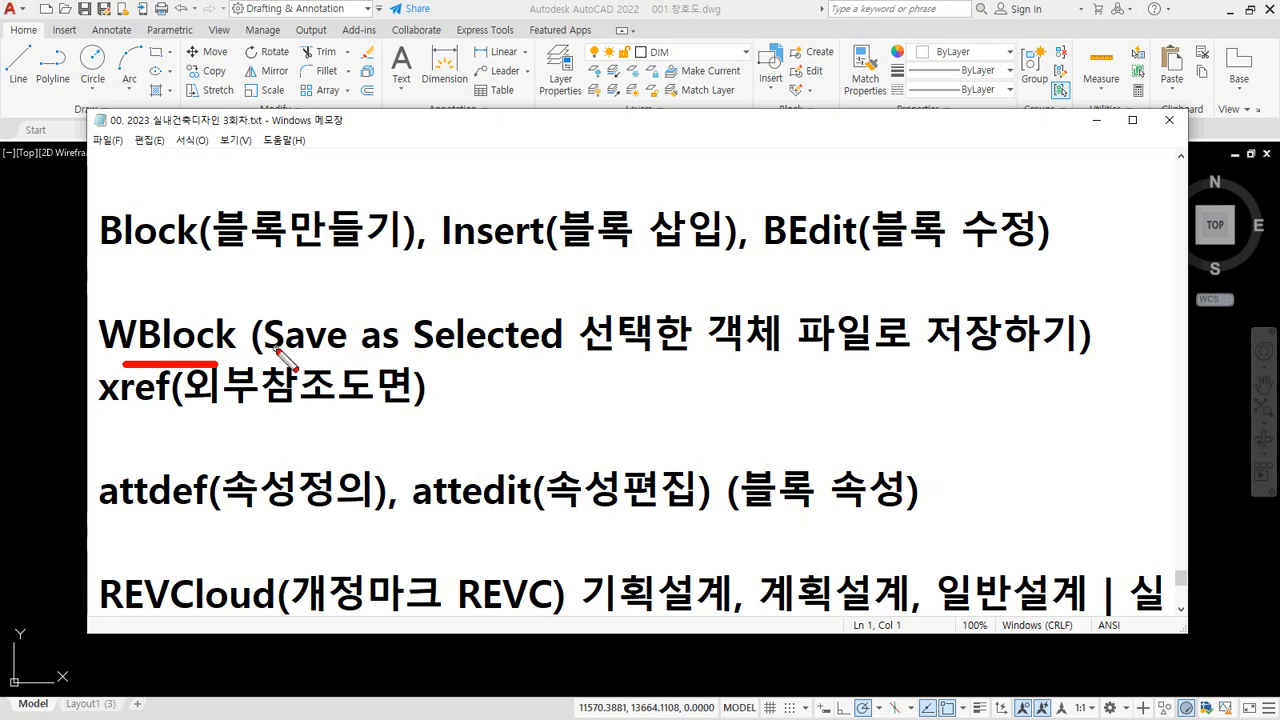
pyautogui.moveTo(265, 355); pyautogui.dragTo(545, 355)
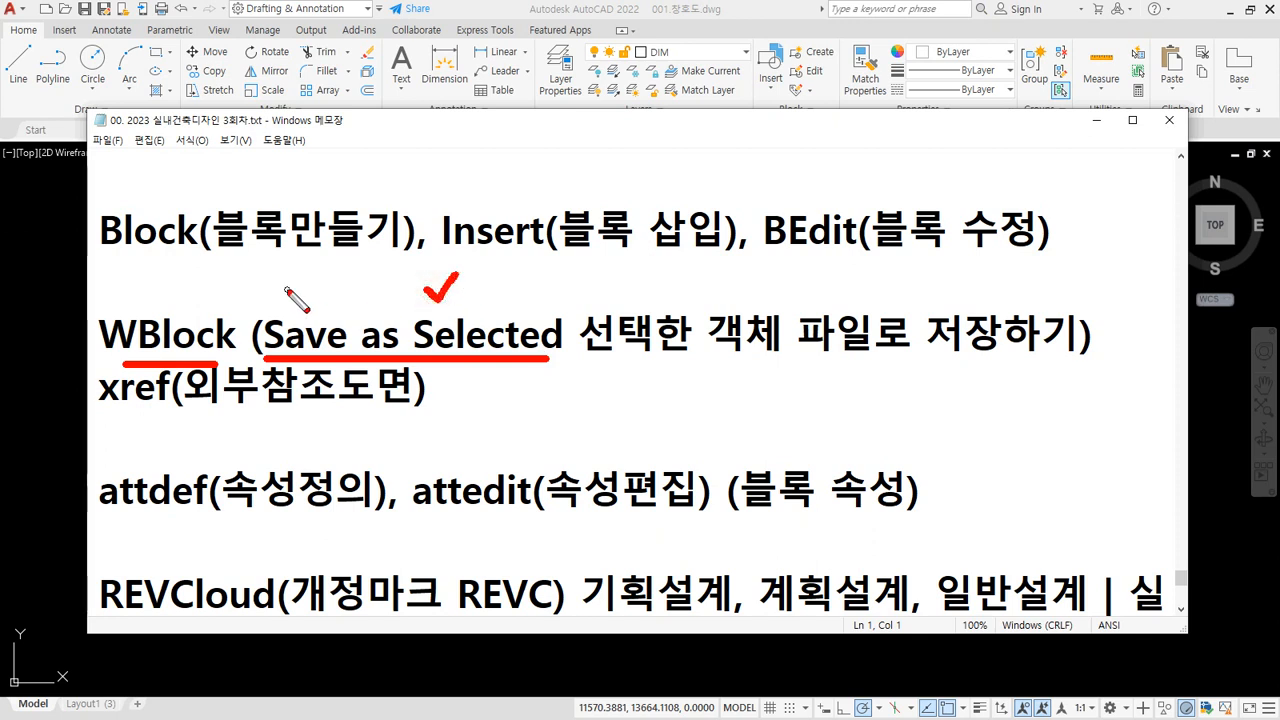
pyautogui.moveTo(286, 286); pyautogui.dragTo(313, 273)
pyautogui.moveTo(690, 356)
pyautogui.mouseDown()
pyautogui.moveTo(585, 320)
pyautogui.moveTo(816, 291)
pyautogui.moveTo(1100, 330)
pyautogui.moveTo(910, 382)
pyautogui.moveTo(664, 362)
pyautogui.mouseUp()
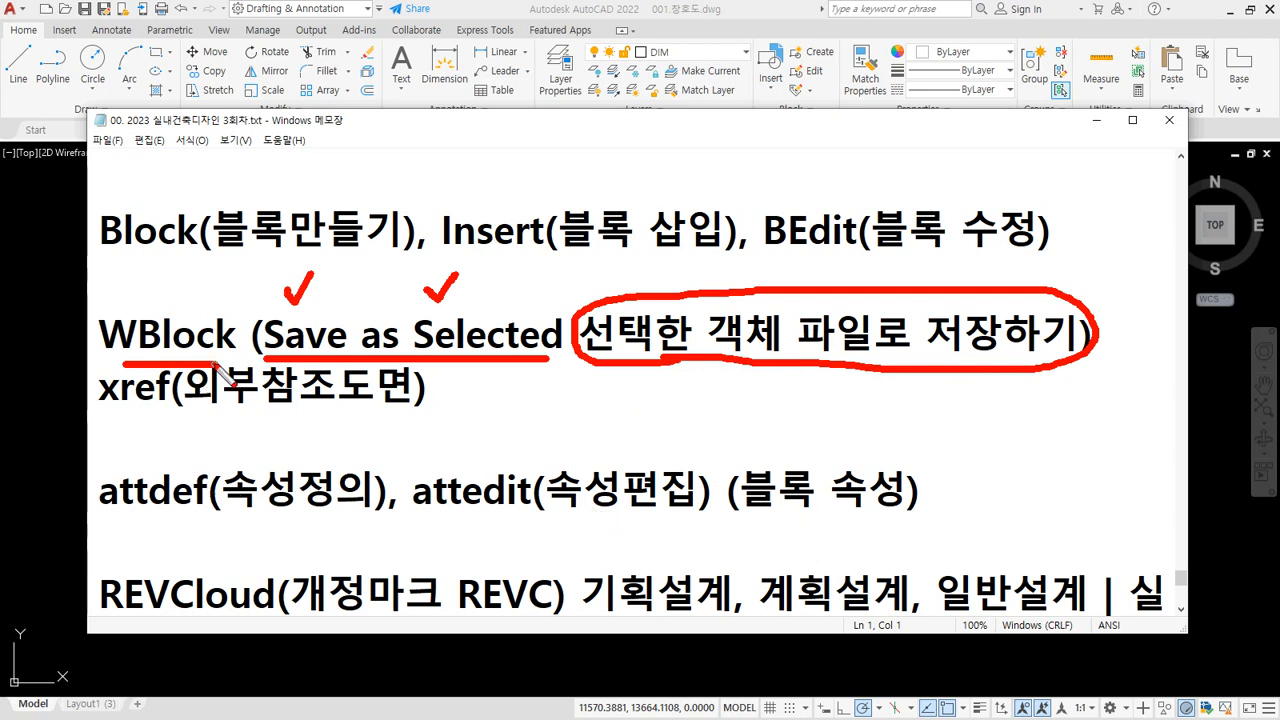
pyautogui.press('Escape')
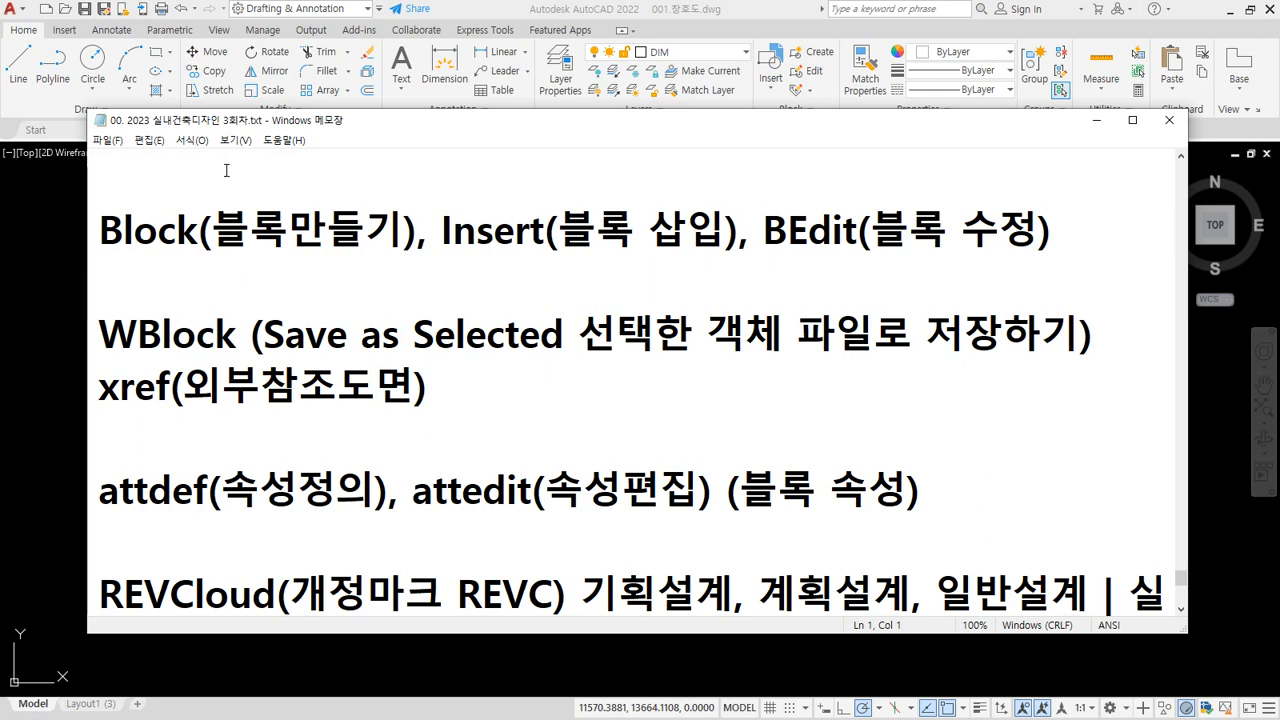
# Step: Switch to AutoCAD, start the WBLOCK command in the 001.창호도 drawing and set the source to Objects
pyautogui.click(637, 7)
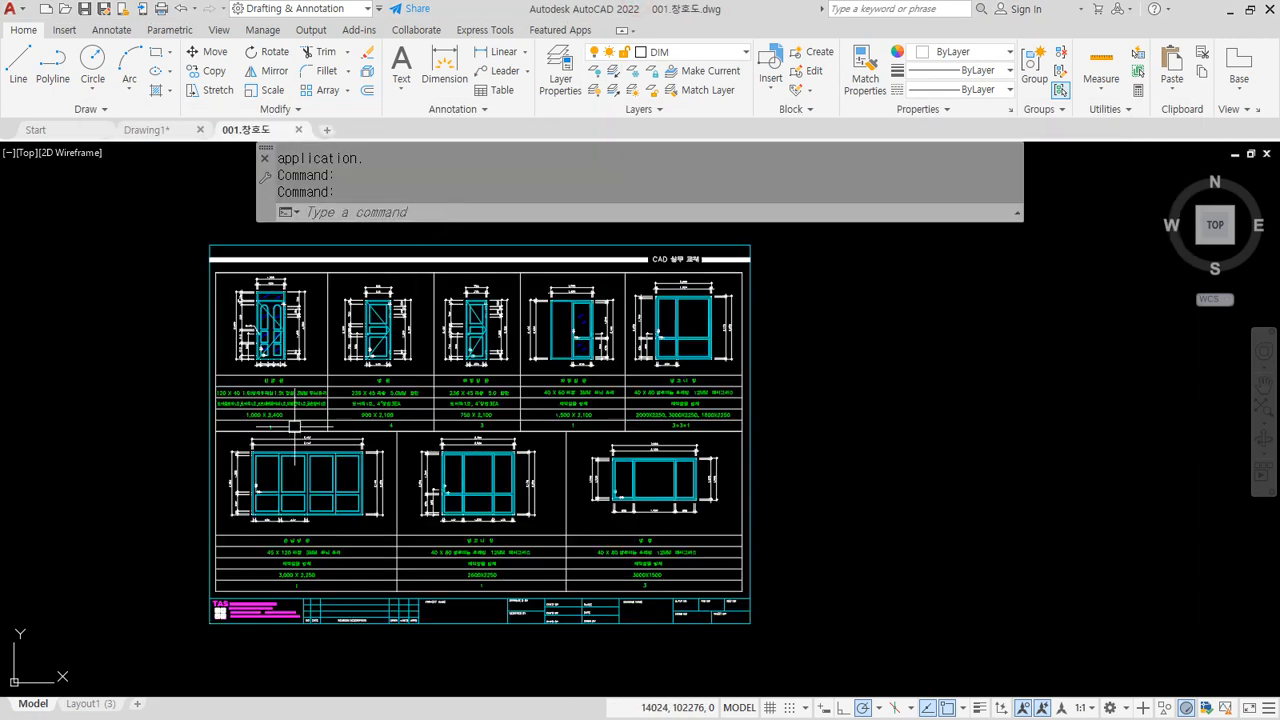
pyautogui.write('wb')
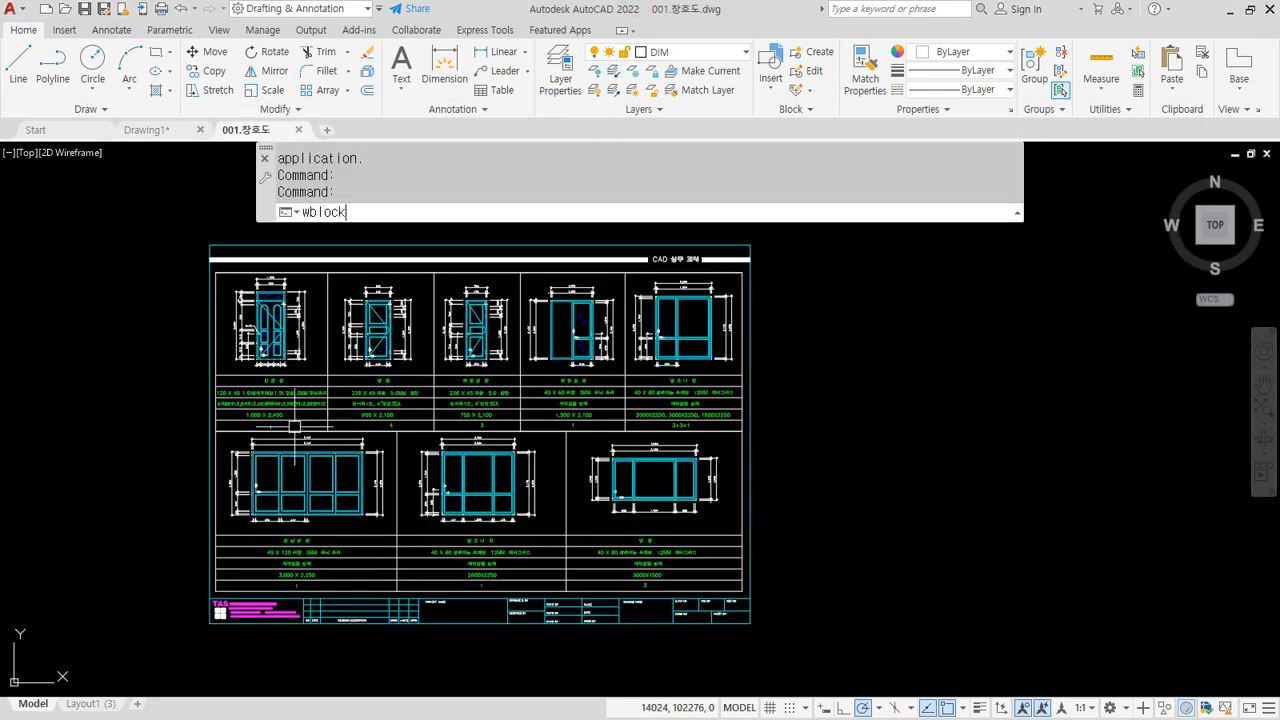
pyautogui.write('lock')
pyautogui.press('Return')
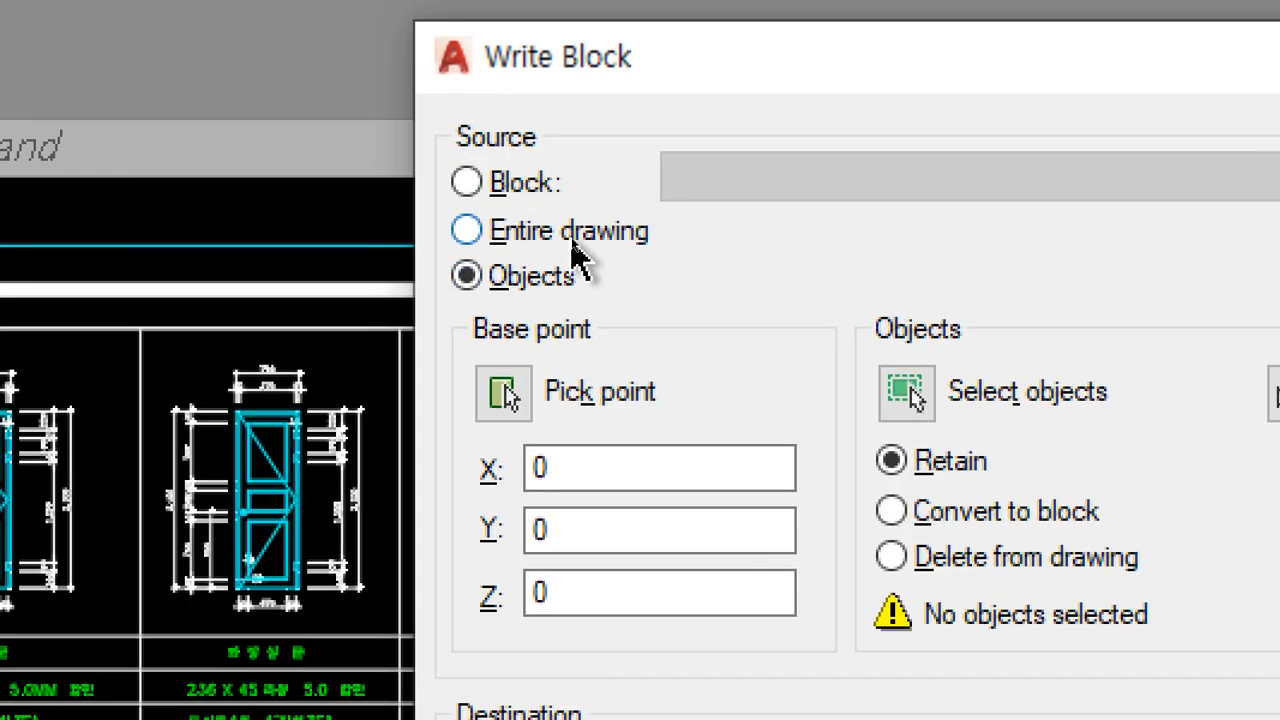
pyautogui.click(555, 224)
pyautogui.click(775, 196)
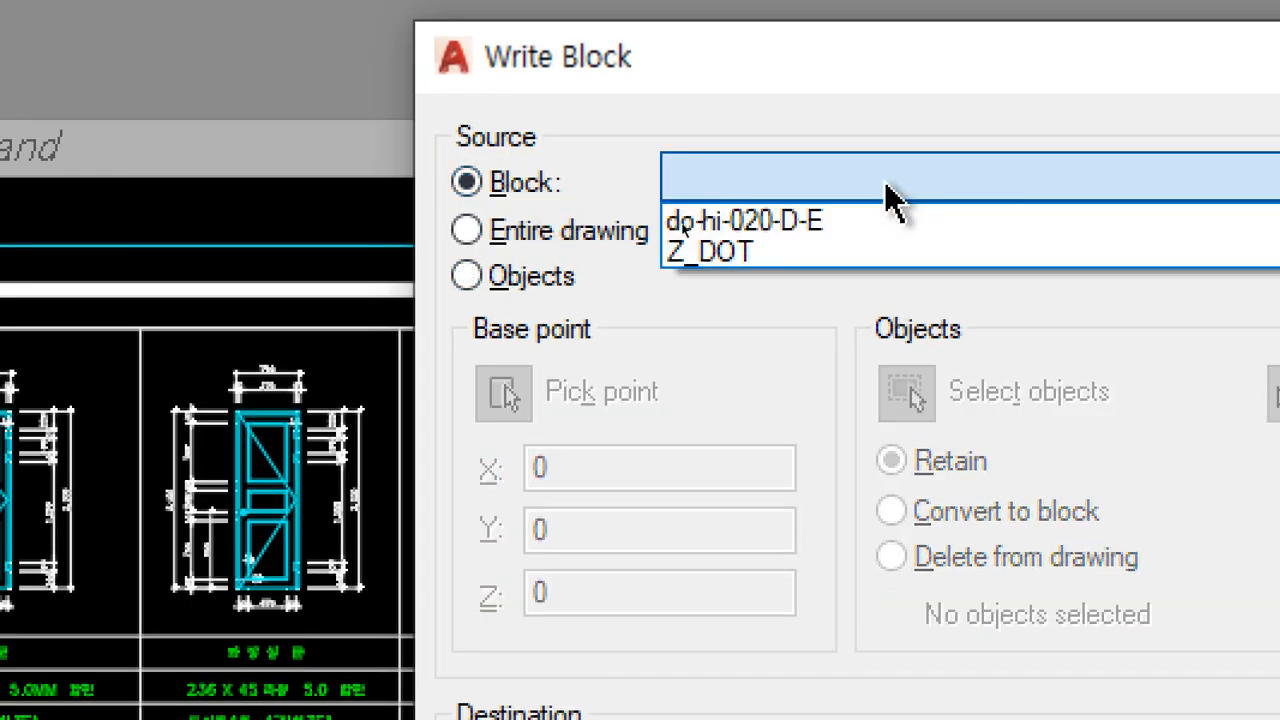
pyautogui.click(890, 195)
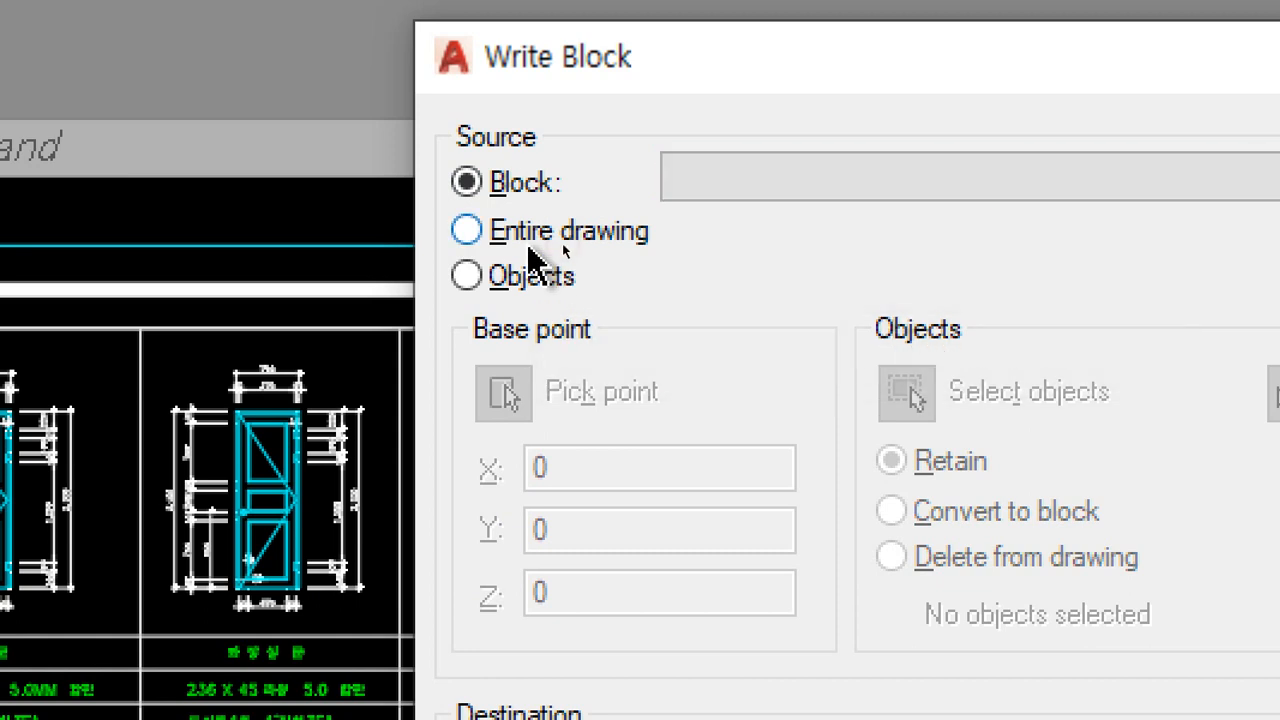
pyautogui.click(491, 289)
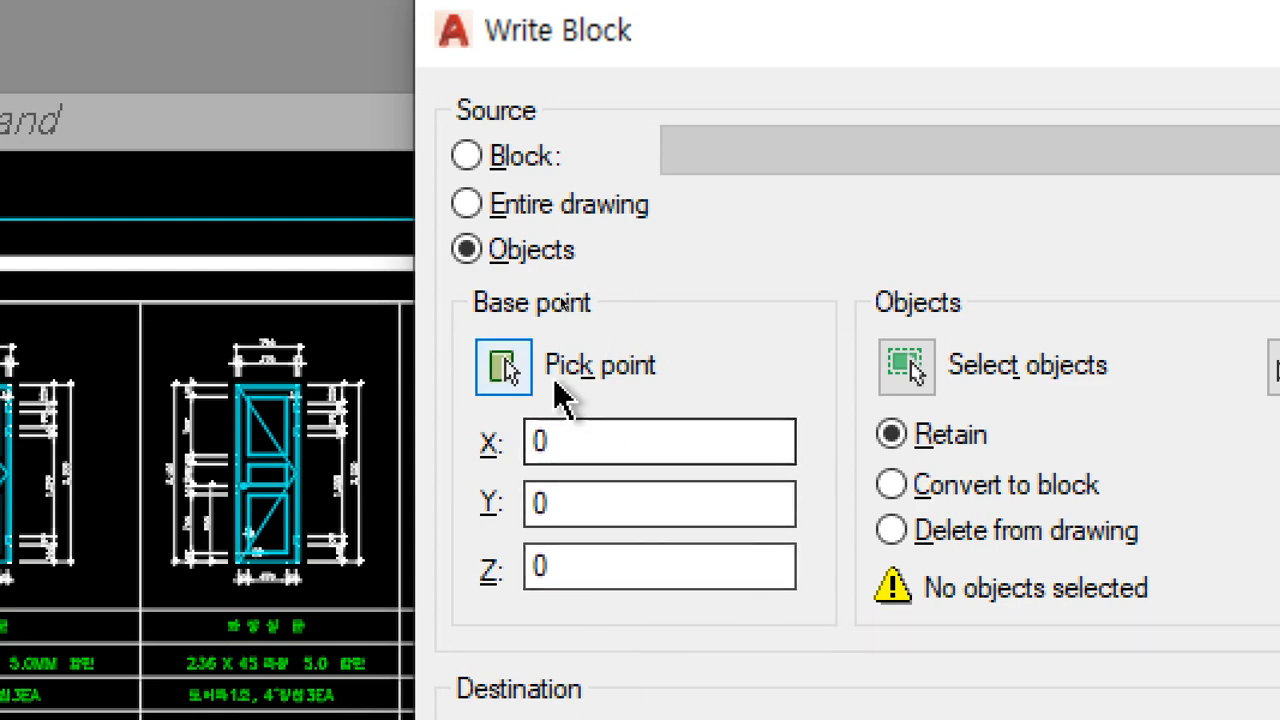
# Step: Pick the lower-left outer corner of the 750 x 2,100 bathroom door elevation as the block's base point
pyautogui.click(515, 374)
pyautogui.scroll(4, 225, 650)
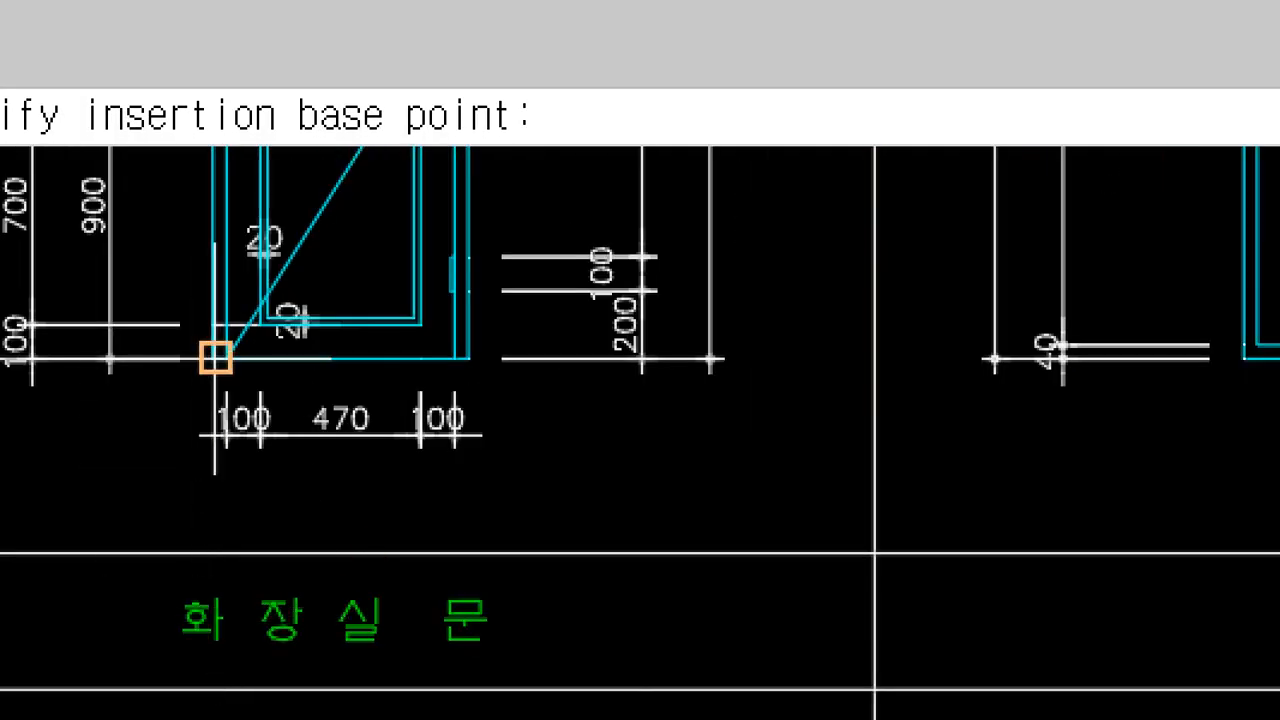
pyautogui.scroll(2, 215, 357)
pyautogui.click(220, 360)
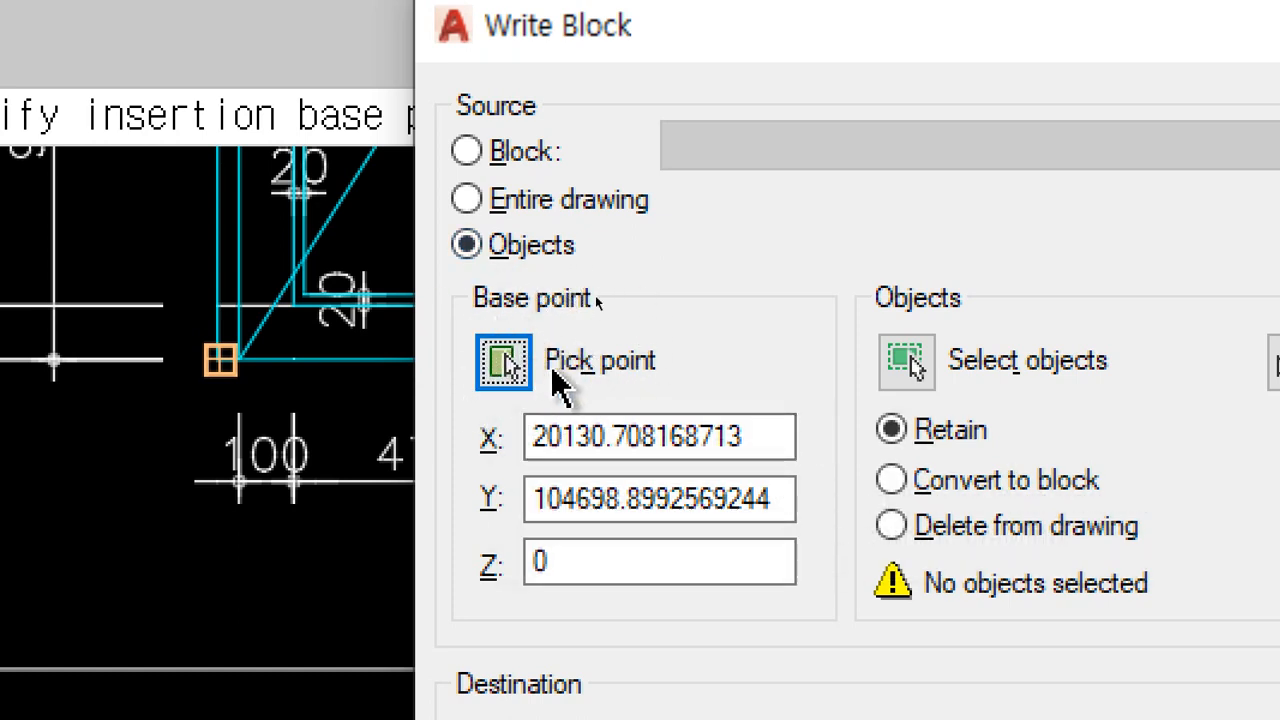
# Step: Select the whole 750 x 2,100 bathroom door elevation as the block's objects, with the Retain option
pyautogui.click(921, 368)
pyautogui.scroll(-6, 186, 300)
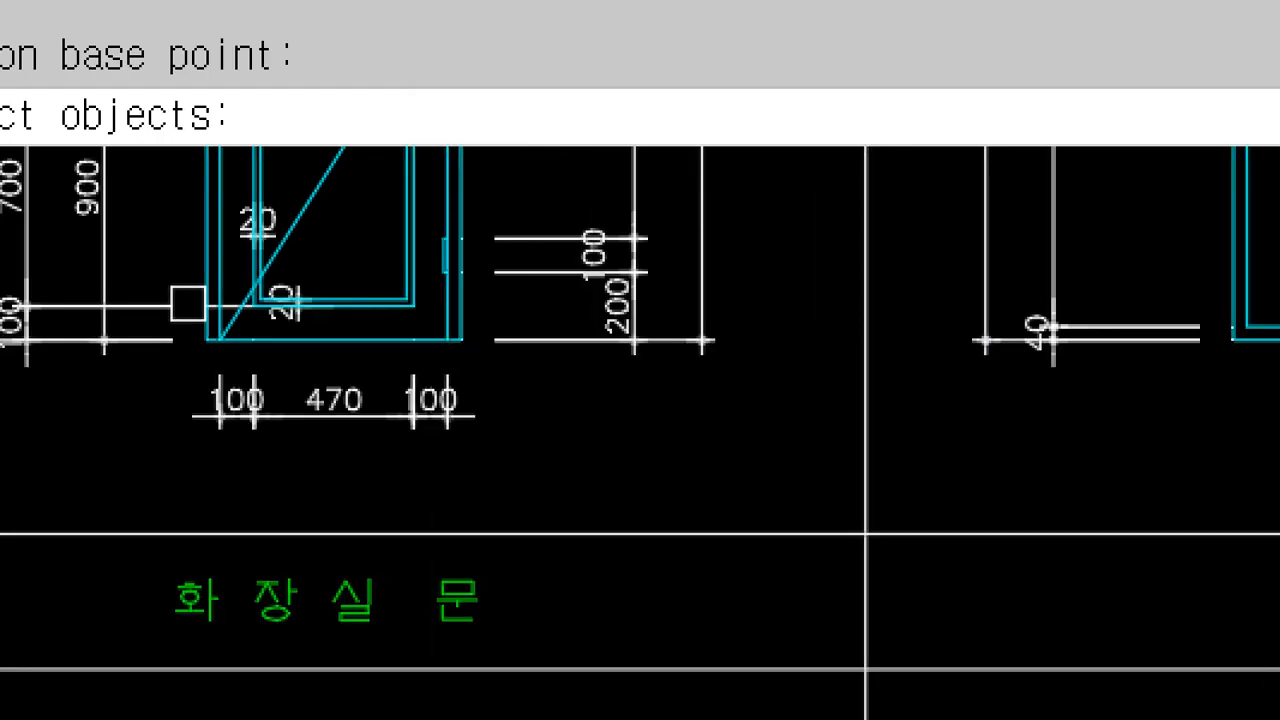
pyautogui.click(222, 185)
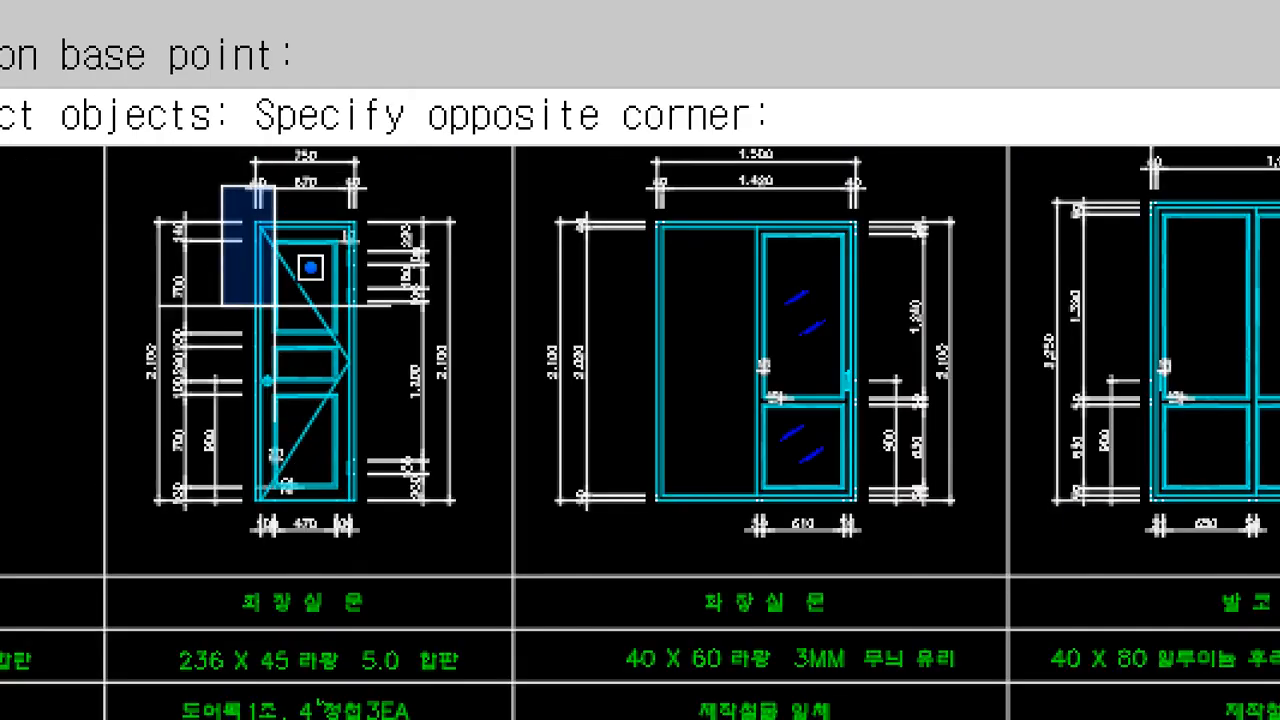
pyautogui.click(397, 538)
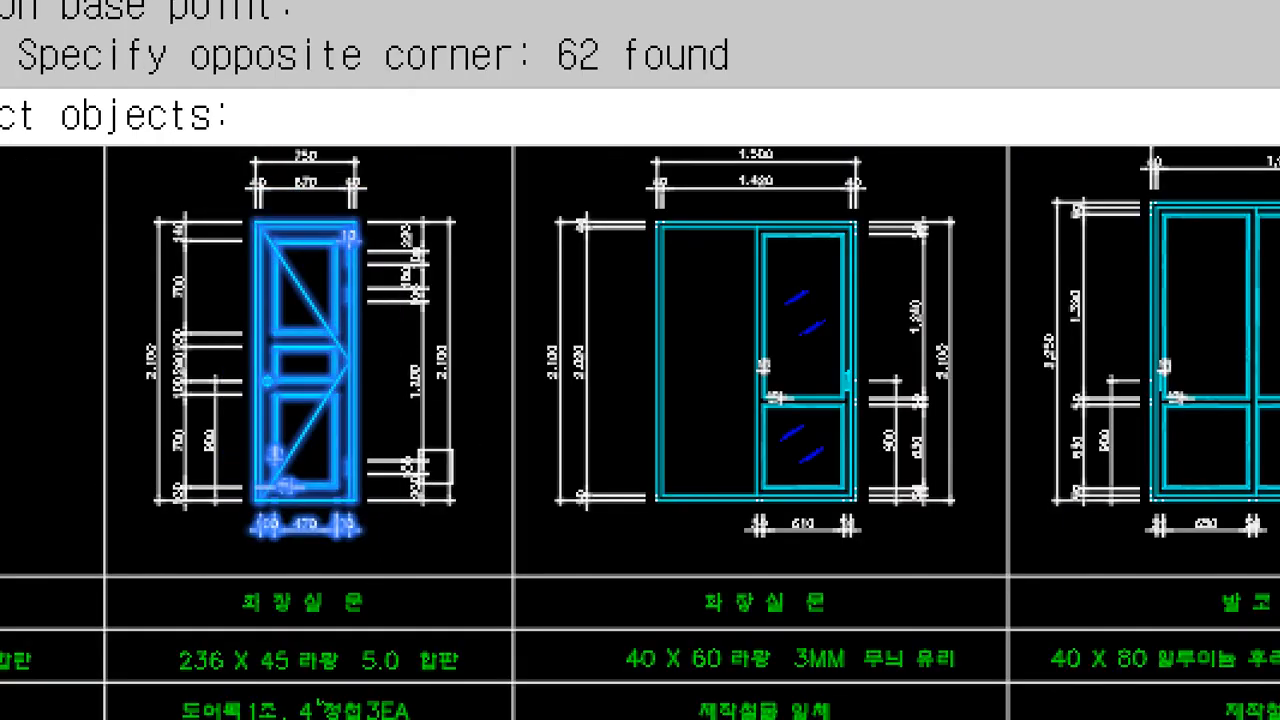
pyautogui.press('Return')
pyautogui.click(960, 432)
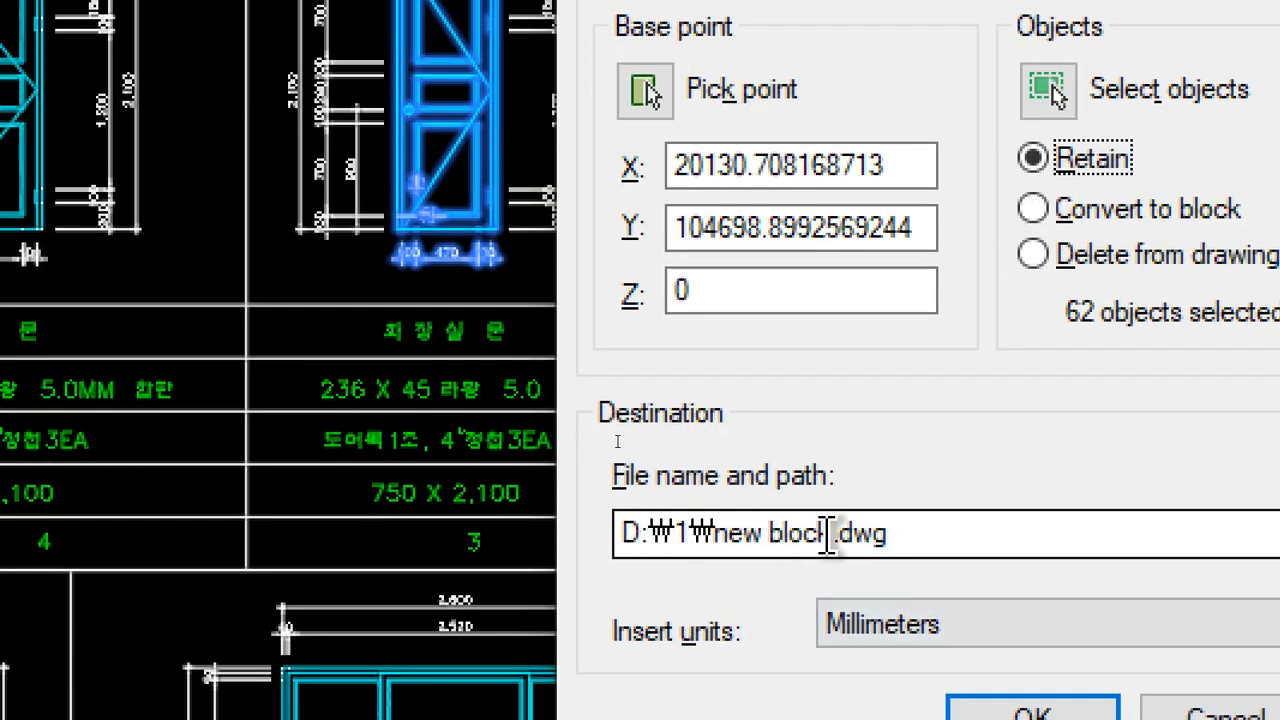
# Step: Set the block's destination file name to 231109.dwg in the D:\1 folder
pyautogui.click(682, 538)
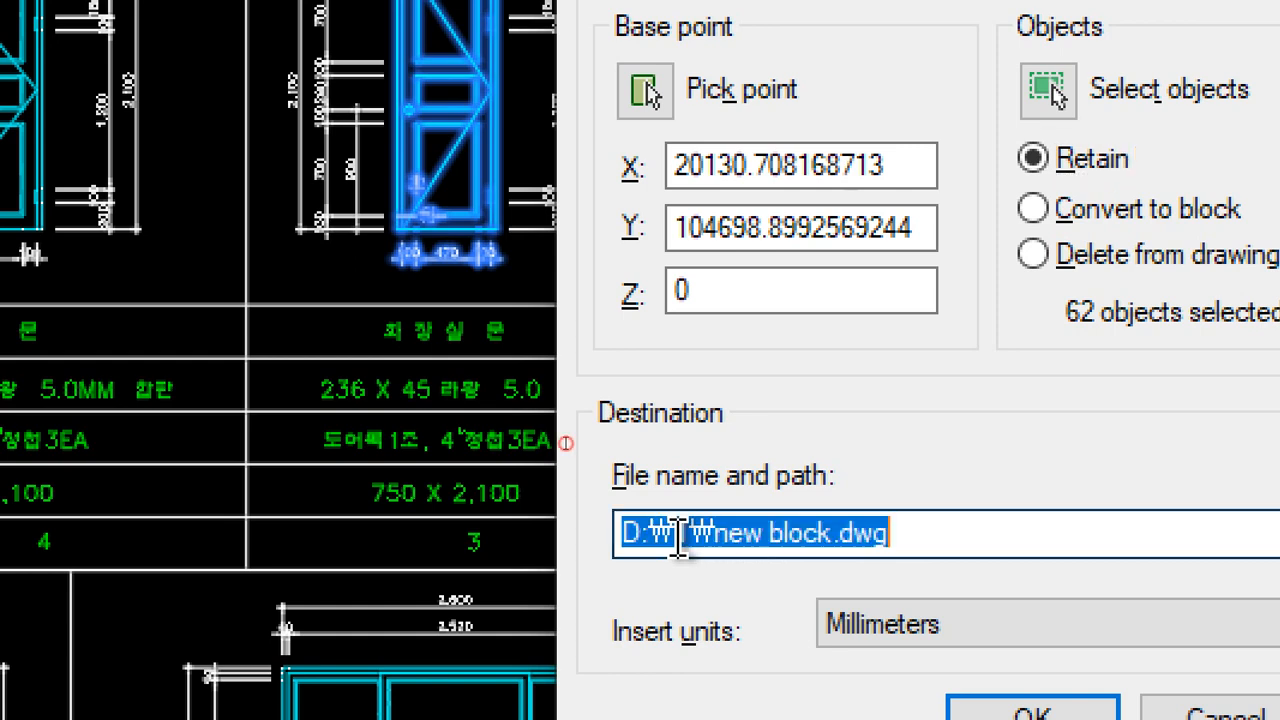
pyautogui.click(693, 538)
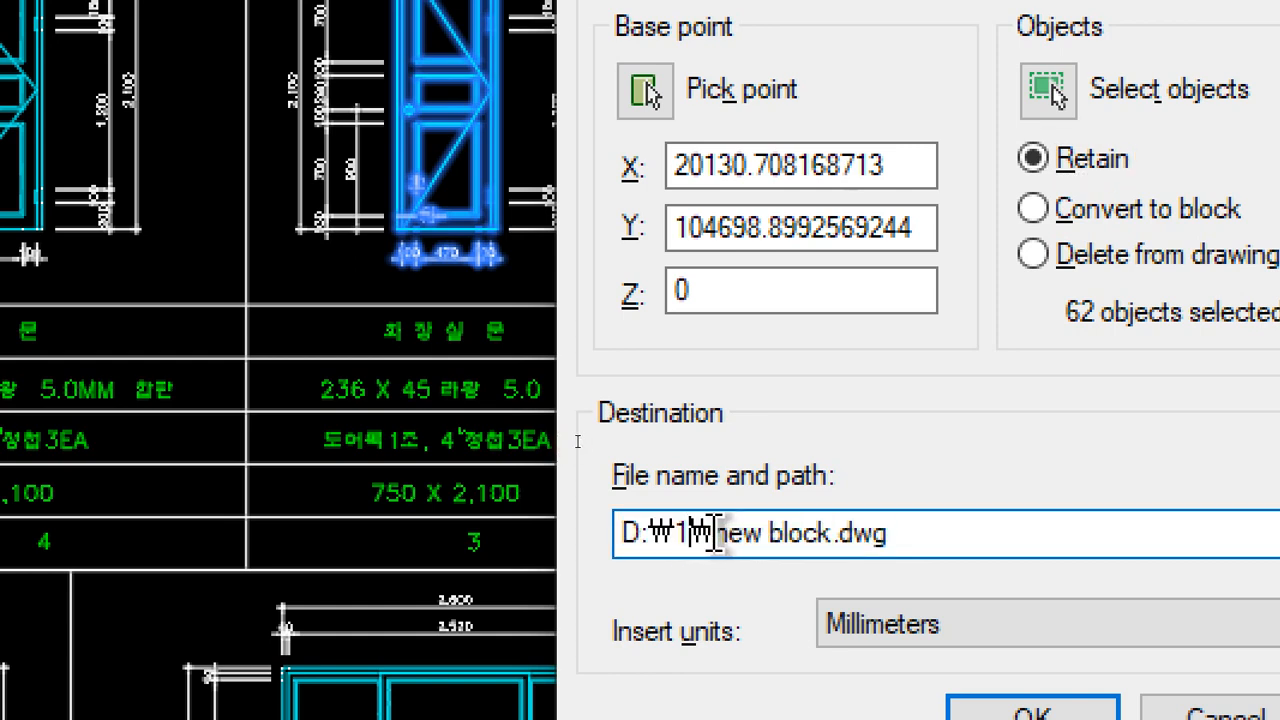
pyautogui.moveTo(715, 533); pyautogui.dragTo(835, 536)
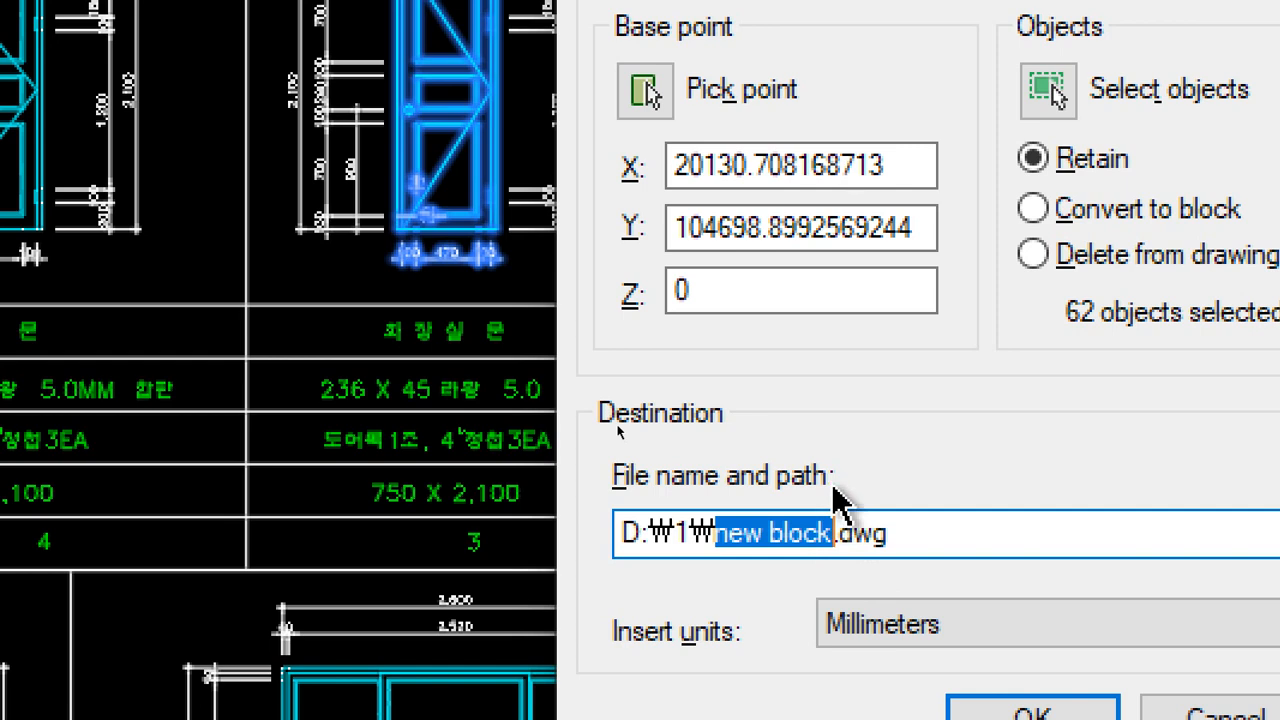
pyautogui.write('23110')
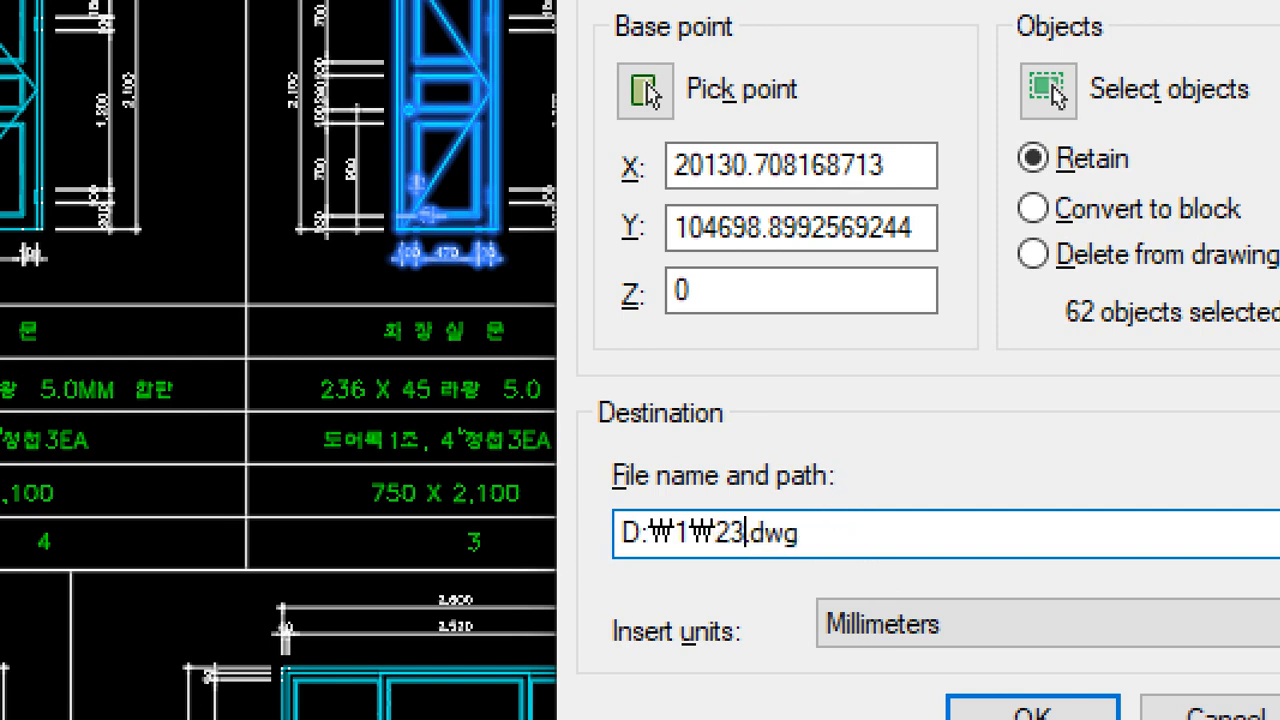
pyautogui.write('9')
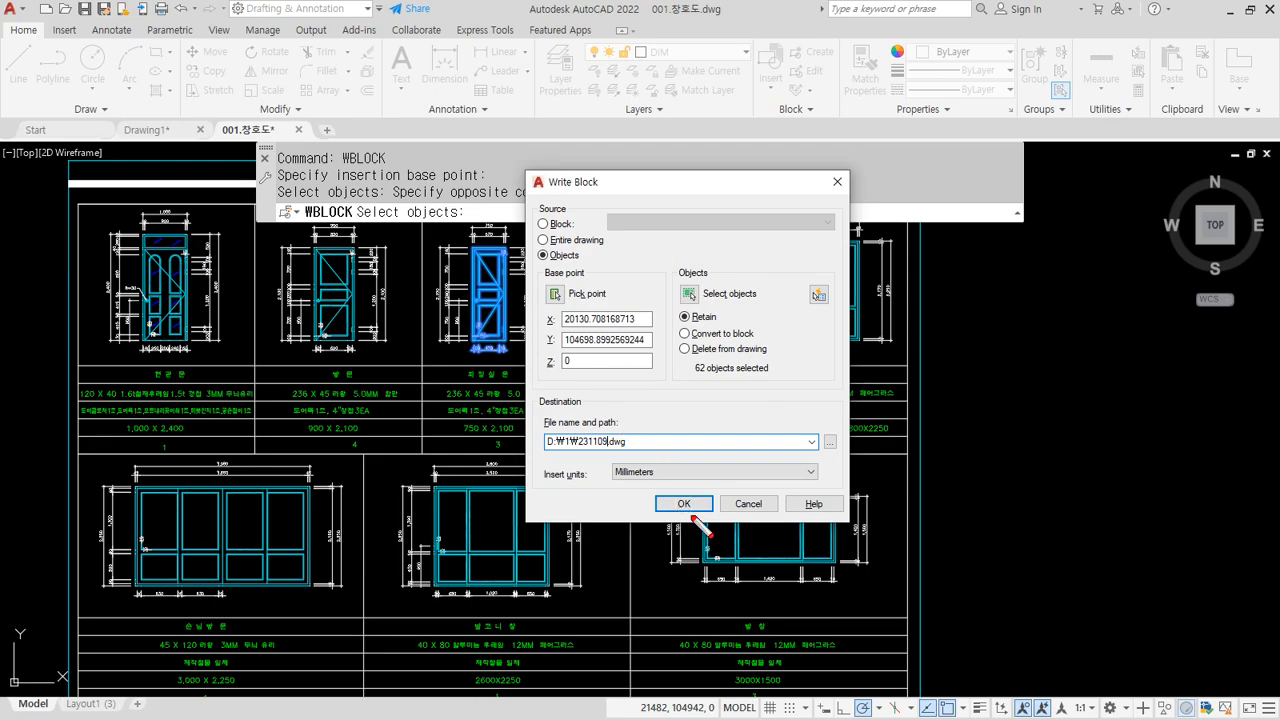
pyautogui.moveTo(693, 519); pyautogui.dragTo(714, 493)
pyautogui.moveTo(18, 14)
pyautogui.mouseDown()
pyautogui.moveTo(118, 130)
pyautogui.moveTo(14, 14)
pyautogui.mouseUp()
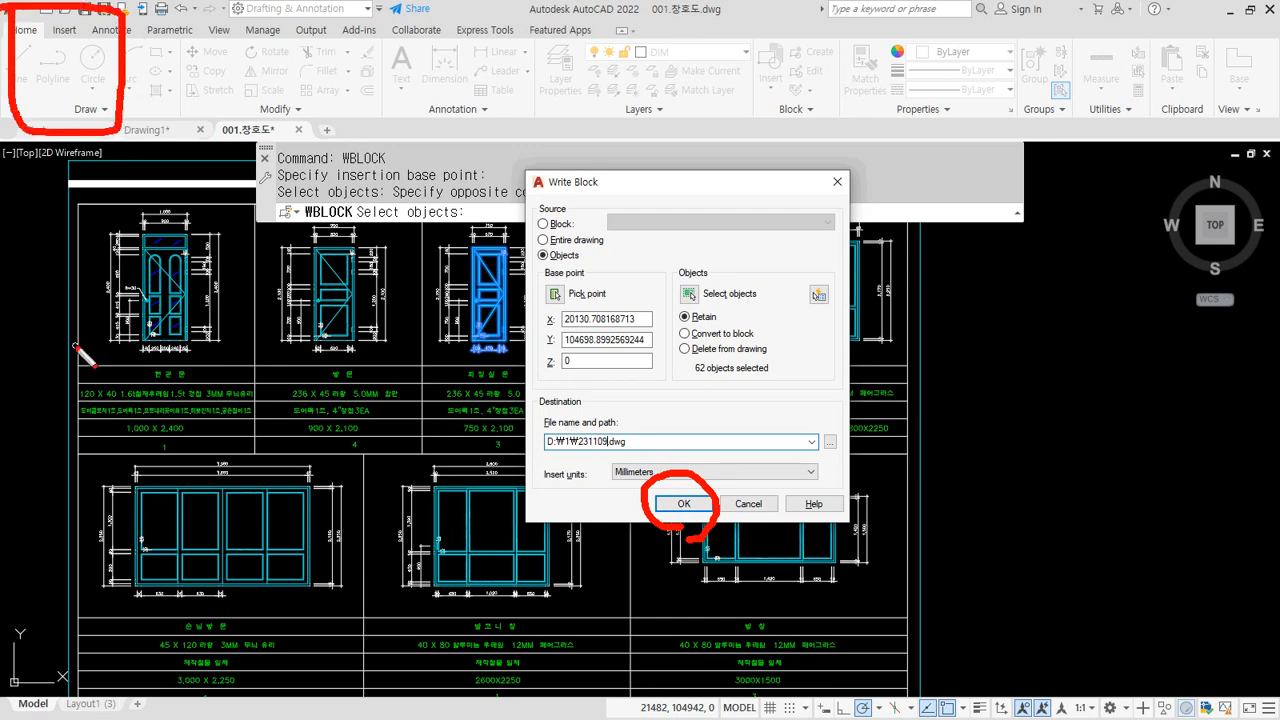
pyautogui.press('Escape')
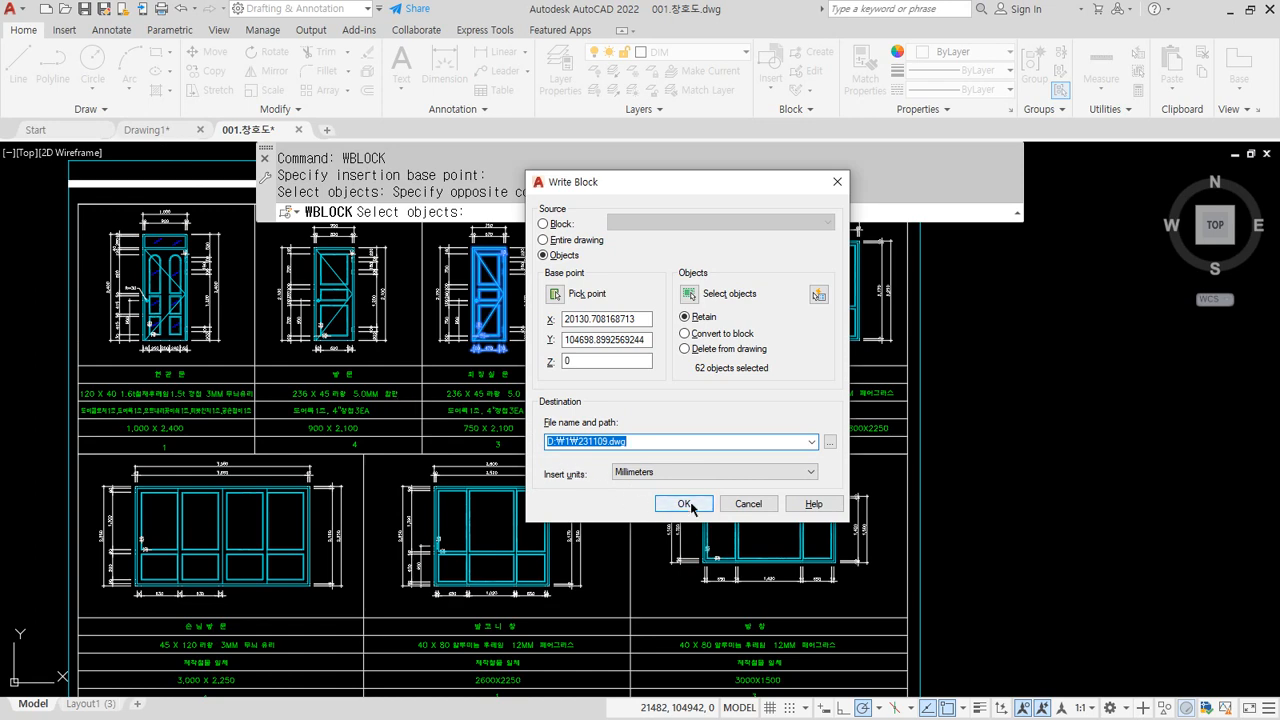
# Step: Write the block to file, then open 231109.dwg from folder 1 on drive D in AutoCAD to check the door
pyautogui.click(684, 504)
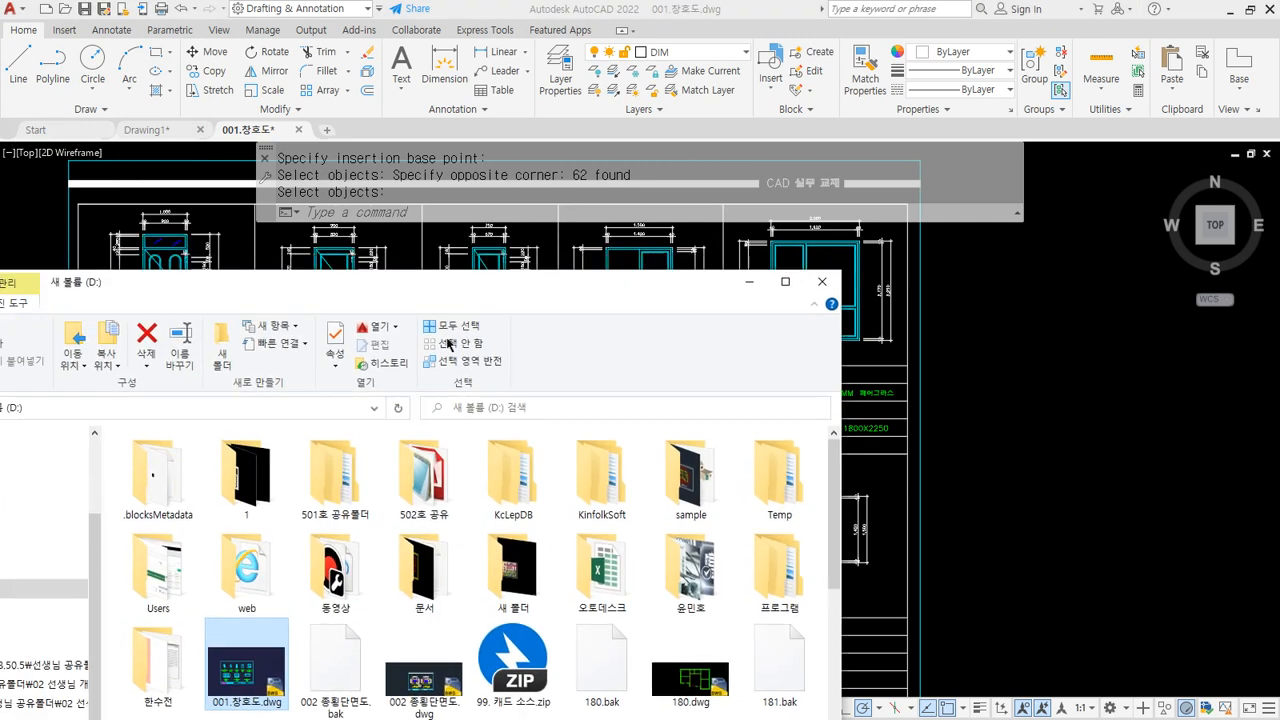
pyautogui.doubleClick(257, 488)
pyautogui.moveTo(374, 294); pyautogui.dragTo(325, 187)
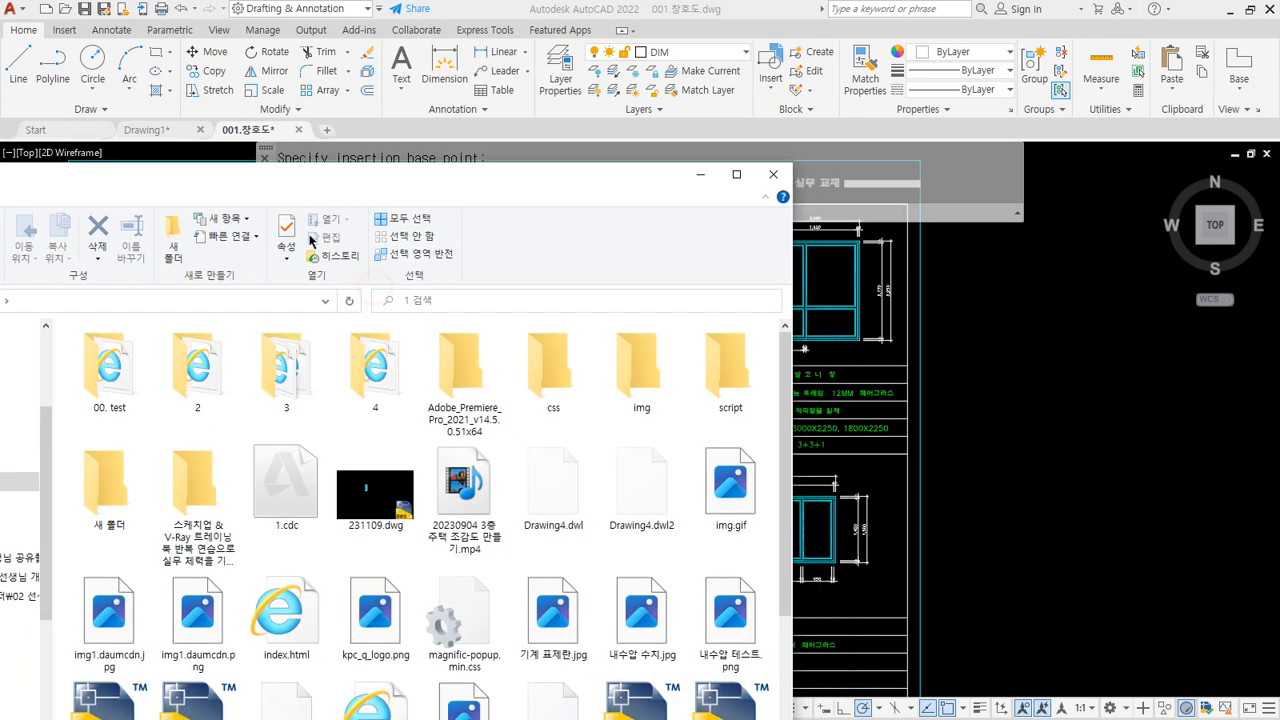
pyautogui.scroll(-2, 380, 470)
pyautogui.scroll(1, 385, 355)
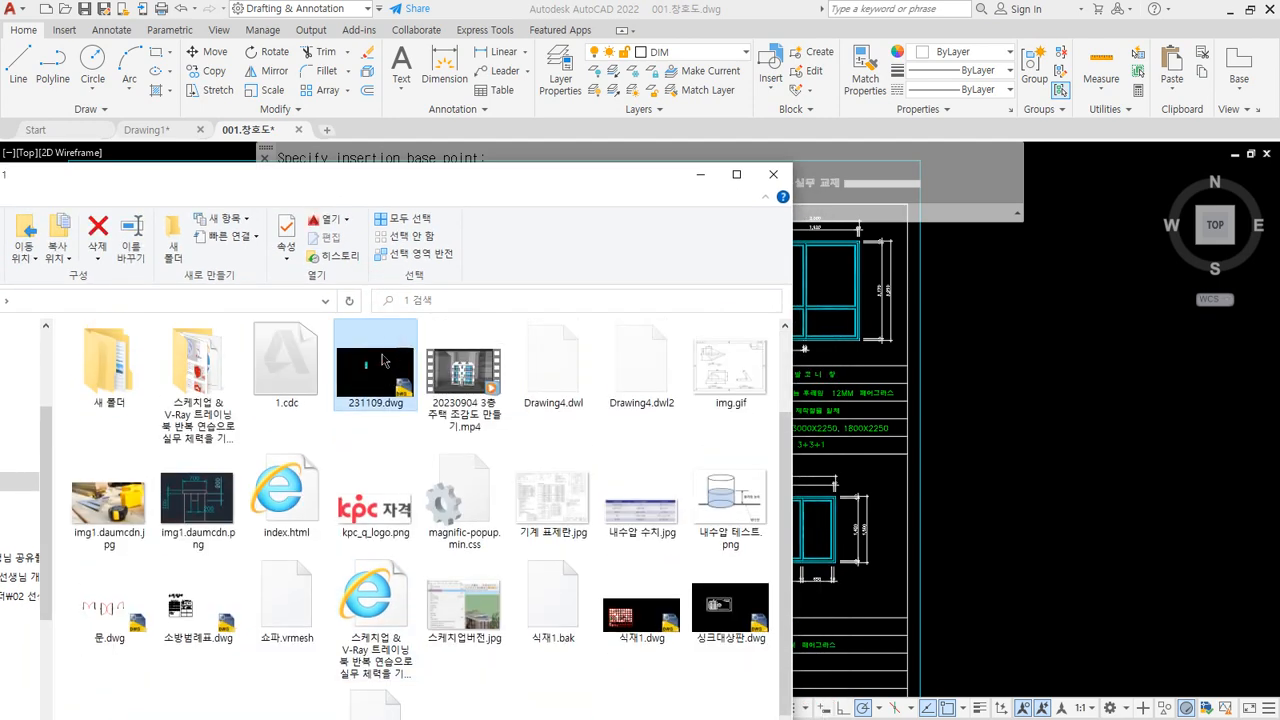
pyautogui.moveTo(374, 373); pyautogui.dragTo(494, 24)
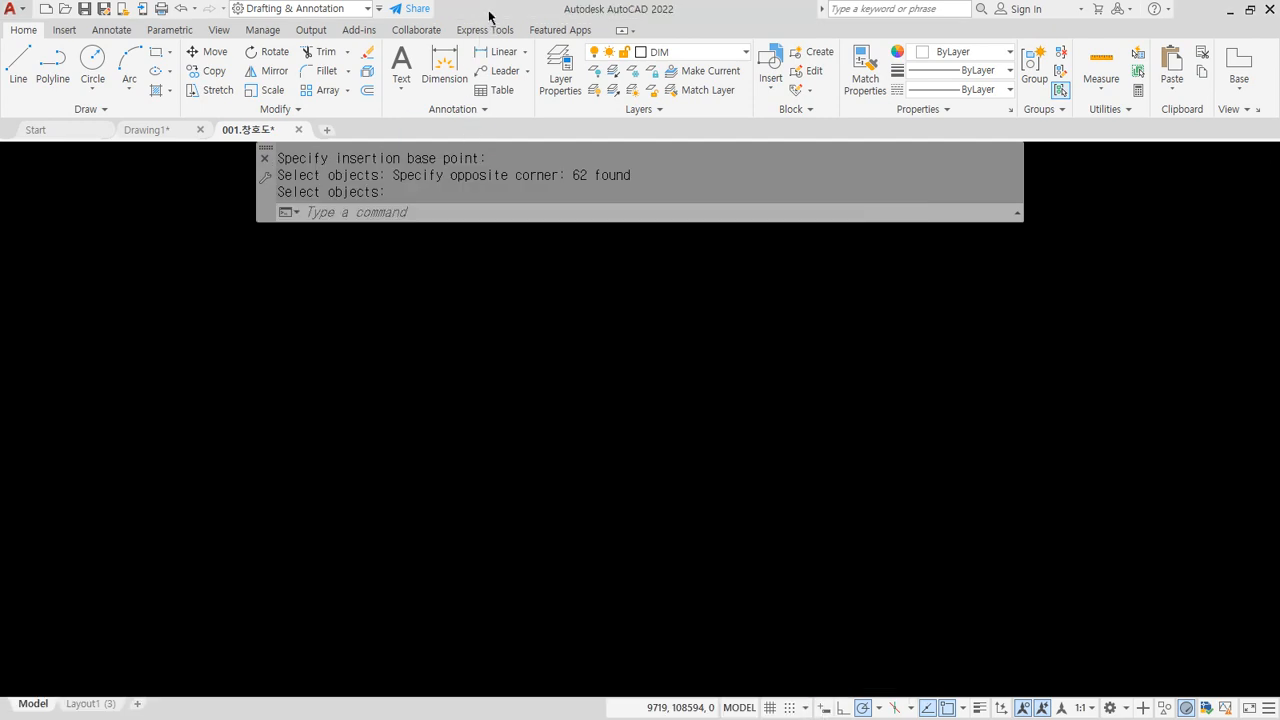
pyautogui.moveTo(496, 293); pyautogui.dragTo(468, 413, button='middle')
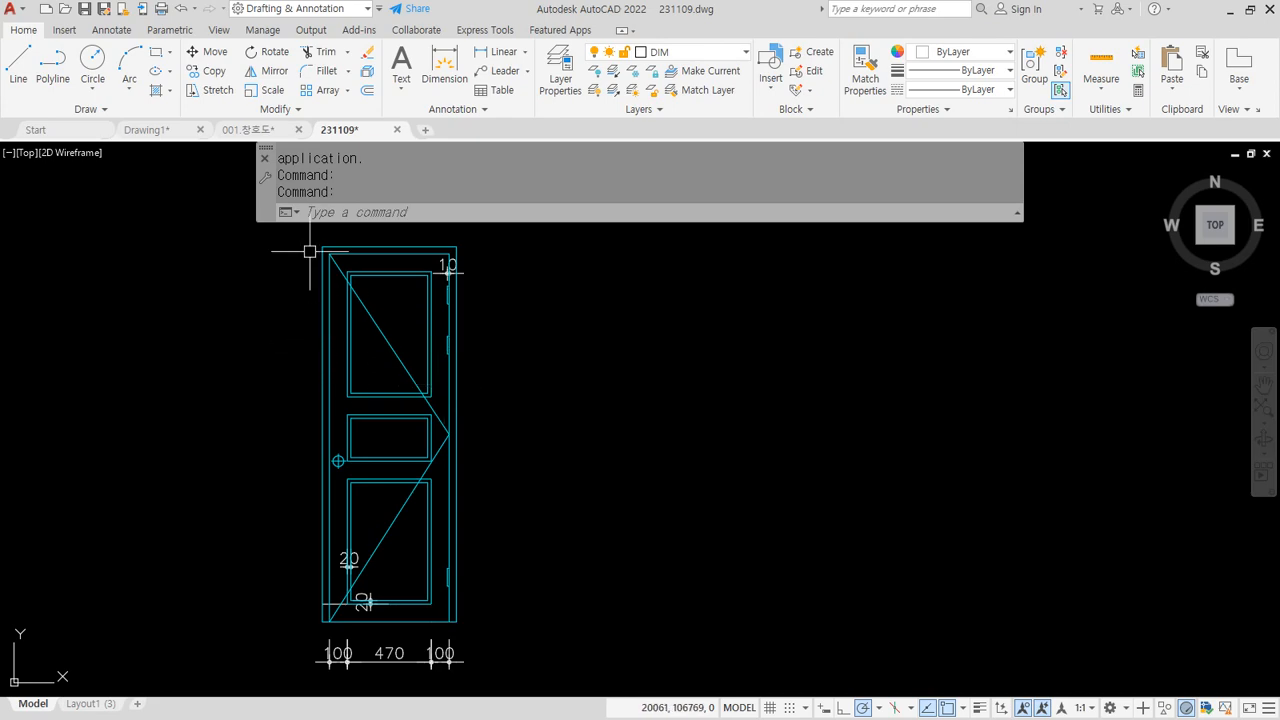
# Step: Close the 231109 and 001.창호도 drawings and return to the floor plan in Drawing1
pyautogui.click(255, 129)
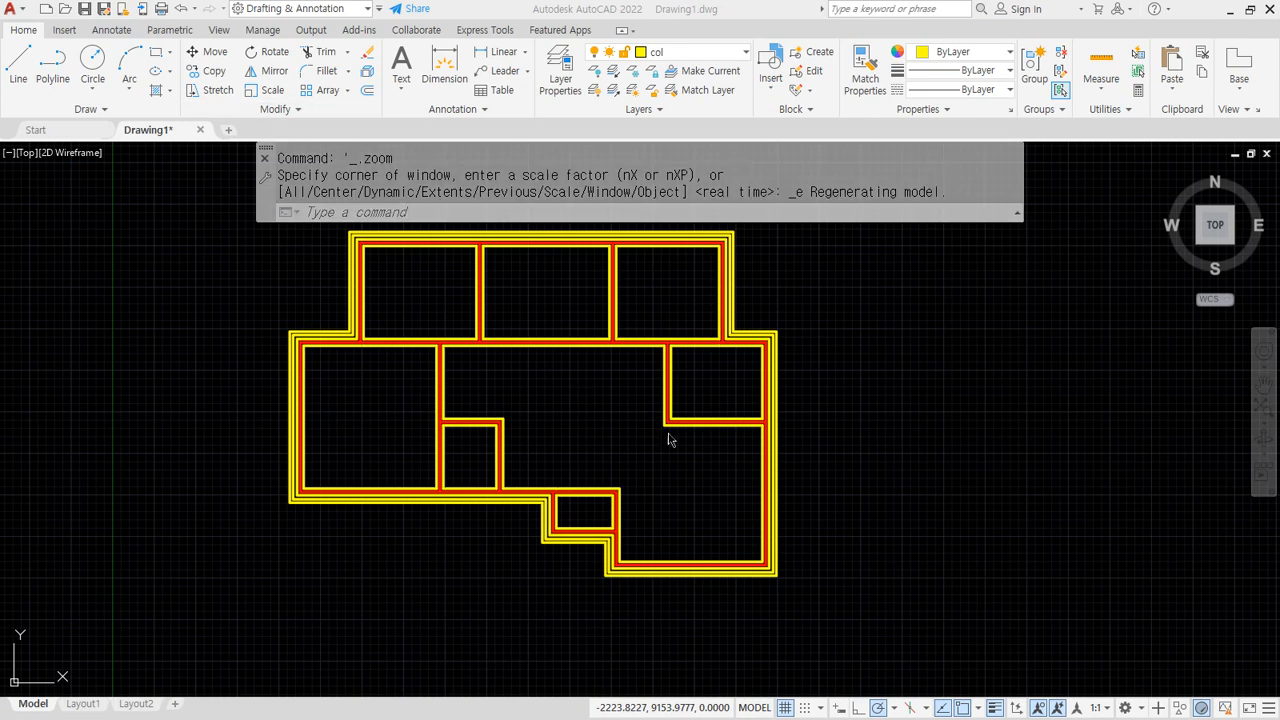
pyautogui.moveTo(195, 330); pyautogui.dragTo(251, 368, button='middle')
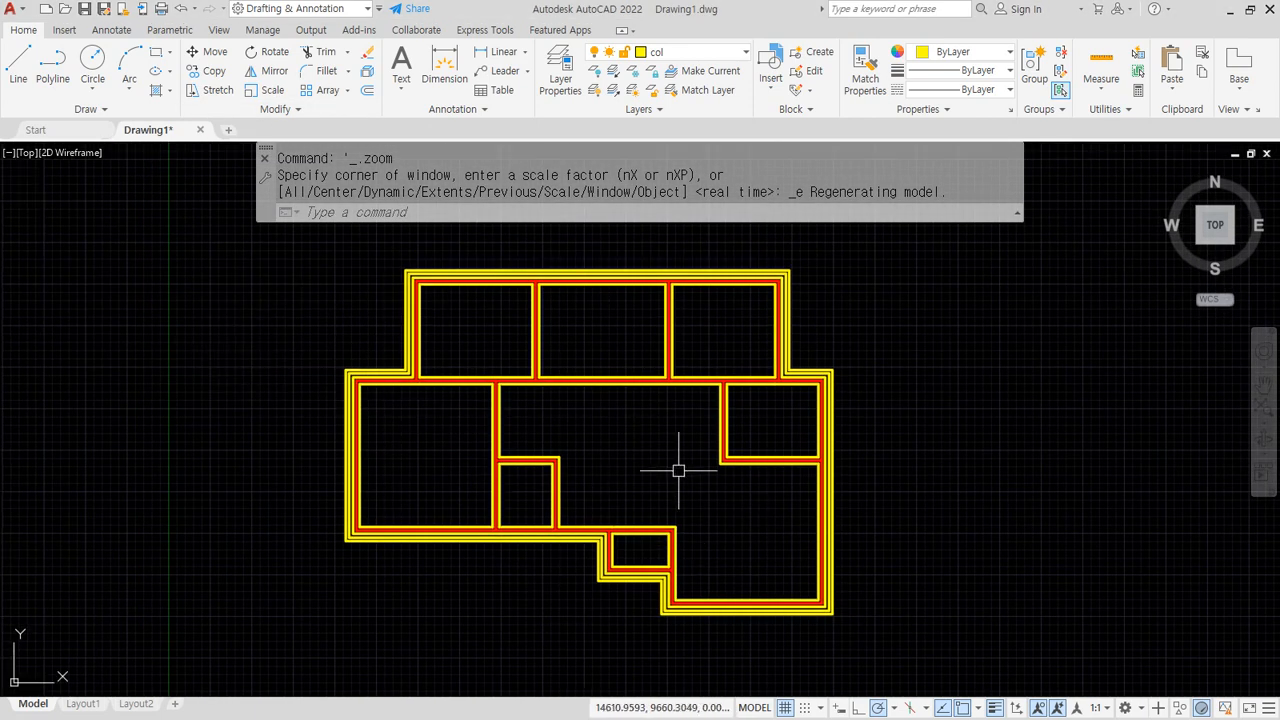
# Step: Save the floor plan drawing as 평면도_231109 in folder 1 on drive D, in AutoCAD 2018 Drawing format
pyautogui.write('l')
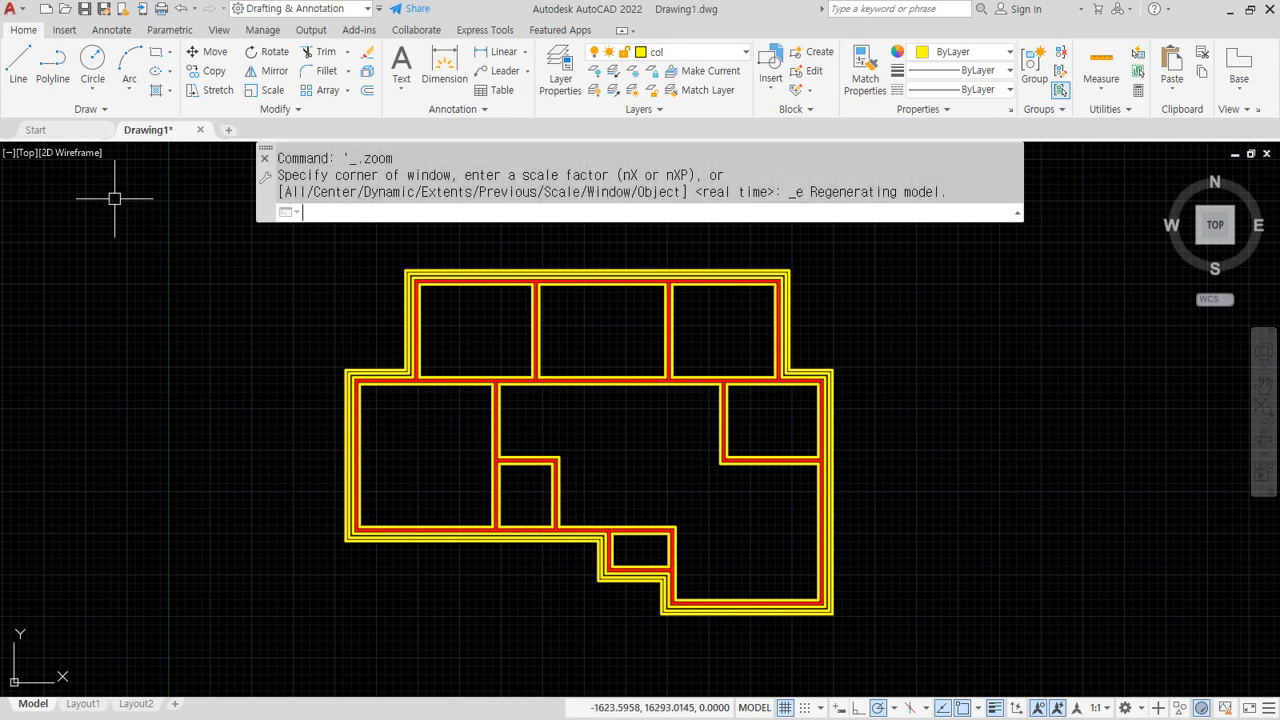
pyautogui.write('ave')
pyautogui.press('Return')
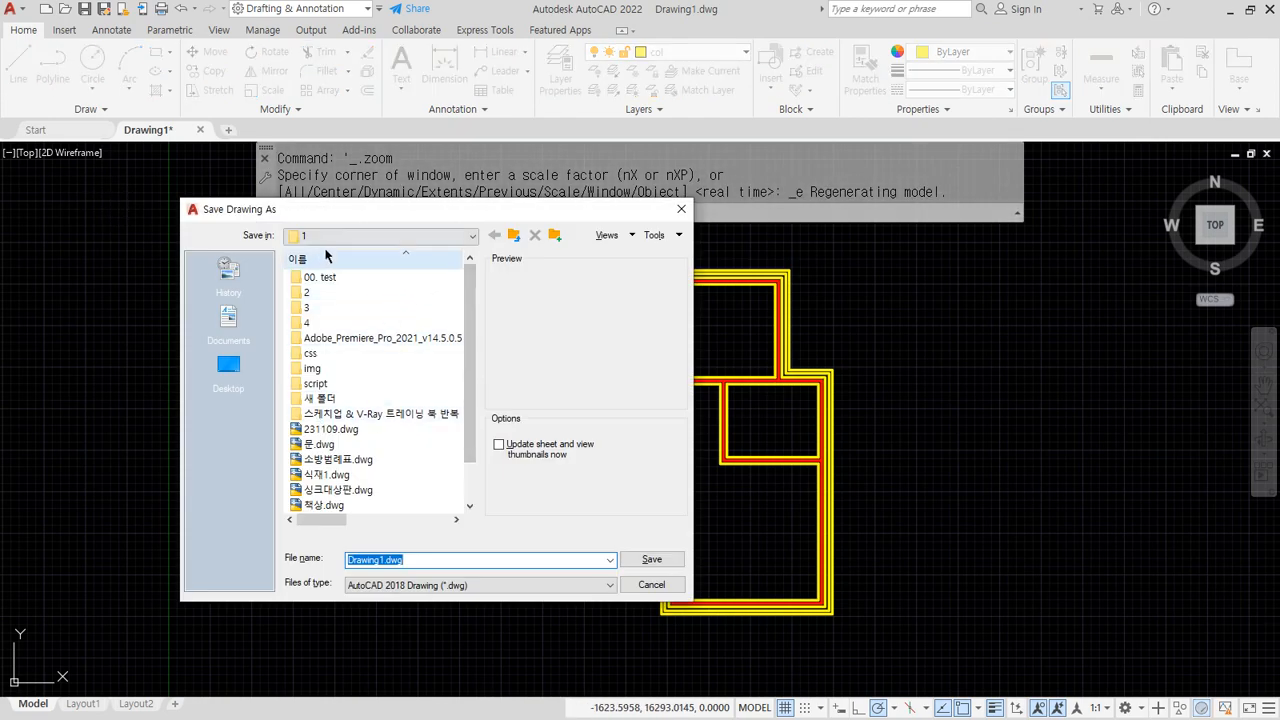
pyautogui.click(352, 236)
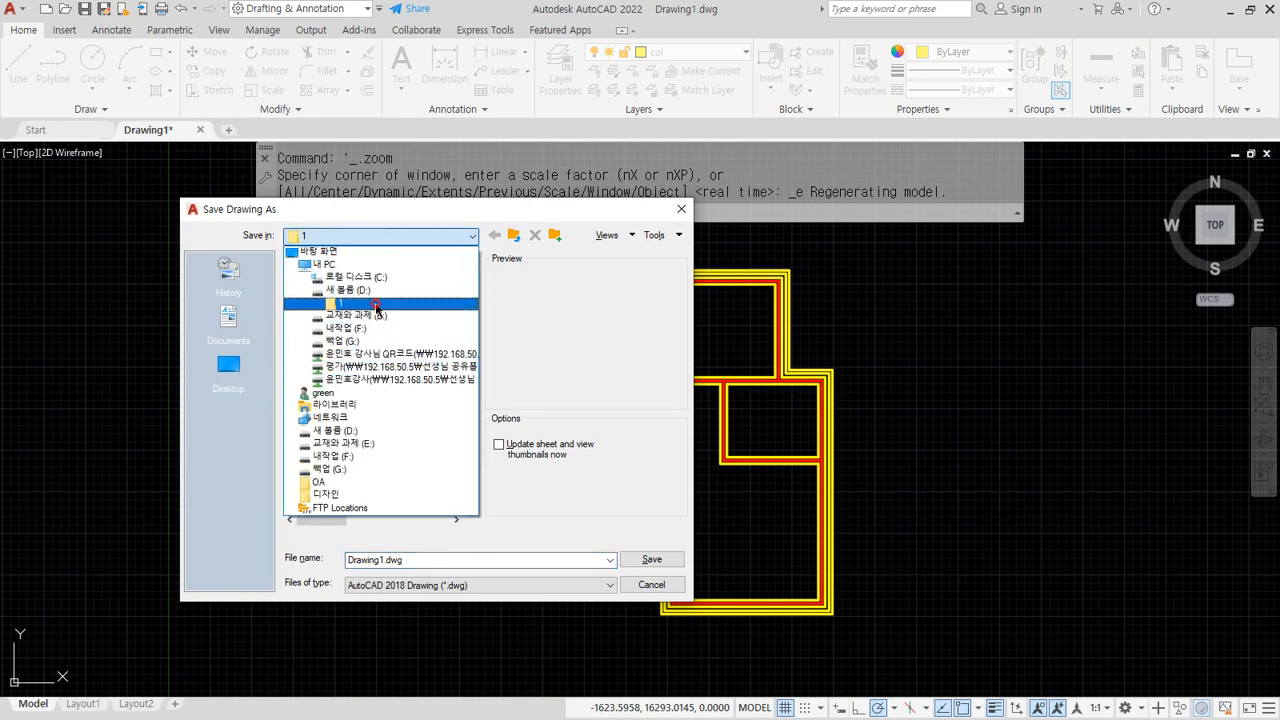
pyautogui.click(340, 302)
pyautogui.doubleClick(418, 561)
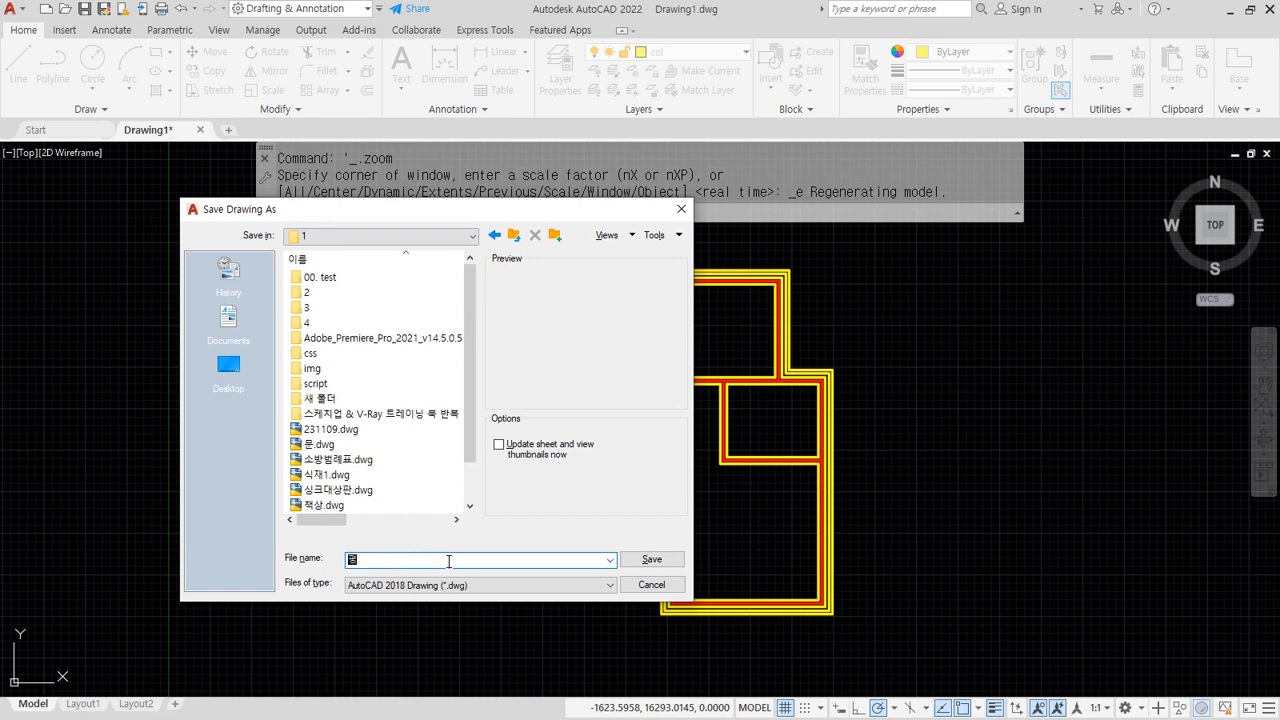
pyautogui.write('평면도')
pyautogui.press('Return')
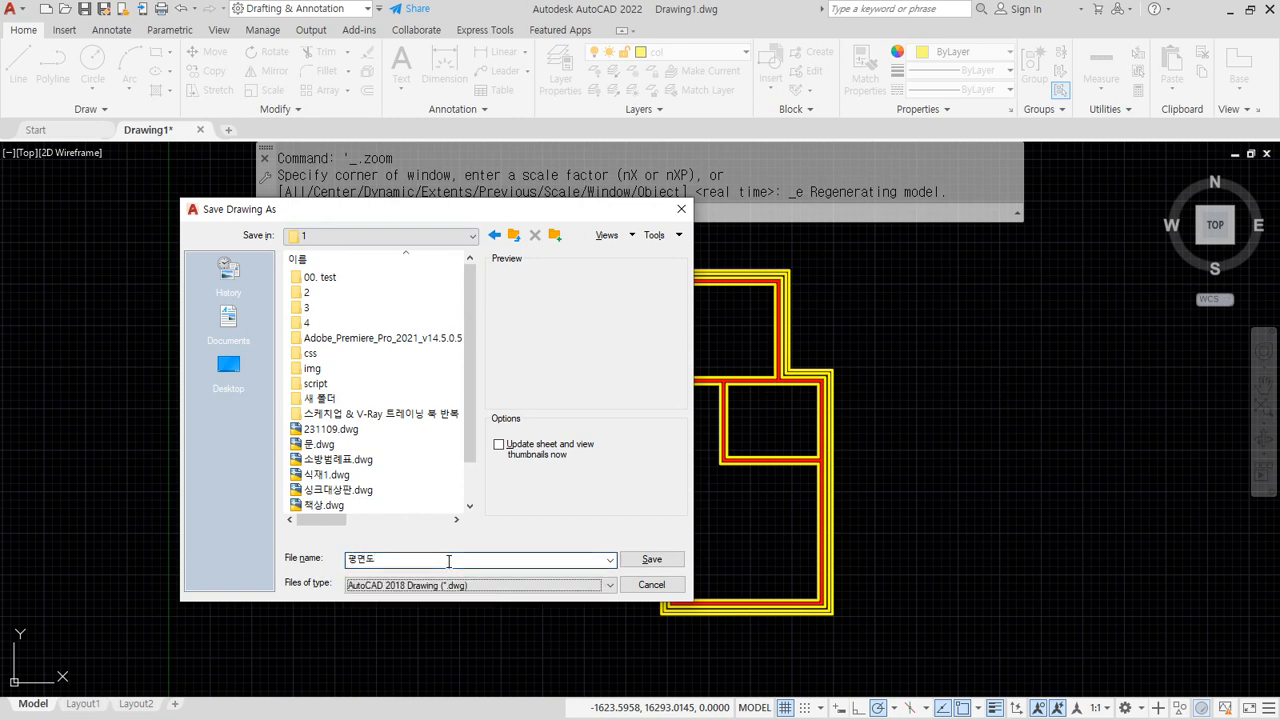
pyautogui.press('Return')
pyautogui.press('Return')
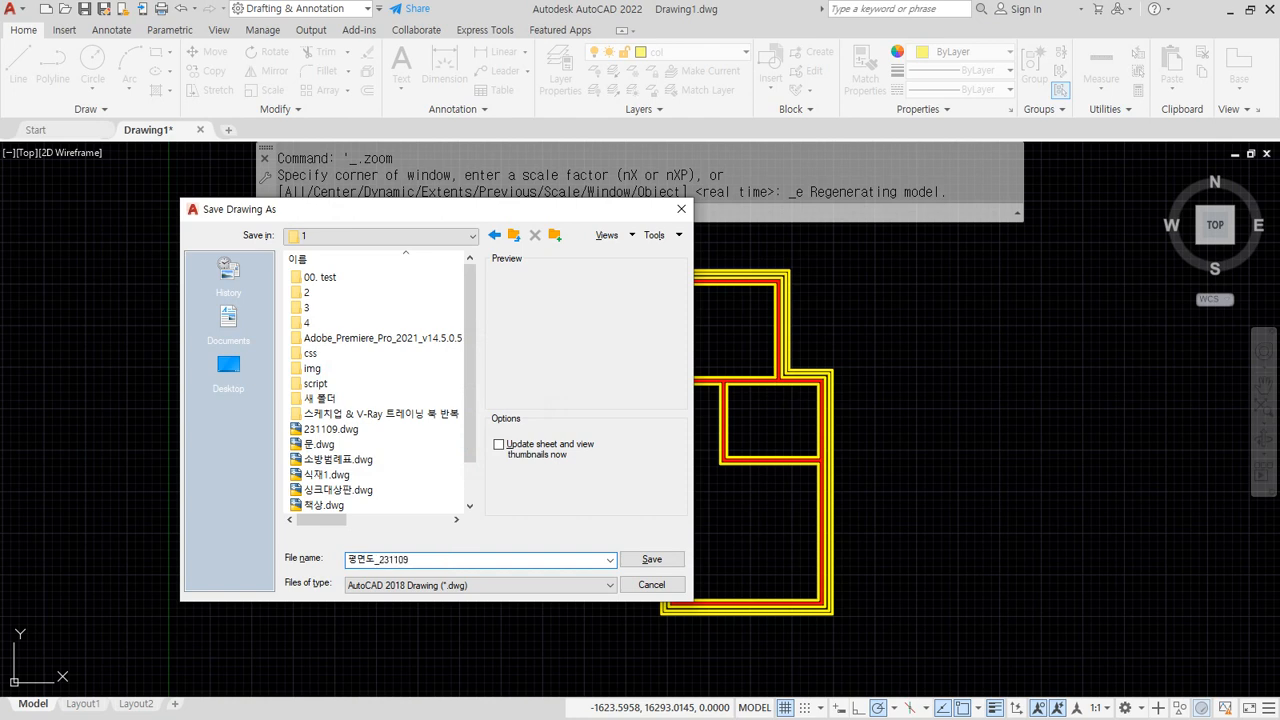
pyautogui.press('Return')
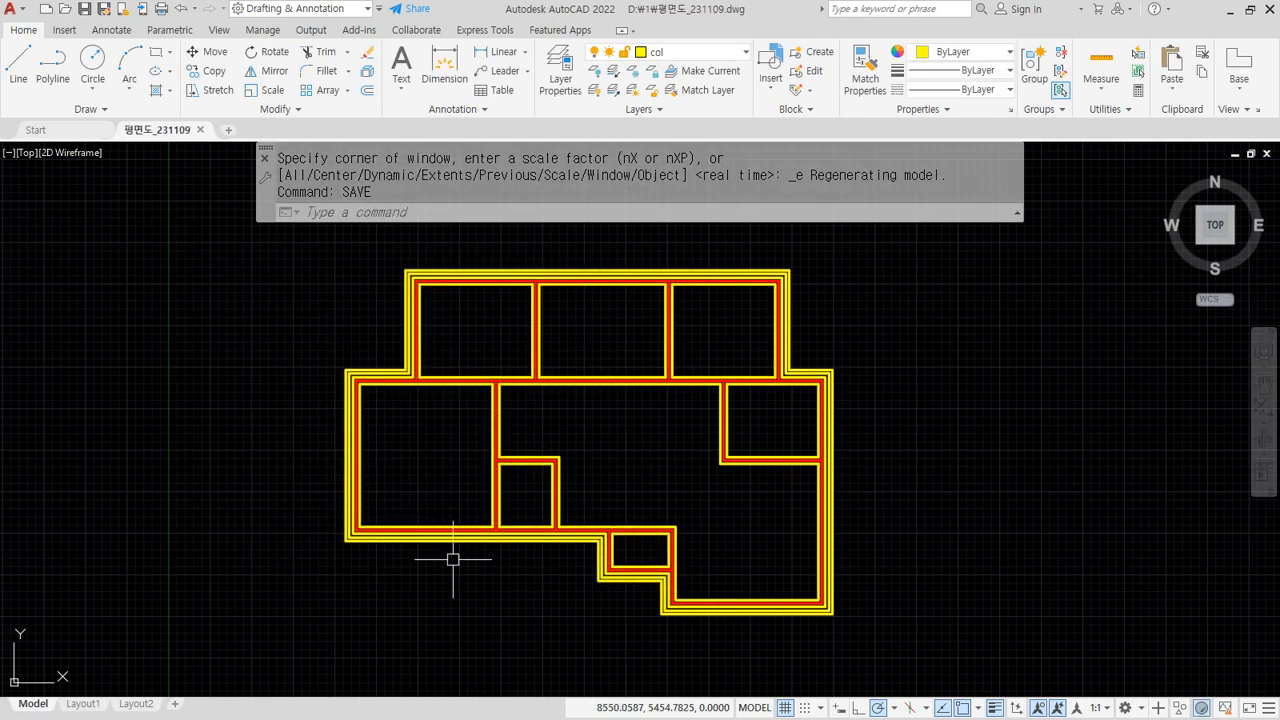
# Step: Close the saved floor plan and open the Blocks palette with INSERT in a new blank drawing
pyautogui.click(203, 131)
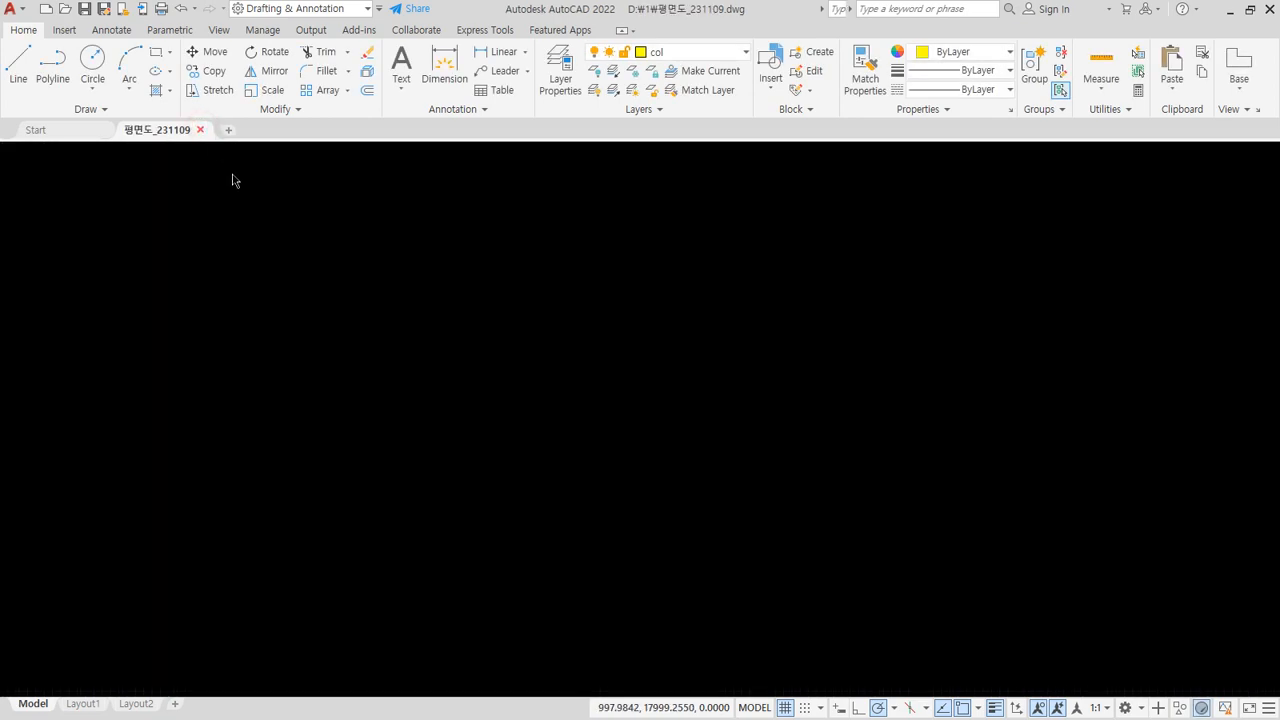
pyautogui.click(129, 130)
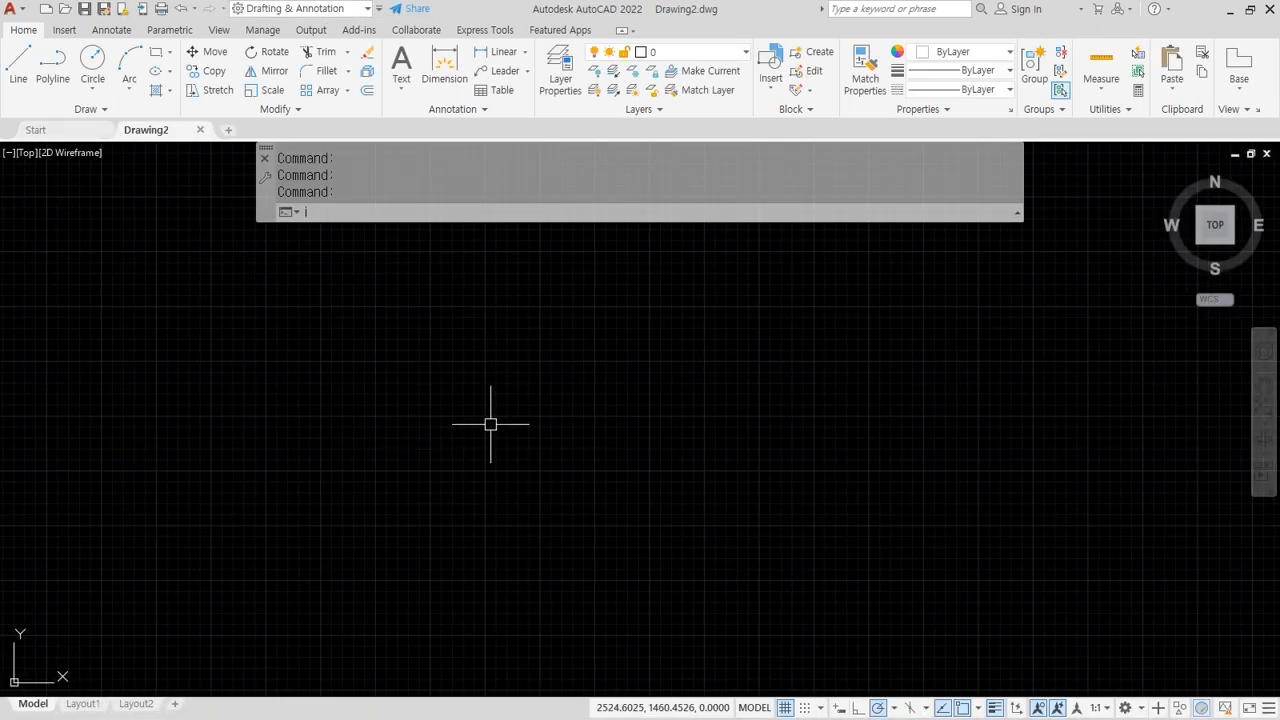
pyautogui.write('i')
pyautogui.press('Return')
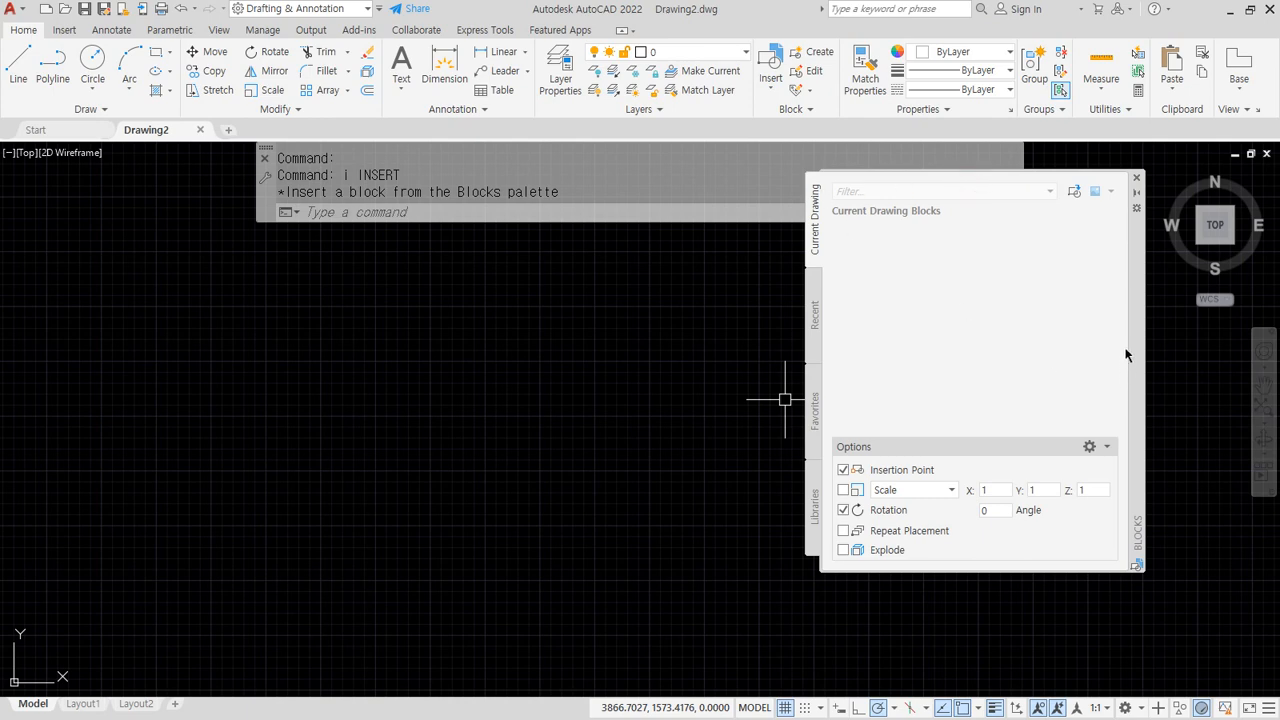
pyautogui.moveTo(1133, 334); pyautogui.dragTo(866, 338)
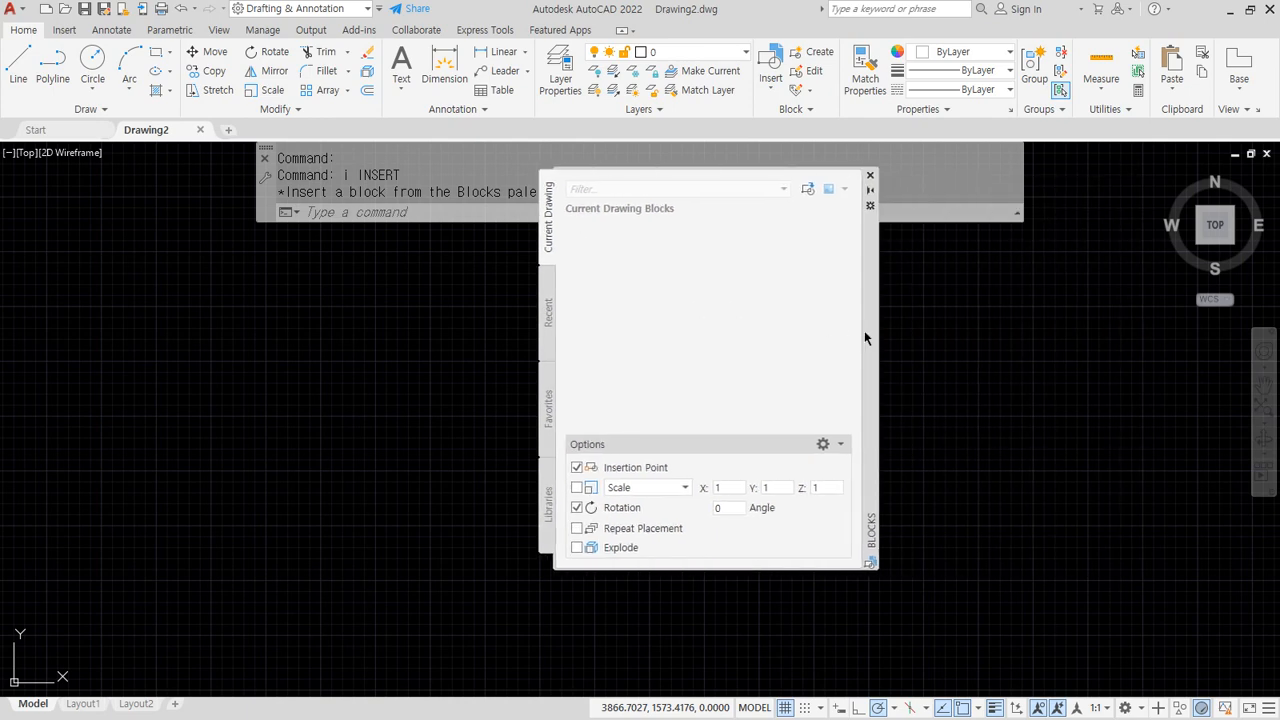
# Step: Choose 평면도_231109.dwg from folder 1 on drive D as the drawing file to insert
pyautogui.click(812, 192)
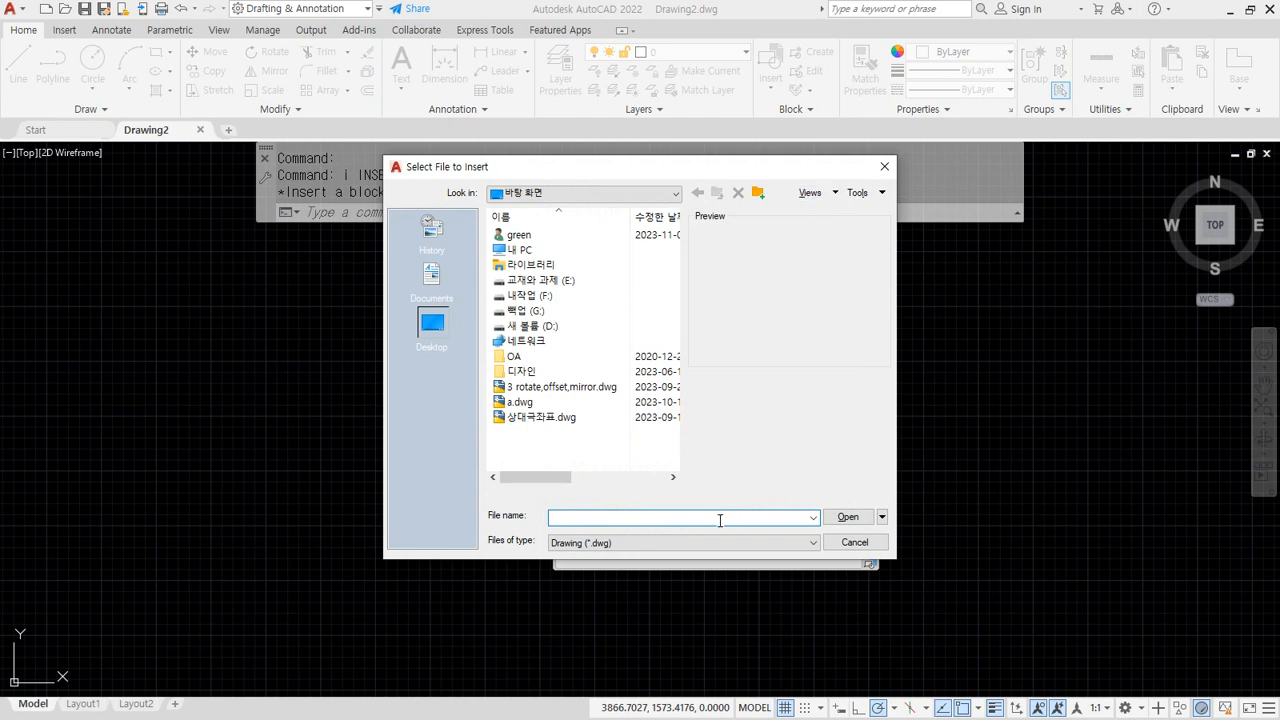
pyautogui.doubleClick(551, 328)
pyautogui.doubleClick(518, 250)
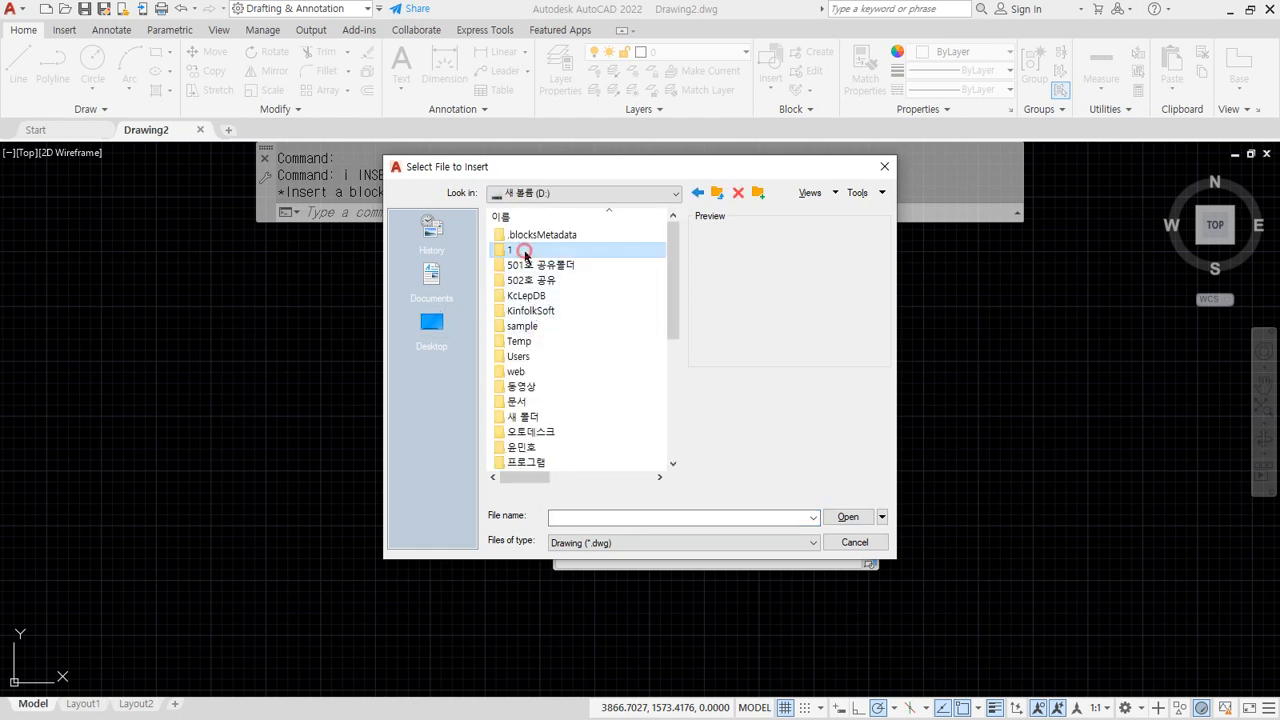
pyautogui.scroll(-2, 643, 417)
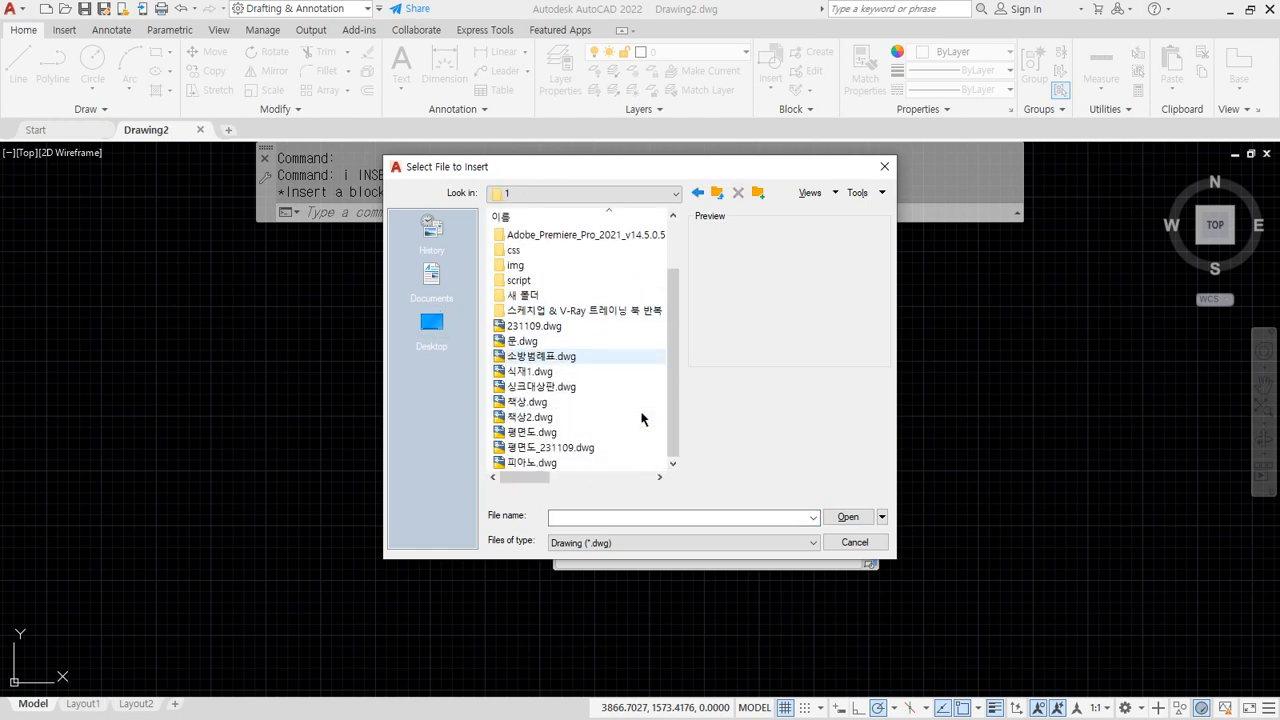
pyautogui.click(546, 448)
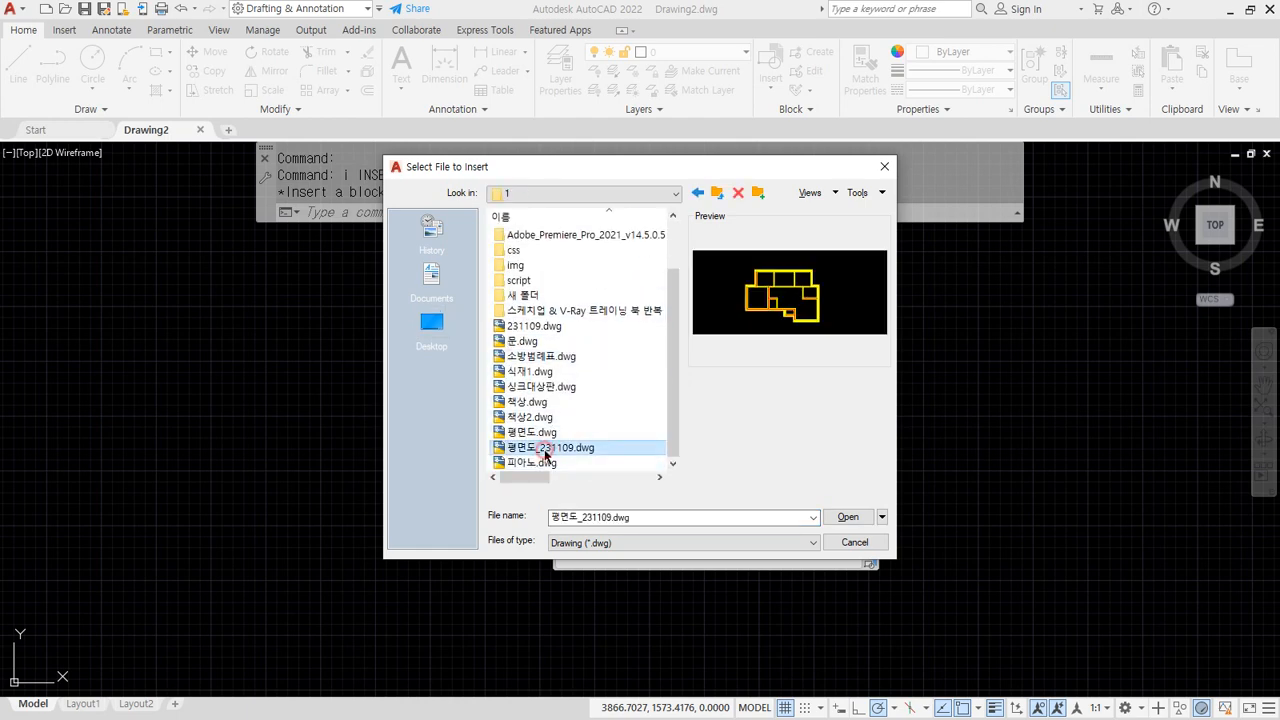
pyautogui.click(848, 517)
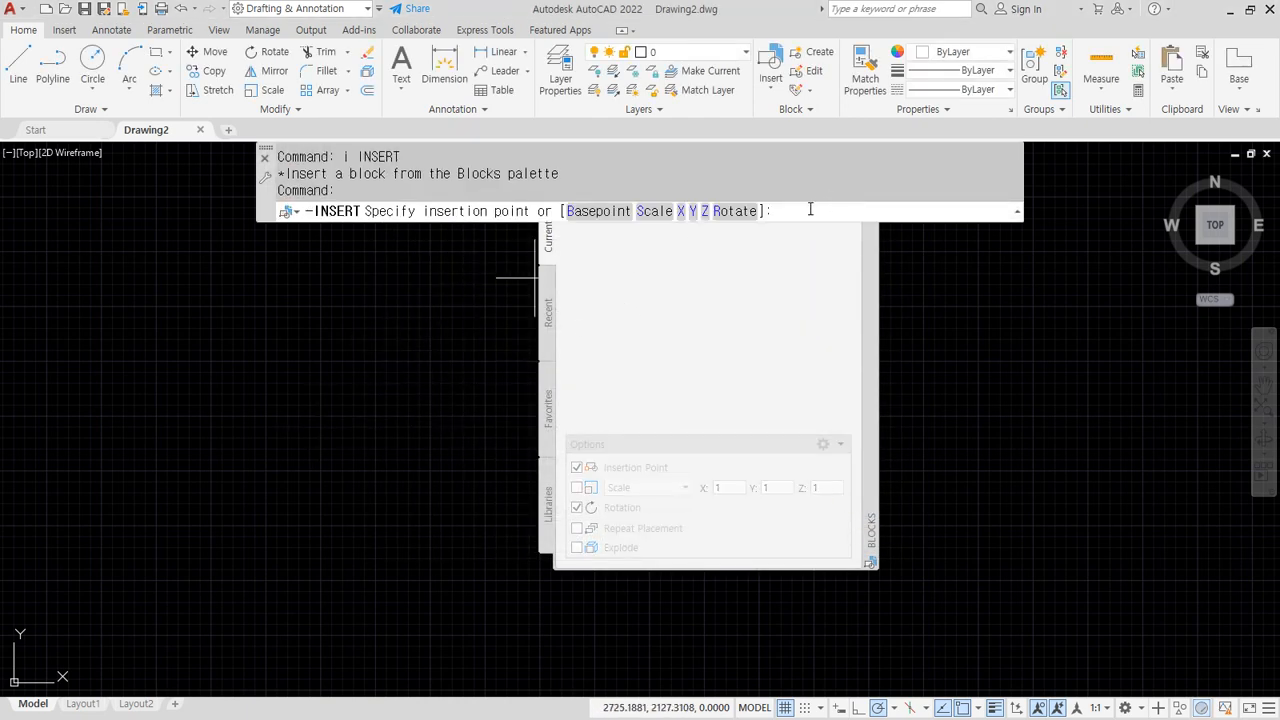
# Step: Place the floor plan block at insertion point 0,0 with the default rotation angle of 0
pyautogui.scroll(-2, 218, 490)
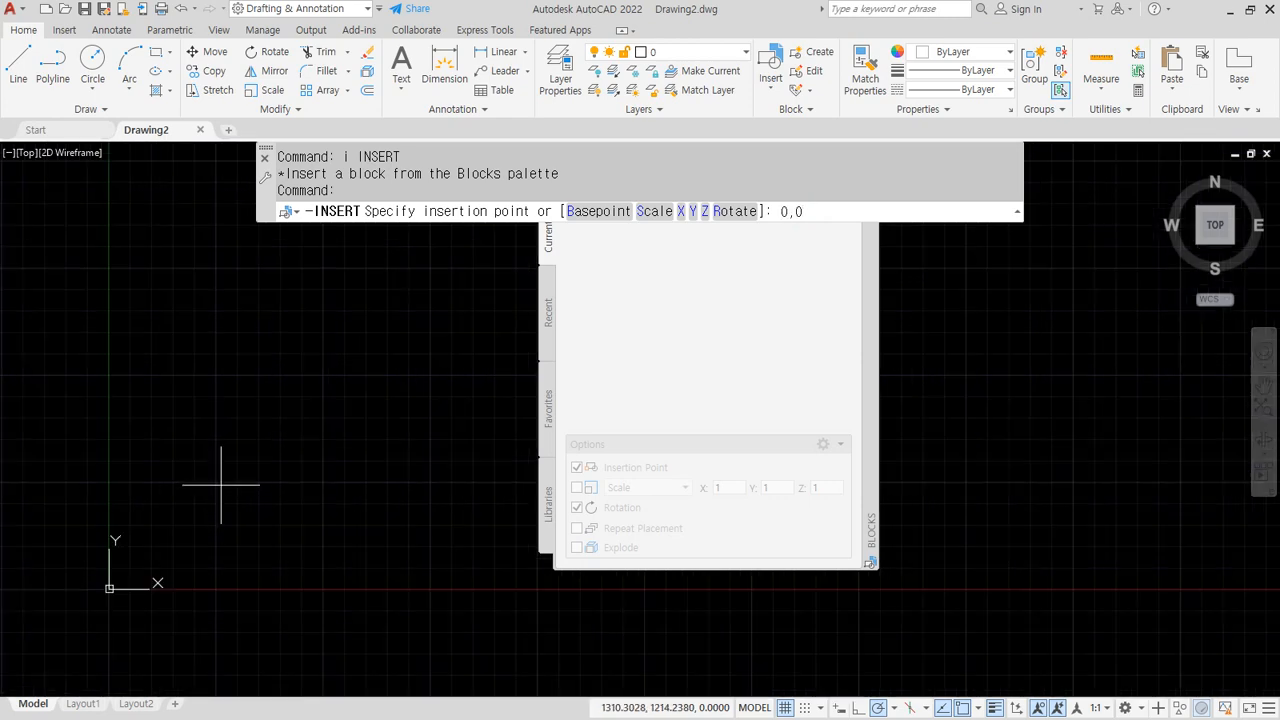
pyautogui.press('Return')
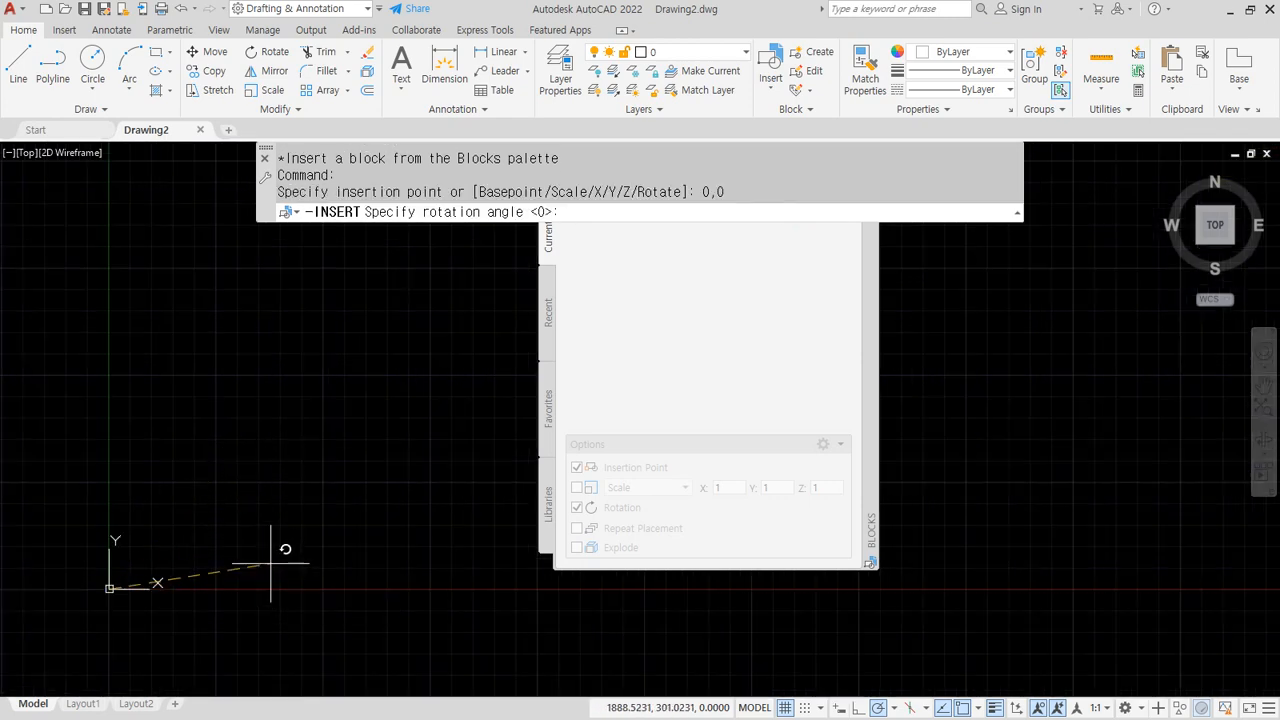
pyautogui.press('Return')
pyautogui.middleClick(350, 490)
pyautogui.middleClick(350, 490)
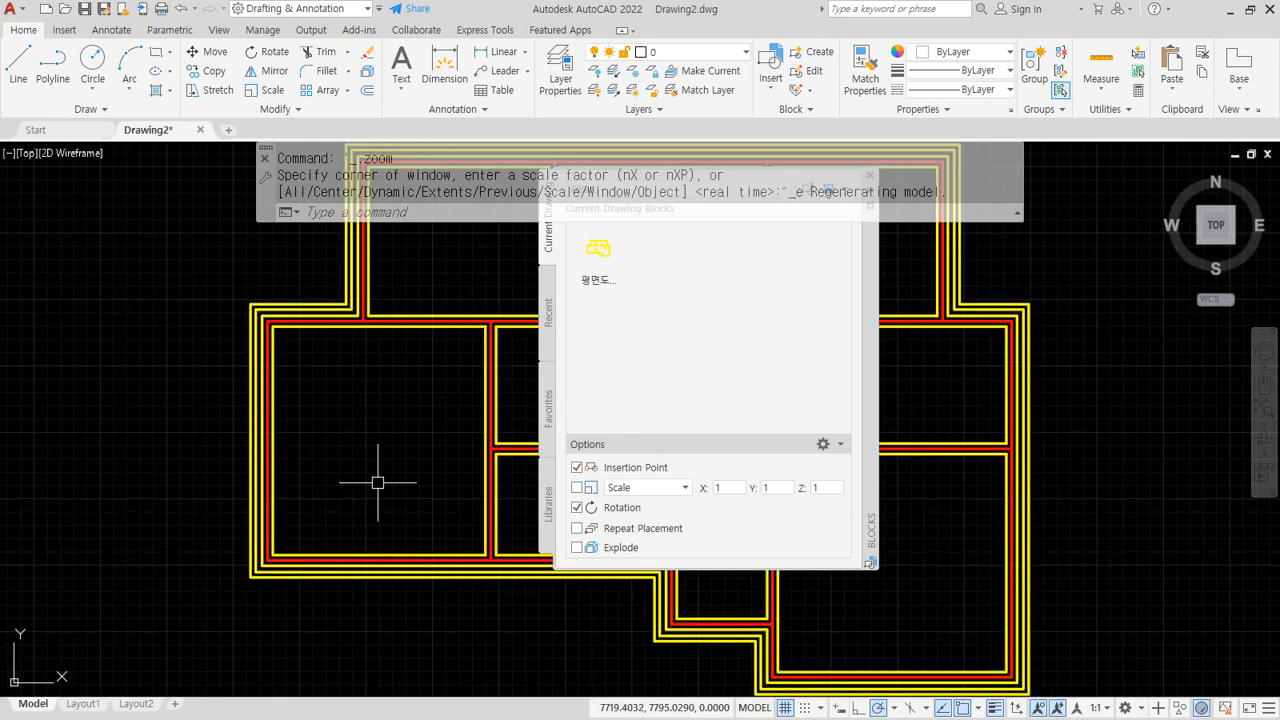
pyautogui.scroll(-4, 385, 476)
pyautogui.moveTo(411, 497); pyautogui.dragTo(255, 461, button='middle')
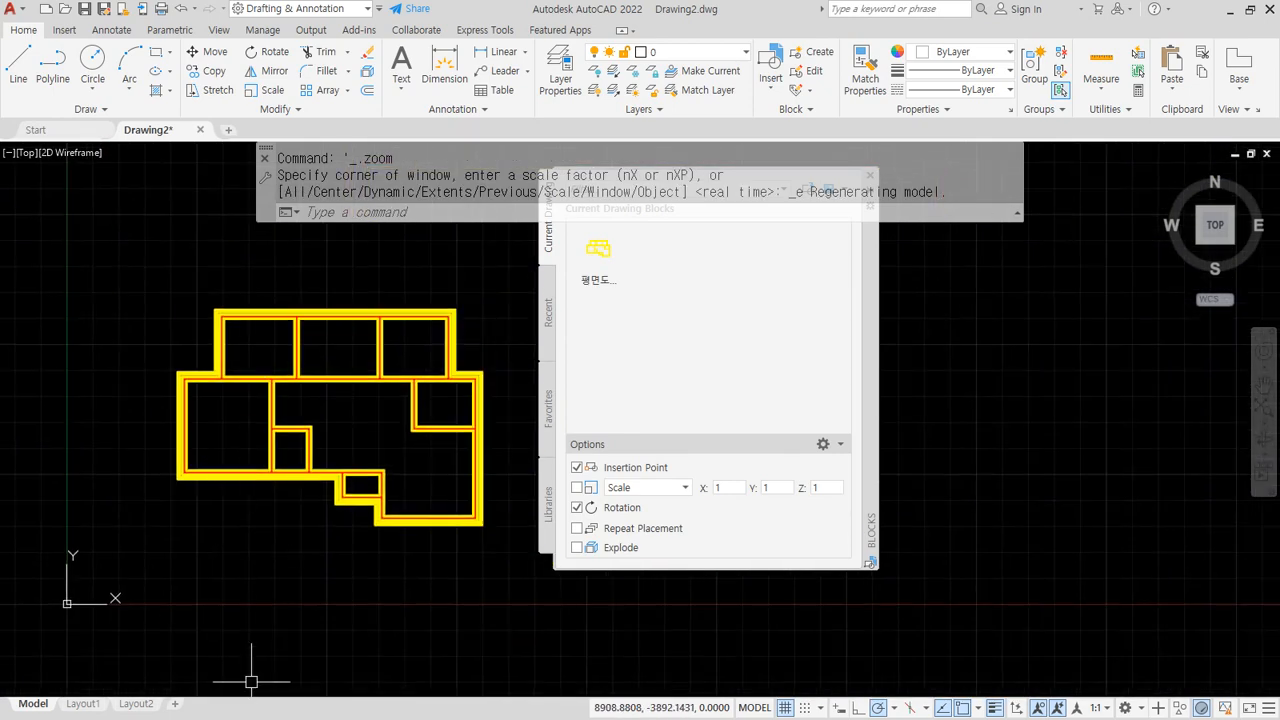
# Step: Move the Blocks palette clear of the inserted floor plan and start another blank drawing
pyautogui.moveTo(274, 633)
pyautogui.mouseDown()
pyautogui.moveTo(236, 240)
pyautogui.moveTo(400, 592)
pyautogui.mouseUp()
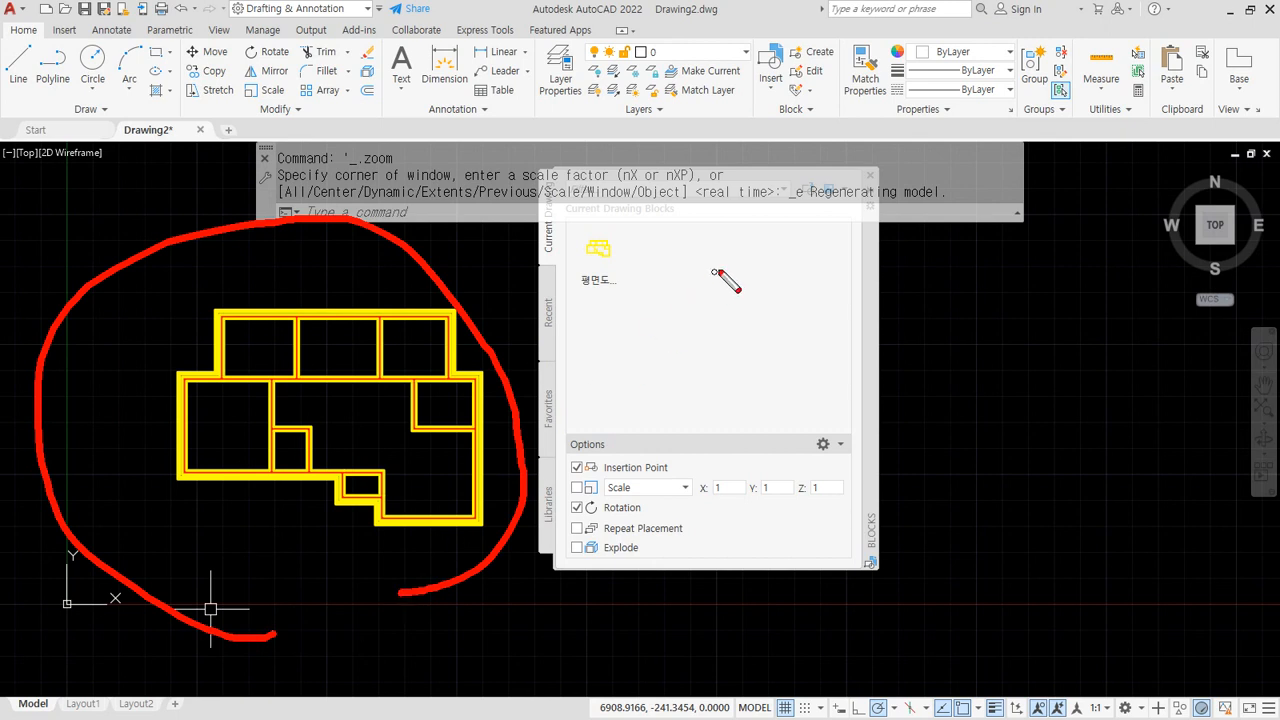
pyautogui.press('Escape')
pyautogui.moveTo(875, 272); pyautogui.dragTo(1009, 369)
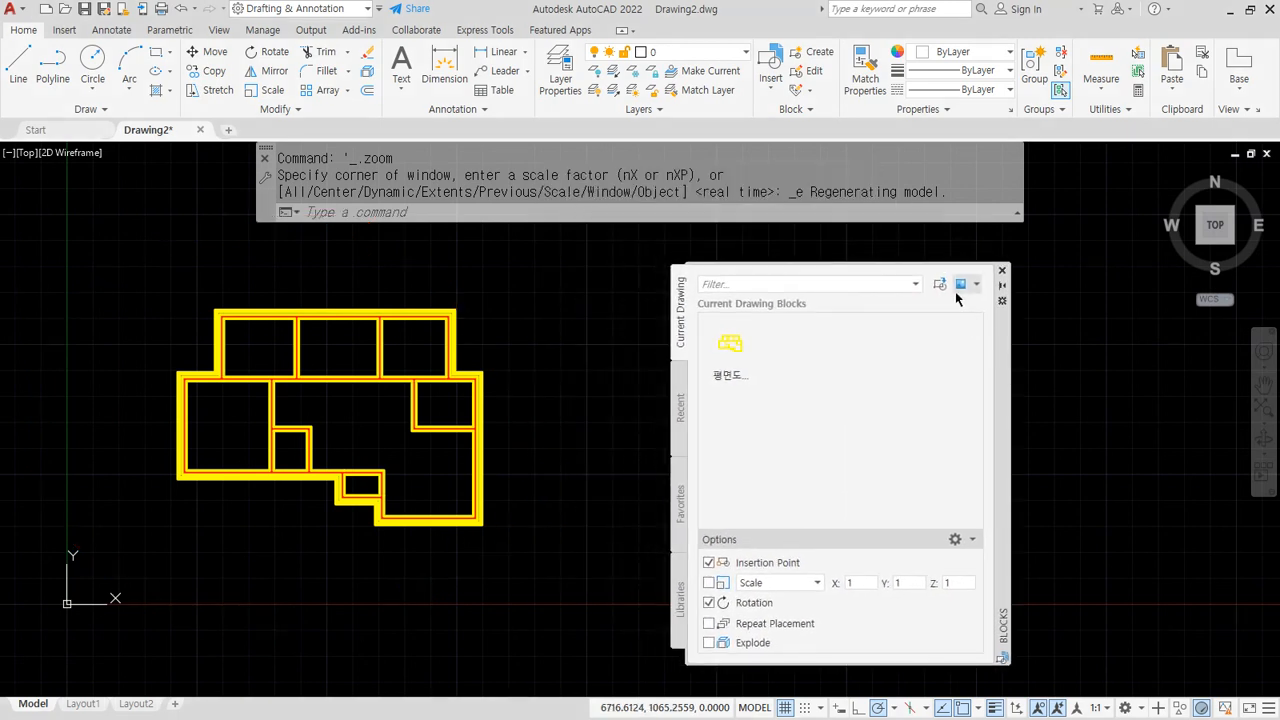
pyautogui.hotkey('ctrl', 'alt', 'd')
pyautogui.moveTo(944, 300)
pyautogui.mouseDown()
pyautogui.moveTo(928, 300)
pyautogui.moveTo(944, 273)
pyautogui.moveTo(940, 300)
pyautogui.mouseUp()
pyautogui.press('Escape')
pyautogui.click(940, 284)
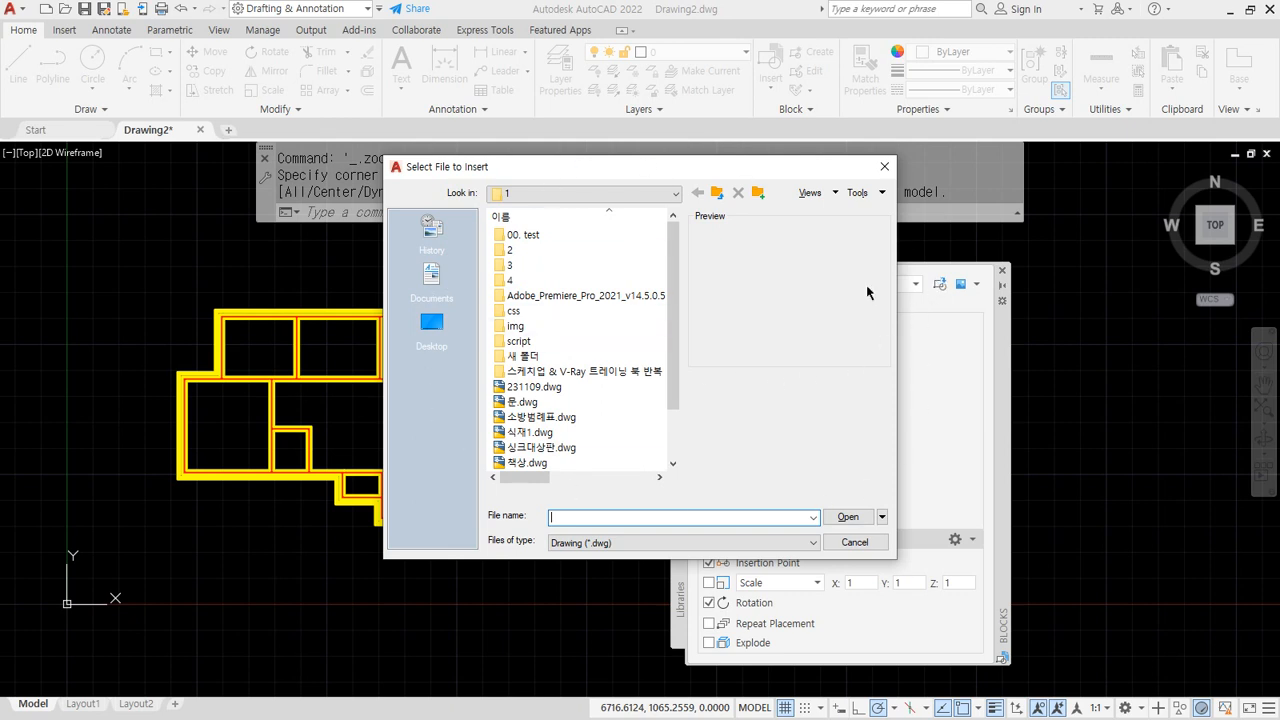
pyautogui.click(855, 542)
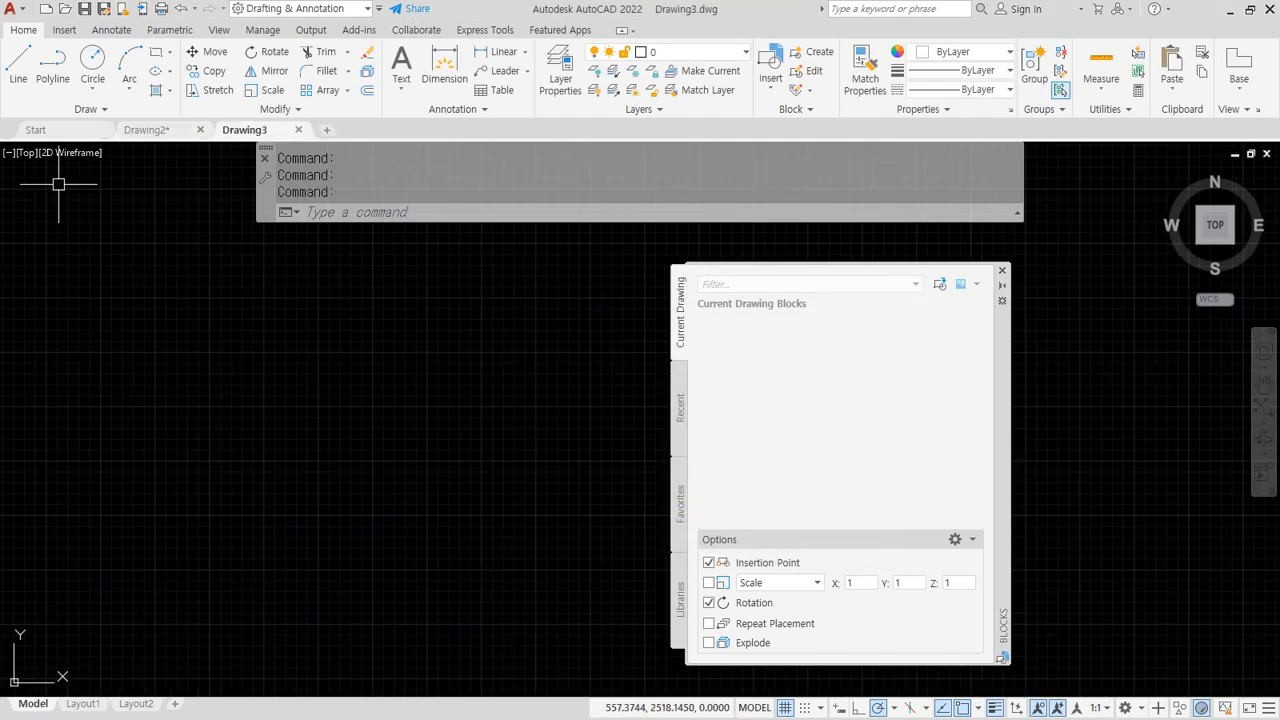
# Step: Switch to the Notepad lesson notes and review the xref (외부참조도면) entry
pyautogui.hotkey('alt', 'Tab')
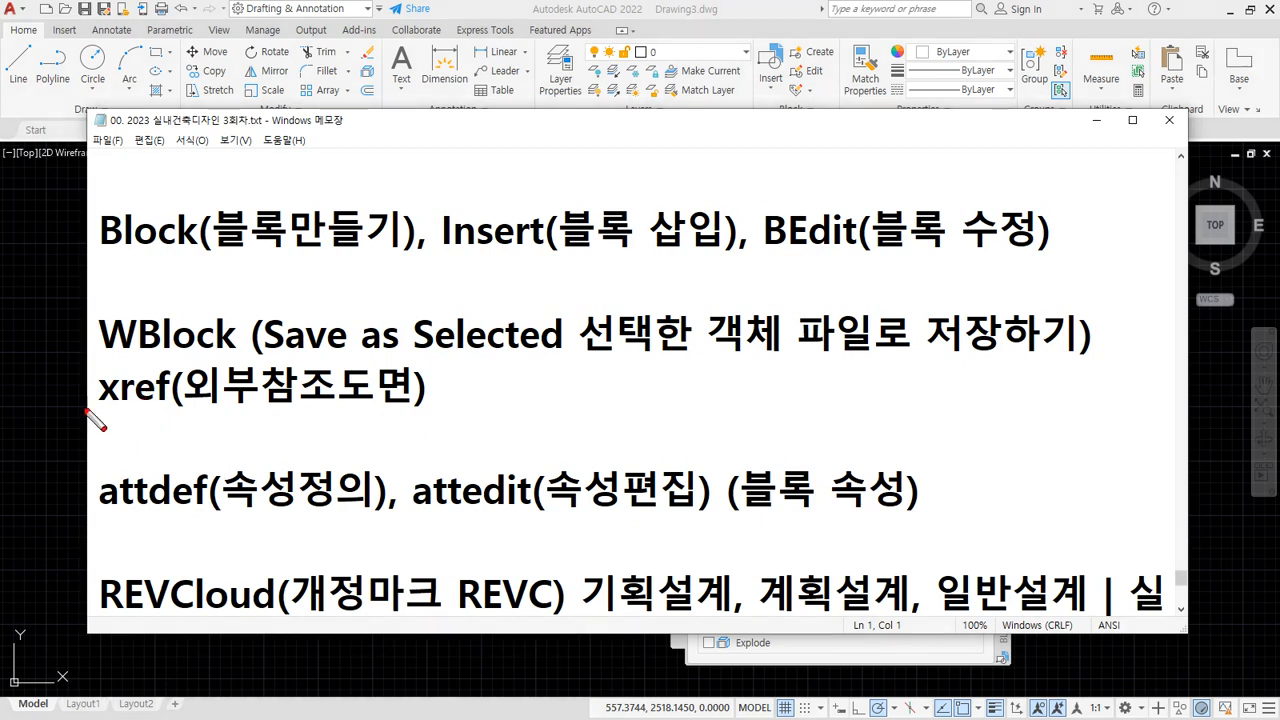
pyautogui.moveTo(97, 412); pyautogui.dragTo(424, 416)
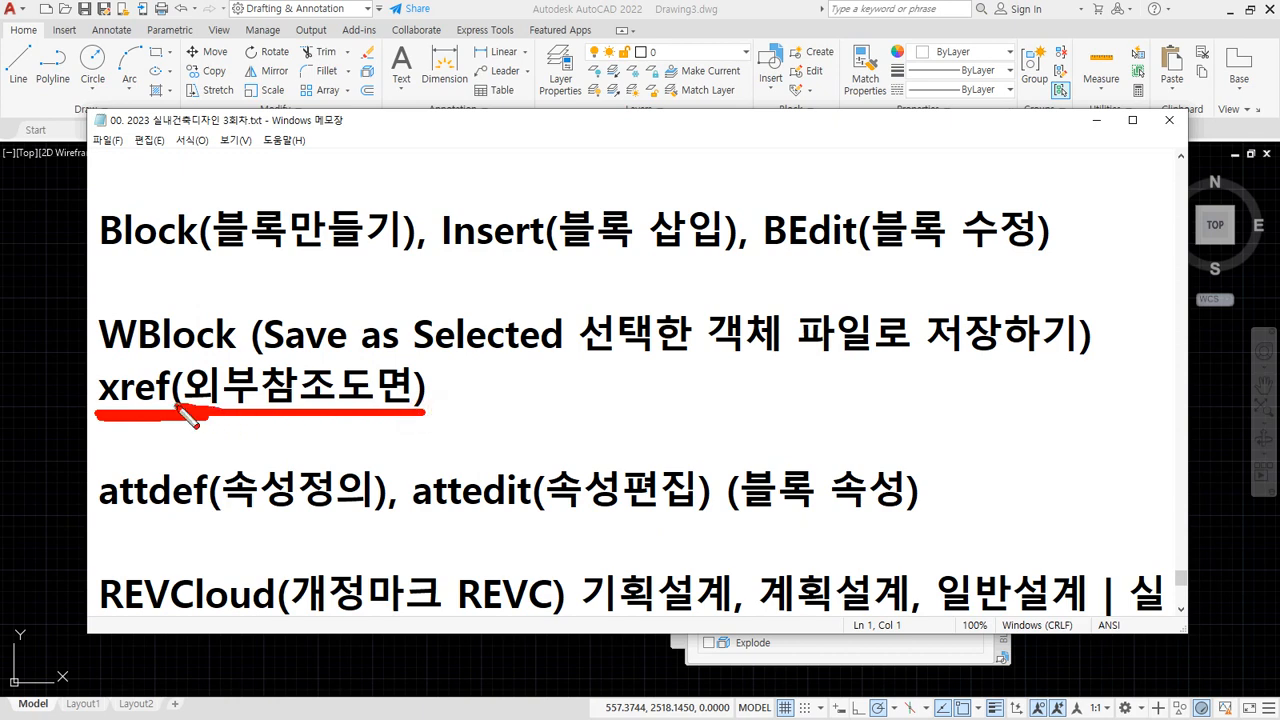
pyautogui.moveTo(180, 410)
pyautogui.mouseDown()
pyautogui.moveTo(96, 408)
pyautogui.moveTo(290, 356)
pyautogui.moveTo(425, 395)
pyautogui.moveTo(405, 400)
pyautogui.moveTo(490, 392)
pyautogui.moveTo(481, 405)
pyautogui.mouseUp()
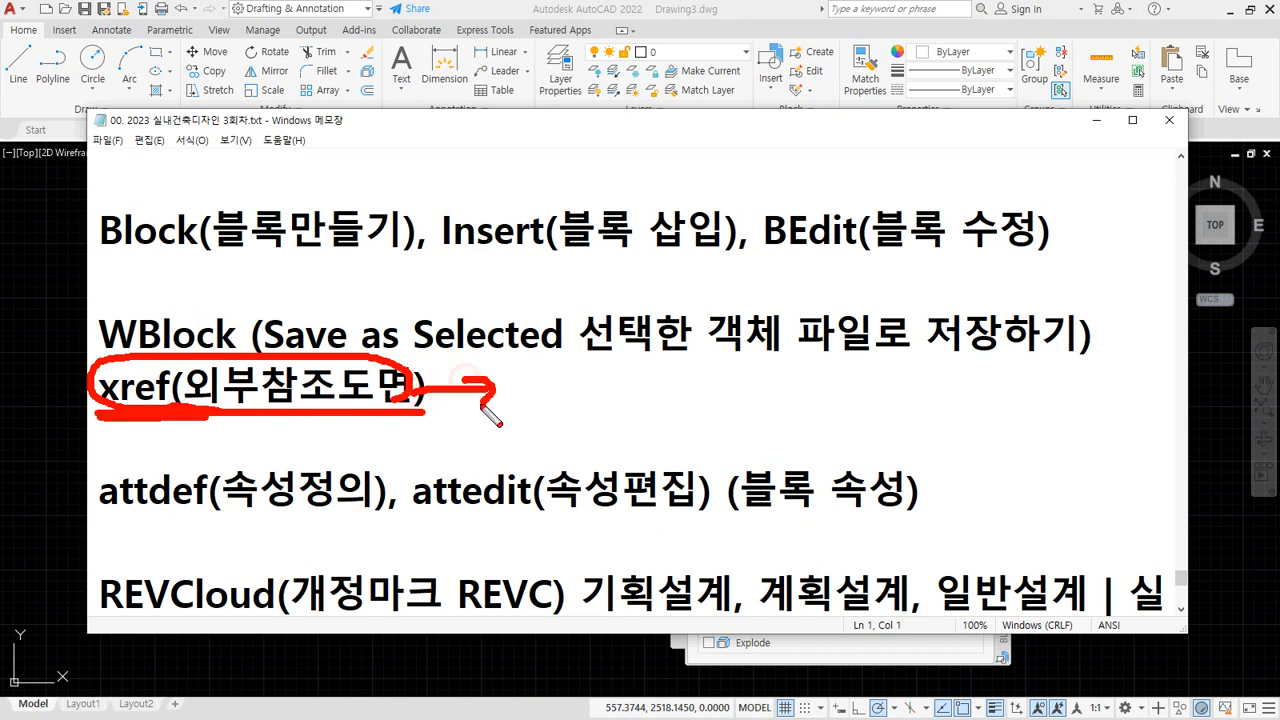
pyautogui.moveTo(566, 386)
pyautogui.mouseDown()
pyautogui.moveTo(531, 409)
pyautogui.moveTo(561, 410)
pyautogui.mouseUp()
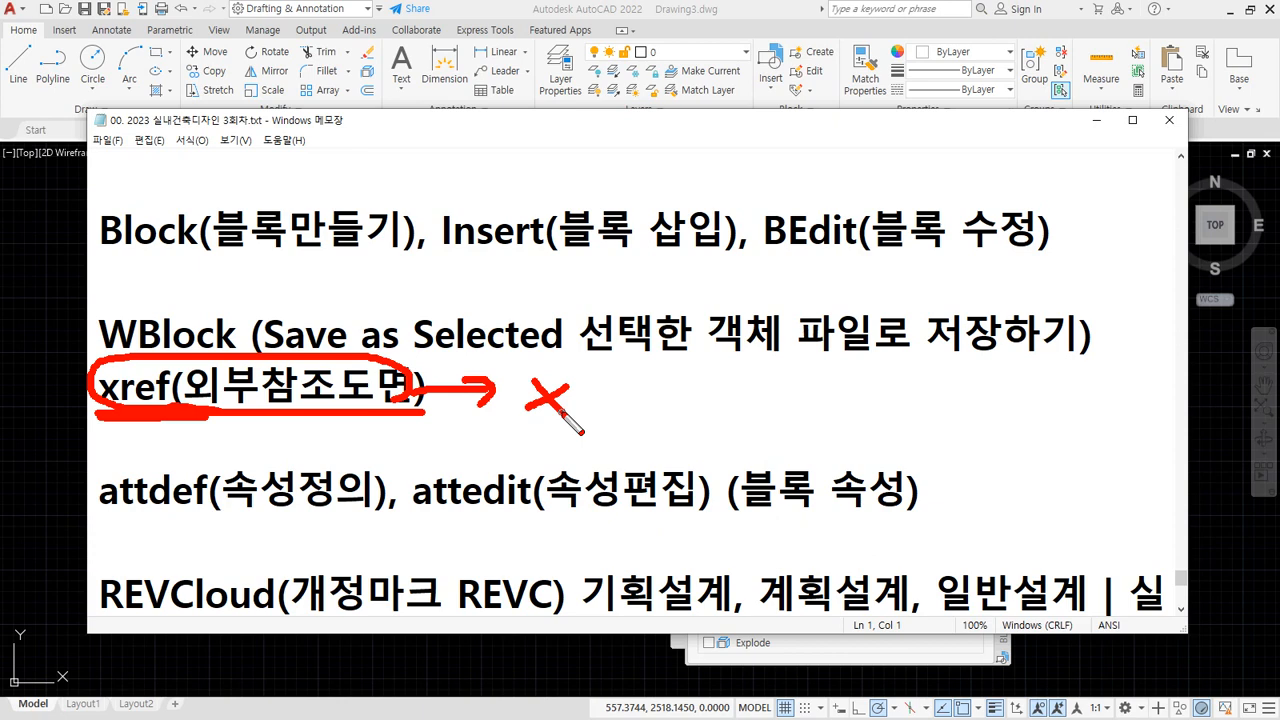
pyautogui.press('Escape')
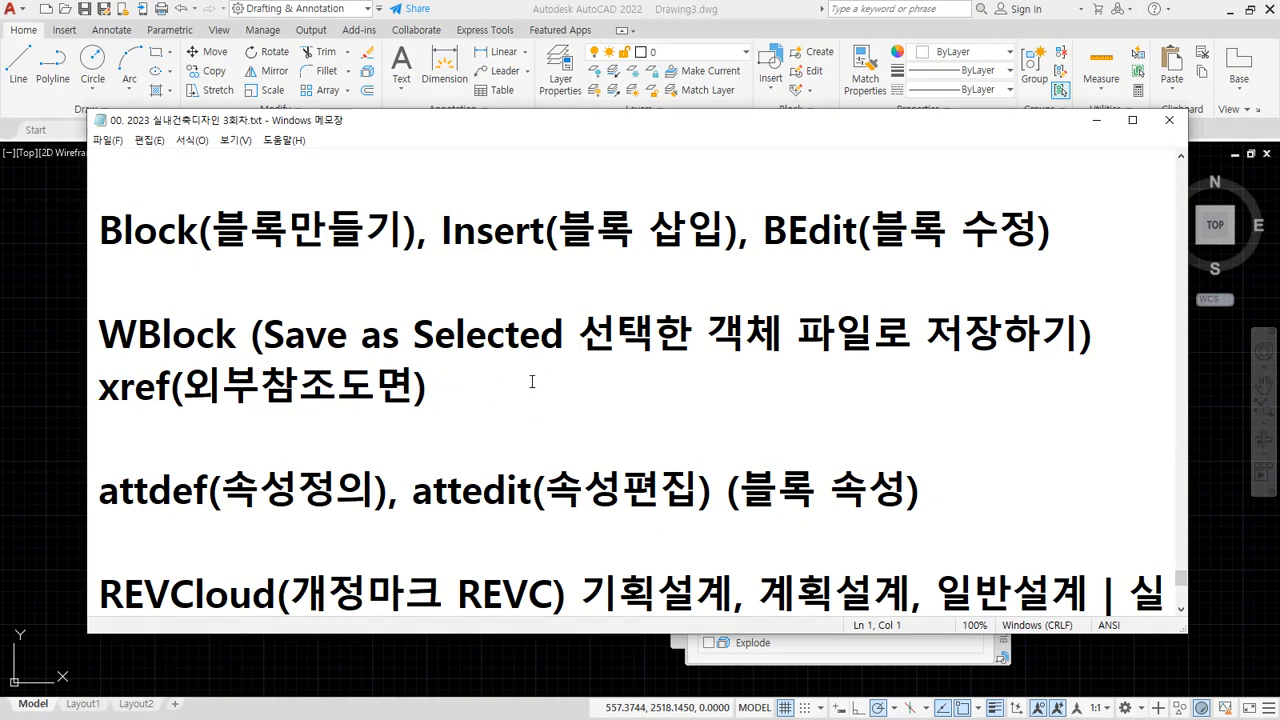
# Step: Return to AutoCAD and open the External References palette with XREF in the blank drawing, shifting it aside
pyautogui.click(487, 9)
pyautogui.write('xref')
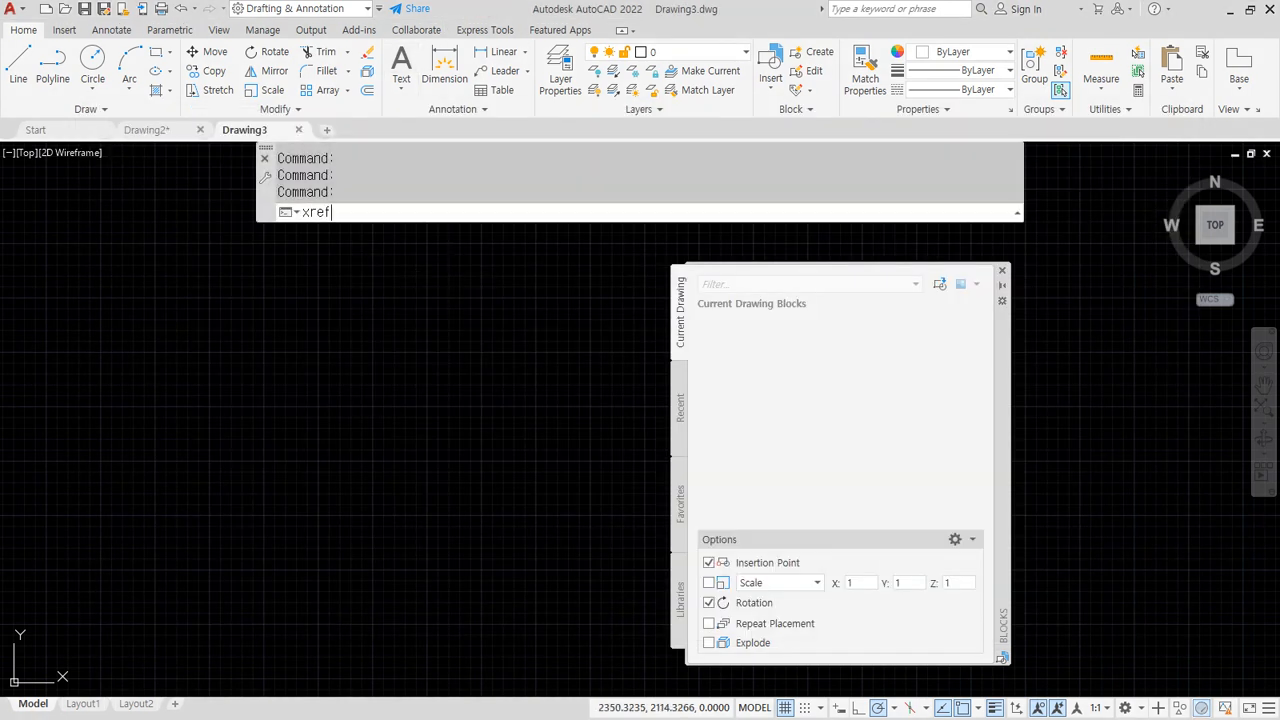
pyautogui.press('Return')
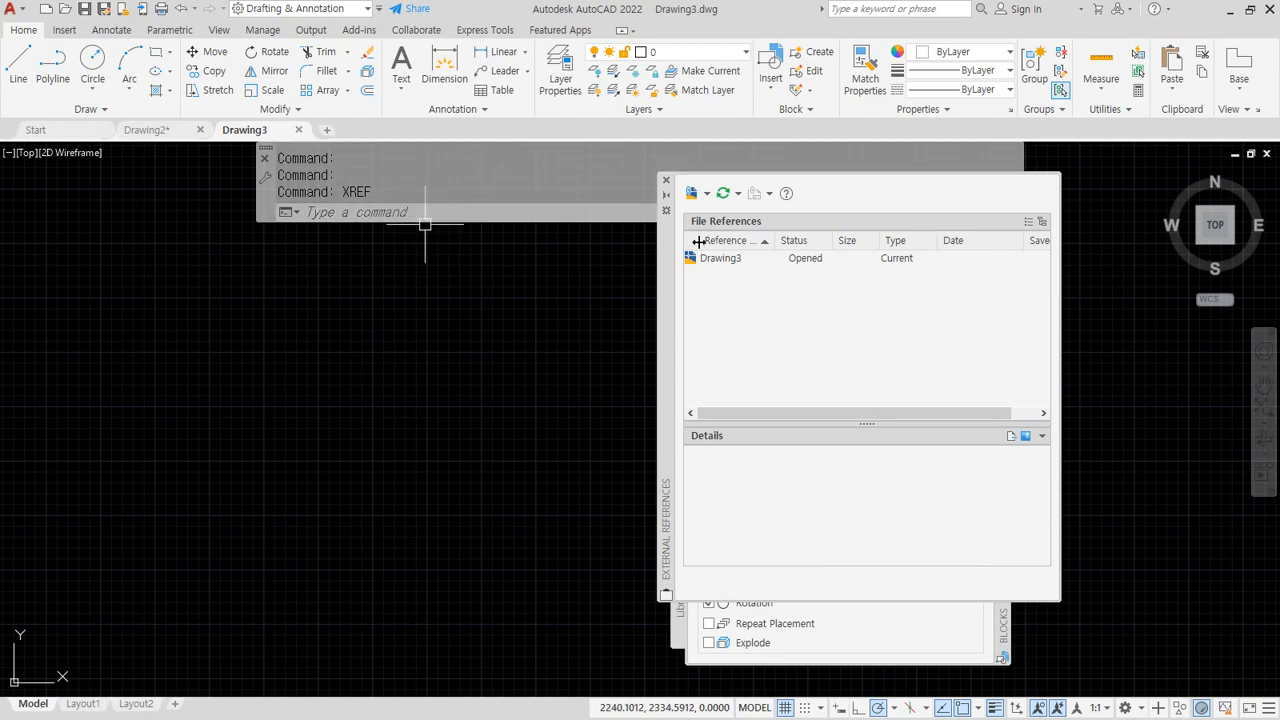
pyautogui.moveTo(704, 265); pyautogui.dragTo(785, 267)
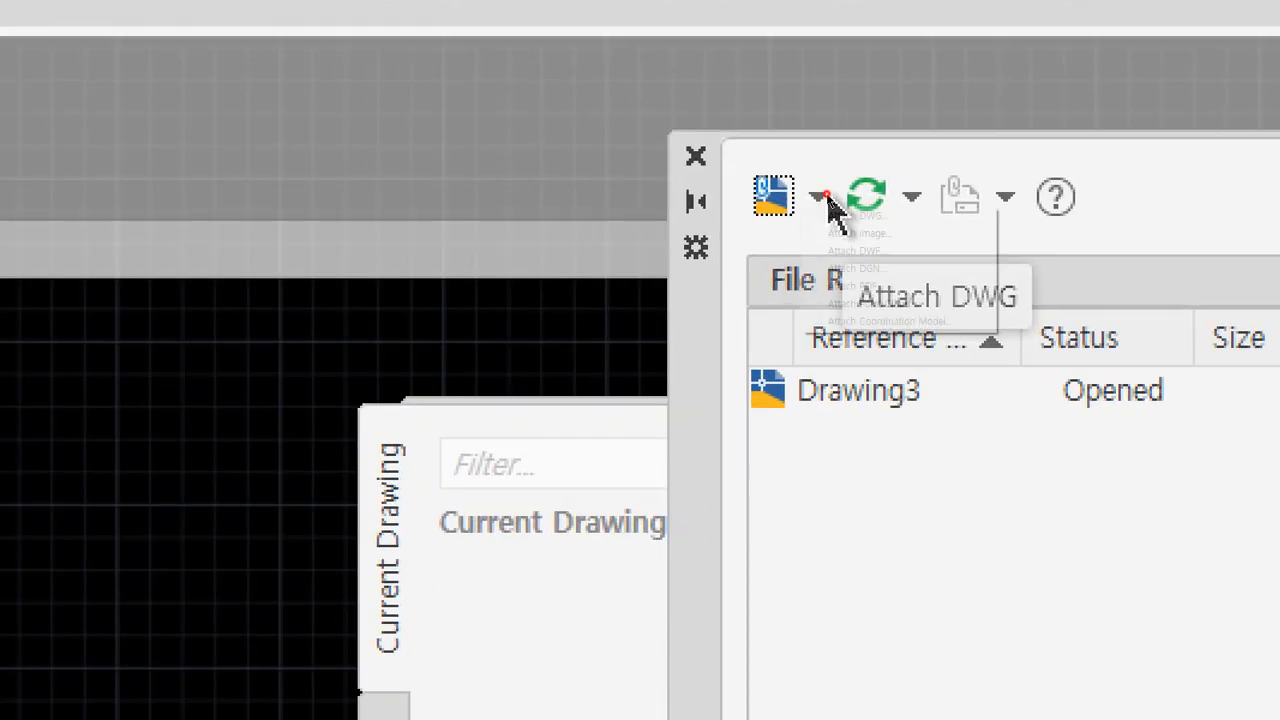
# Step: Start attaching a DWG reference and choose 평면도_231109.dwg as the file
pyautogui.click(823, 196)
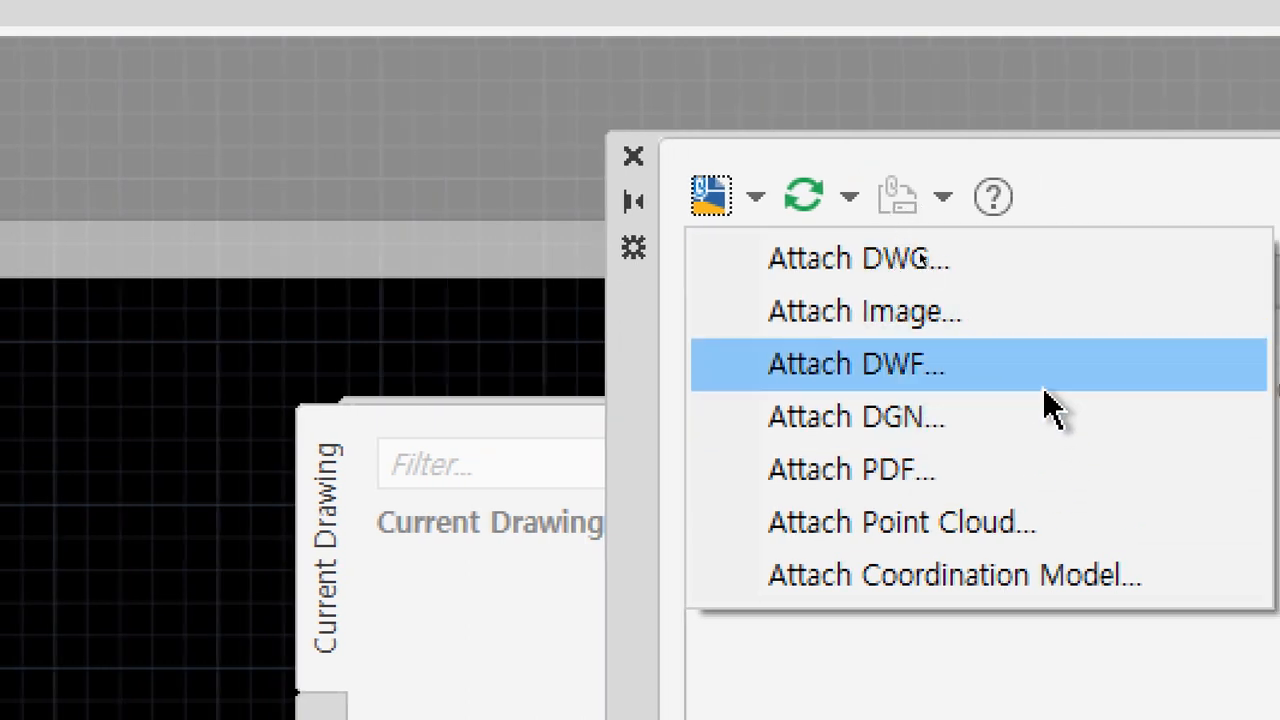
pyautogui.click(986, 268)
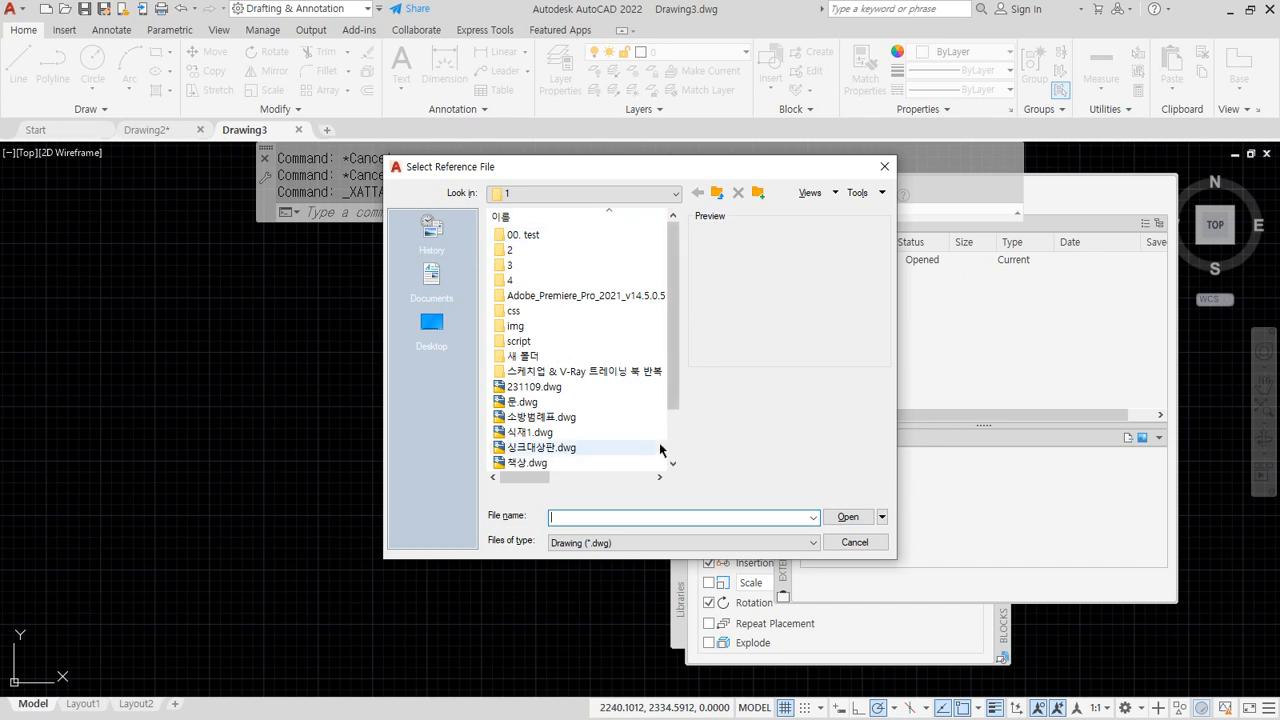
pyautogui.scroll(-2, 606, 416)
pyautogui.click(552, 448)
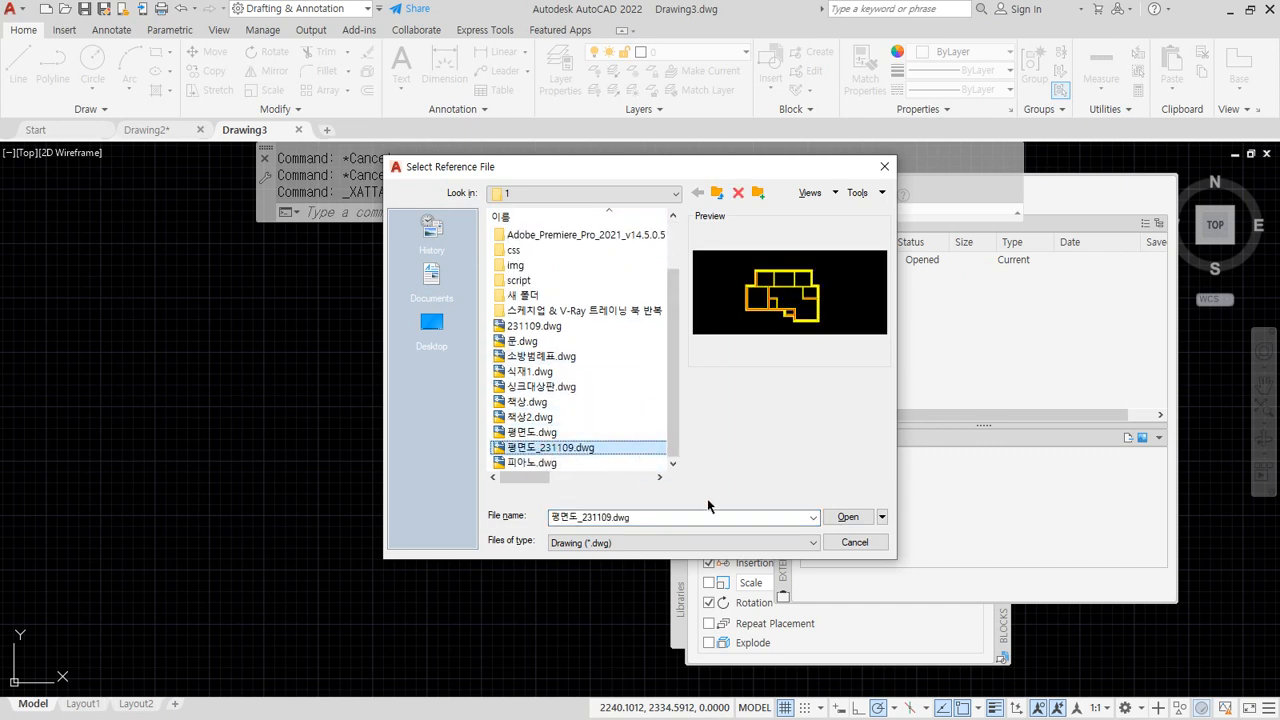
pyautogui.click(848, 517)
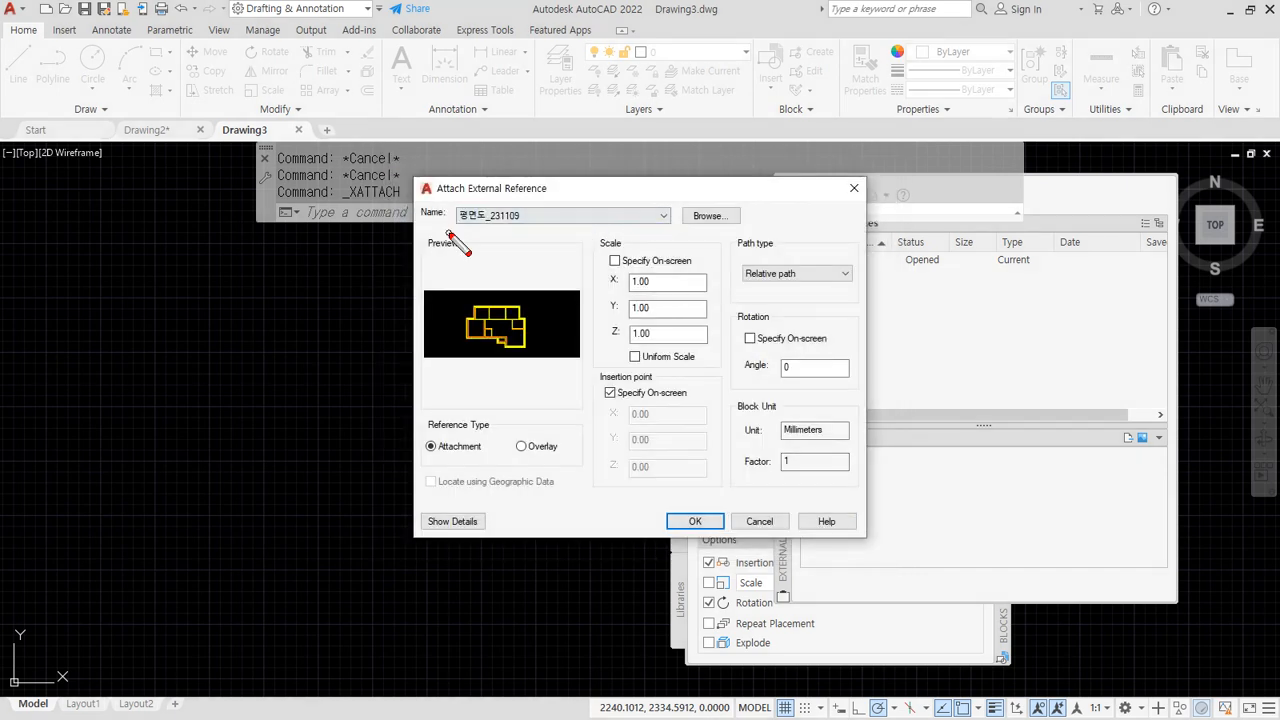
pyautogui.moveTo(437, 230); pyautogui.dragTo(626, 230)
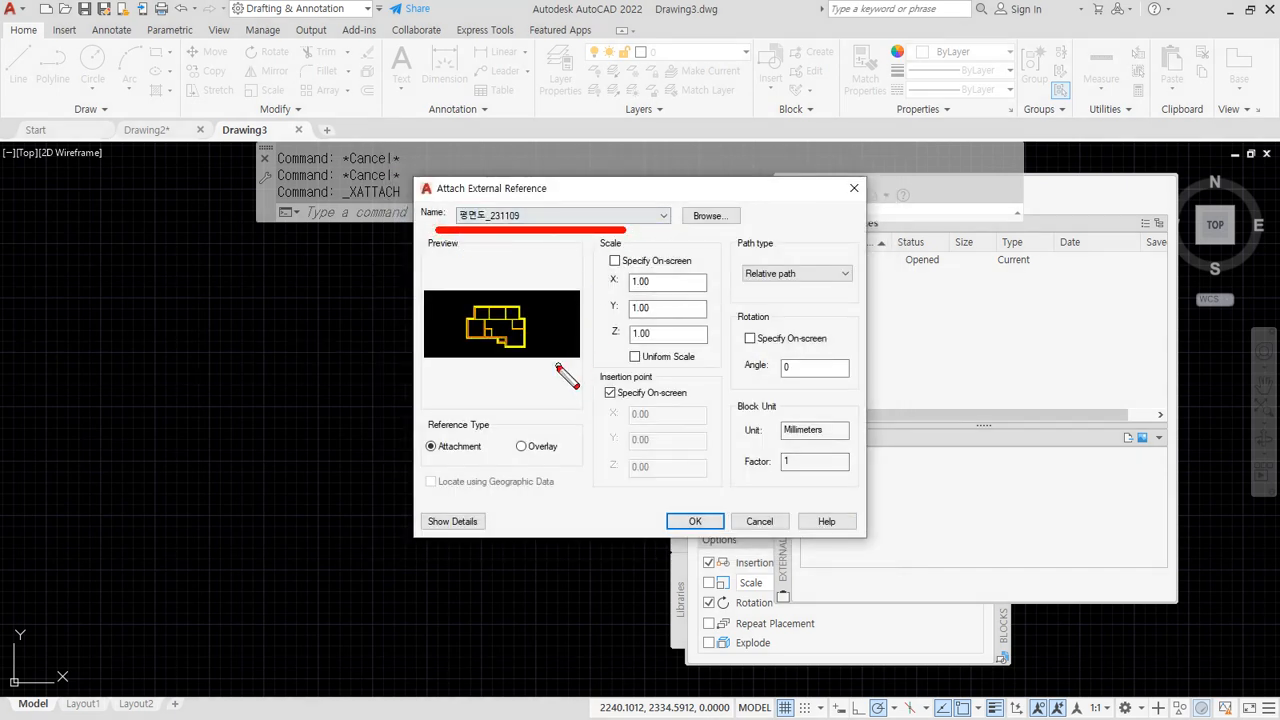
pyautogui.moveTo(511, 378)
pyautogui.mouseDown()
pyautogui.moveTo(472, 374)
pyautogui.moveTo(560, 290)
pyautogui.moveTo(511, 390)
pyautogui.mouseUp()
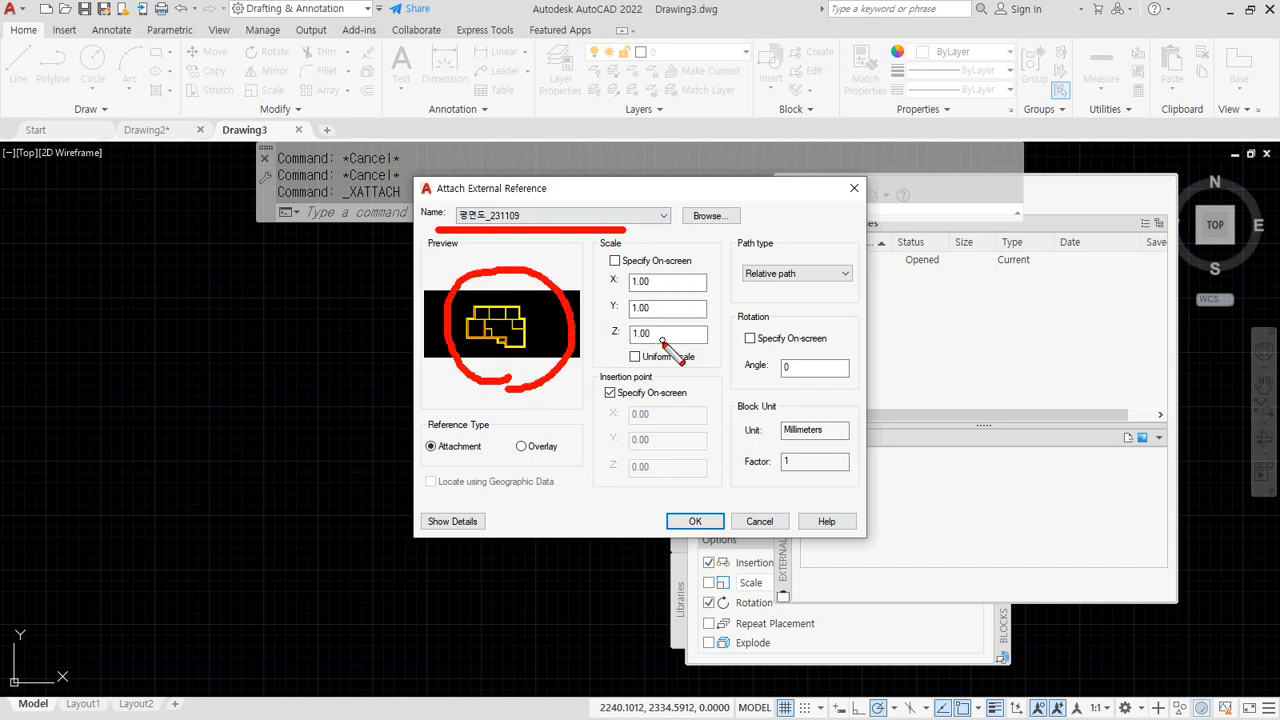
pyautogui.moveTo(658, 352)
pyautogui.mouseDown()
pyautogui.moveTo(622, 320)
pyautogui.moveTo(682, 288)
pyautogui.mouseUp()
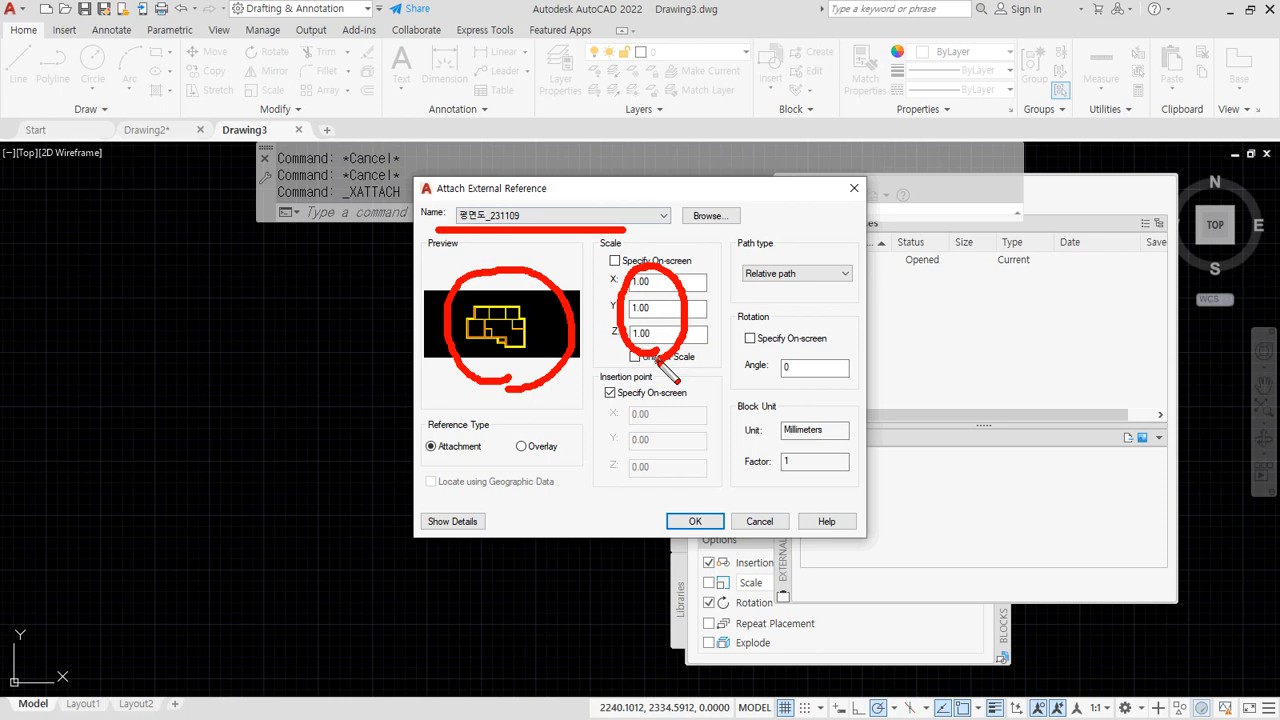
pyautogui.press('Escape')
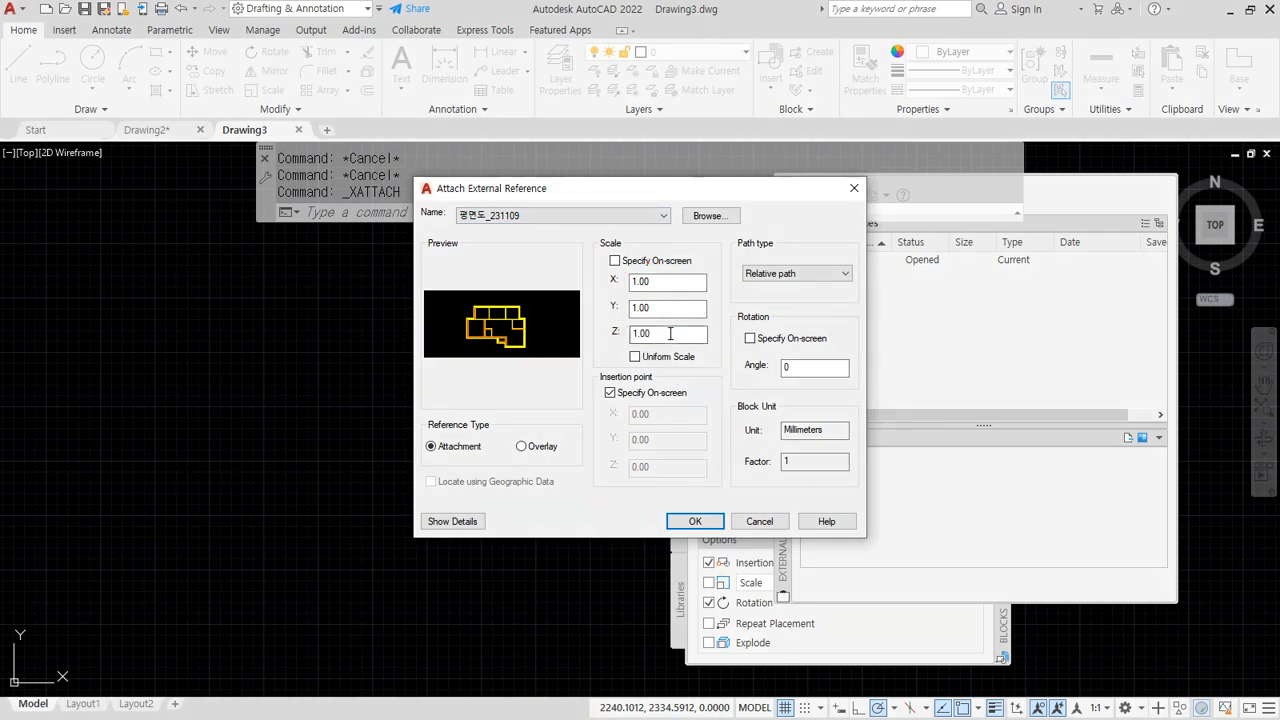
# Step: Set the reference's scale to be specified on-screen, choose Full path as the path type, and accept the attachment settings
pyautogui.click(615, 259)
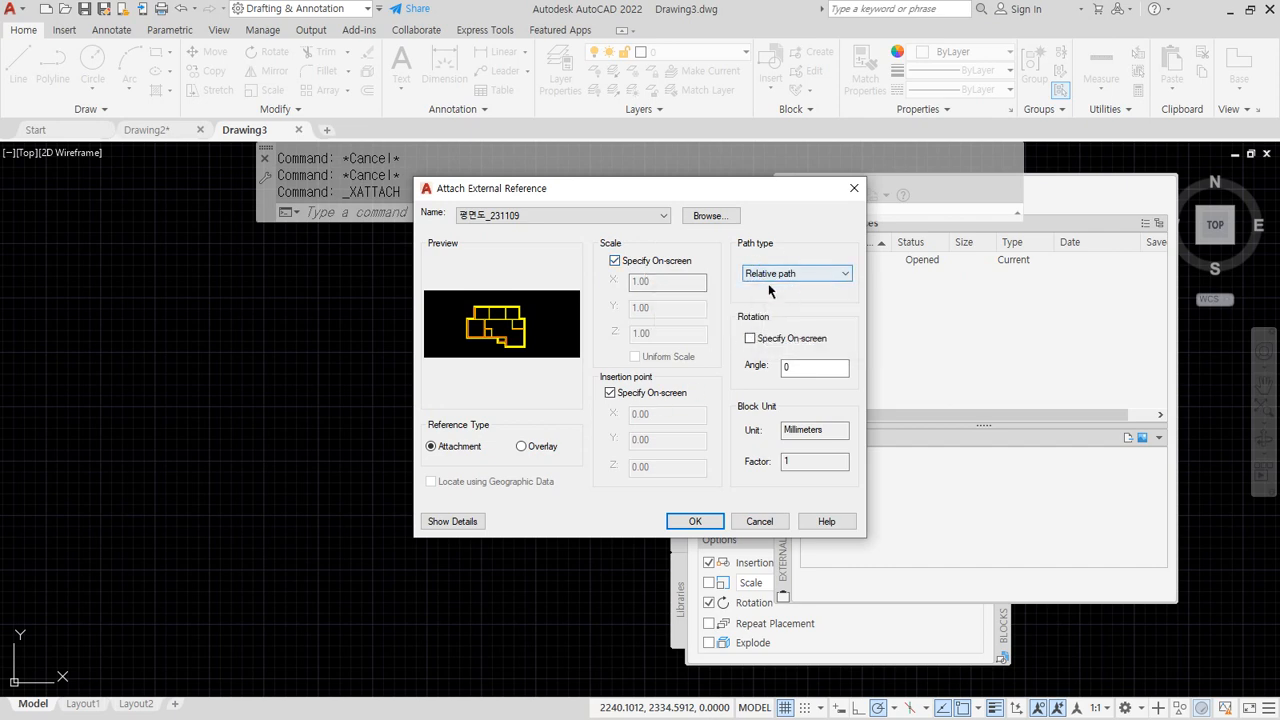
pyautogui.click(815, 272)
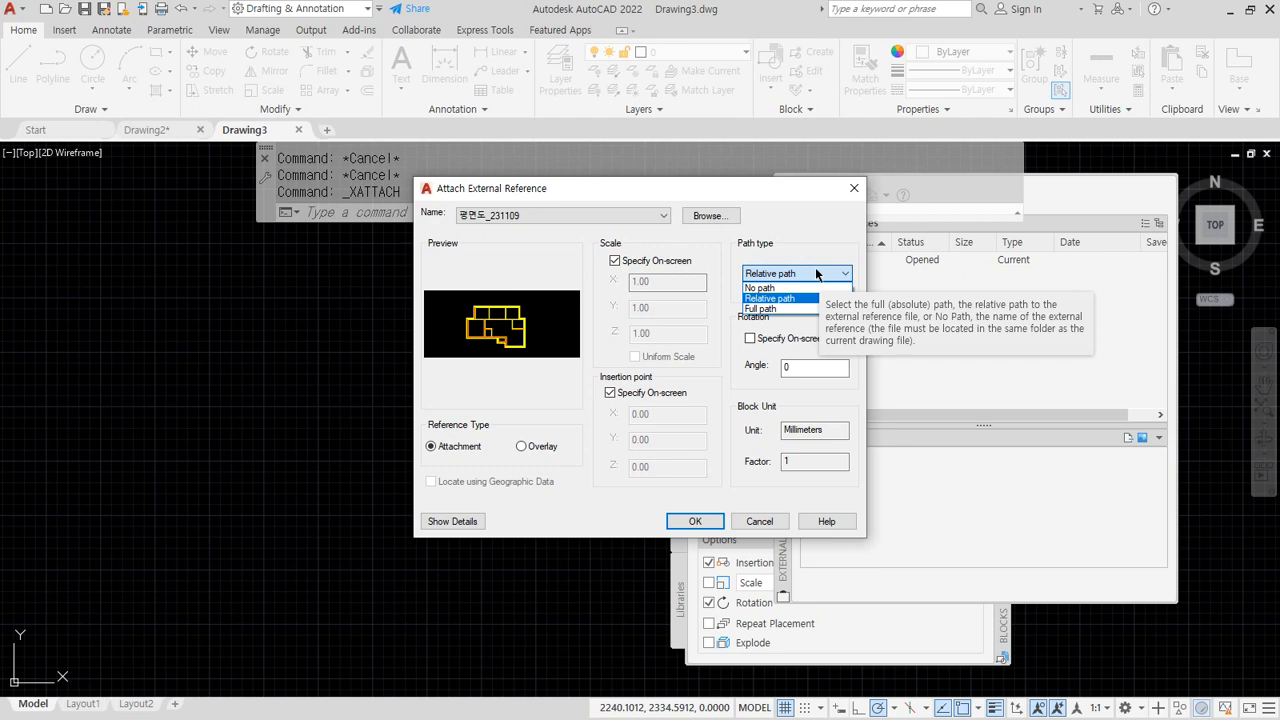
pyautogui.click(770, 308)
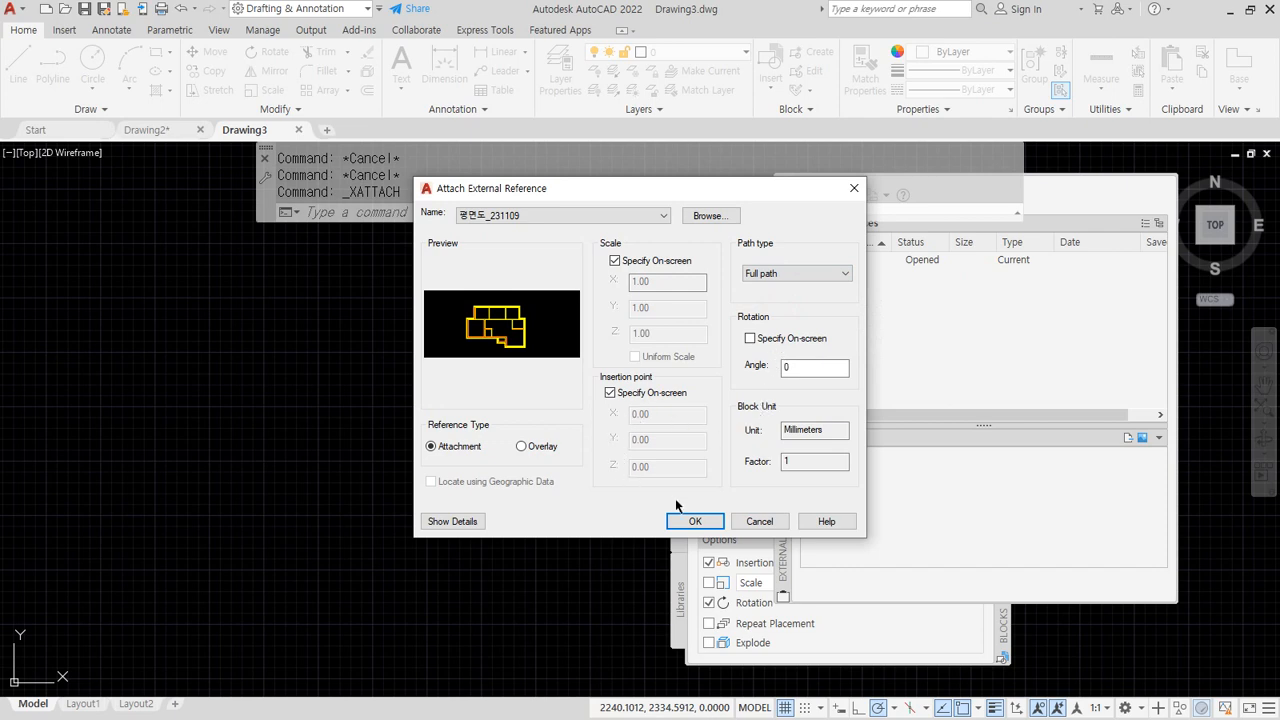
pyautogui.click(694, 521)
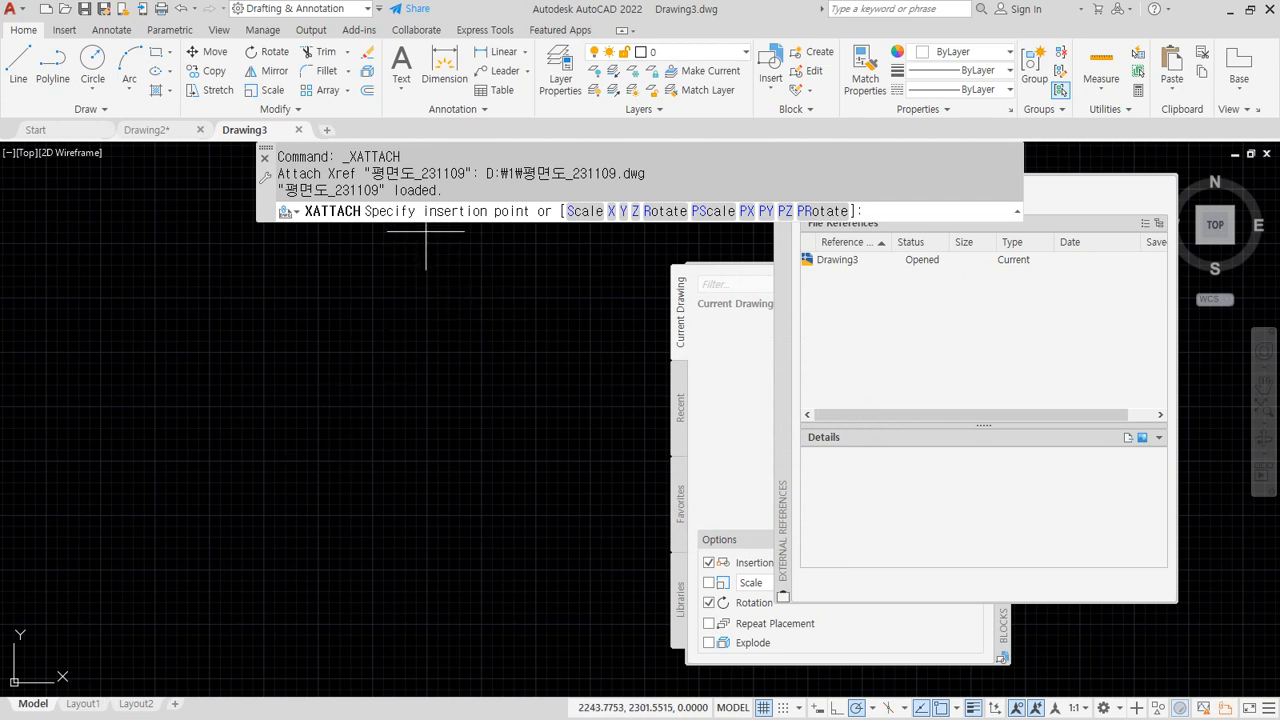
pyautogui.hotkey('ctrl', 'alt', 'd')
pyautogui.moveTo(445, 229)
pyautogui.mouseDown()
pyautogui.moveTo(447, 188)
pyautogui.moveTo(532, 238)
pyautogui.moveTo(438, 238)
pyautogui.moveTo(880, 236)
pyautogui.moveTo(868, 192)
pyautogui.moveTo(905, 245)
pyautogui.moveTo(898, 216)
pyautogui.mouseUp()
pyautogui.press('Escape')
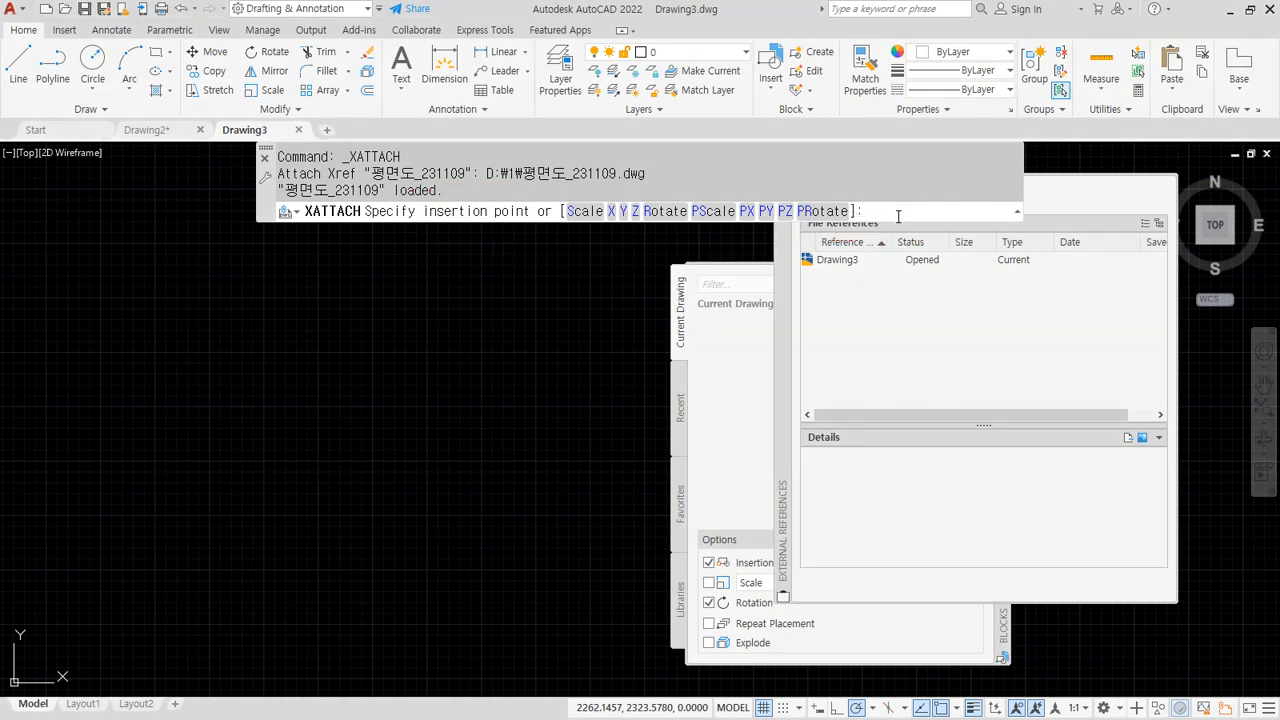
# Step: Place the 평면도_231109 reference at insertion point 0,0 with the default X scale of 1 and the Y scale matching X
pyautogui.write('0,0')
pyautogui.press('Return')
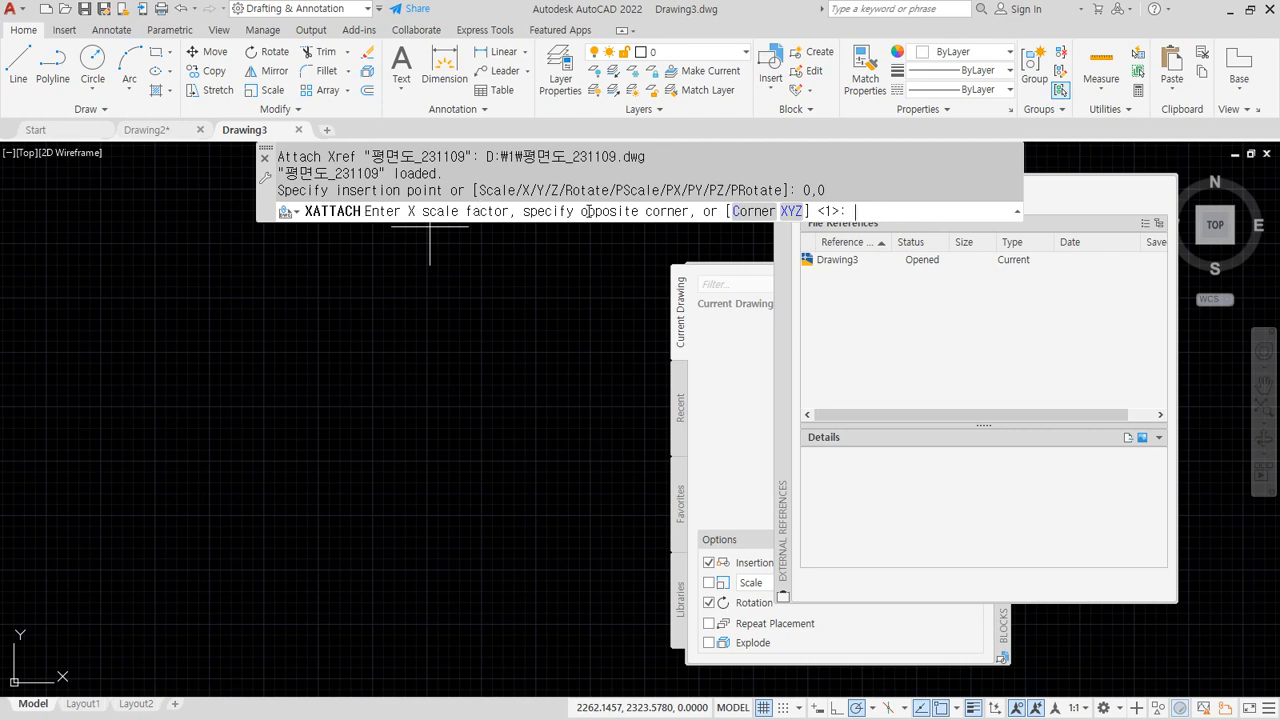
pyautogui.press('Return')
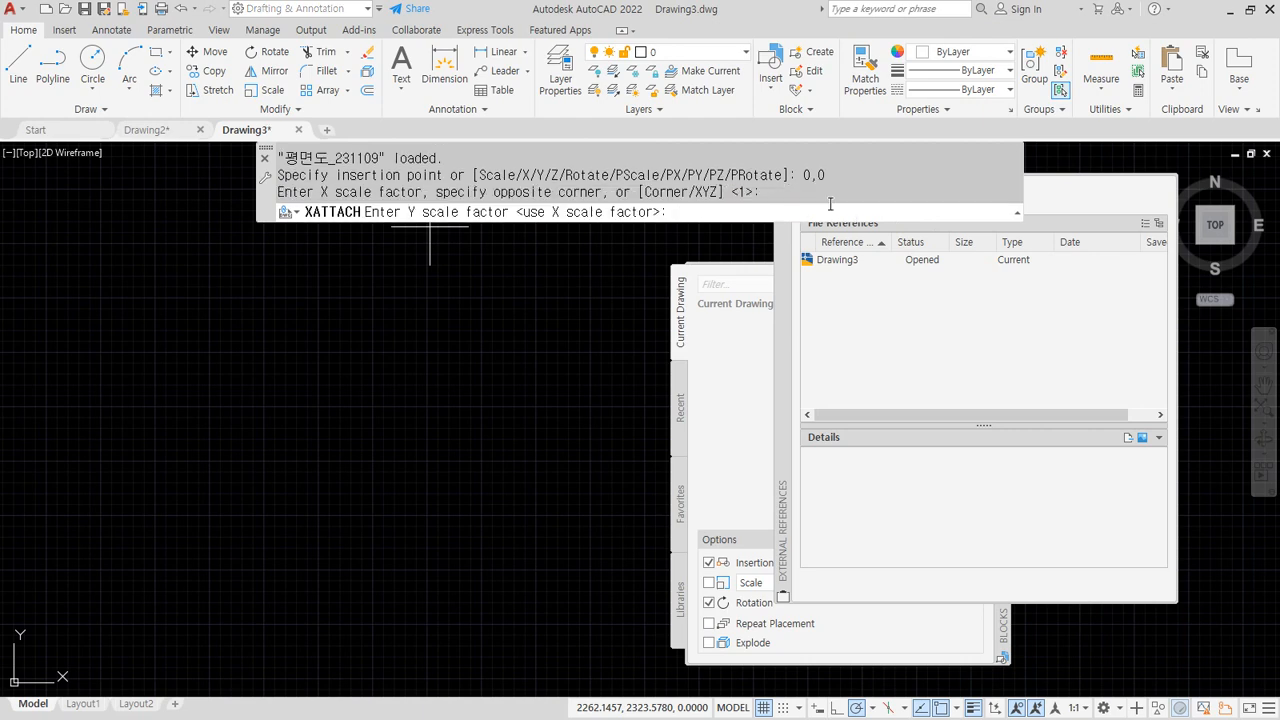
pyautogui.press('Return')
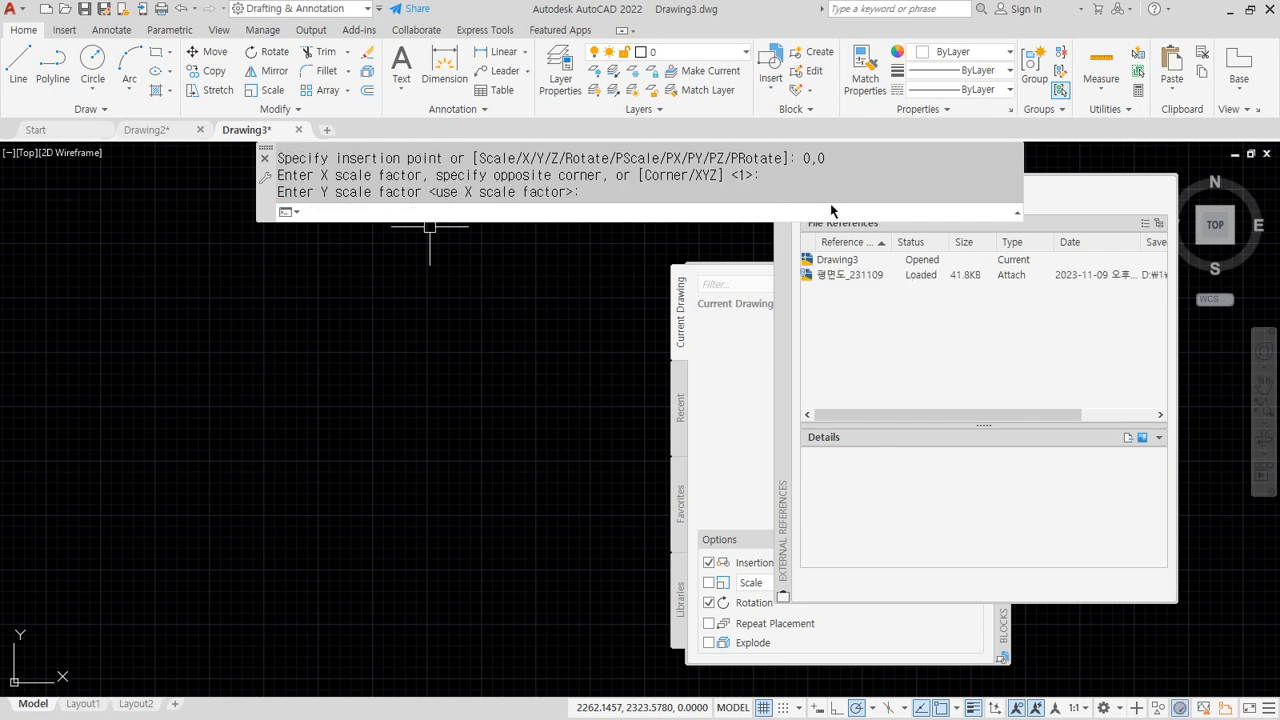
pyautogui.middleClick(526, 337)
pyautogui.middleClick(526, 337)
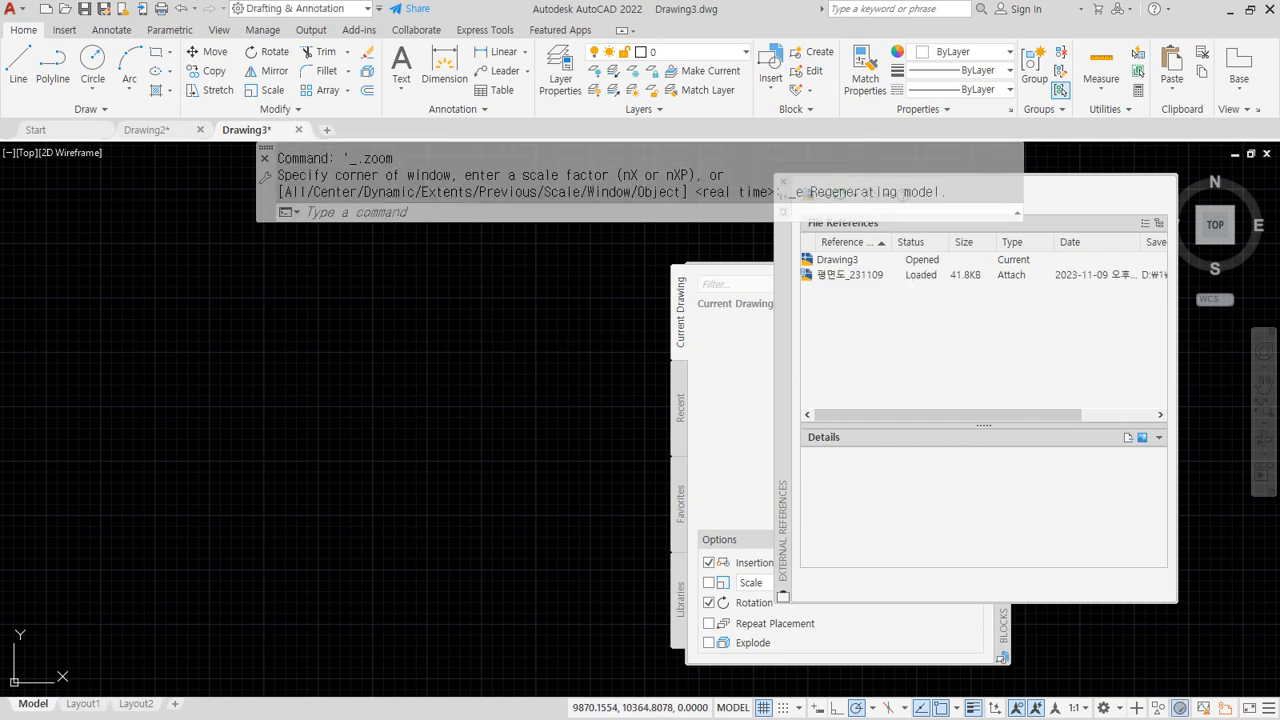
pyautogui.scroll(-3, 443, 331)
pyautogui.moveTo(443, 331); pyautogui.dragTo(271, 359, button='middle')
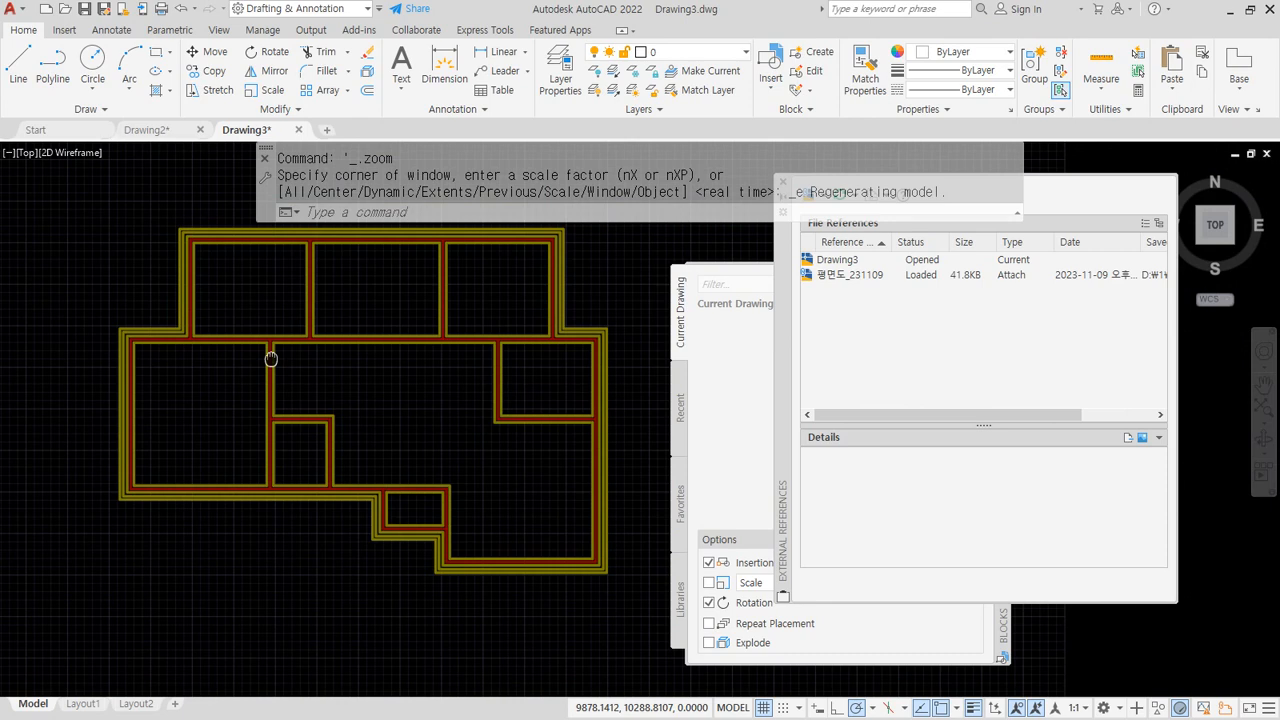
# Step: Compare the block inserted in Drawing2 with the external reference in Drawing3, including the reference's details
pyautogui.click(160, 130)
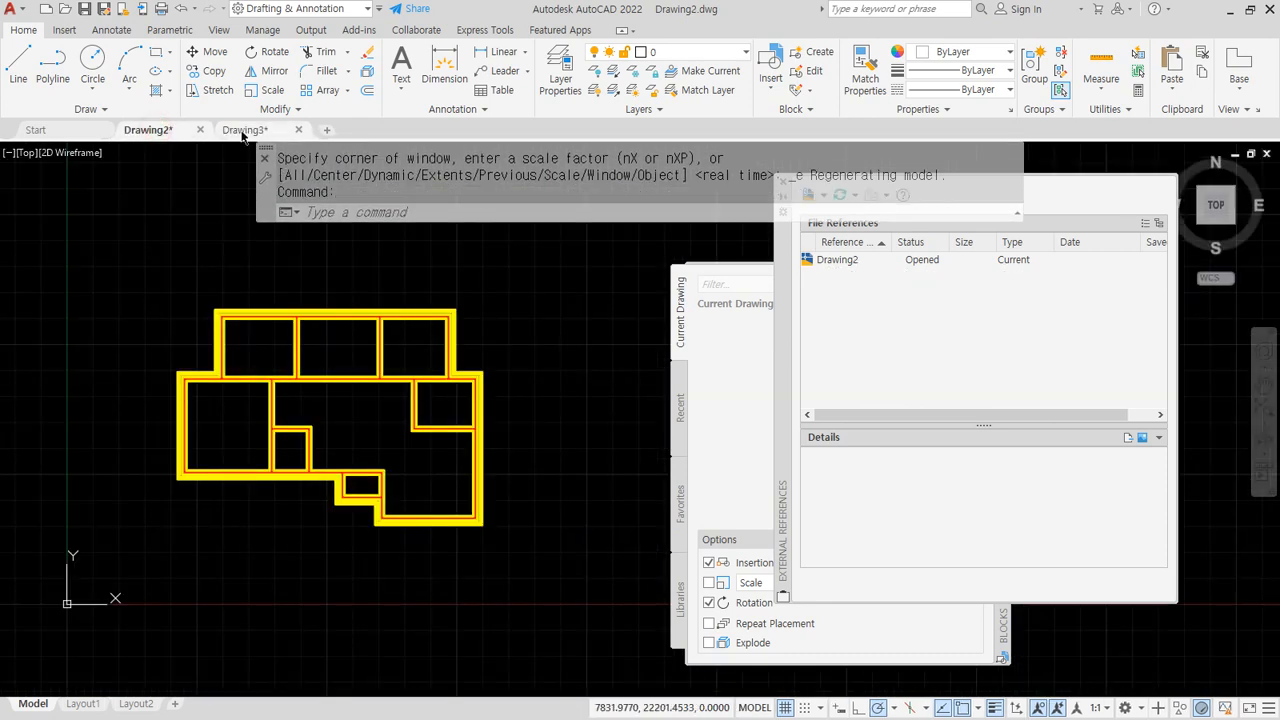
pyautogui.click(243, 131)
pyautogui.scroll(2, 137, 214)
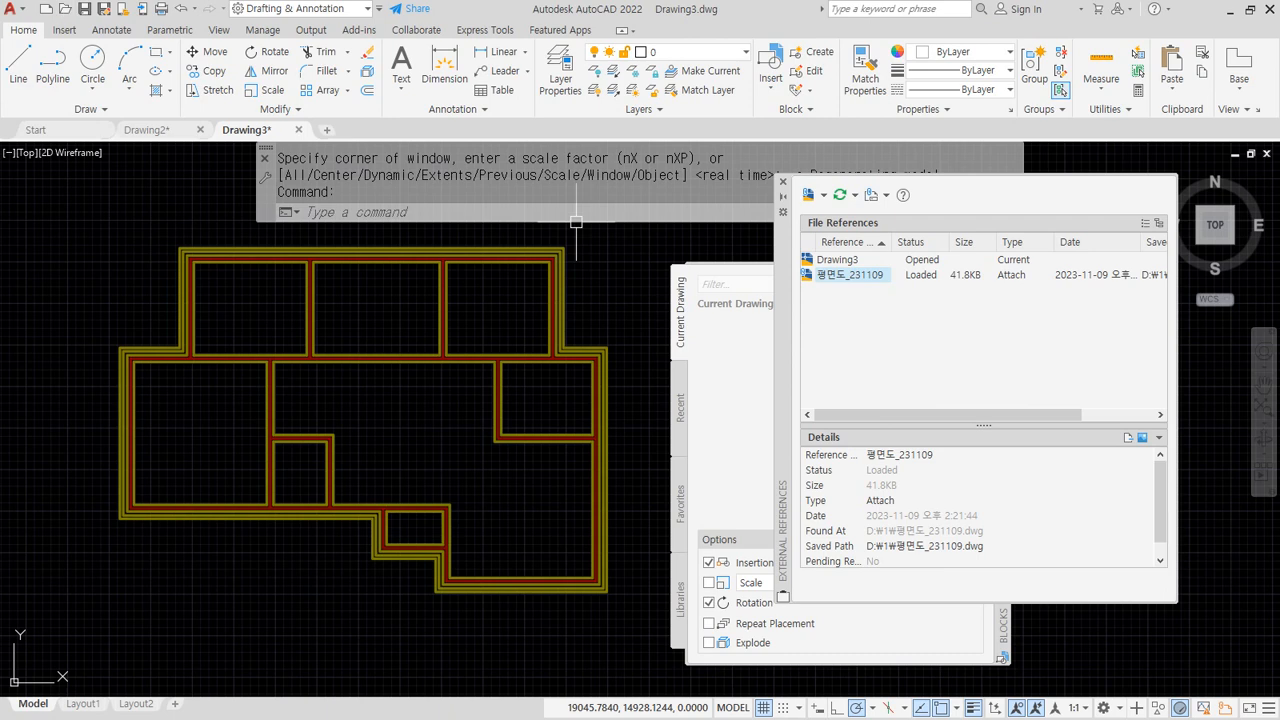
# Step: Switch to File Explorer, find 평면도_231109.dwg in folder 1, and open it in AutoCAD as a separate drawing
pyautogui.hotkey('alt', 'Tab')
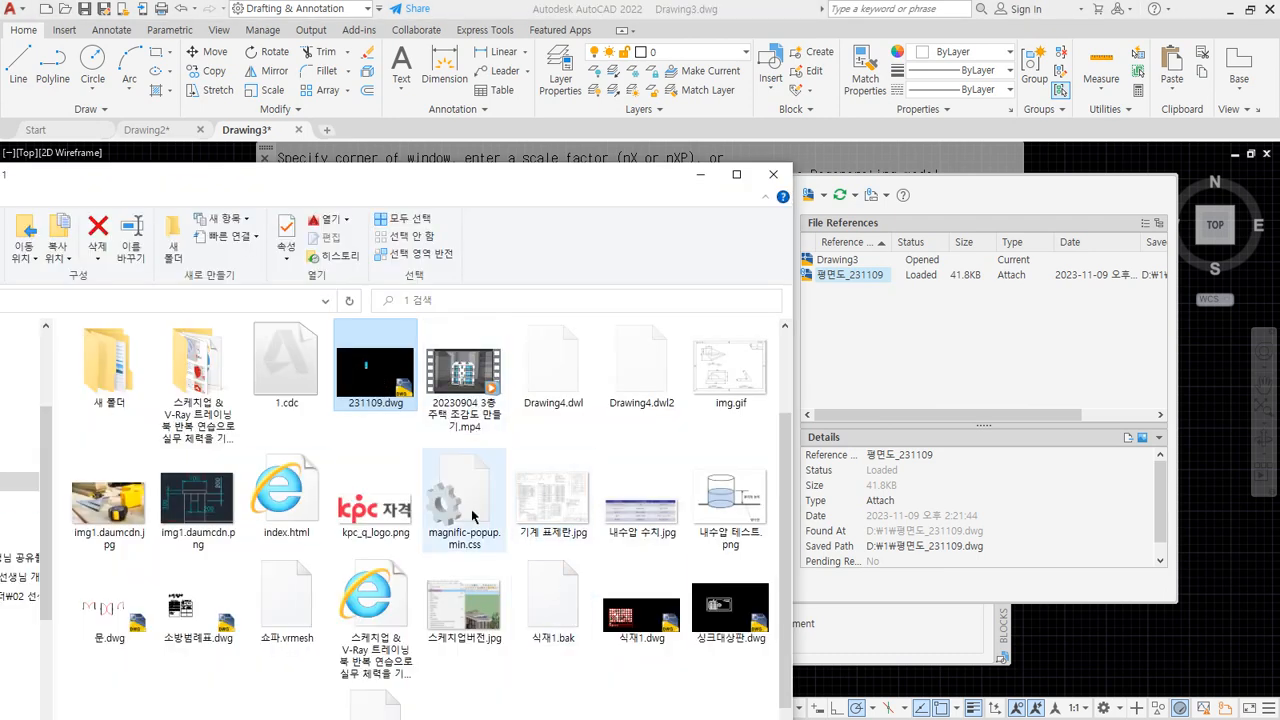
pyautogui.scroll(-1, 622, 628)
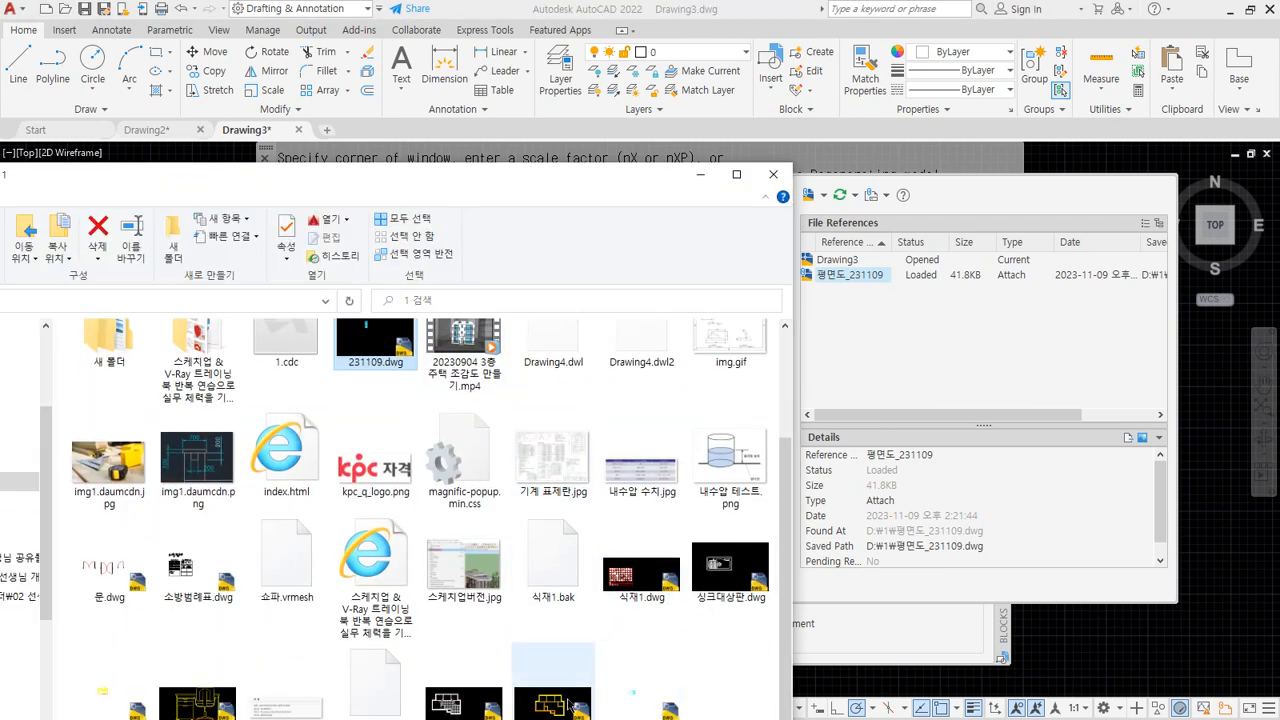
pyautogui.moveTo(498, 181); pyautogui.dragTo(403, 93)
pyautogui.click(452, 630)
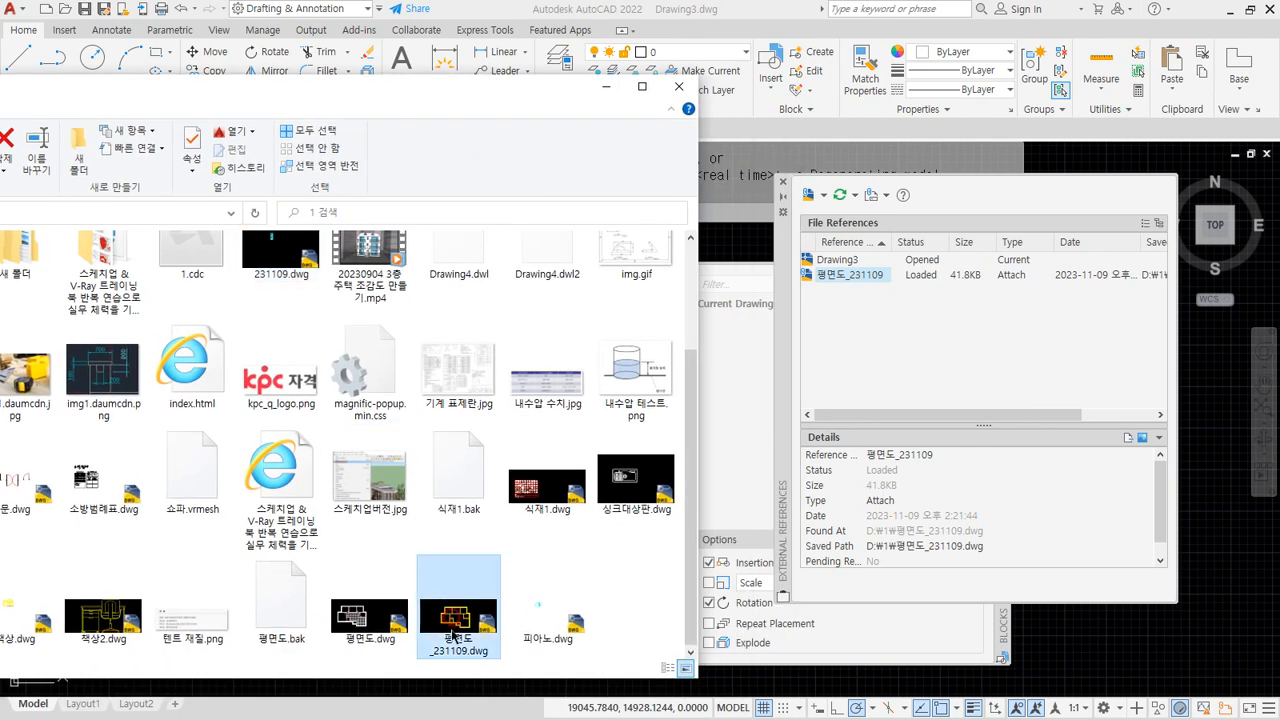
pyautogui.moveTo(452, 632); pyautogui.dragTo(687, 13)
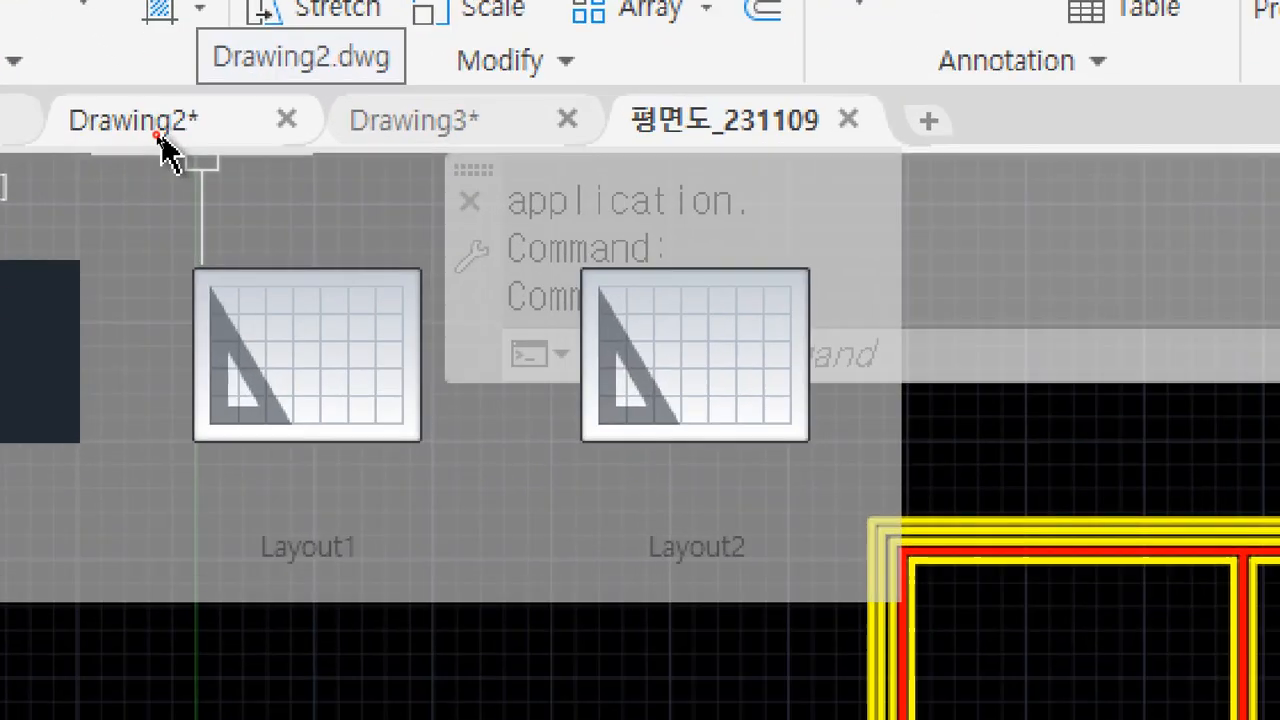
# Step: Review the Drawing2 and Drawing3 floor plans, then return to the 평면도_231109 source drawing
pyautogui.scroll(-2, 363, 363)
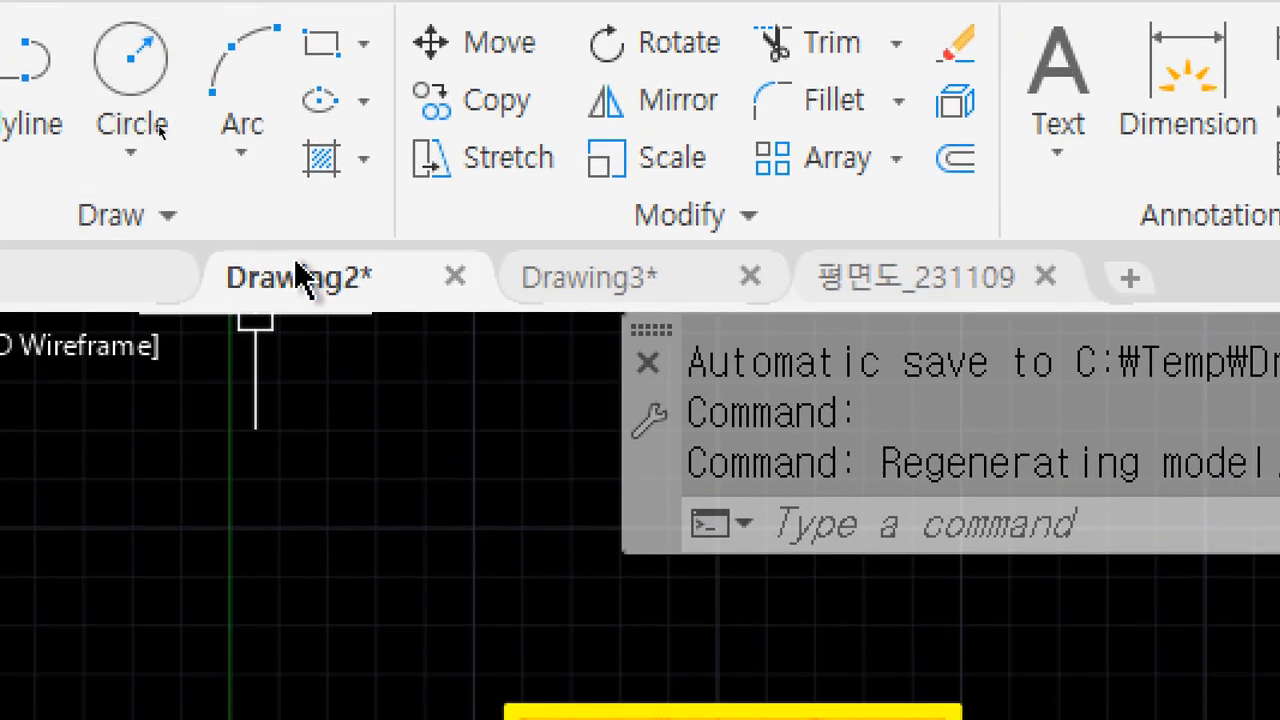
pyautogui.click(592, 285)
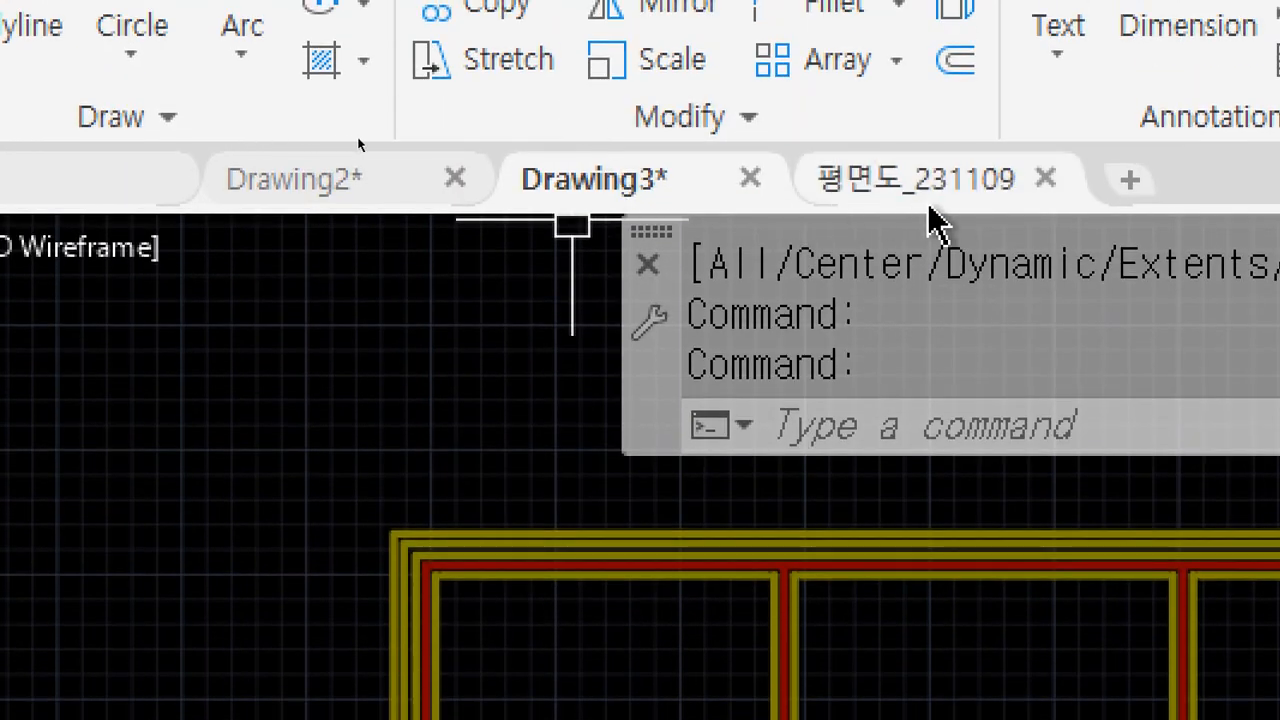
pyautogui.click(932, 200)
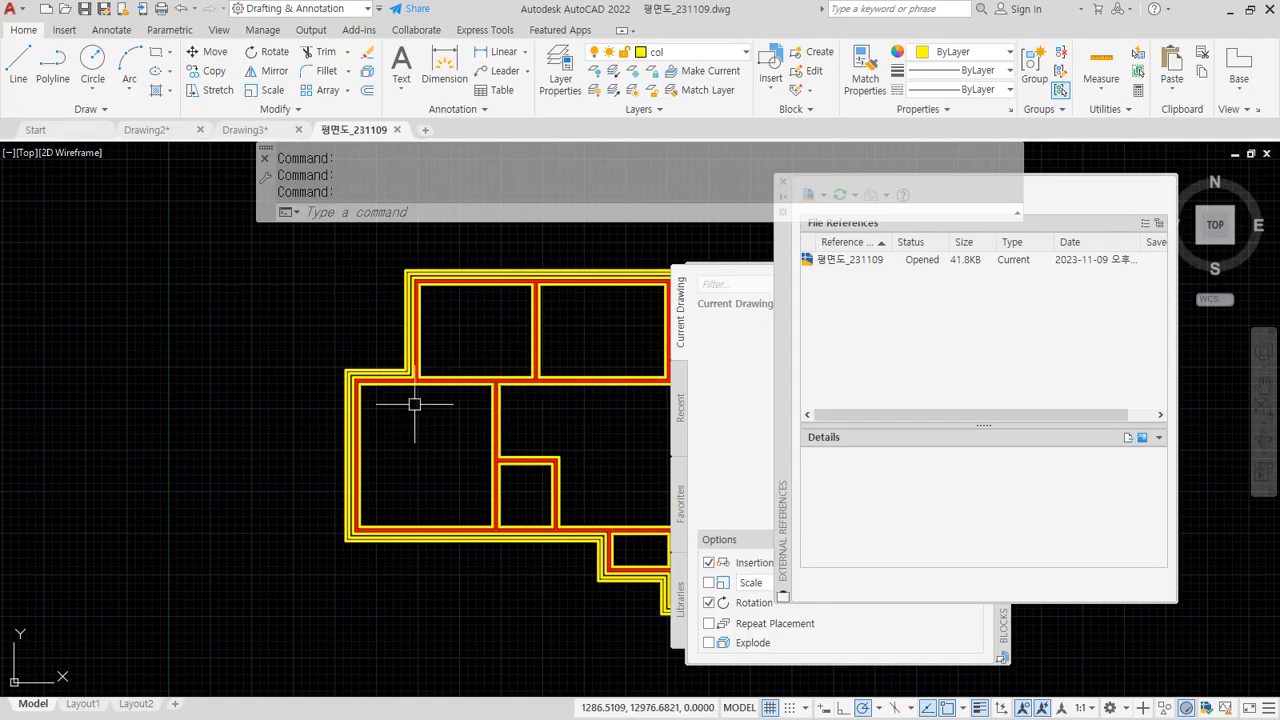
# Step: Close the External References and Blocks palettes that cover the source floor plan
pyautogui.moveTo(623, 418); pyautogui.dragTo(570, 412, button='middle')
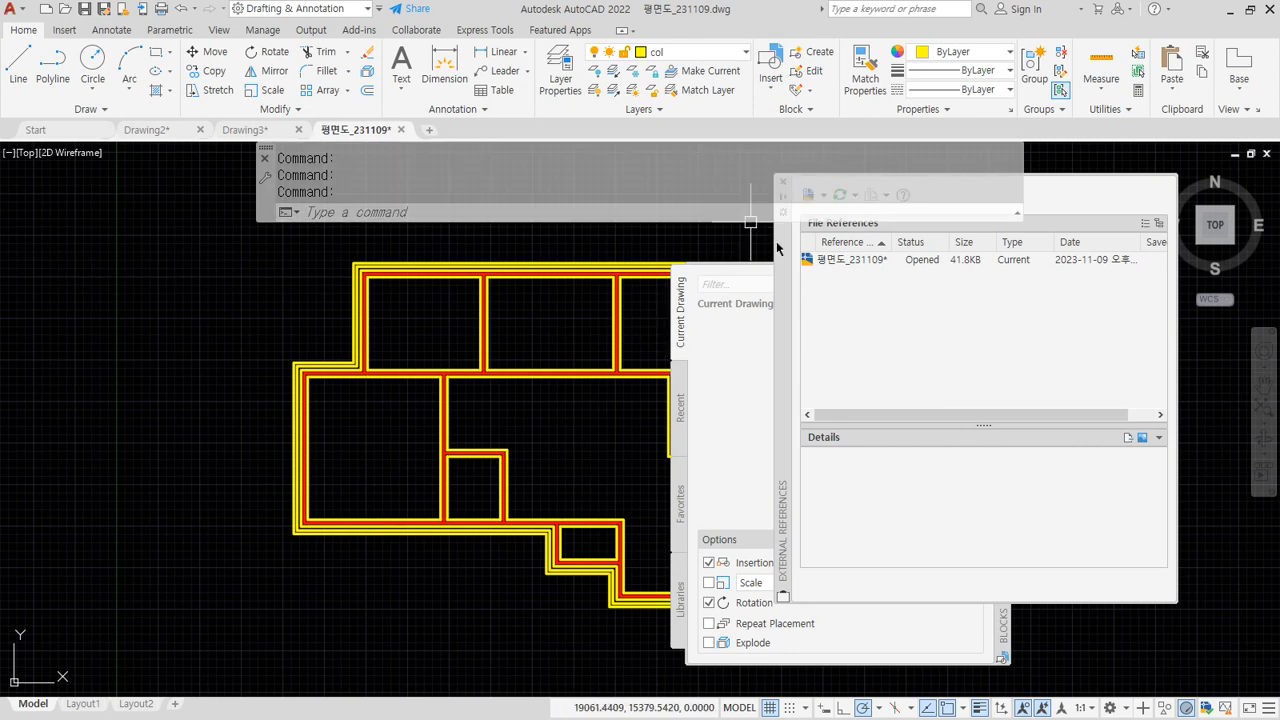
pyautogui.click(783, 182)
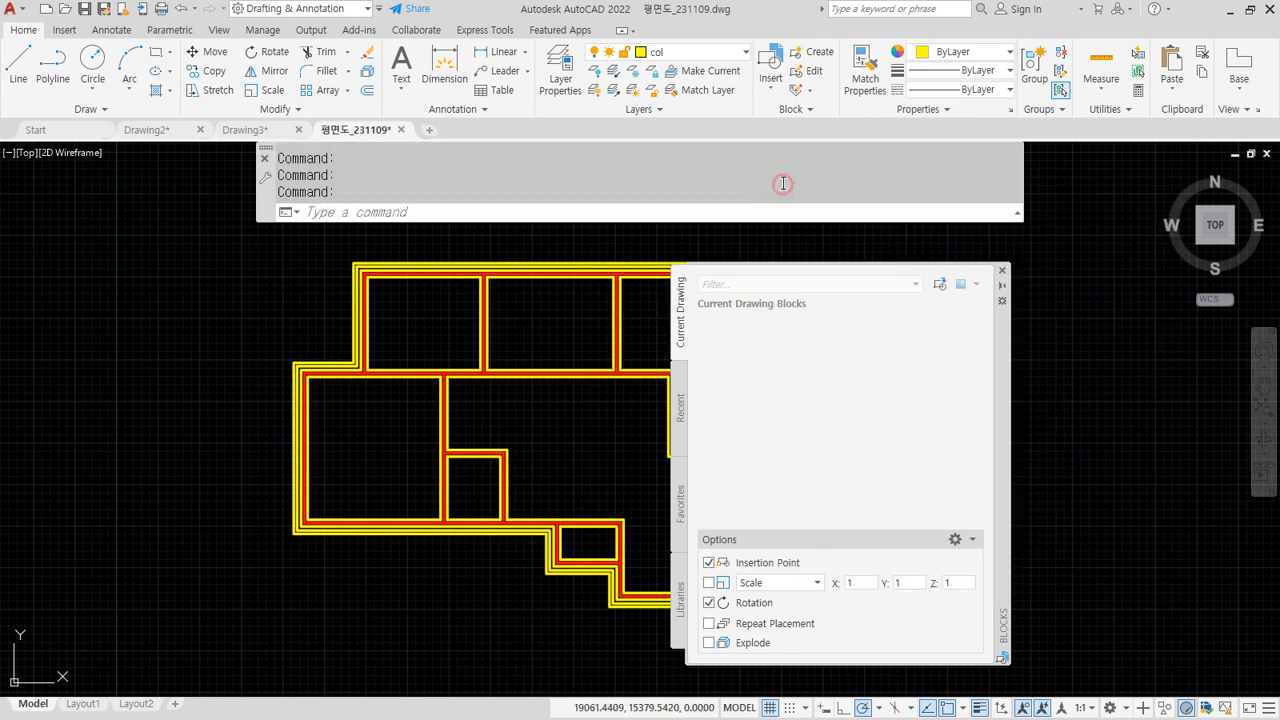
pyautogui.click(1001, 271)
# Step: Draw circles of radius about 858 in the lower-right room, 785 in the central hall and 985 in the left room
pyautogui.write('c')
pyautogui.press('Return')
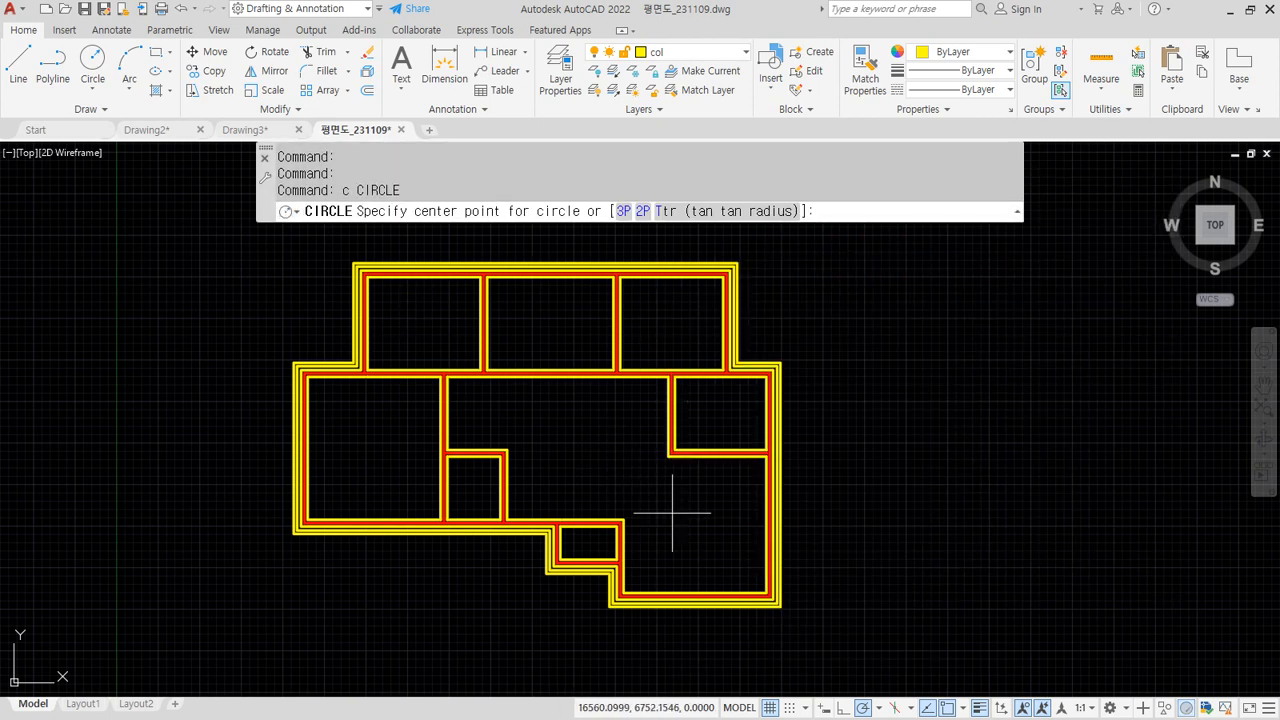
pyautogui.click(691, 531)
pyautogui.click(720, 531)
pyautogui.press('Return')
pyautogui.click(557, 424)
pyautogui.click(537, 407)
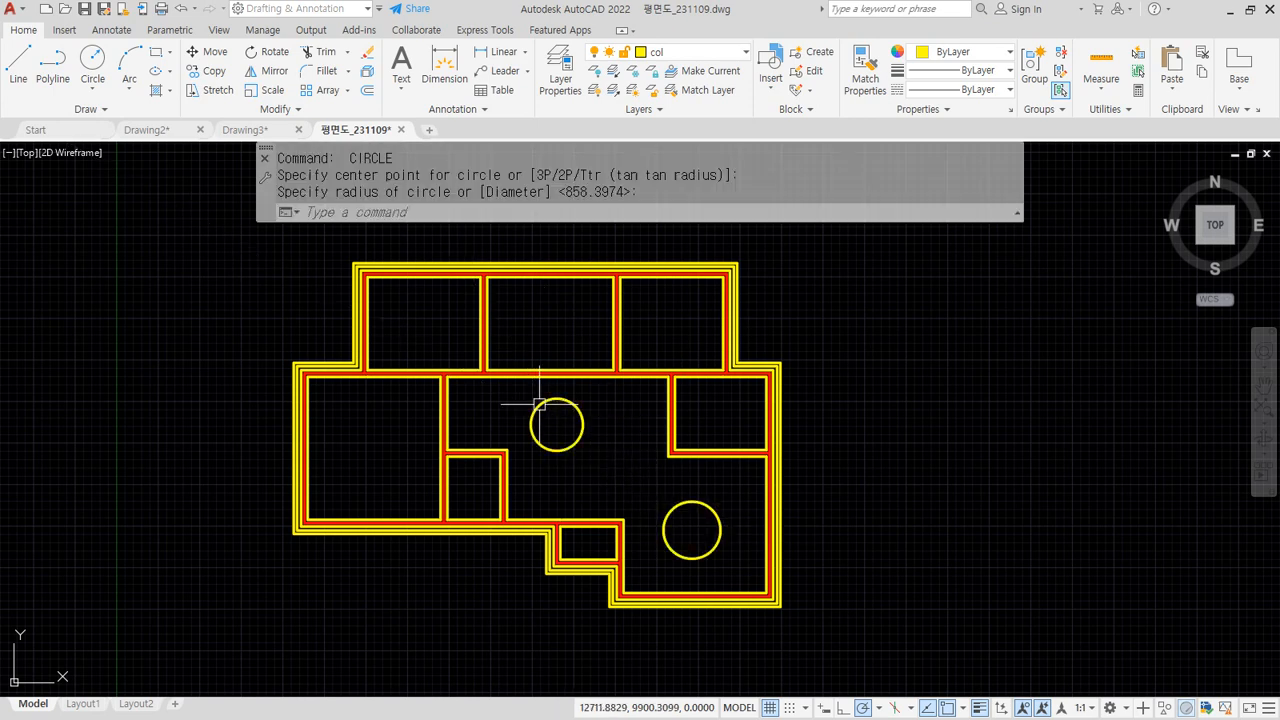
pyautogui.press('Return')
pyautogui.click(361, 449)
pyautogui.click(361, 414)
# Step: Draw a circle in each of the three upper rooms, with radii of about 649, 533 and 584 from left to right
pyautogui.press('Return')
pyautogui.click(408, 330)
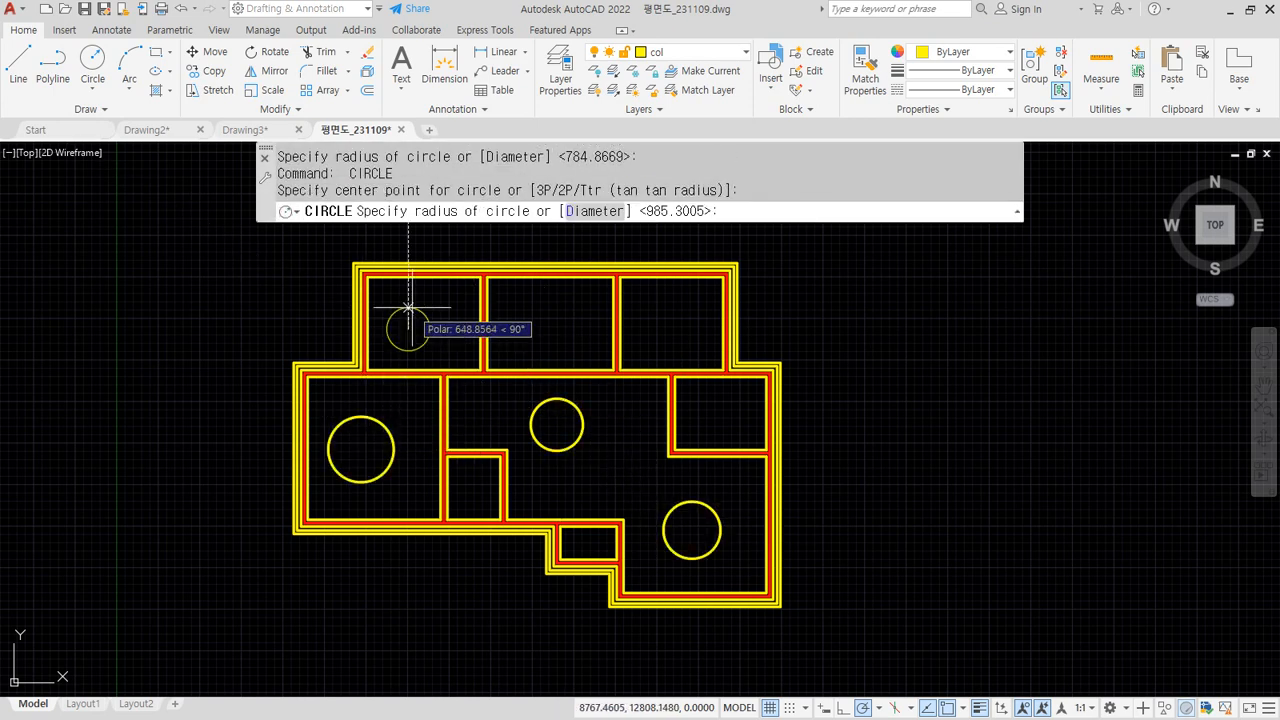
pyautogui.click(408, 308)
pyautogui.press('Return')
pyautogui.click(537, 315)
pyautogui.click(544, 298)
pyautogui.press('Return')
pyautogui.click(676, 319)
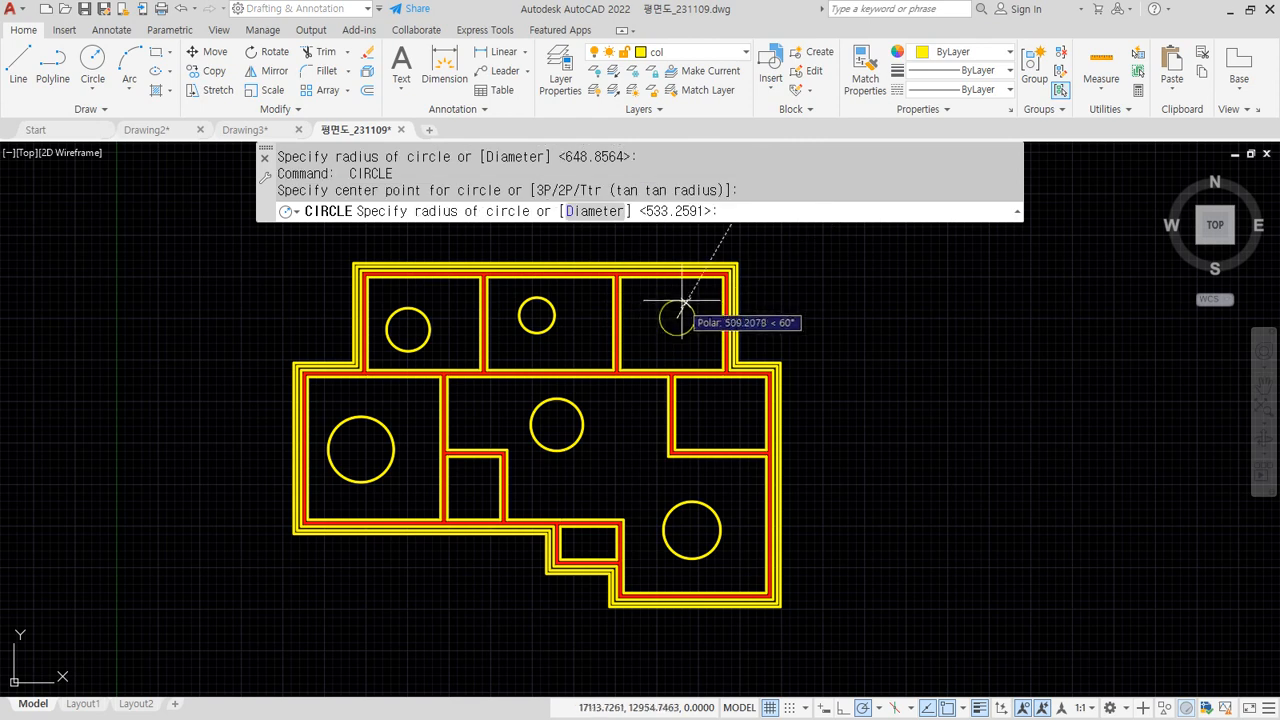
pyautogui.click(694, 326)
# Step: Draw a smaller circle in the small room on the plan's right side and save the source drawing
pyautogui.press('Return')
pyautogui.click(715, 410)
pyautogui.click(724, 413)
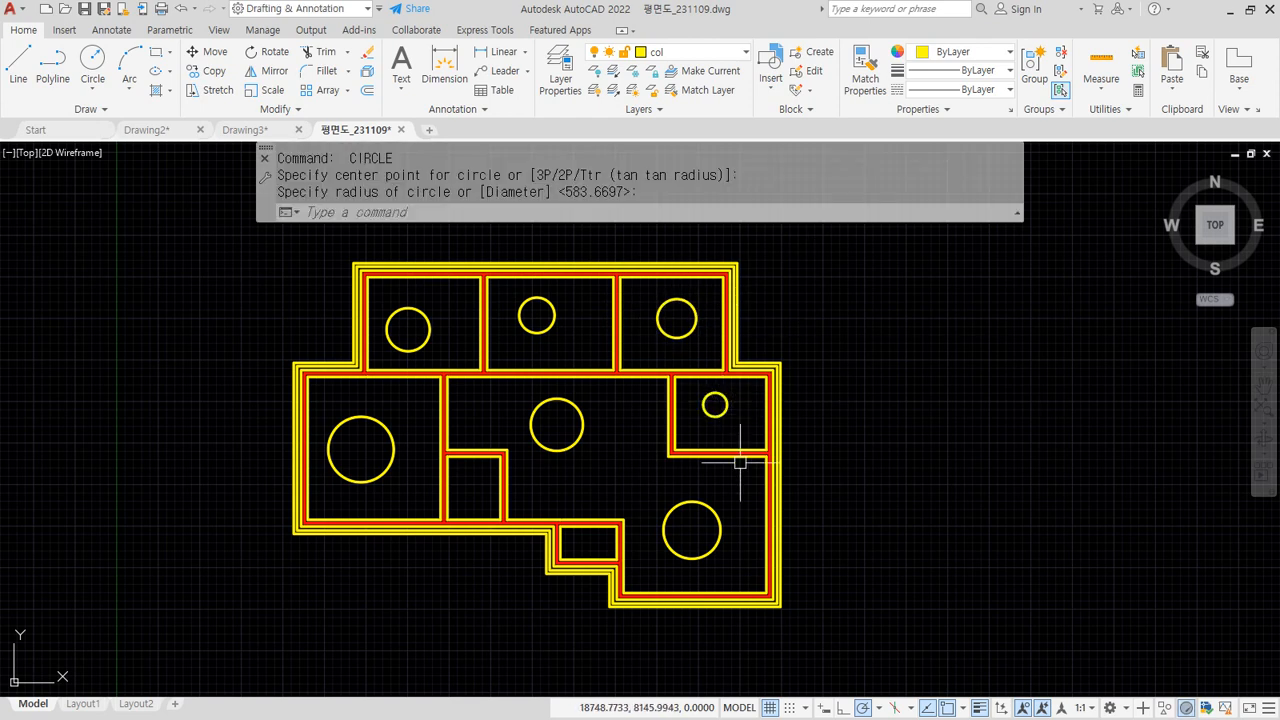
pyautogui.click(86, 12)
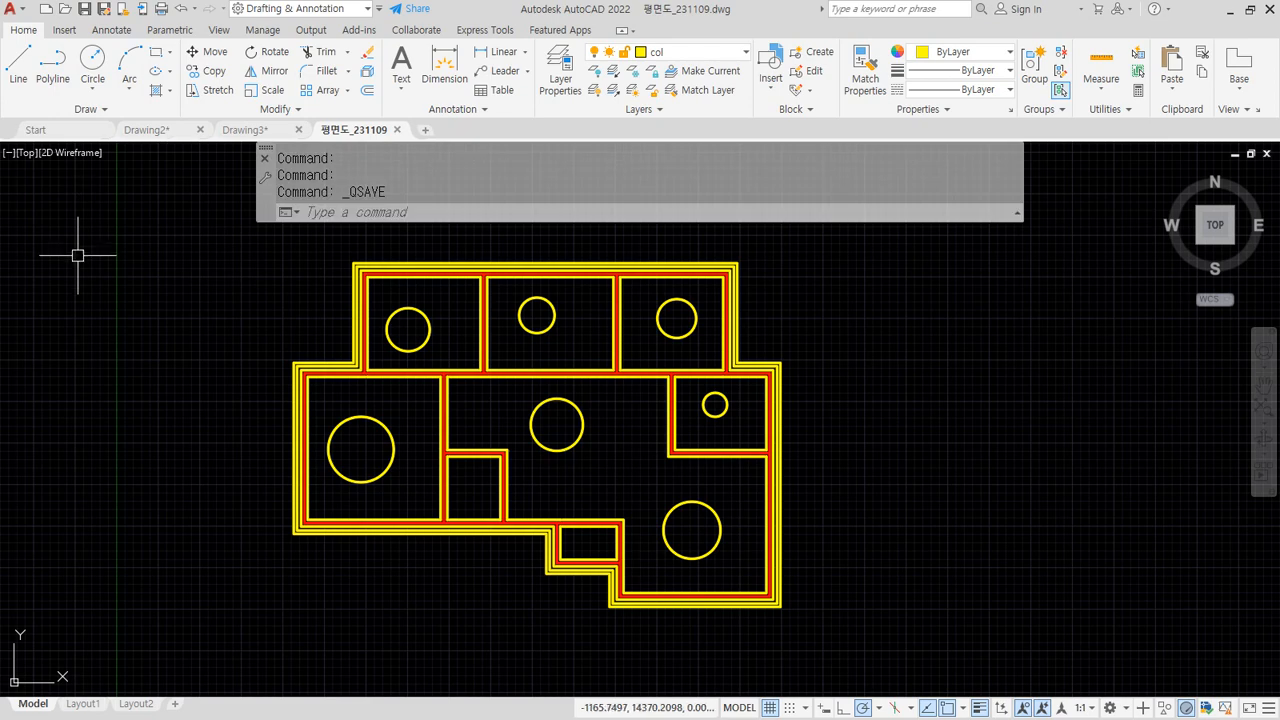
# Step: Check the inserted block in Drawing2, and in Drawing3 reload the modified 평면도_231109 xref through its change notification
pyautogui.click(148, 129)
pyautogui.scroll(3, 252, 277)
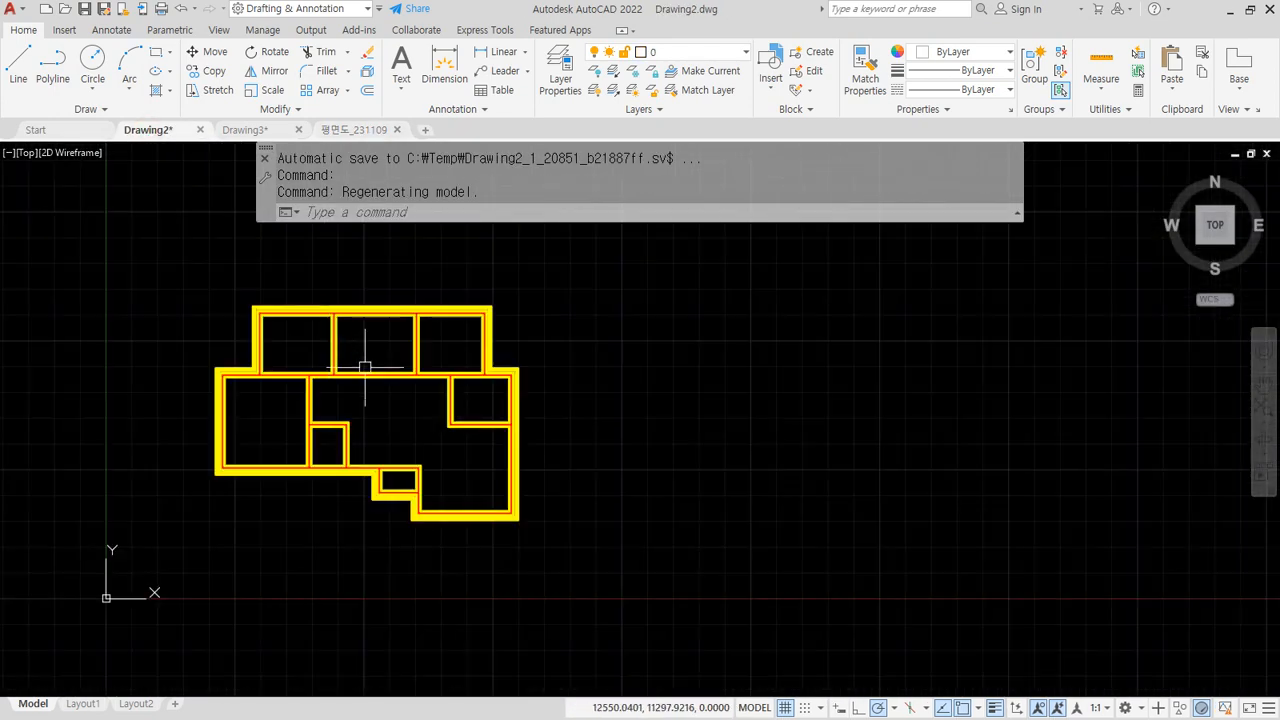
pyautogui.click(245, 129)
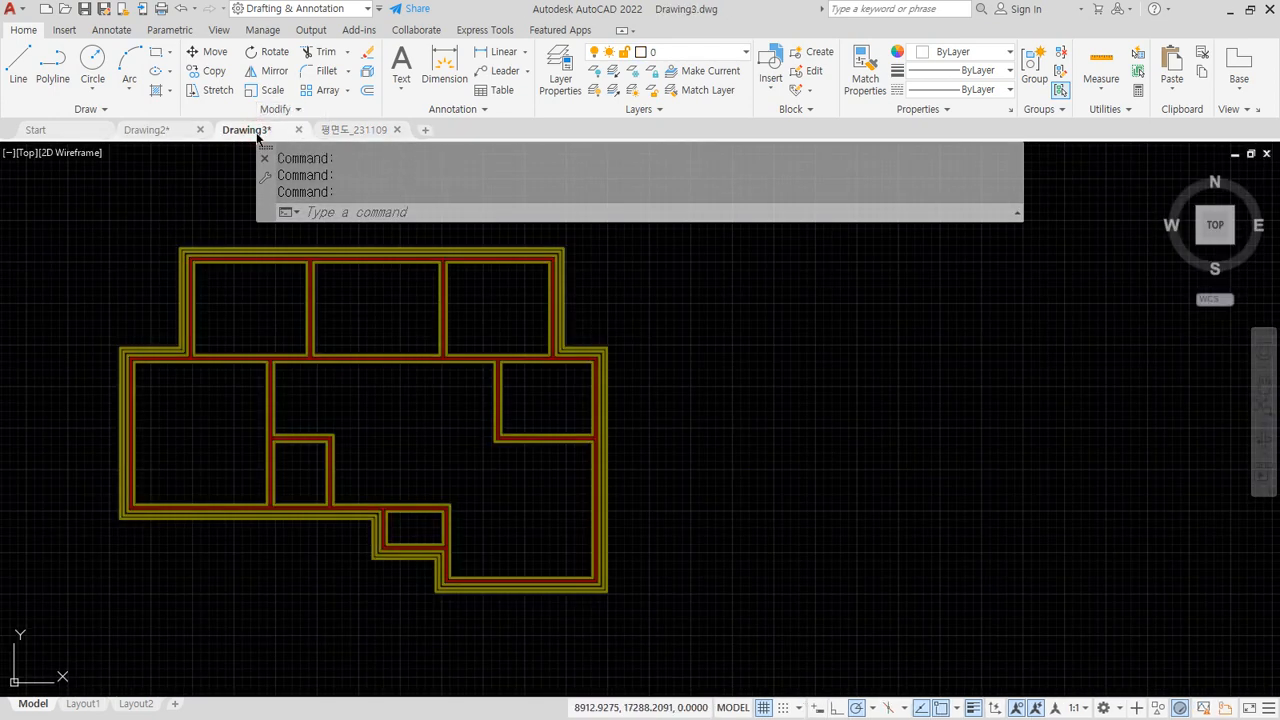
pyautogui.moveTo(1232, 677)
pyautogui.mouseDown()
pyautogui.moveTo(1214, 689)
pyautogui.moveTo(1206, 594)
pyautogui.mouseUp()
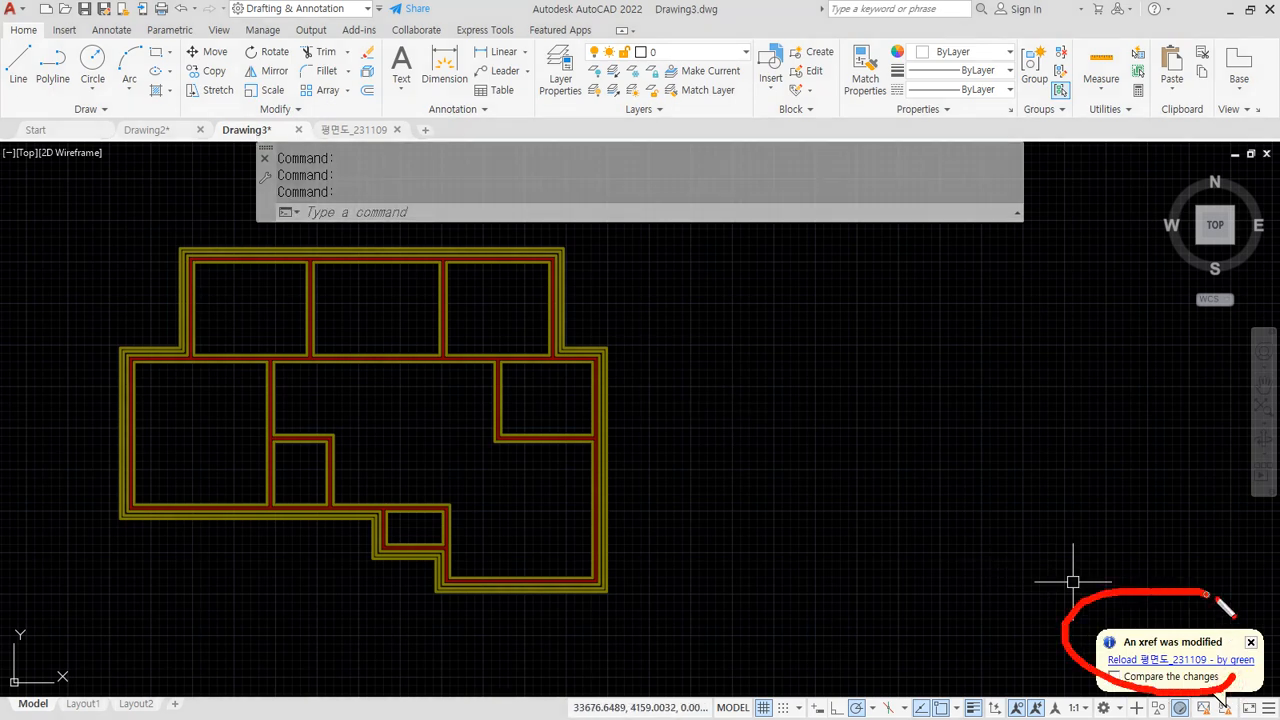
pyautogui.moveTo(974, 545); pyautogui.dragTo(1113, 598)
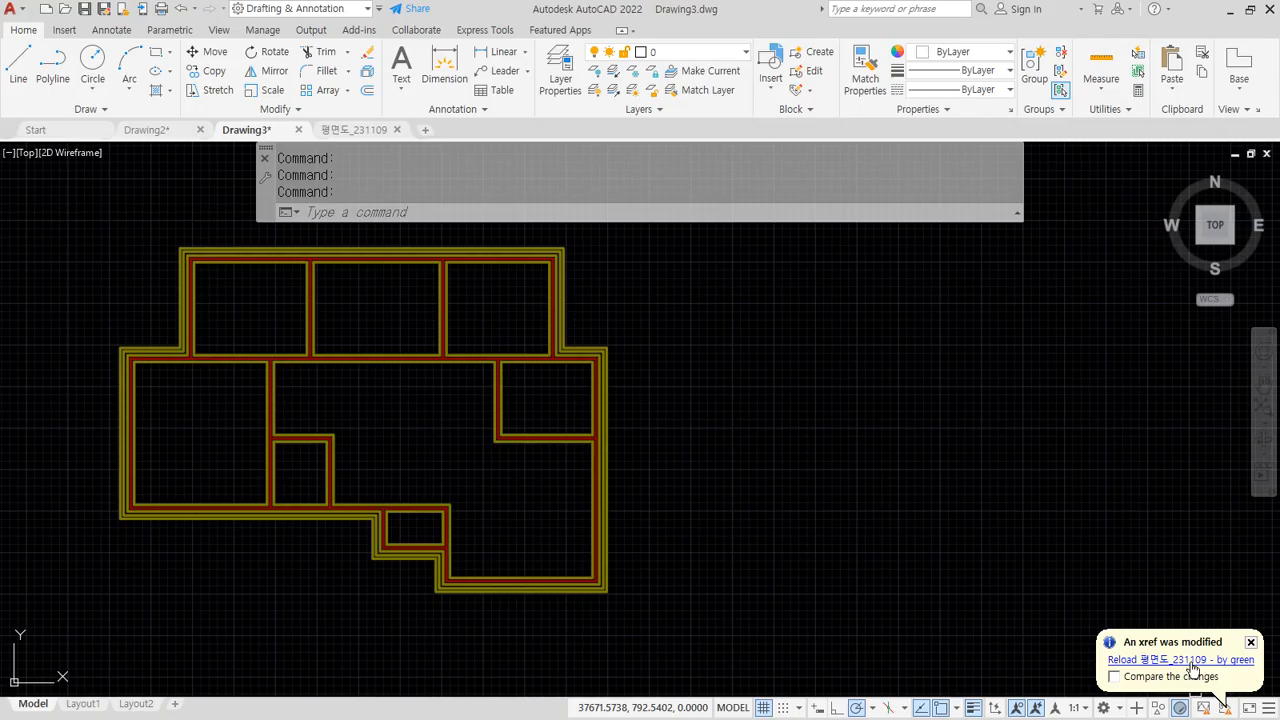
pyautogui.click(1190, 660)
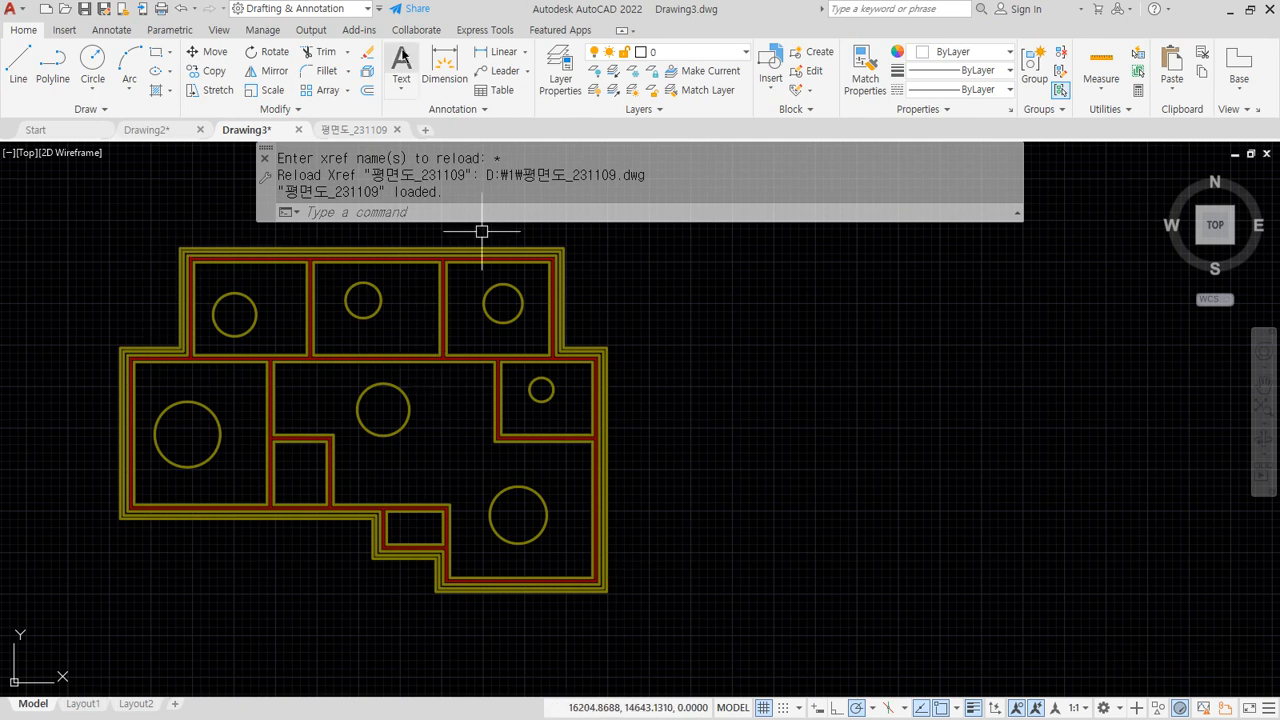
# Step: Erase the circles in the three upper rooms of the source drawing 평면도_231109
pyautogui.click(352, 130)
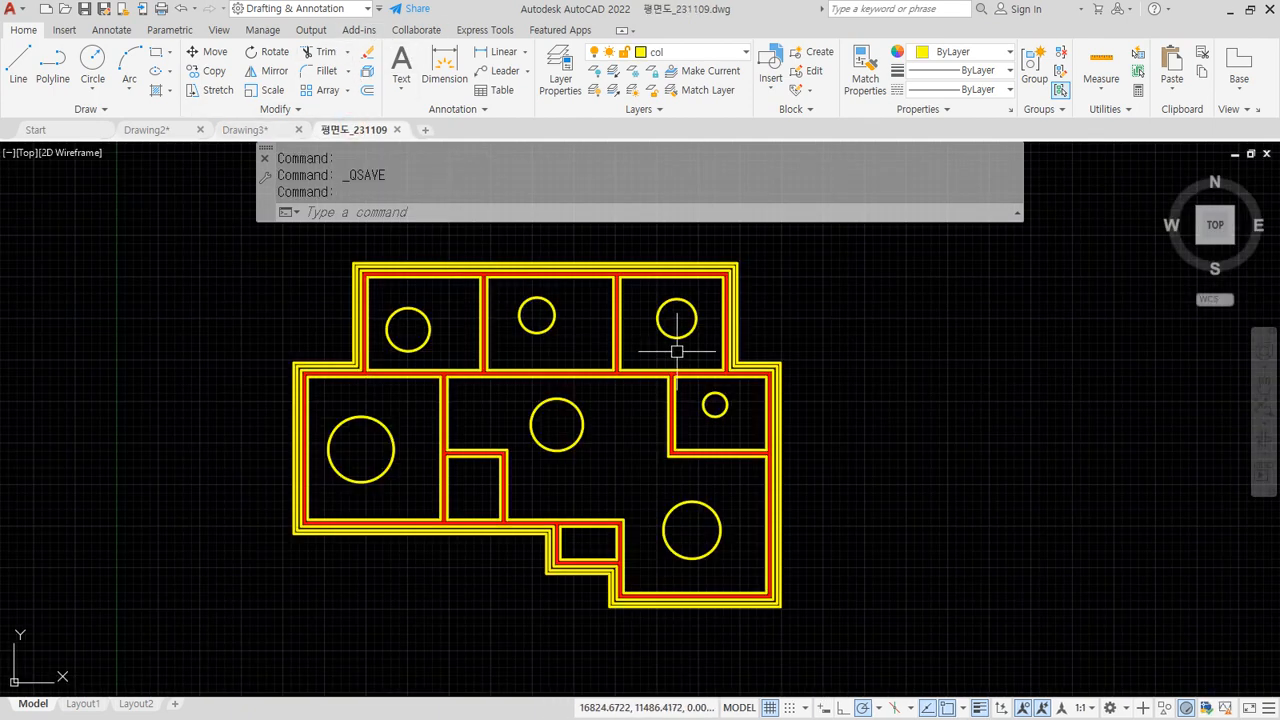
pyautogui.click(662, 304)
pyautogui.press('Delete')
pyautogui.click(566, 309)
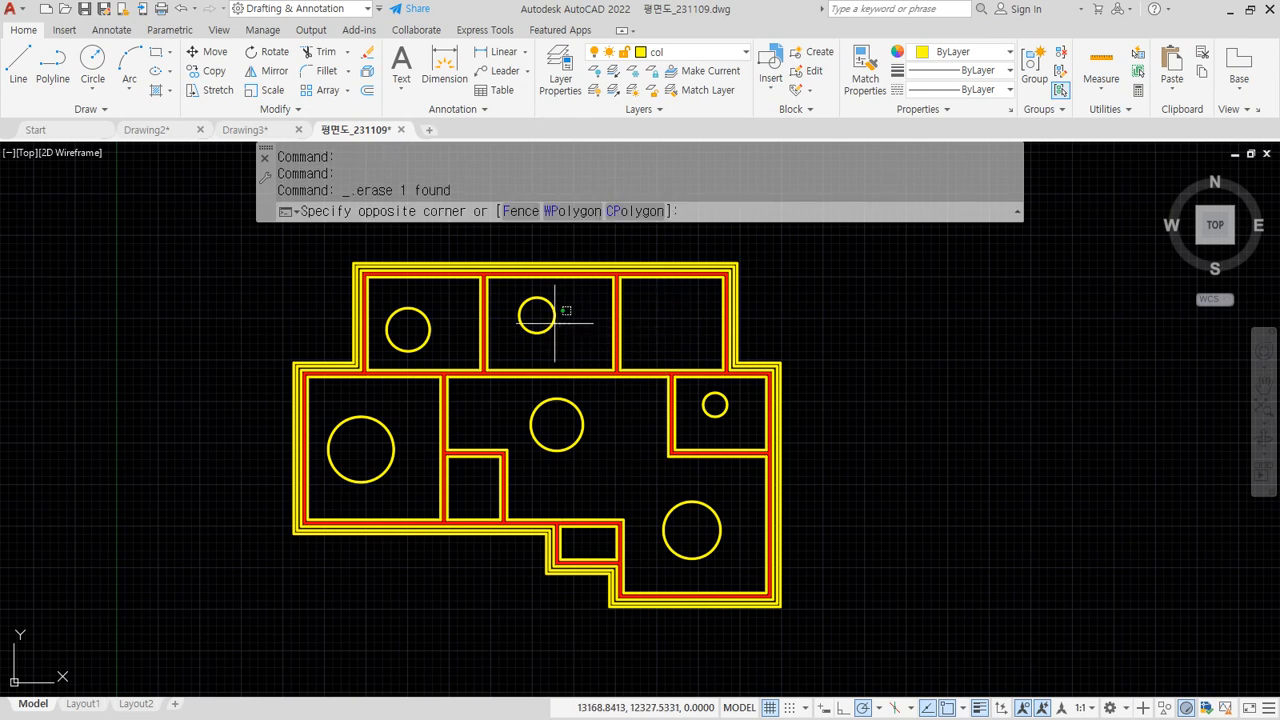
pyautogui.click(500, 331)
pyautogui.press('Delete')
pyautogui.click(406, 312)
pyautogui.press('Delete')
# Step: Erase the circles in the left room, central hall, lower-right room and small right room, and save the source drawing
pyautogui.click(394, 432)
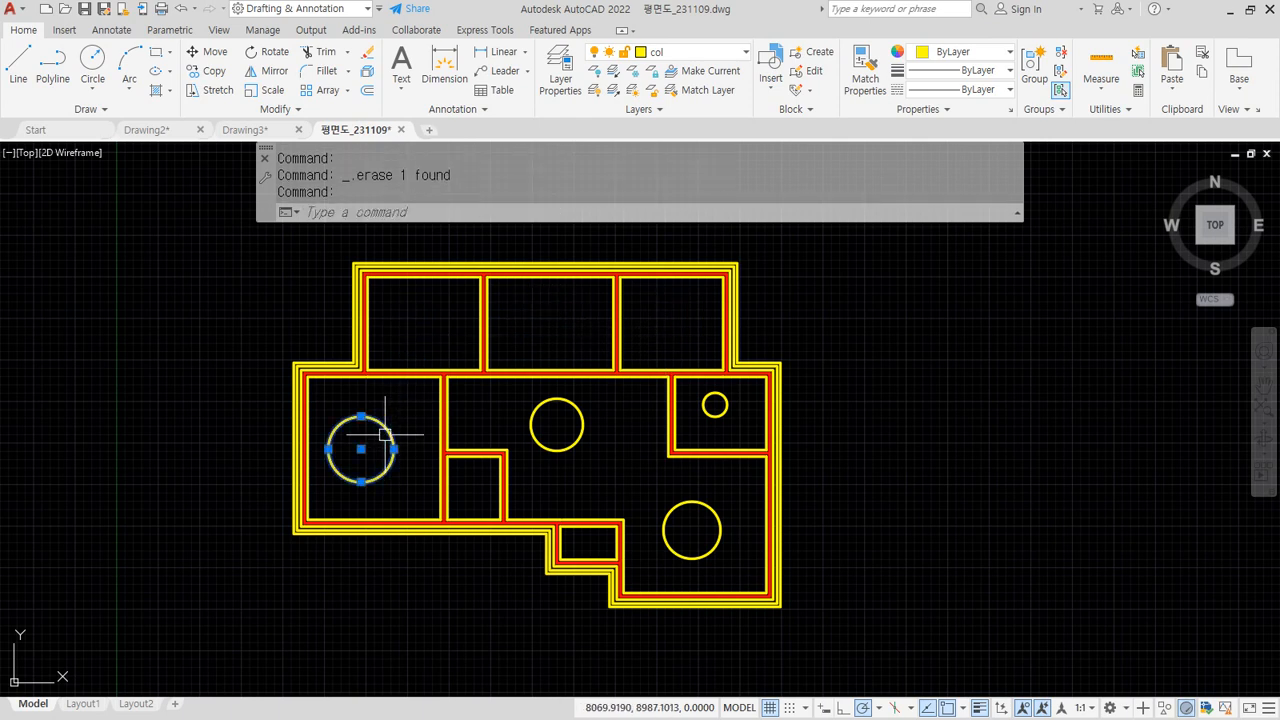
pyautogui.press('Delete')
pyautogui.click(537, 443)
pyautogui.press('Delete')
pyautogui.click(671, 497)
pyautogui.click(676, 505)
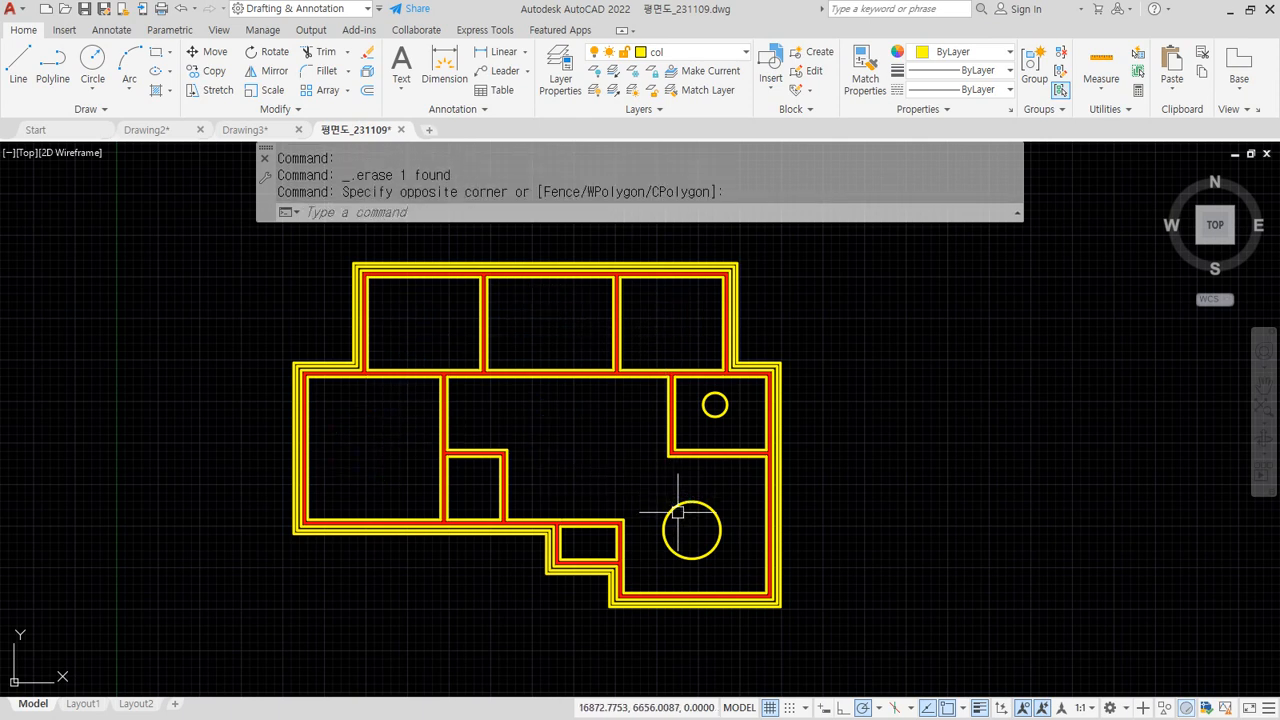
pyautogui.click(670, 510)
pyautogui.press('Delete')
pyautogui.click(722, 410)
pyautogui.press('Delete')
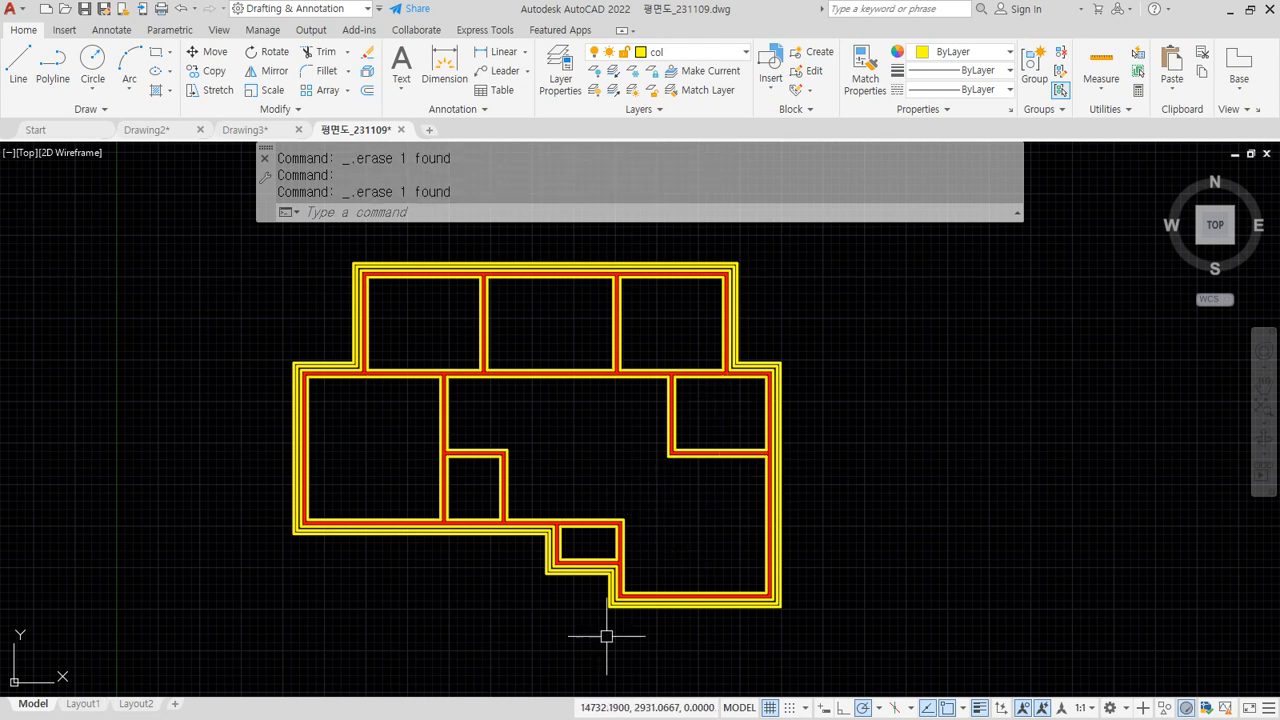
pyautogui.click(85, 12)
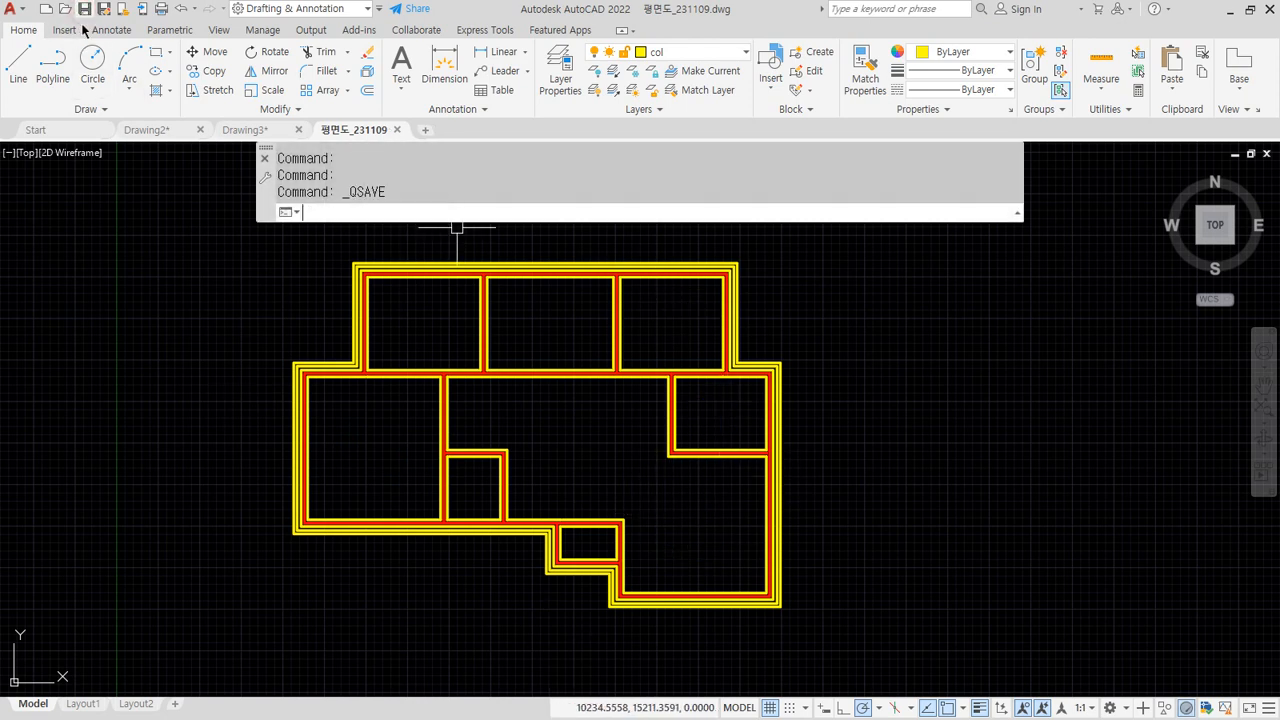
# Step: Examine how the attached xref in Drawing3 and the inserted block in Drawing2 respond to the saved source edit
pyautogui.click(240, 130)
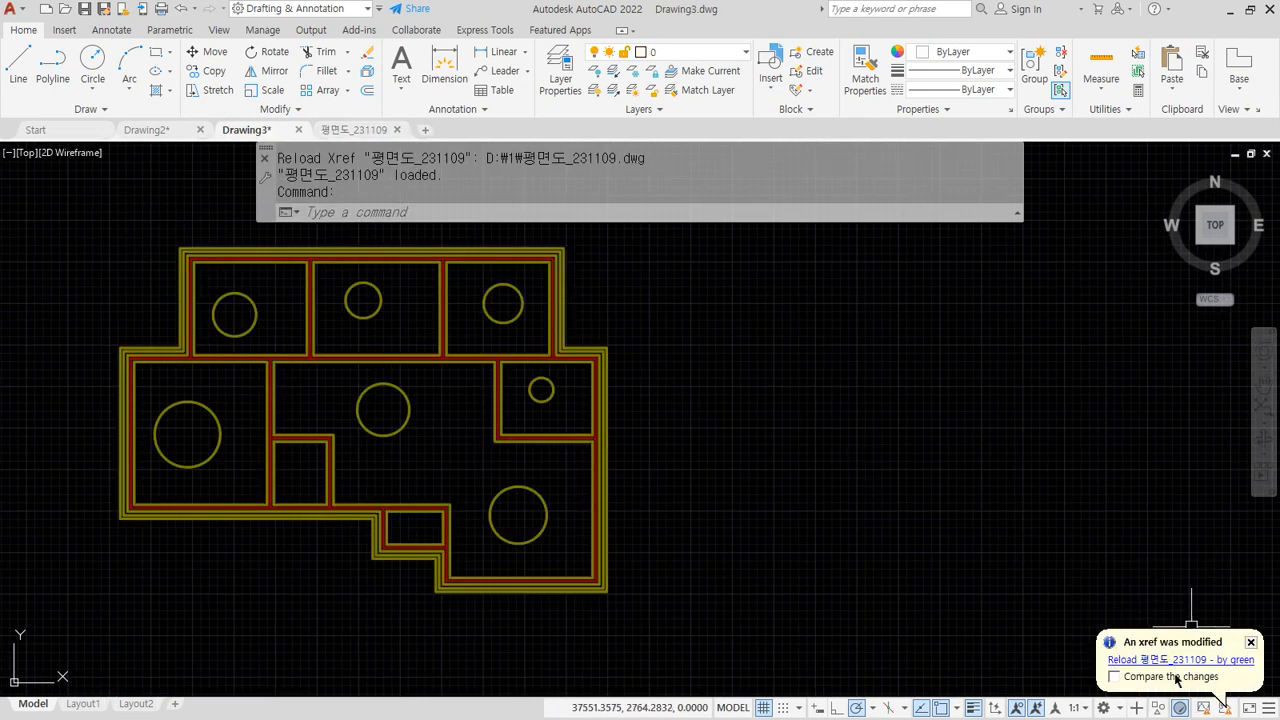
pyautogui.click(160, 130)
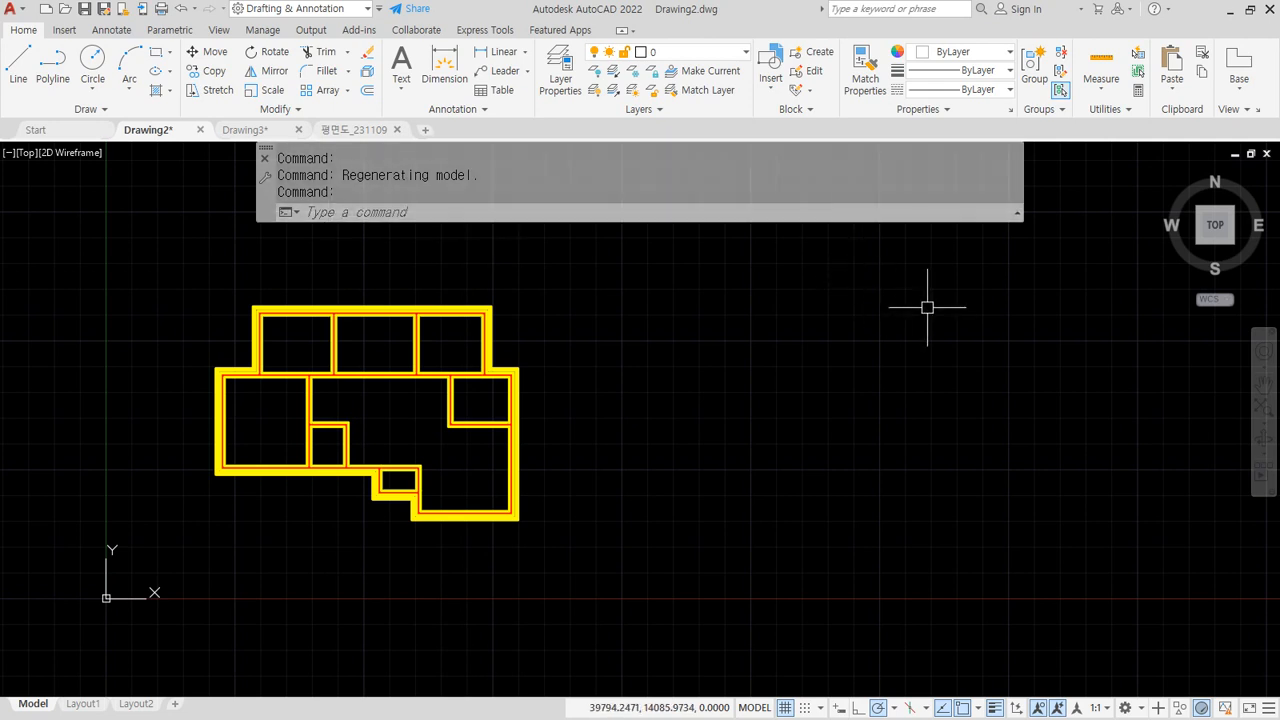
pyautogui.moveTo(935, 307)
pyautogui.mouseDown()
pyautogui.moveTo(735, 199)
pyautogui.moveTo(517, 268)
pyautogui.mouseUp()
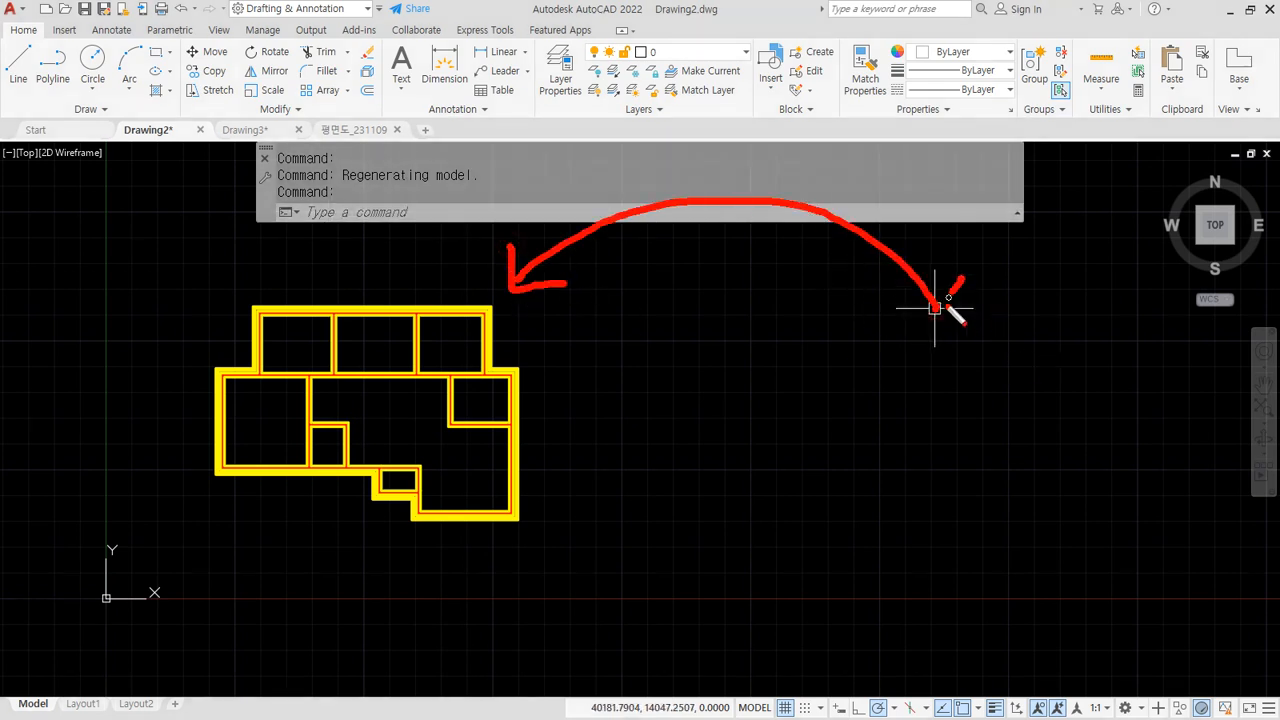
pyautogui.press('Escape')
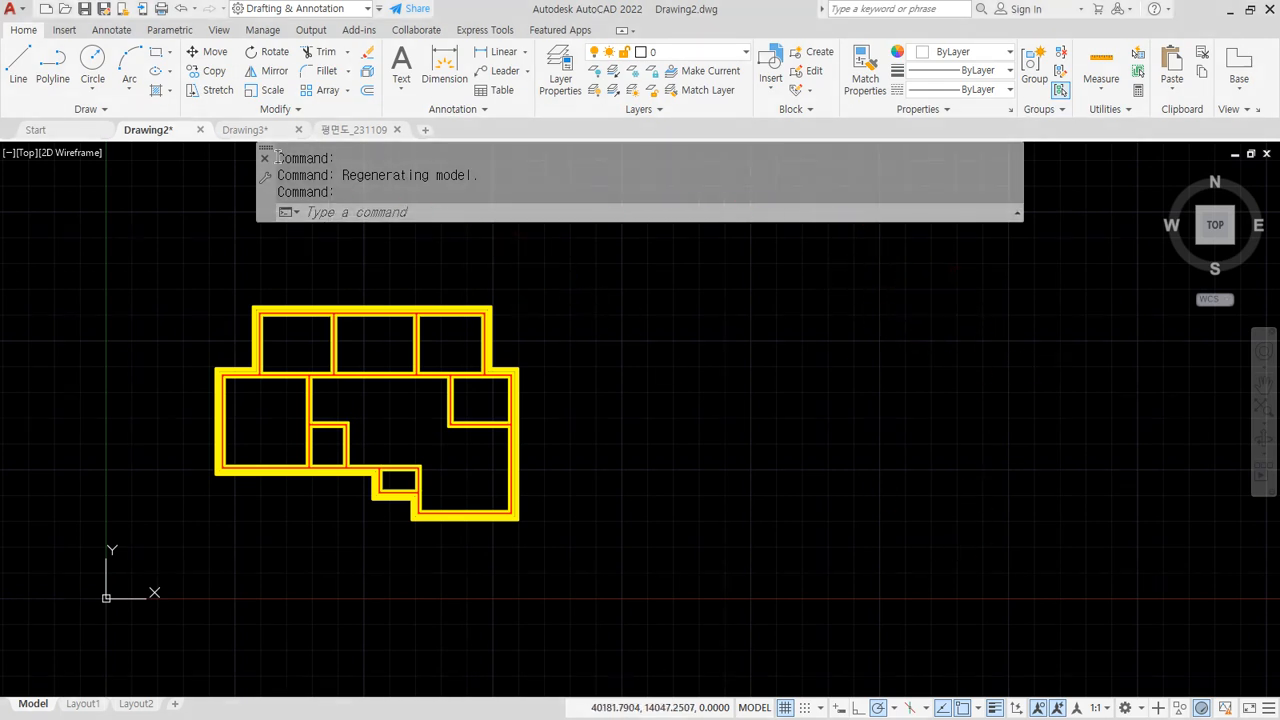
pyautogui.click(243, 130)
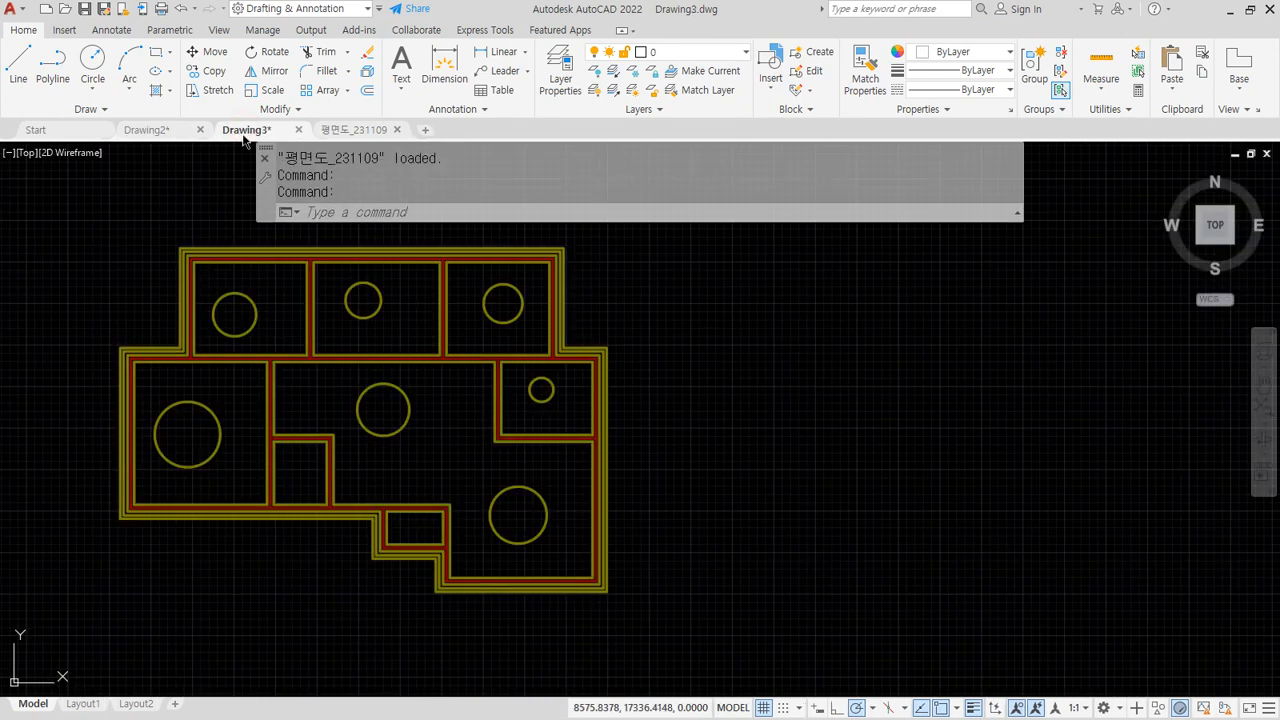
pyautogui.hotkey('ctrl', '2')
pyautogui.moveTo(1088, 314); pyautogui.dragTo(597, 299)
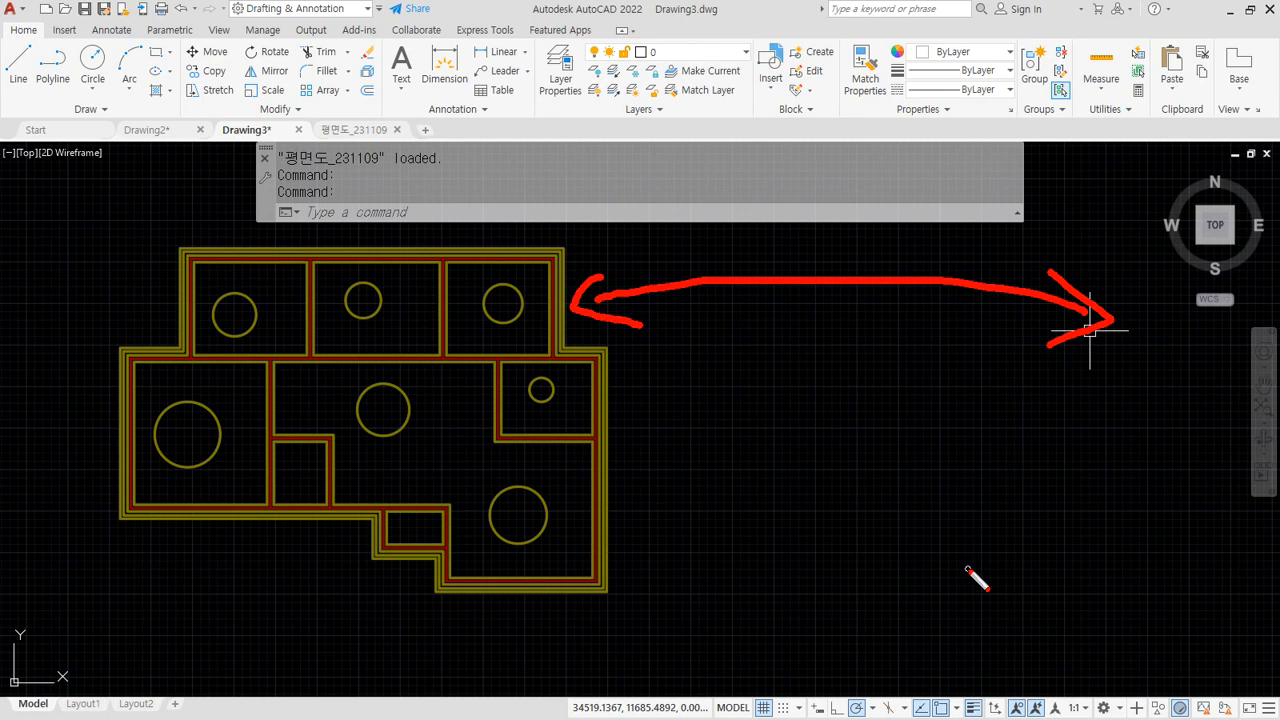
pyautogui.moveTo(1102, 432)
pyautogui.mouseDown()
pyautogui.moveTo(1142, 514)
pyautogui.moveTo(1182, 432)
pyautogui.mouseUp()
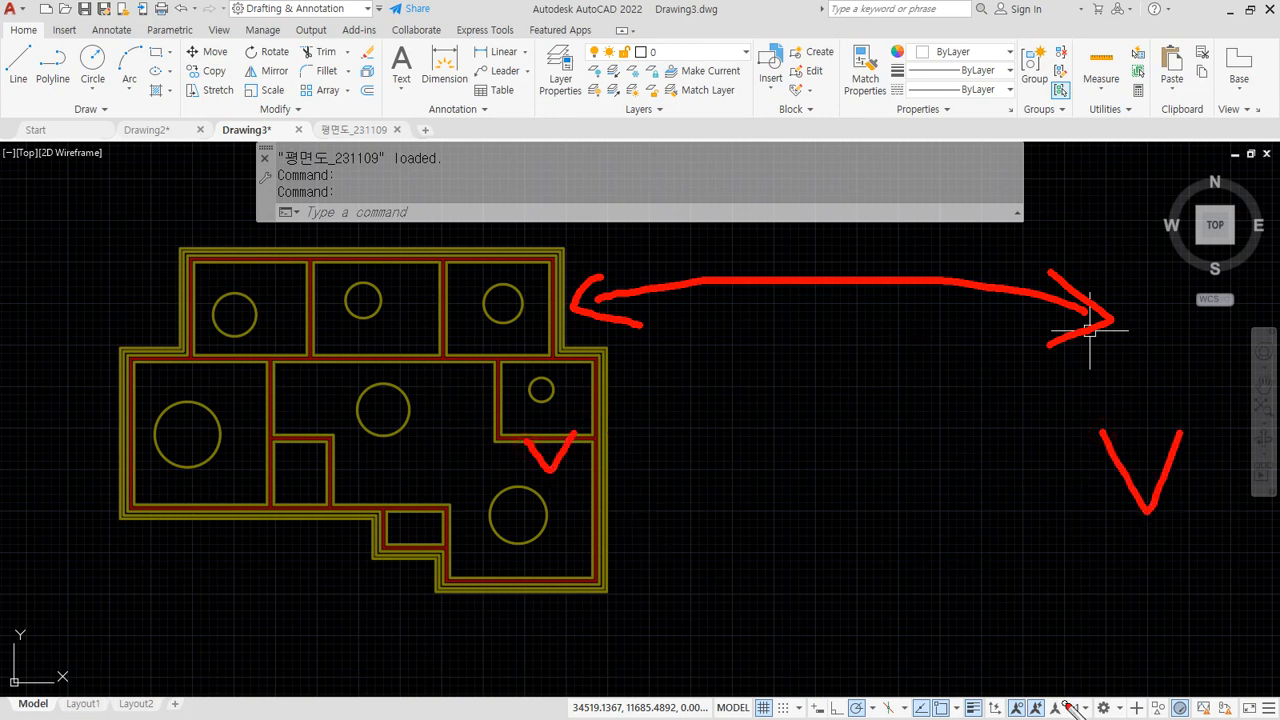
pyautogui.press('Escape')
pyautogui.click(737, 434)
pyautogui.click(874, 549)
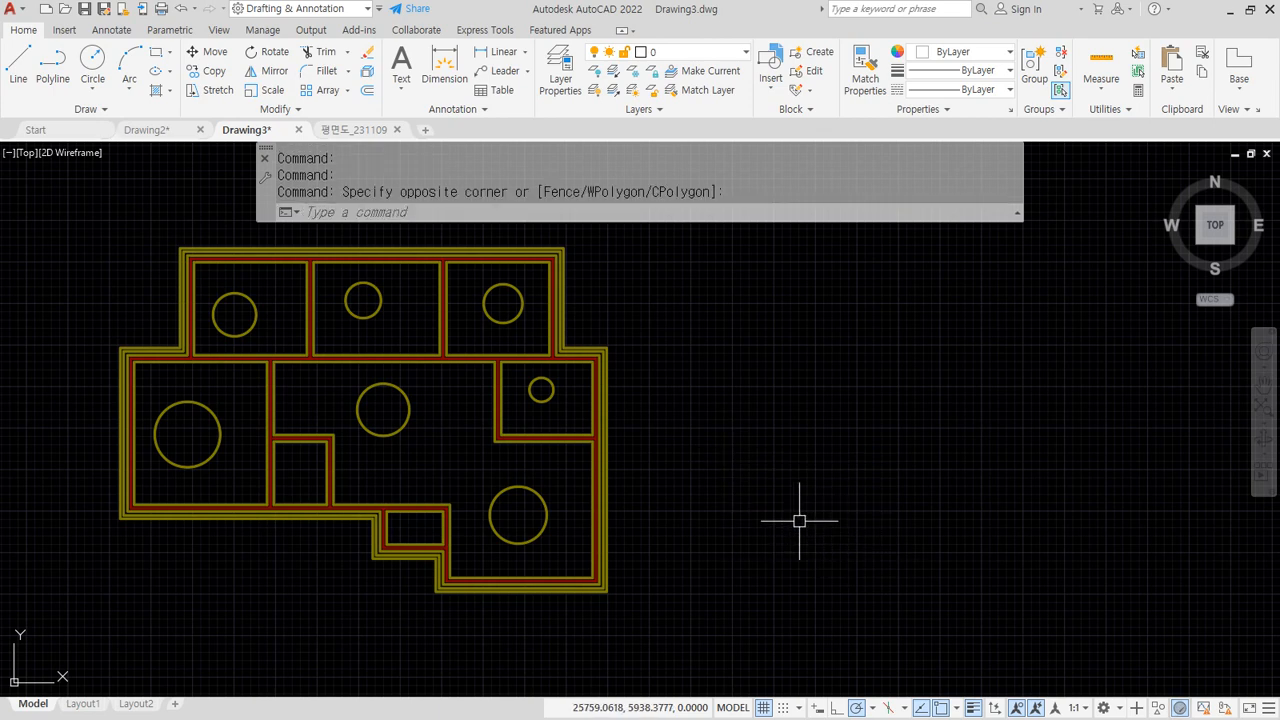
# Step: Open the External References list in Drawing3 and reload 평면도_231109, declining to compare the changes
pyautogui.write('xref')
pyautogui.press('Return')
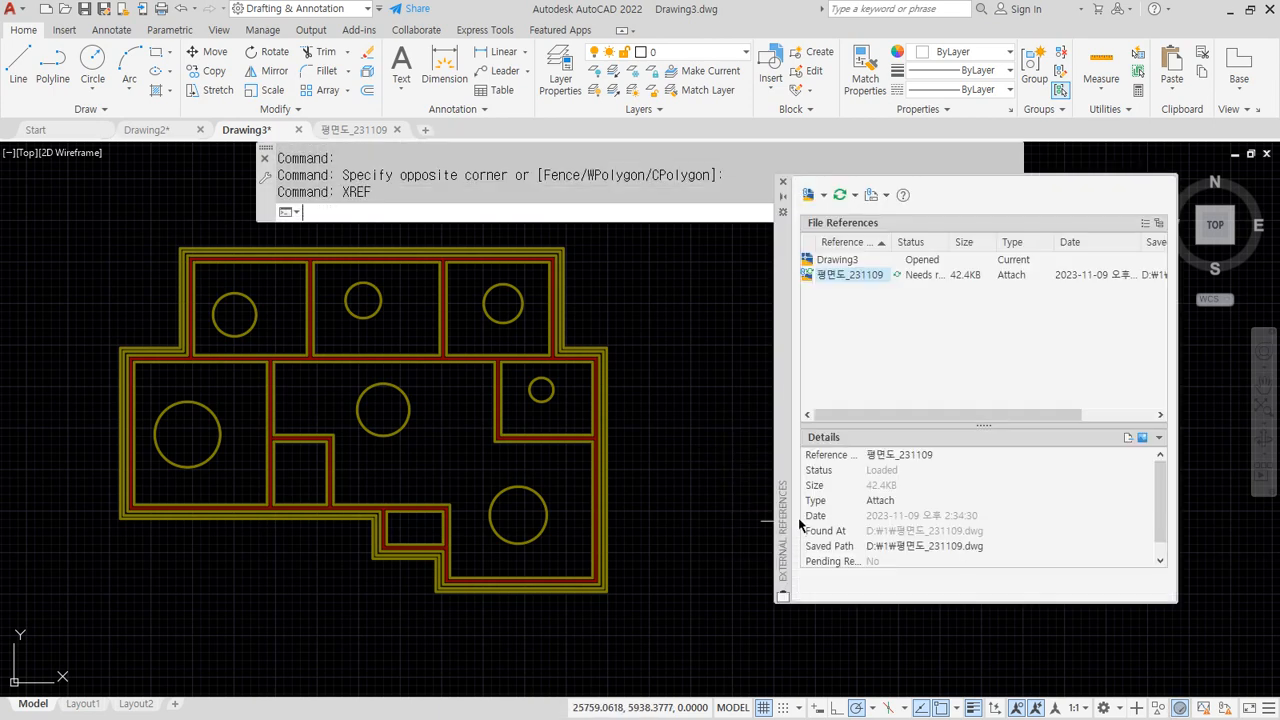
pyautogui.click(853, 275)
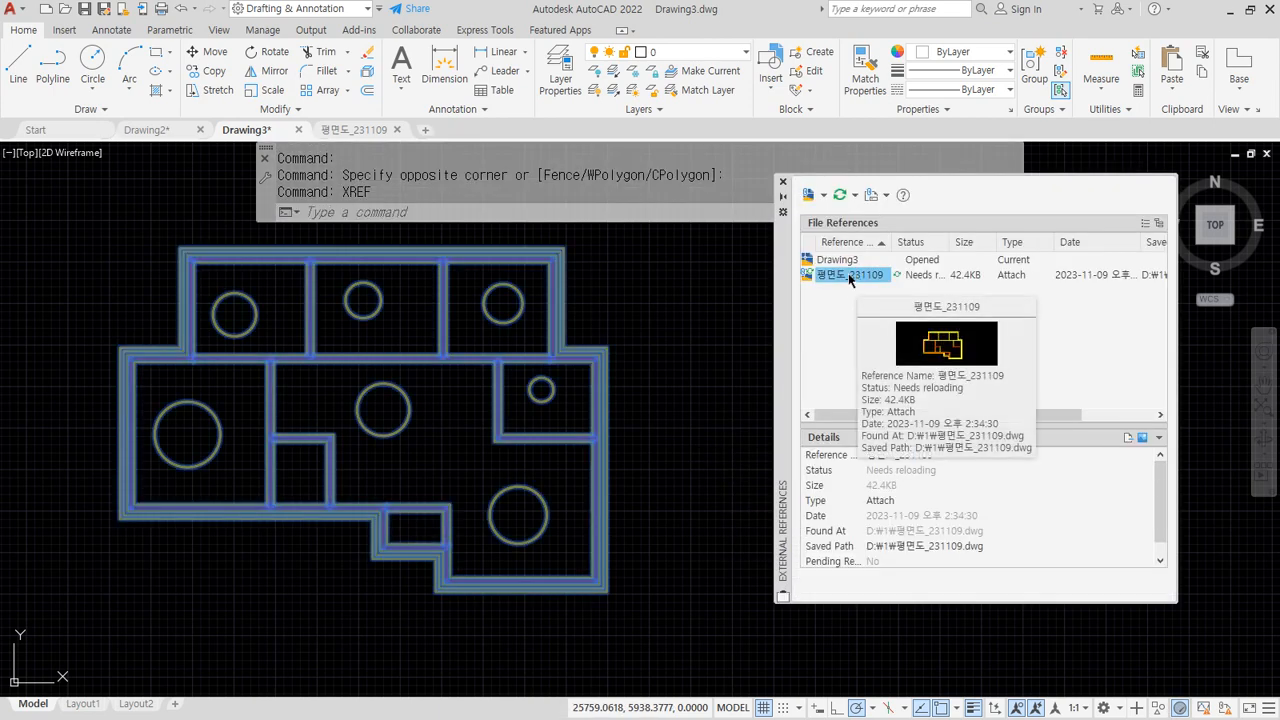
pyautogui.rightClick(842, 279)
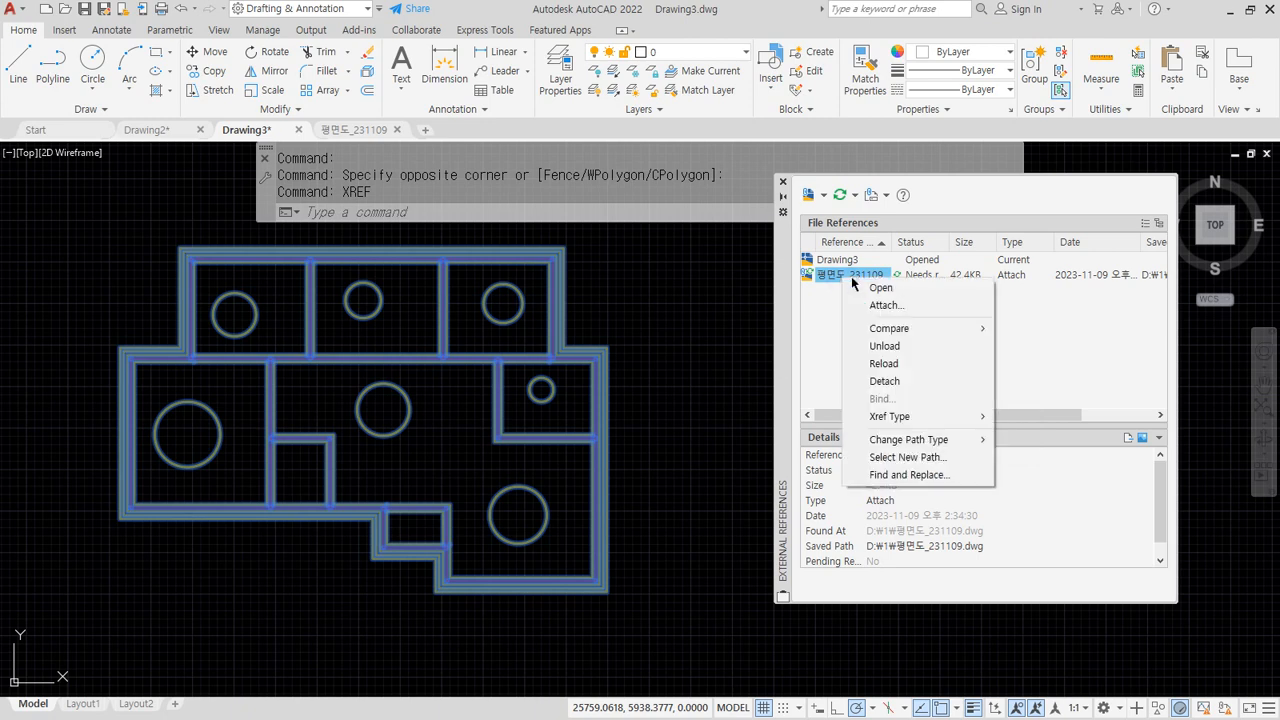
pyautogui.click(910, 365)
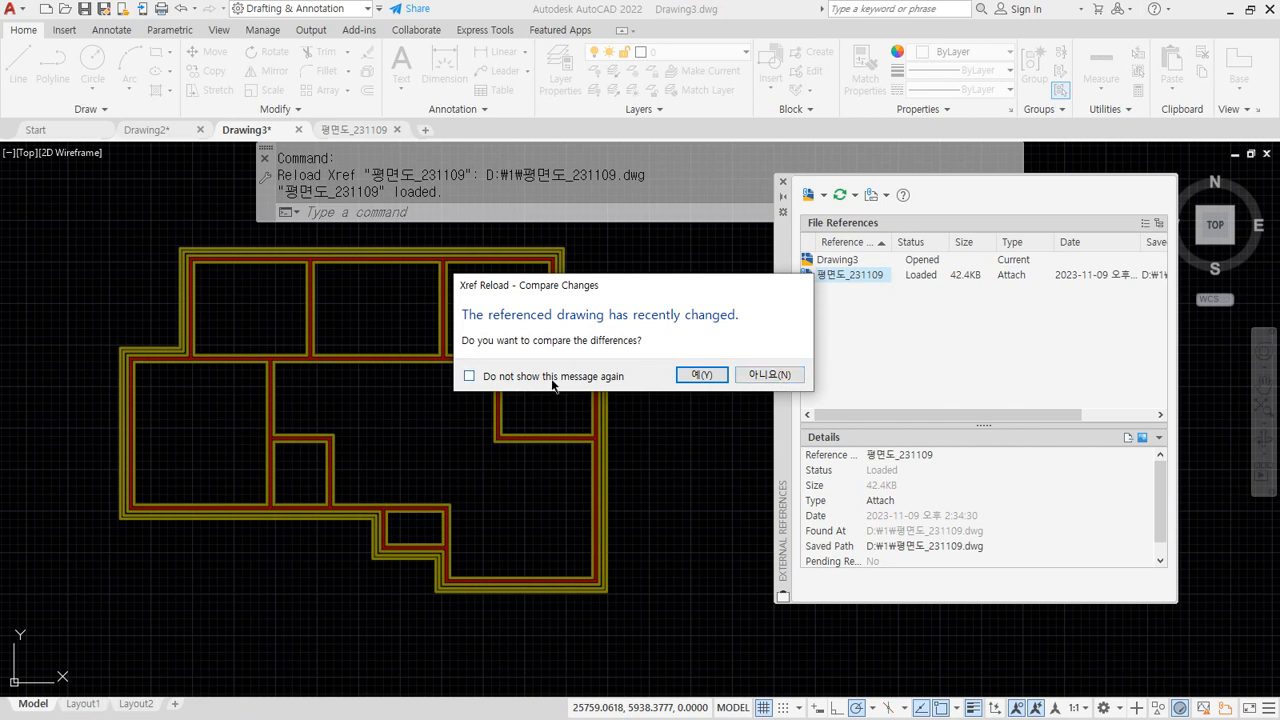
pyautogui.click(770, 375)
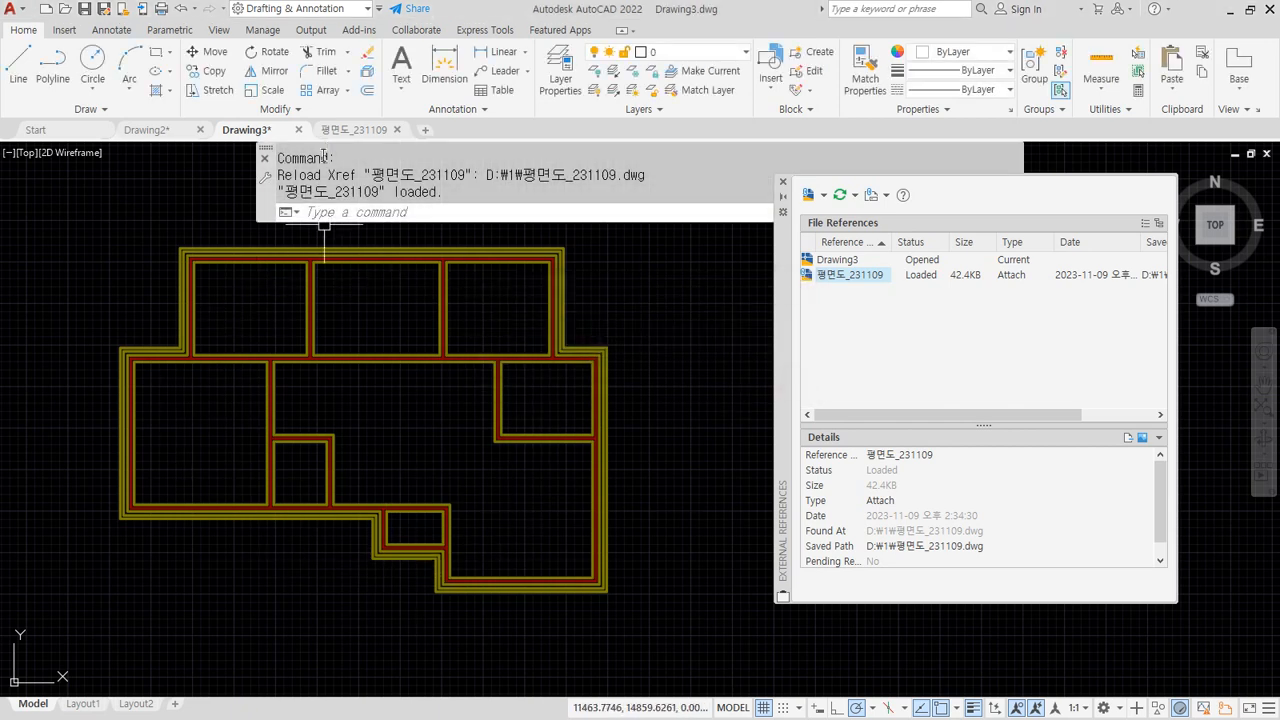
# Step: In the source drawing, draw circles of radius about 733 in the lower-right room and 577 in the central hall
pyautogui.click(352, 130)
pyautogui.write('c')
pyautogui.press('Return')
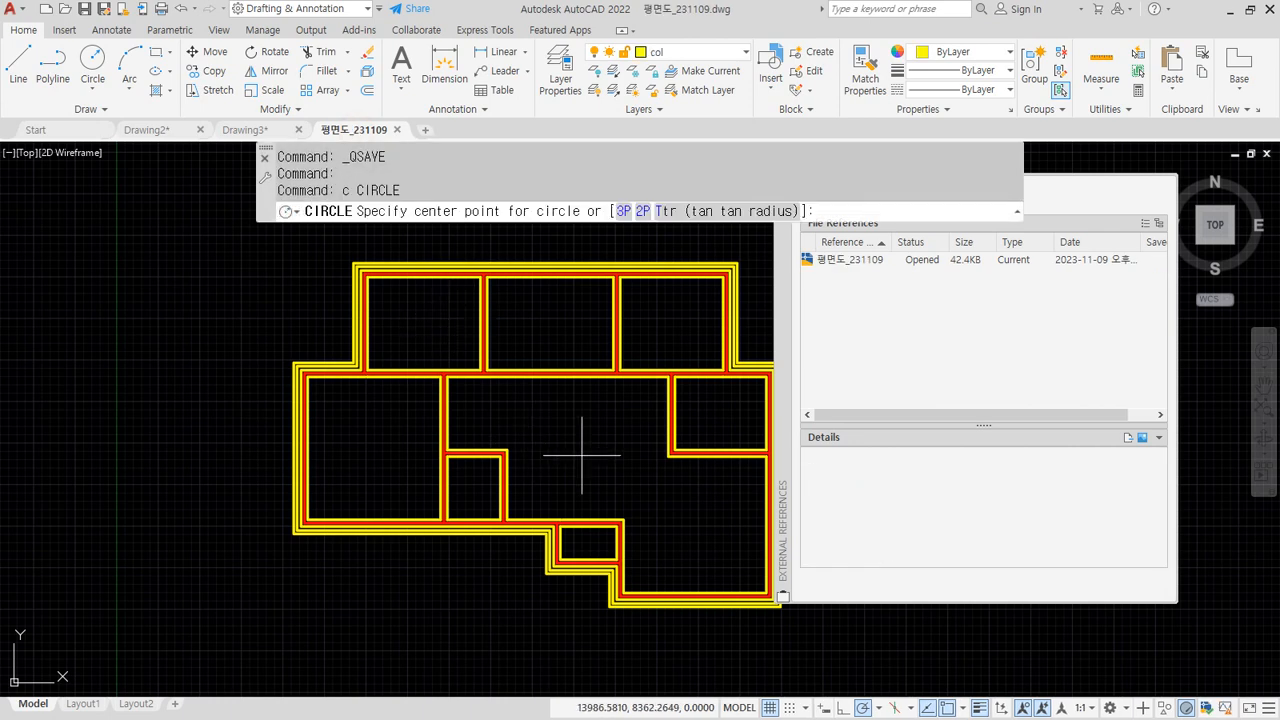
pyautogui.click(709, 546)
pyautogui.click(697, 524)
pyautogui.press('Return')
pyautogui.click(539, 432)
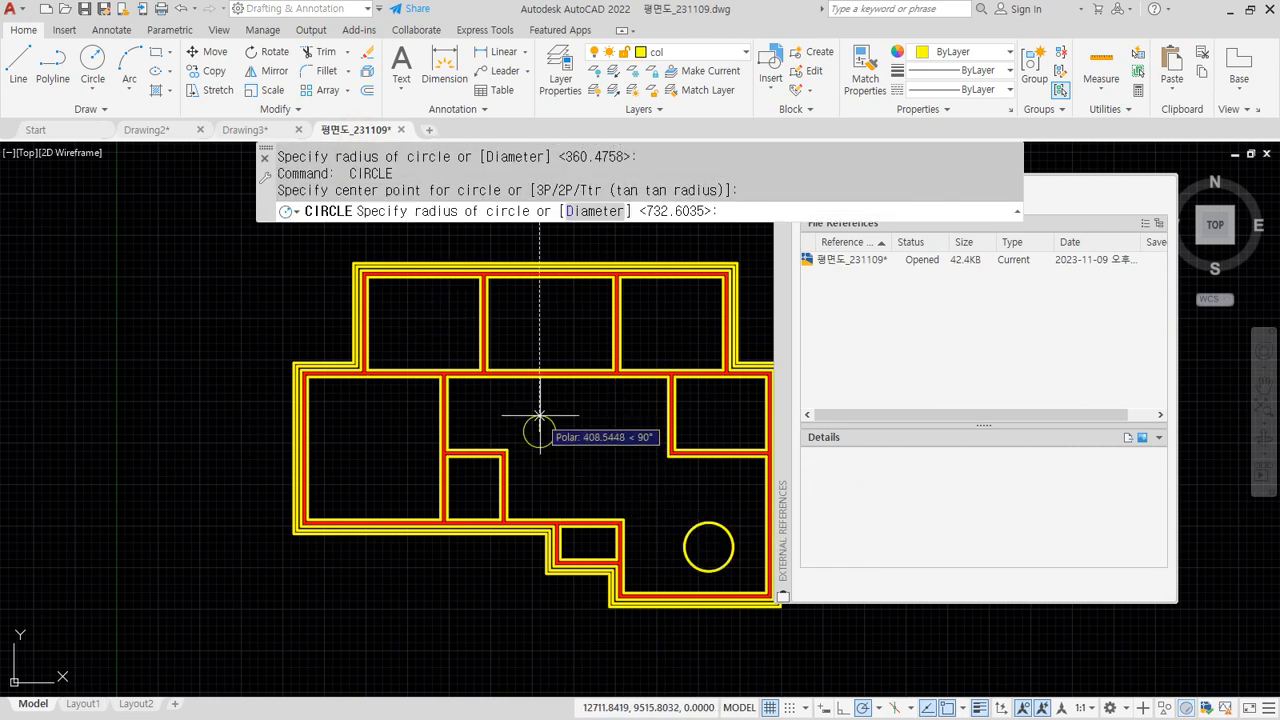
pyautogui.click(520, 432)
# Step: Draw a circle in the plan's left room and save the source drawing
pyautogui.press('Return')
pyautogui.click(360, 441)
pyautogui.click(389, 436)
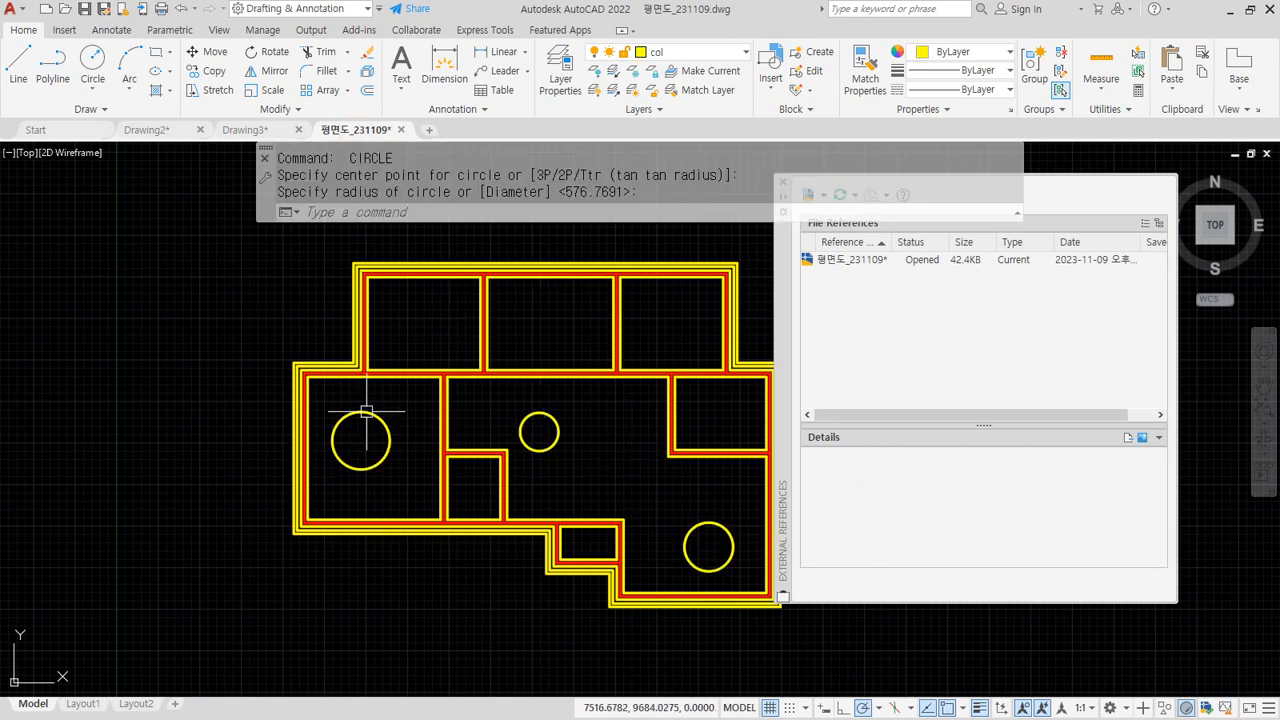
pyautogui.click(85, 12)
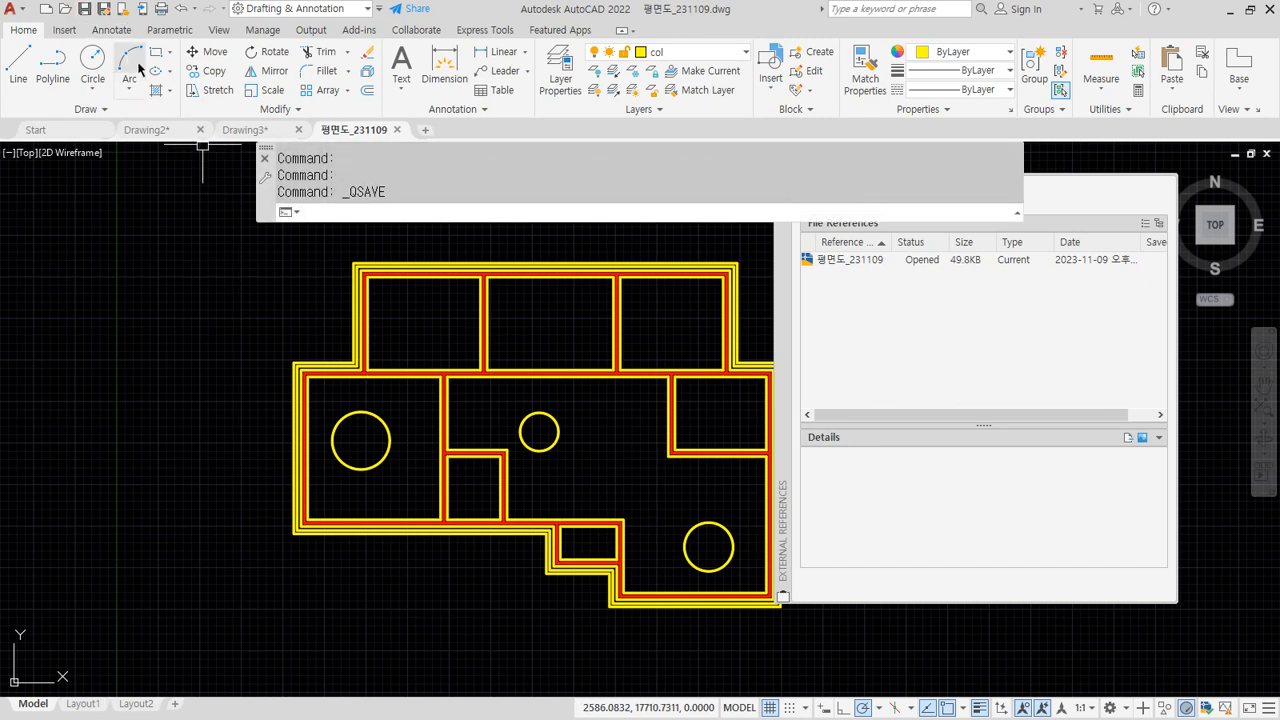
# Step: In Drawing3, widen the Status column to show its full text and reload the 평면도_231109 reference from the External References list
pyautogui.click(245, 133)
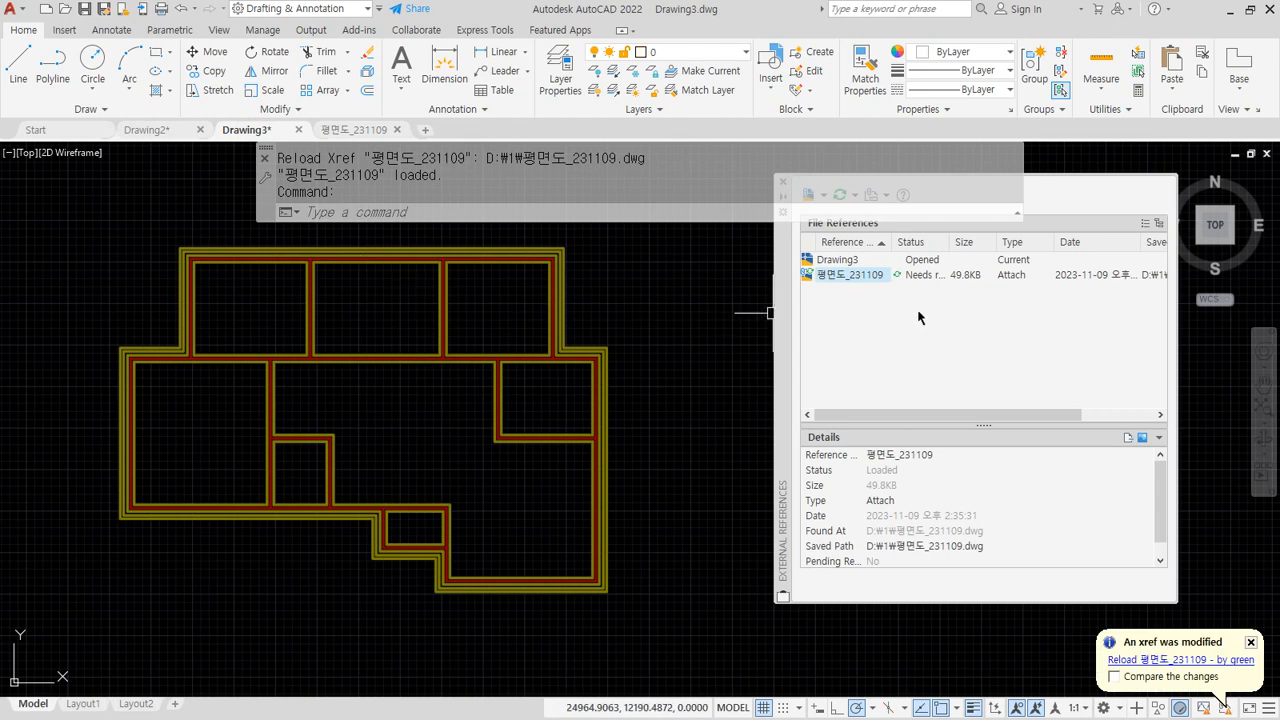
pyautogui.moveTo(884, 281); pyautogui.dragTo(955, 263)
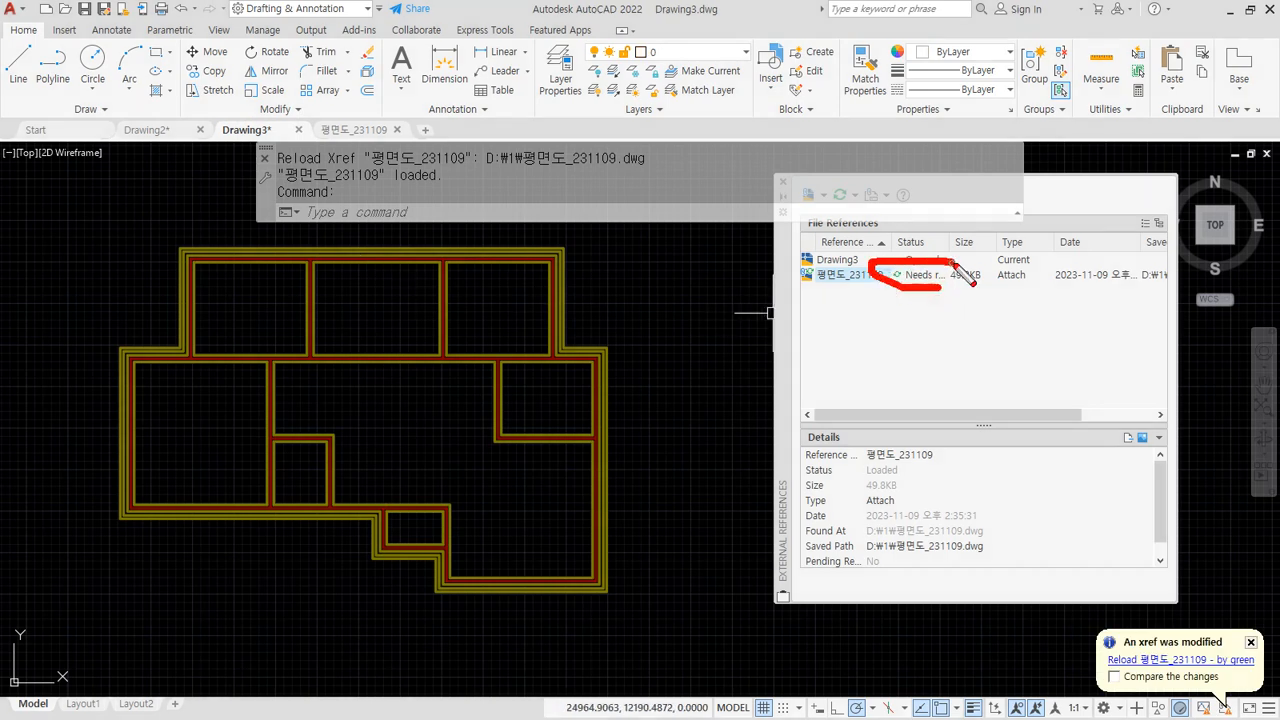
pyautogui.doubleClick(951, 242)
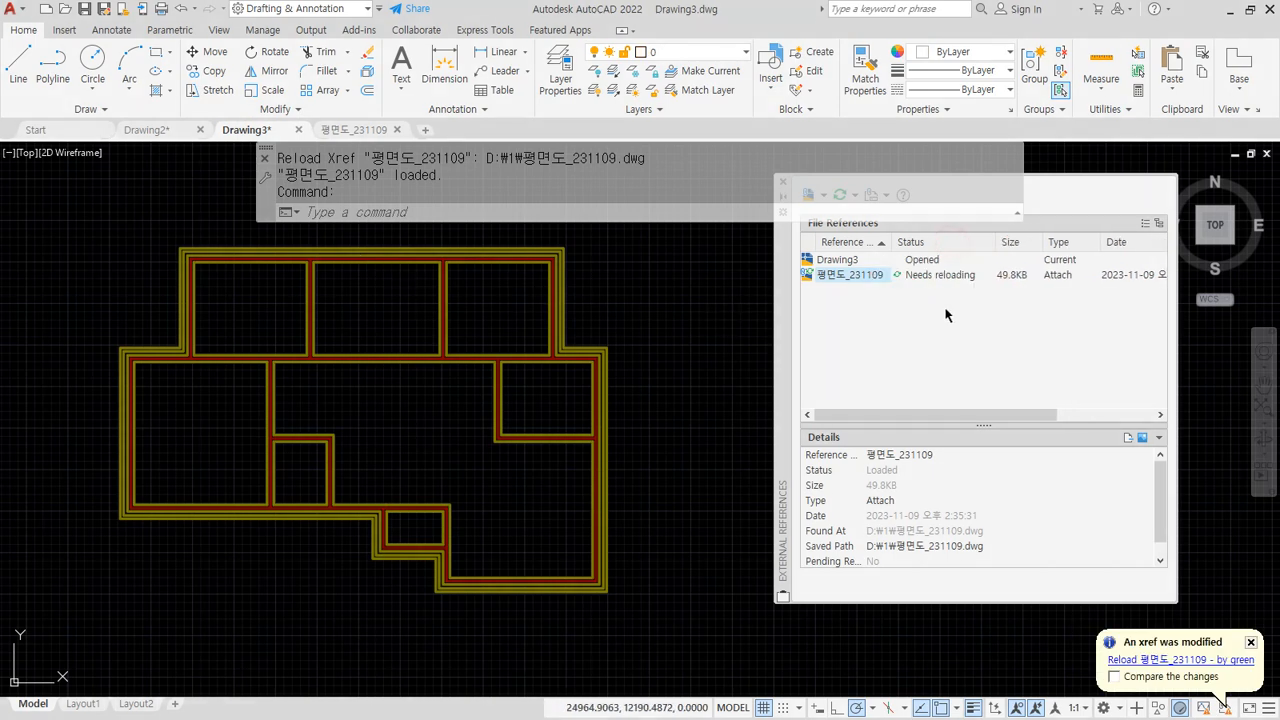
pyautogui.moveTo(995, 302)
pyautogui.mouseDown()
pyautogui.moveTo(908, 300)
pyautogui.moveTo(987, 285)
pyautogui.mouseUp()
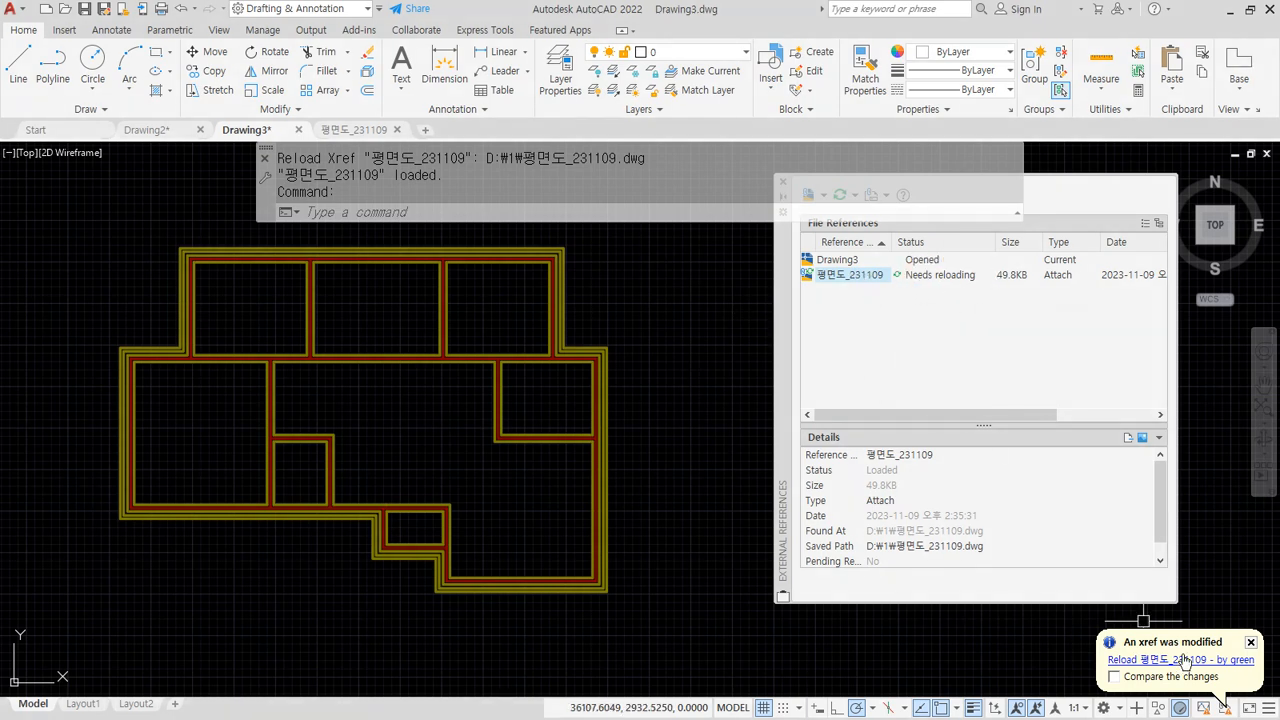
pyautogui.moveTo(1255, 682)
pyautogui.mouseDown()
pyautogui.moveTo(1135, 678)
pyautogui.moveTo(1268, 672)
pyautogui.mouseUp()
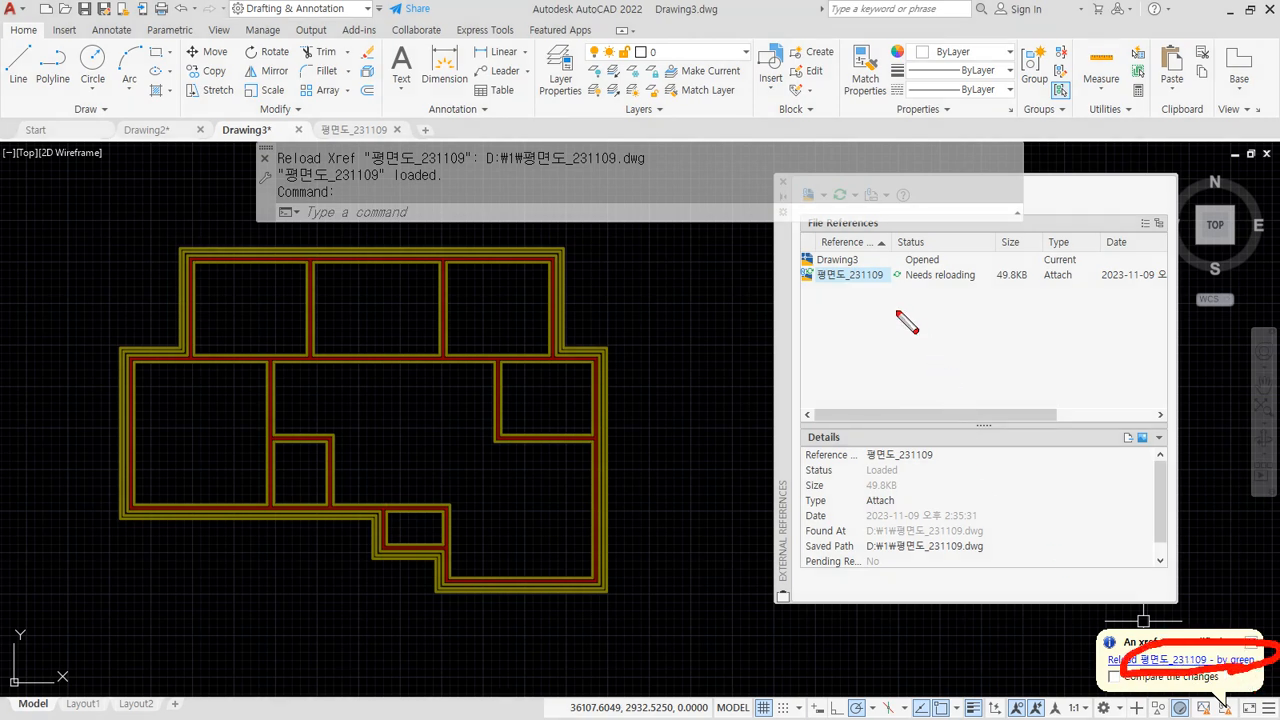
pyautogui.rightClick(851, 276)
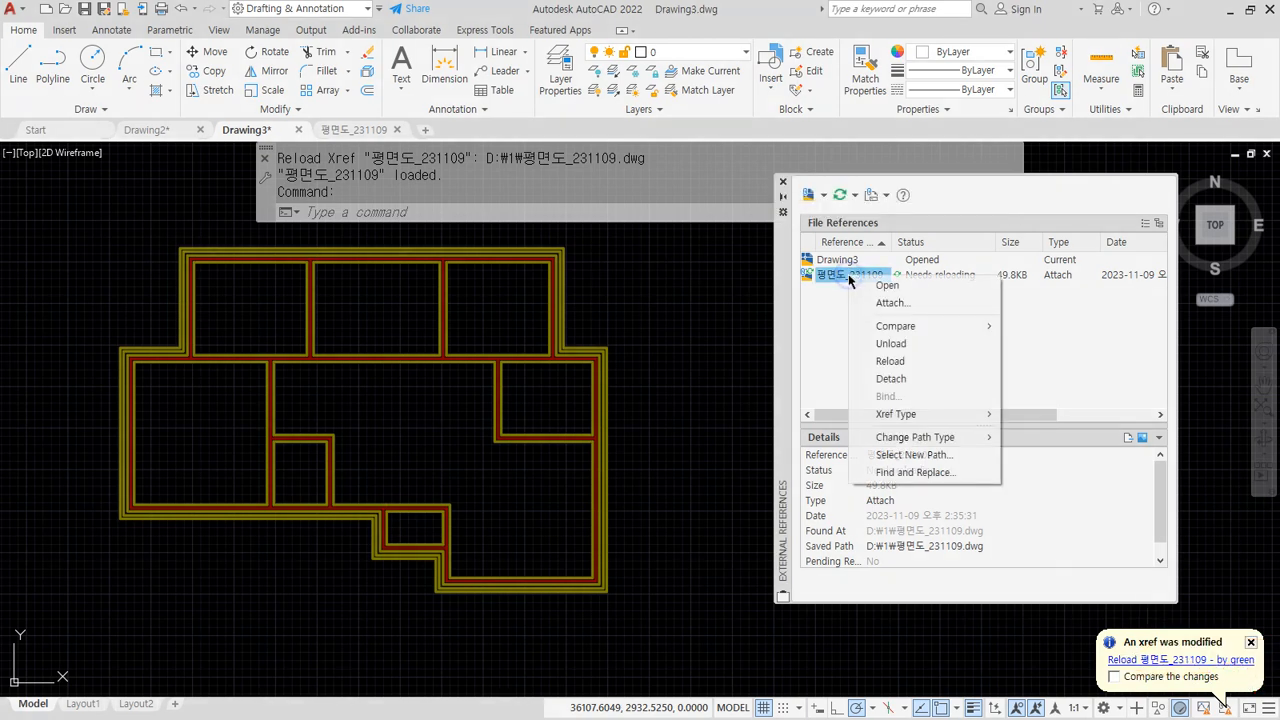
pyautogui.click(917, 363)
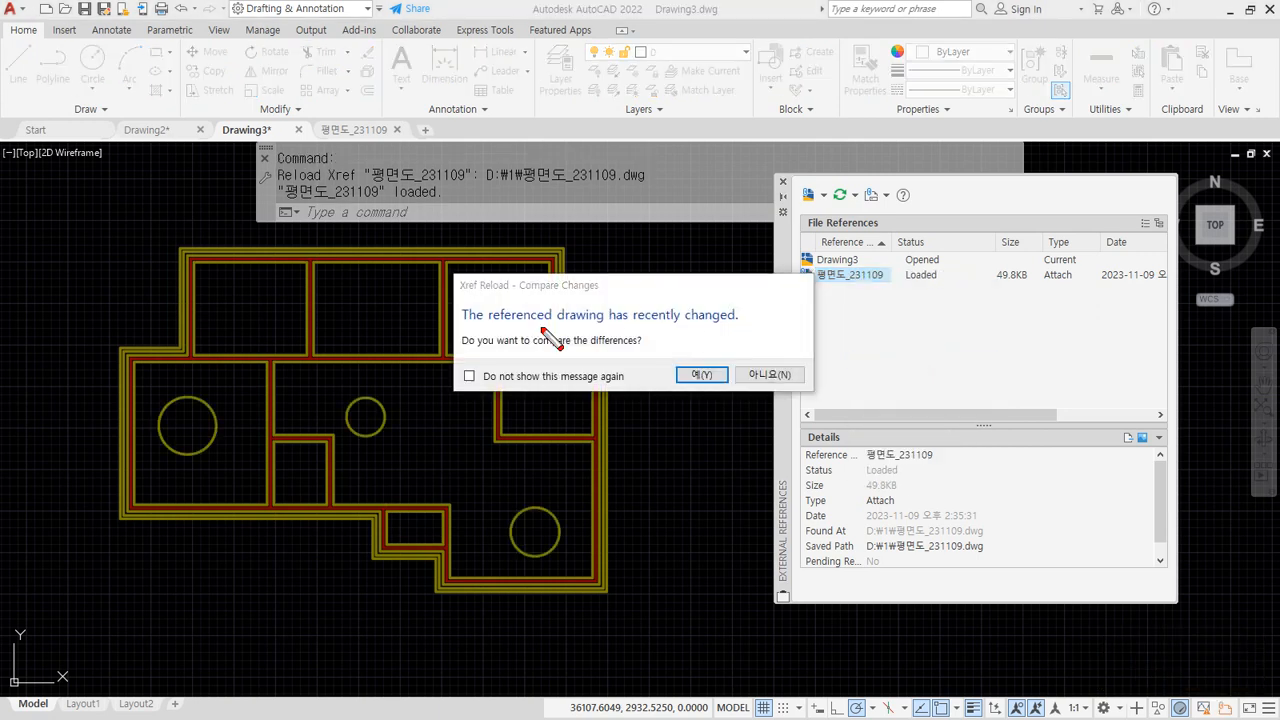
# Step: Decline to compare the differences for the reloaded 평면도_231109 reference
pyautogui.moveTo(558, 325); pyautogui.dragTo(660, 323)
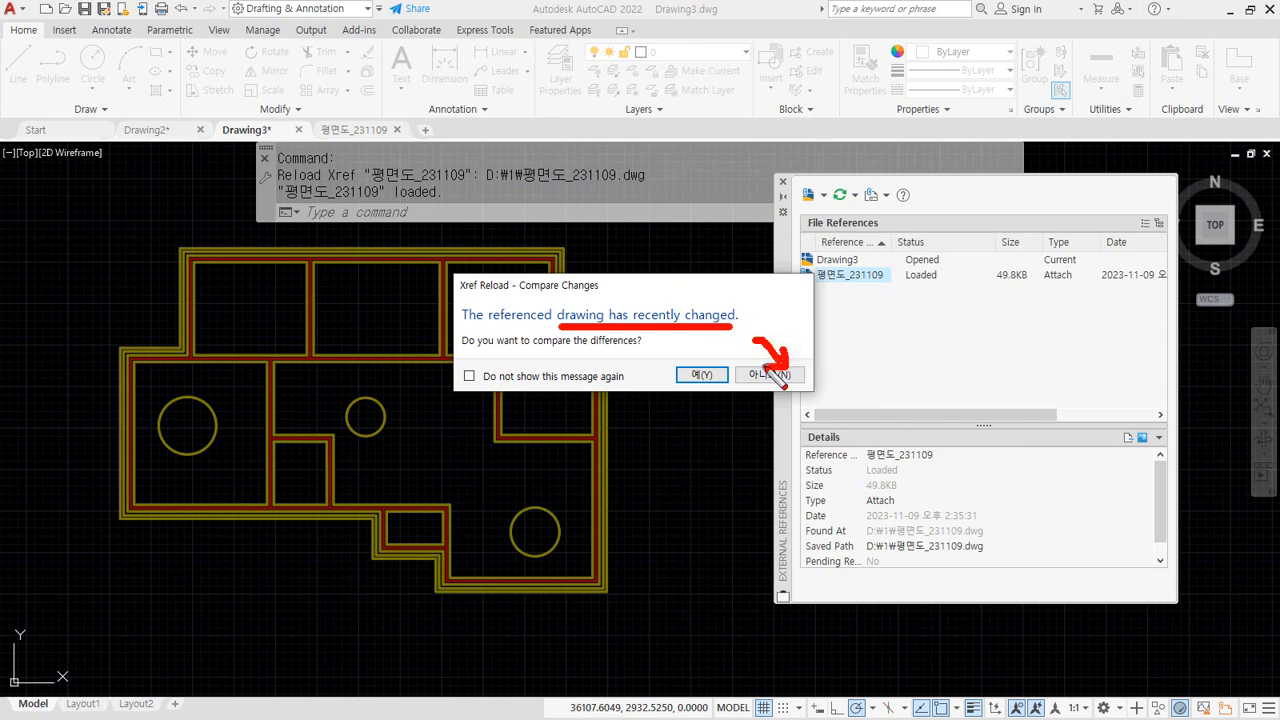
pyautogui.press('Escape')
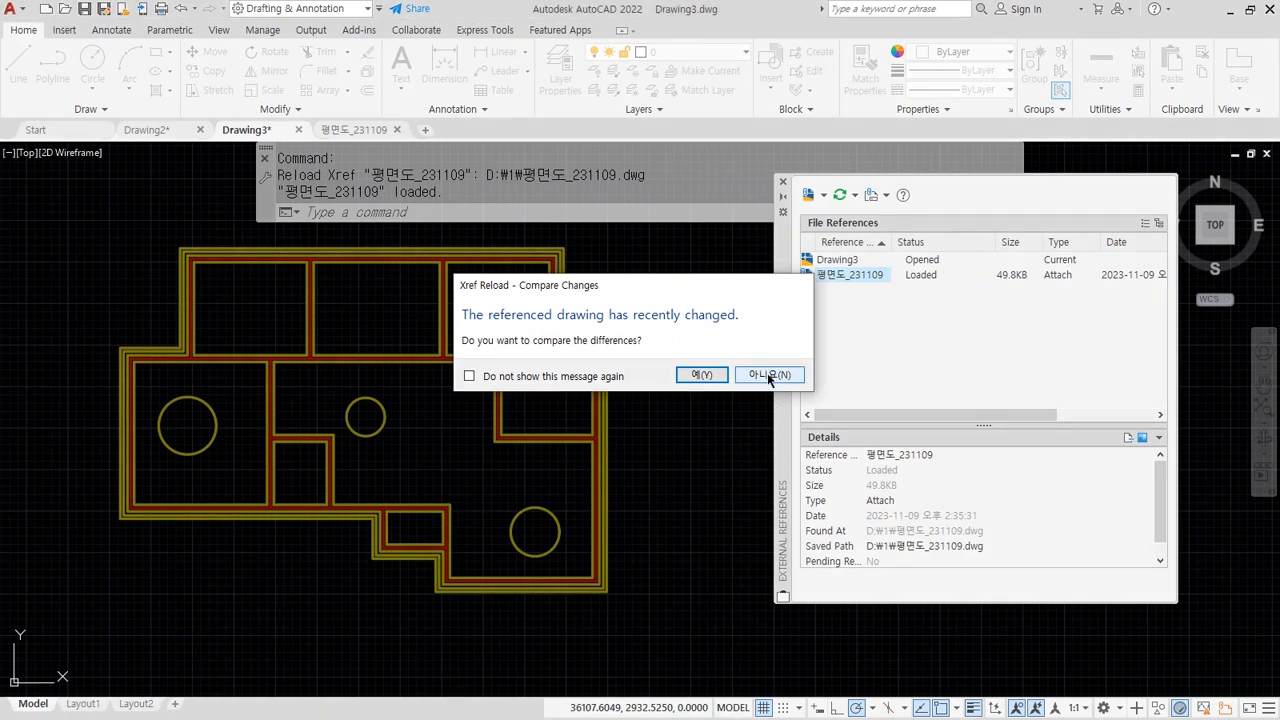
pyautogui.click(769, 376)
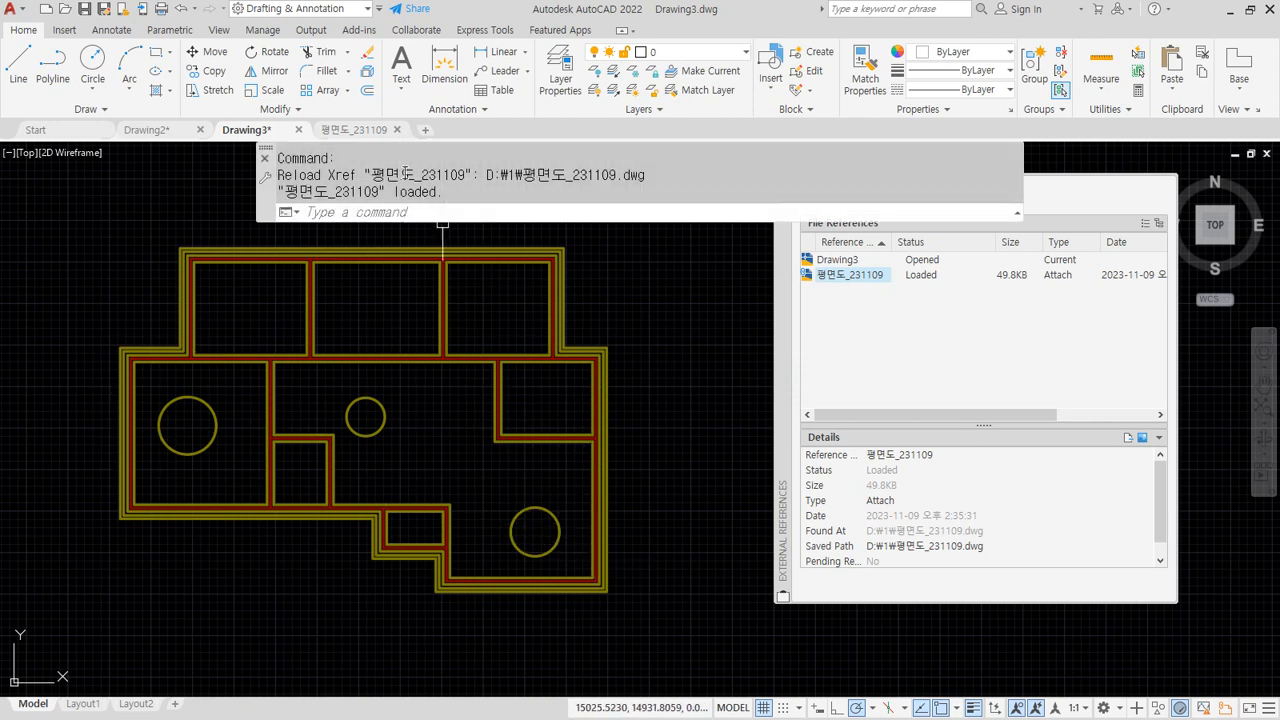
# Step: In the 평면도_231109 source drawing, erase the three circles and save the file
pyautogui.click(363, 130)
pyautogui.click(347, 412)
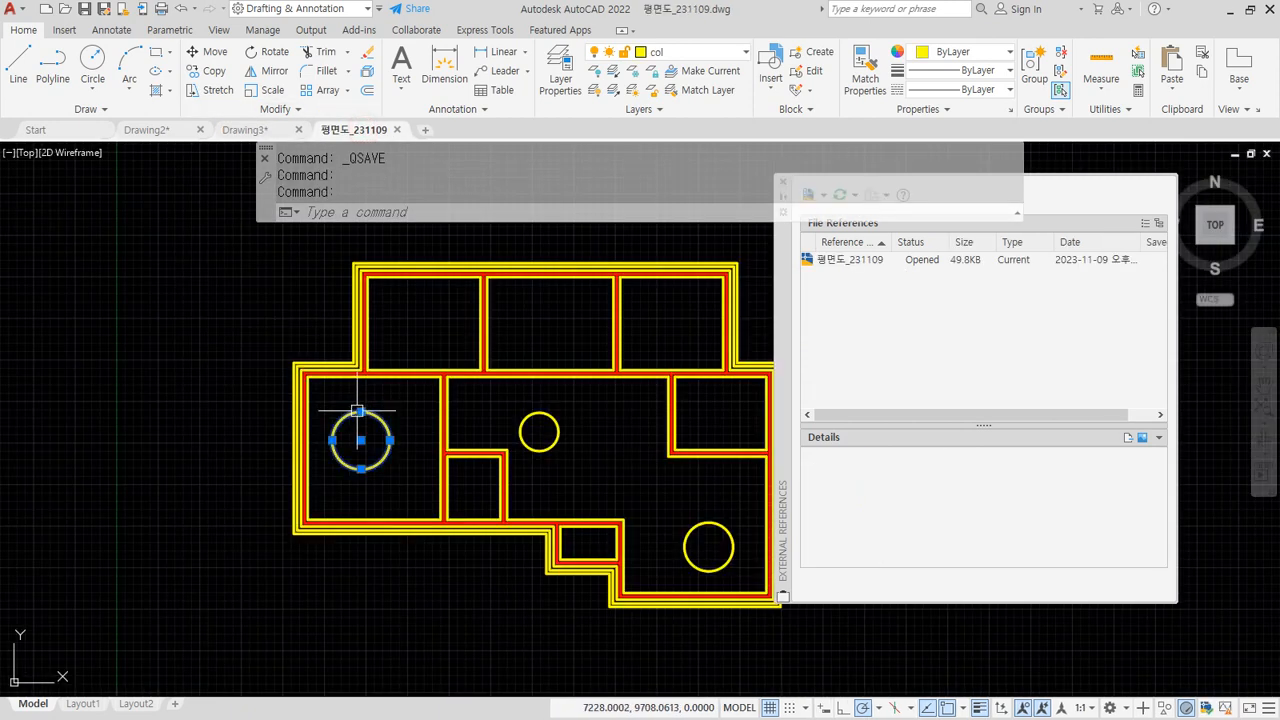
pyautogui.click(565, 428)
pyautogui.click(530, 394)
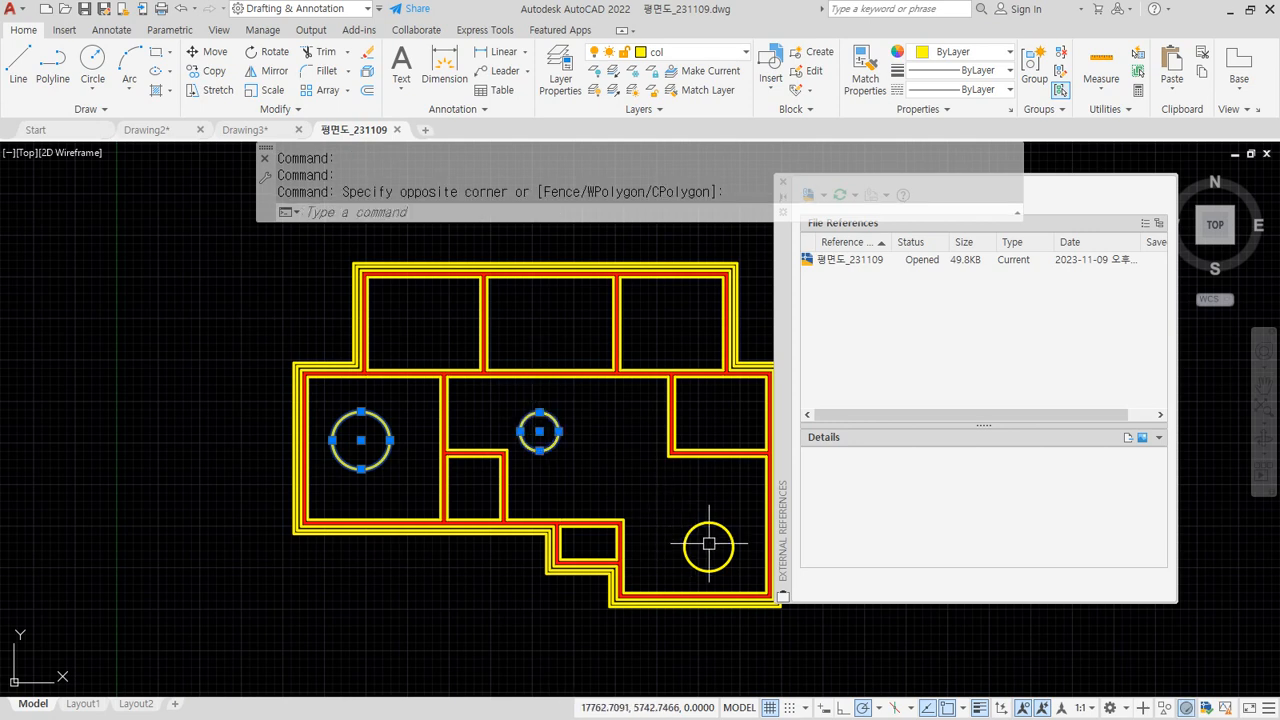
pyautogui.click(697, 525)
pyautogui.write('e')
pyautogui.press('Return')
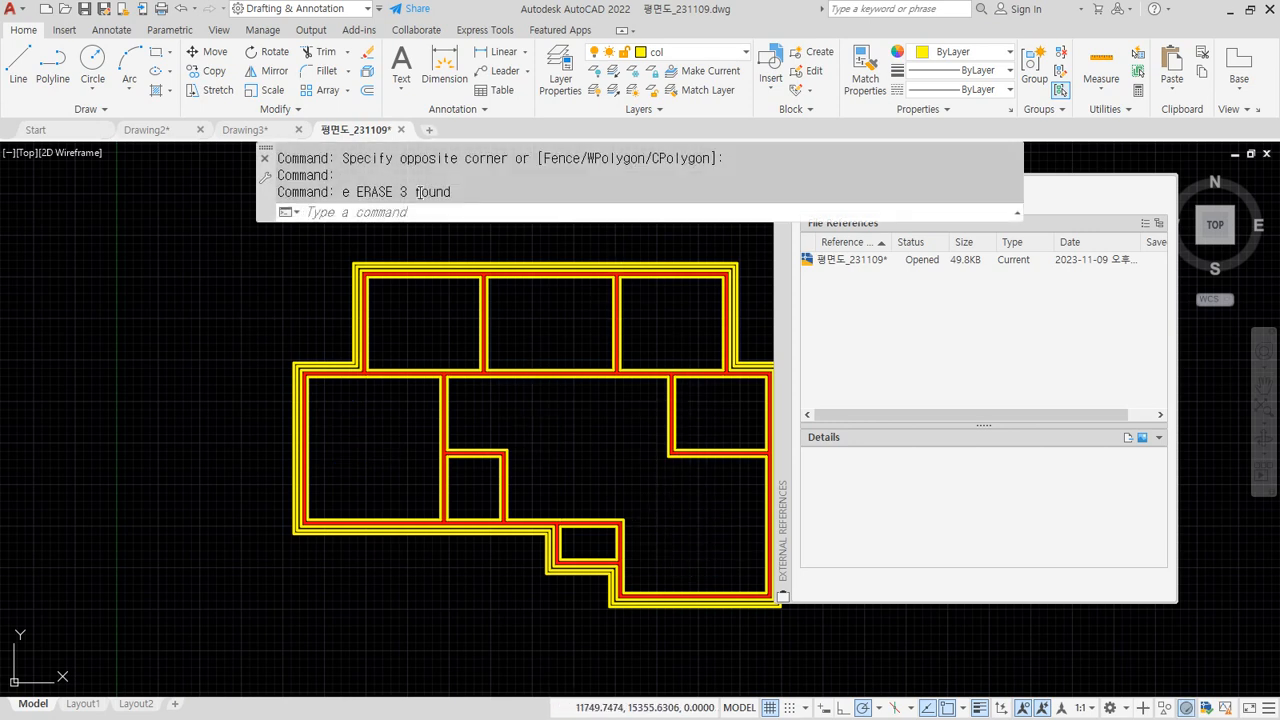
pyautogui.hotkey('ctrl', 's')
# Step: Switch to Drawing3 and reload the modified 평면도_231109 xref from the change notification without comparing the changes
pyautogui.click(245, 129)
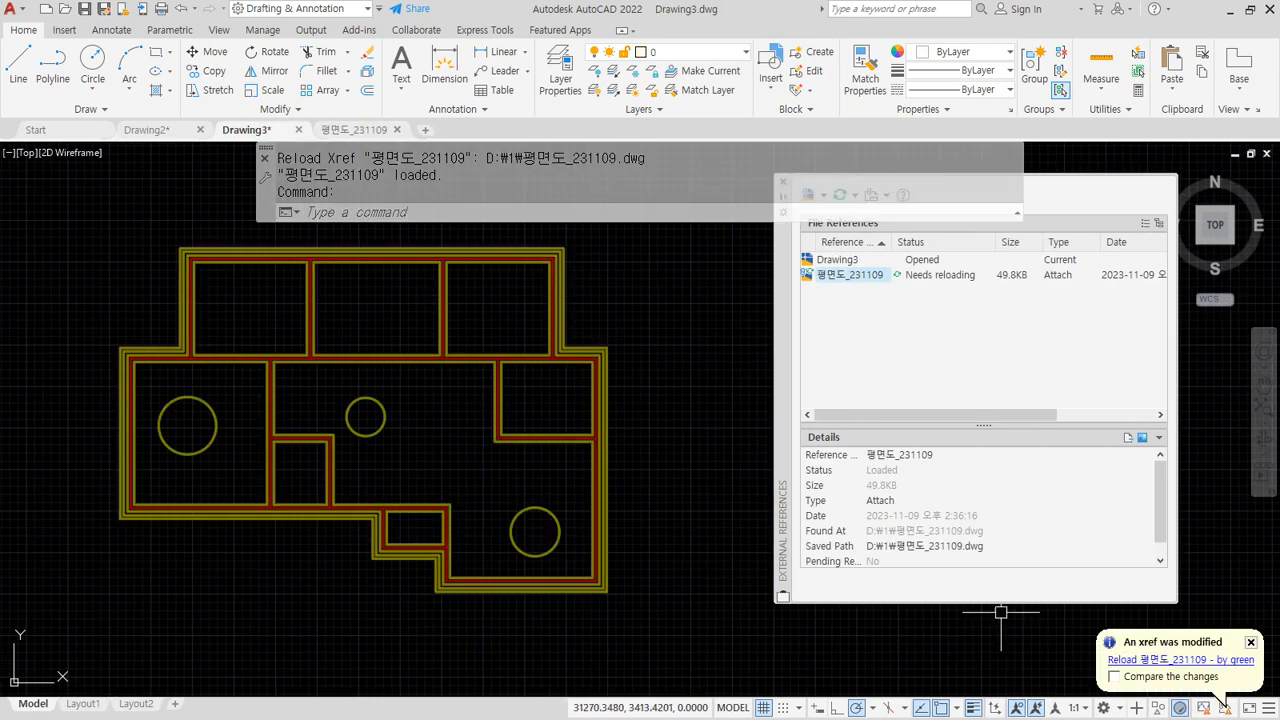
pyautogui.click(1176, 661)
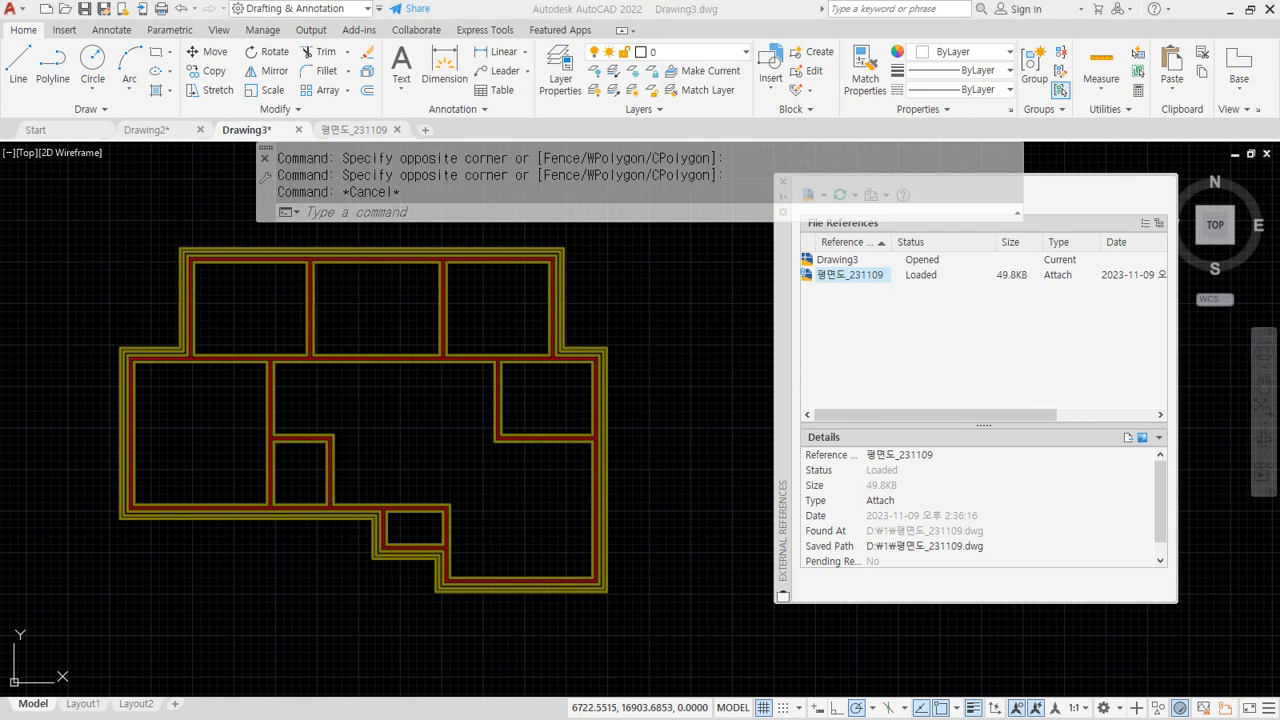
# Step: Close the 평면도_231109 source drawing, leaving Drawing3 open
pyautogui.hotkey('alt', 'Tab')
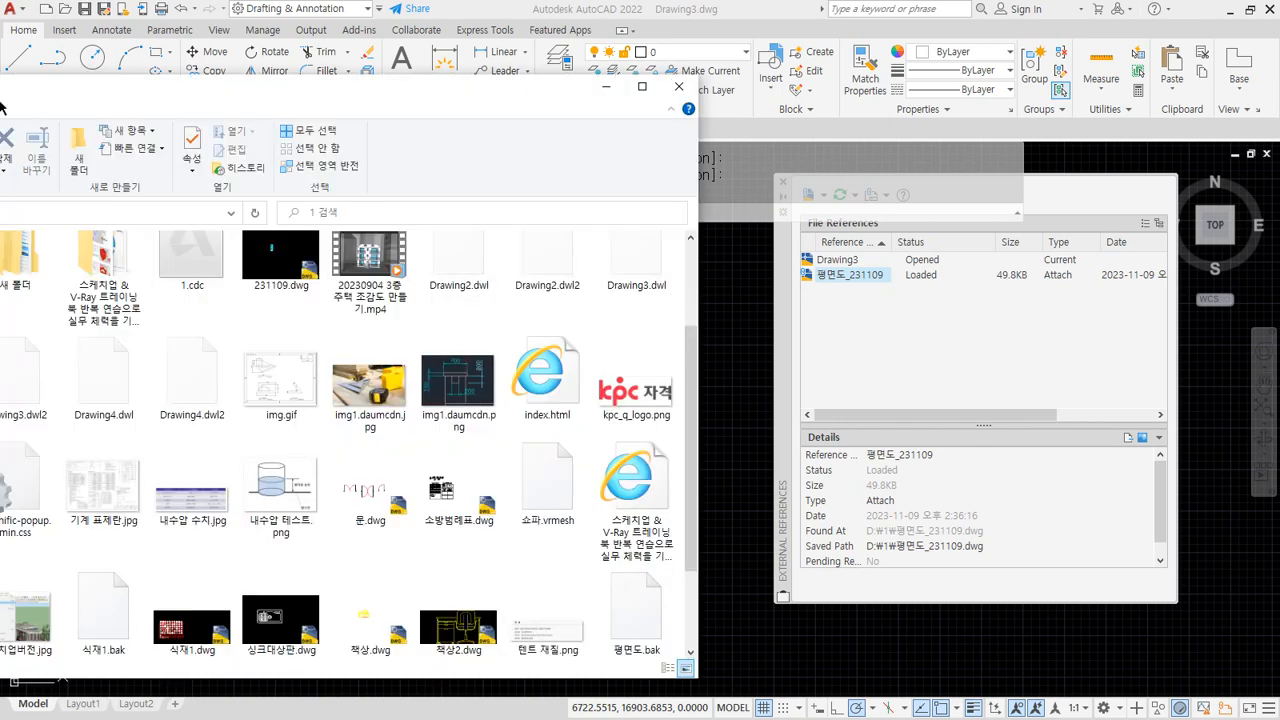
pyautogui.moveTo(472, 107); pyautogui.dragTo(638, 125)
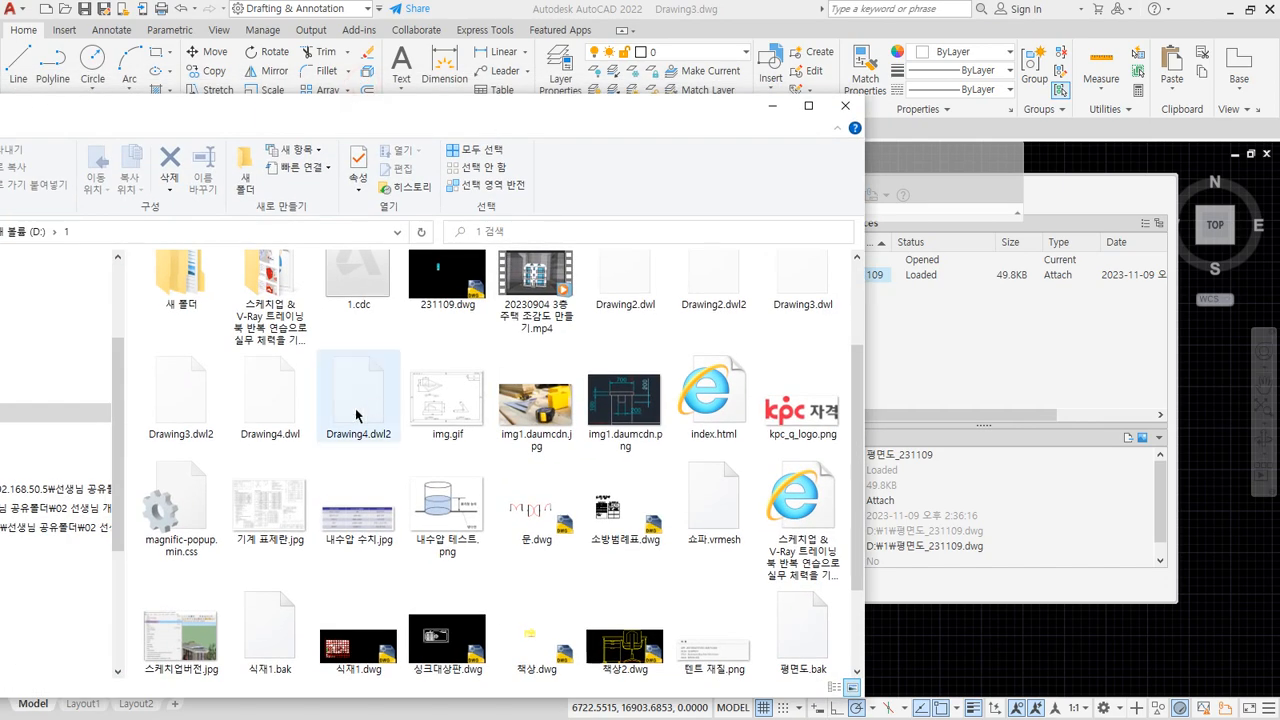
pyautogui.scroll(3, 260, 420)
pyautogui.hotkey('alt', 'Tab')
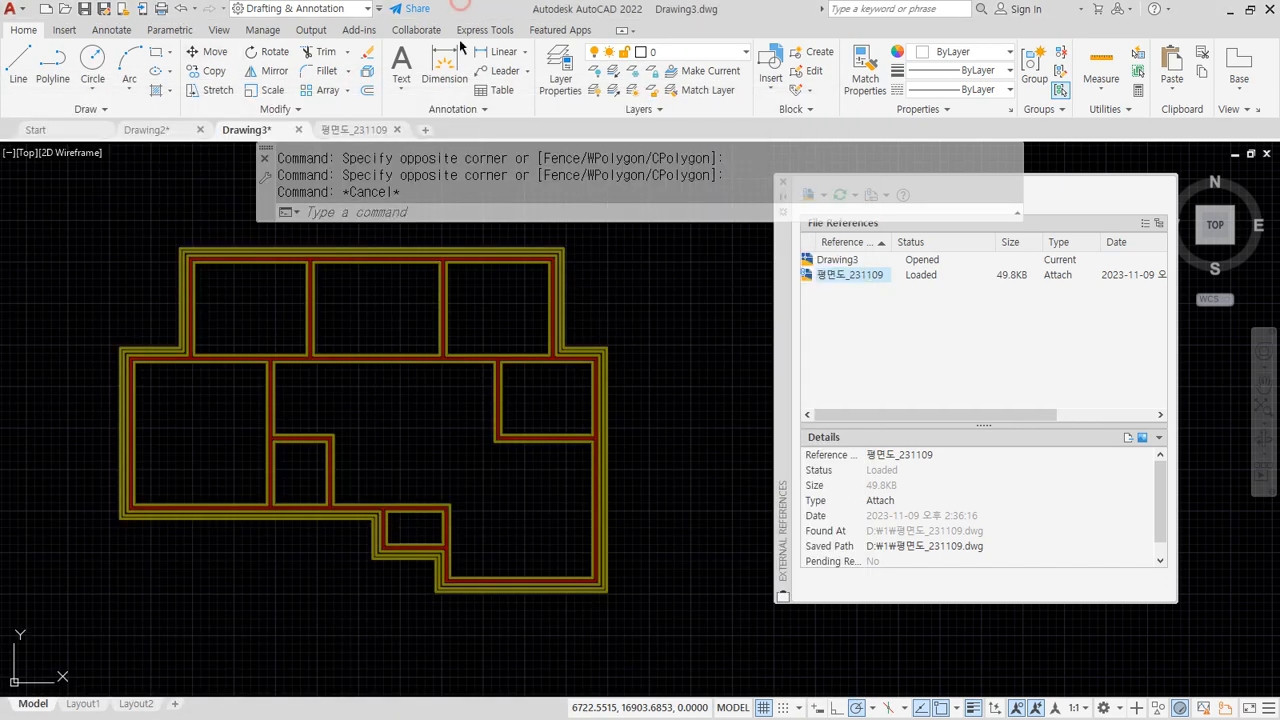
pyautogui.click(380, 131)
pyautogui.click(397, 130)
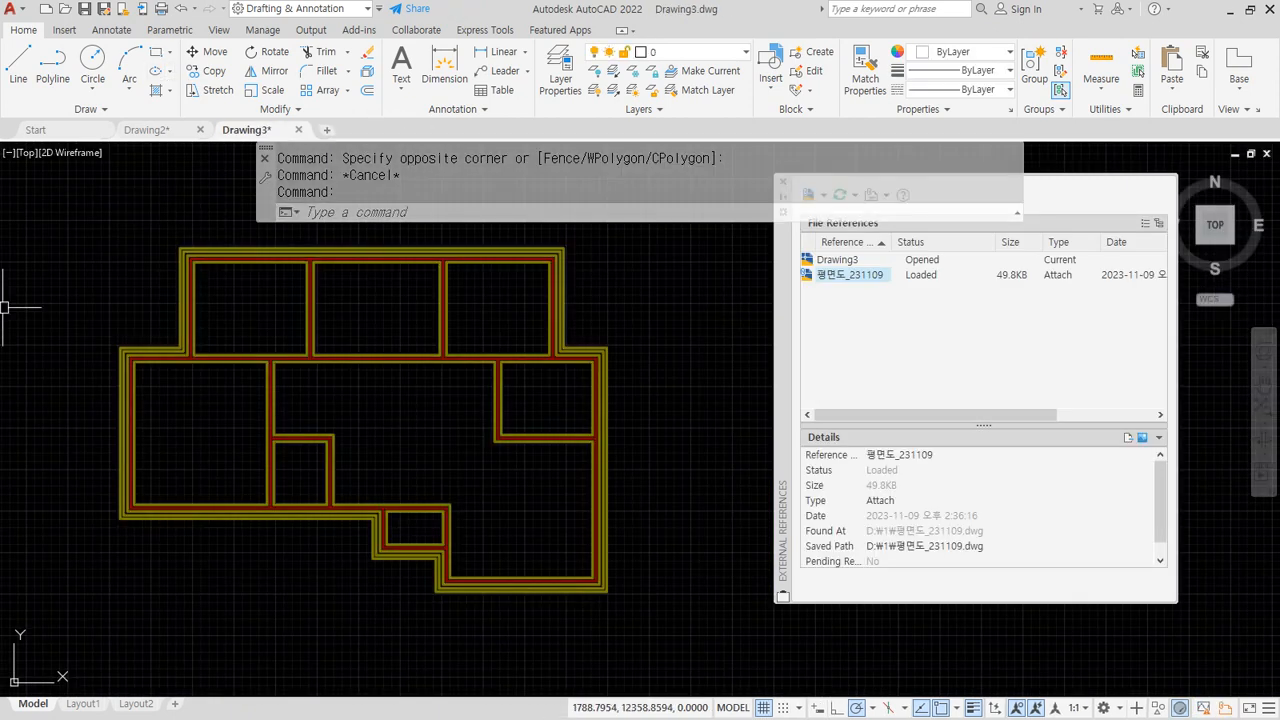
# Step: Switch to File Explorer and cut 평면도_231109.dwg from the D:\1 folder
pyautogui.hotkey('alt', 'Tab')
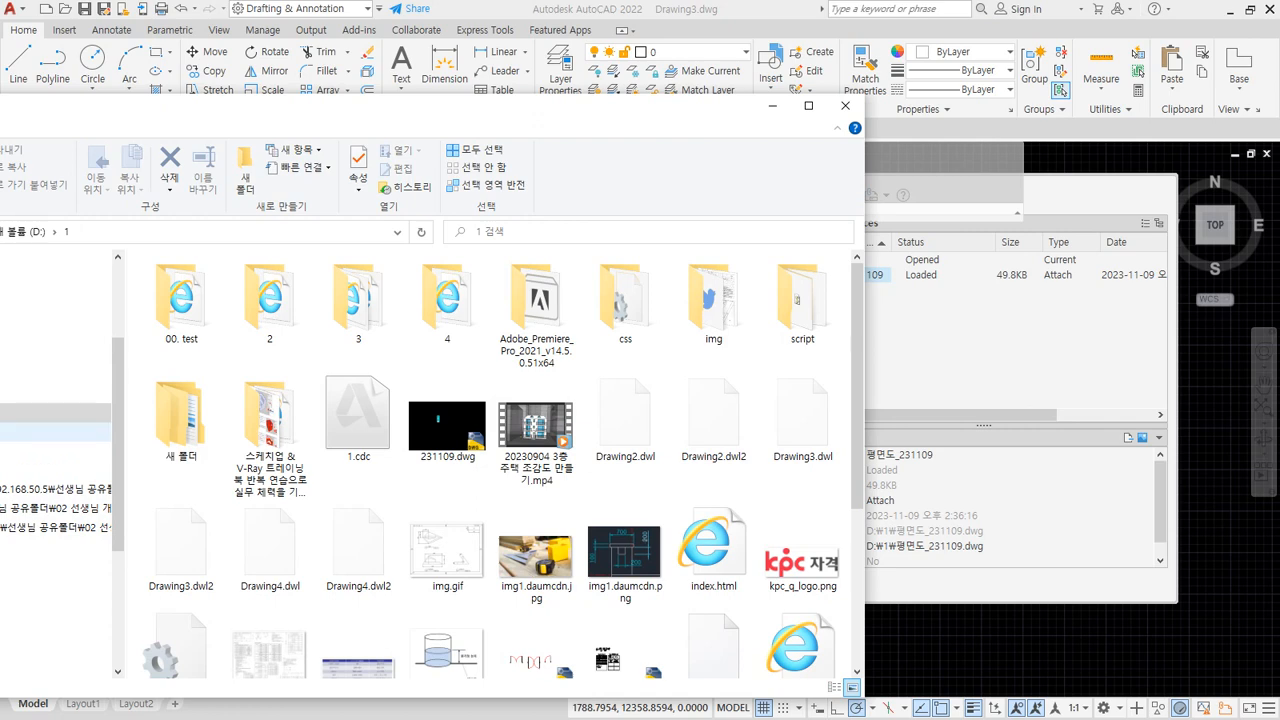
pyautogui.click(436, 302)
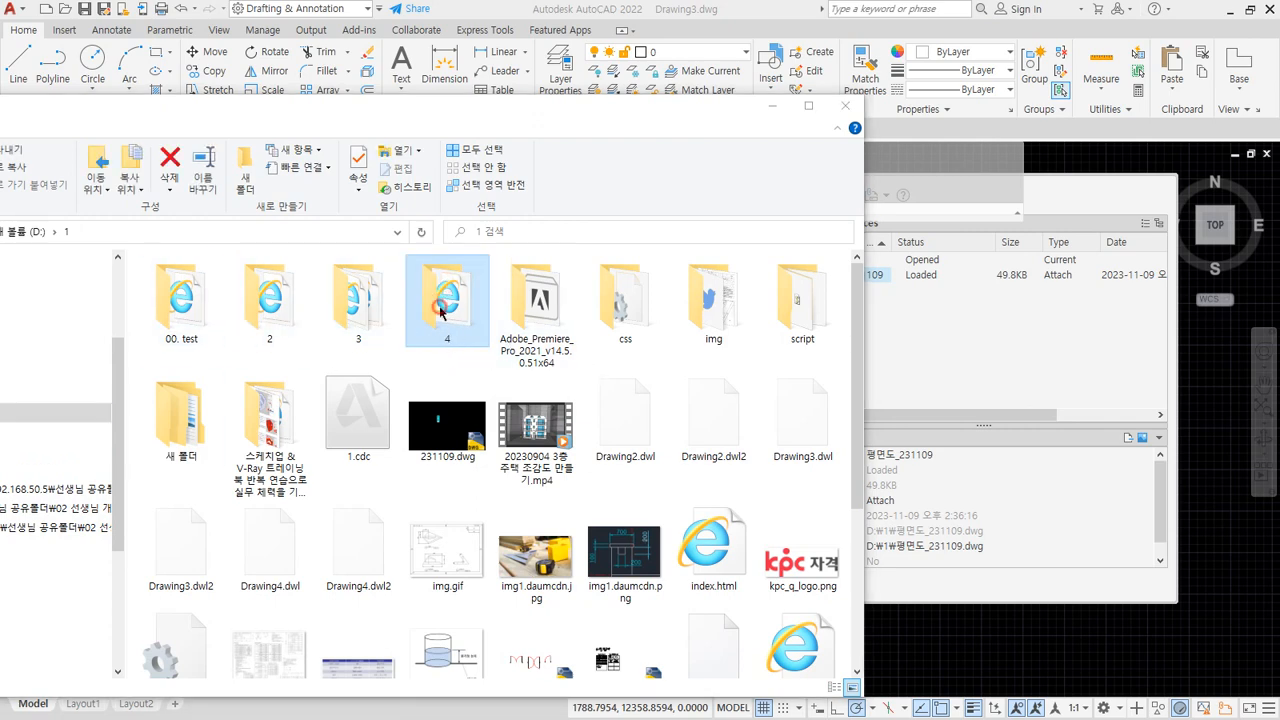
pyautogui.click(440, 308)
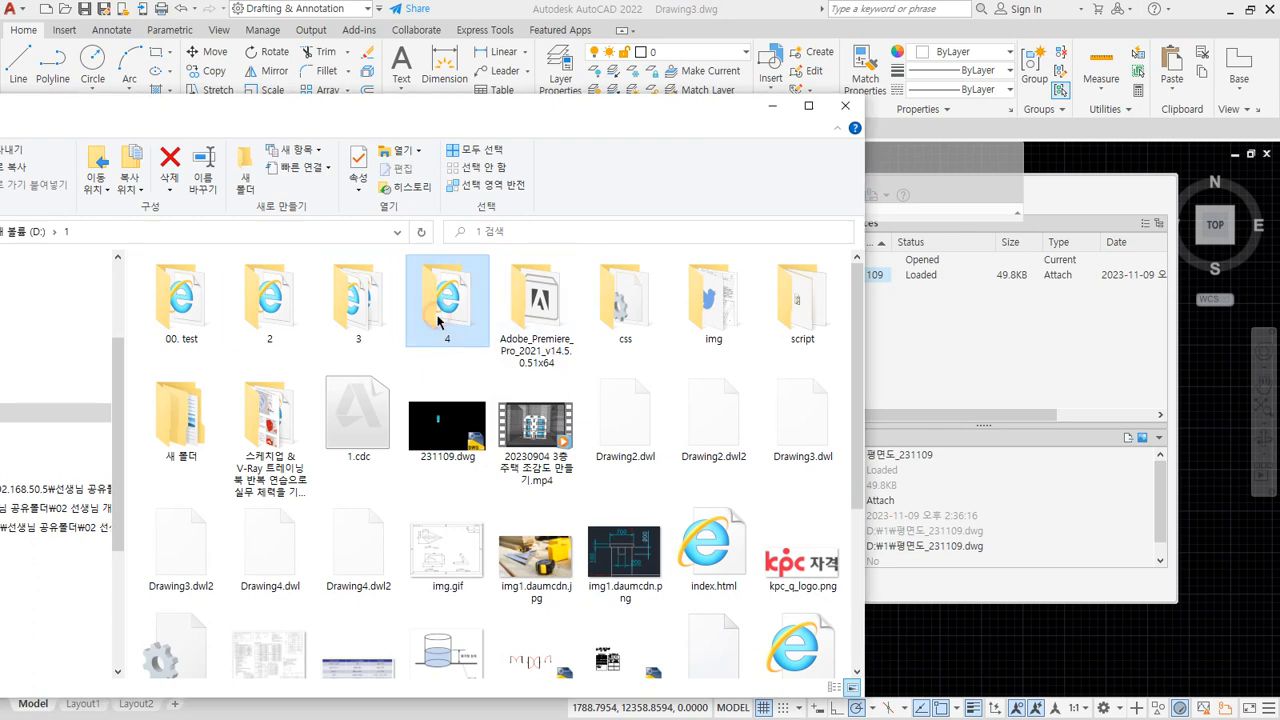
pyautogui.press('1')
pyautogui.scroll(-3, 443, 492)
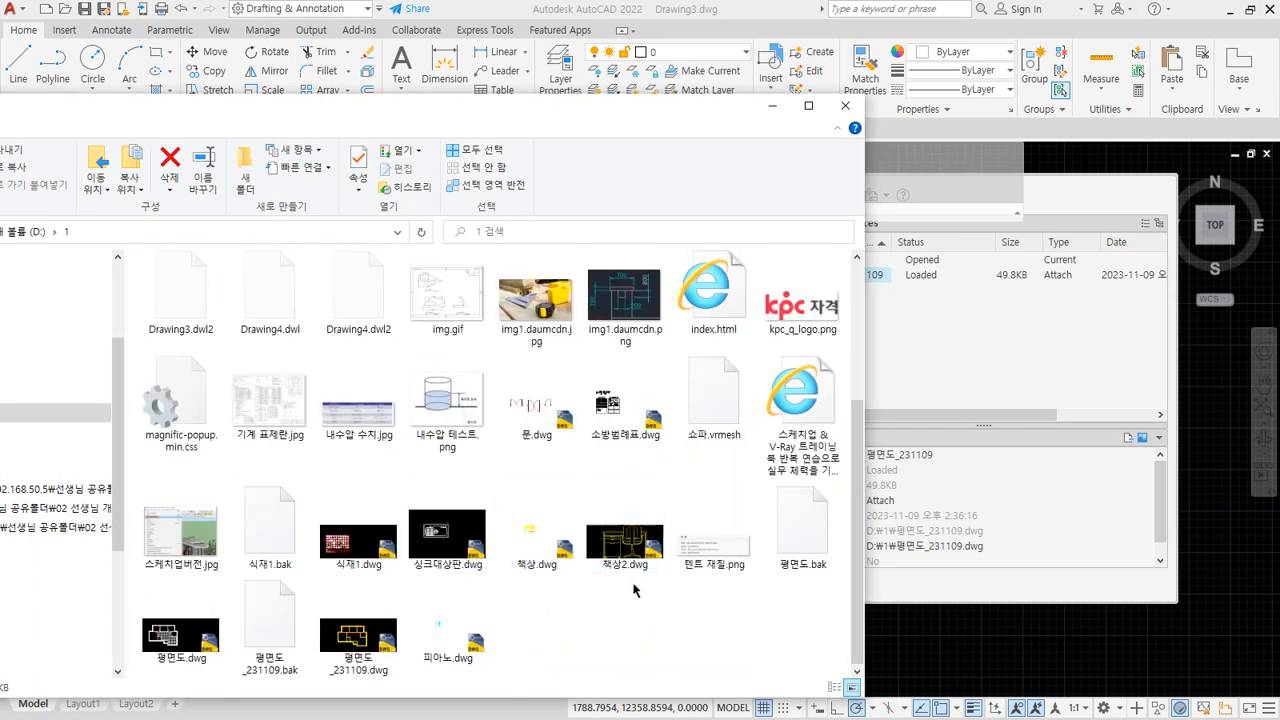
pyautogui.click(371, 676)
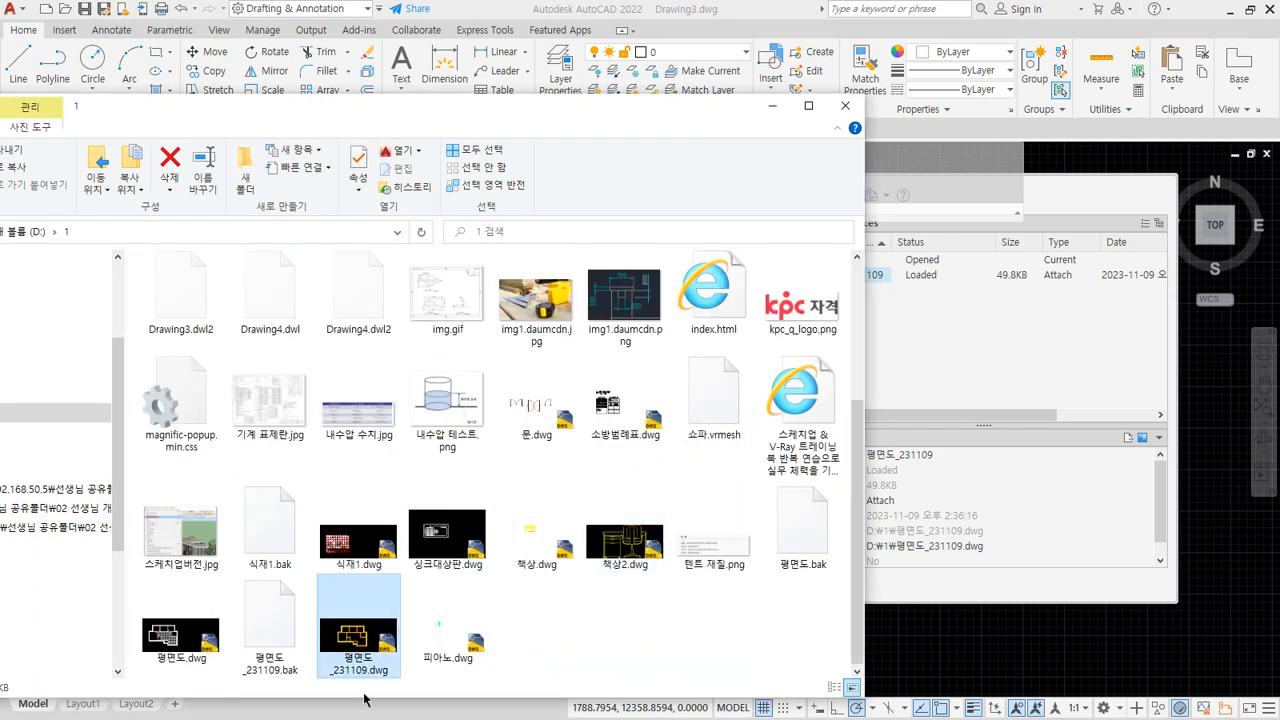
pyautogui.moveTo(366, 702)
pyautogui.mouseDown()
pyautogui.moveTo(305, 692)
pyautogui.moveTo(418, 604)
pyautogui.moveTo(410, 684)
pyautogui.mouseUp()
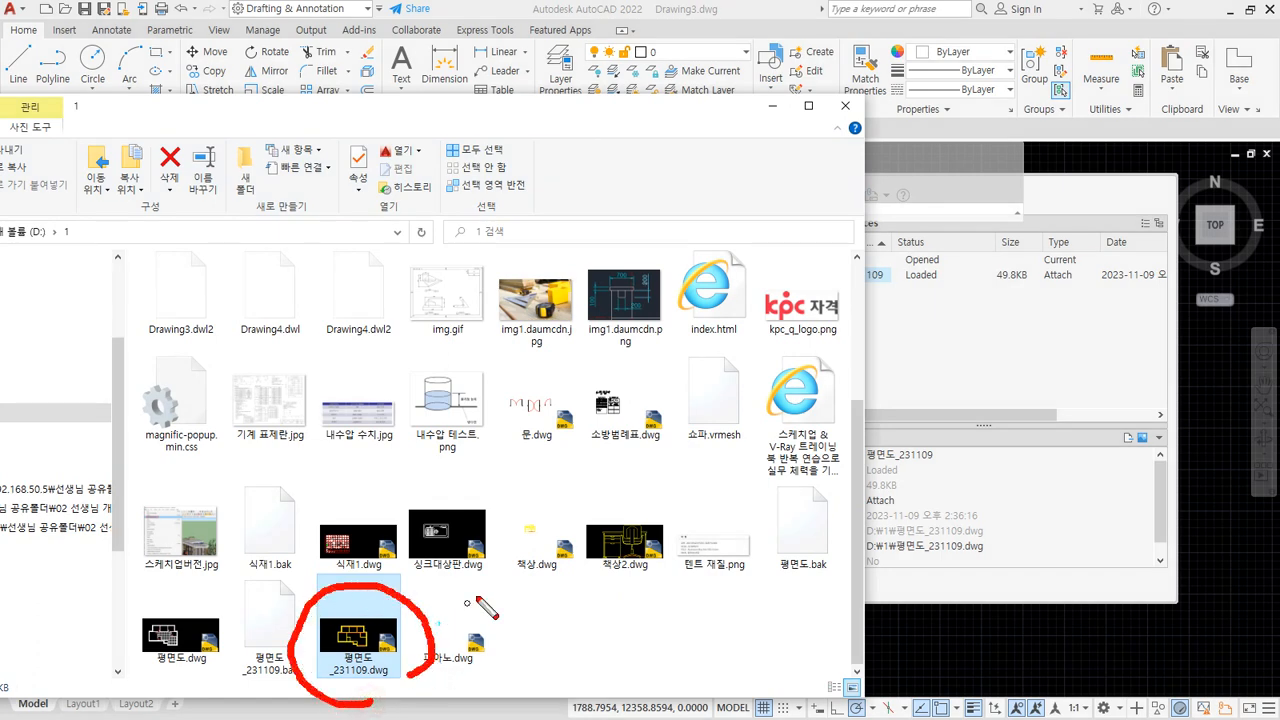
pyautogui.moveTo(472, 595)
pyautogui.mouseDown()
pyautogui.moveTo(426, 616)
pyautogui.moveTo(450, 634)
pyautogui.mouseUp()
pyautogui.press('Escape')
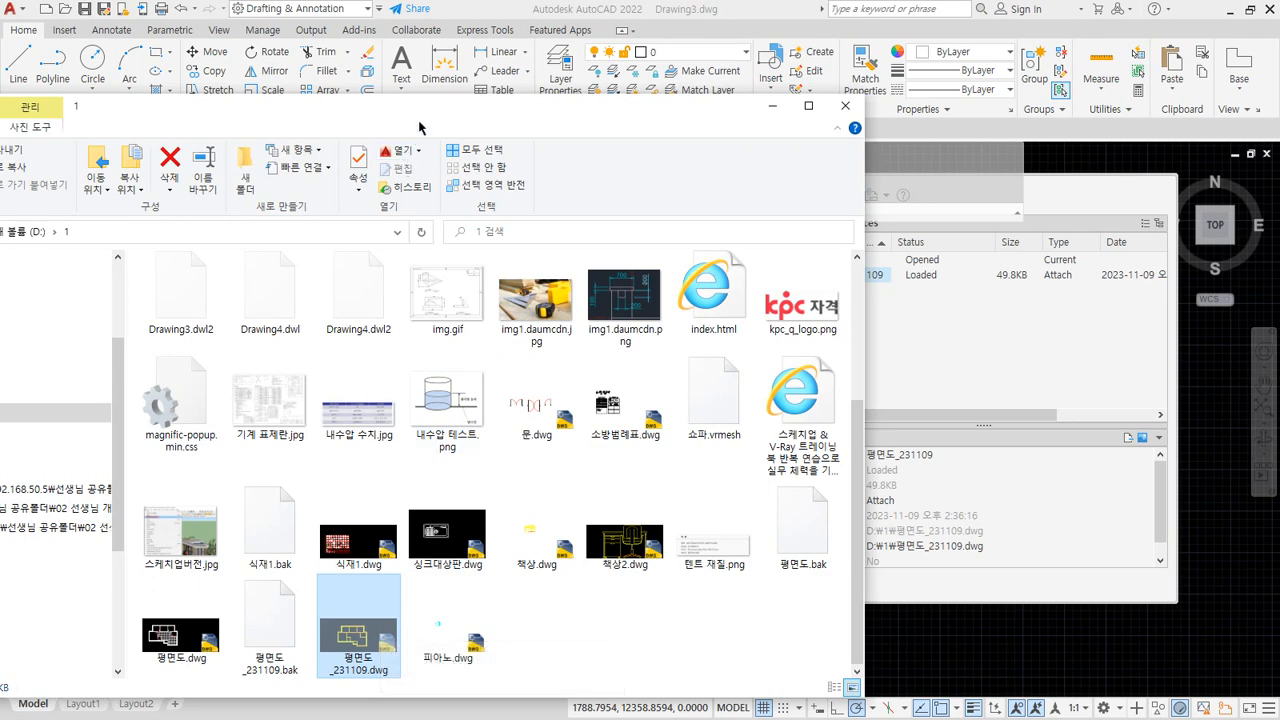
# Step: Create a folder named 2 on drive D: and paste the cut 평면도_231109.dwg into it
pyautogui.moveTo(416, 122); pyautogui.dragTo(564, 116)
pyautogui.click(168, 224)
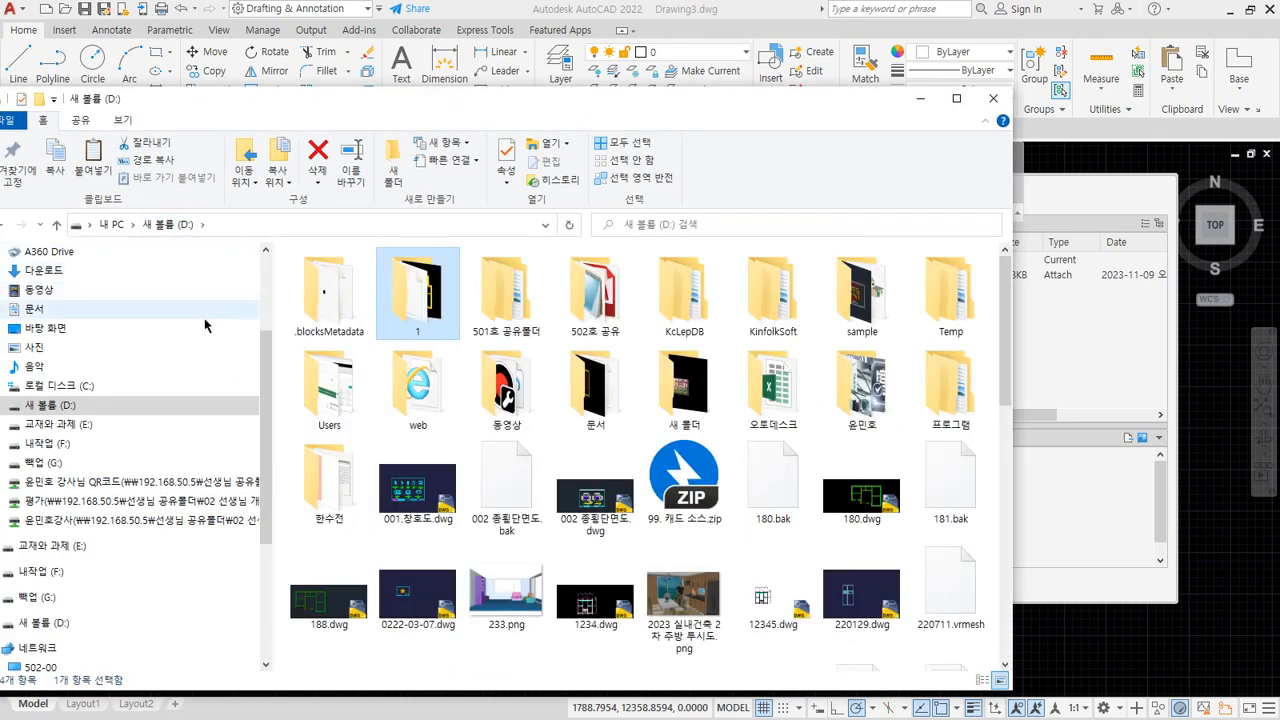
pyautogui.click(988, 540)
pyautogui.rightClick(985, 310)
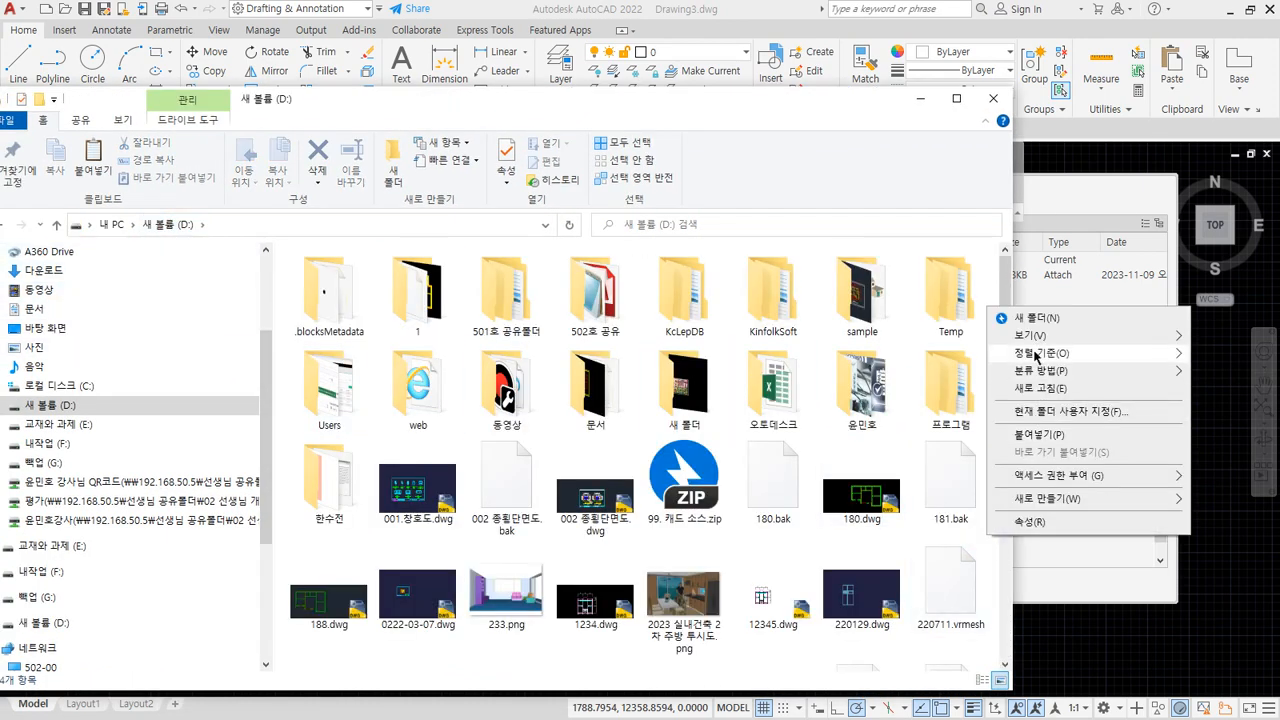
pyautogui.click(1027, 317)
pyautogui.write('2')
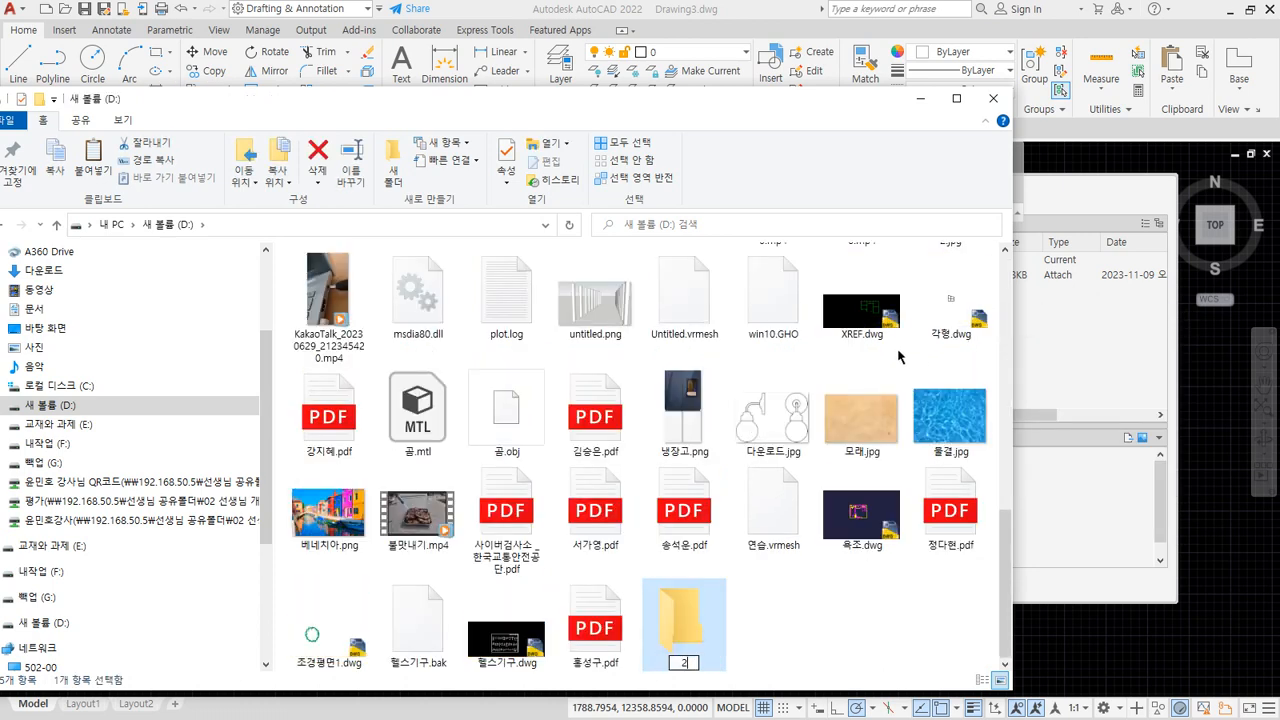
pyautogui.press('Return')
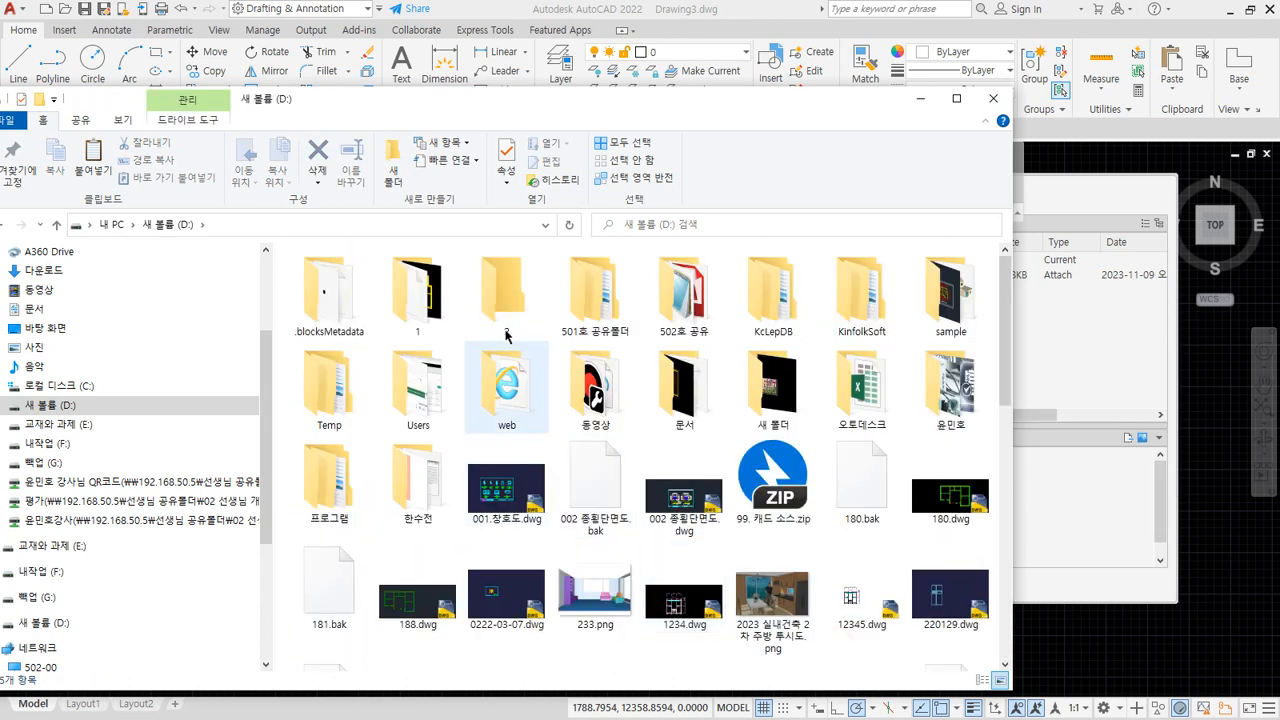
pyautogui.doubleClick(505, 300)
pyautogui.hotkey('ctrl', 'v')
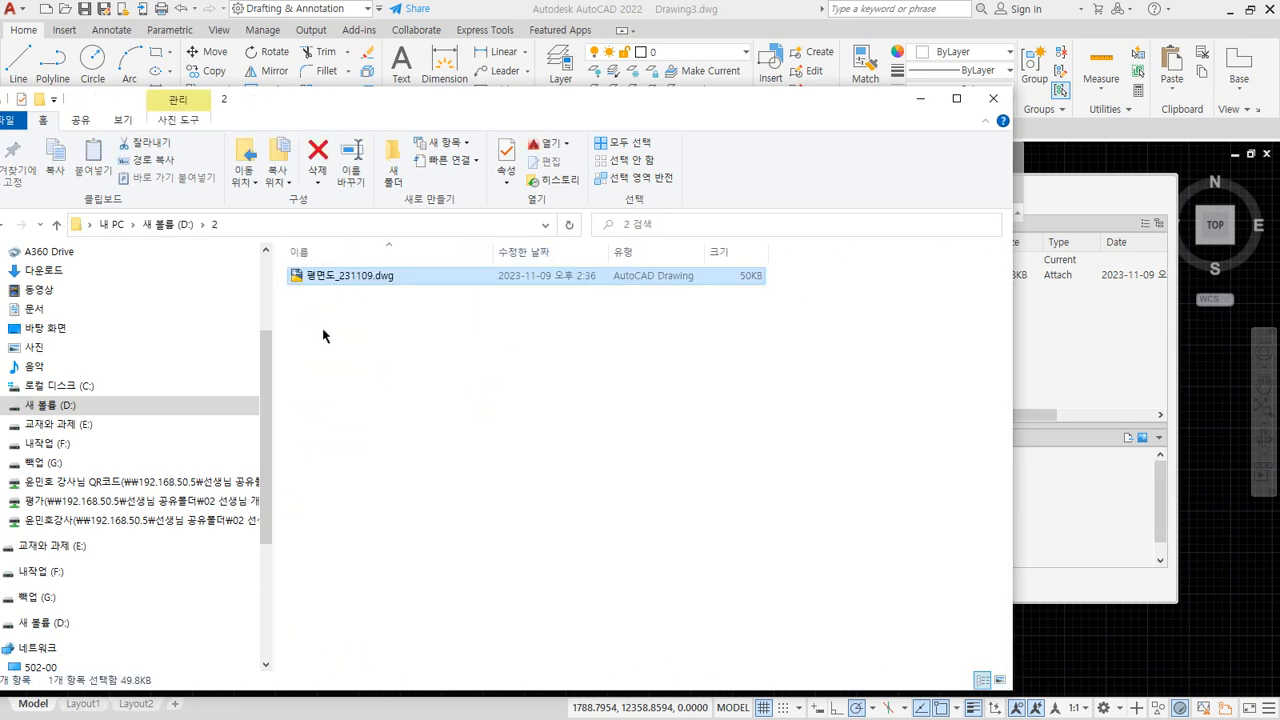
# Step: Switch to AutoCAD and close Drawing3, saving it as xref_231109 in folder 1
pyautogui.click(524, 4)
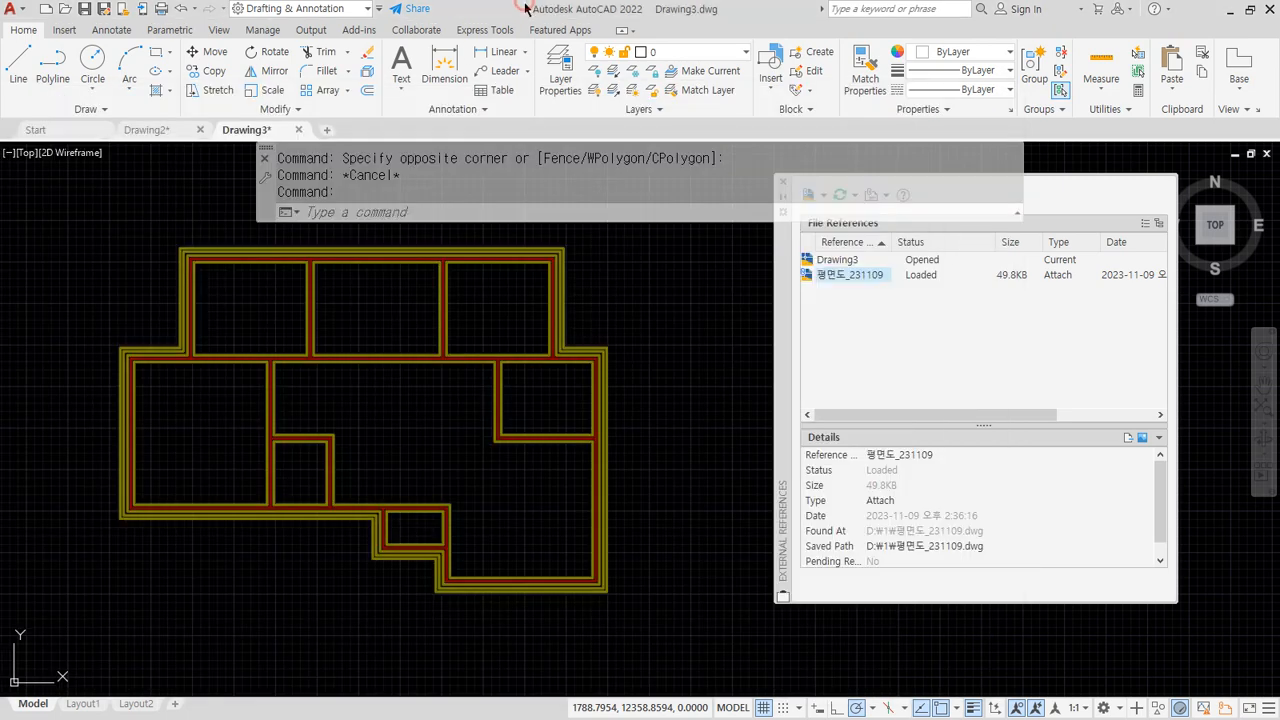
pyautogui.click(299, 130)
pyautogui.click(580, 403)
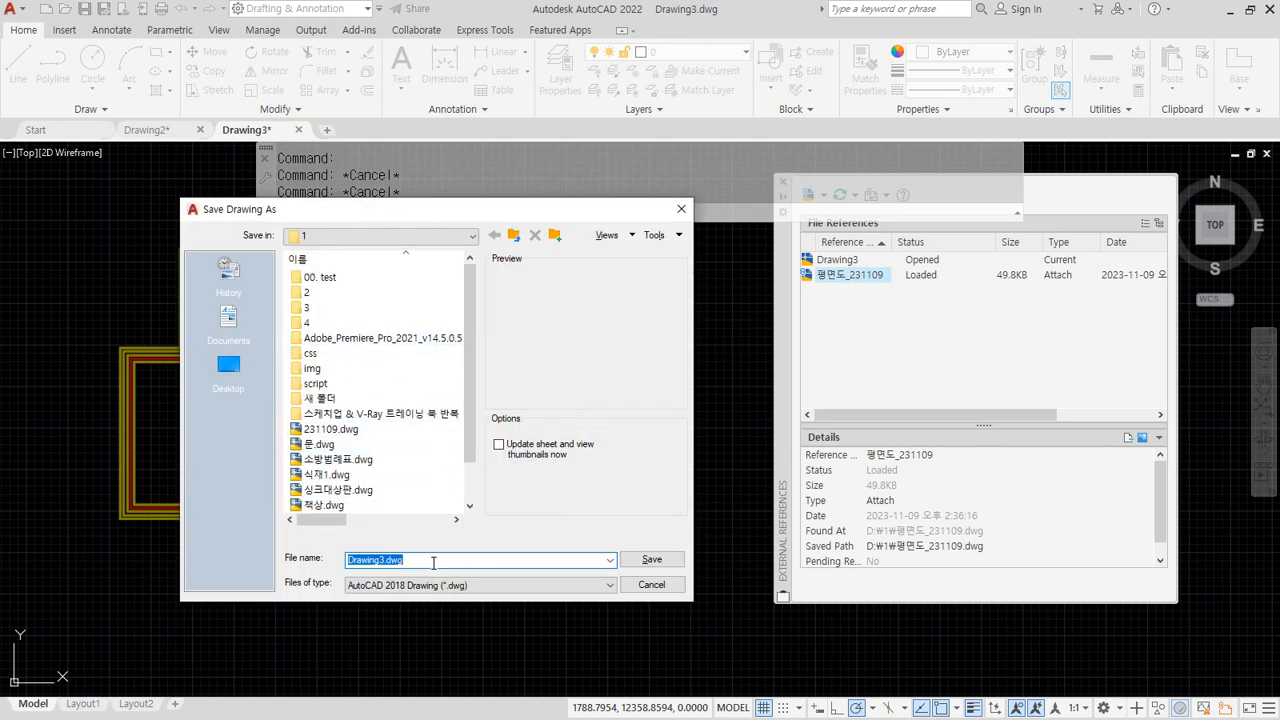
pyautogui.click(372, 560)
pyautogui.doubleClick(372, 560)
pyautogui.write('xref_231109')
pyautogui.press('Return')
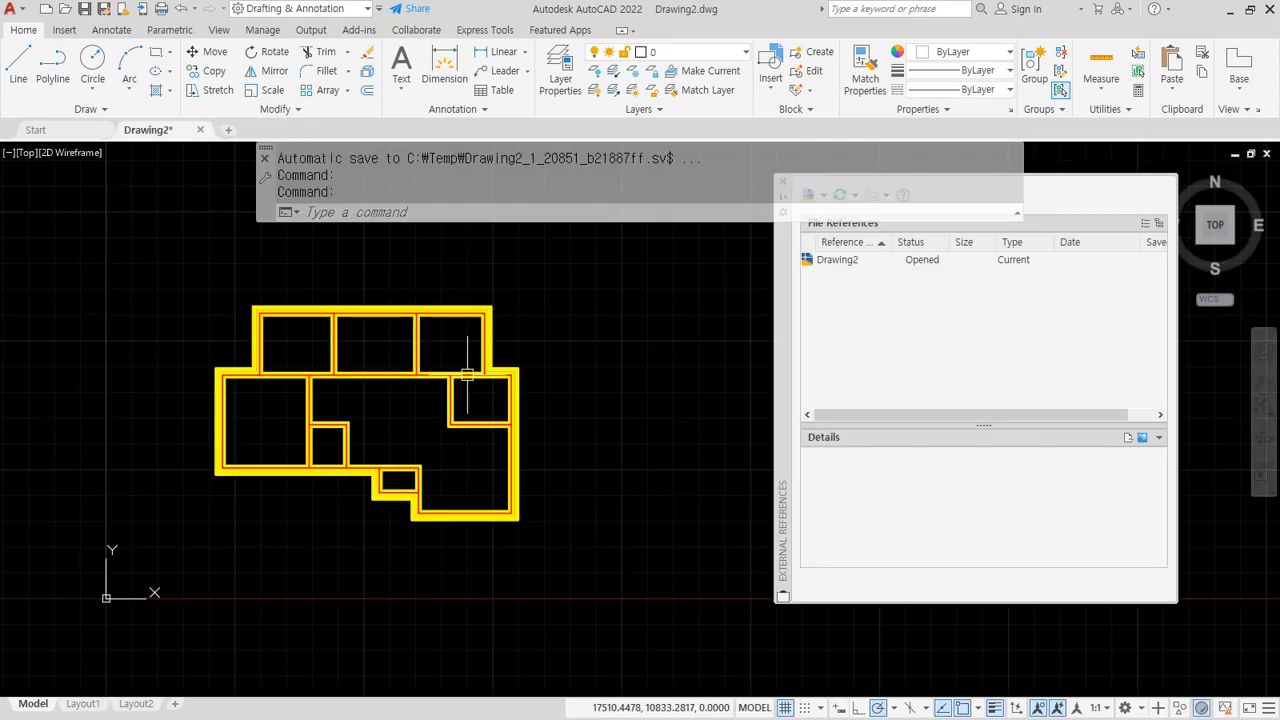
# Step: Save Drawing2 as insert_231109 in folder 1 and close it
pyautogui.hotkey('ctrl', 's')
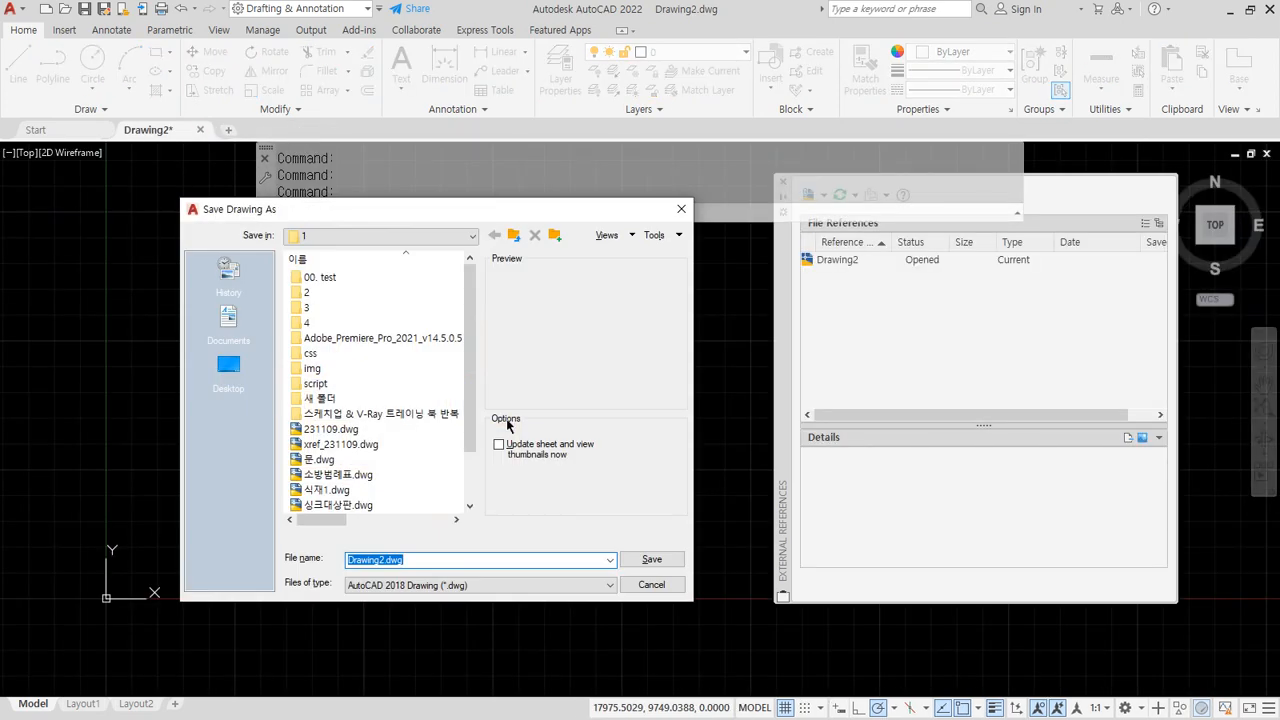
pyautogui.write('insert_231109')
pyautogui.press('Return')
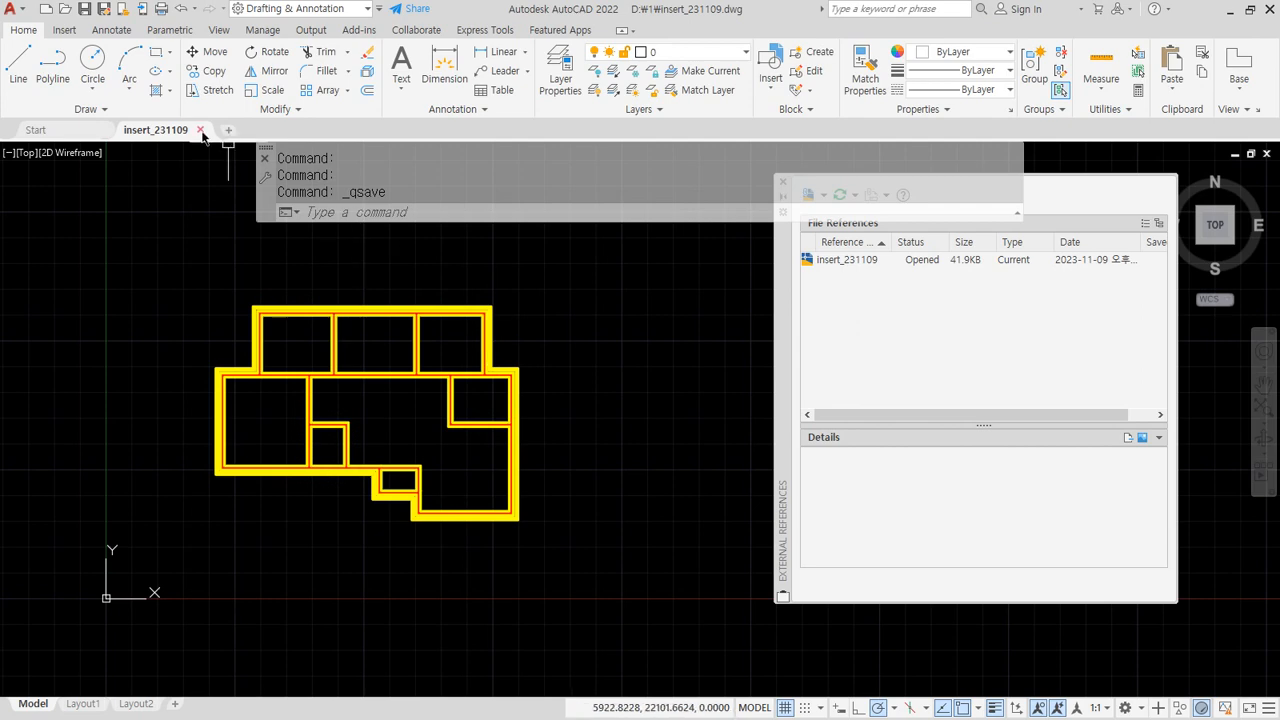
pyautogui.click(200, 130)
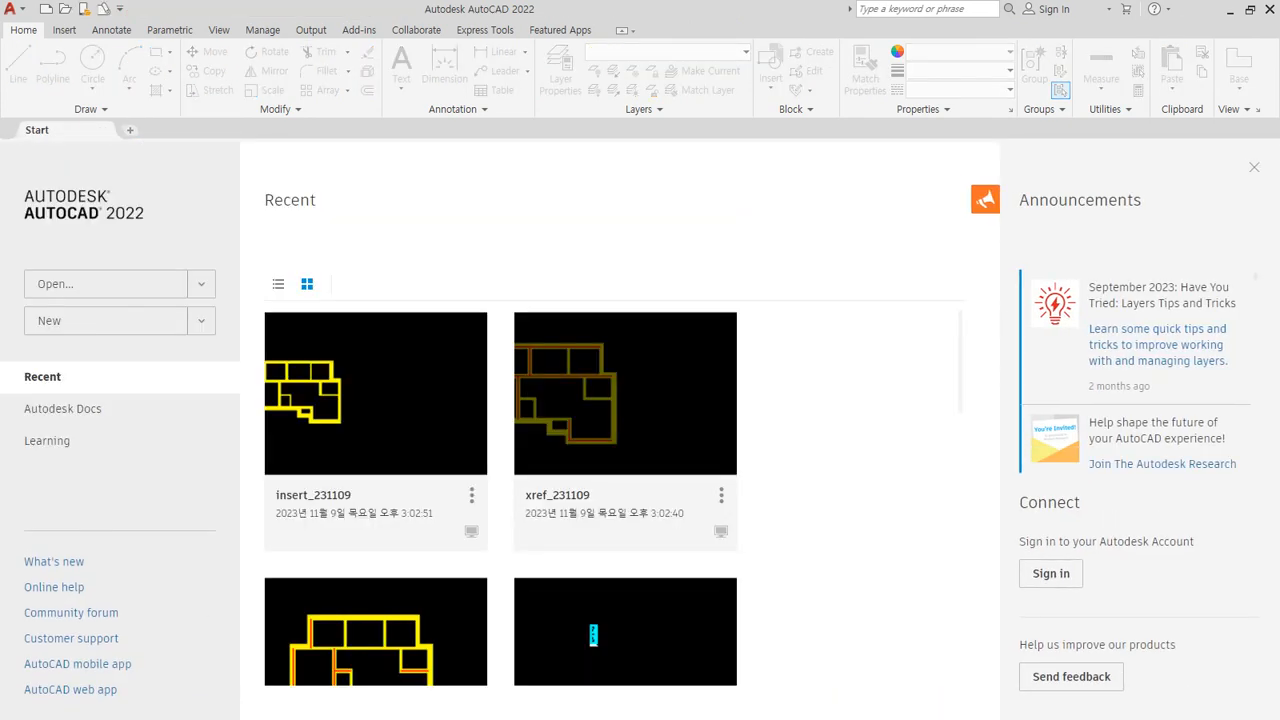
# Step: From D:\1 in File Explorer, open both insert_231109.dwg and xref_231109.dwg in AutoCAD
pyautogui.hotkey('alt', 'Tab')
pyautogui.click(480, 308)
pyautogui.hotkey('alt', 'Up')
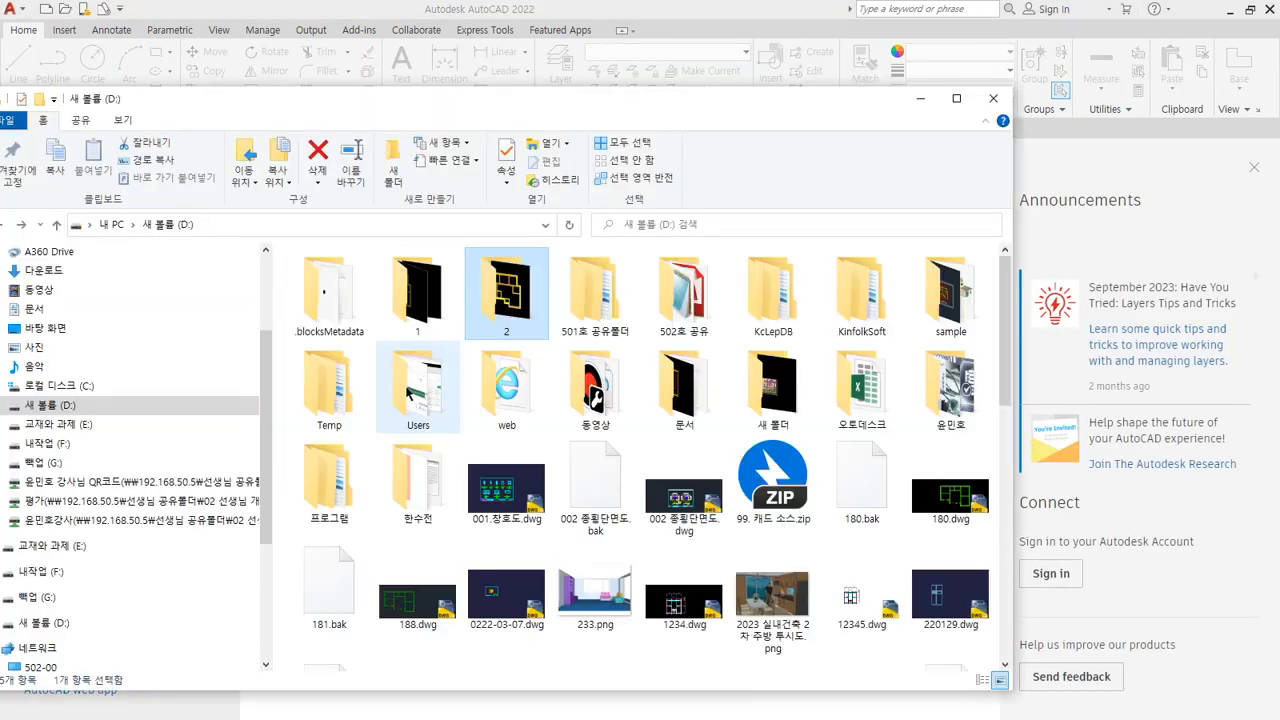
pyautogui.doubleClick(406, 300)
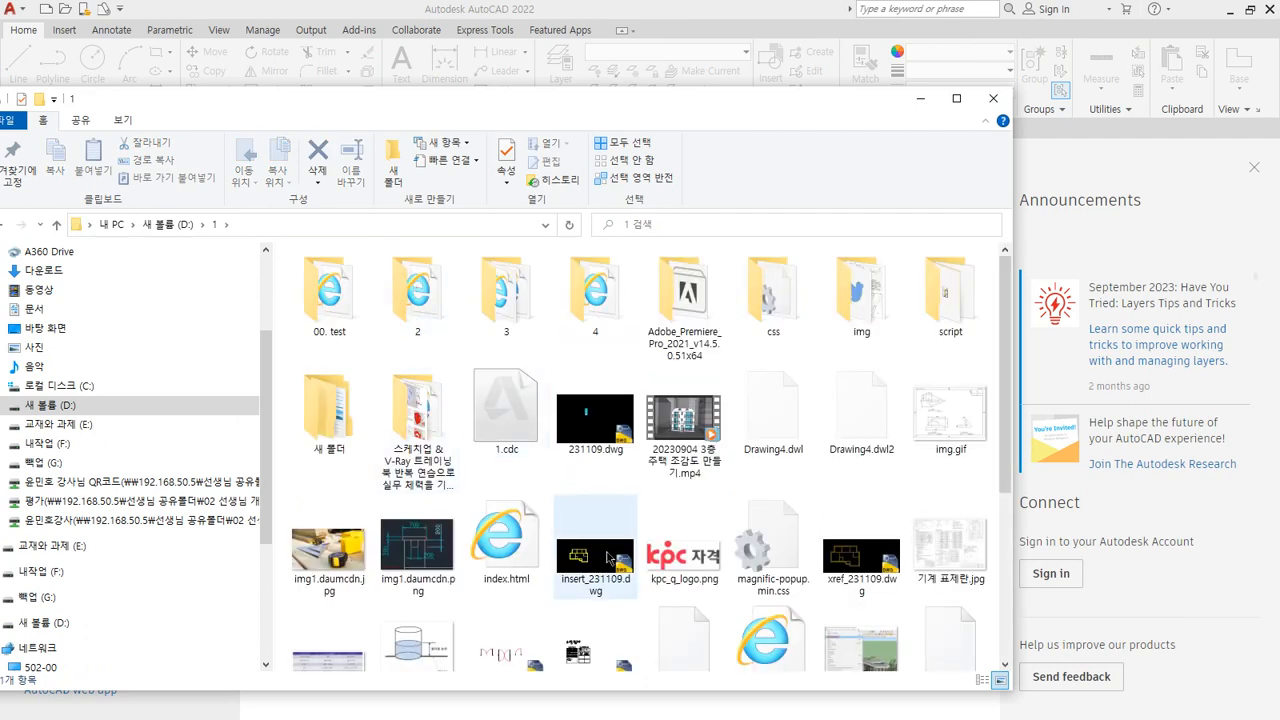
pyautogui.scroll(-3, 609, 555)
pyautogui.click(871, 312)
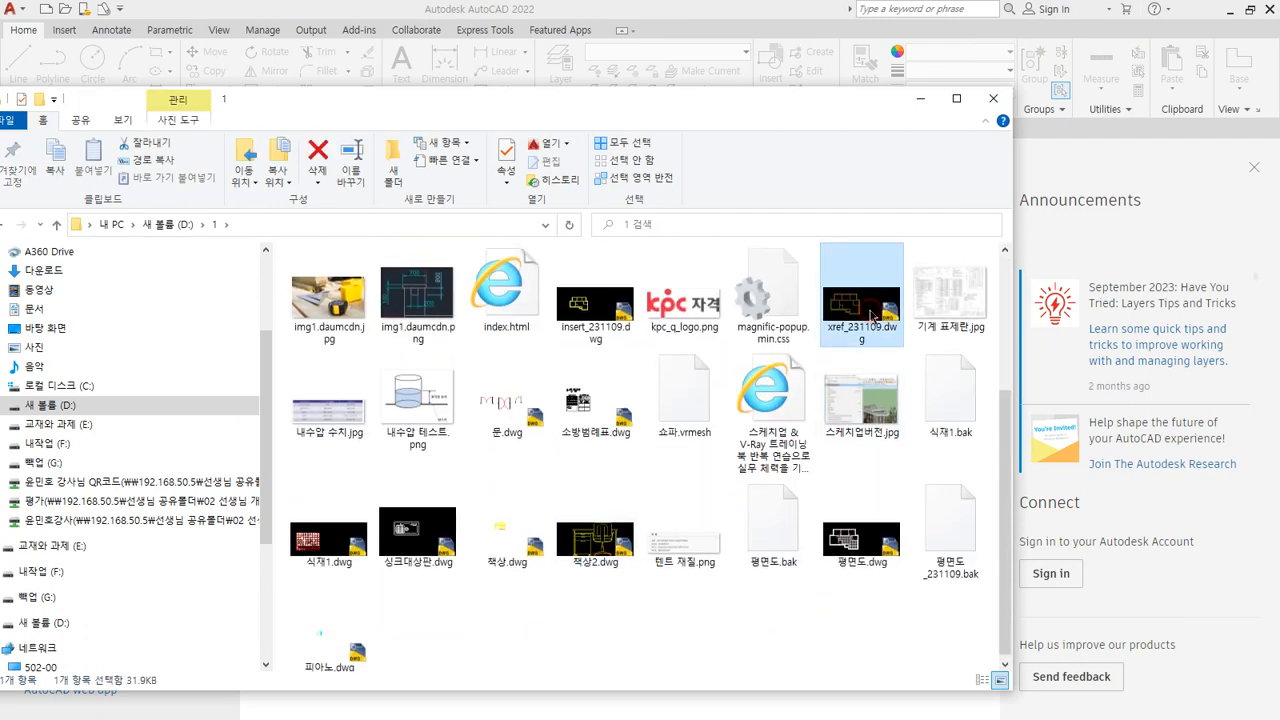
pyautogui.keyDown('ctrl'); pyautogui.click(599, 318); pyautogui.keyUp('ctrl')
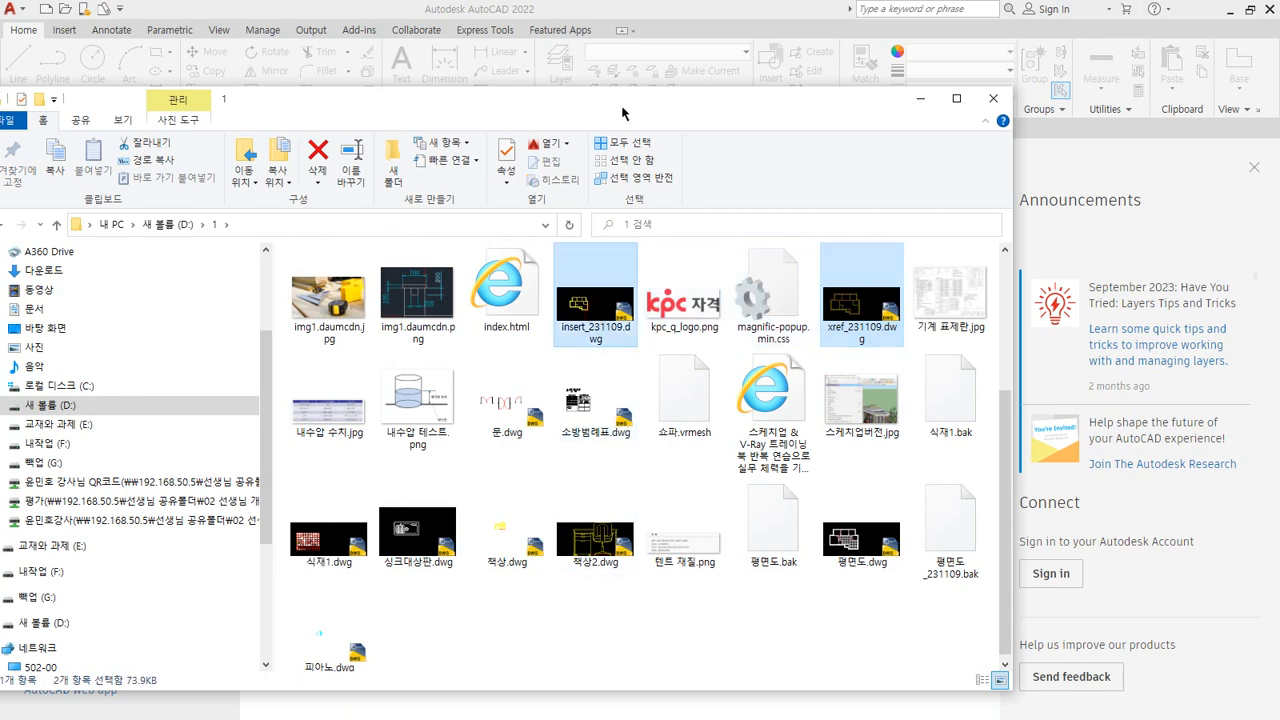
pyautogui.moveTo(637, 114); pyautogui.dragTo(646, 221)
pyautogui.moveTo(589, 420); pyautogui.dragTo(424, 12)
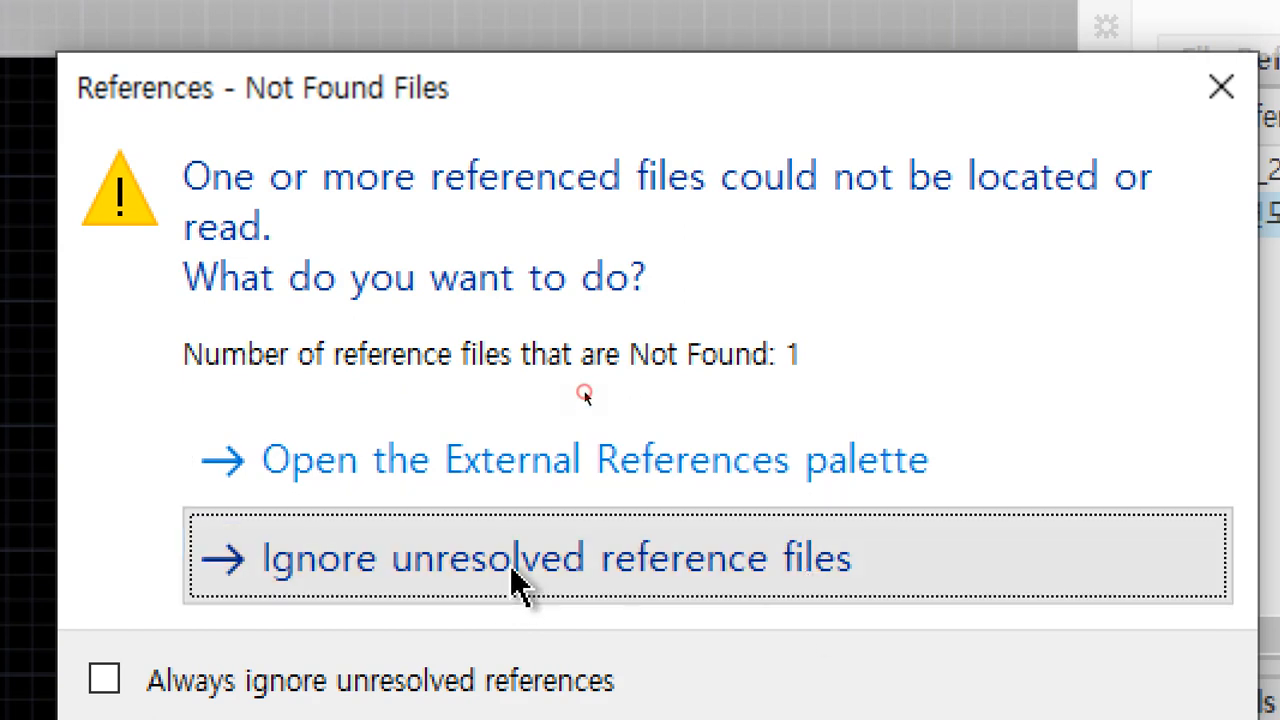
# Step: Ignore the unresolved reference files and finish opening xref_231109
pyautogui.click(512, 583)
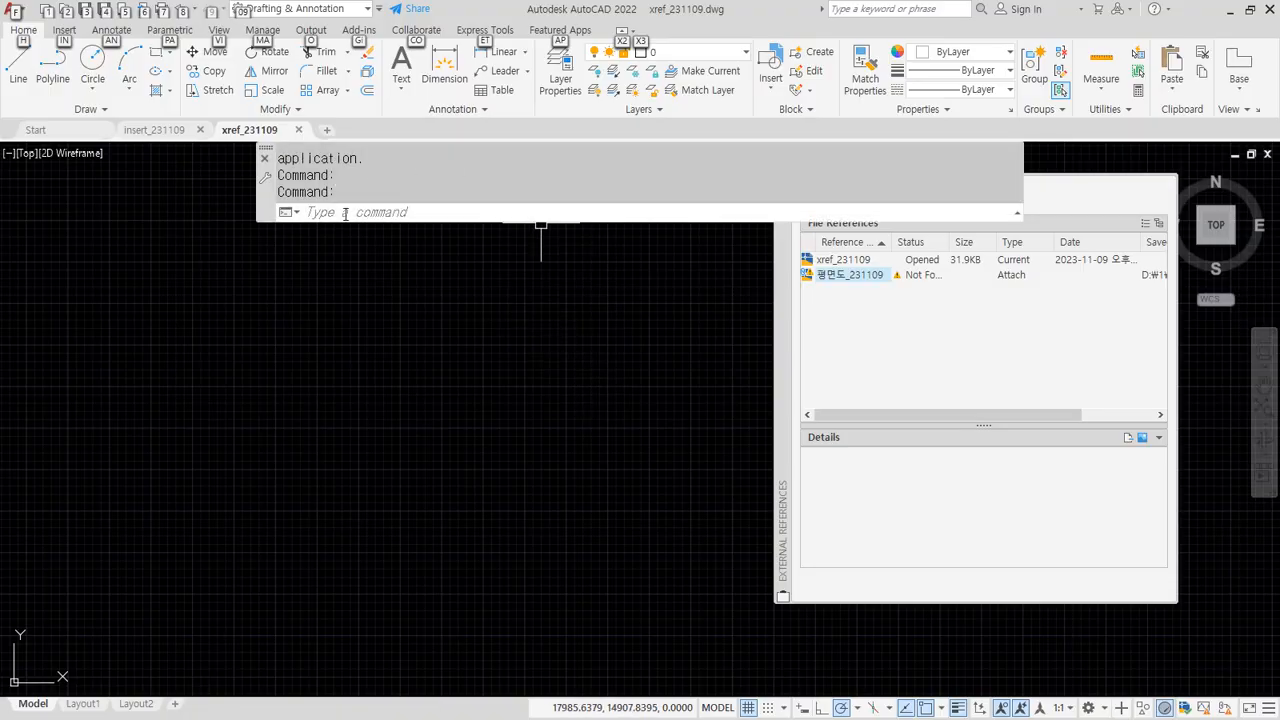
pyautogui.click(480, 335)
pyautogui.click(340, 313)
# Step: Switch to the insert_231109 drawing and check whether its inserted floor plan is still present
pyautogui.click(155, 130)
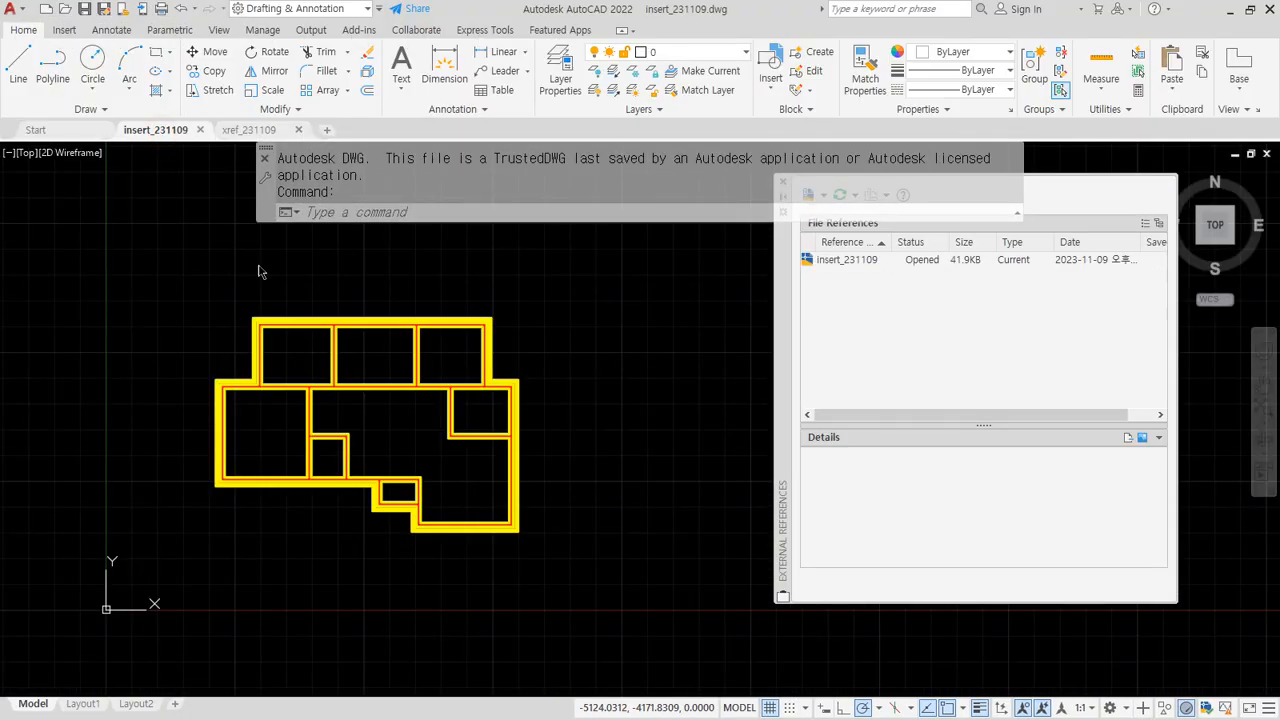
pyautogui.moveTo(333, 580)
pyautogui.mouseDown()
pyautogui.moveTo(262, 274)
pyautogui.moveTo(522, 524)
pyautogui.moveTo(381, 543)
pyautogui.mouseUp()
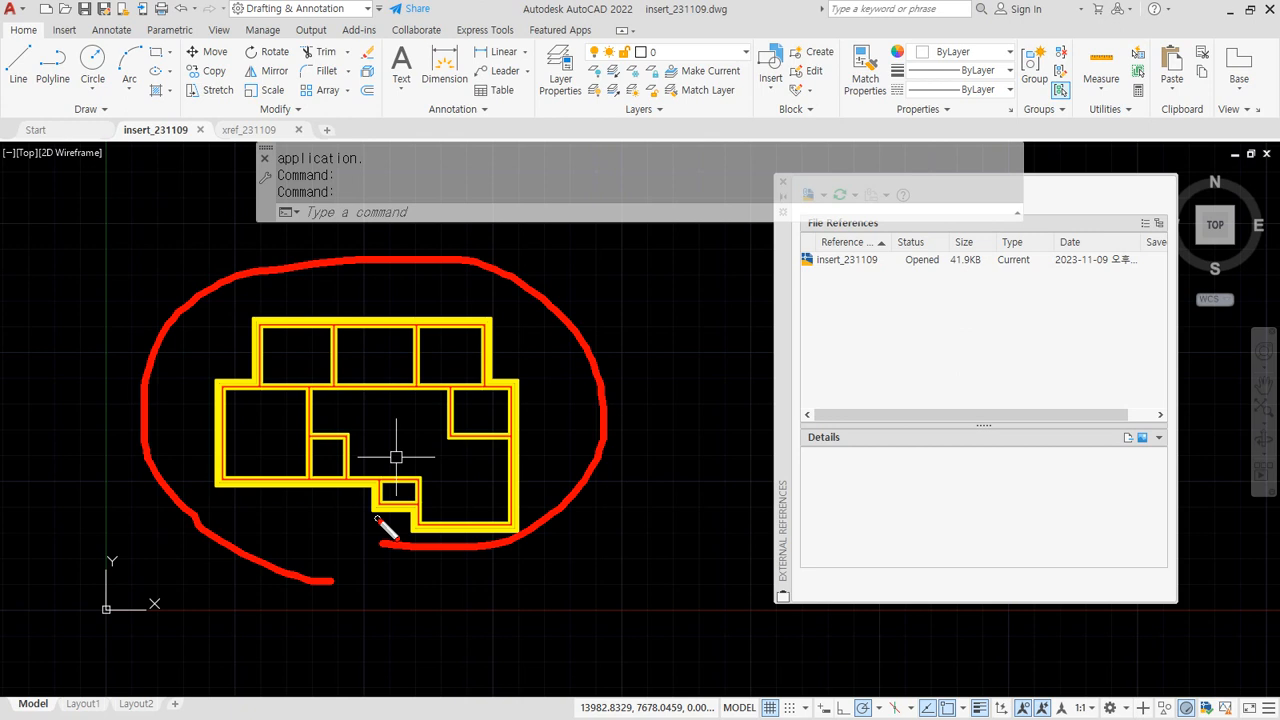
pyautogui.moveTo(361, 560); pyautogui.dragTo(434, 558)
pyautogui.moveTo(394, 596); pyautogui.dragTo(430, 597)
pyautogui.press('Escape')
# Step: Return to xref_231109 and examine the text drawn in place of the missing floor plan reference
pyautogui.click(254, 131)
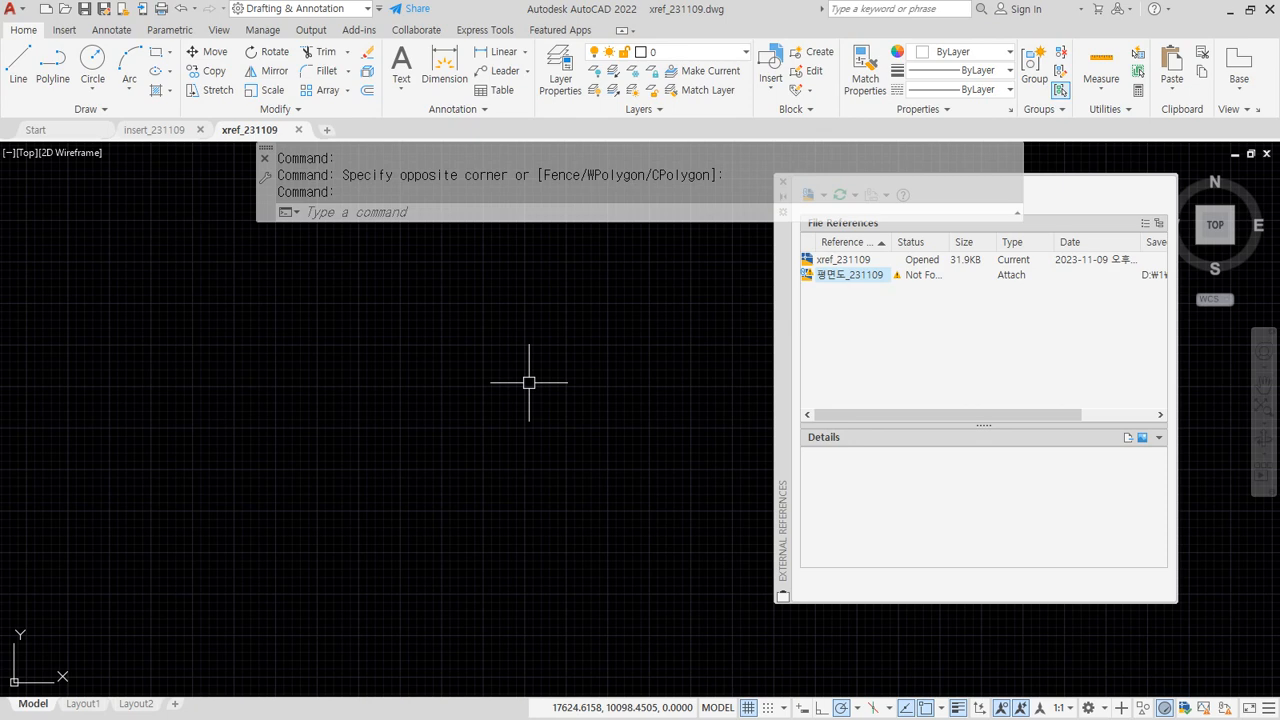
pyautogui.middleClick(243, 564)
pyautogui.middleClick(243, 564)
pyautogui.scroll(-1, 243, 564)
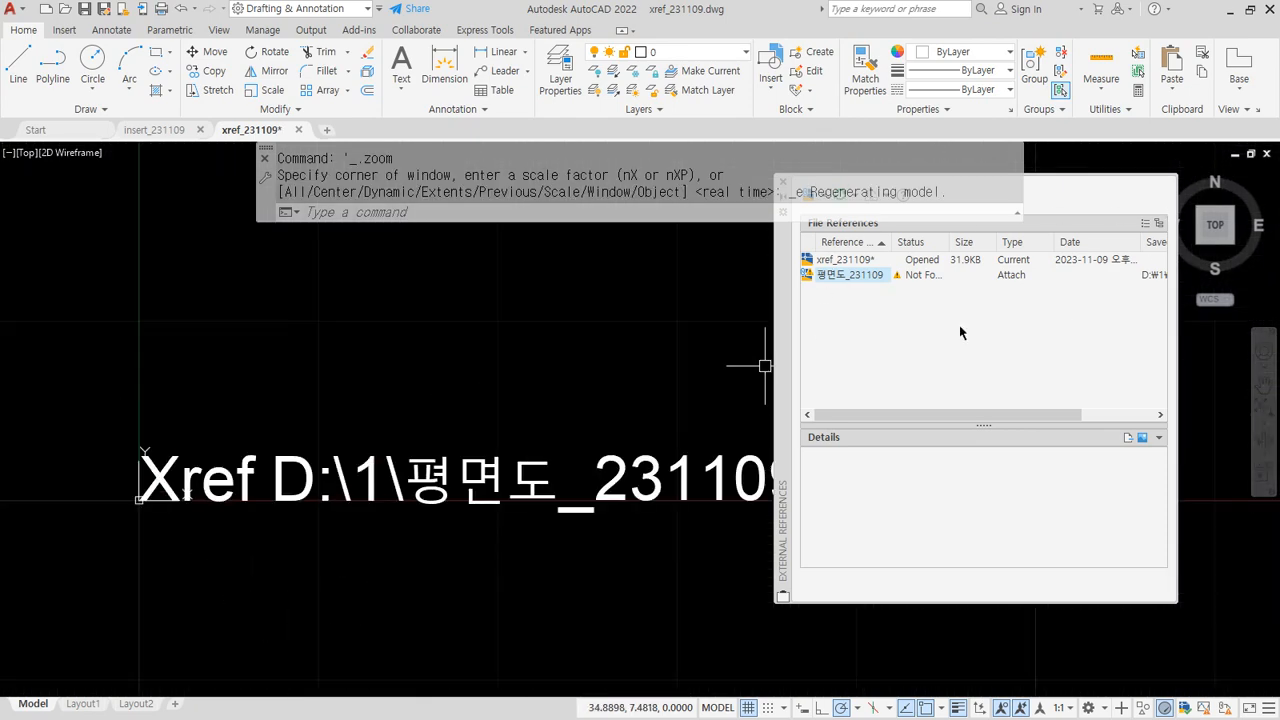
pyautogui.moveTo(783, 316)
pyautogui.mouseDown()
pyautogui.moveTo(966, 509)
pyautogui.moveTo(600, 600)
pyautogui.moveTo(491, 606)
pyautogui.mouseUp()
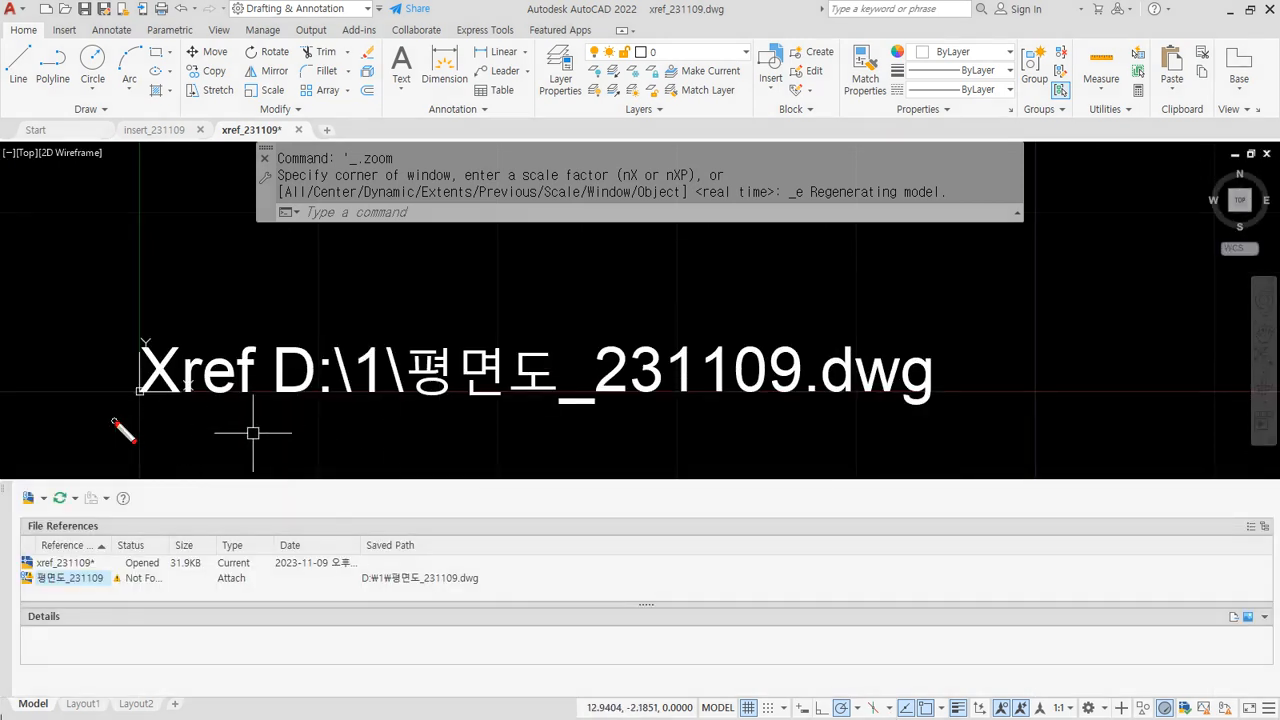
pyautogui.moveTo(112, 421)
pyautogui.mouseDown()
pyautogui.moveTo(971, 422)
pyautogui.moveTo(964, 405)
pyautogui.mouseUp()
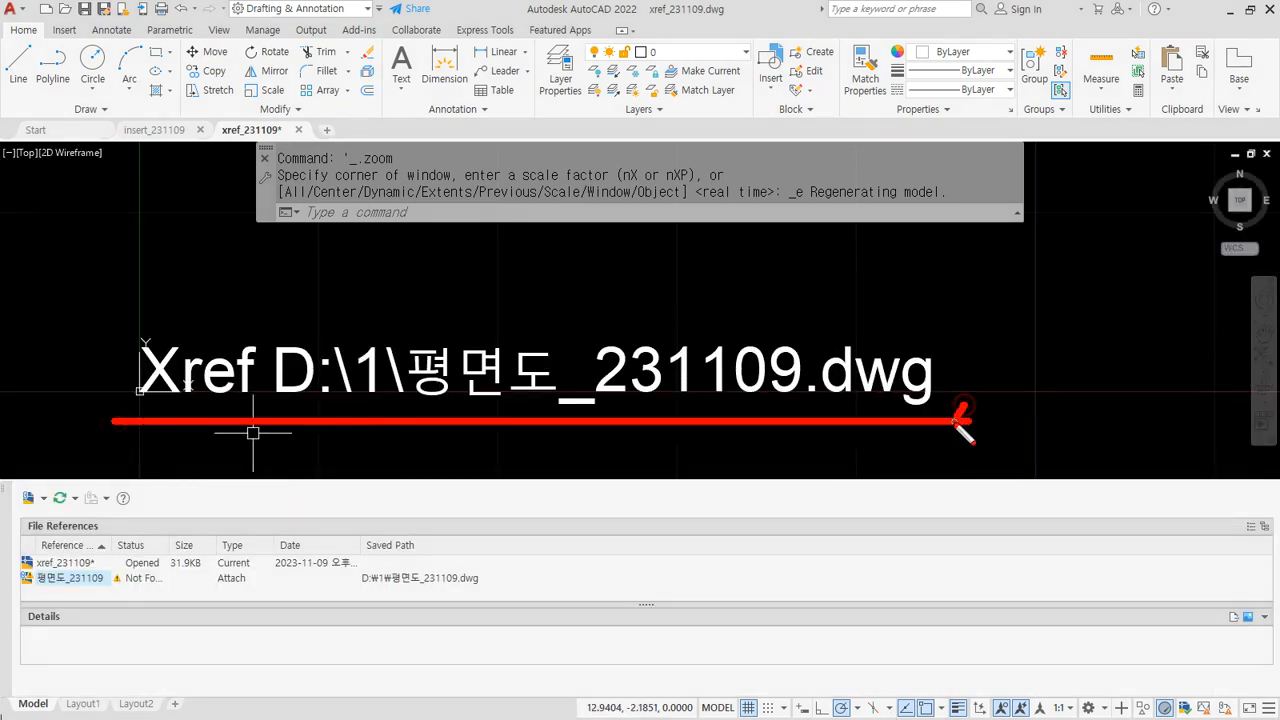
pyautogui.moveTo(114, 421); pyautogui.dragTo(103, 433)
pyautogui.moveTo(755, 417)
pyautogui.mouseDown()
pyautogui.moveTo(540, 418)
pyautogui.moveTo(410, 400)
pyautogui.moveTo(538, 322)
pyautogui.moveTo(858, 324)
pyautogui.moveTo(930, 400)
pyautogui.moveTo(468, 418)
pyautogui.moveTo(932, 420)
pyautogui.mouseUp()
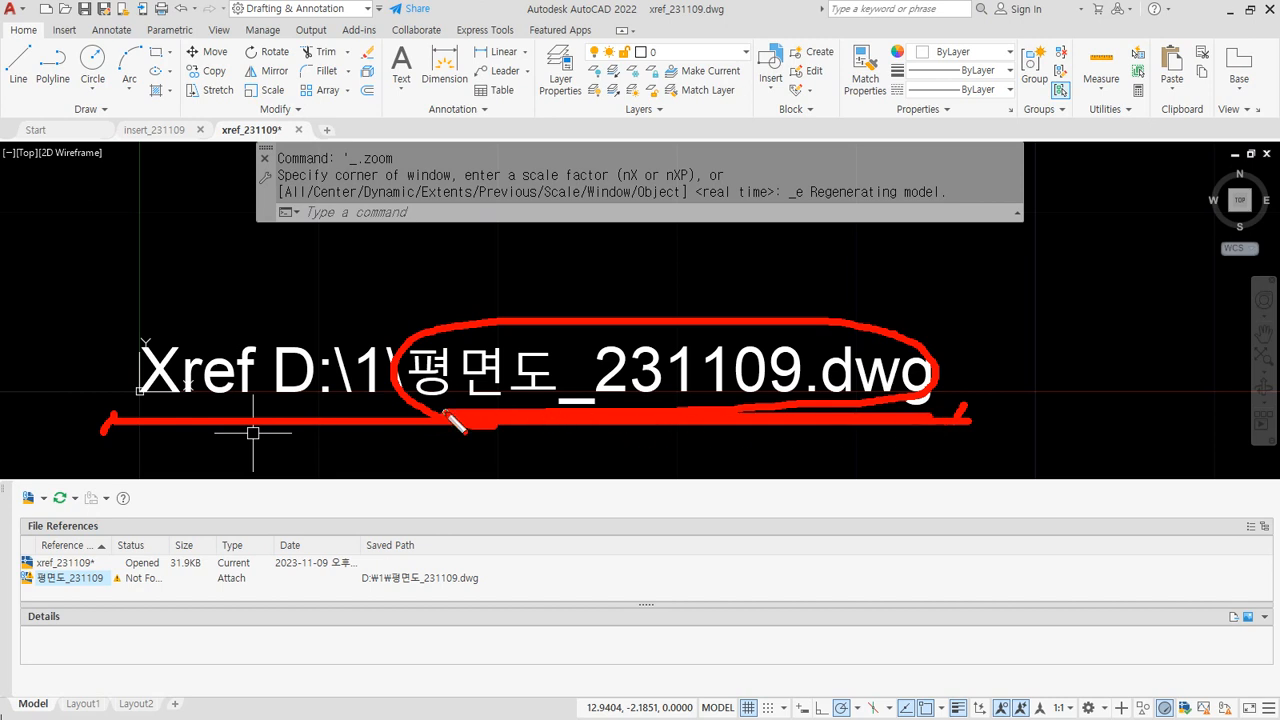
pyautogui.moveTo(736, 427); pyautogui.dragTo(966, 421)
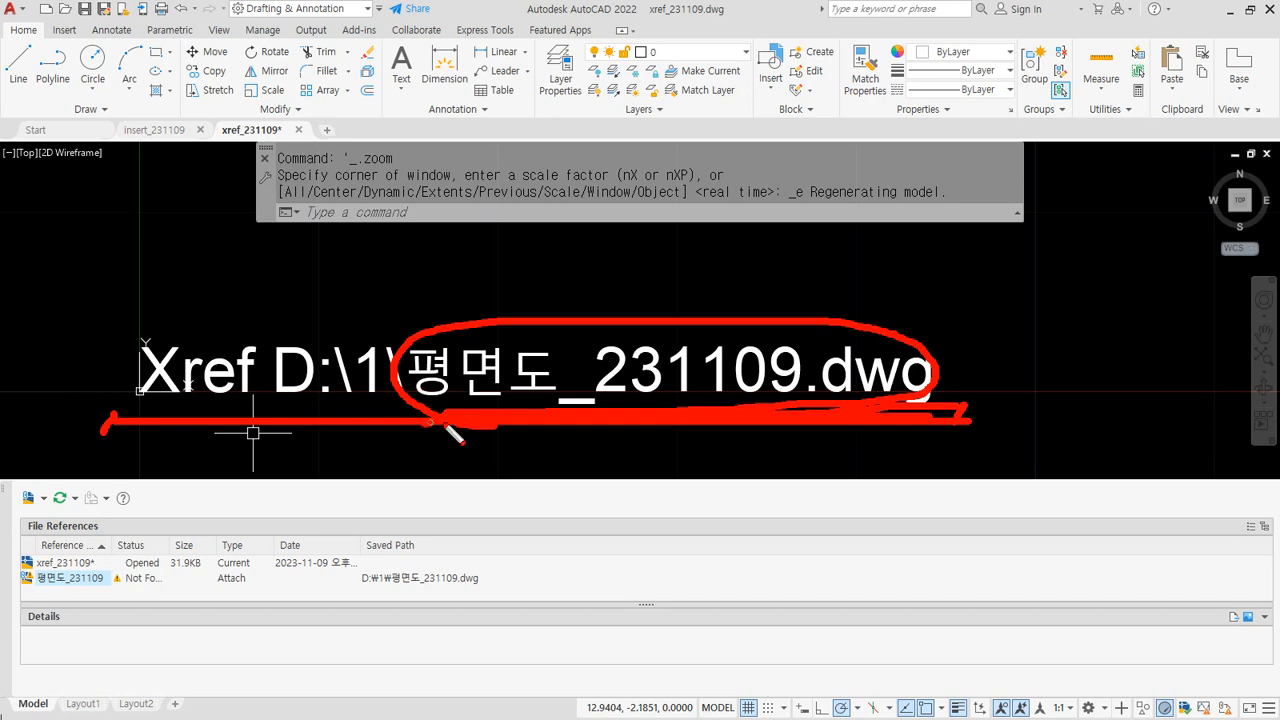
pyautogui.moveTo(447, 430); pyautogui.dragTo(922, 432)
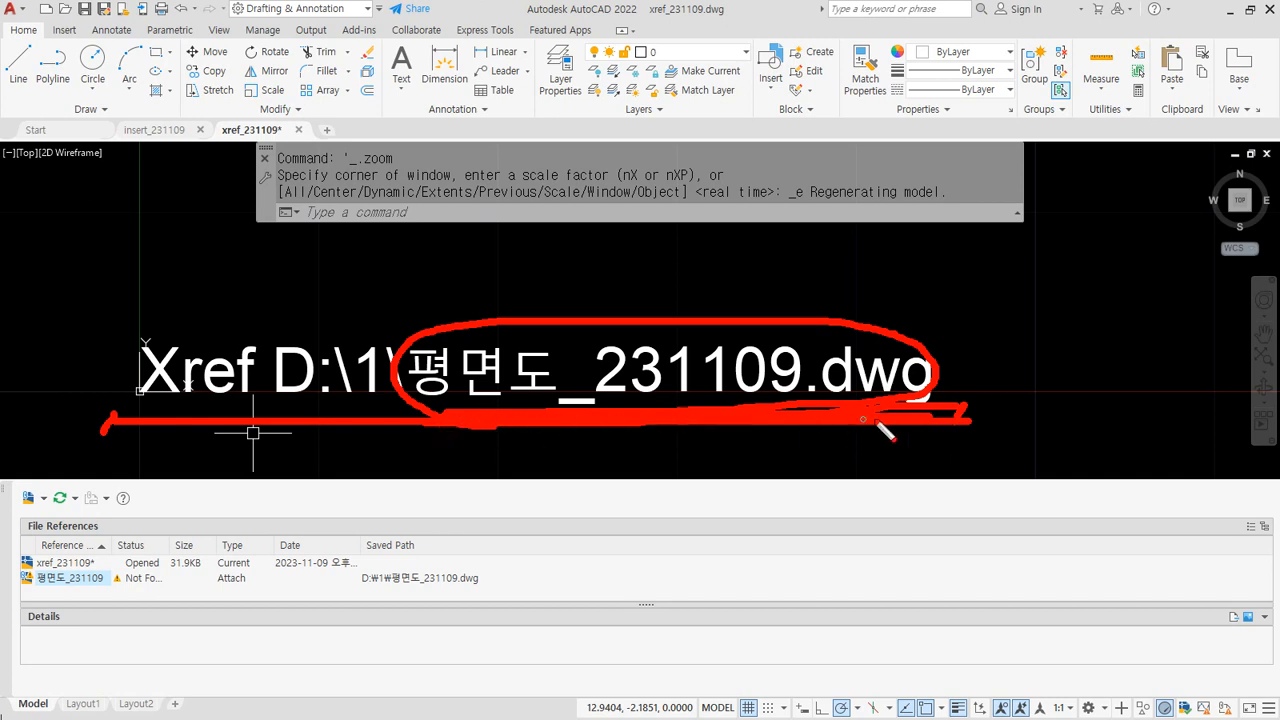
pyautogui.moveTo(682, 412); pyautogui.dragTo(472, 413)
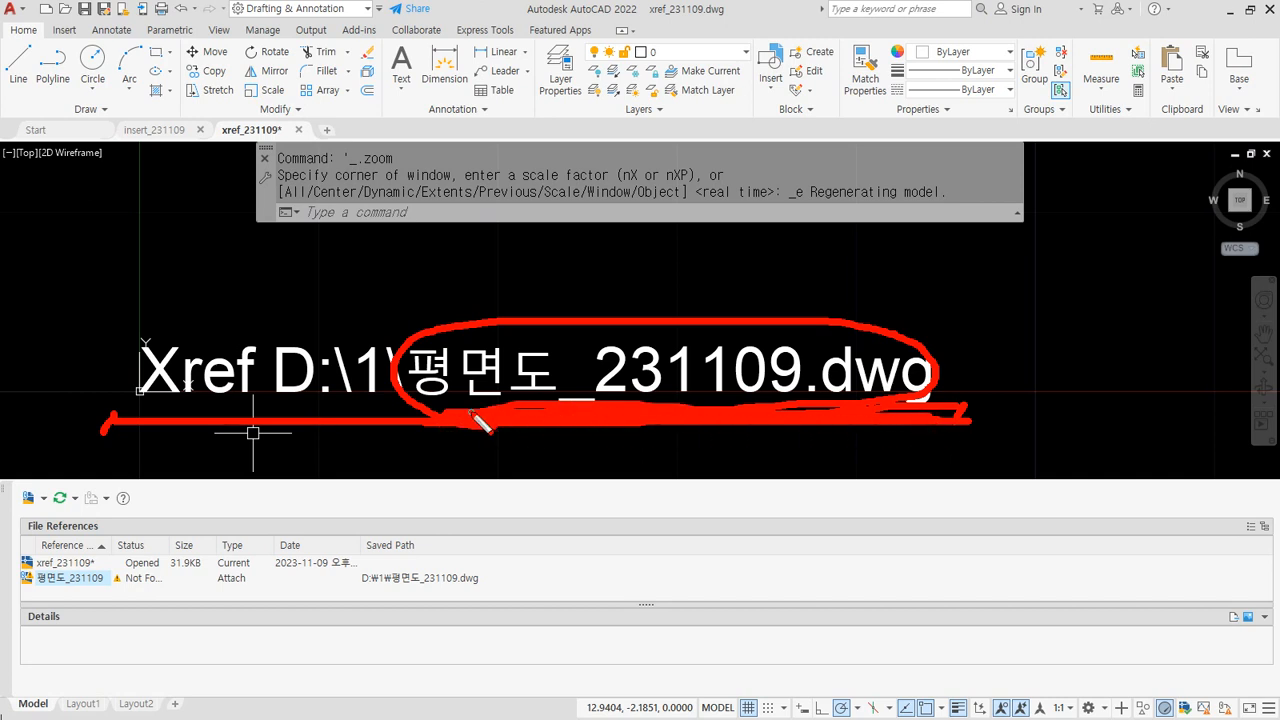
pyautogui.moveTo(964, 420); pyautogui.dragTo(1020, 413)
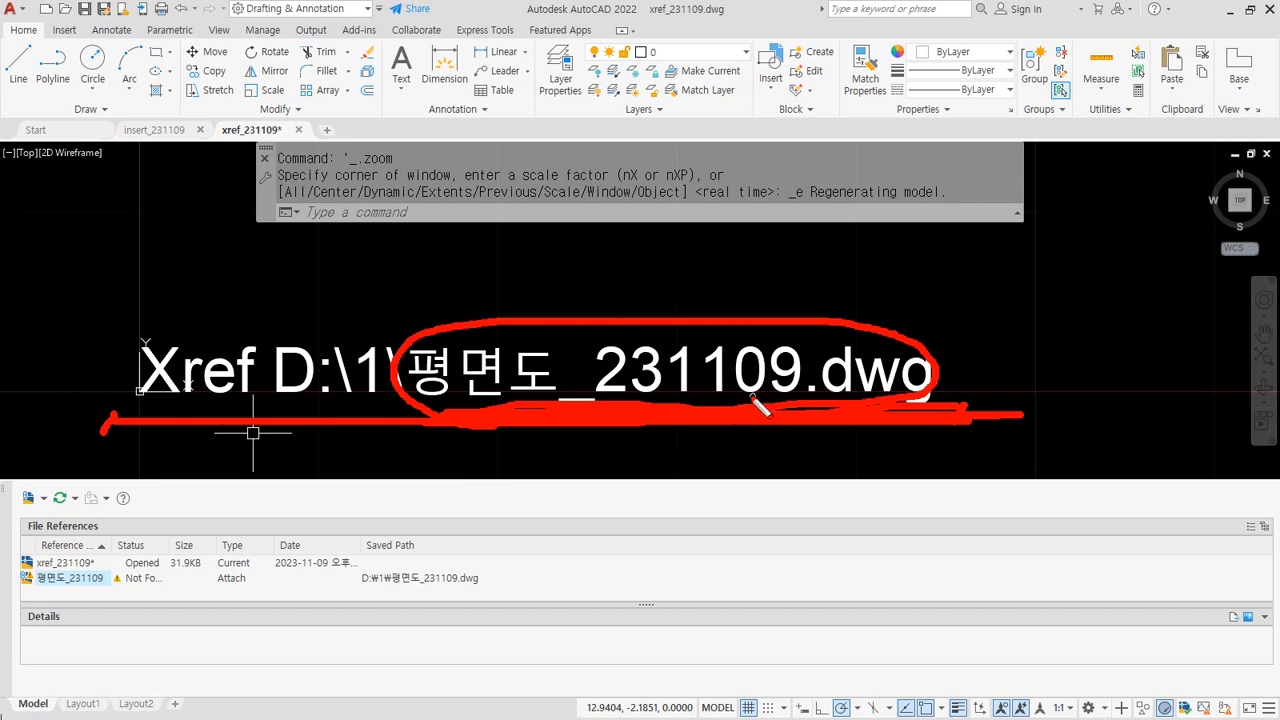
pyautogui.press('Escape')
# Step: Undock the External References palette and widen its Status column to show the full status text
pyautogui.moveTo(8, 515); pyautogui.dragTo(350, 262)
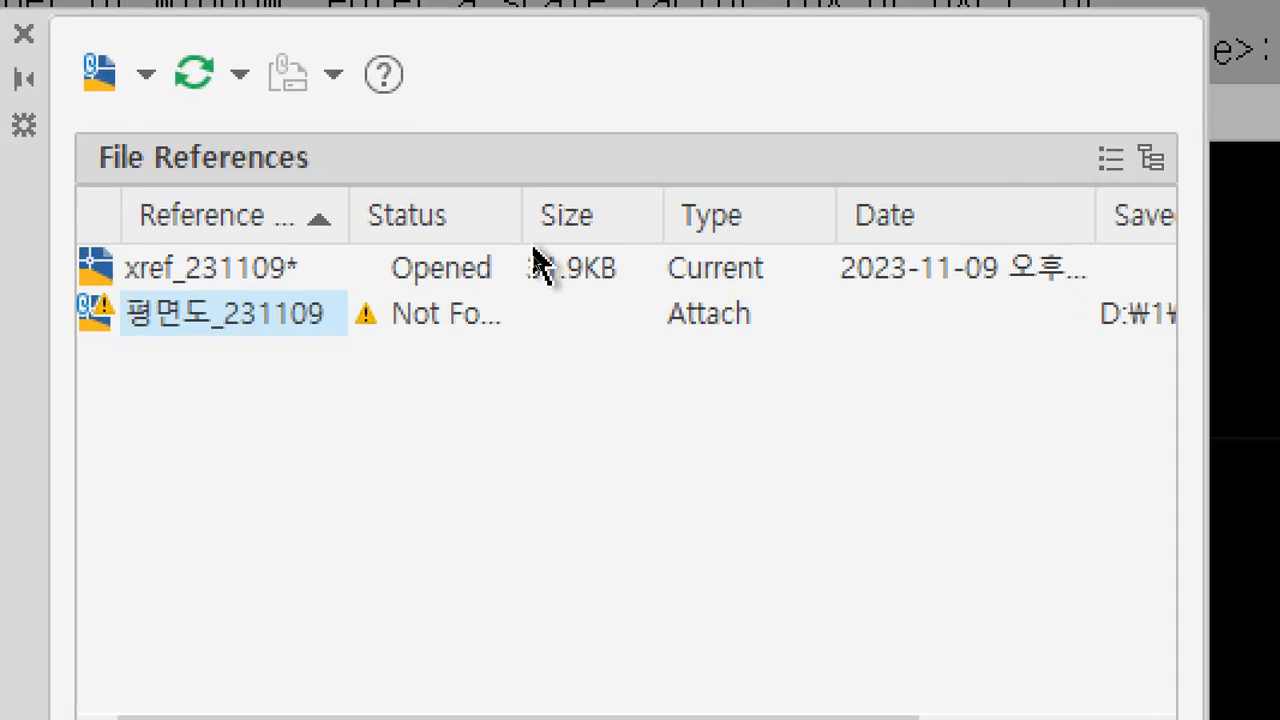
pyautogui.doubleClick(530, 245)
pyautogui.click(523, 211)
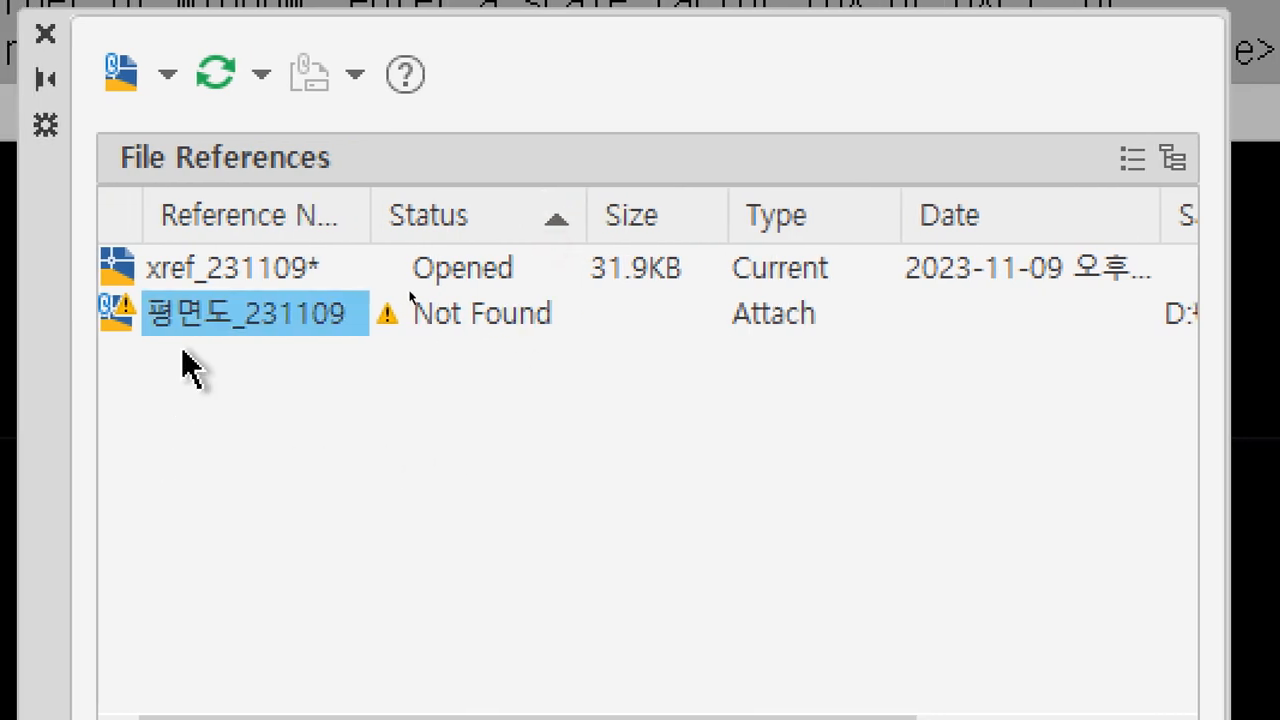
# Step: Select the 평면도_231109 reference and inspect its status, found-at location and saved path
pyautogui.moveTo(271, 335)
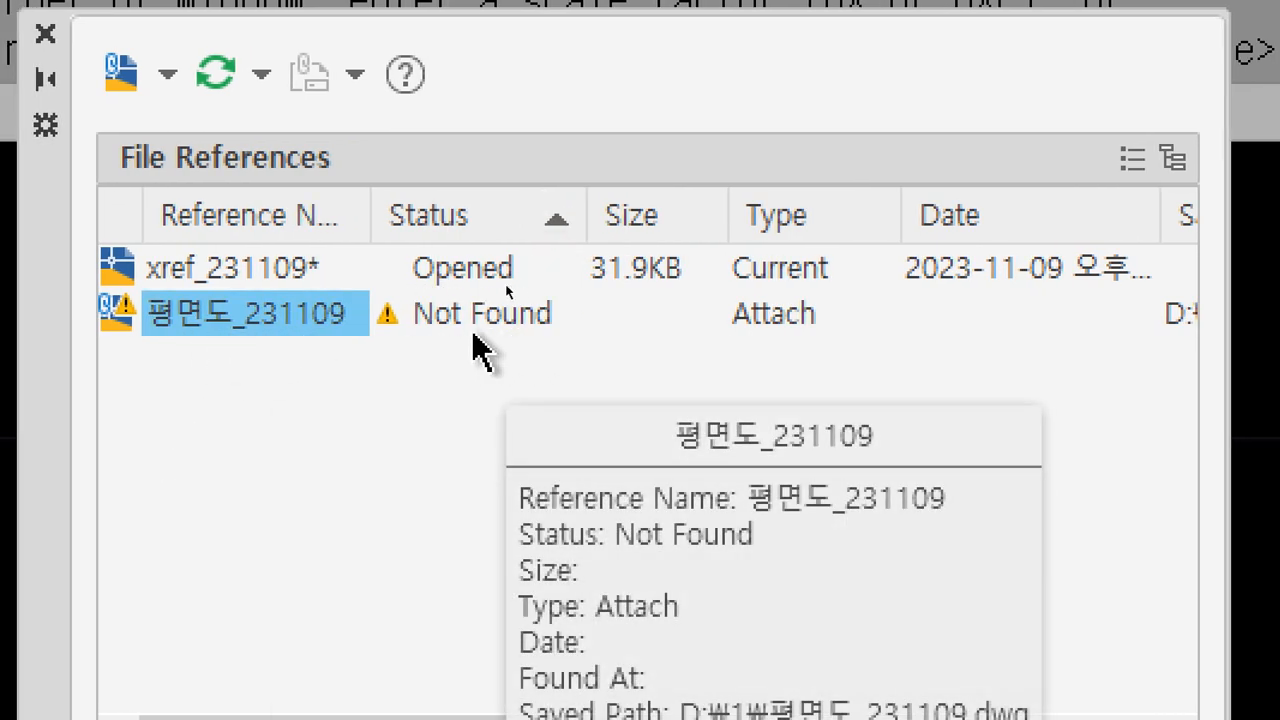
pyautogui.scroll(-2, 472, 374)
pyautogui.scroll(2, 424, 397)
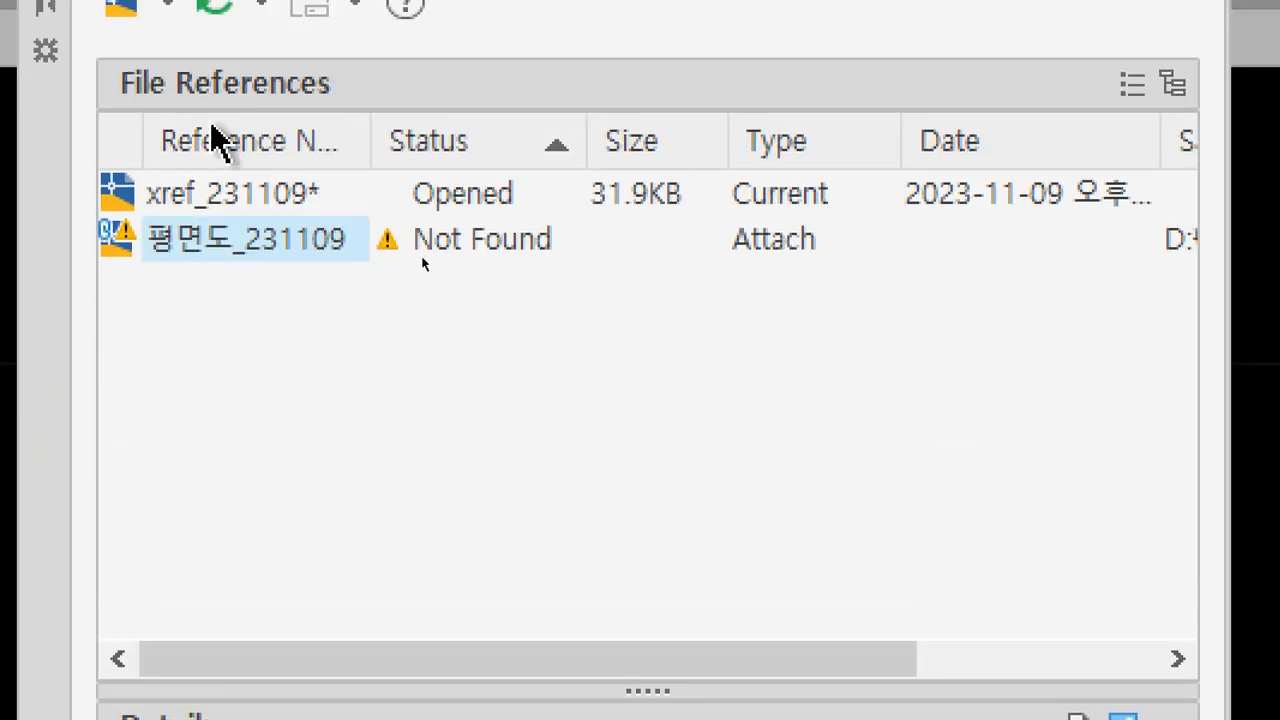
pyautogui.click(318, 241)
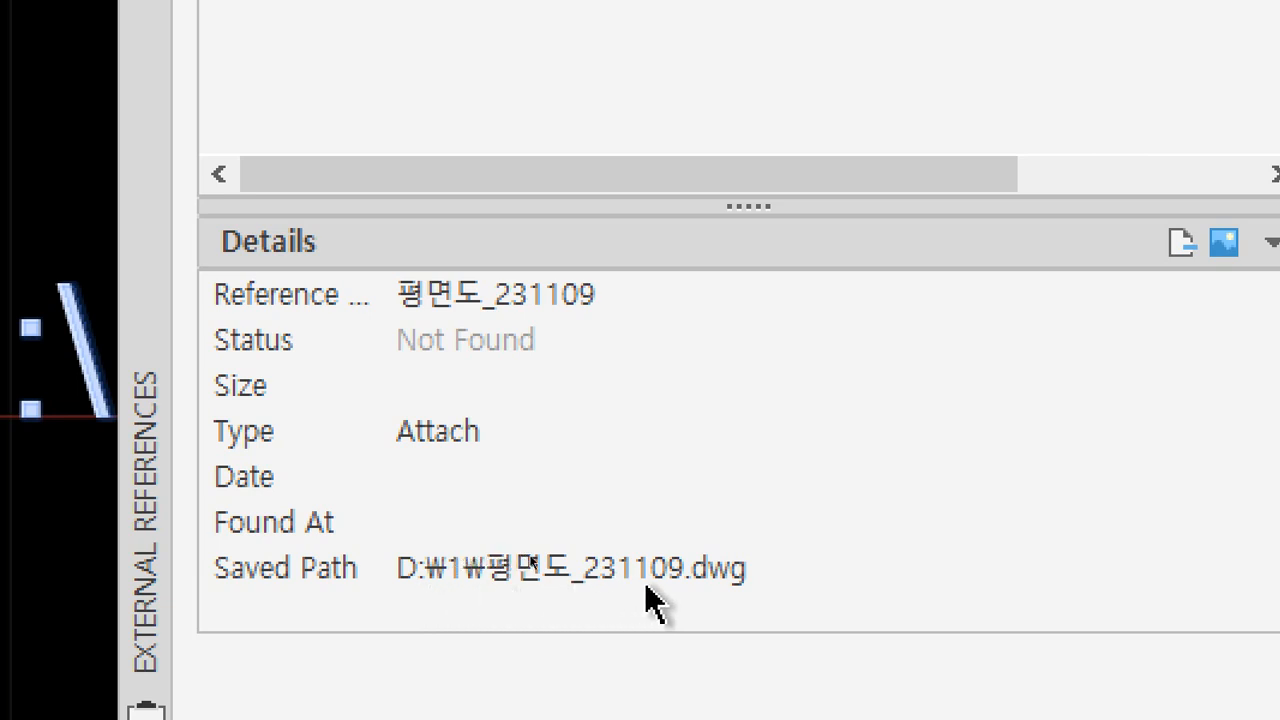
pyautogui.click(537, 562)
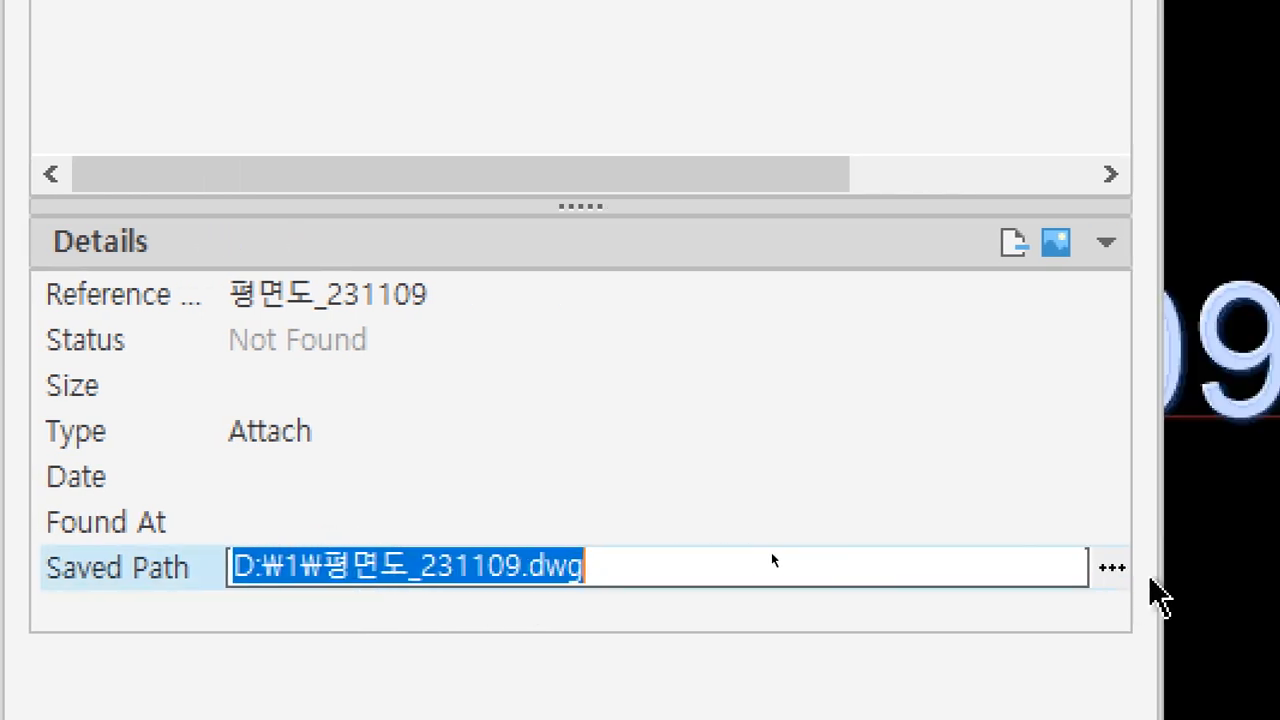
pyautogui.click(522, 533)
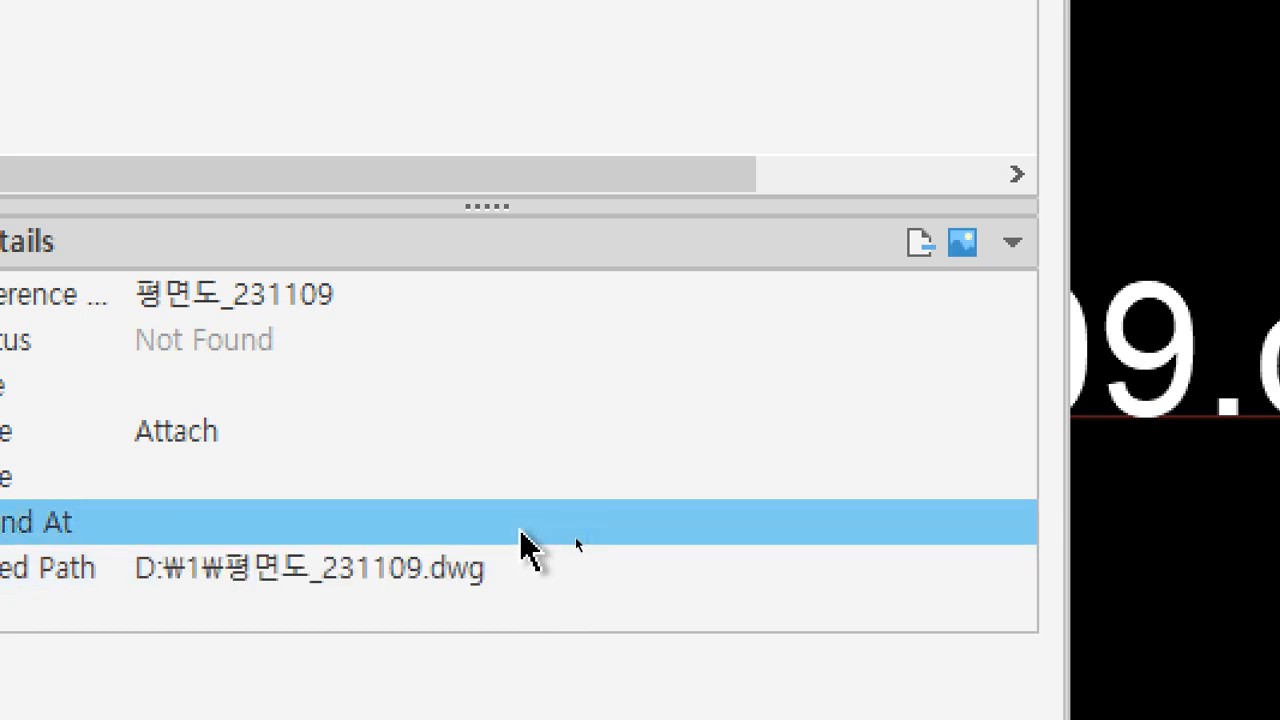
pyautogui.click(509, 564)
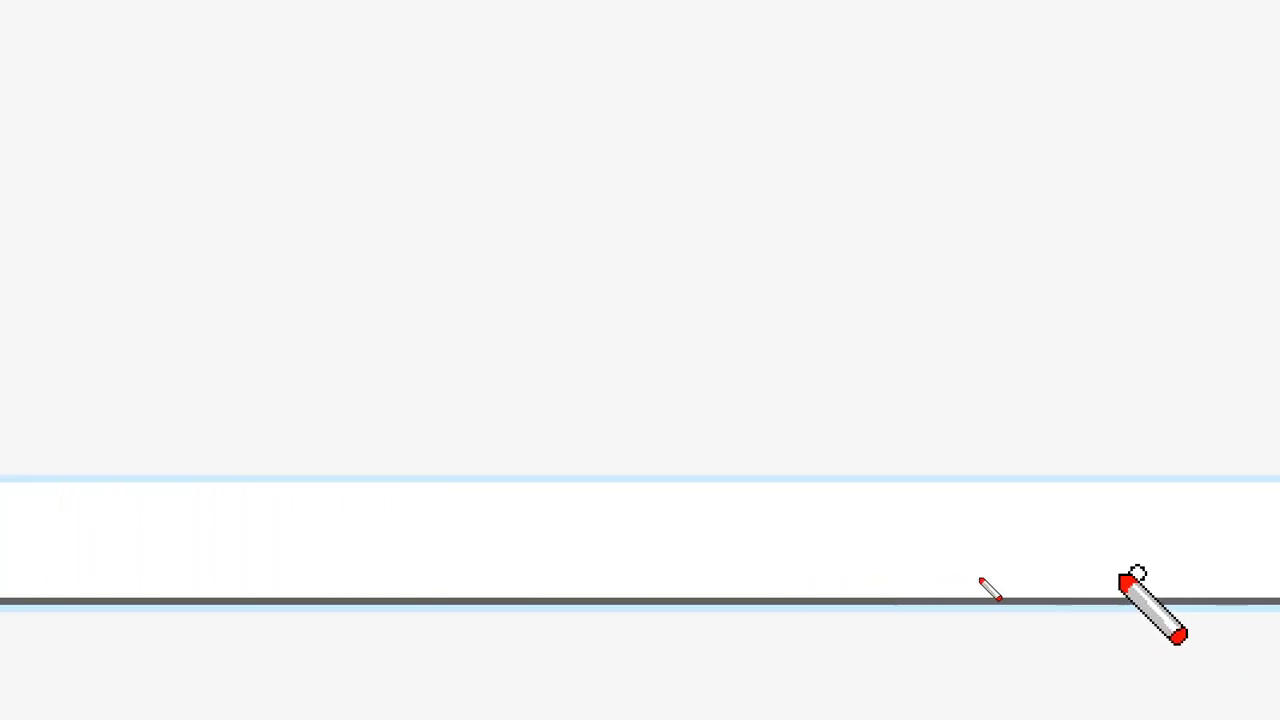
pyautogui.moveTo(1094, 594)
pyautogui.mouseDown()
pyautogui.moveTo(1076, 492)
pyautogui.moveTo(1110, 518)
pyautogui.moveTo(935, 604)
pyautogui.mouseUp()
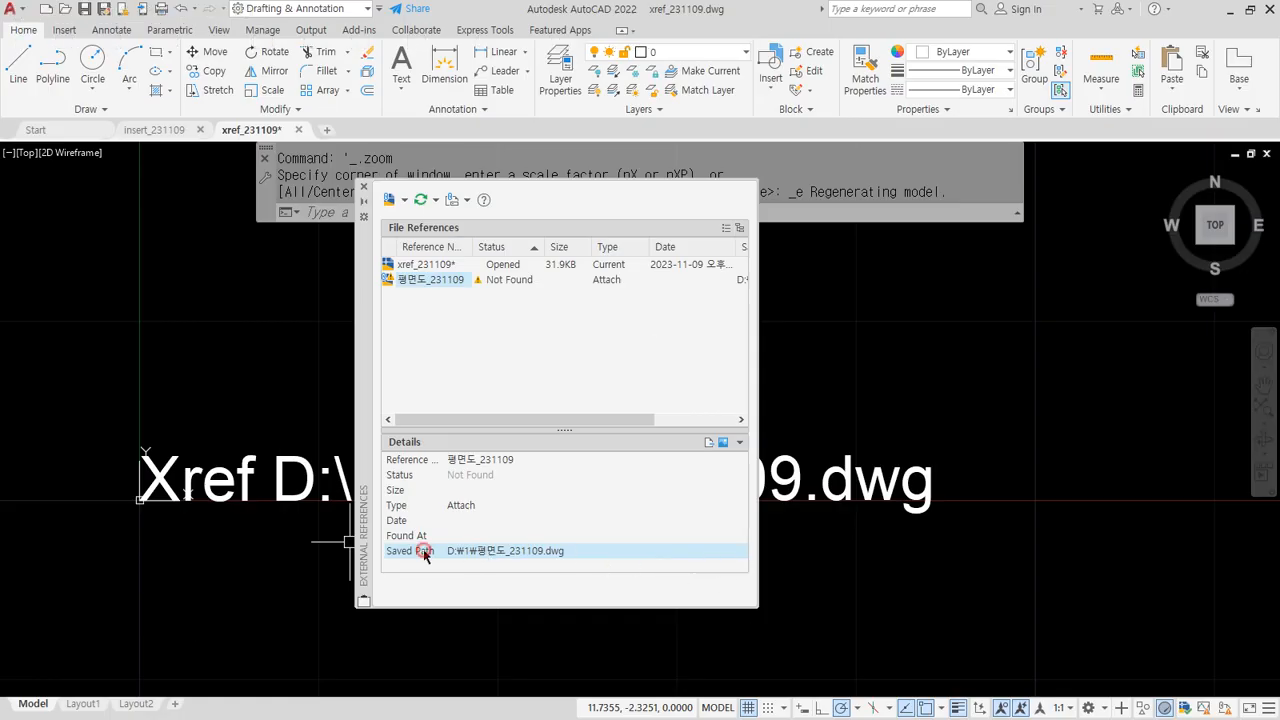
# Step: Repoint the saved path of the 평면도_231109 reference to 평면도_231109.dwg in folder D:\2
pyautogui.click(588, 553)
pyautogui.click(601, 551)
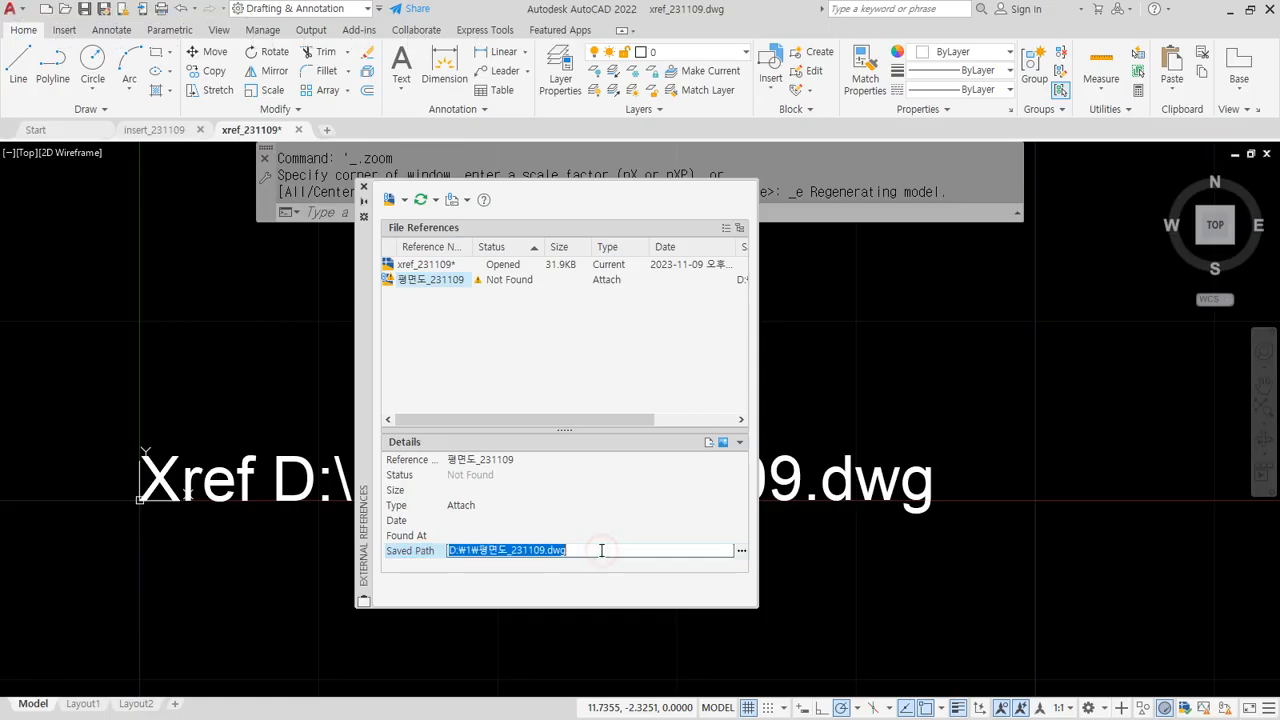
pyautogui.click(741, 551)
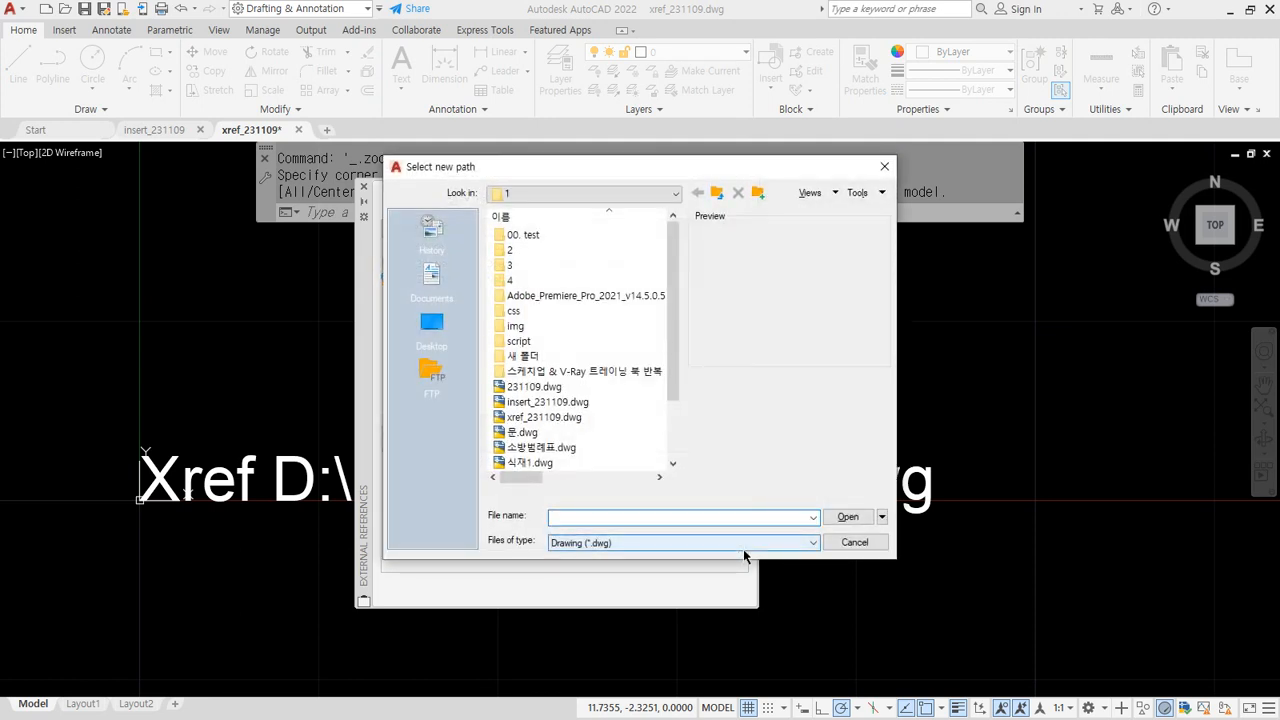
pyautogui.click(716, 192)
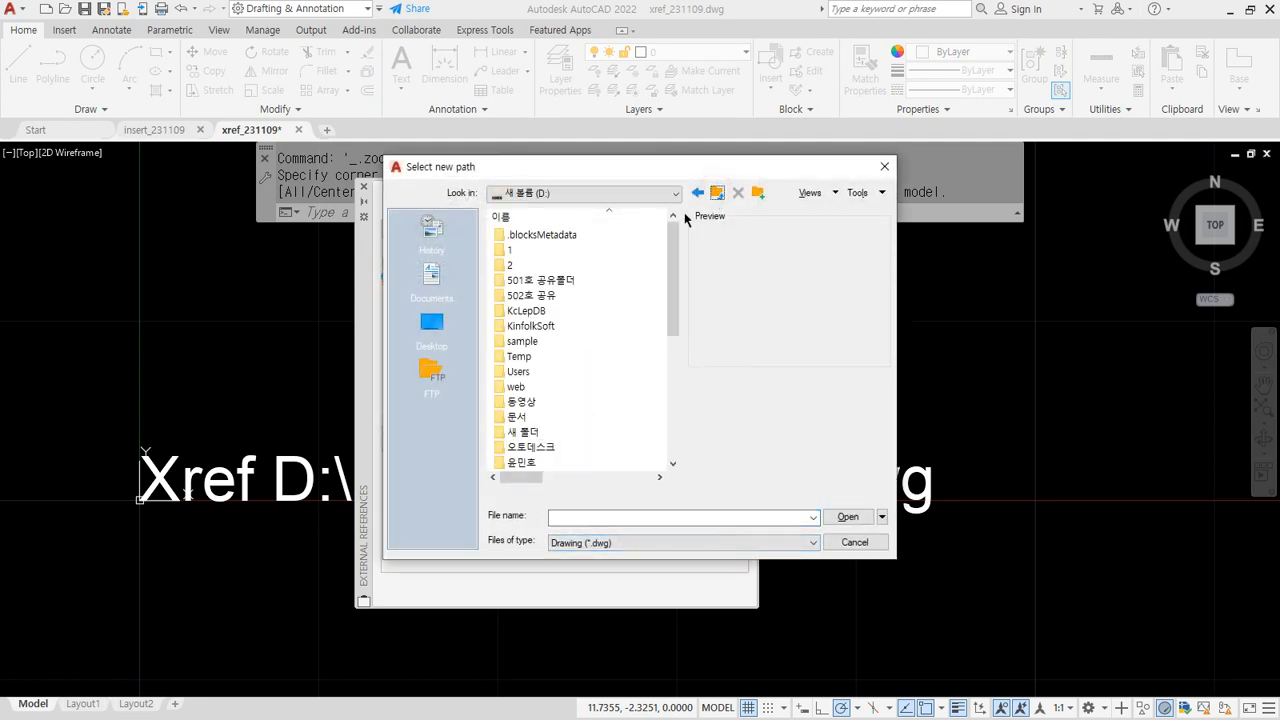
pyautogui.doubleClick(532, 265)
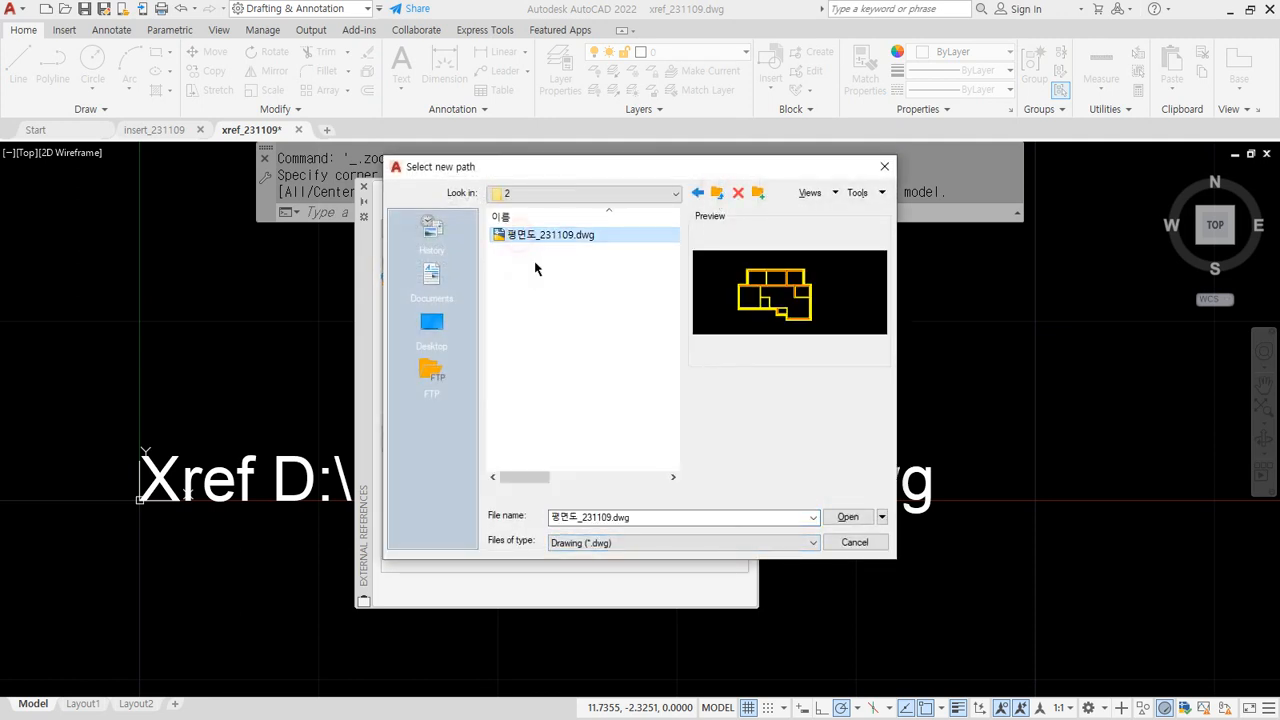
pyautogui.click(846, 516)
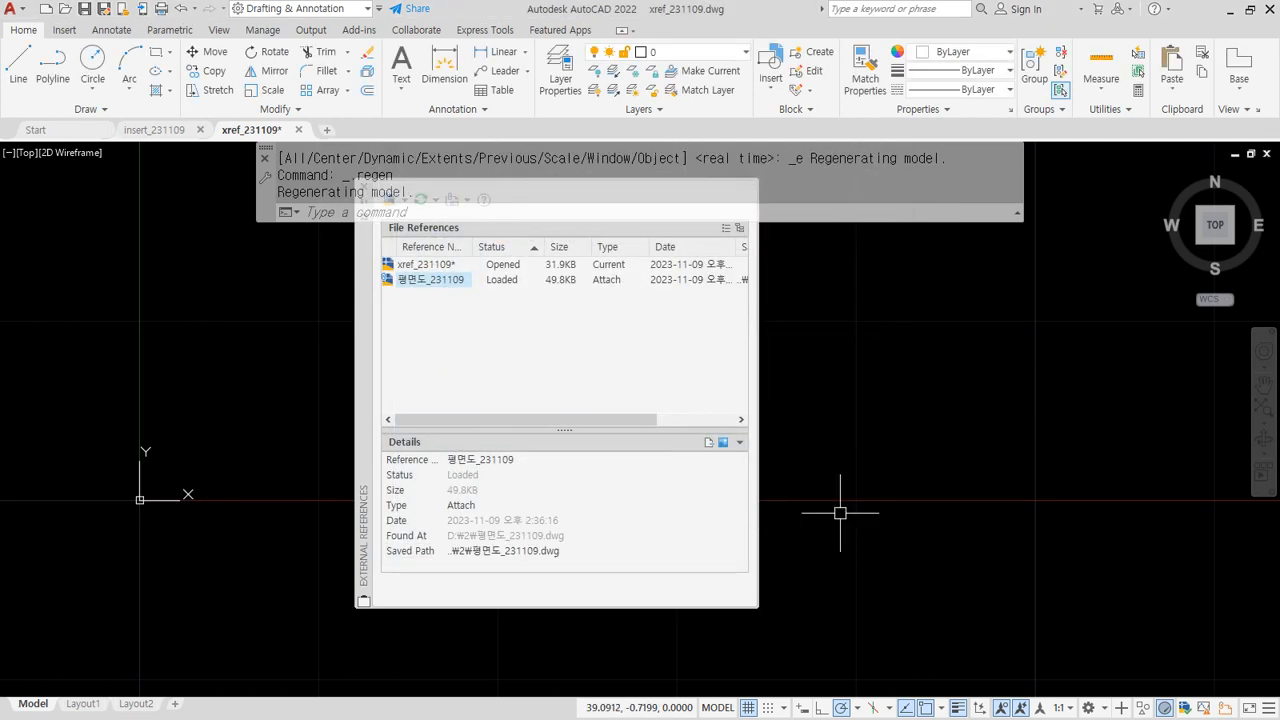
# Step: Fit the whole drawing in view and set the External References palette aside to check the floor plan xref
pyautogui.middleClick(290, 383)
pyautogui.middleClick(290, 383)
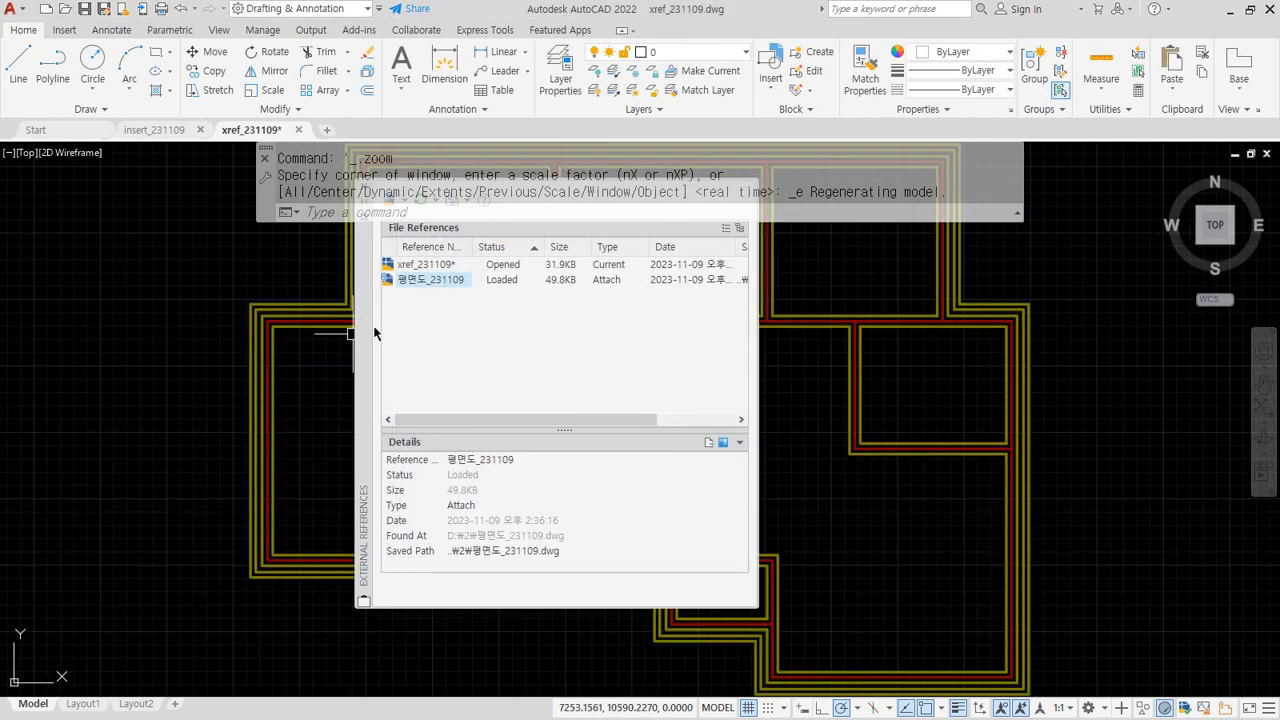
pyautogui.moveTo(366, 332); pyautogui.dragTo(557, 404)
pyautogui.moveTo(665, 421); pyautogui.dragTo(887, 440)
pyautogui.scroll(-2, 673, 476)
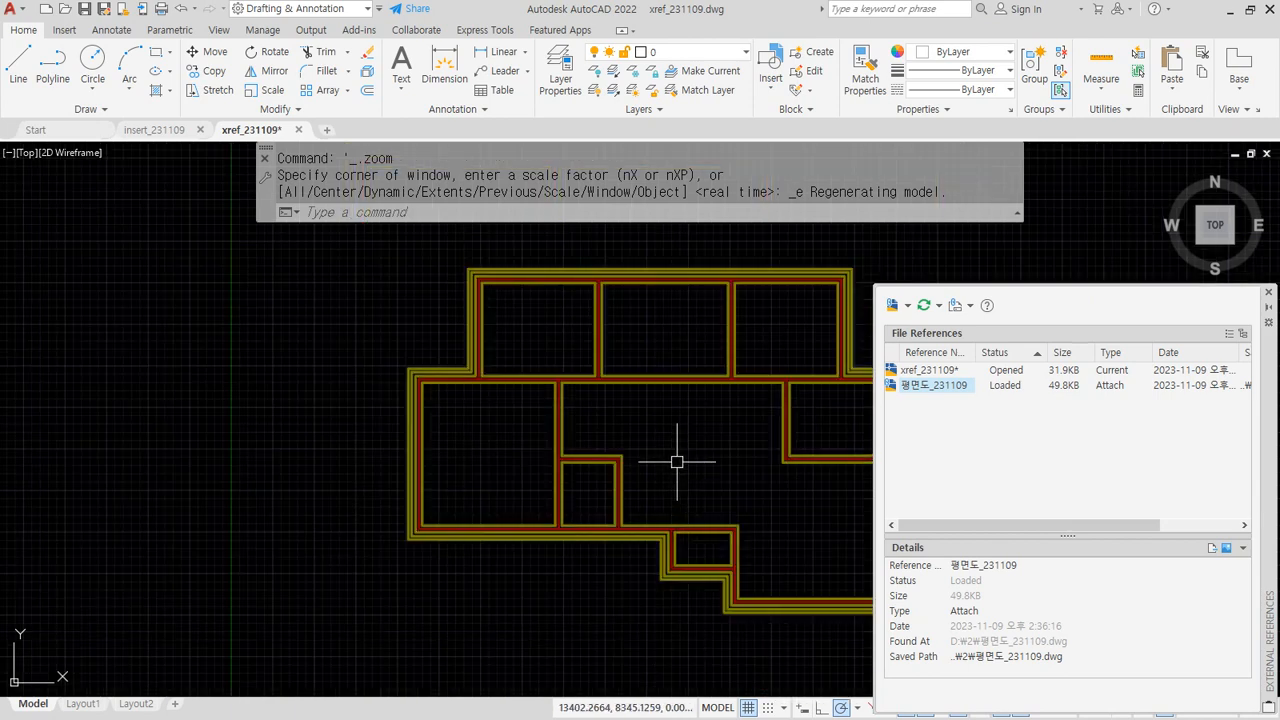
pyautogui.moveTo(676, 460); pyautogui.dragTo(438, 460, button='middle')
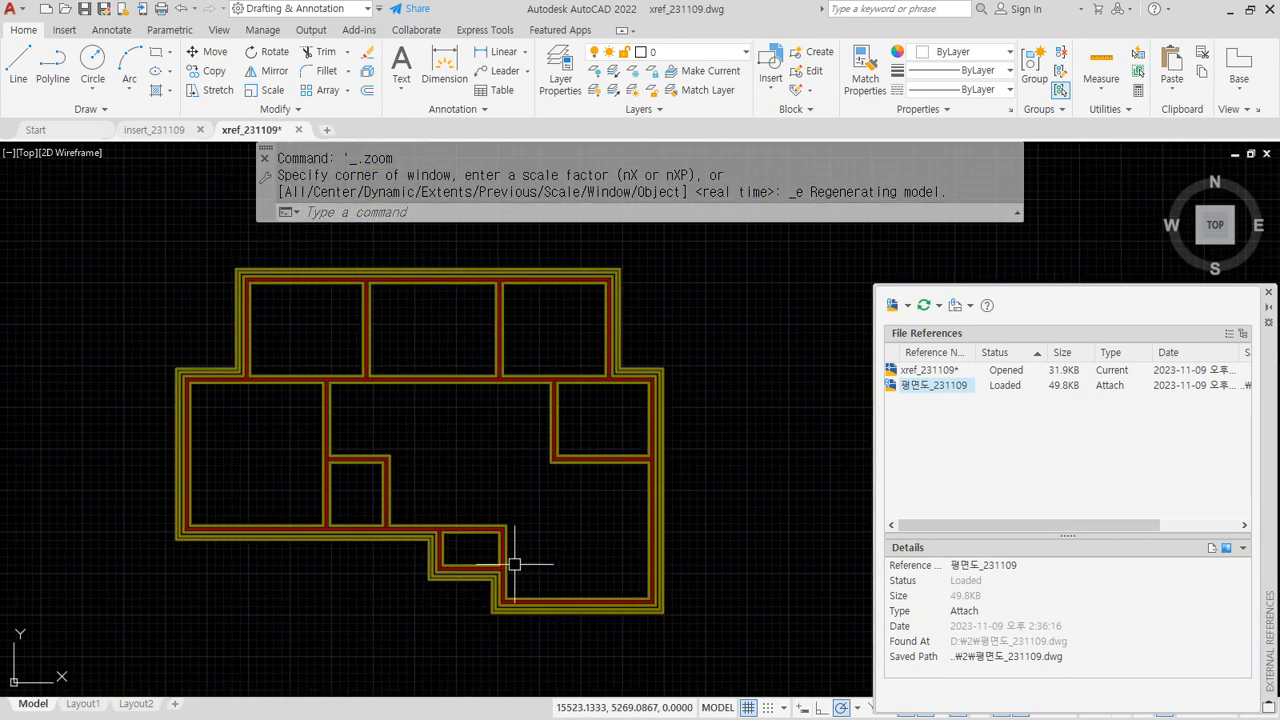
pyautogui.moveTo(278, 604)
pyautogui.mouseDown()
pyautogui.moveTo(143, 371)
pyautogui.moveTo(548, 660)
pyautogui.moveTo(372, 620)
pyautogui.mouseUp()
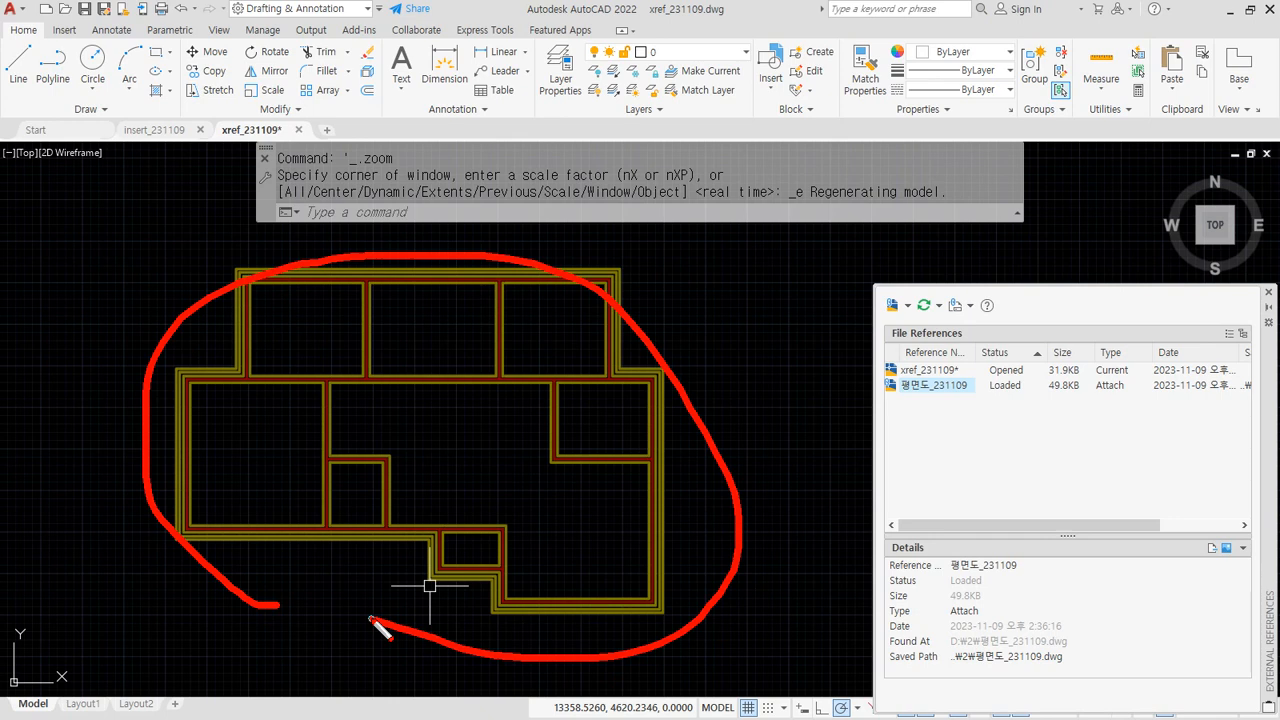
pyautogui.press('Escape')
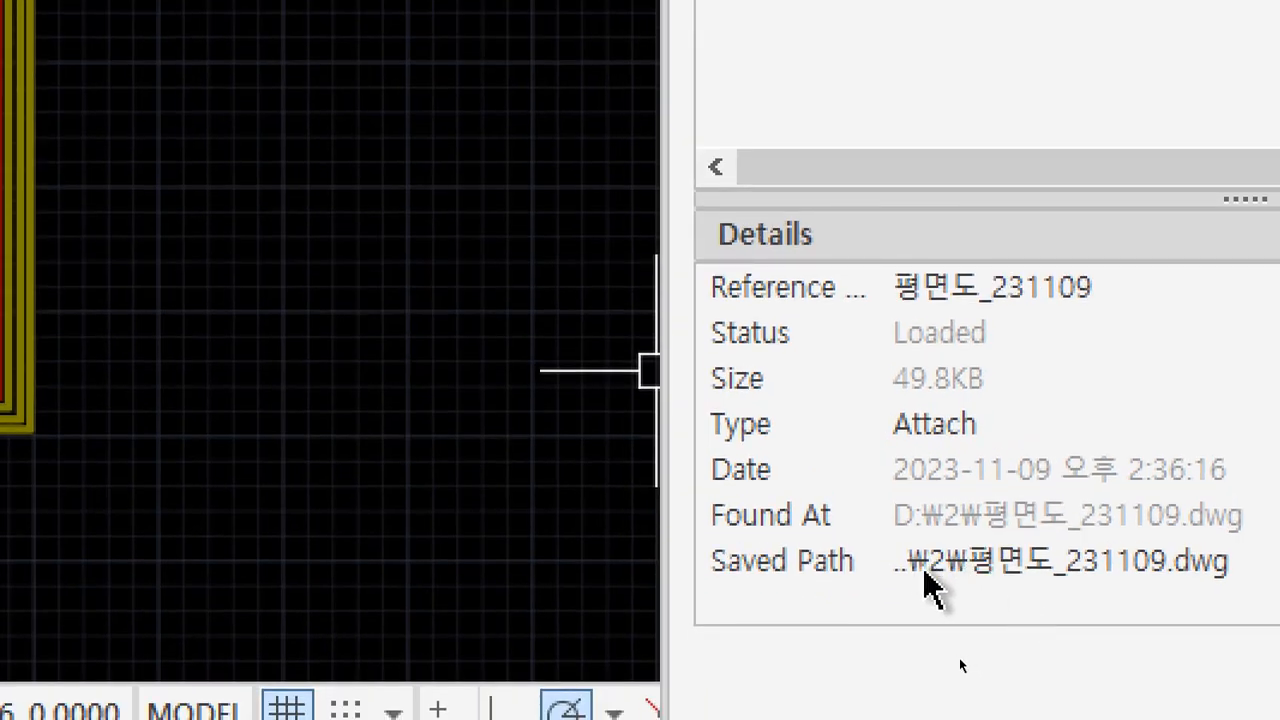
# Step: Repoint the saved path of the 평면도_231109 reference to 식재1.dwg in folder D:\1 and check the replaced xref
pyautogui.click(1214, 561)
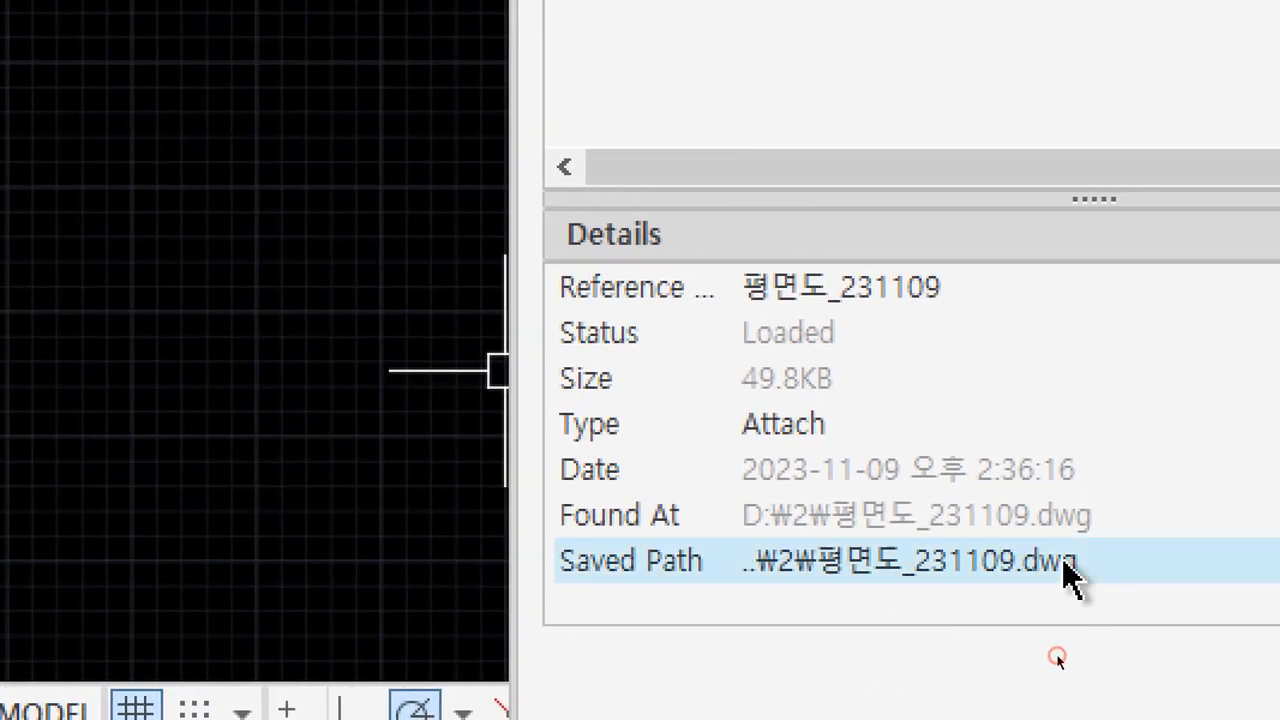
pyautogui.click(1064, 562)
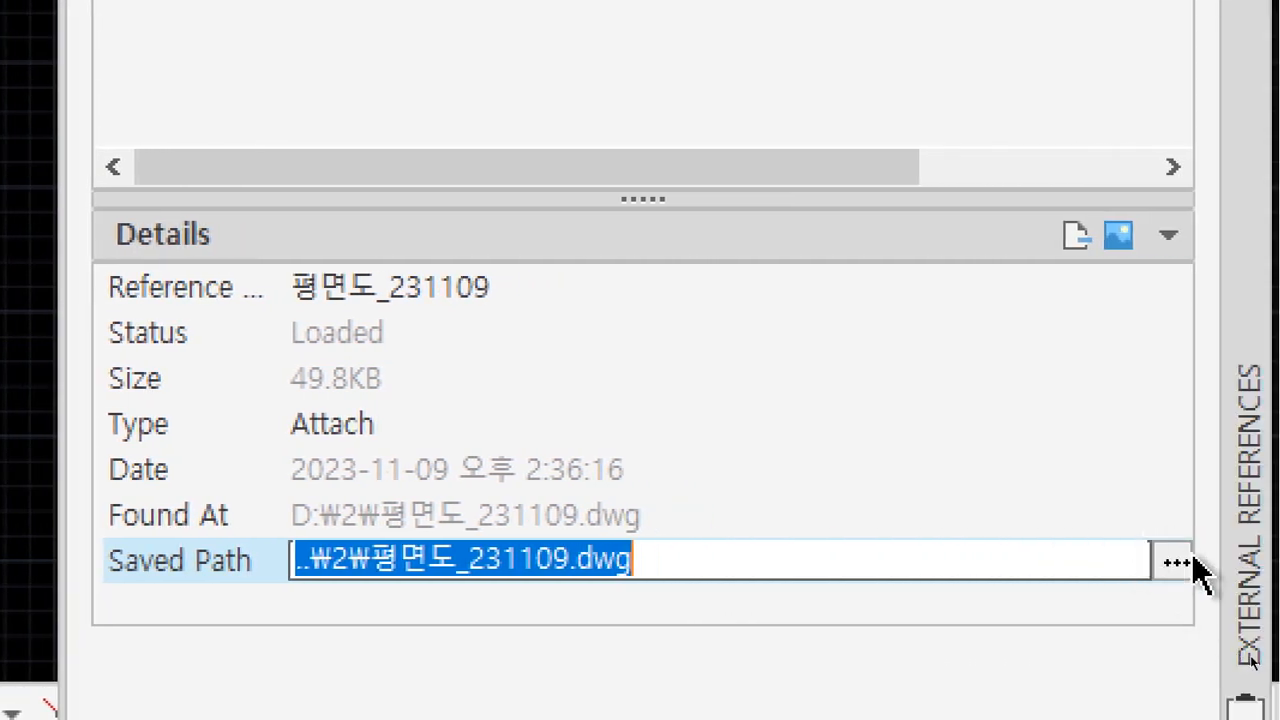
pyautogui.click(1176, 564)
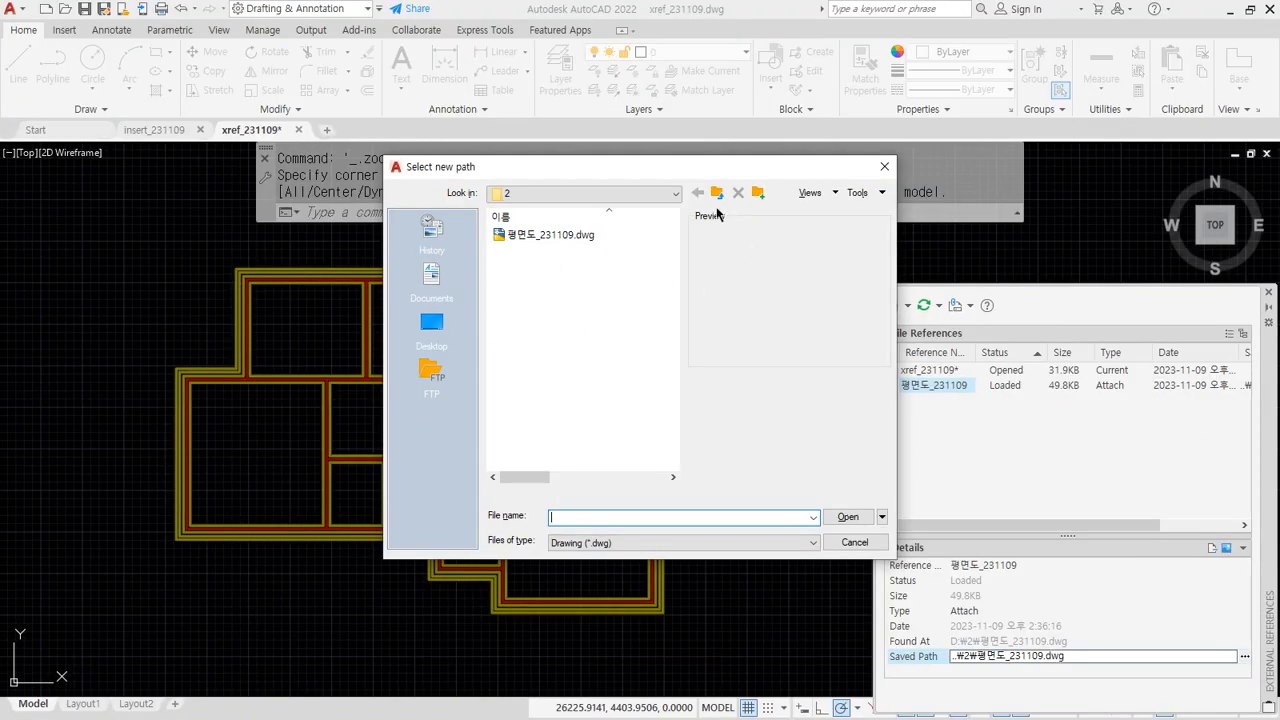
pyautogui.click(717, 193)
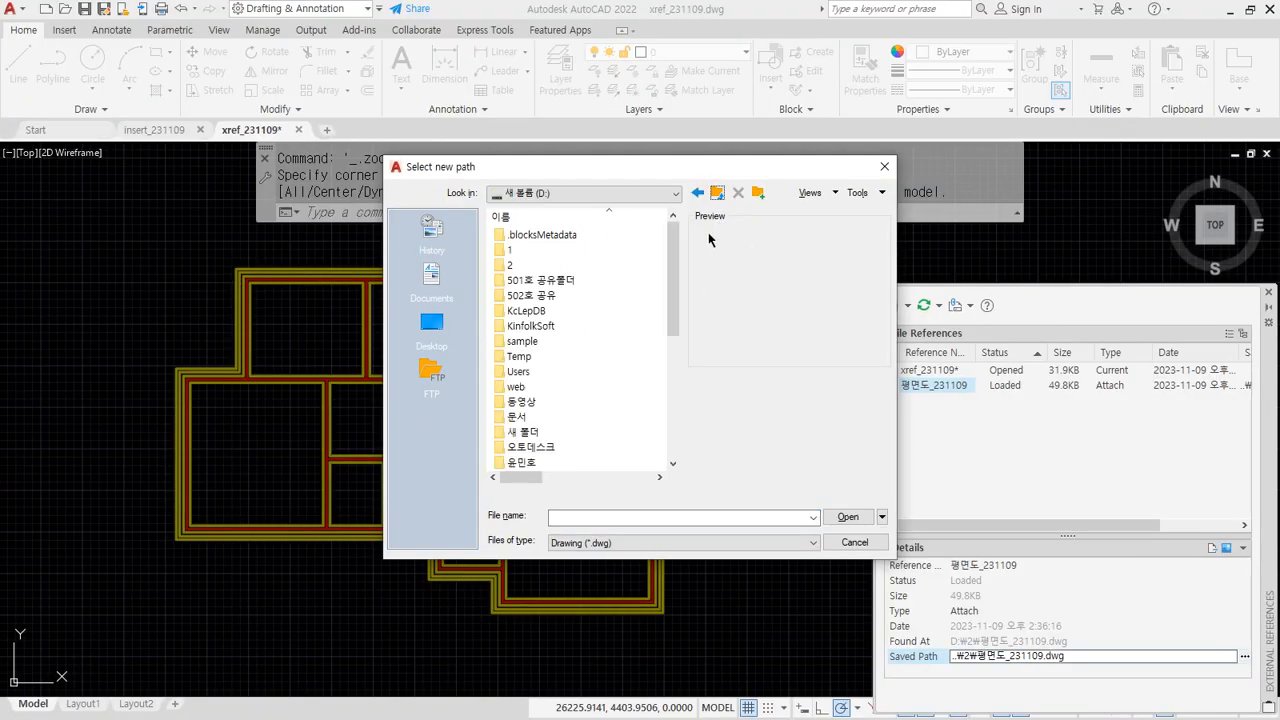
pyautogui.click(540, 417)
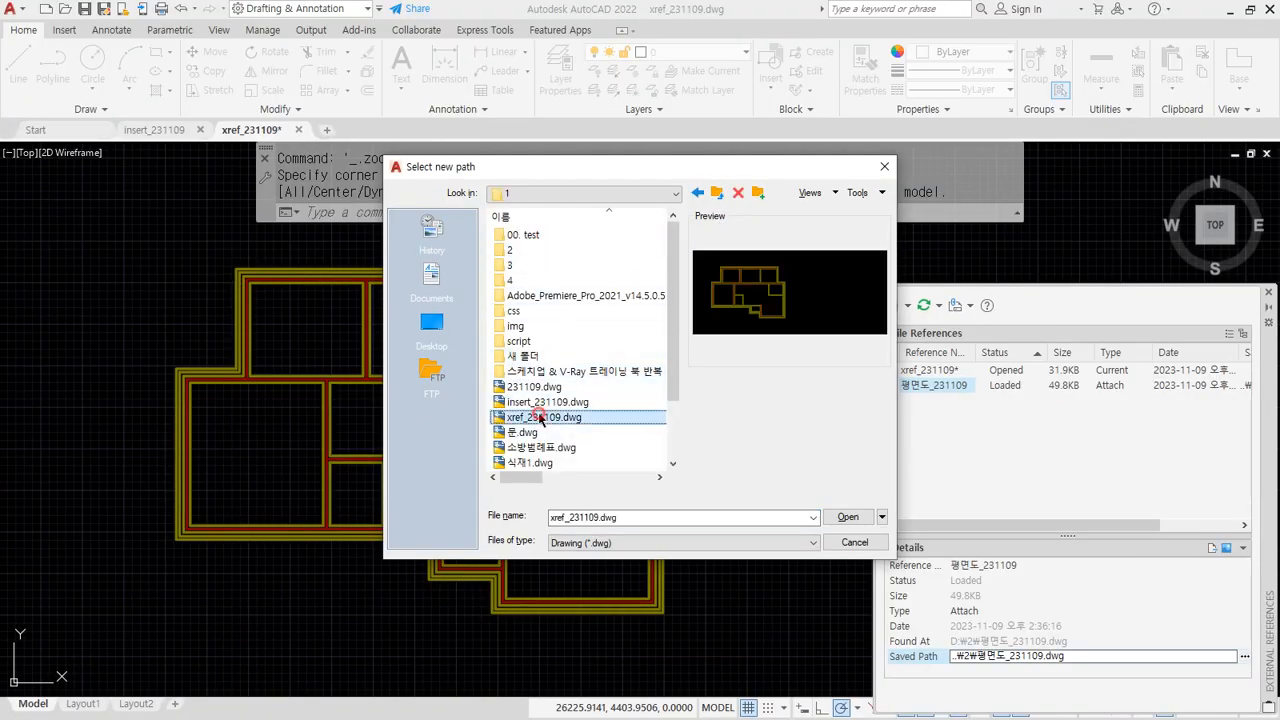
pyautogui.click(540, 401)
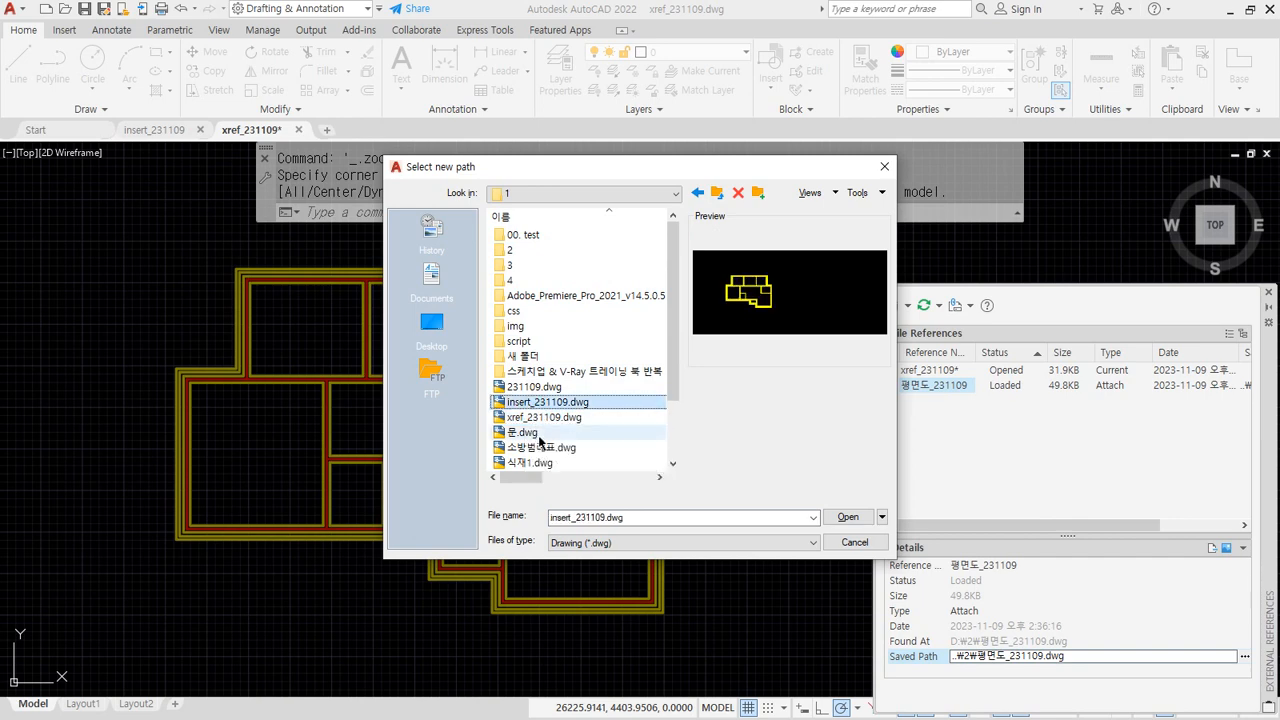
pyautogui.click(538, 447)
pyautogui.click(528, 462)
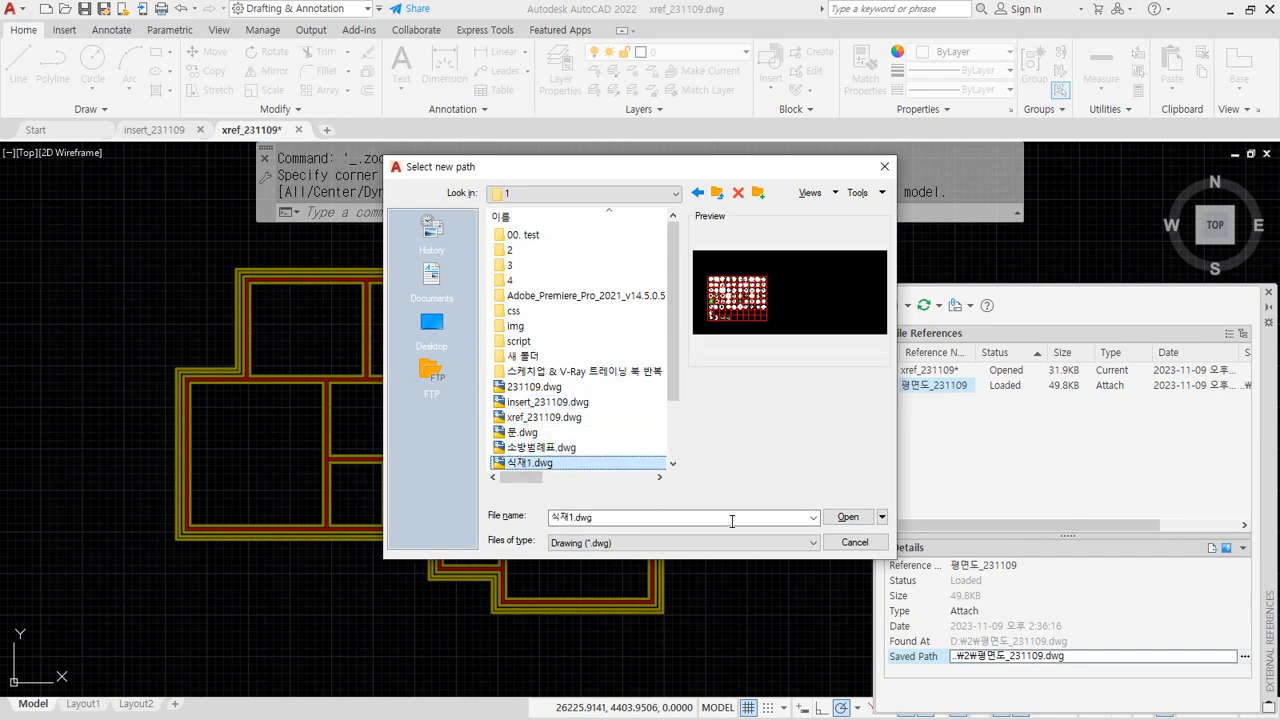
pyautogui.click(847, 517)
pyautogui.scroll(-8, 522, 418)
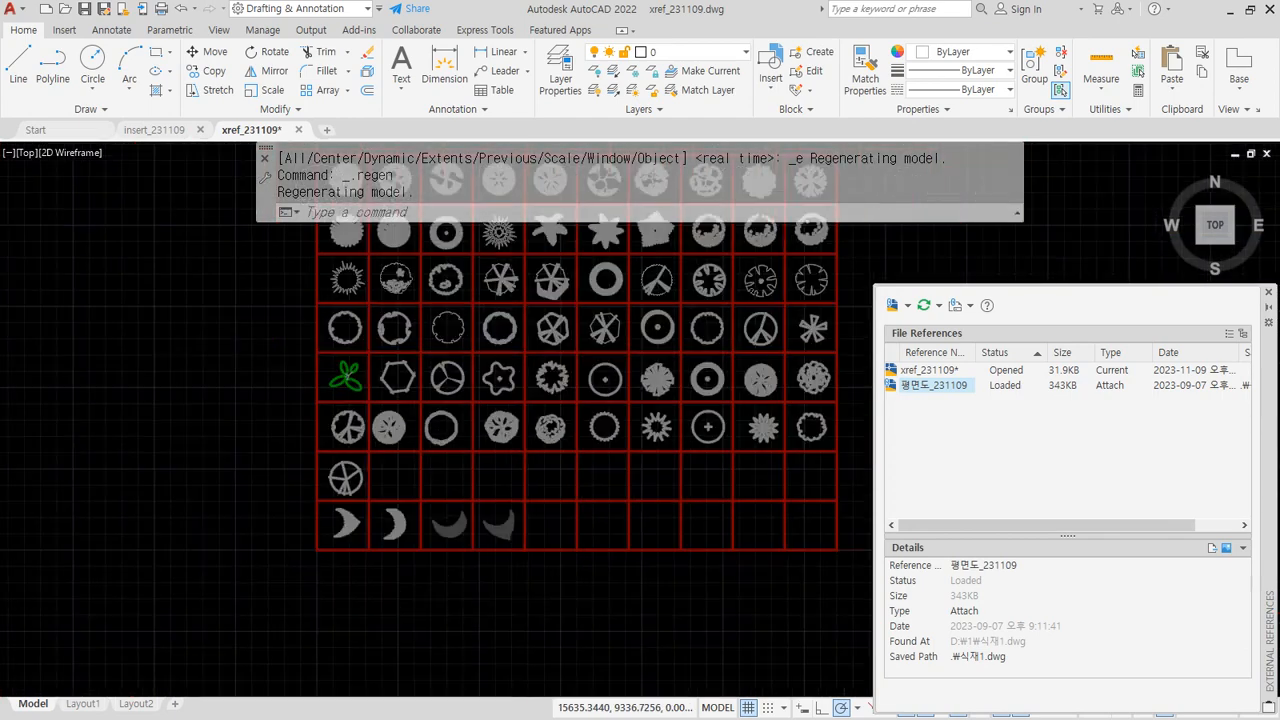
pyautogui.scroll(4, 522, 418)
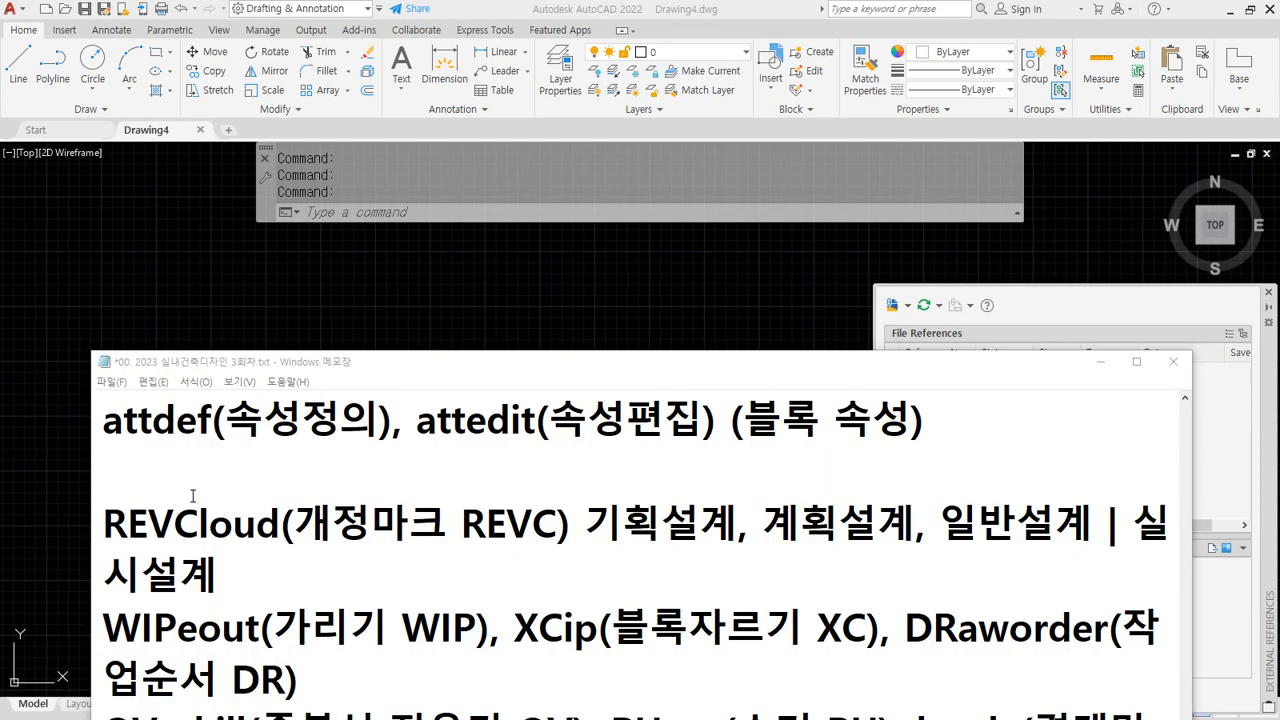
# Step: Review the notes entry on the block attribute commands attdef (속성정의) and attedit (속성편집)
pyautogui.moveTo(122, 447); pyautogui.dragTo(765, 447)
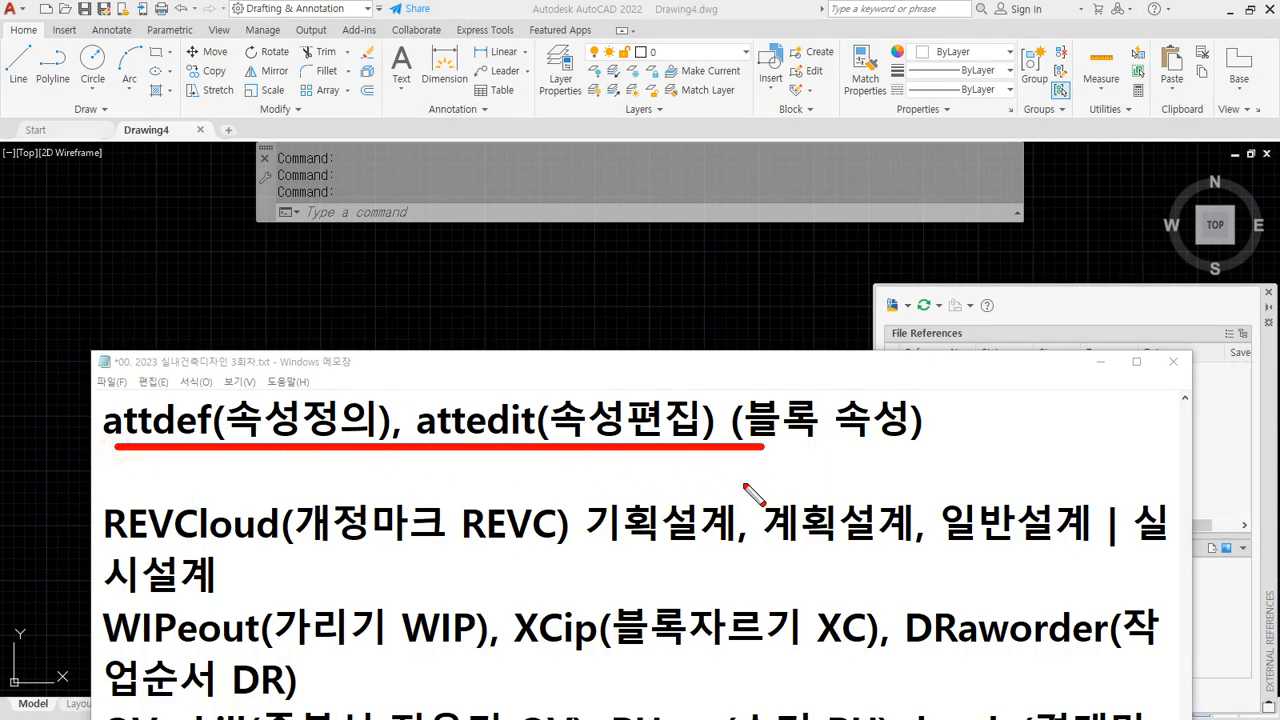
pyautogui.moveTo(114, 460); pyautogui.dragTo(918, 452)
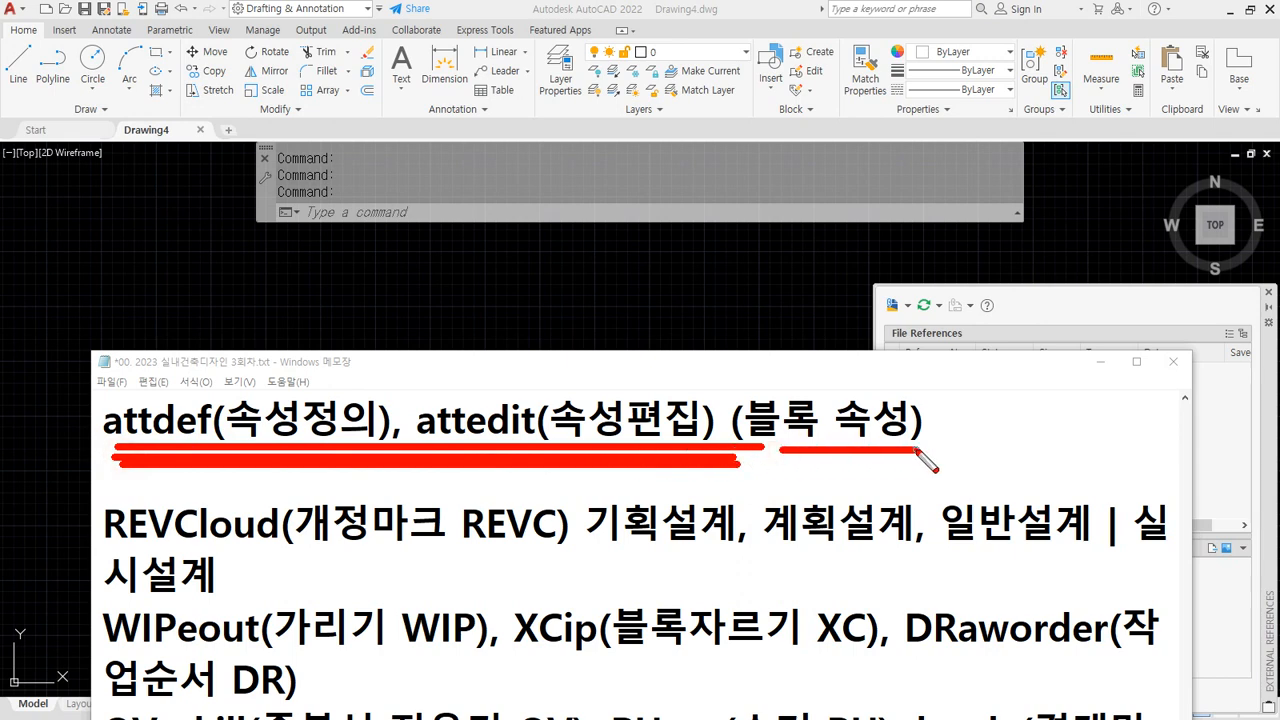
pyautogui.press('Escape')
pyautogui.scroll(3, 661, 442)
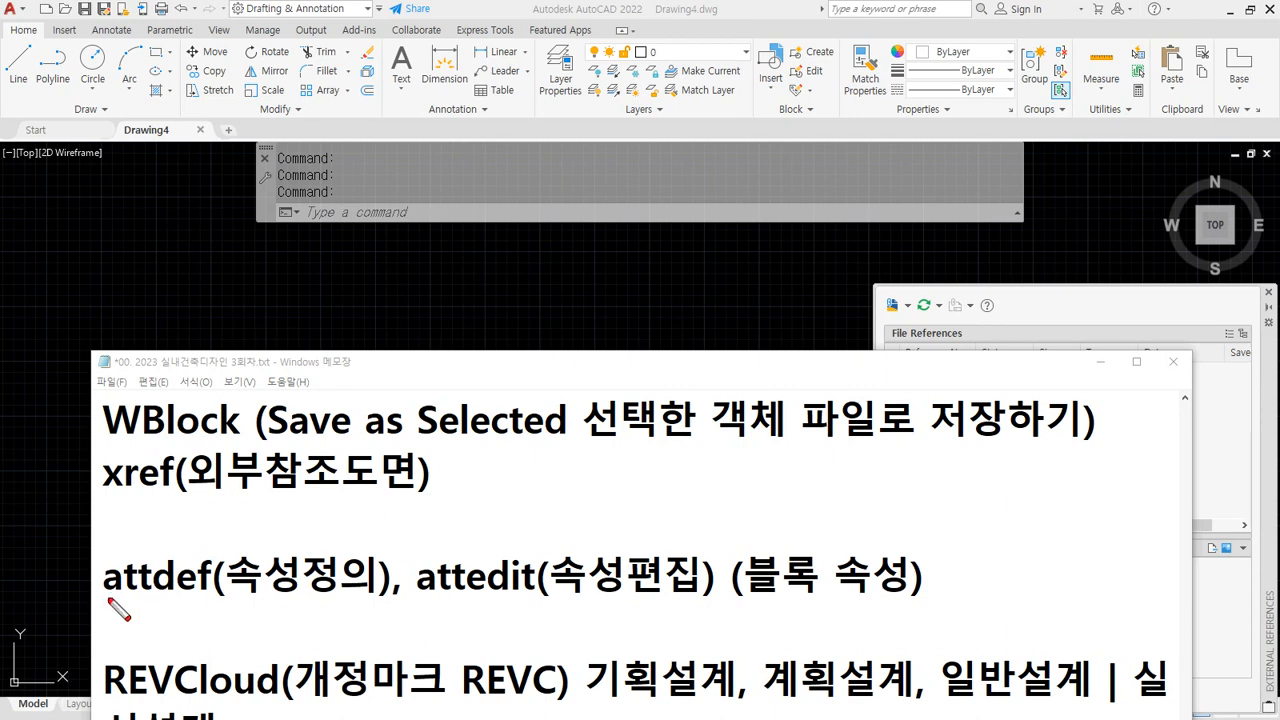
pyautogui.moveTo(99, 603); pyautogui.dragTo(212, 601)
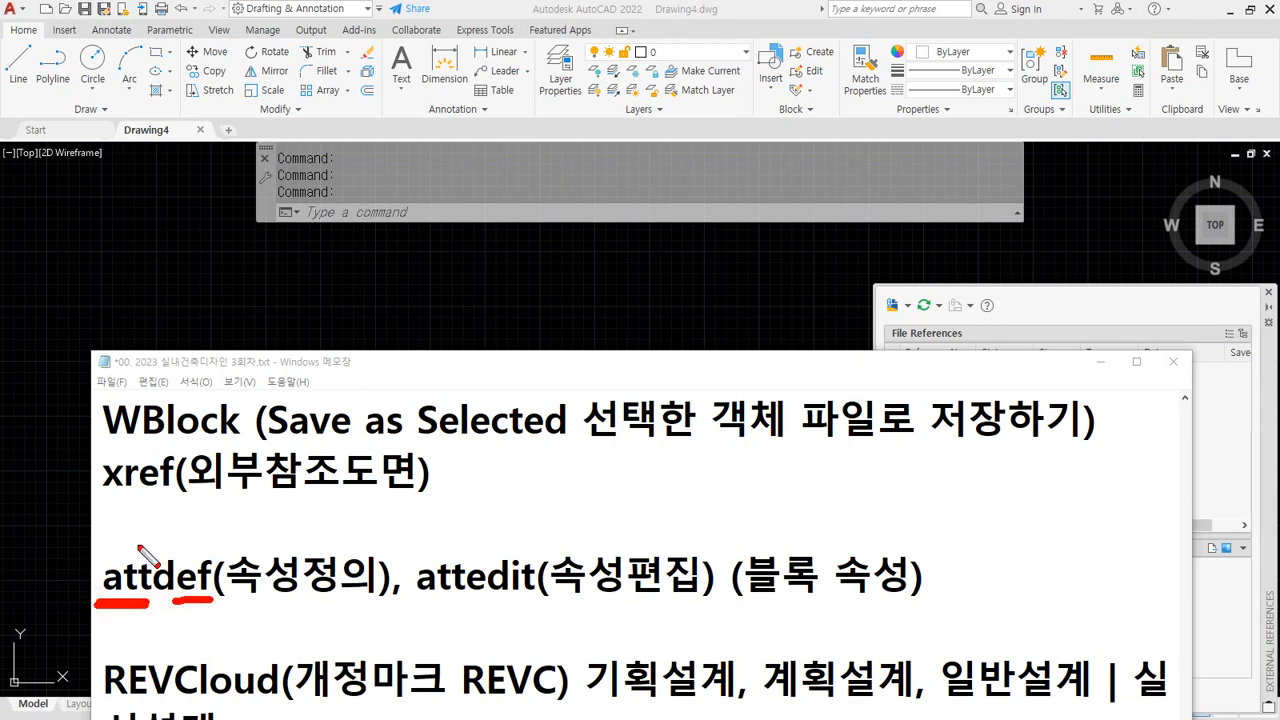
pyautogui.moveTo(107, 503)
pyautogui.mouseDown()
pyautogui.moveTo(131, 550)
pyautogui.moveTo(135, 528)
pyautogui.mouseUp()
pyautogui.moveTo(258, 503); pyautogui.dragTo(208, 548)
pyautogui.moveTo(203, 528); pyautogui.dragTo(236, 545)
pyautogui.moveTo(402, 525)
pyautogui.mouseDown()
pyautogui.moveTo(437, 560)
pyautogui.moveTo(415, 561)
pyautogui.mouseUp()
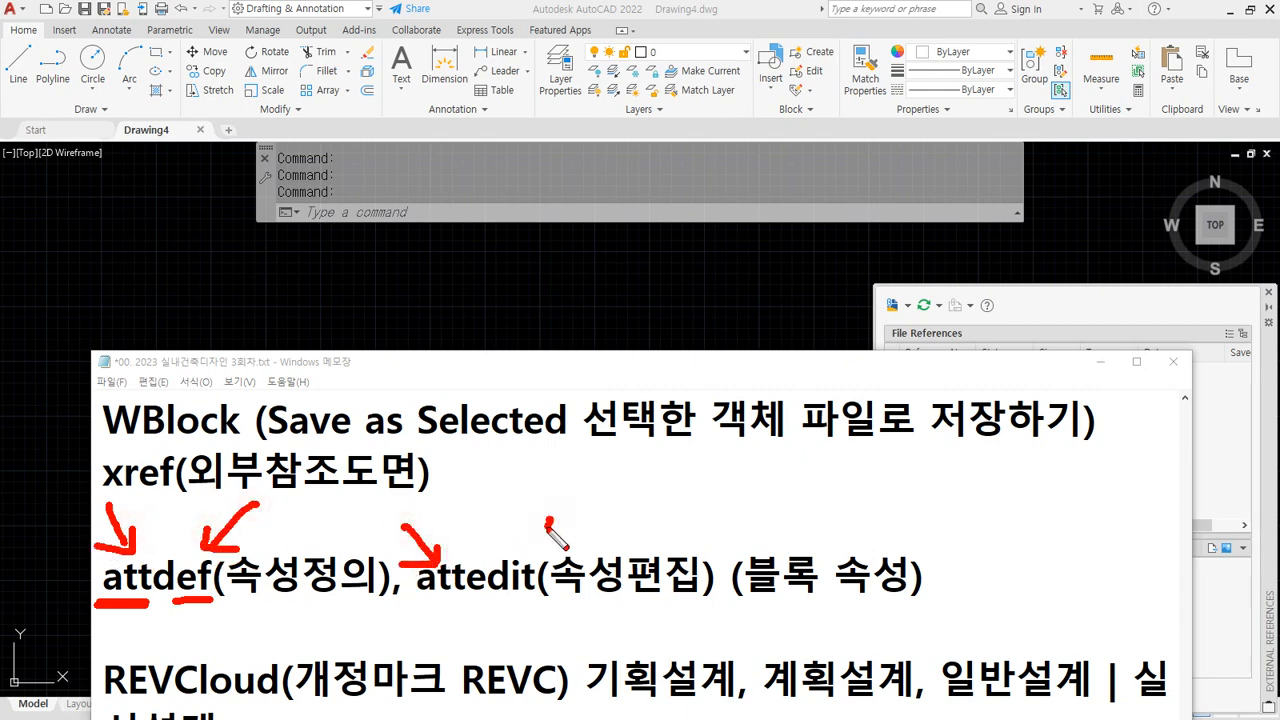
pyautogui.moveTo(549, 519)
pyautogui.mouseDown()
pyautogui.moveTo(521, 561)
pyautogui.moveTo(546, 555)
pyautogui.mouseUp()
pyautogui.moveTo(416, 603); pyautogui.dragTo(540, 602)
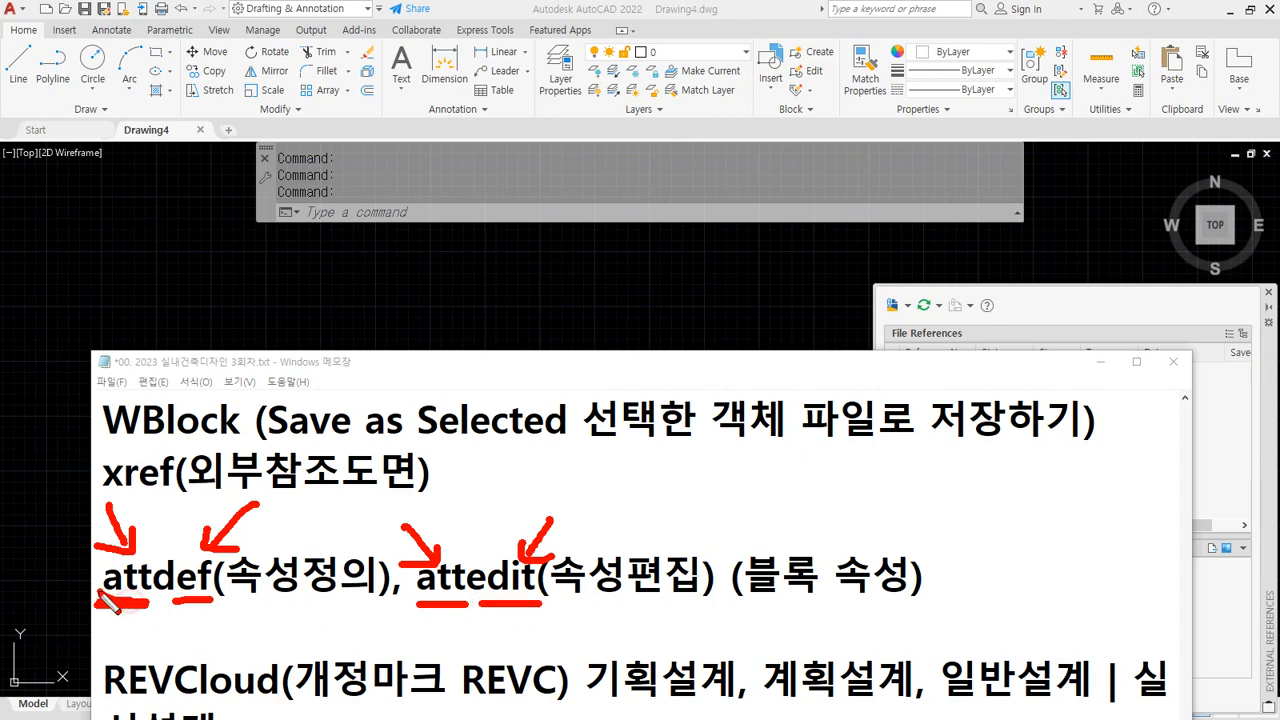
pyautogui.moveTo(98, 593)
pyautogui.mouseDown()
pyautogui.moveTo(155, 565)
pyautogui.moveTo(150, 600)
pyautogui.moveTo(221, 597)
pyautogui.mouseUp()
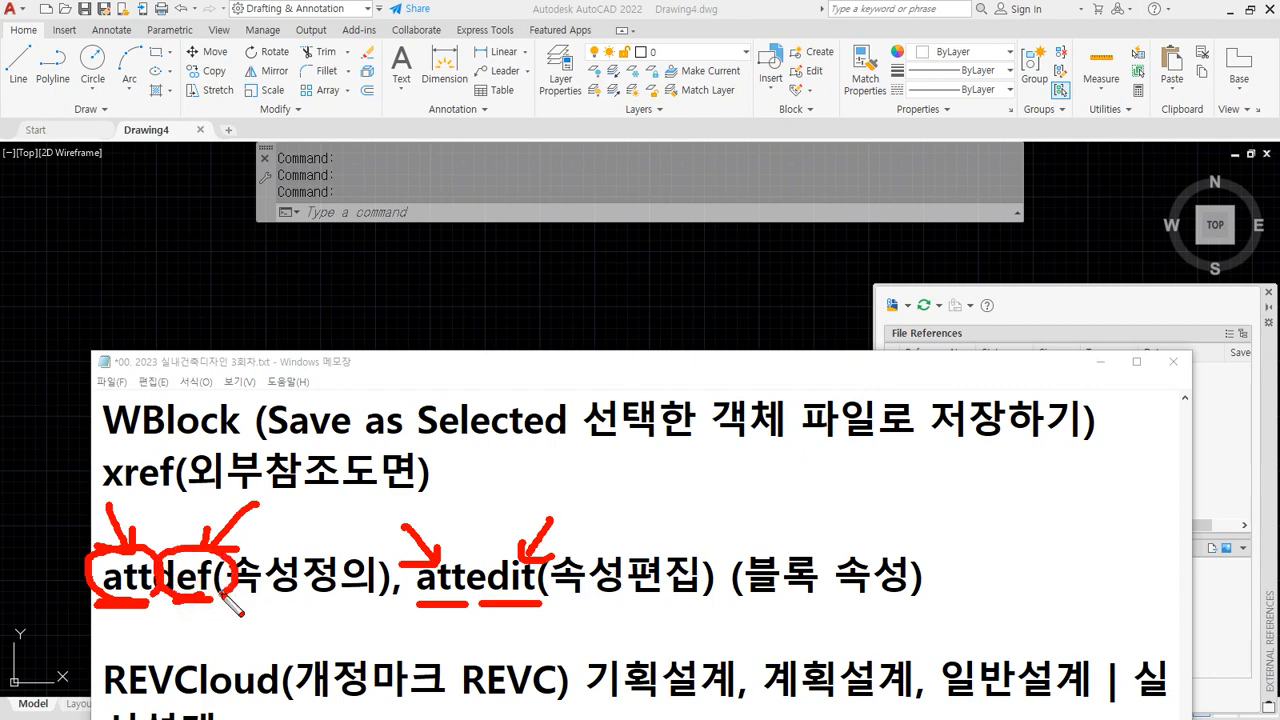
pyautogui.moveTo(470, 607)
pyautogui.mouseDown()
pyautogui.moveTo(408, 582)
pyautogui.moveTo(468, 614)
pyautogui.moveTo(556, 592)
pyautogui.mouseUp()
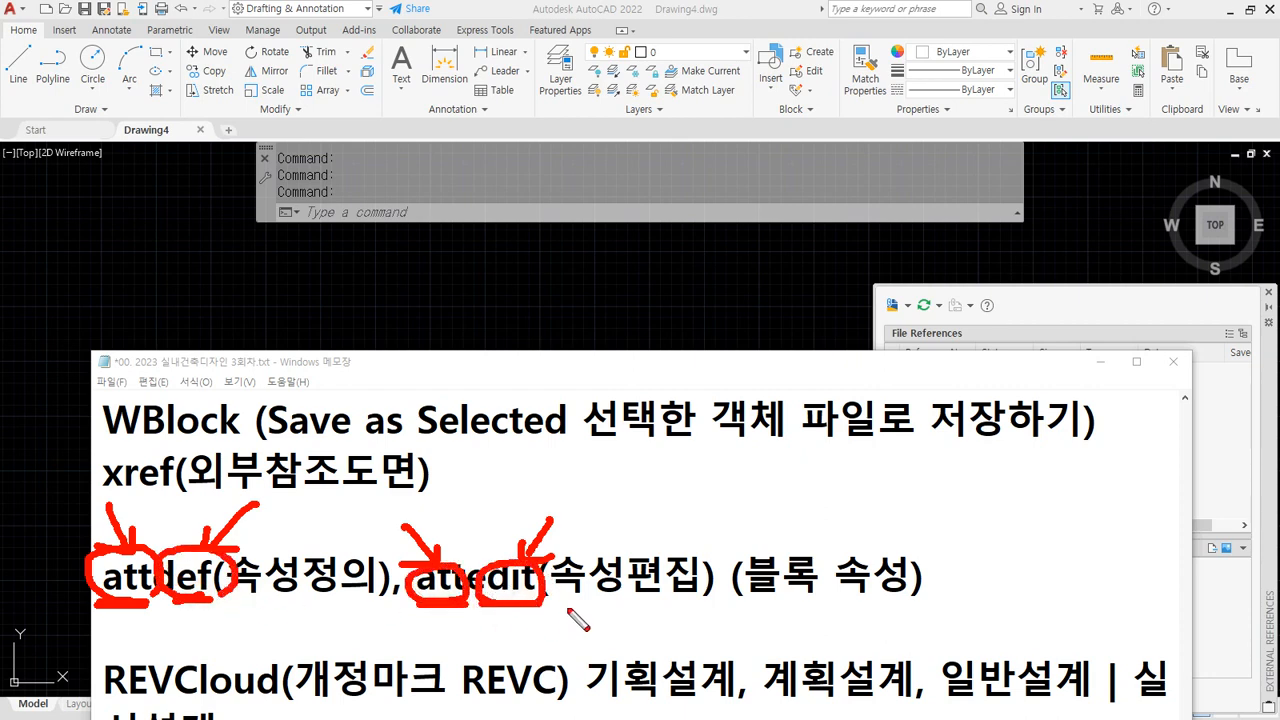
pyautogui.press('Escape')
pyautogui.scroll(1, 570, 607)
pyautogui.scroll(-1, 568, 608)
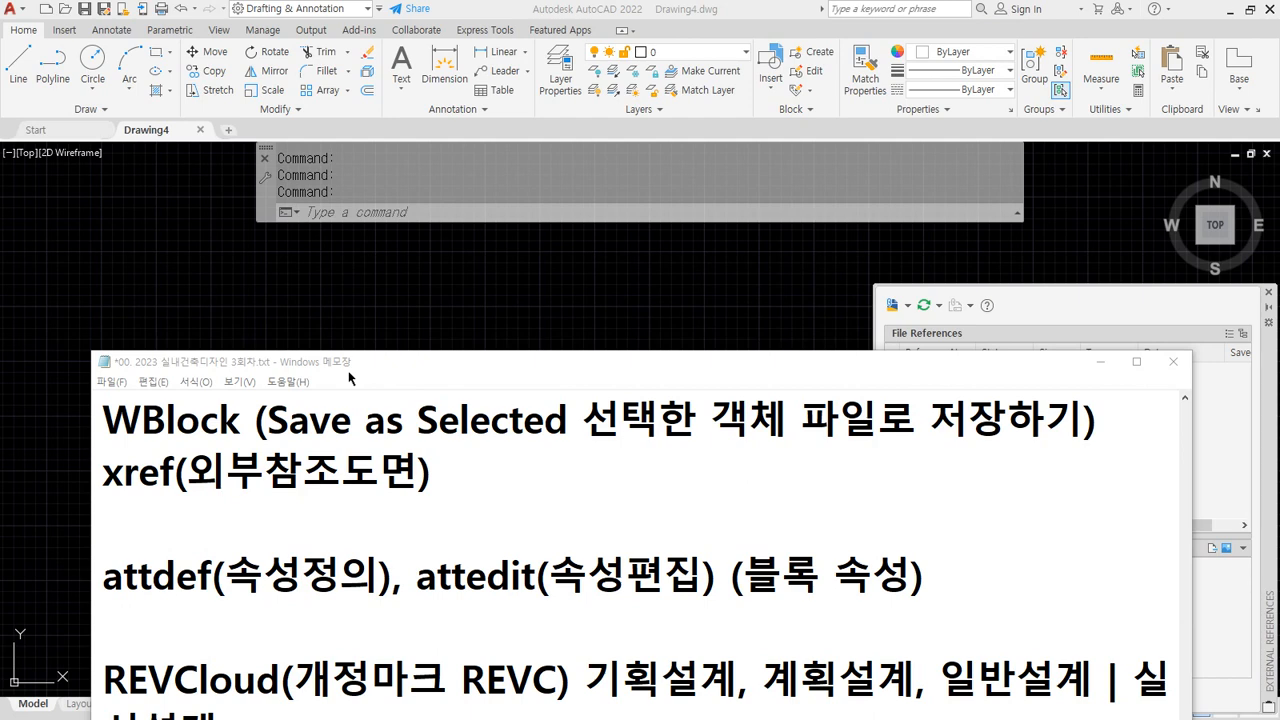
# Step: Draw one horizontal and one vertical construction line through the same point in the empty AutoCAD drawing Drawing4
pyautogui.click(324, 321)
pyautogui.write('z')
pyautogui.press('Return')
pyautogui.write('a')
pyautogui.press('Return')
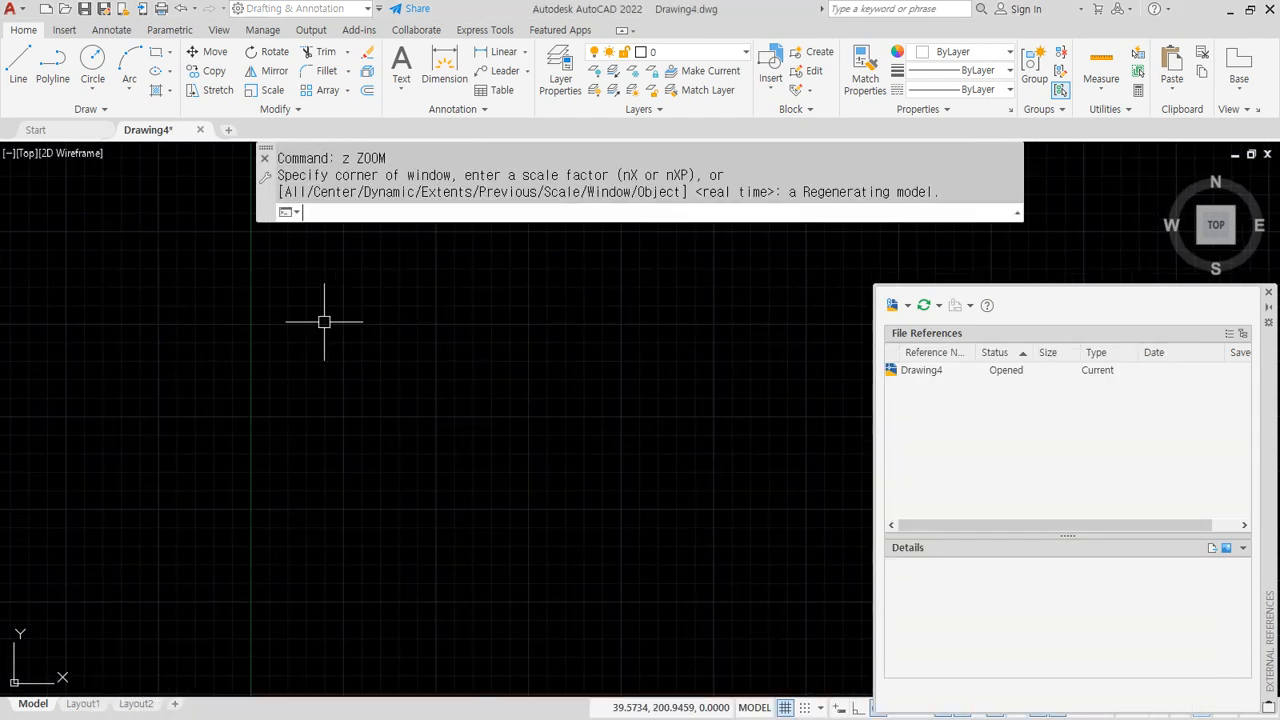
pyautogui.write('xl')
pyautogui.press('Return')
pyautogui.click(373, 423)
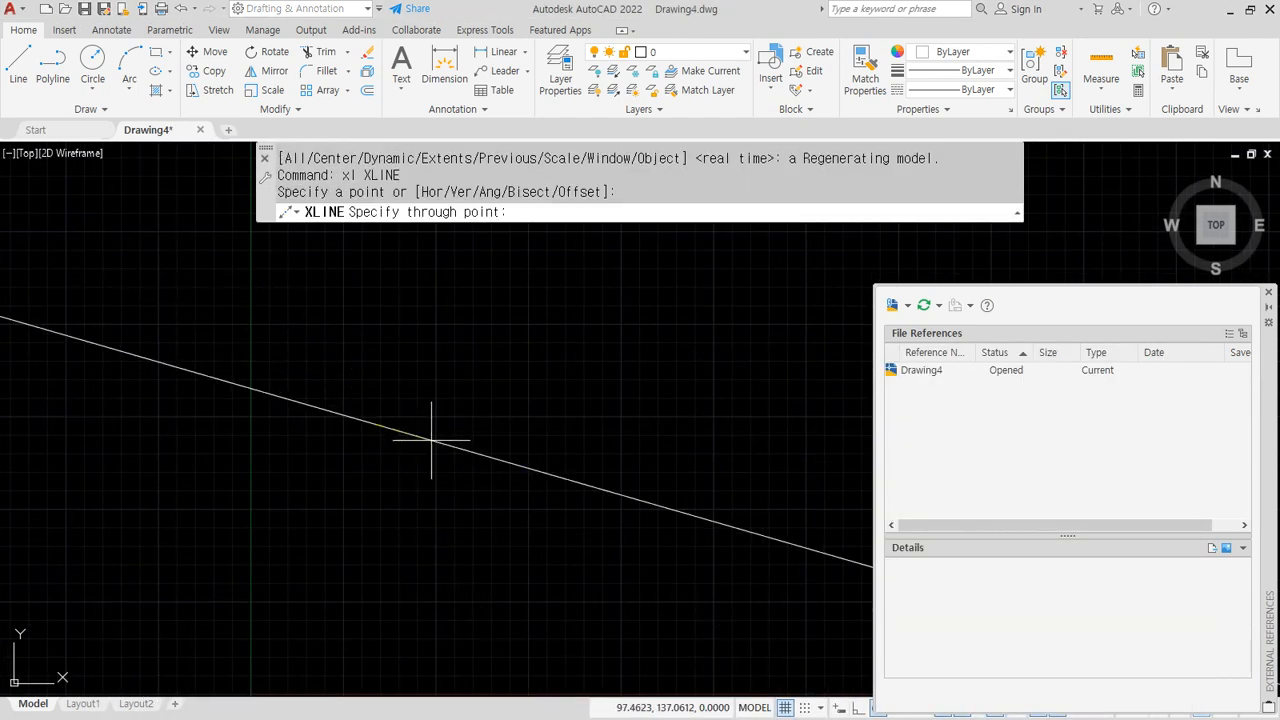
pyautogui.click(441, 424)
pyautogui.click(373, 400)
pyautogui.press('Return')
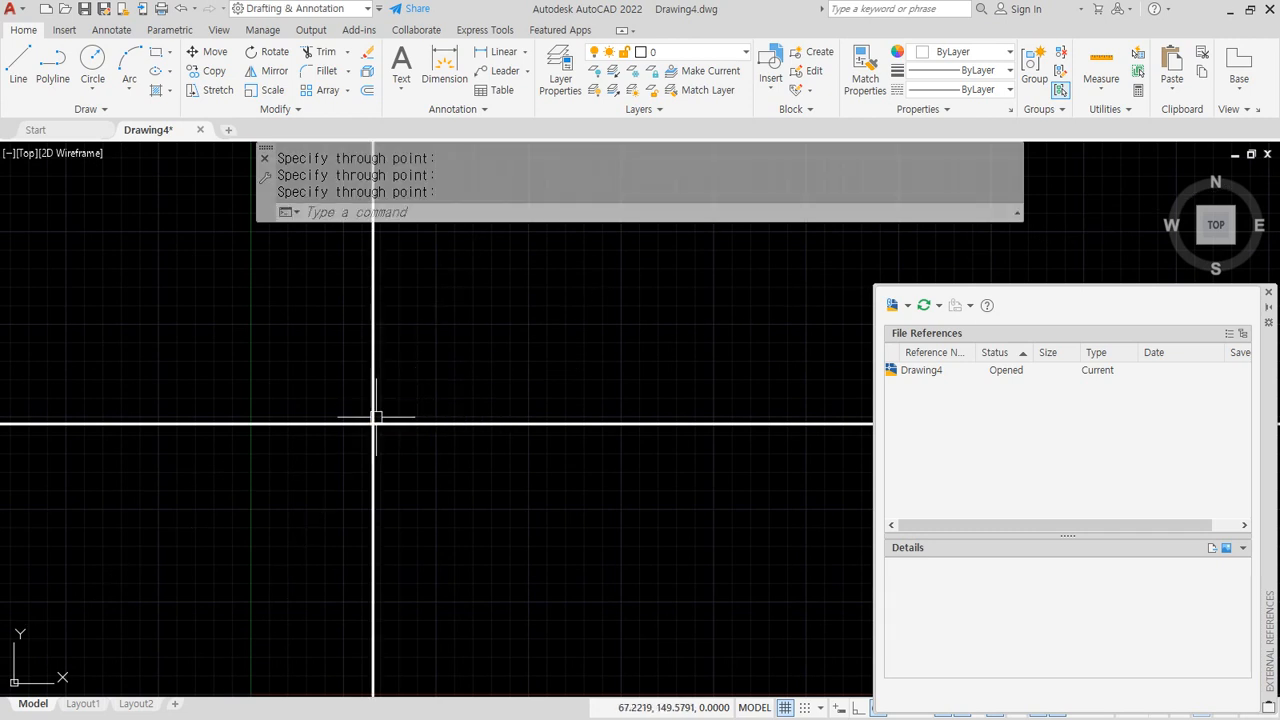
# Step: Offset the horizontal construction line upward three times at a distance of 8 to form three table rows
pyautogui.scroll(3, 398, 418)
pyautogui.write('o')
pyautogui.press('Return')
pyautogui.write('8')
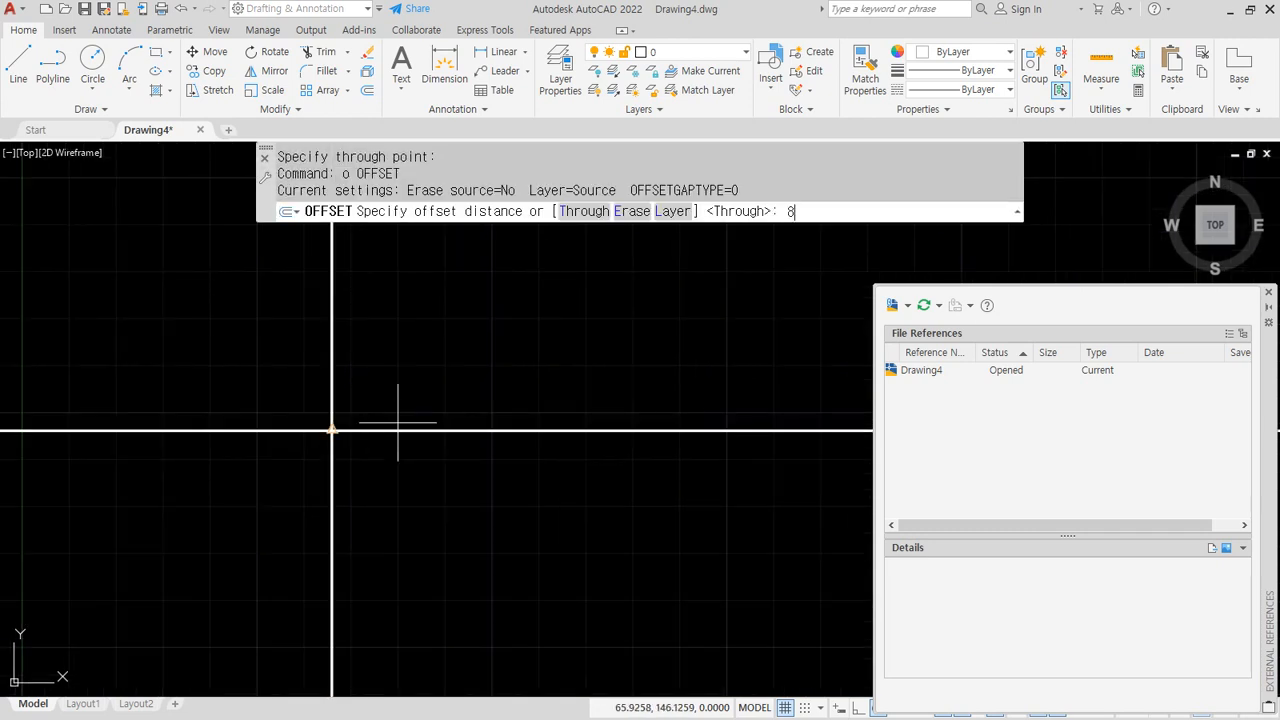
pyautogui.press('Return')
pyautogui.click(398, 430)
pyautogui.click(406, 391)
pyautogui.click(406, 393)
pyautogui.click(412, 353)
pyautogui.click(412, 353)
pyautogui.click(417, 320)
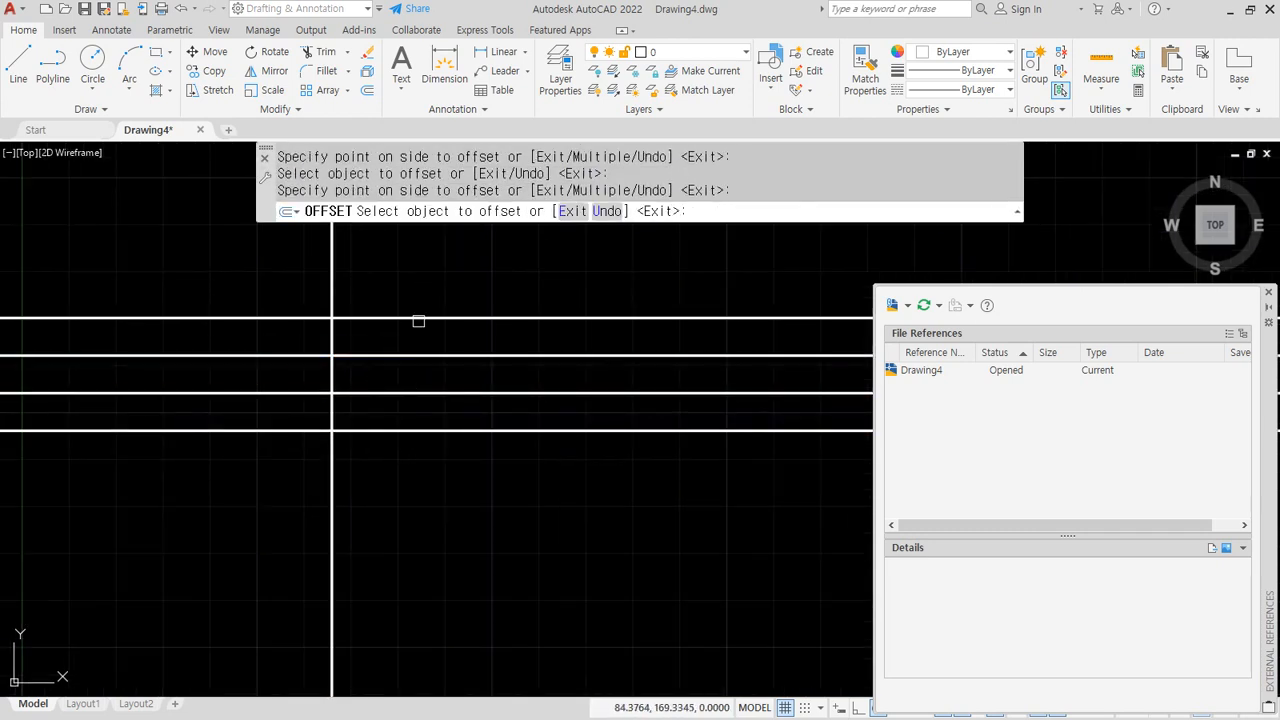
pyautogui.press('Return')
# Step: Trim the lines extending above, below and to the left of the table rows, leaving a closed left edge
pyautogui.write('tr')
pyautogui.press('Return')
pyautogui.click(360, 268)
pyautogui.click(272, 290)
pyautogui.click(255, 279)
pyautogui.moveTo(255, 279); pyautogui.dragTo(250, 470)
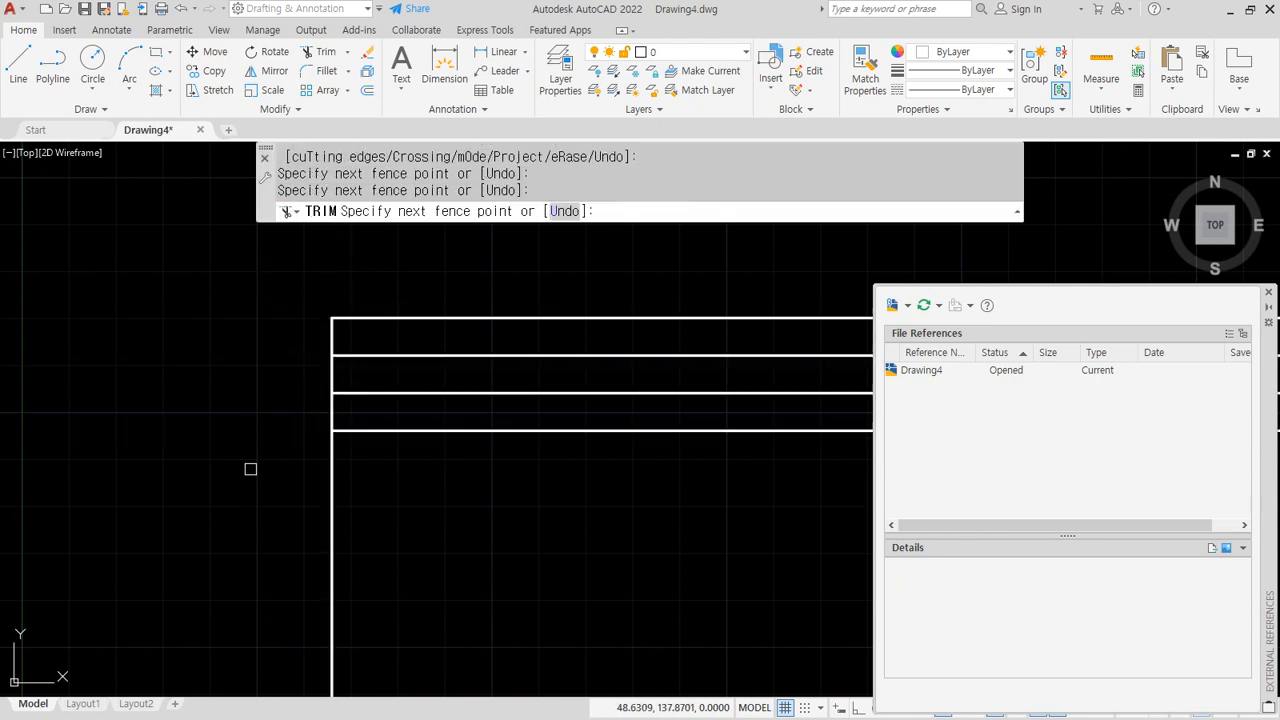
pyautogui.moveTo(363, 509); pyautogui.dragTo(261, 479)
pyautogui.press('Return')
# Step: Offset the table's left edge 20 to the right to form the first column
pyautogui.write('o')
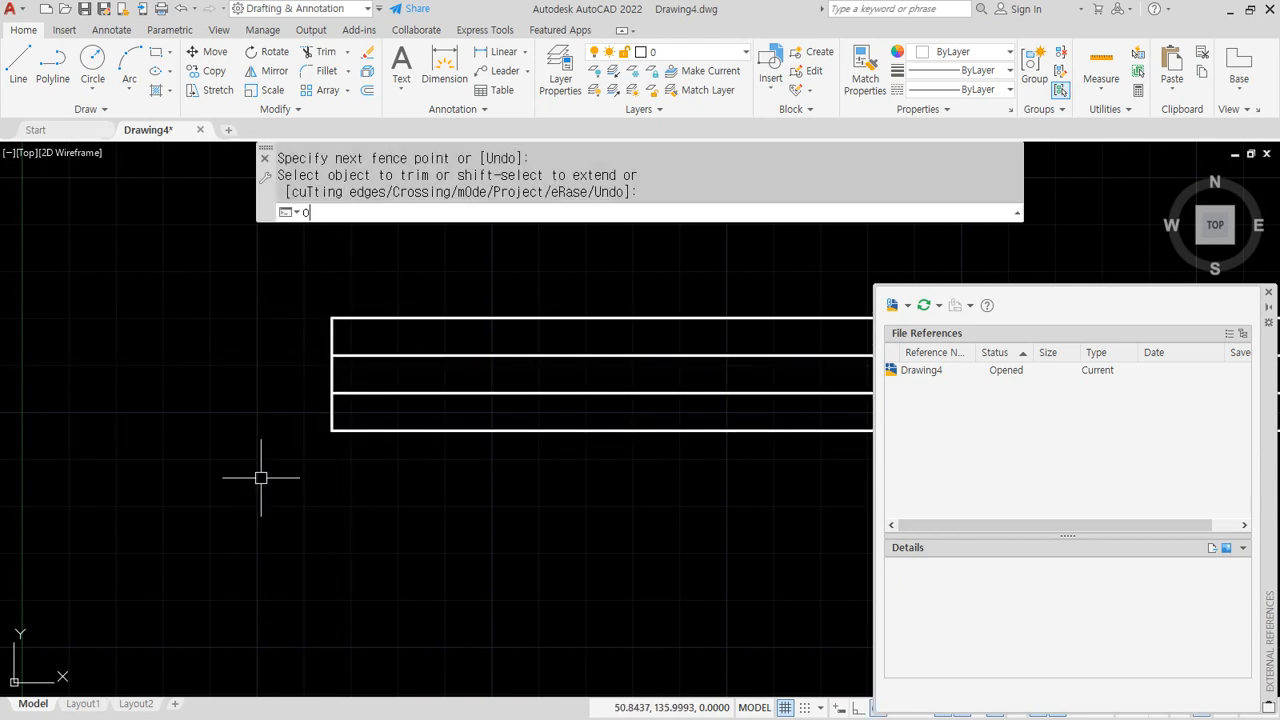
pyautogui.press('Return')
pyautogui.write('20')
pyautogui.press('Return')
pyautogui.click(328, 420)
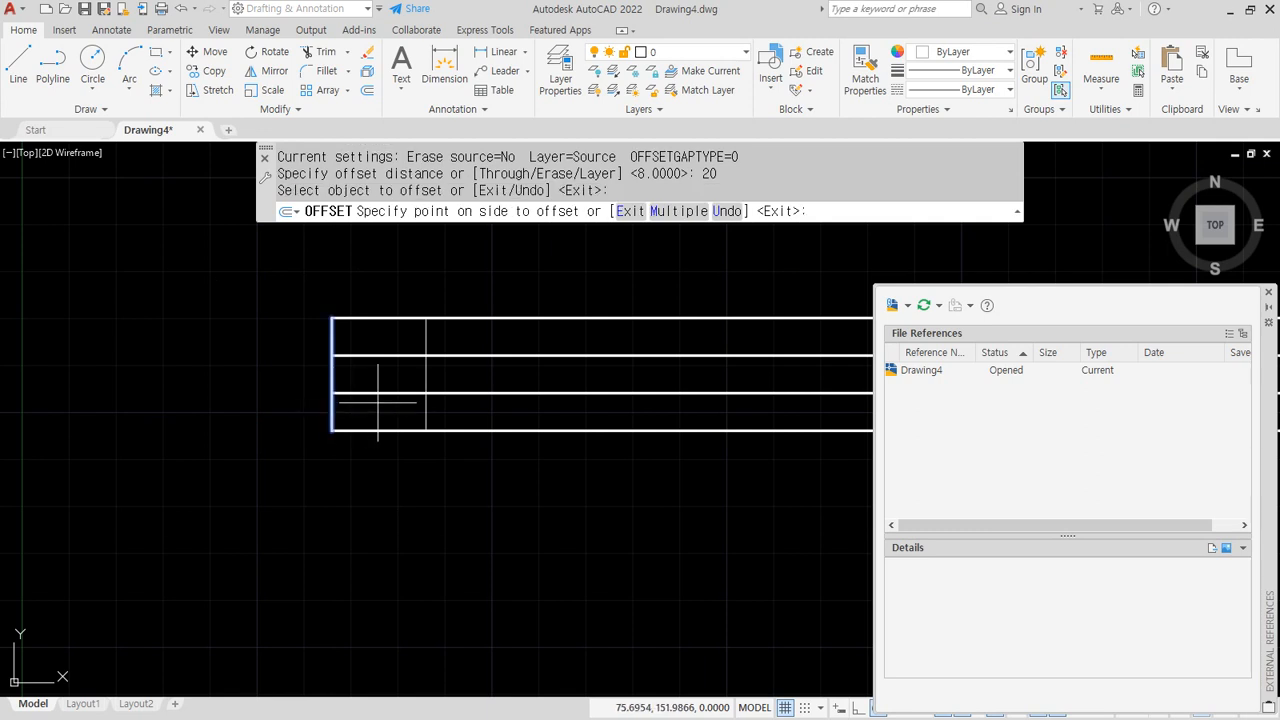
pyautogui.click(377, 400)
pyautogui.press('Return')
# Step: Offset the column divider 30 to the right to form the table's right edge
pyautogui.write('o')
pyautogui.press('Return')
pyautogui.write('30')
pyautogui.press('Return')
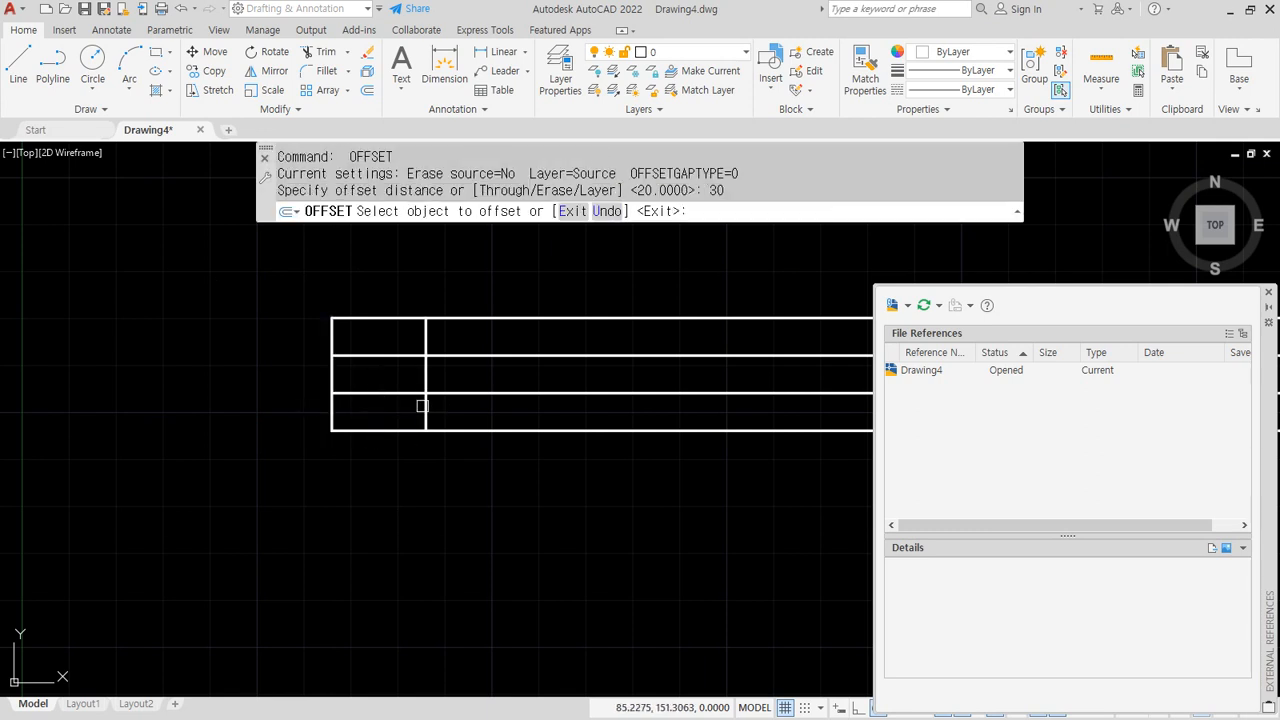
pyautogui.click(425, 405)
pyautogui.click(466, 411)
pyautogui.press('Return')
# Step: Trim the horizontal lines that extend past the table's right edge
pyautogui.write('tr')
pyautogui.press('Return')
pyautogui.moveTo(645, 505); pyautogui.dragTo(625, 290)
pyautogui.press('Return')
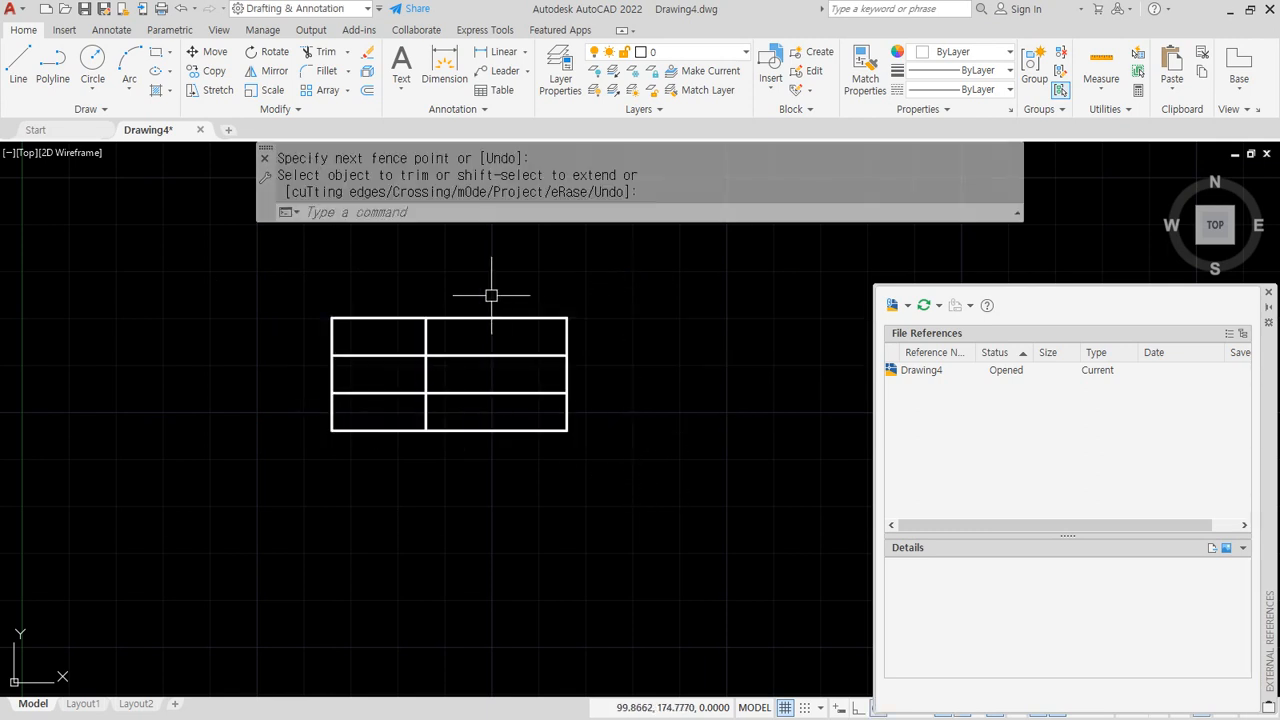
# Step: Place a horizontal linear dimension above the table for the width of the first column
pyautogui.scroll(4, 491, 291)
pyautogui.moveTo(477, 343); pyautogui.dragTo(551, 346, button='middle')
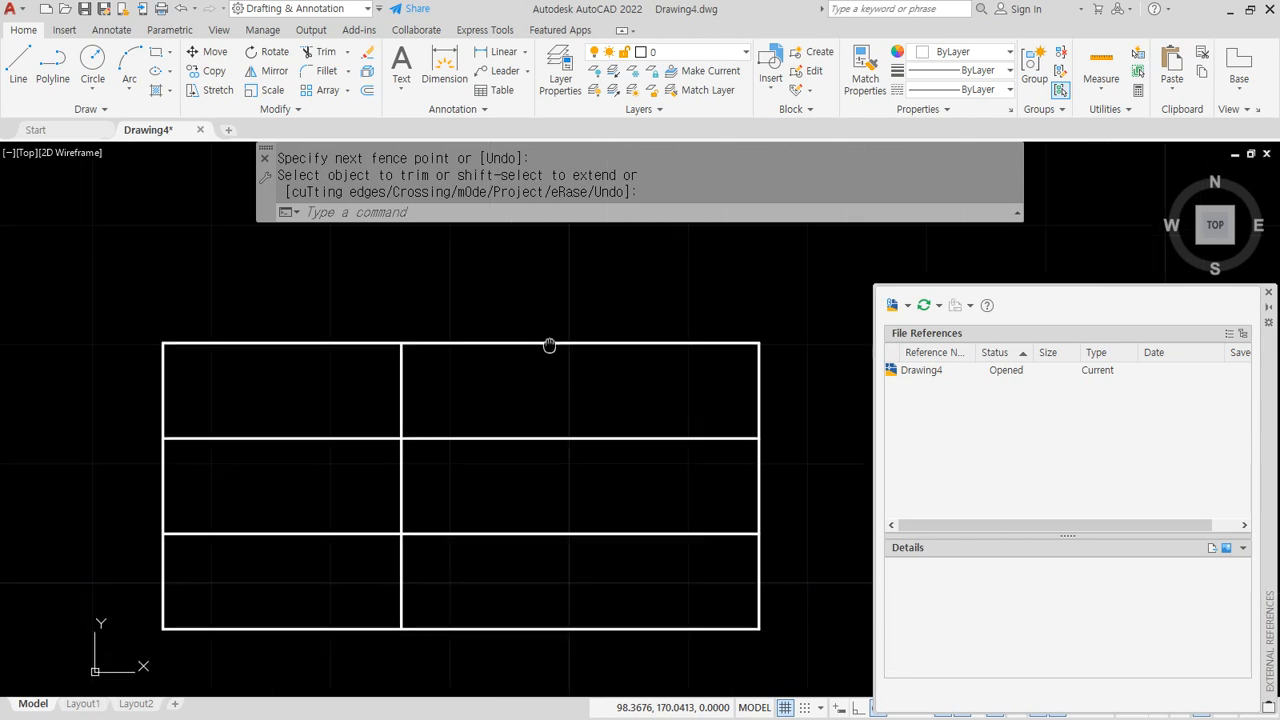
pyautogui.click(497, 51)
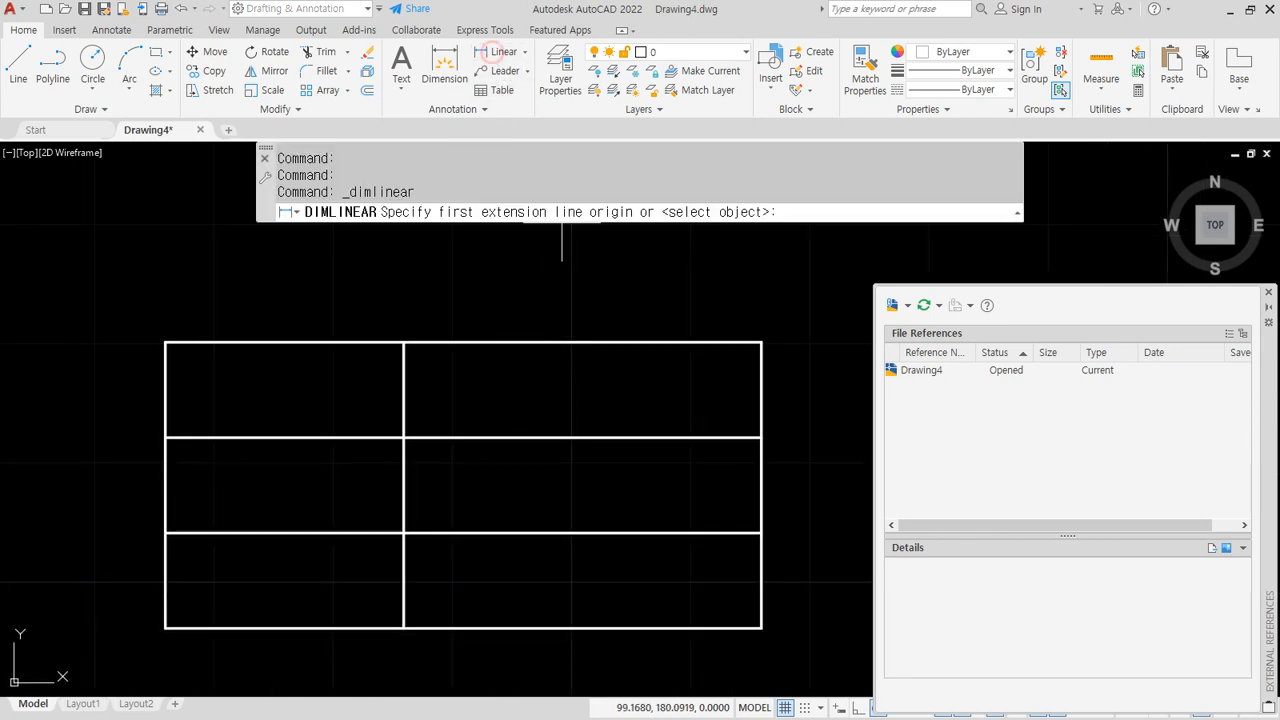
pyautogui.click(403, 342)
pyautogui.click(349, 317)
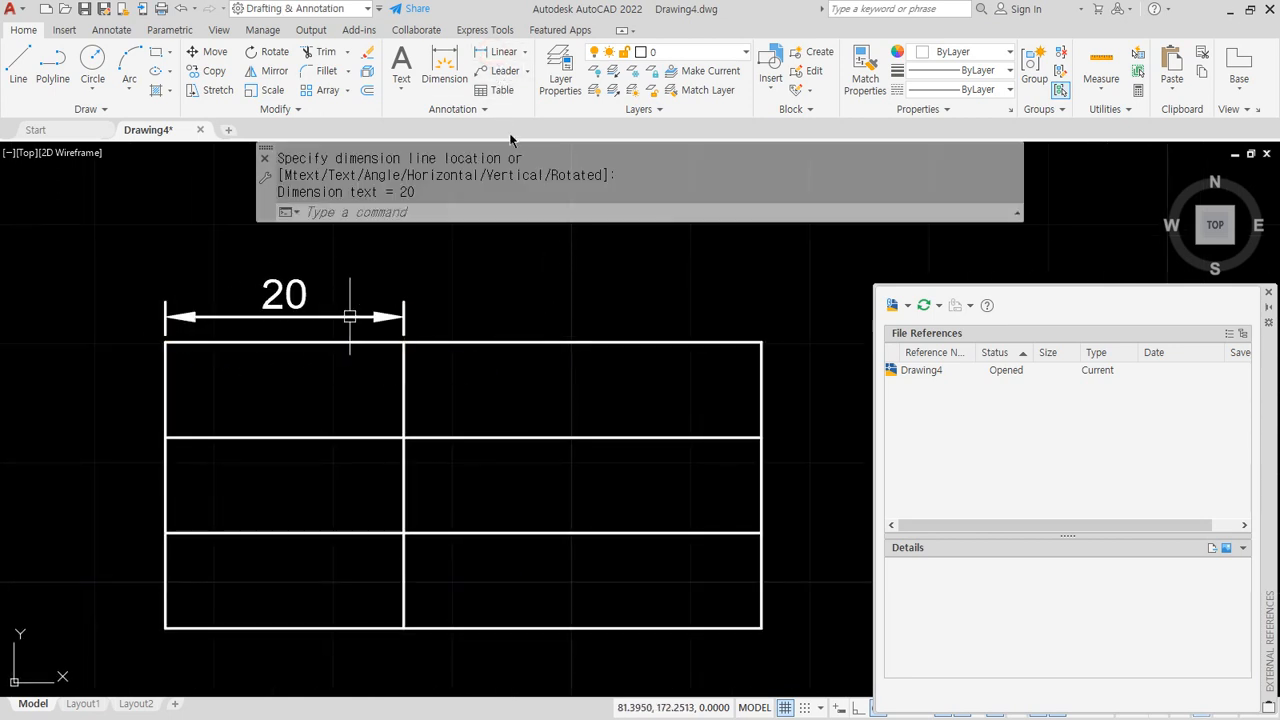
# Step: Continue the horizontal dimension to the table's upper-right corner to dimension the second column's width
pyautogui.click(131, 30)
pyautogui.click(442, 90)
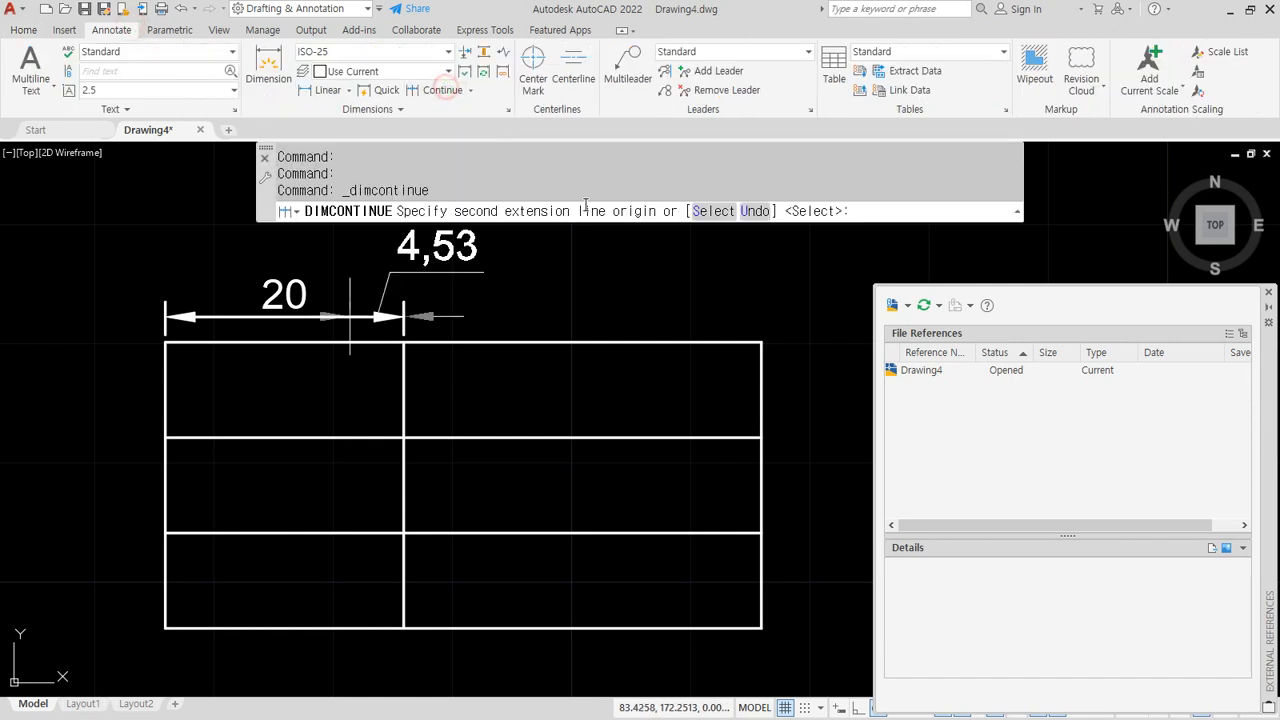
pyautogui.click(761, 342)
pyautogui.press('Escape')
# Step: Place a vertical linear dimension to the left of the table for the height of the top row
pyautogui.click(327, 90)
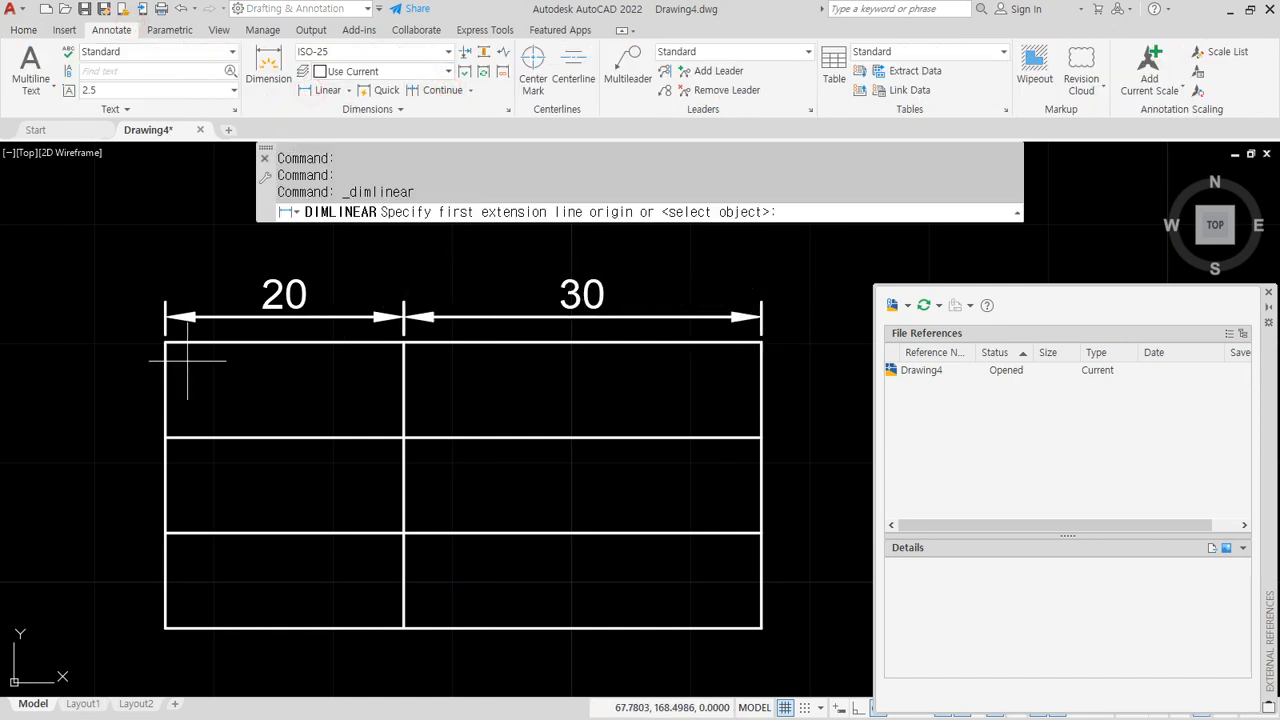
pyautogui.click(165, 342)
pyautogui.click(165, 436)
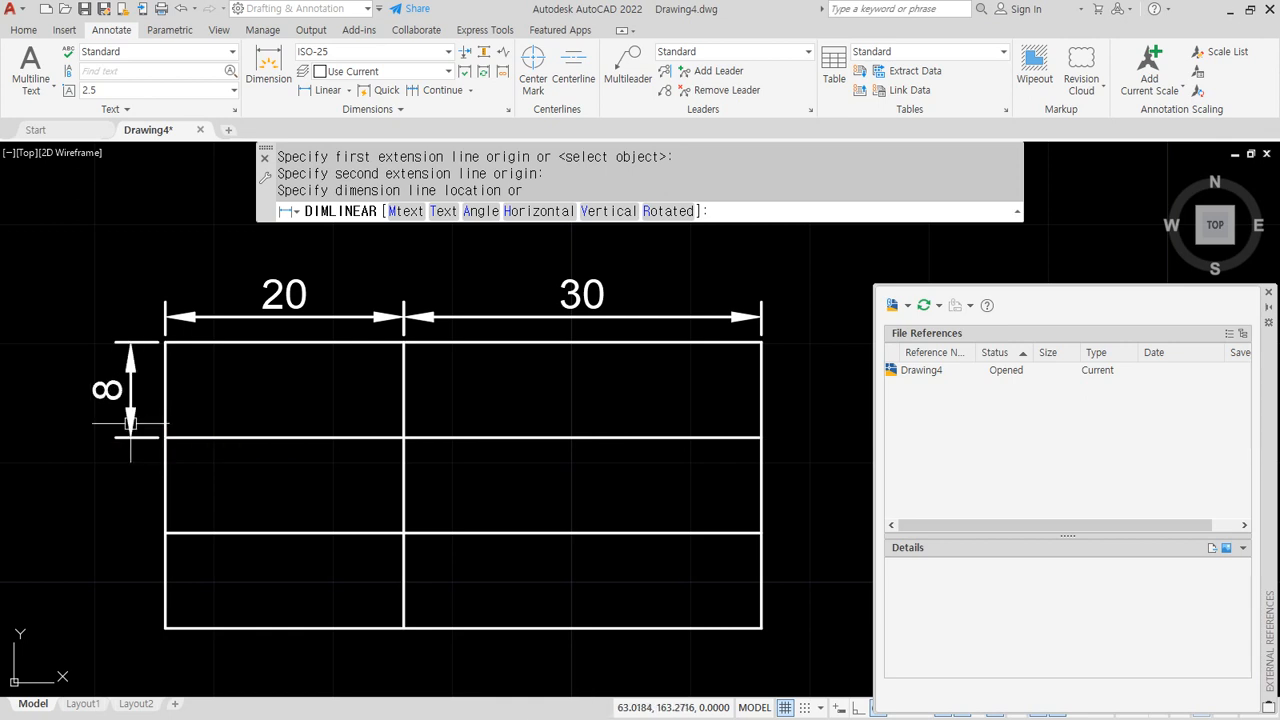
pyautogui.click(129, 430)
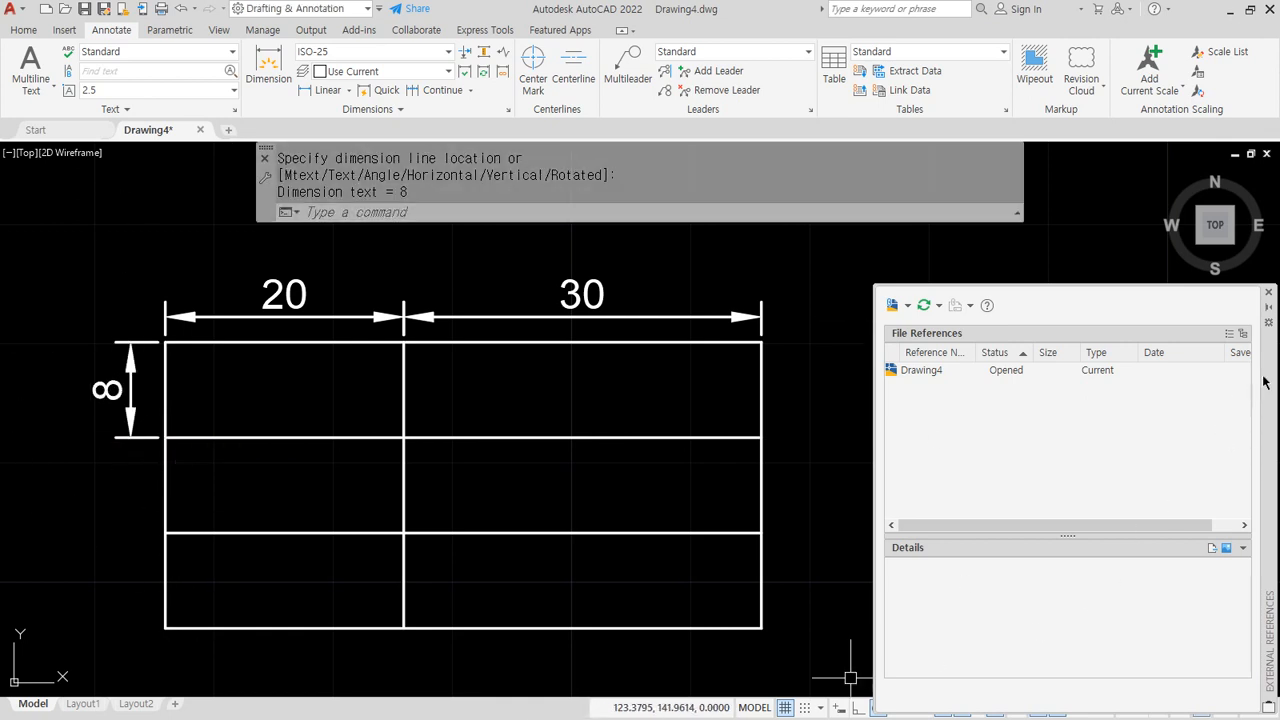
# Step: Close the External References palette and start multiline text across the first column's top cell, justified to the middle center
pyautogui.click(1268, 292)
pyautogui.moveTo(786, 432); pyautogui.dragTo(908, 420, button='middle')
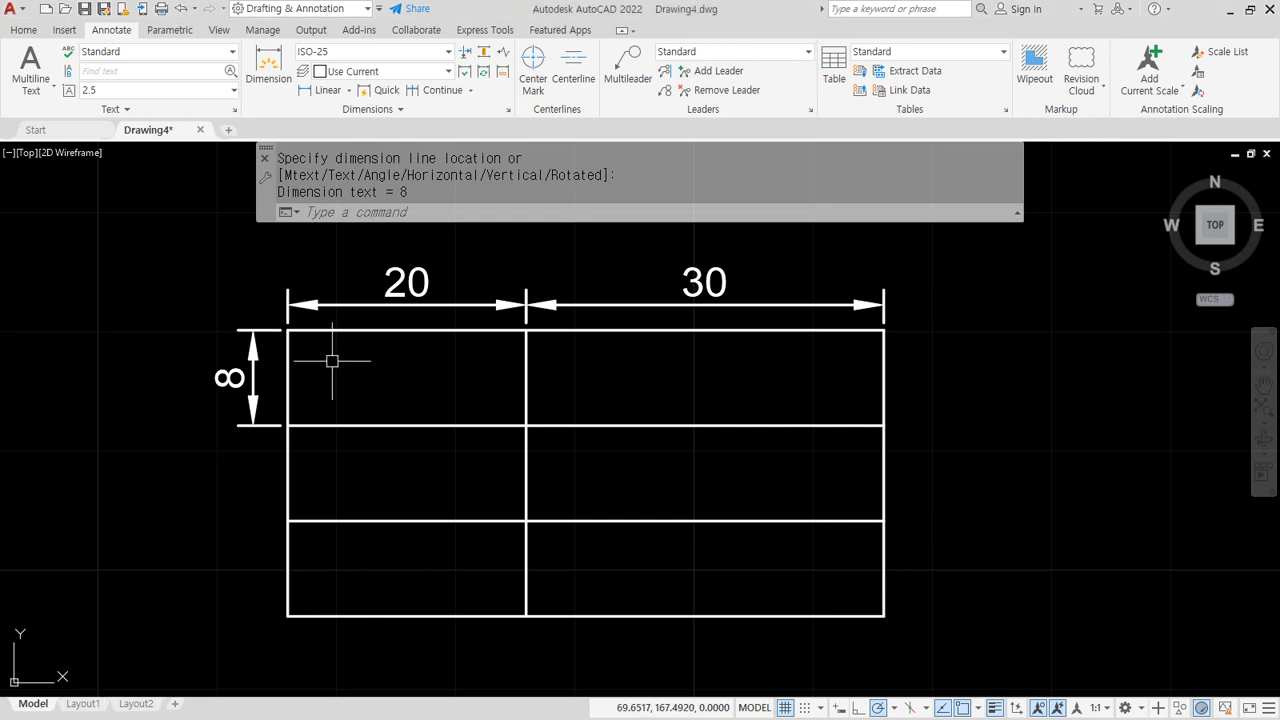
pyautogui.press('Return')
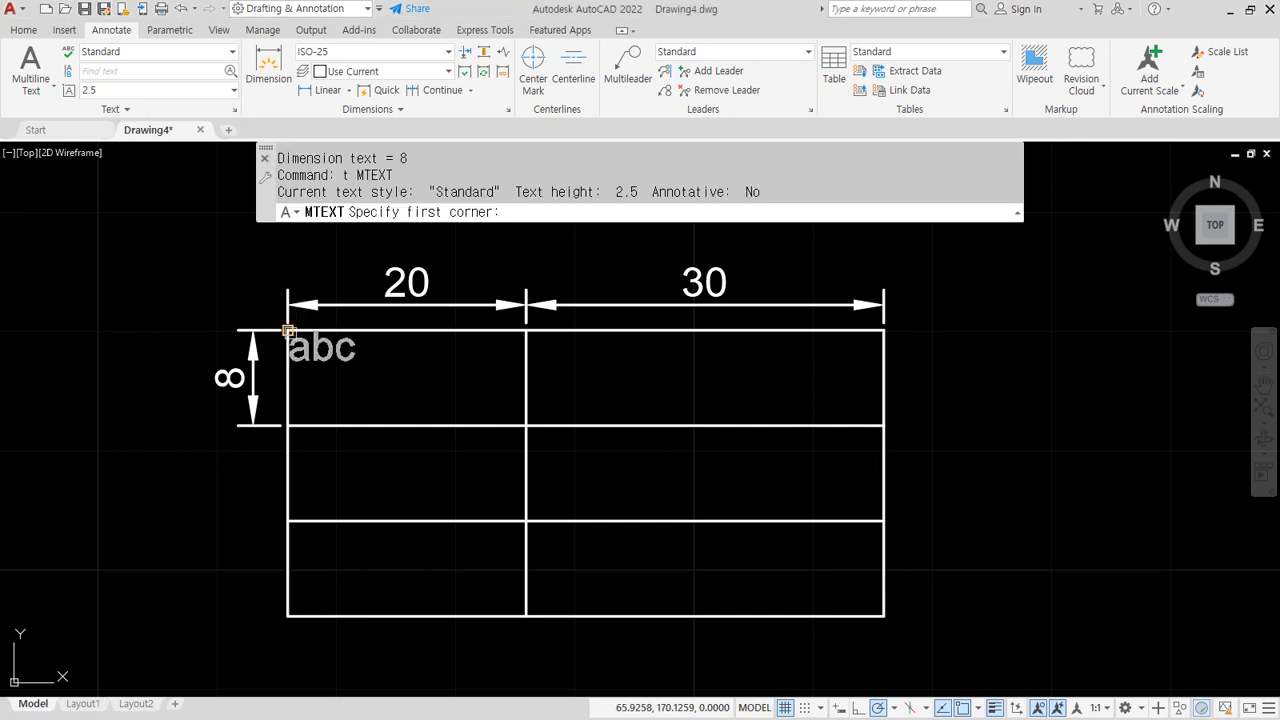
pyautogui.click(288, 330)
pyautogui.click(526, 425)
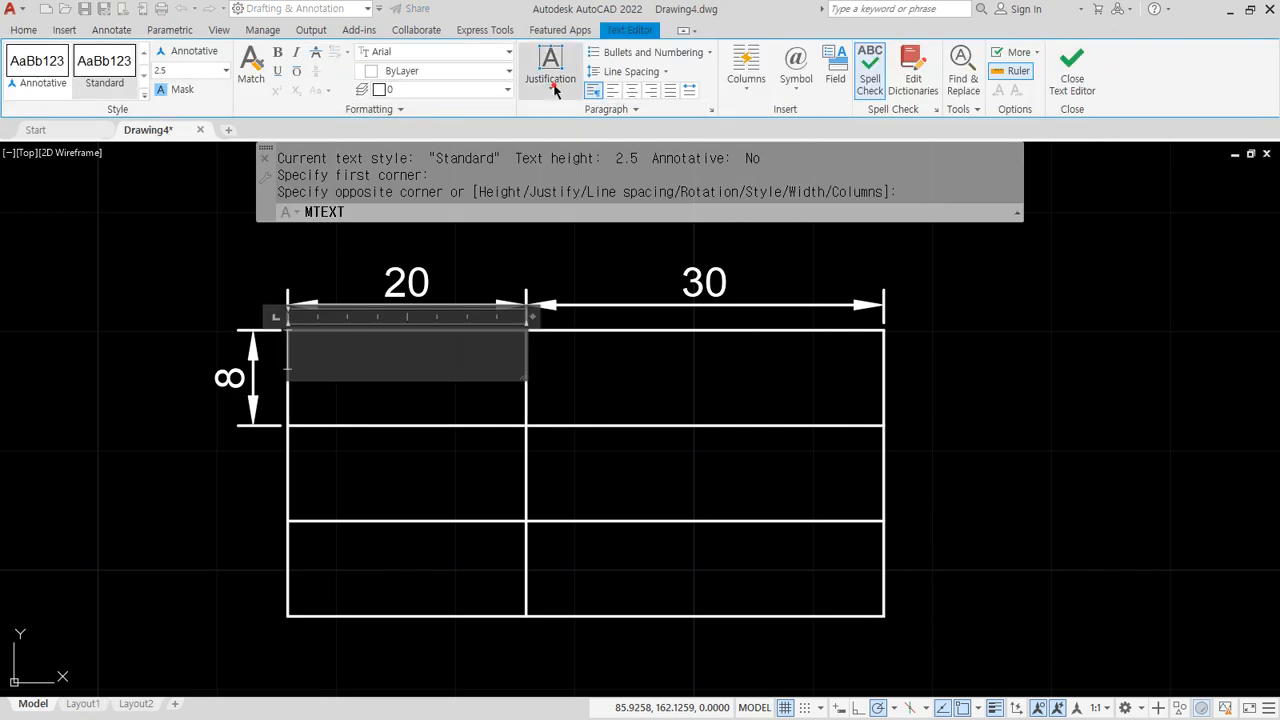
pyautogui.click(551, 85)
pyautogui.click(567, 189)
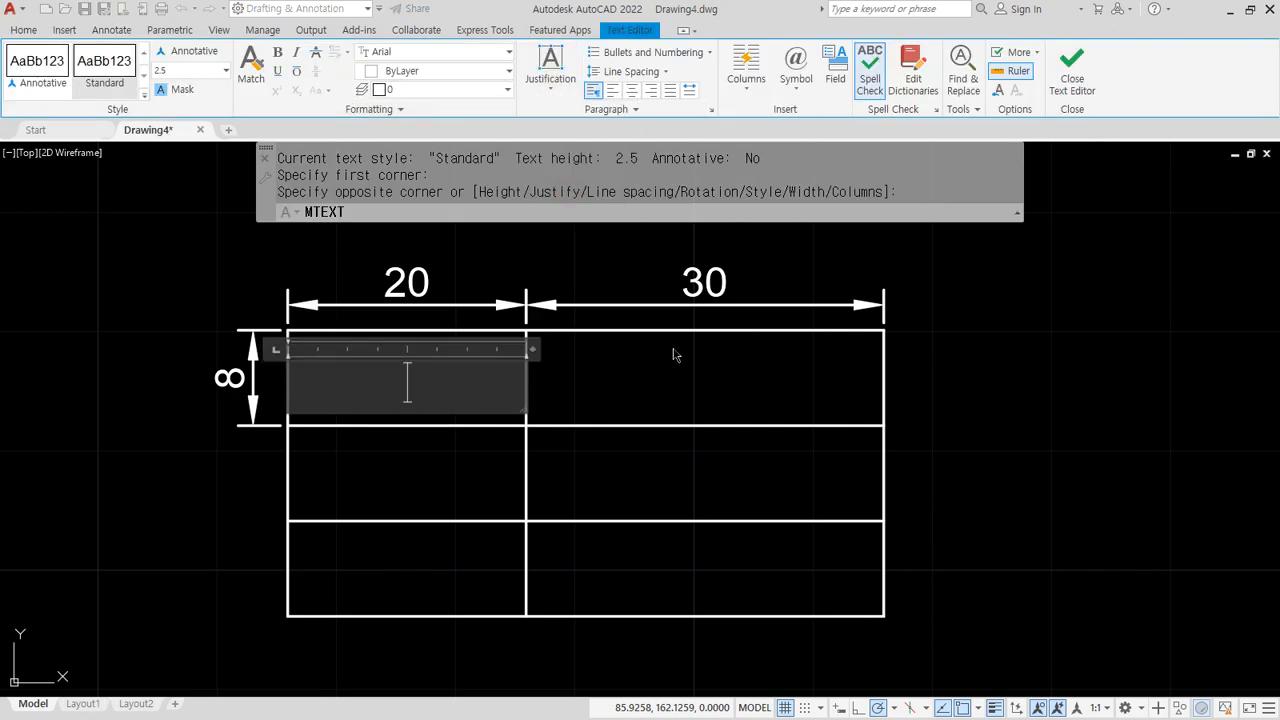
# Step: Enter "날 짜" as the cell's text and set its font to 맑은 고딕
pyautogui.write('날')
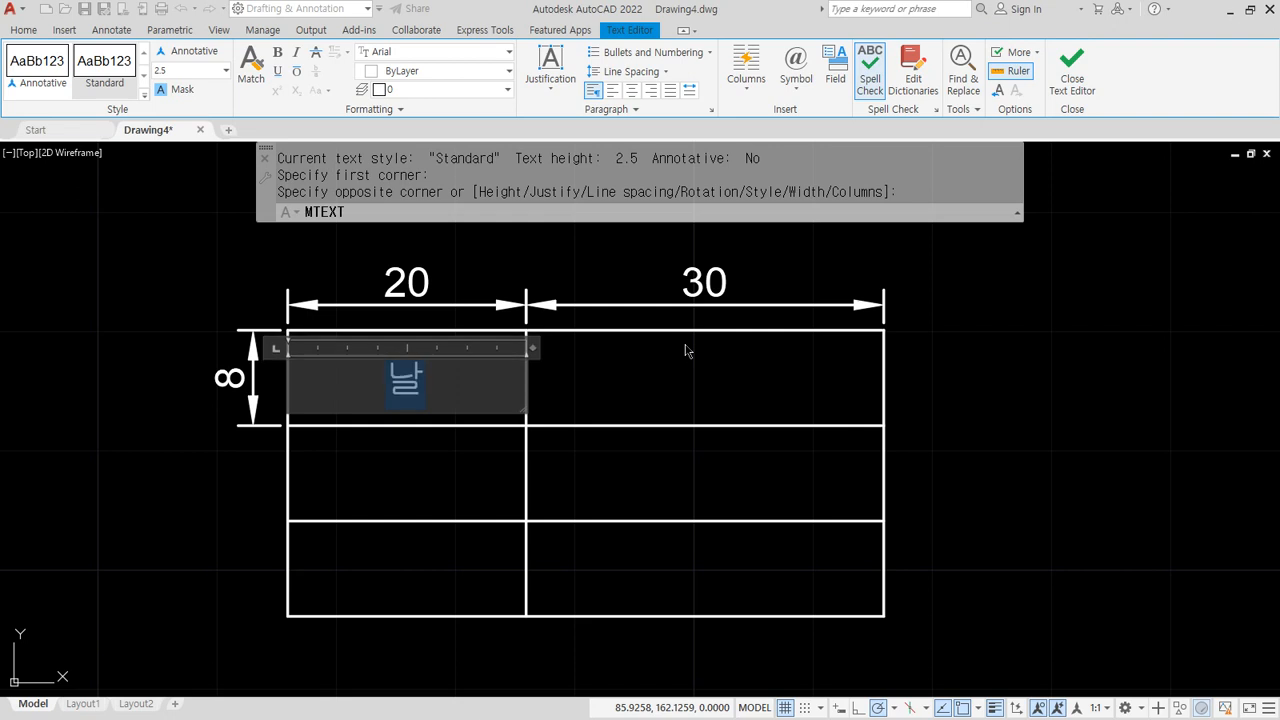
pyautogui.write(' 짜')
pyautogui.hotkey('ctrl', 'a')
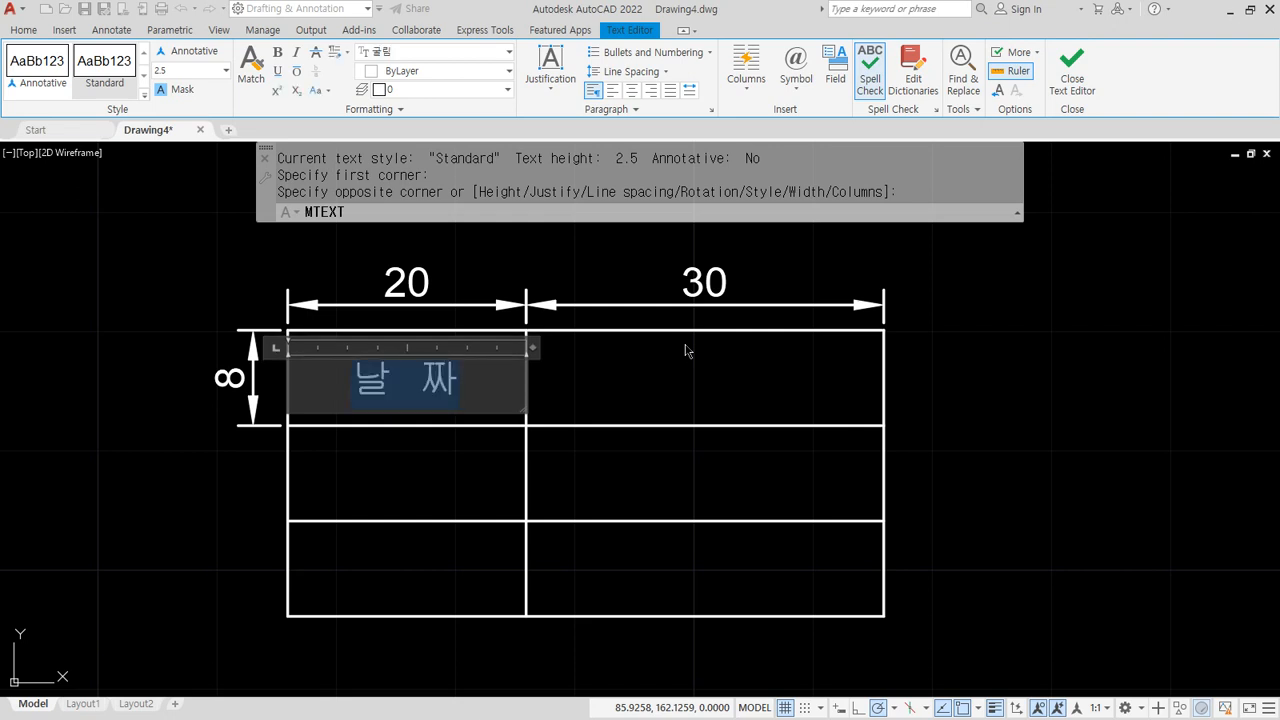
pyautogui.click(479, 55)
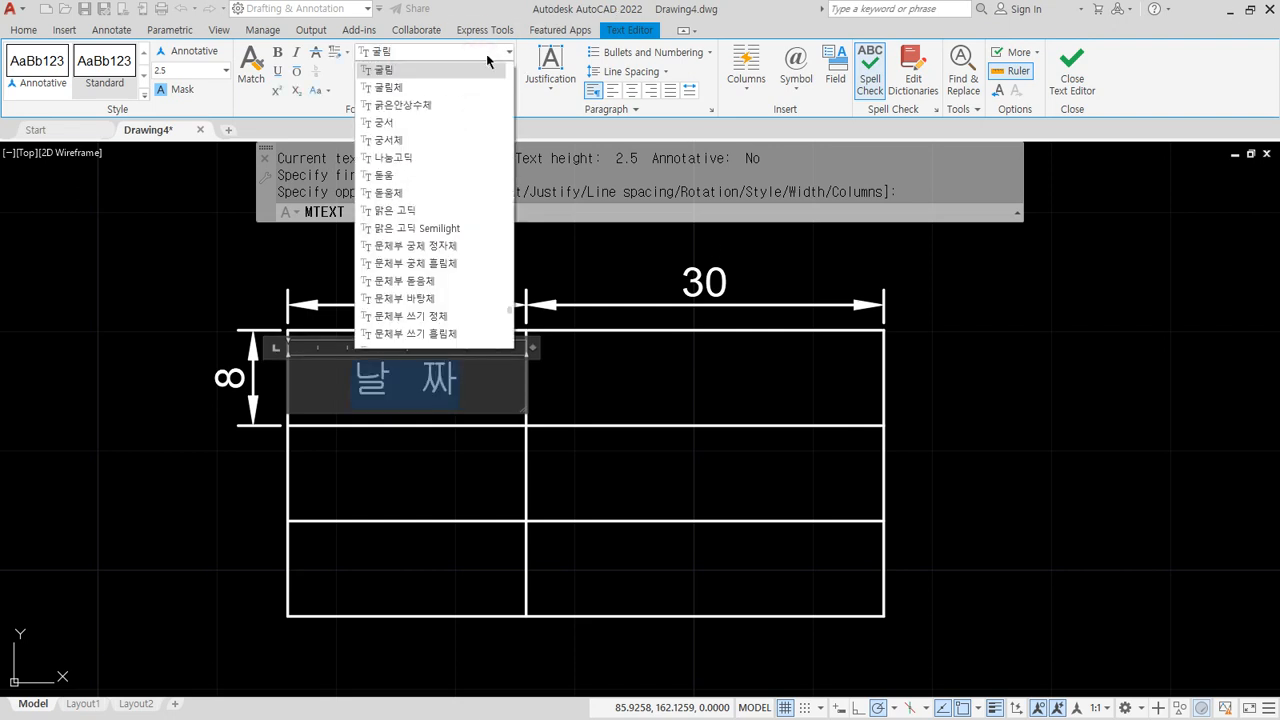
pyautogui.click(449, 211)
pyautogui.click(555, 260)
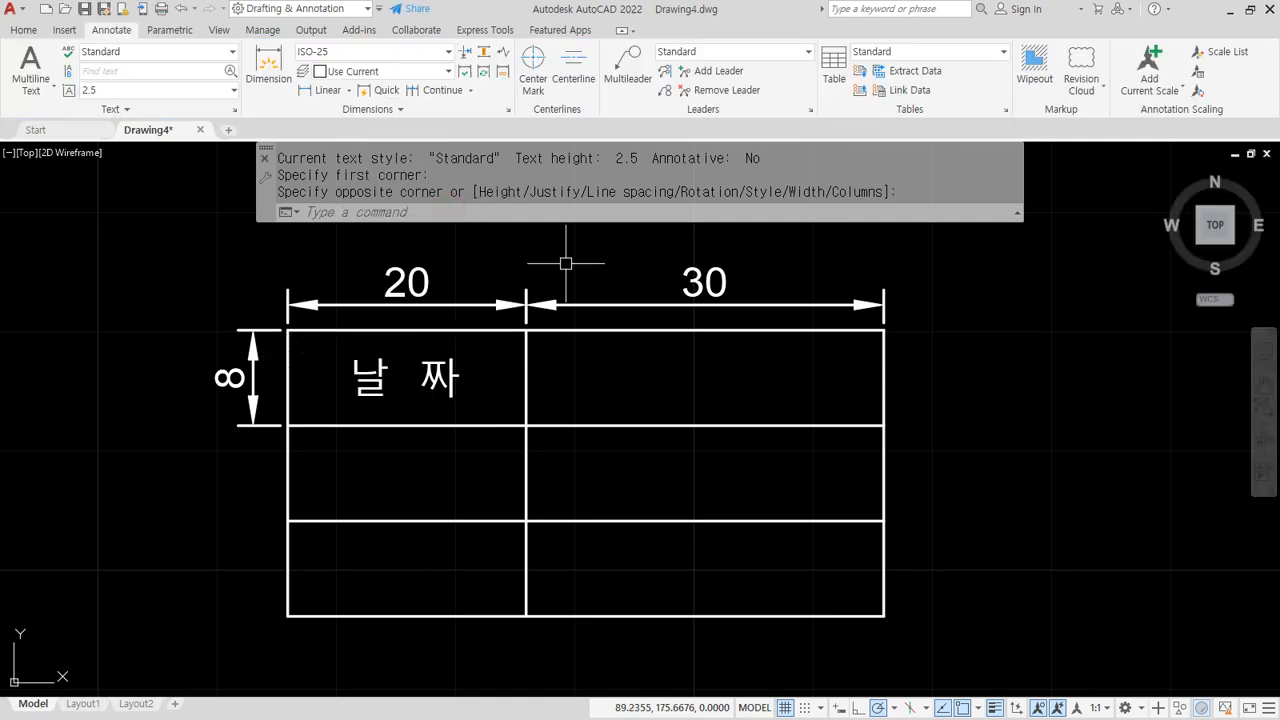
# Step: Copy the "날 짜" text into the two cells below it, using the column divider's line intersections as reference points
pyautogui.write('C')
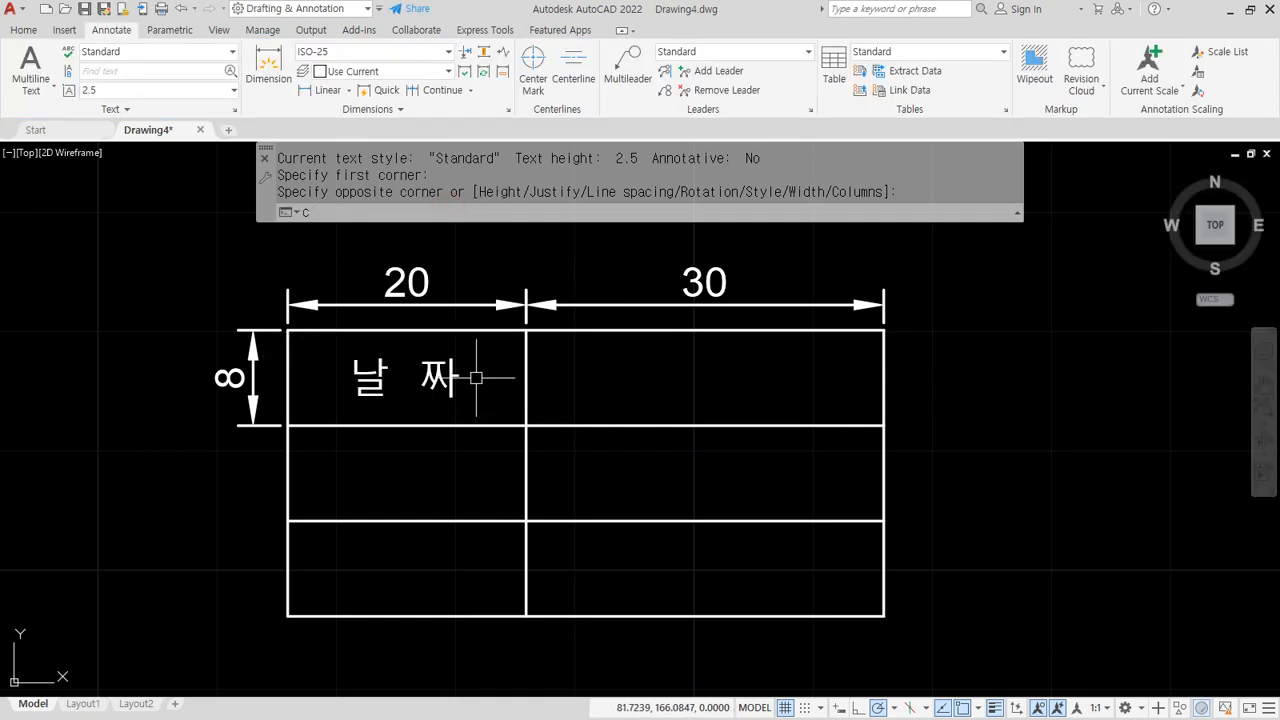
pyautogui.write('o')
pyautogui.press('Return')
pyautogui.click(445, 378)
pyautogui.press('Return')
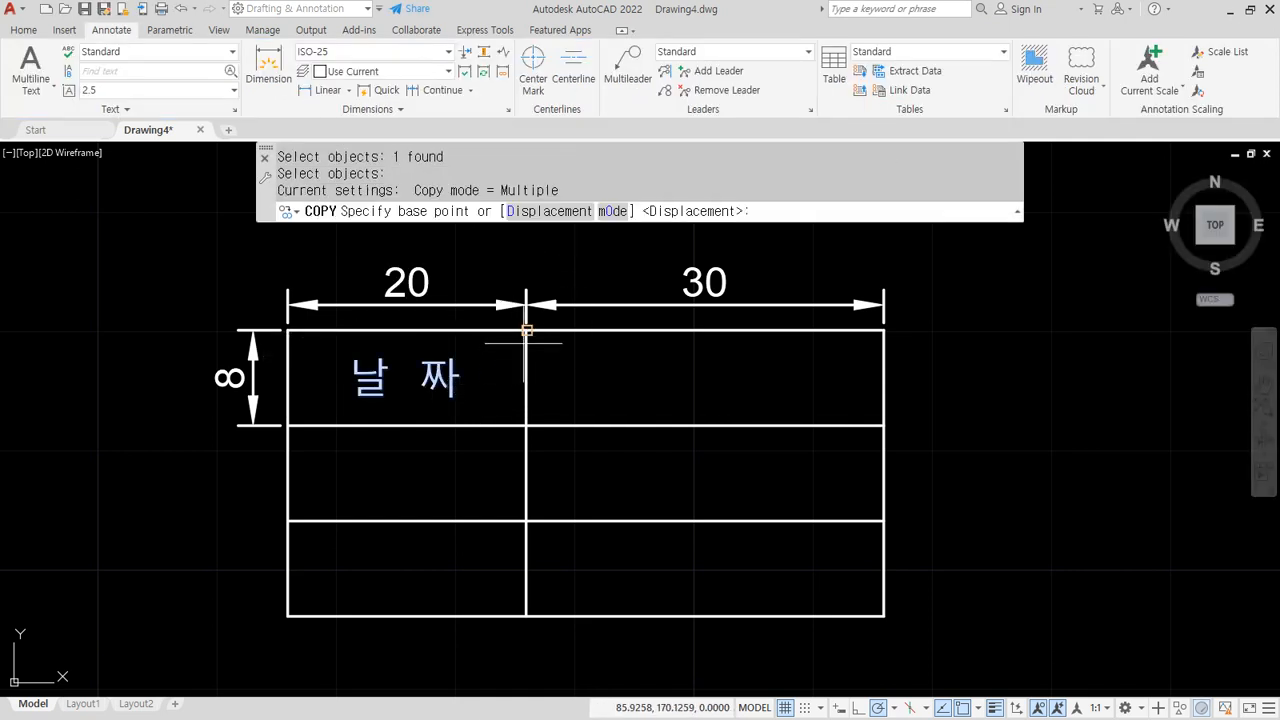
pyautogui.click(526, 329)
pyautogui.click(526, 422)
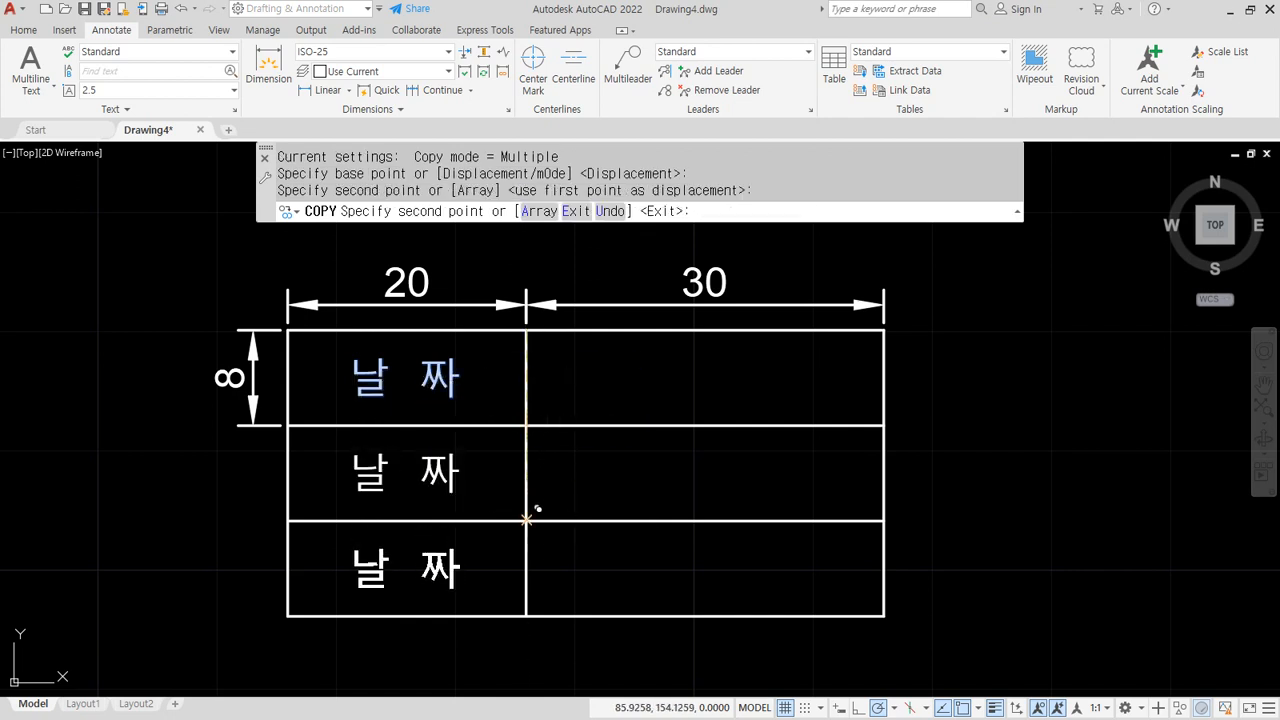
pyautogui.click(526, 520)
pyautogui.press('Return')
# Step: Change the text in the first column's middle cell to "도 명"
pyautogui.write('ed')
pyautogui.press('Return')
pyautogui.click(455, 471)
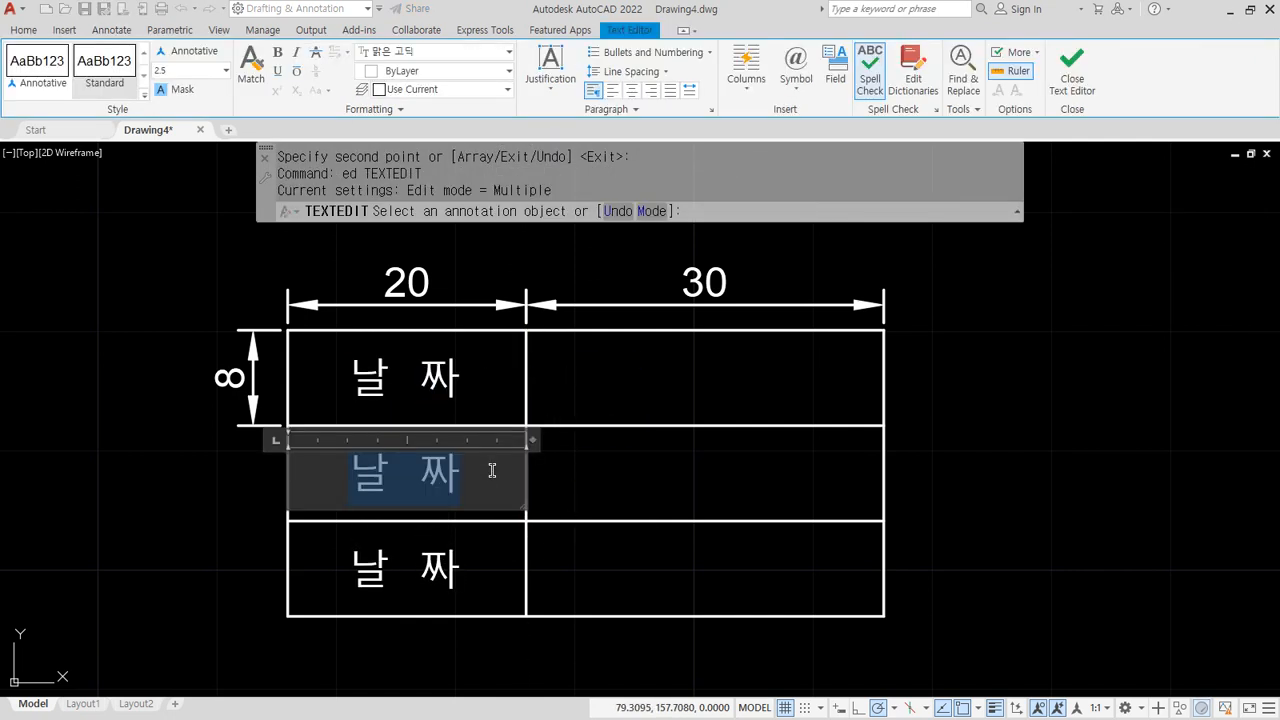
pyautogui.write('ㄷㅗ 명')
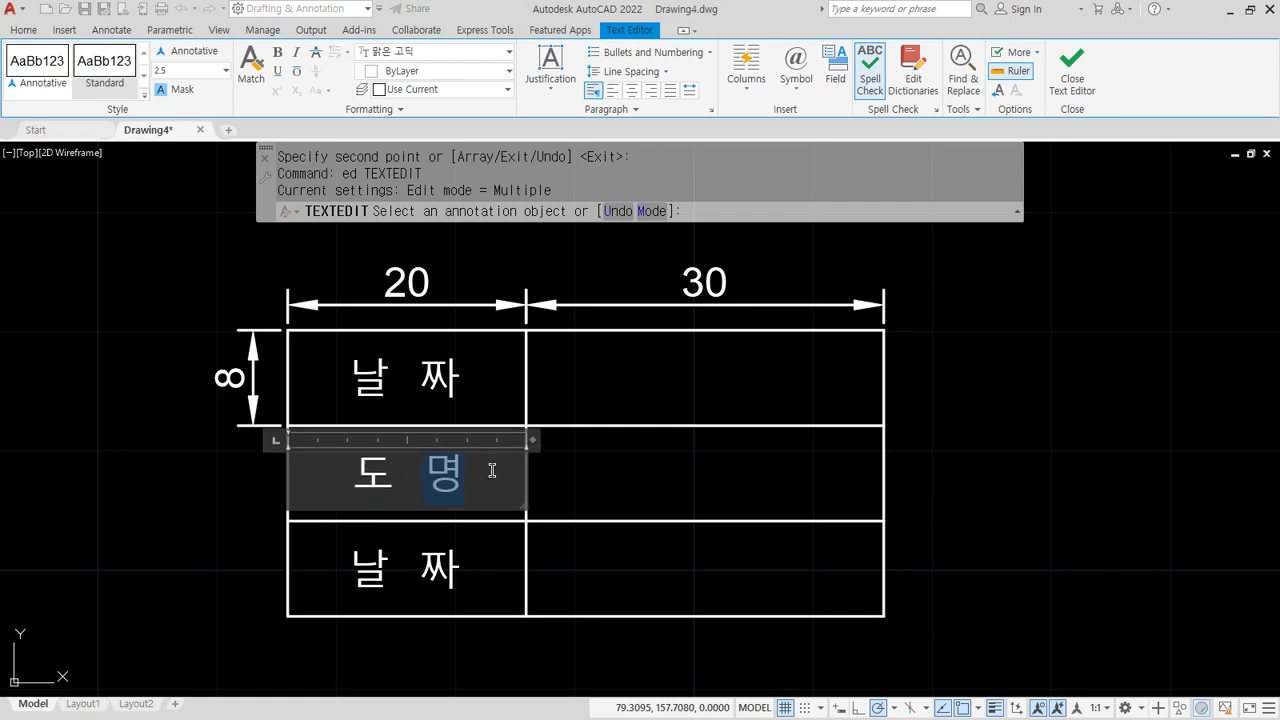
pyautogui.hotkey('ctrl', 'Return')
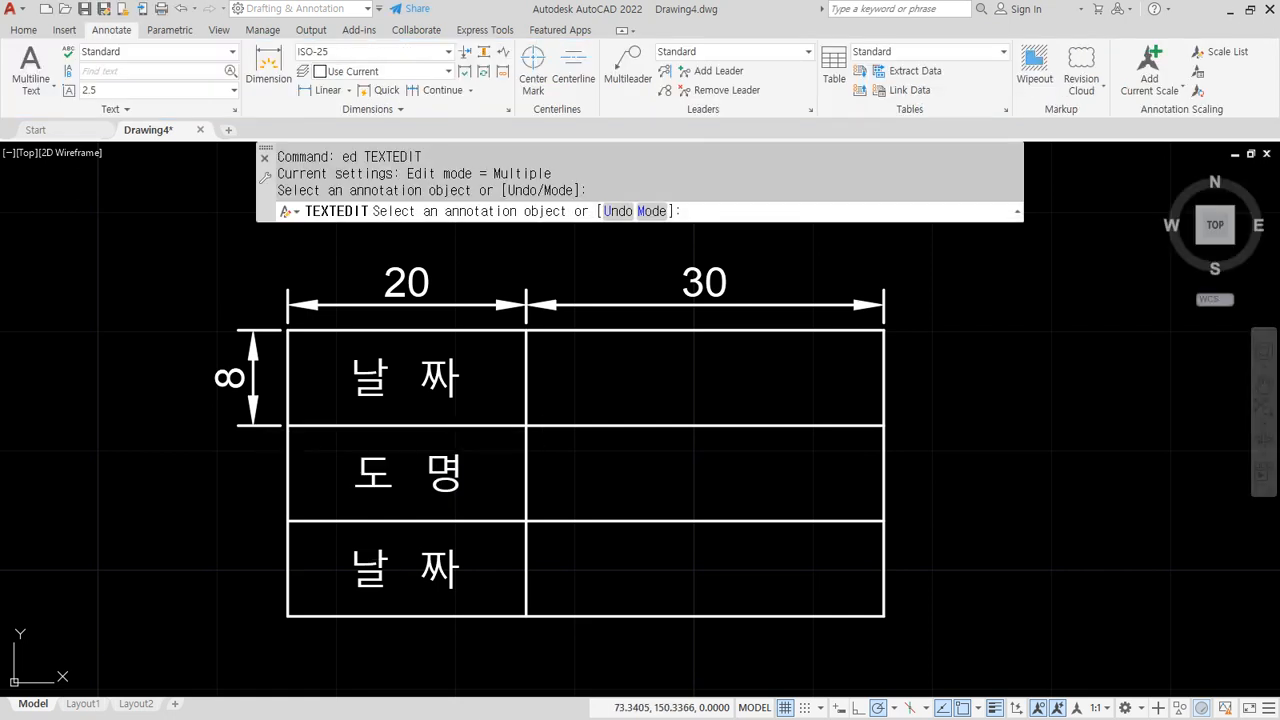
# Step: Change the text in the first column's bottom cell to "설 계" and finish text editing
pyautogui.click(375, 566)
pyautogui.write('섥')
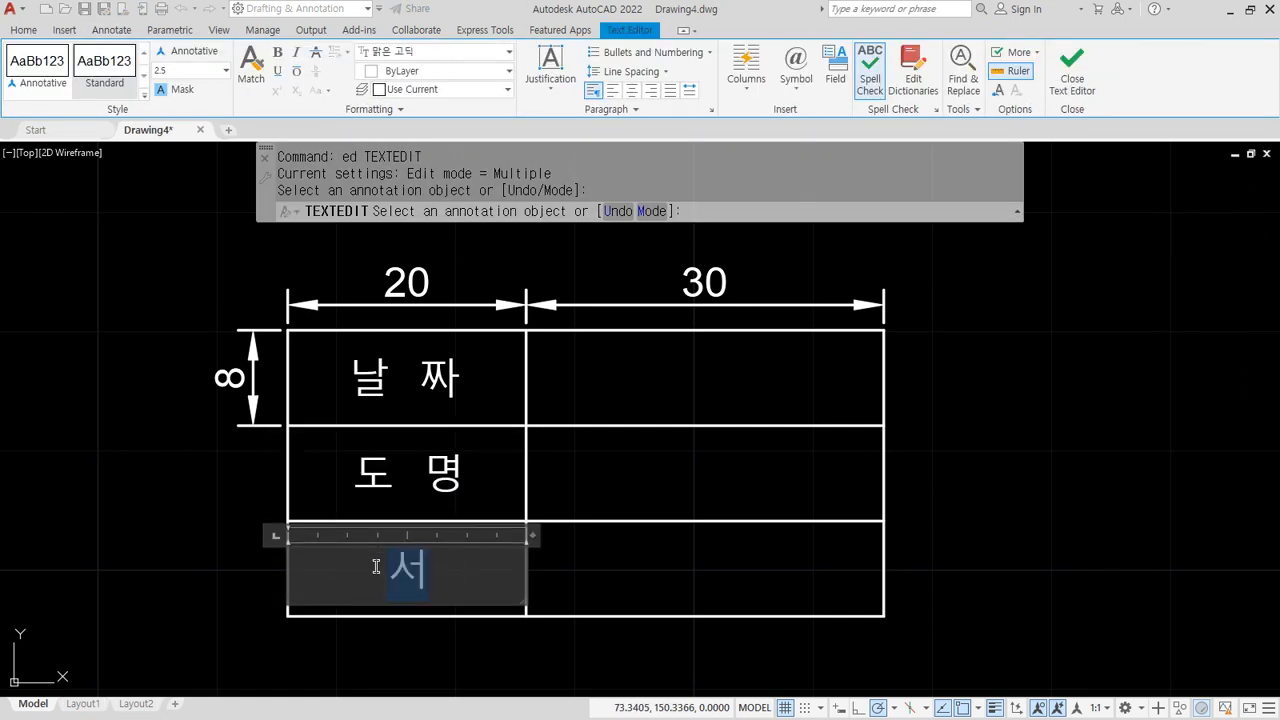
pyautogui.press('BackSpace')
pyautogui.write('계')
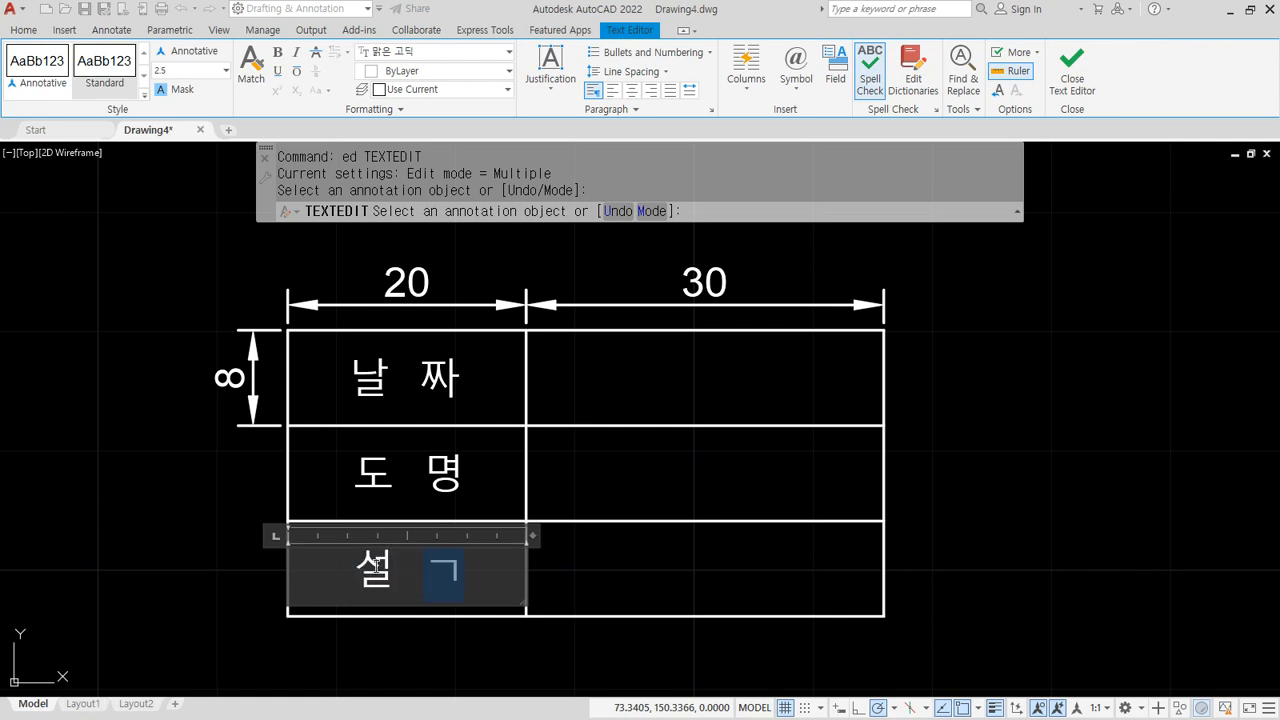
pyautogui.hotkey('ctrl', 'Return')
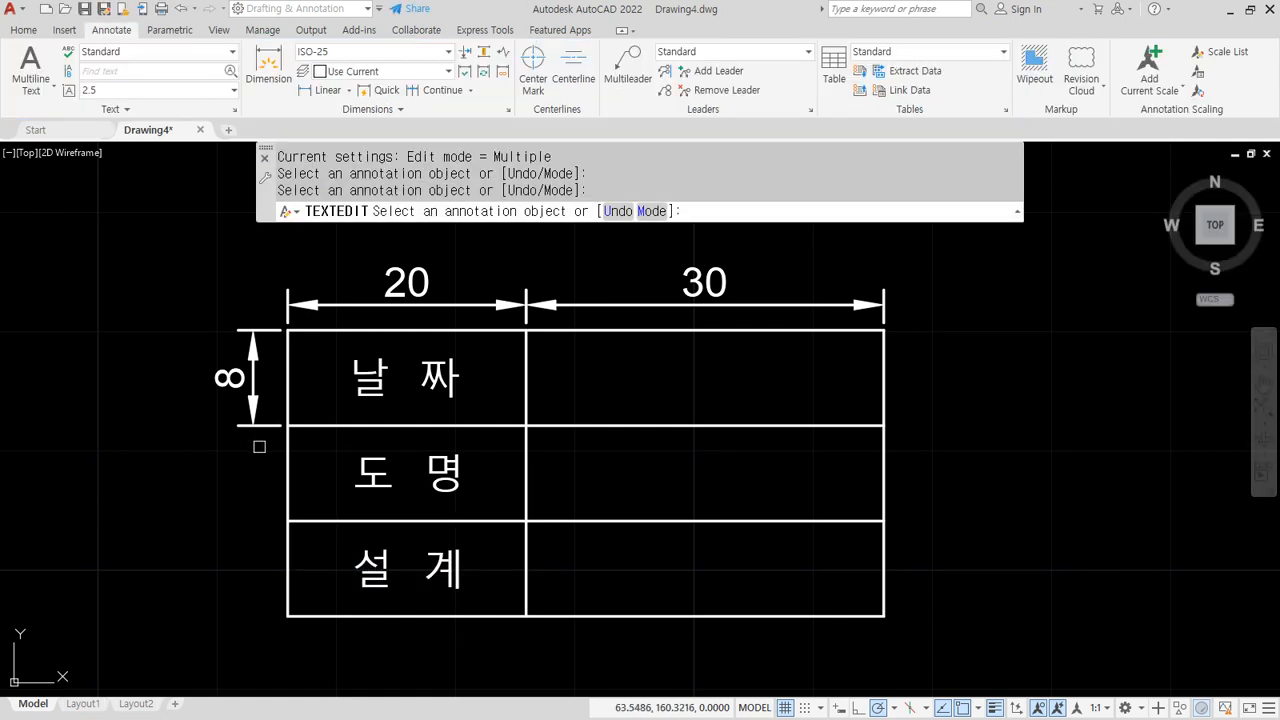
pyautogui.press('Return')
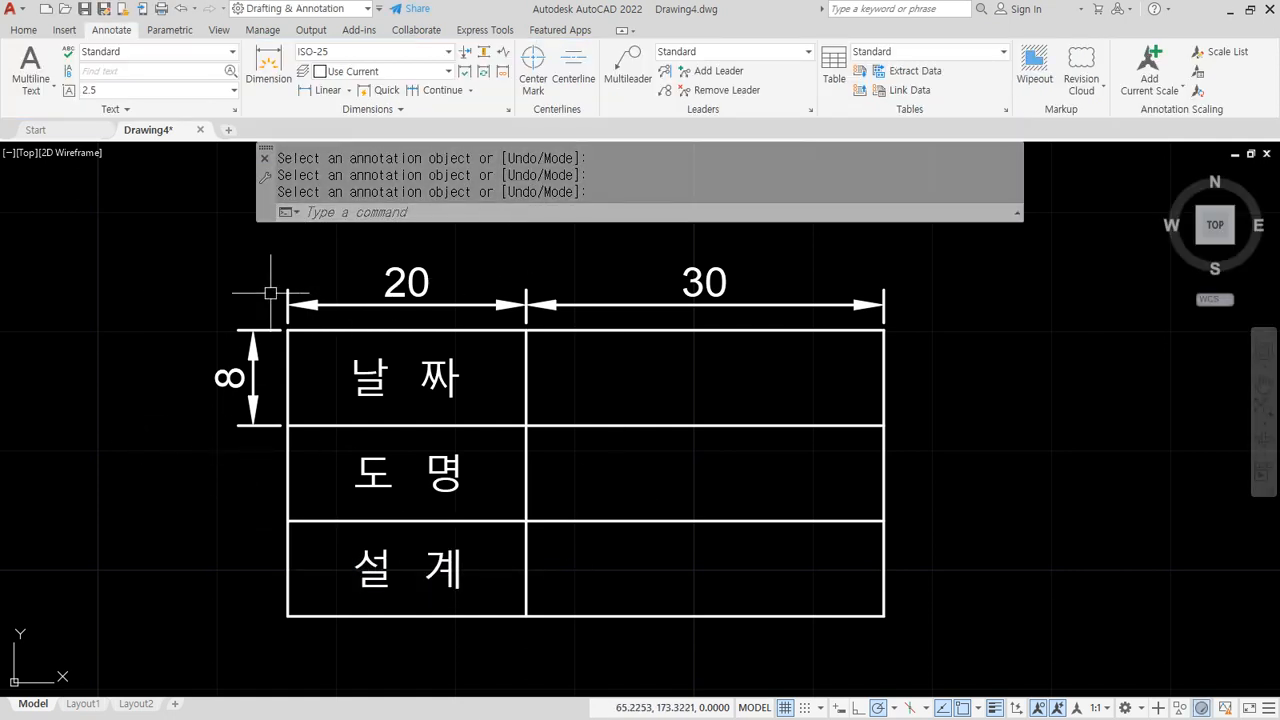
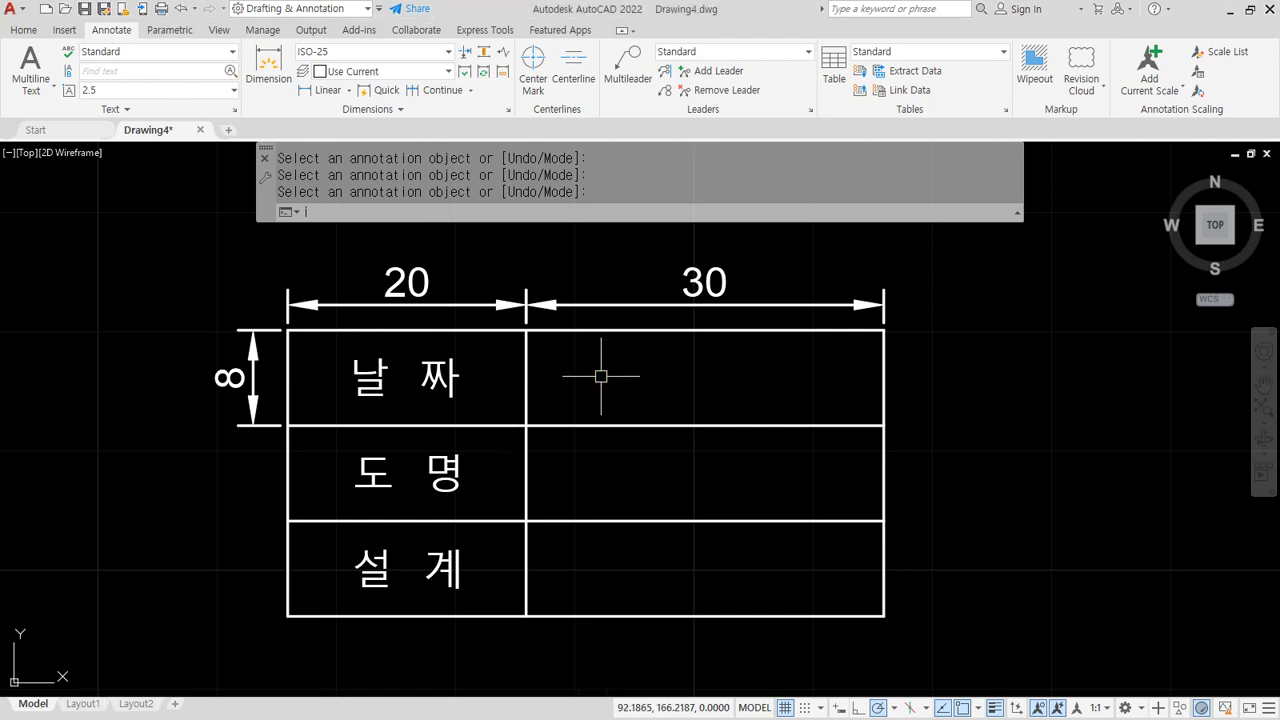
# Step: Offset the vertical column divider 2 units into the second column as a guide line
pyautogui.press('Escape')
pyautogui.write('o')
pyautogui.press('Return')
pyautogui.write('2')
pyautogui.press('Return')
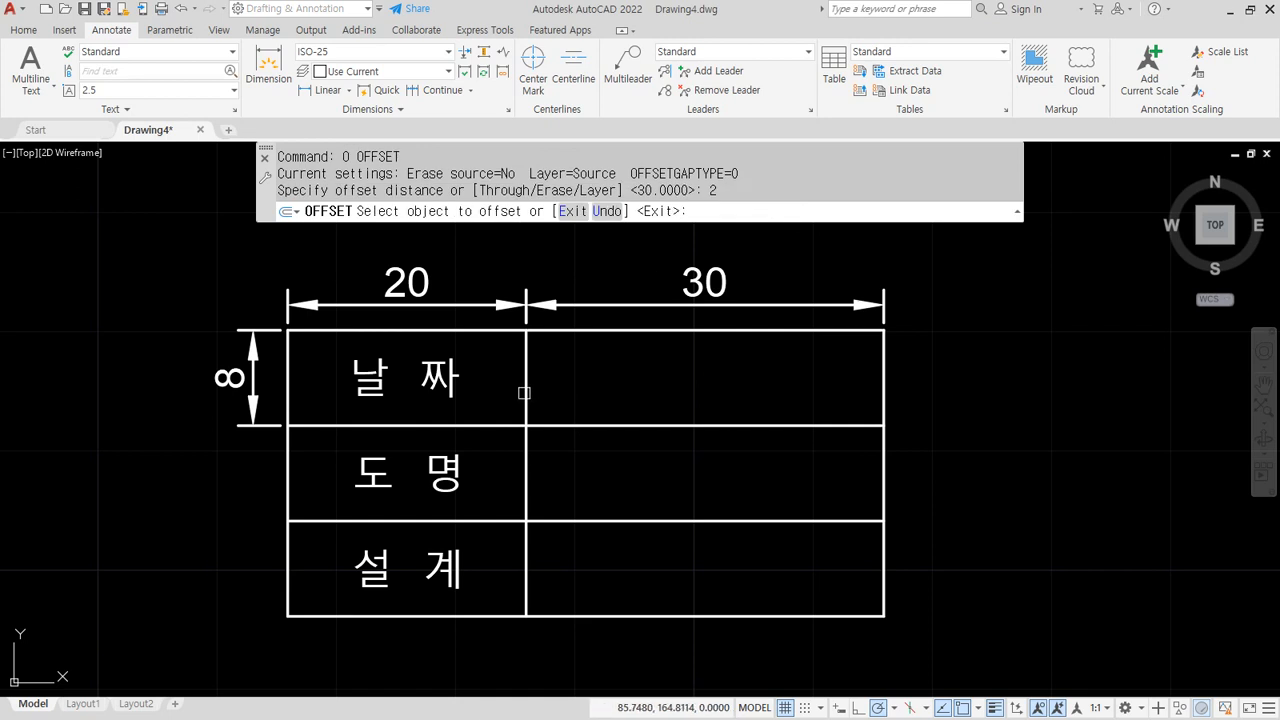
pyautogui.click(524, 393)
pyautogui.click(614, 380)
pyautogui.press('Return')
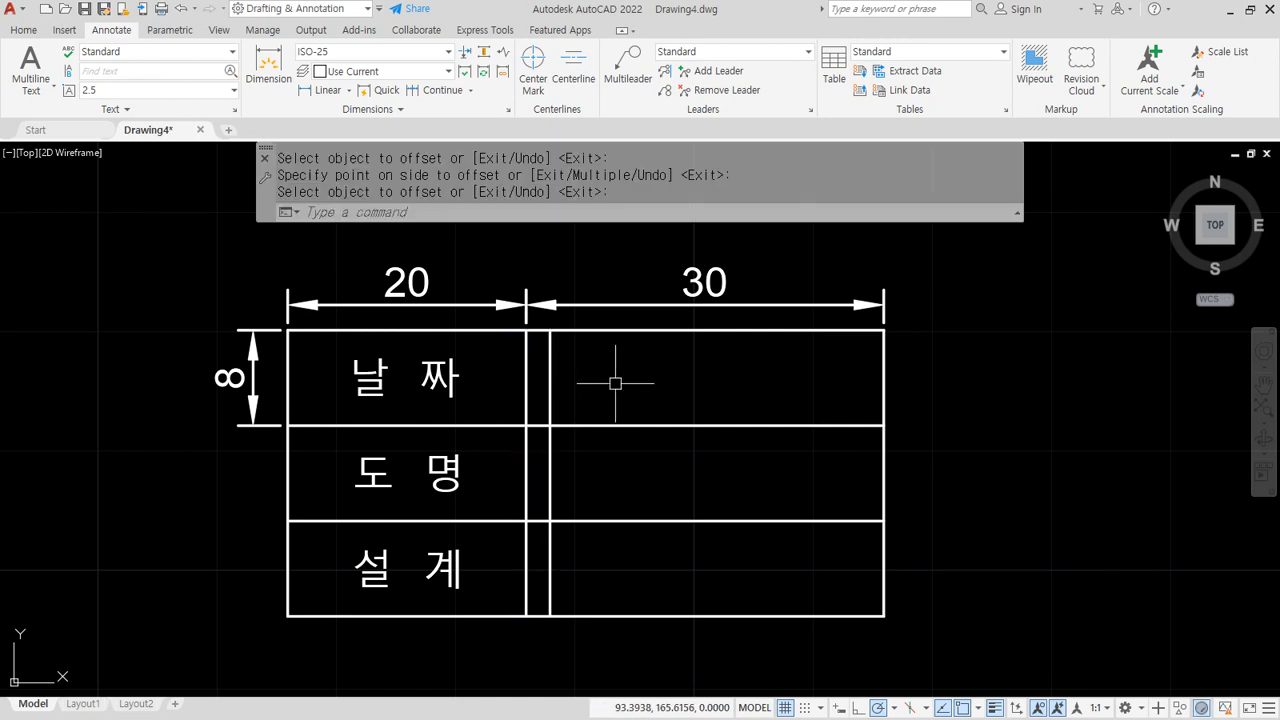
# Step: Offset the top edge and both inner horizontal lines of the table 4 units downward to mark each row's middle
pyautogui.write('o')
pyautogui.press('Return')
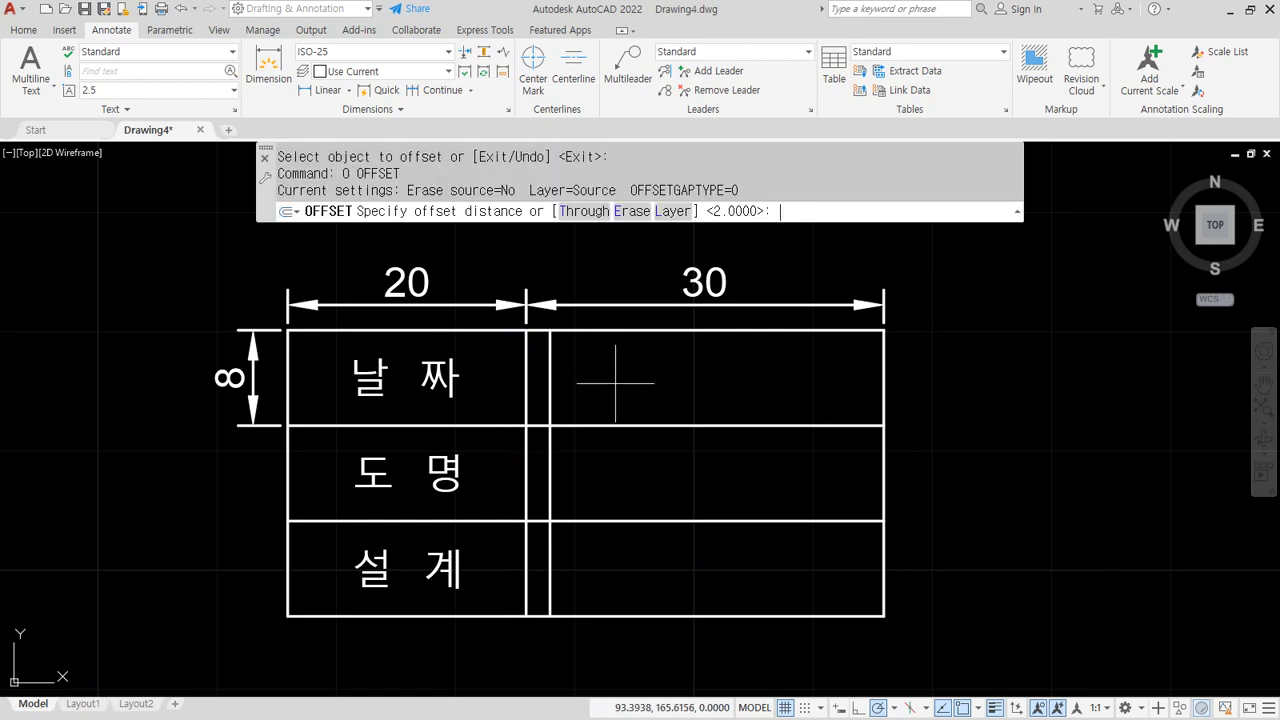
pyautogui.write('4')
pyautogui.press('Return')
pyautogui.click(657, 331)
pyautogui.click(659, 350)
pyautogui.click(657, 425)
pyautogui.click(657, 465)
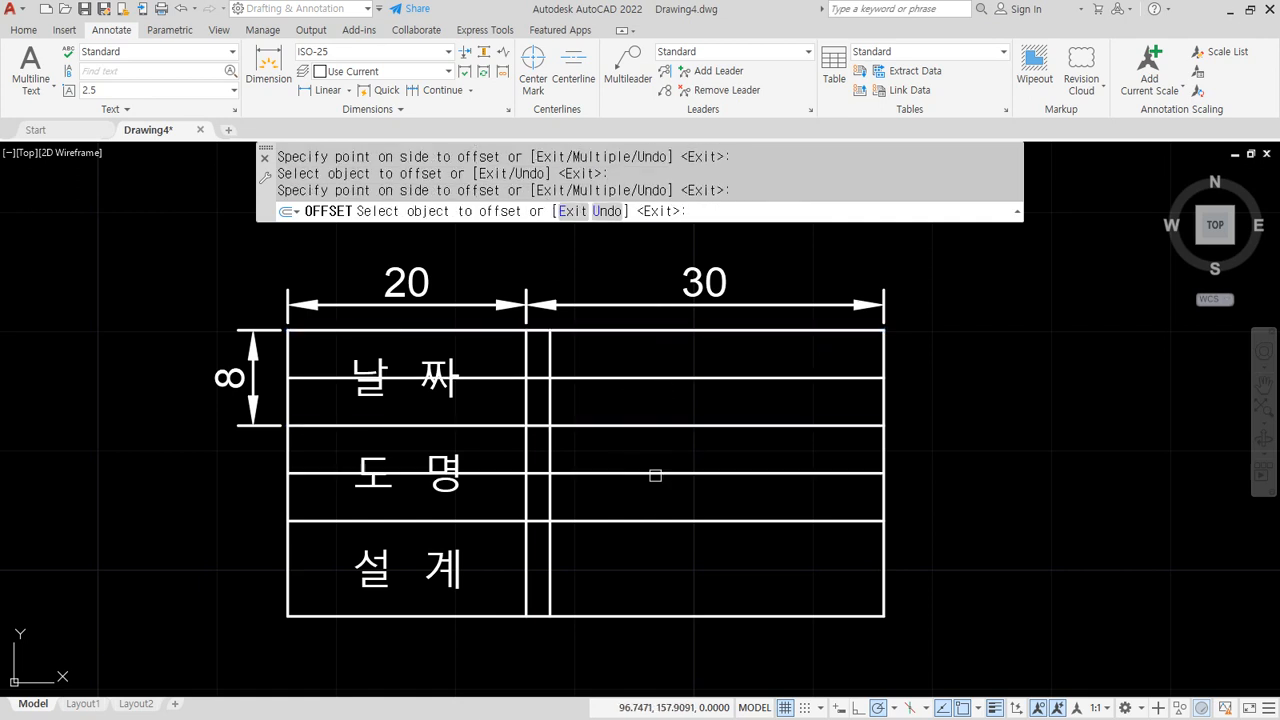
pyautogui.click(650, 521)
pyautogui.click(648, 540)
pyautogui.press('Return')
# Step: Trim the three row-middle lines back to the vertical guide, removing their parts across the first column and the narrow strip
pyautogui.write('tr')
pyautogui.press('Return')
pyautogui.click(502, 569)
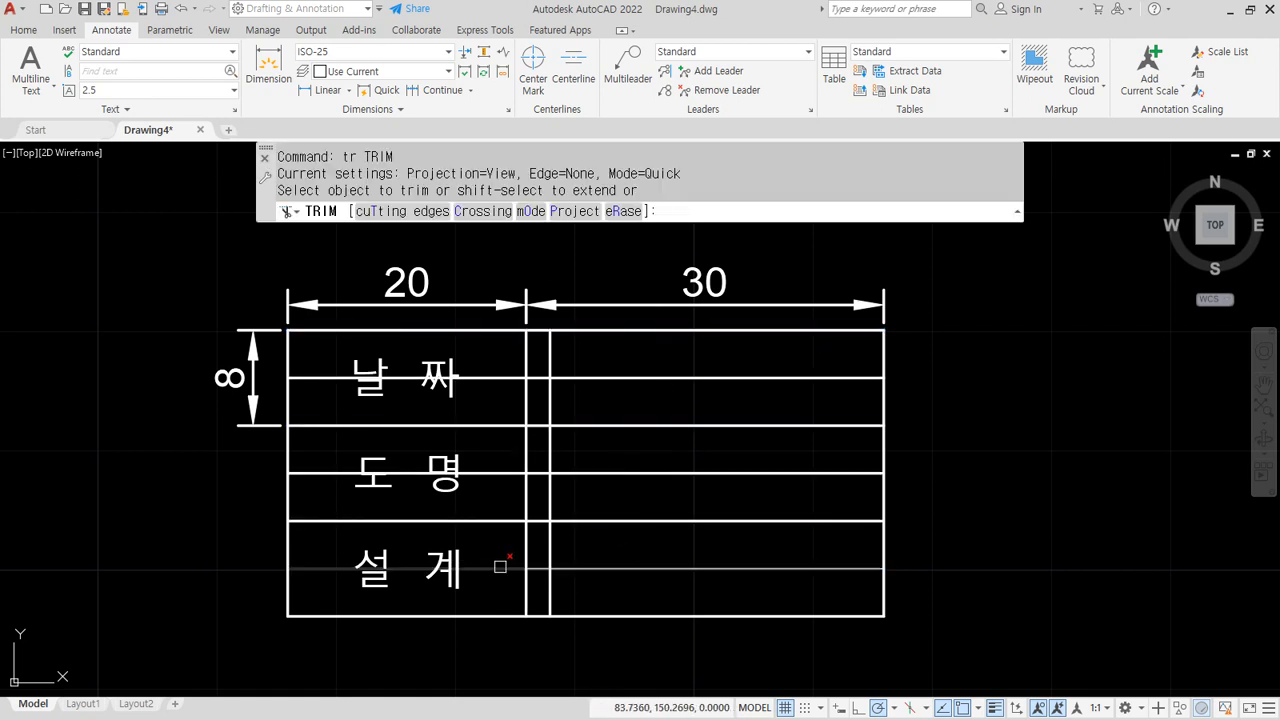
pyautogui.click(504, 473)
pyautogui.click(507, 378)
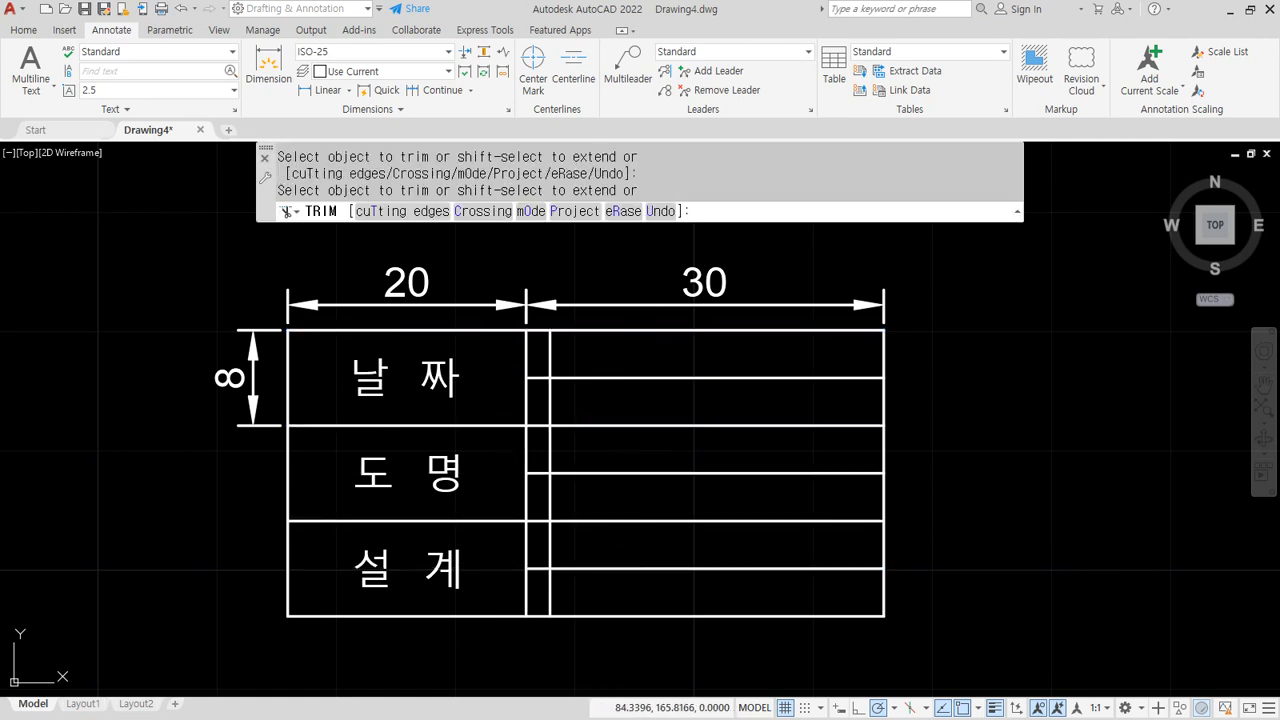
pyautogui.click(537, 377)
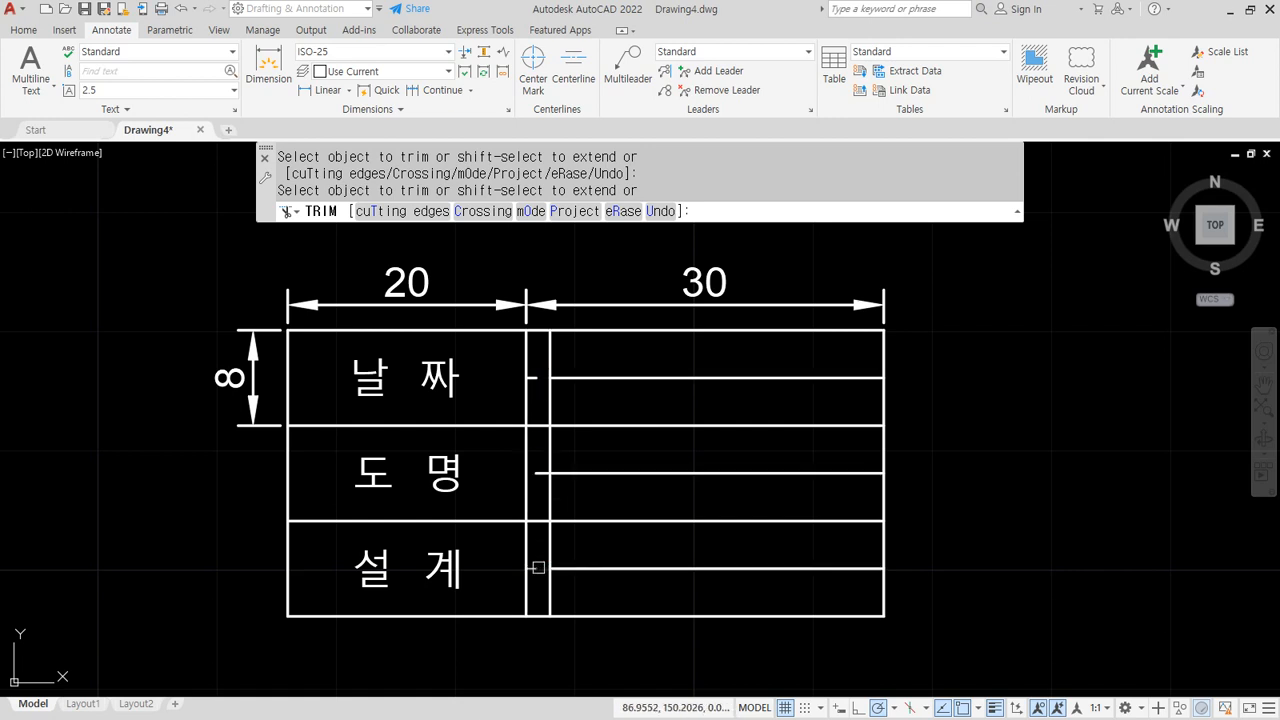
pyautogui.click(540, 473)
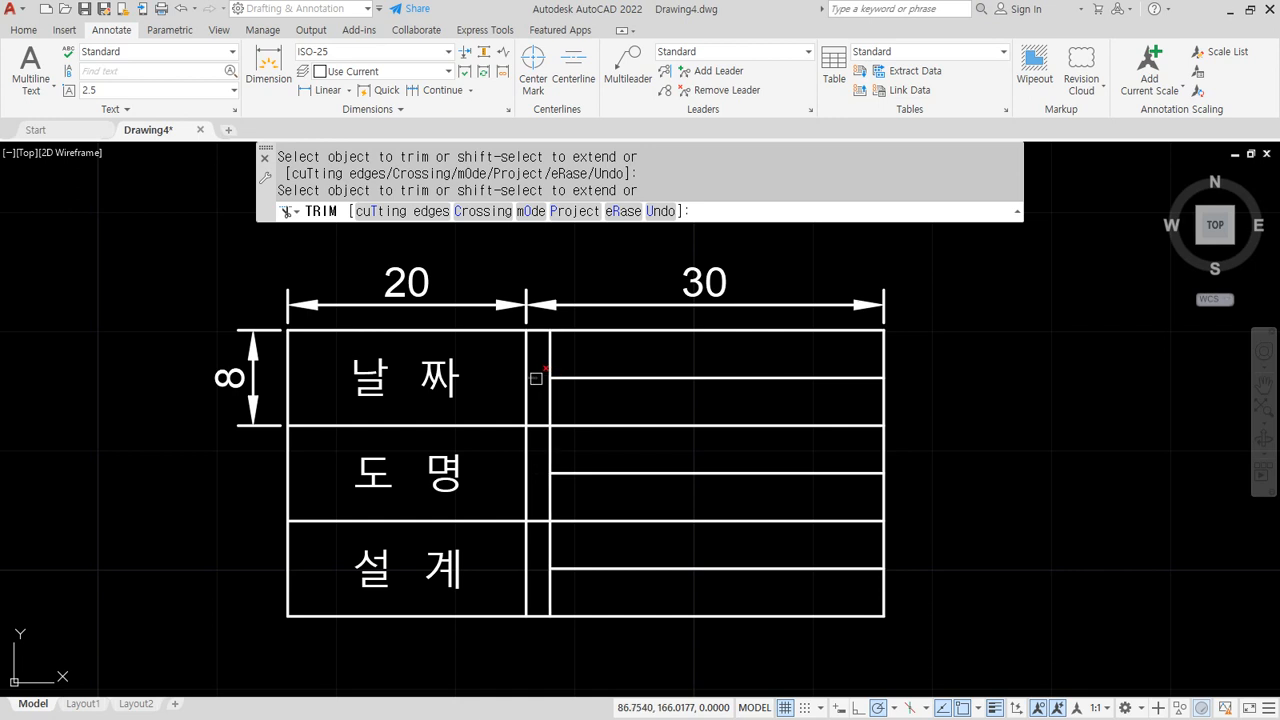
pyautogui.click(537, 376)
pyautogui.press('Return')
# Step: Erase the vertical guide line beside the column divider
pyautogui.click(552, 401)
pyautogui.write('e')
pyautogui.press('Return')
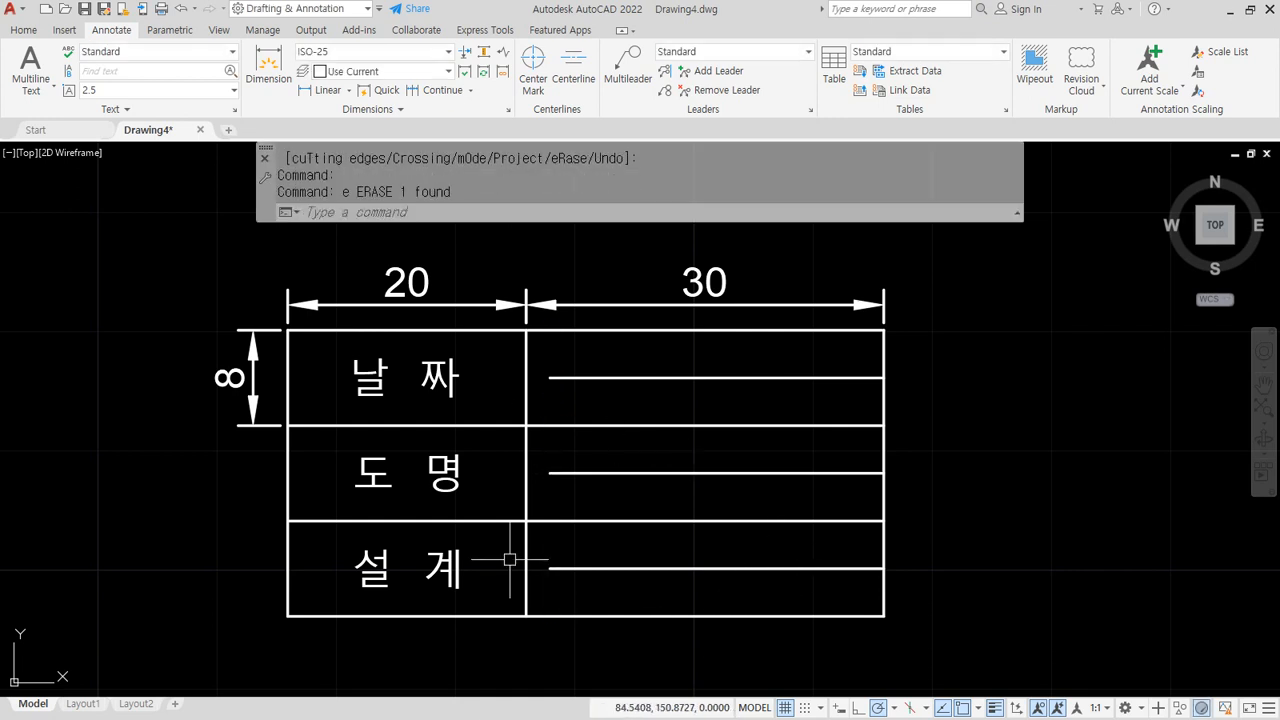
pyautogui.write('tr')
pyautogui.press('Return')
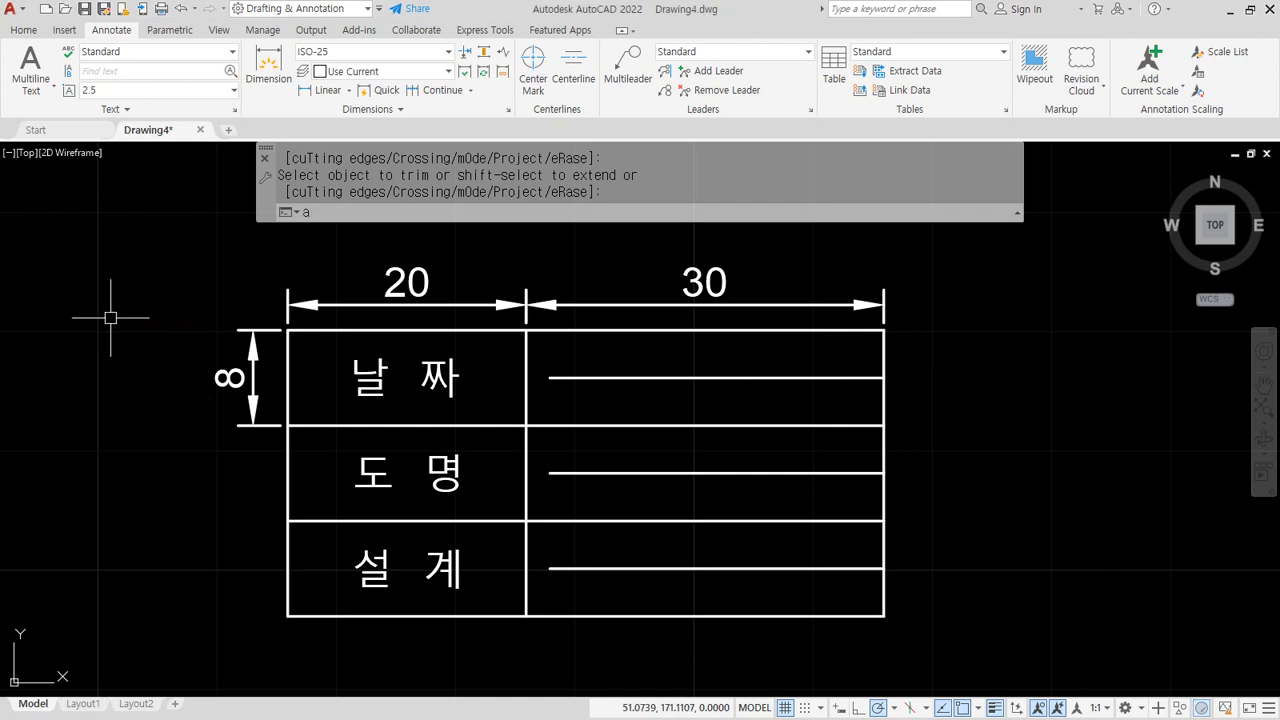
# Step: Start an attribute definition with the tag DWG_NAME and the prompt 설계자
pyautogui.write('att')
pyautogui.press('Return')
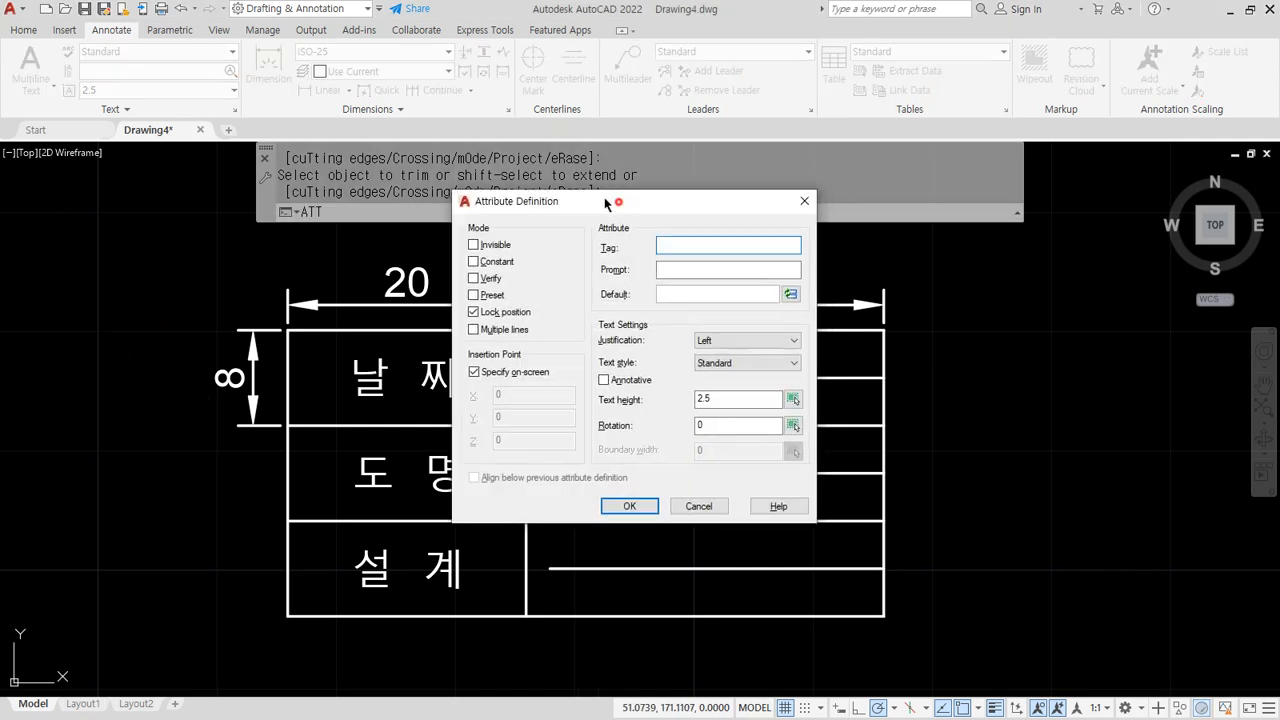
pyautogui.moveTo(632, 204); pyautogui.dragTo(555, 194)
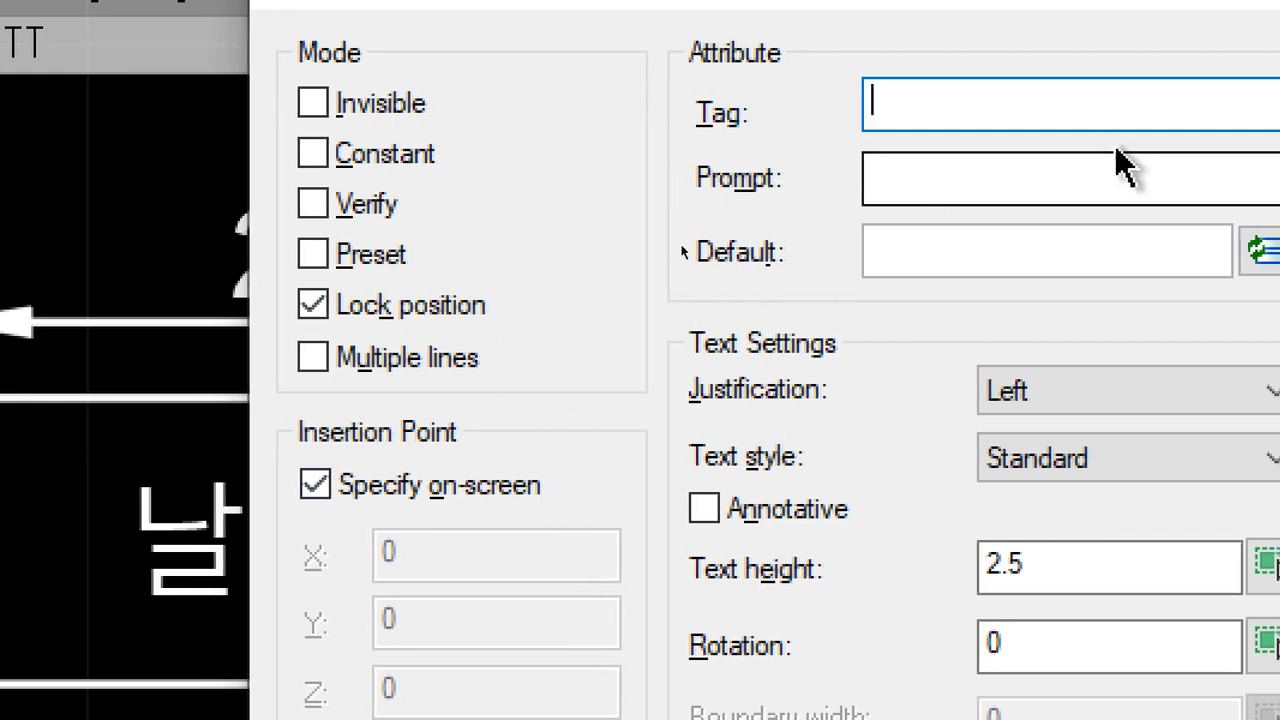
pyautogui.click(917, 181)
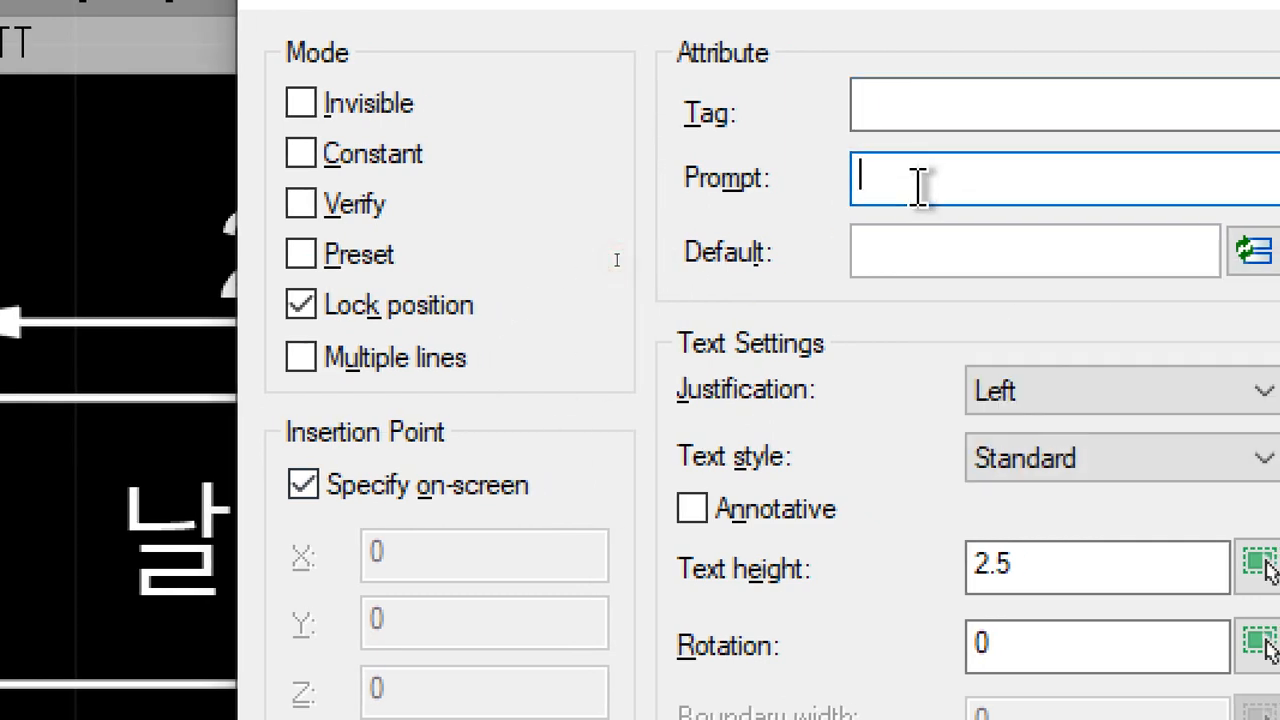
pyautogui.click(926, 114)
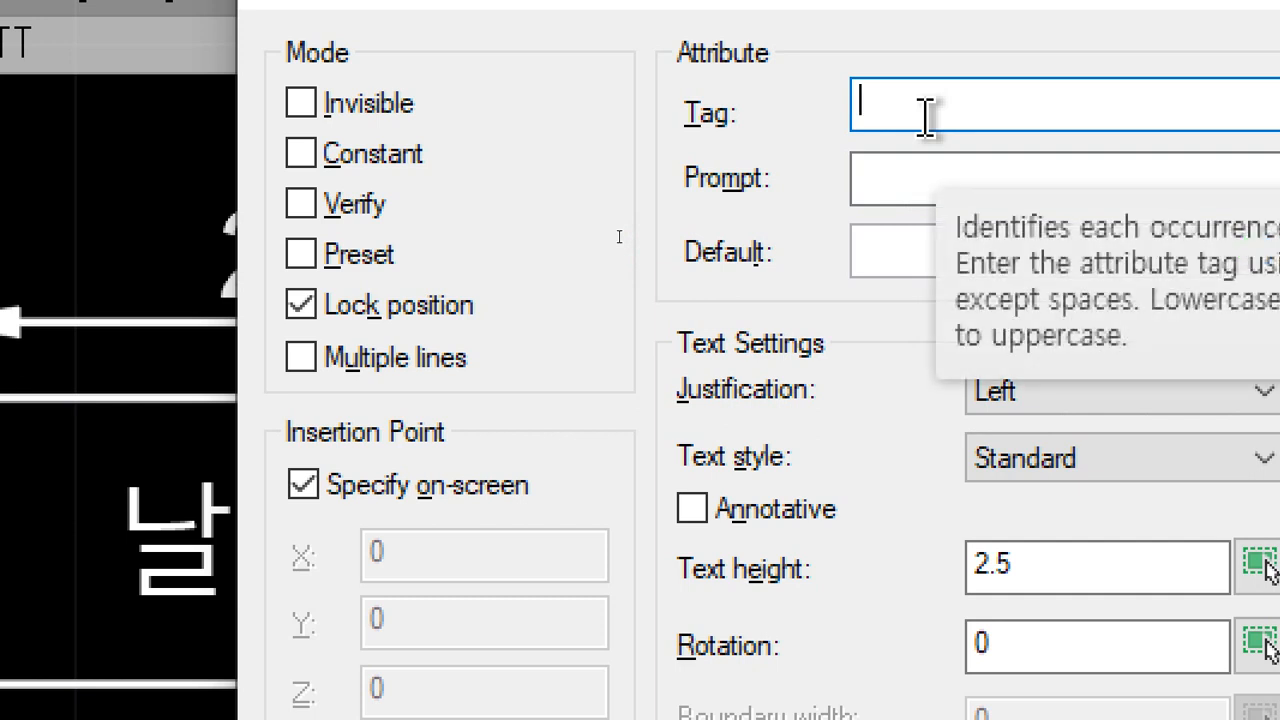
pyautogui.click(902, 180)
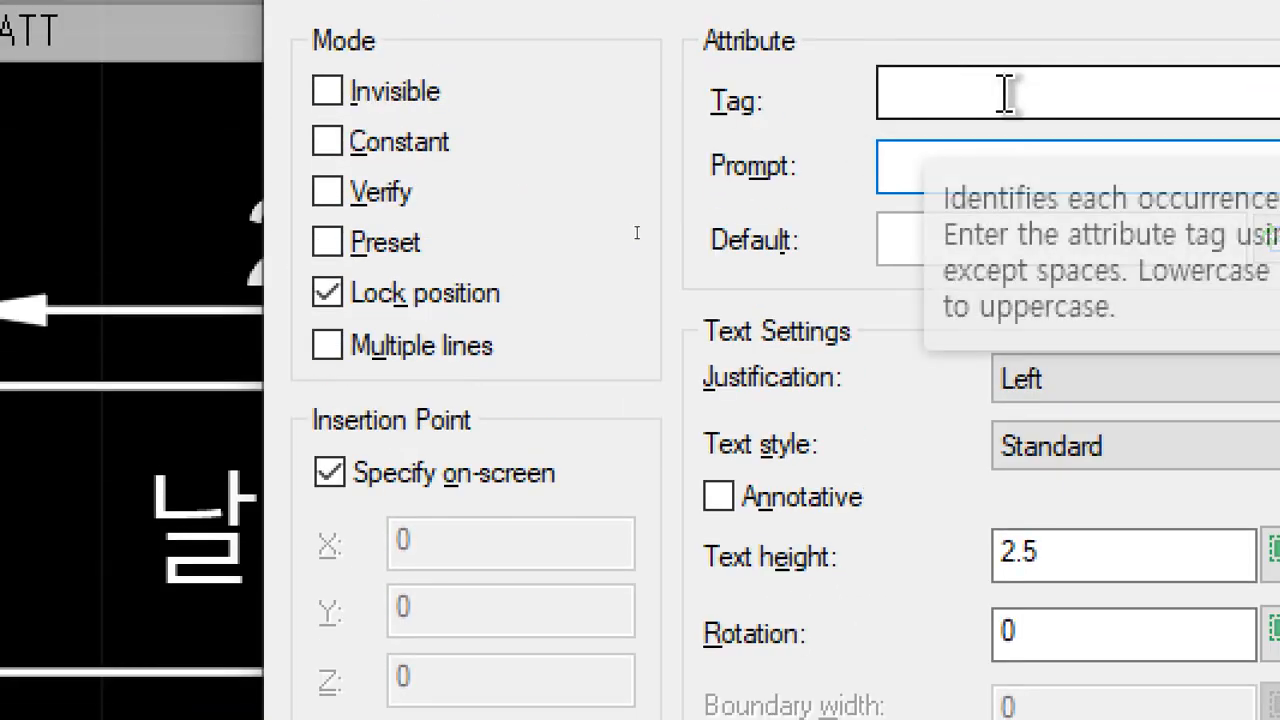
pyautogui.click(1005, 92)
pyautogui.write('D')
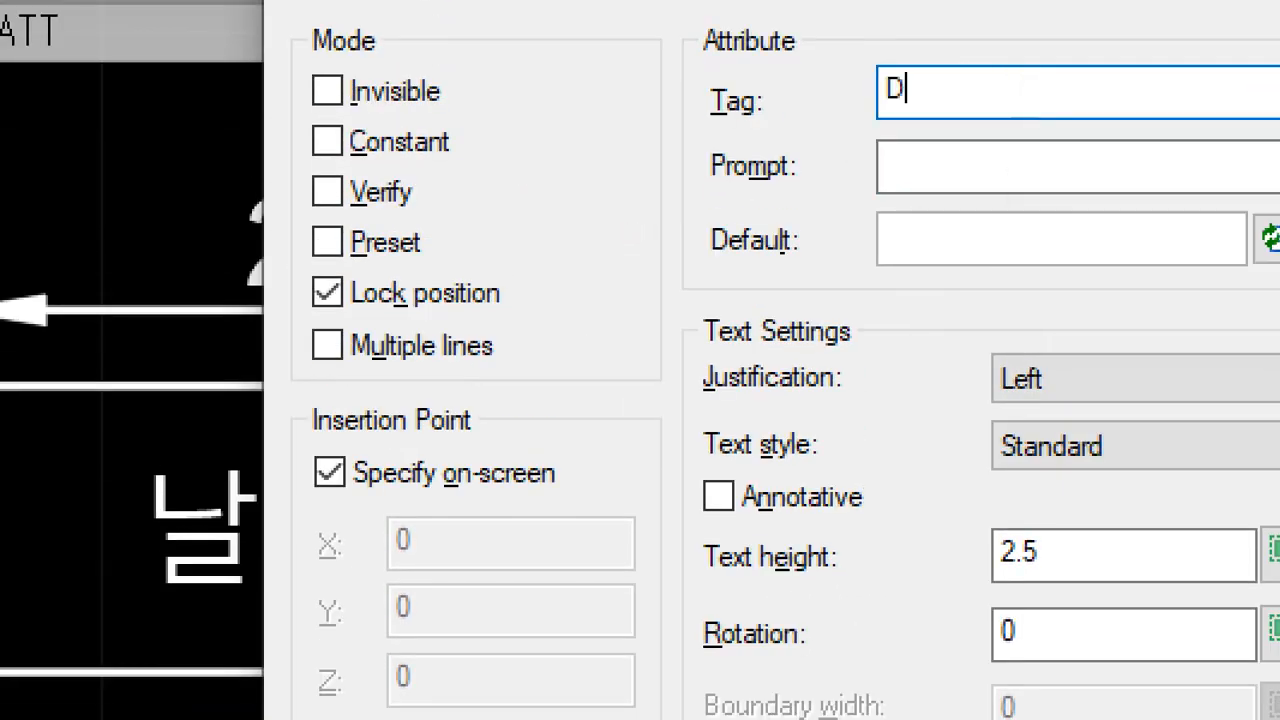
pyautogui.write('WG_NAMW')
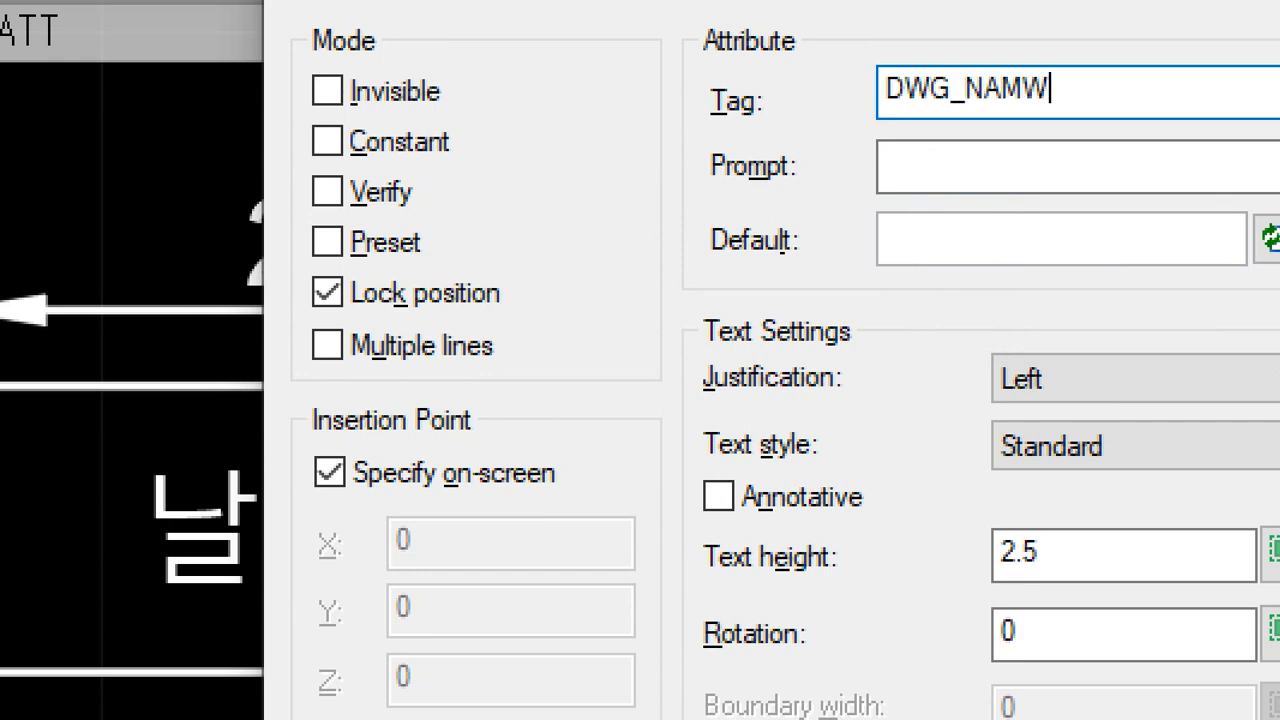
pyautogui.press('Tab')
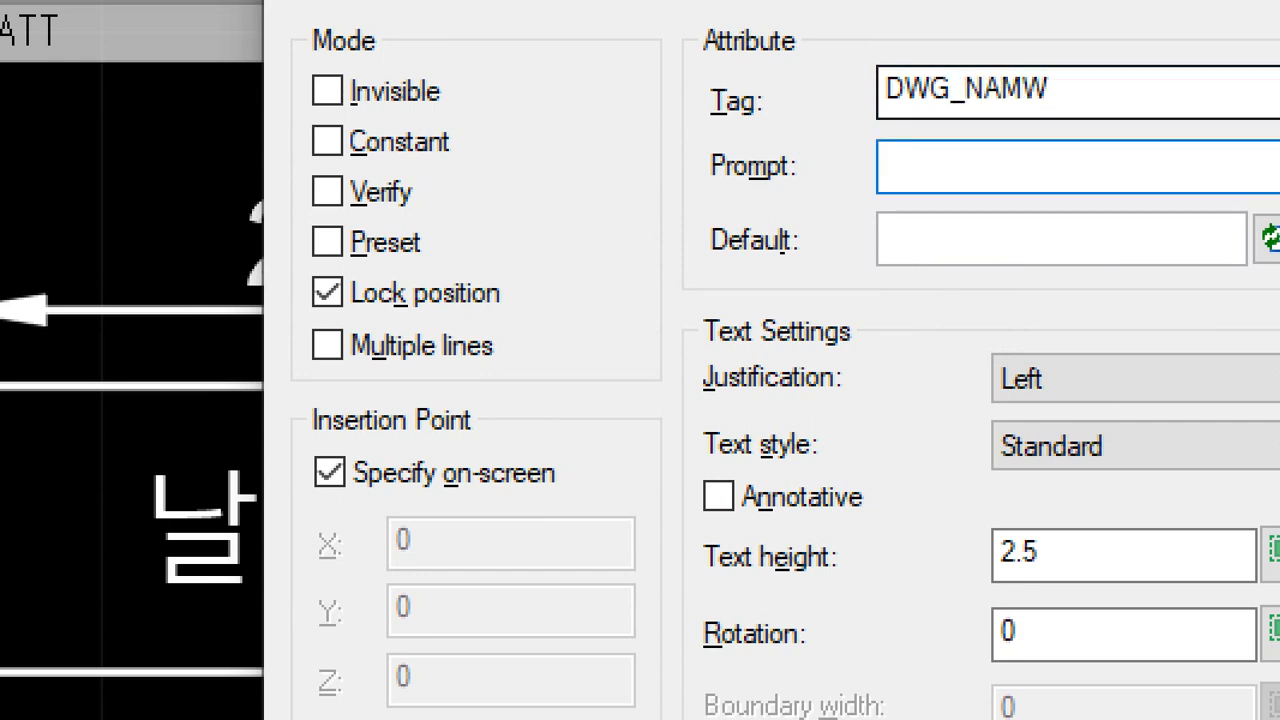
pyautogui.hotkey('shift', 'Tab')
pyautogui.press('End')
pyautogui.press('BackSpace')
pyautogui.press('Tab')
pyautogui.write('설계자')
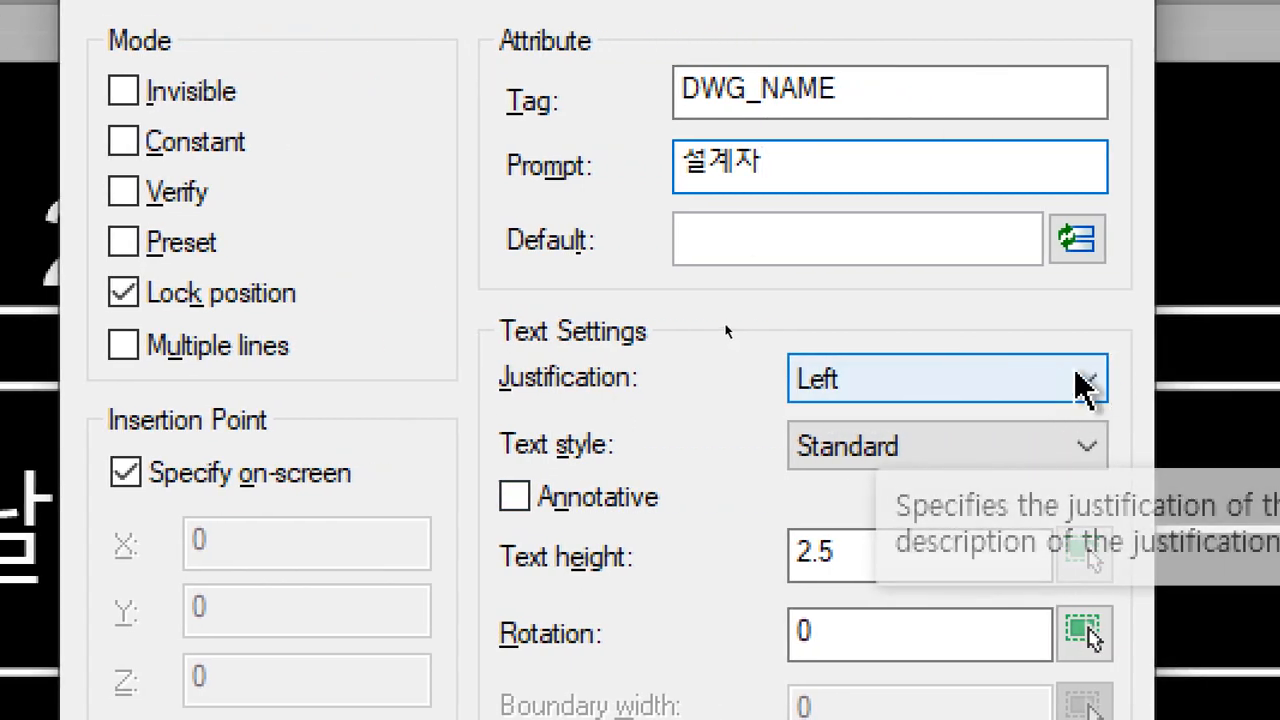
# Step: Set the attribute's justification to Middle left and place it at the left end of the 도명 row's guide line
pyautogui.click(1085, 385)
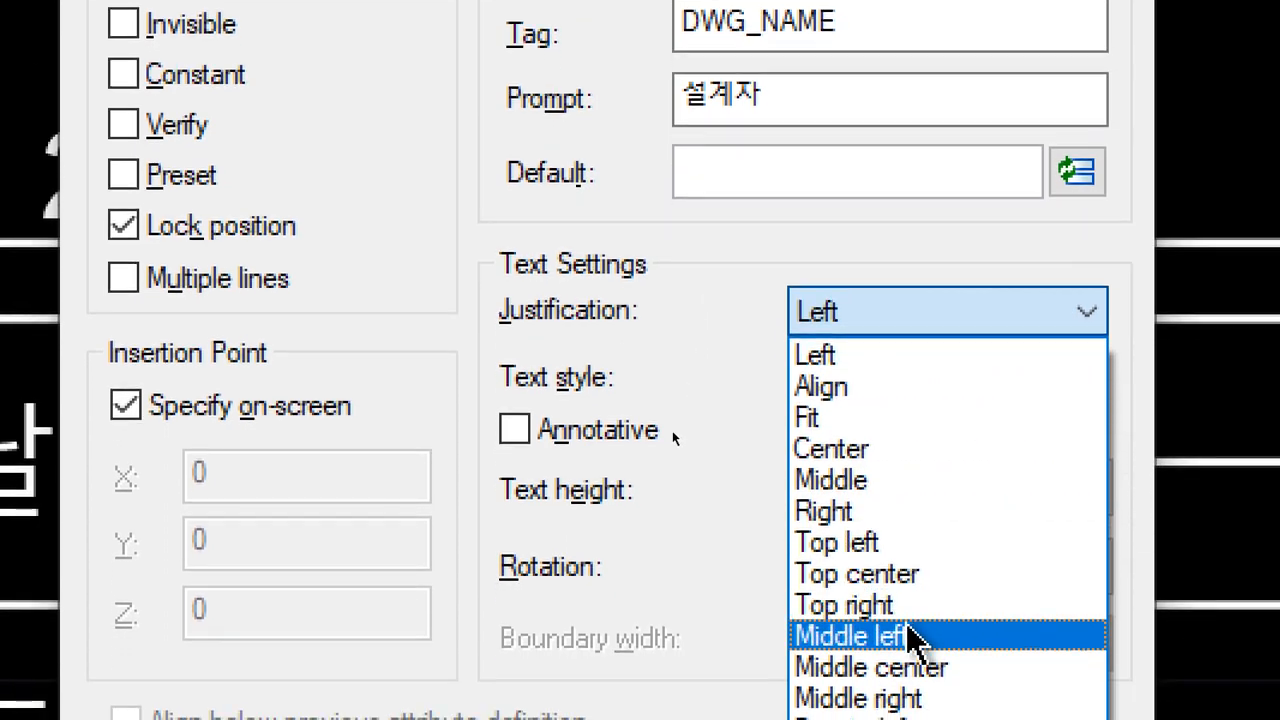
pyautogui.click(910, 703)
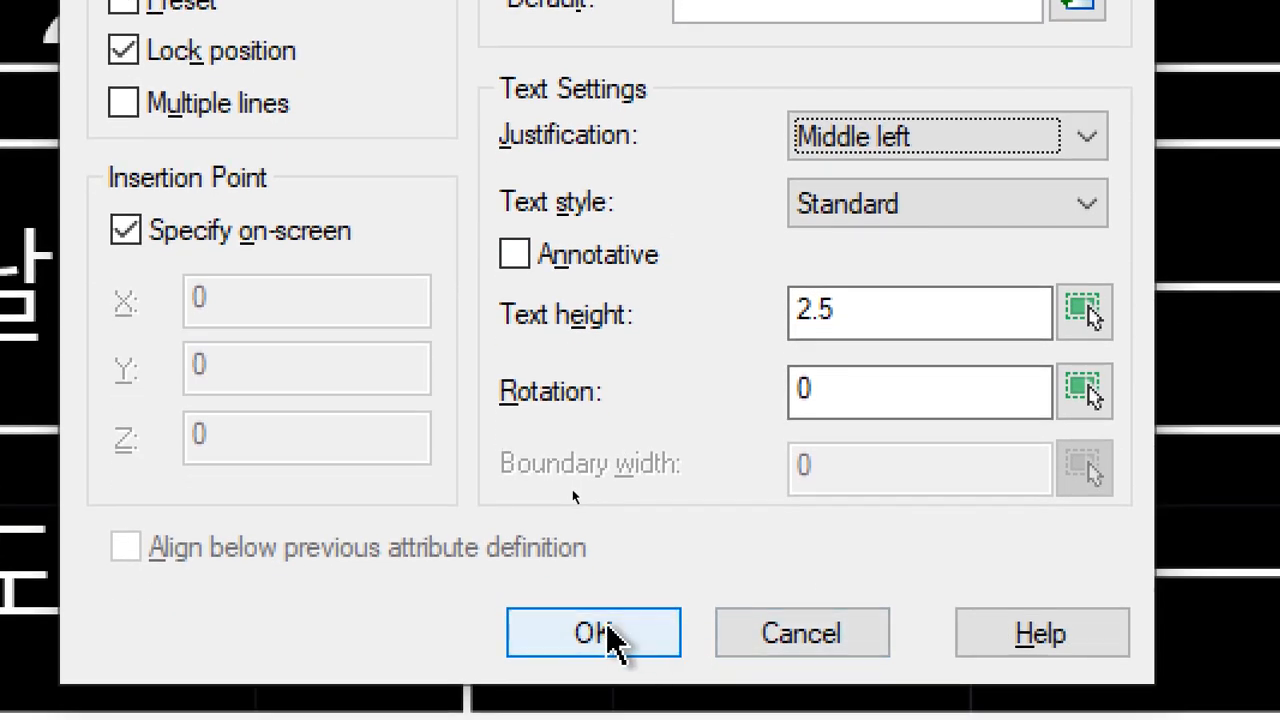
pyautogui.click(600, 634)
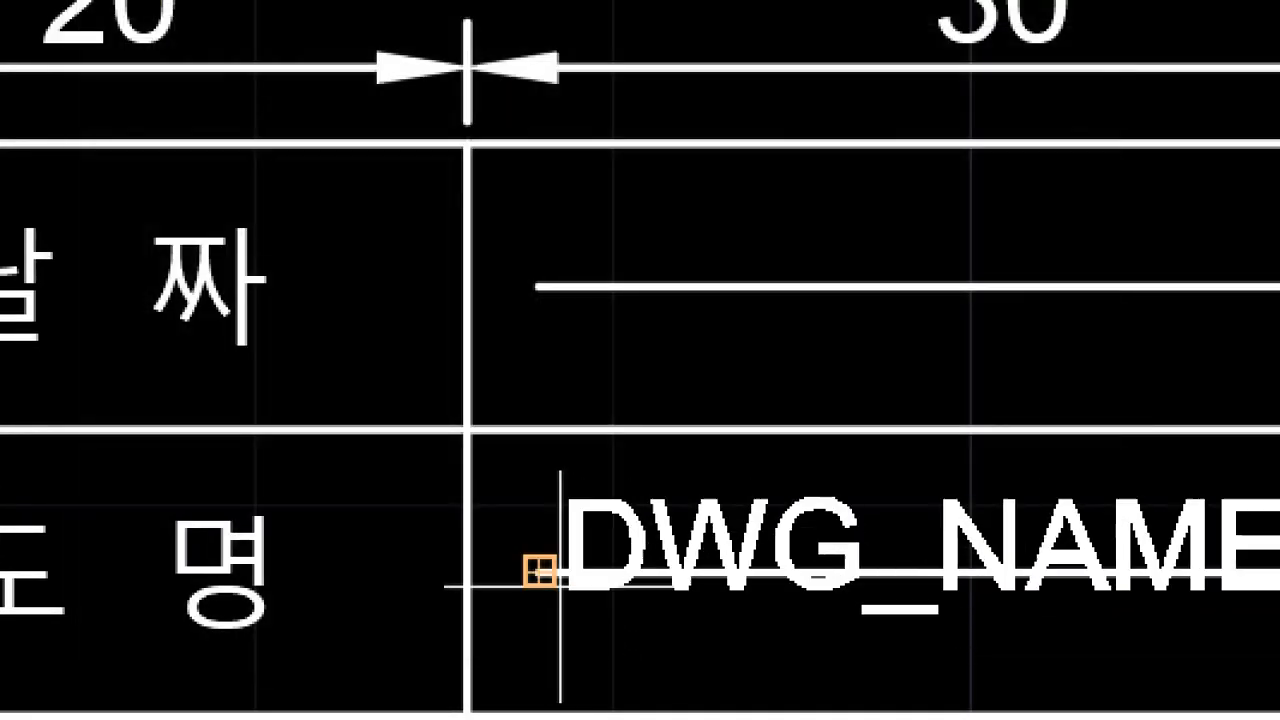
pyautogui.click(512, 600)
pyautogui.moveTo(589, 600); pyautogui.dragTo(274, 537, button='middle')
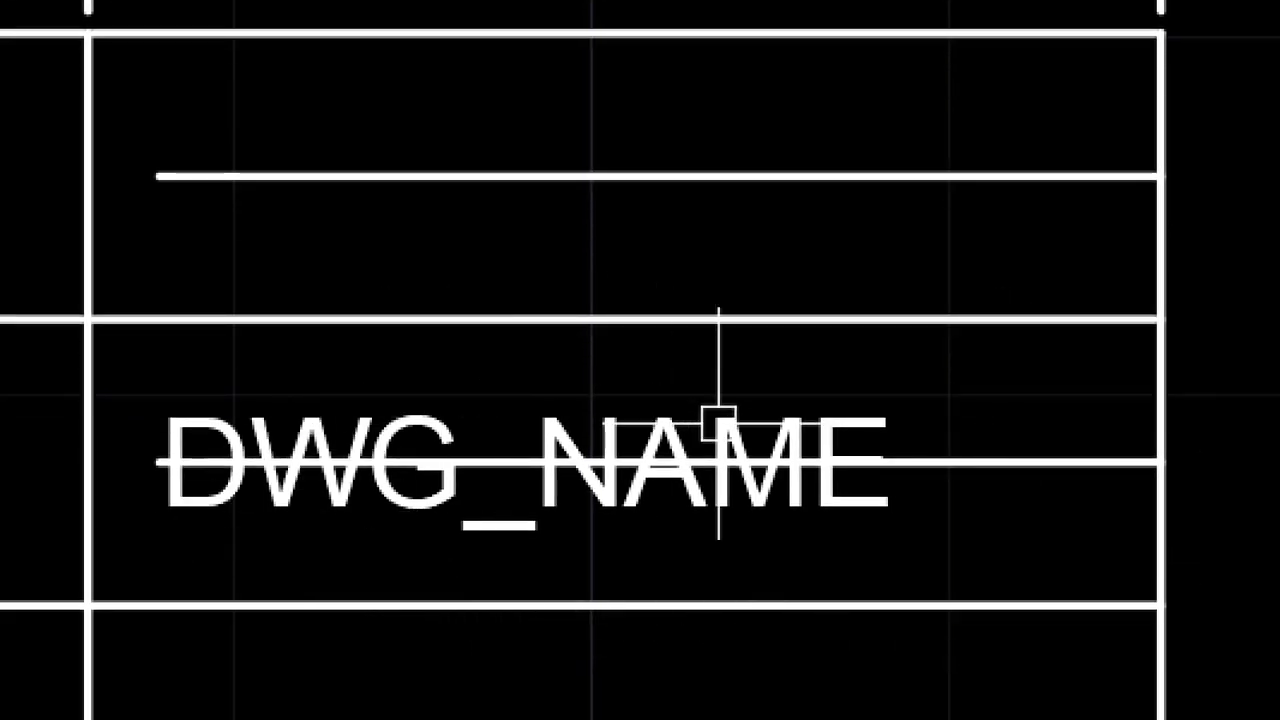
pyautogui.scroll(-3, 466, 486)
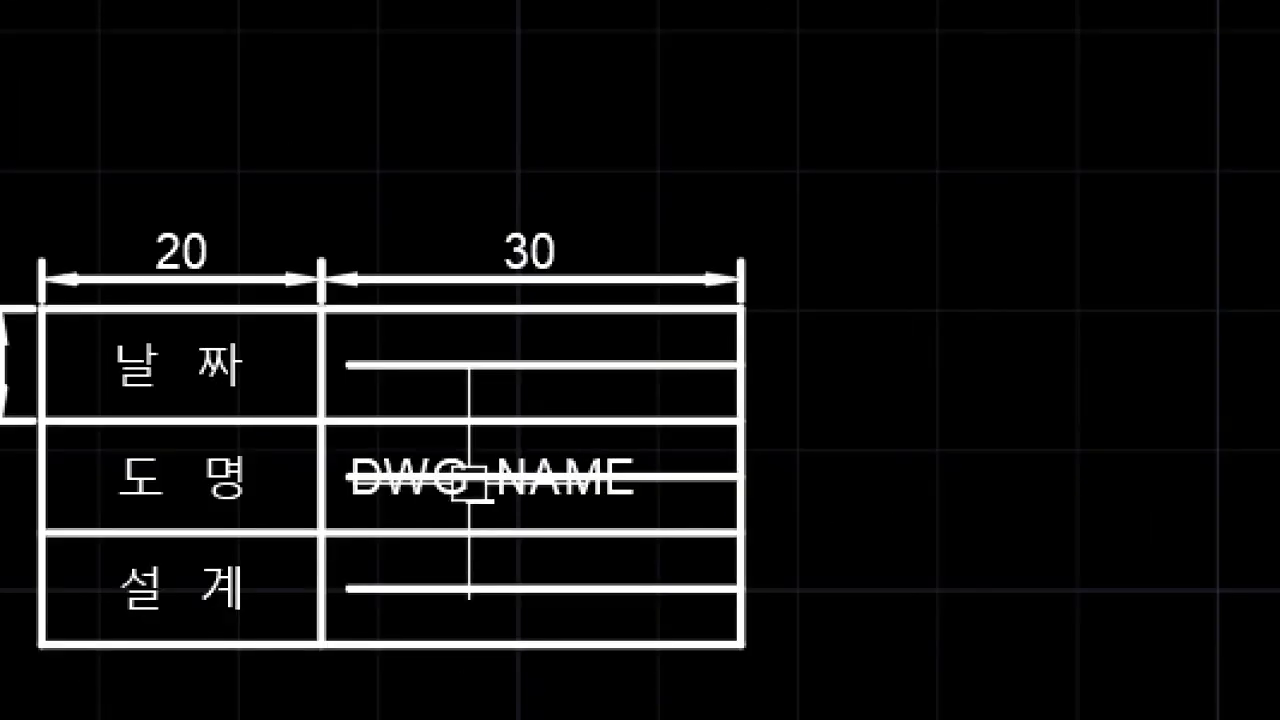
pyautogui.scroll(2, 369, 465)
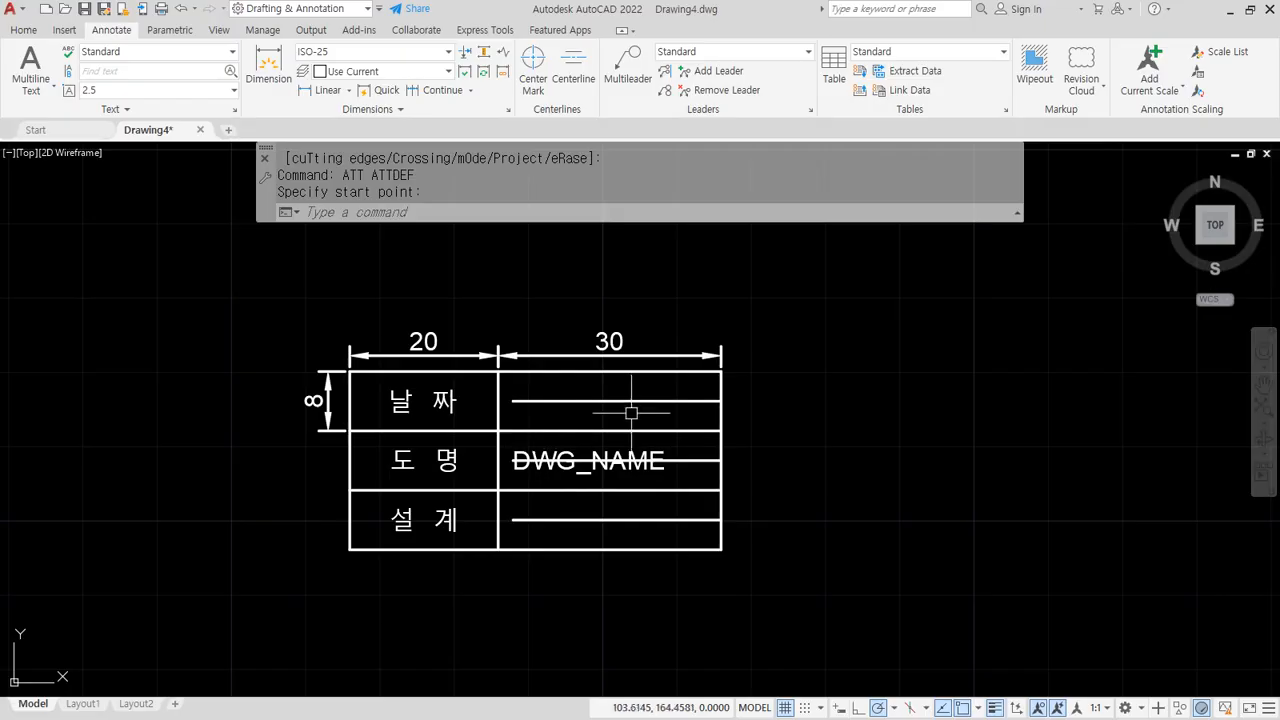
pyautogui.press('space')
pyautogui.press('Escape')
pyautogui.press('Escape')
pyautogui.press('Escape')
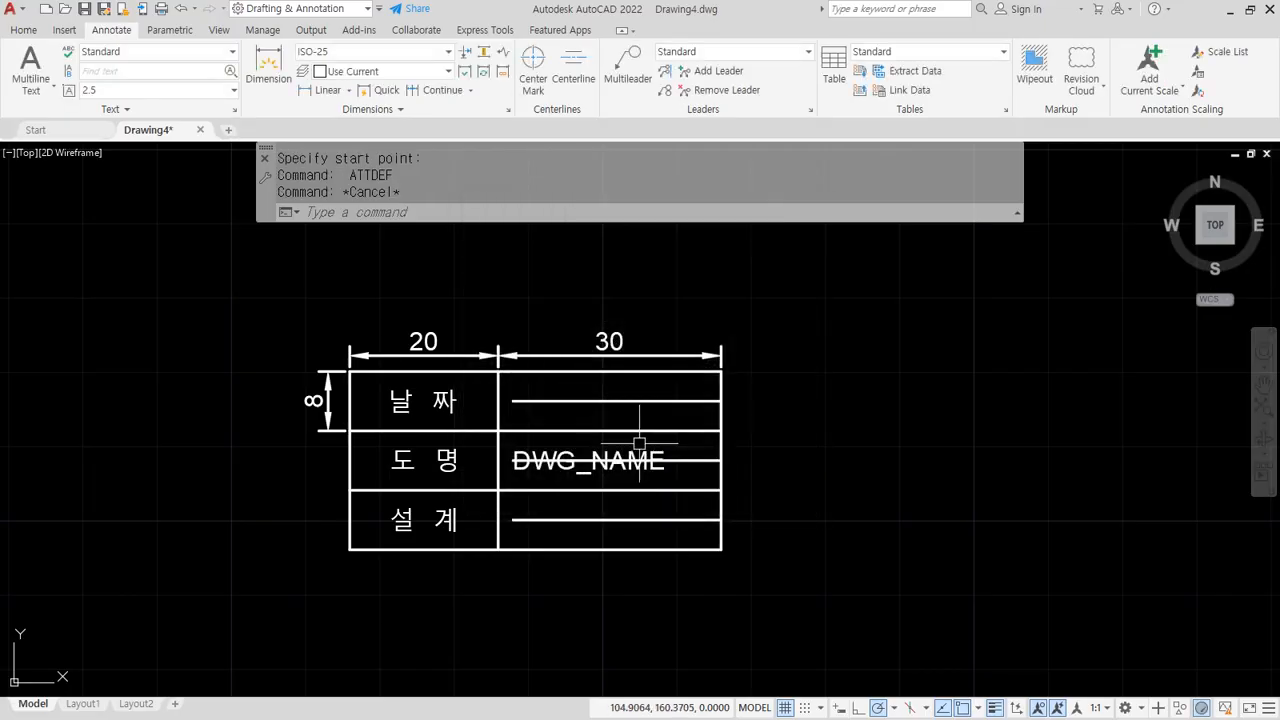
# Step: Move the DWG_NAME attribute down to the left end of the 설계 row's guide line
pyautogui.scroll(2, 594, 461)
pyautogui.write('m')
pyautogui.press('space')
pyautogui.click(565, 461)
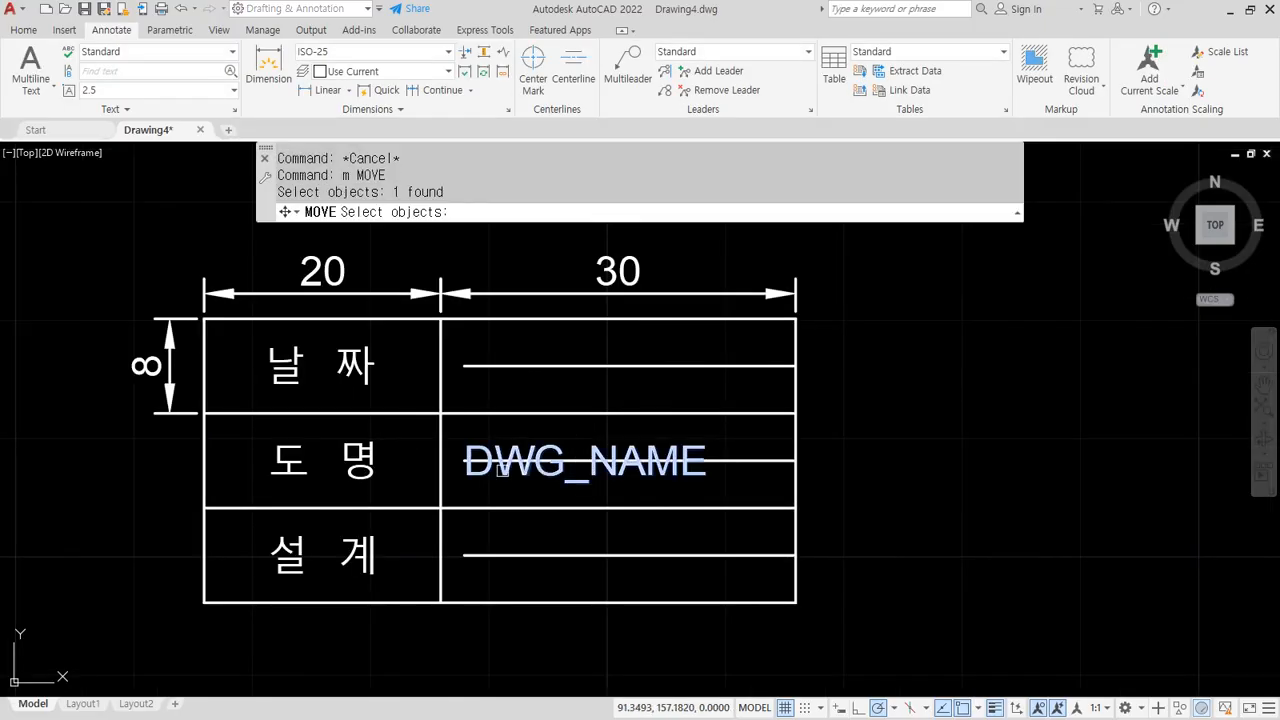
pyautogui.press('space')
pyautogui.click(470, 461)
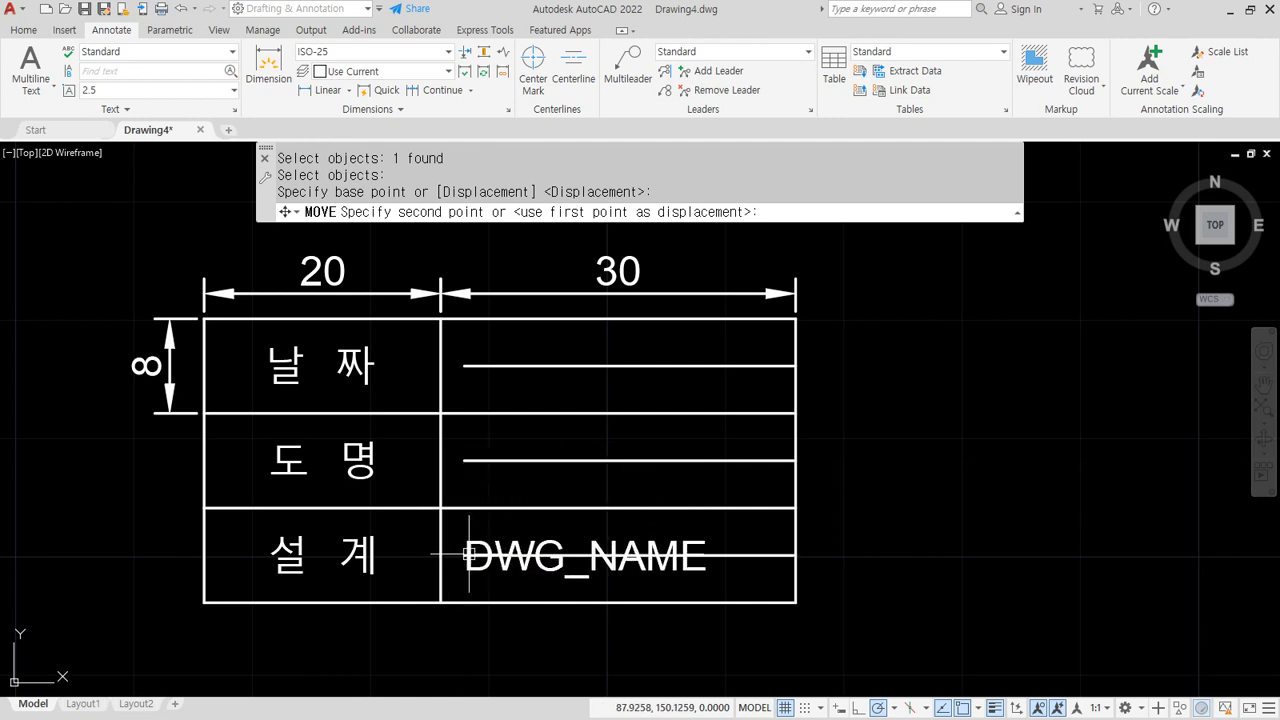
pyautogui.click(466, 556)
# Step: Define a Middle left attribute with tag DWG and prompt 도명, placed at the left end of the 도명 row's guide line
pyautogui.write('att')
pyautogui.press('space')
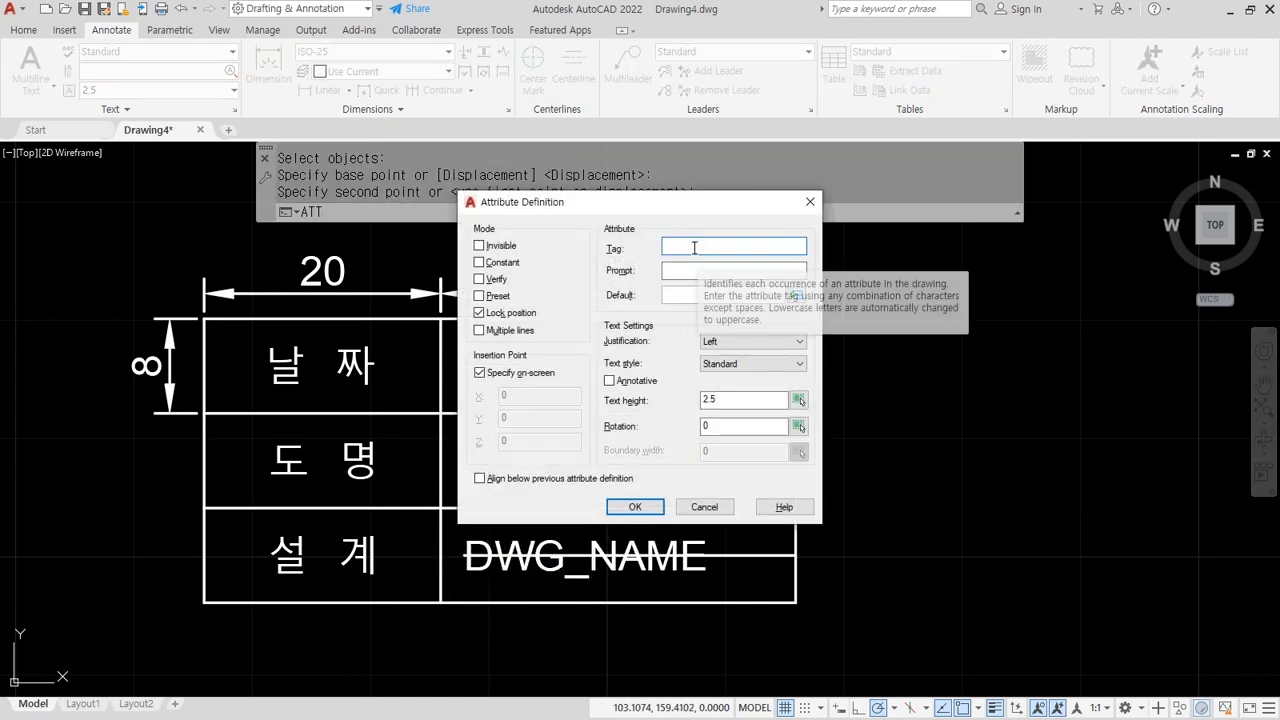
pyautogui.write('DWG')
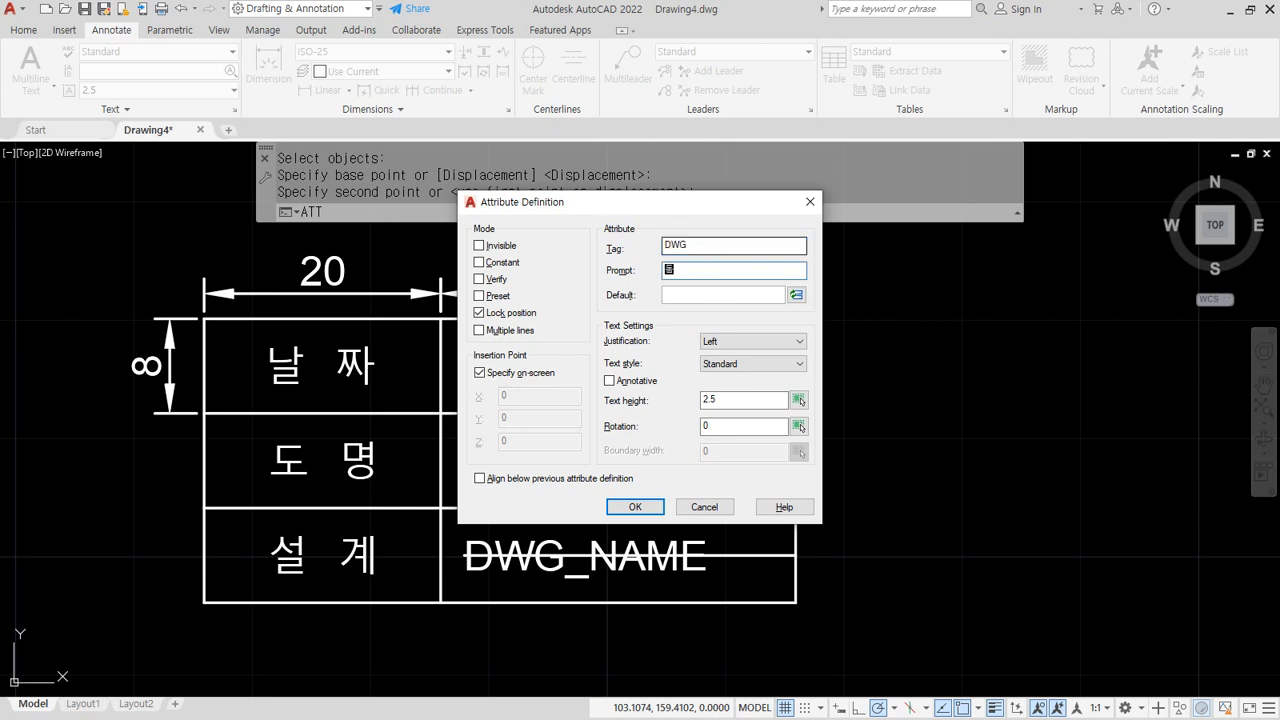
pyautogui.click(752, 341)
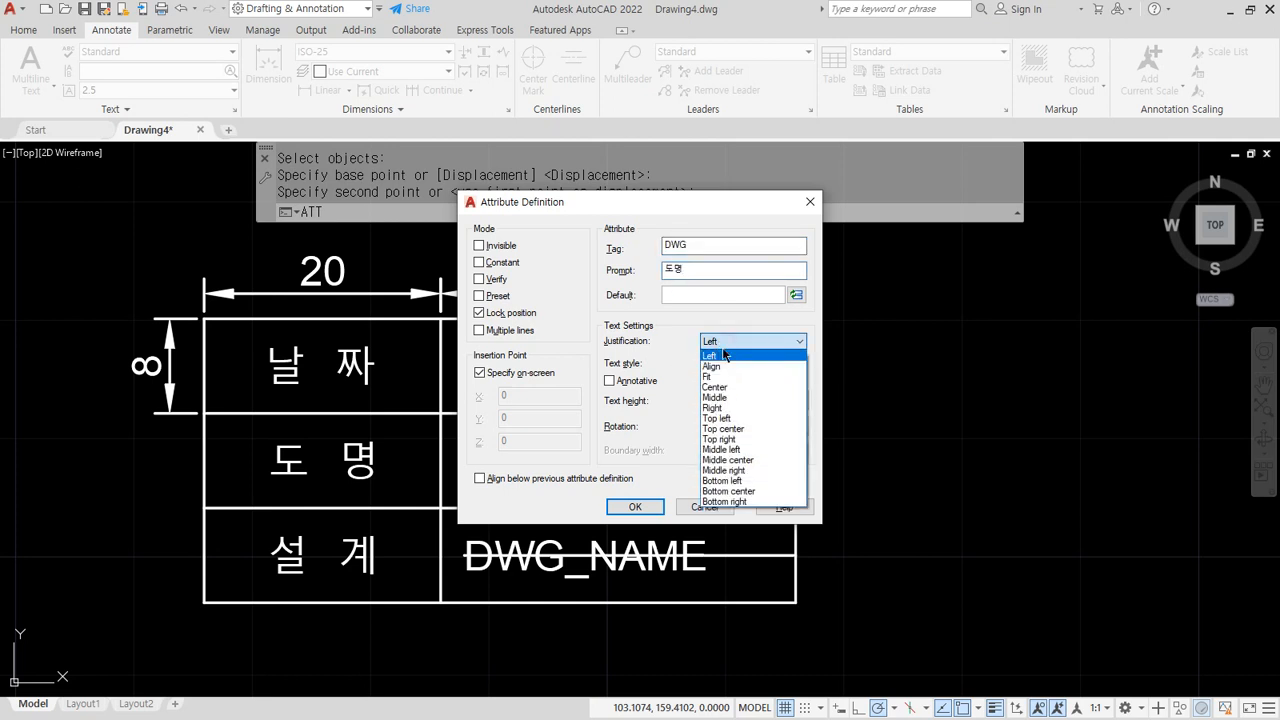
pyautogui.click(758, 449)
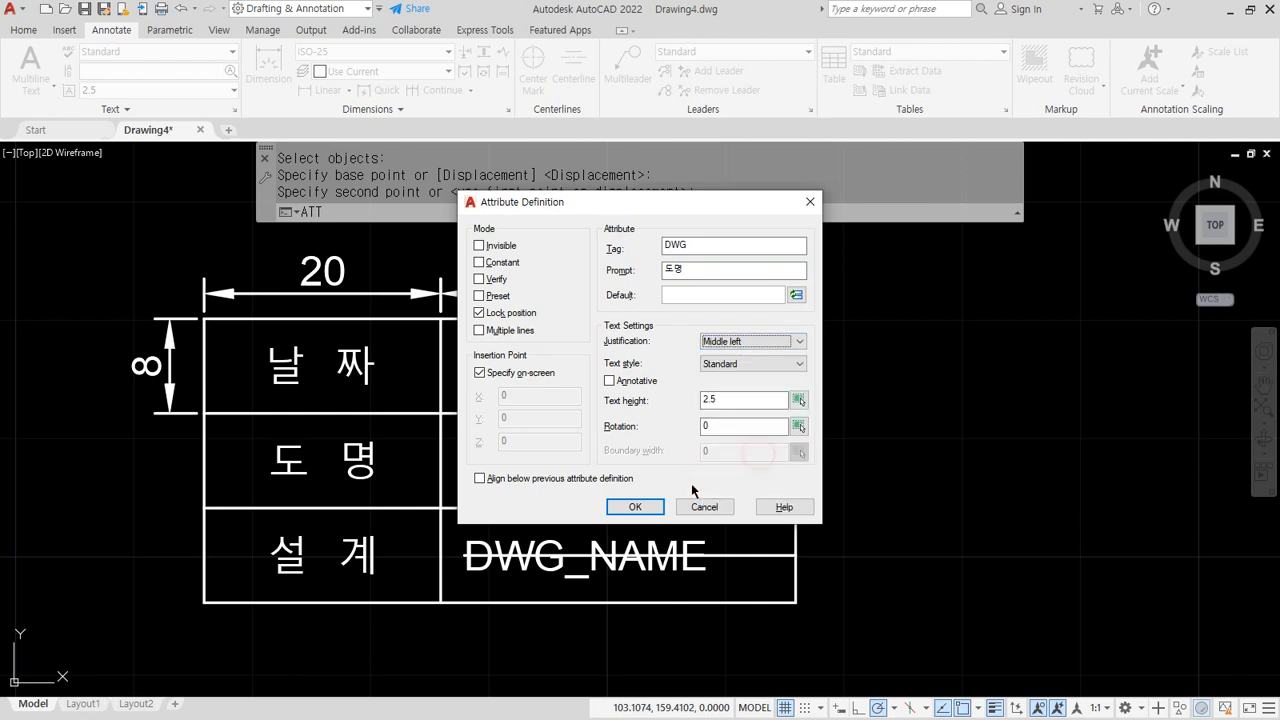
pyautogui.click(648, 511)
pyautogui.click(463, 458)
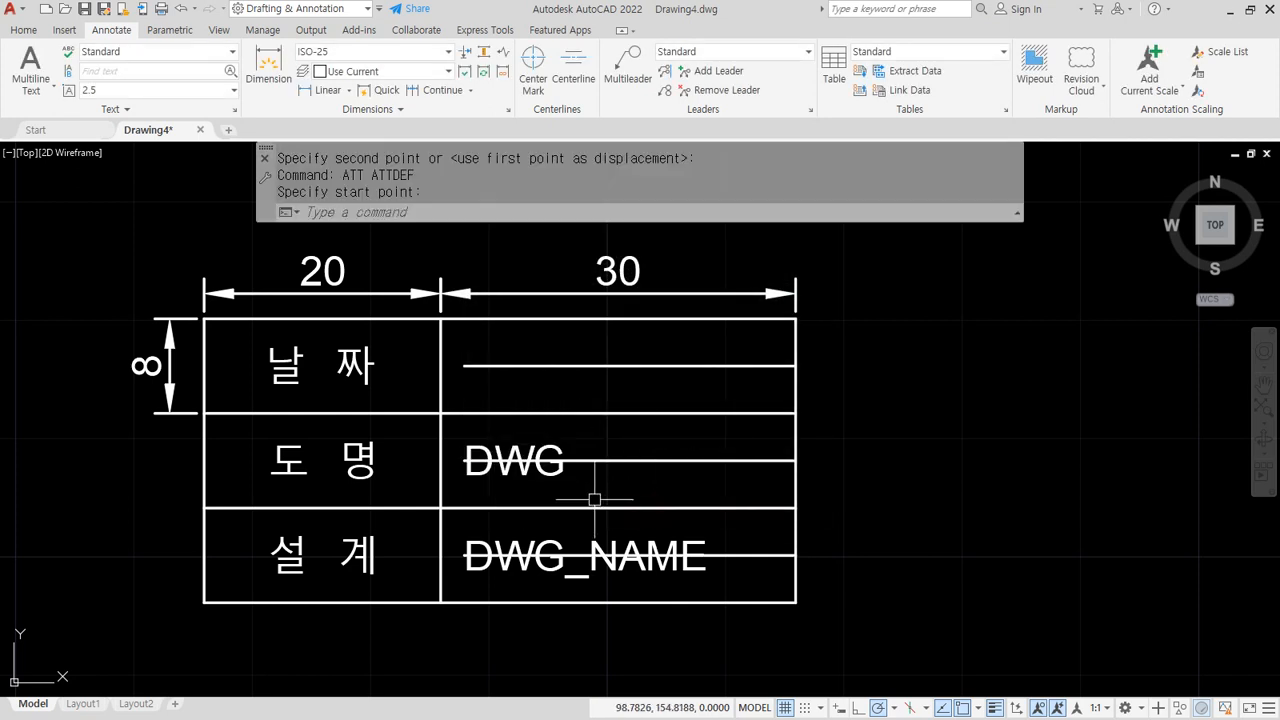
# Step: Define a Middle left attribute with tag DATE and prompt 날짜, placed at the midpoint of the 날짜 row's guide line
pyautogui.press('Return')
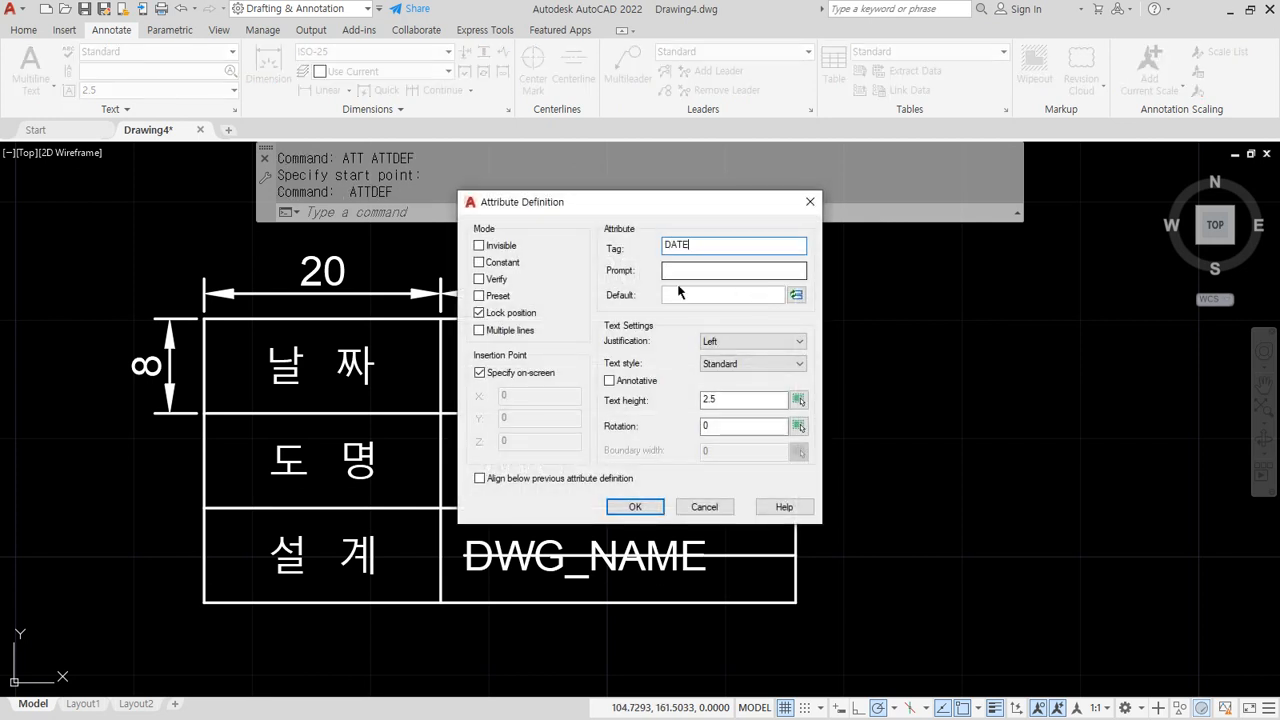
pyautogui.write('ㄴ')
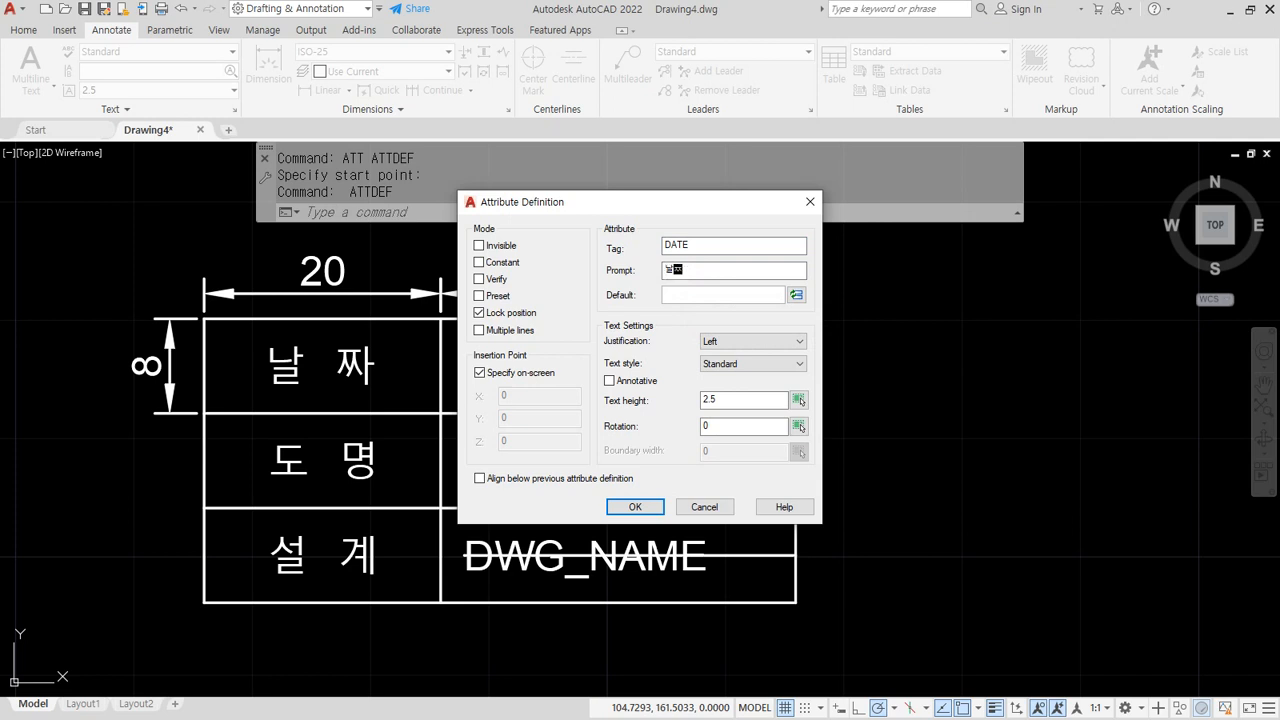
pyautogui.click(743, 342)
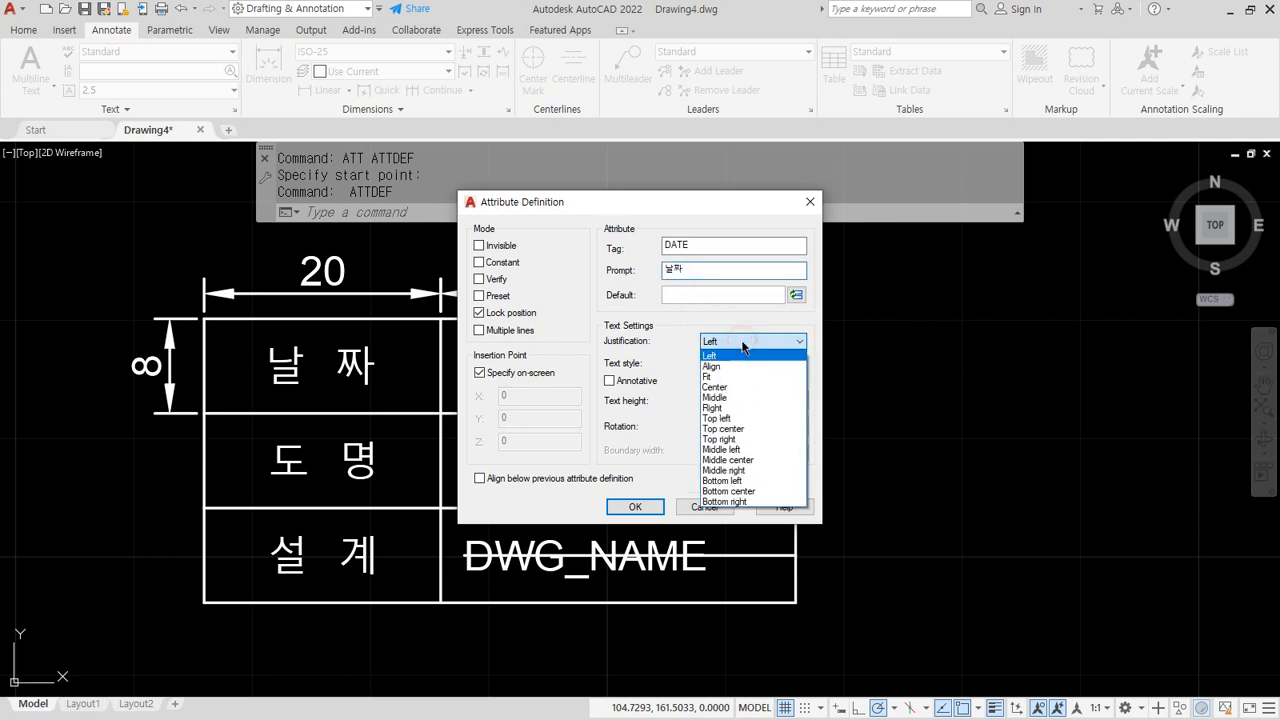
pyautogui.click(758, 449)
pyautogui.click(646, 508)
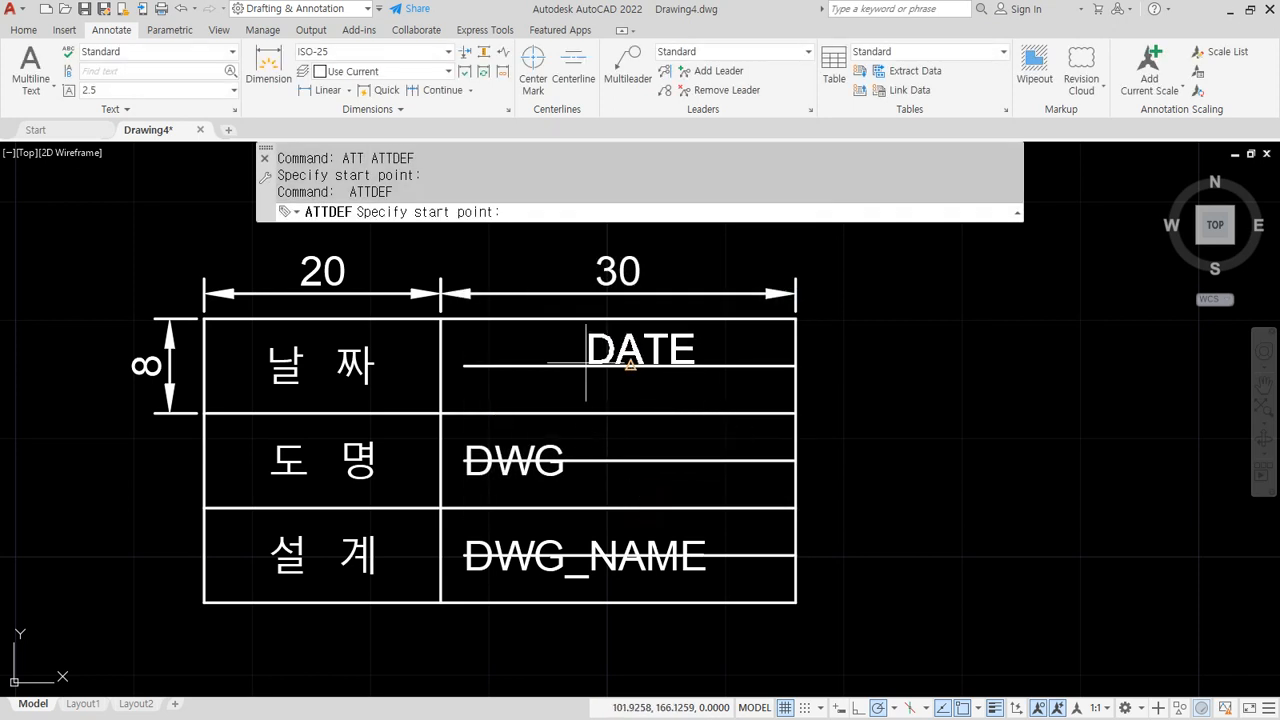
pyautogui.click(628, 366)
# Step: Move the DATE attribute to the left end of the 날짜 row's guide line
pyautogui.click(634, 366)
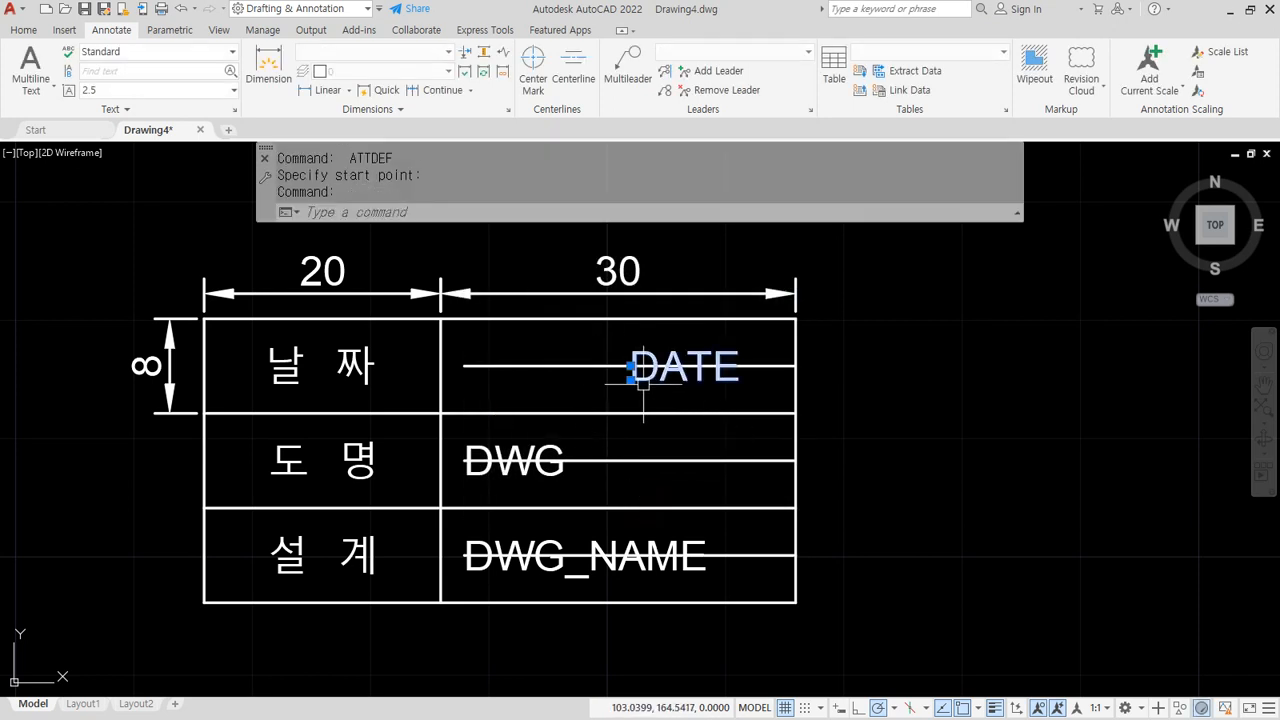
pyautogui.write('m')
pyautogui.press('Return')
pyautogui.click(630, 365)
pyautogui.click(472, 367)
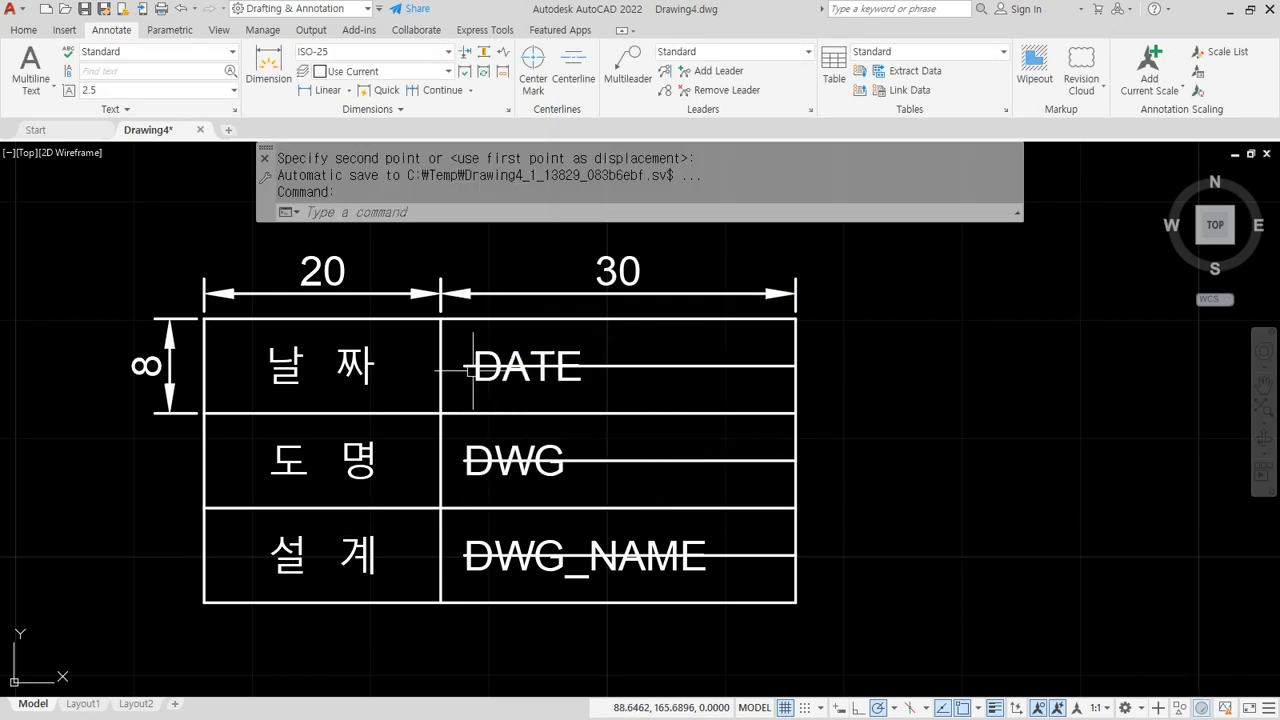
pyautogui.click(478, 367)
pyautogui.click(472, 367)
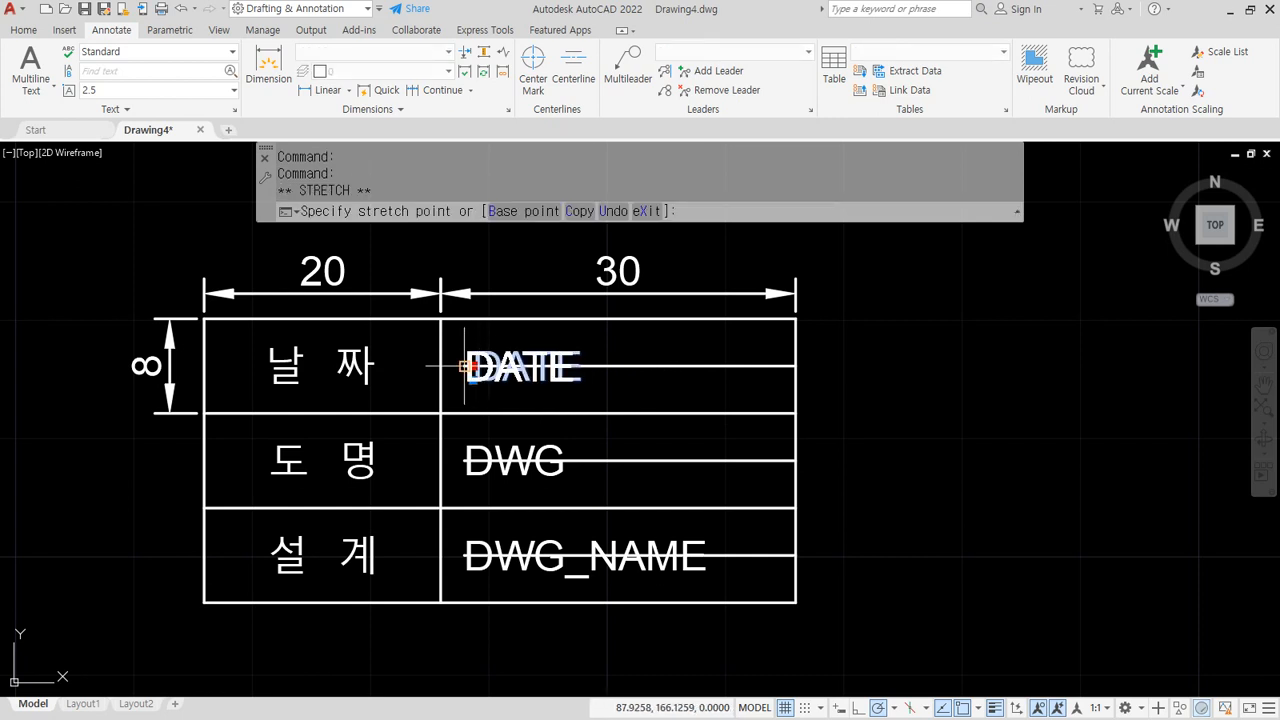
pyautogui.press('Escape')
pyautogui.press('Escape')
# Step: Erase the three row-middle guide lines running through the attributes in the second column
pyautogui.click(680, 368)
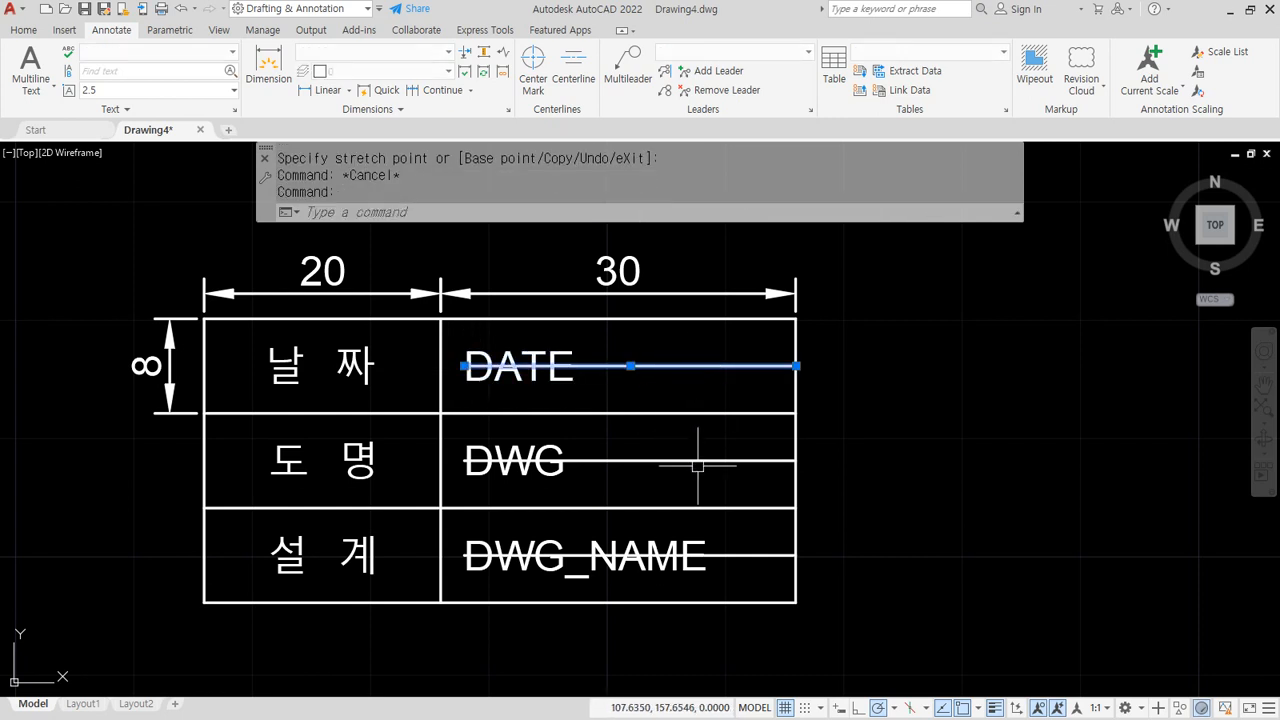
pyautogui.click(700, 460)
pyautogui.click(748, 555)
# Step: Erase the 20, 30 and 8 dimensions around the table
pyautogui.click(516, 286)
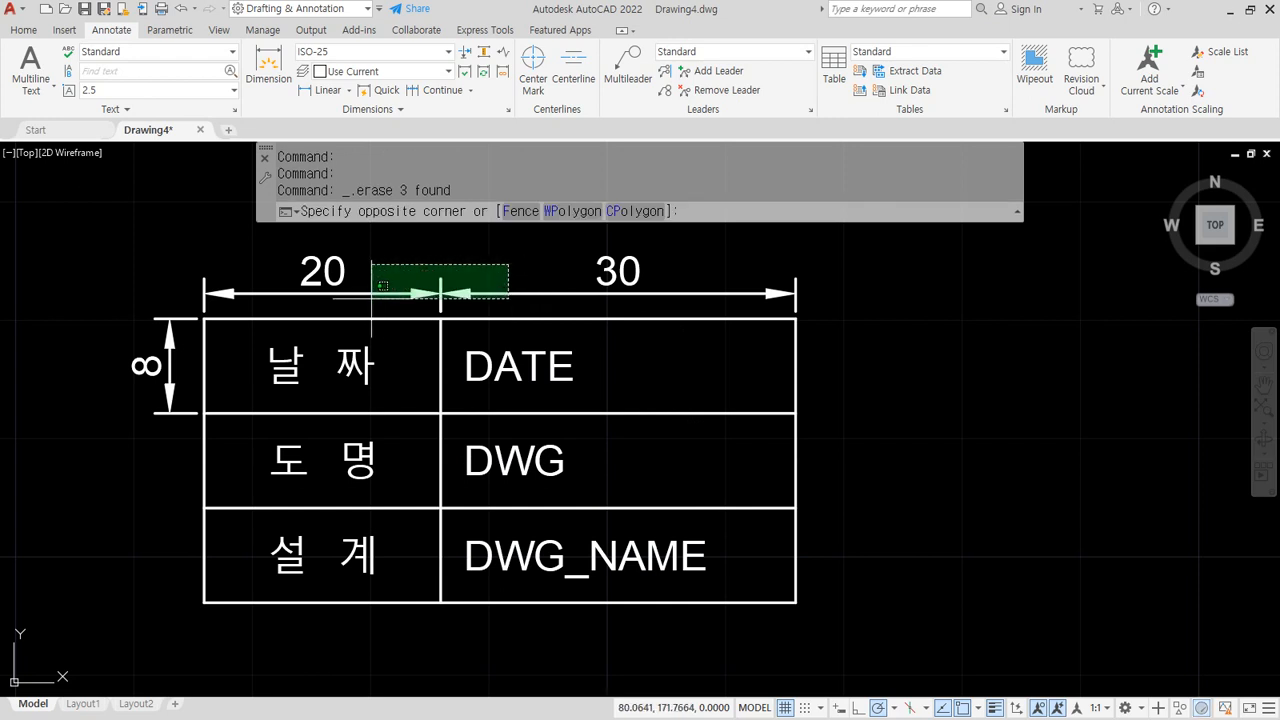
pyautogui.click(350, 265)
pyautogui.click(170, 360)
pyautogui.press('Delete')
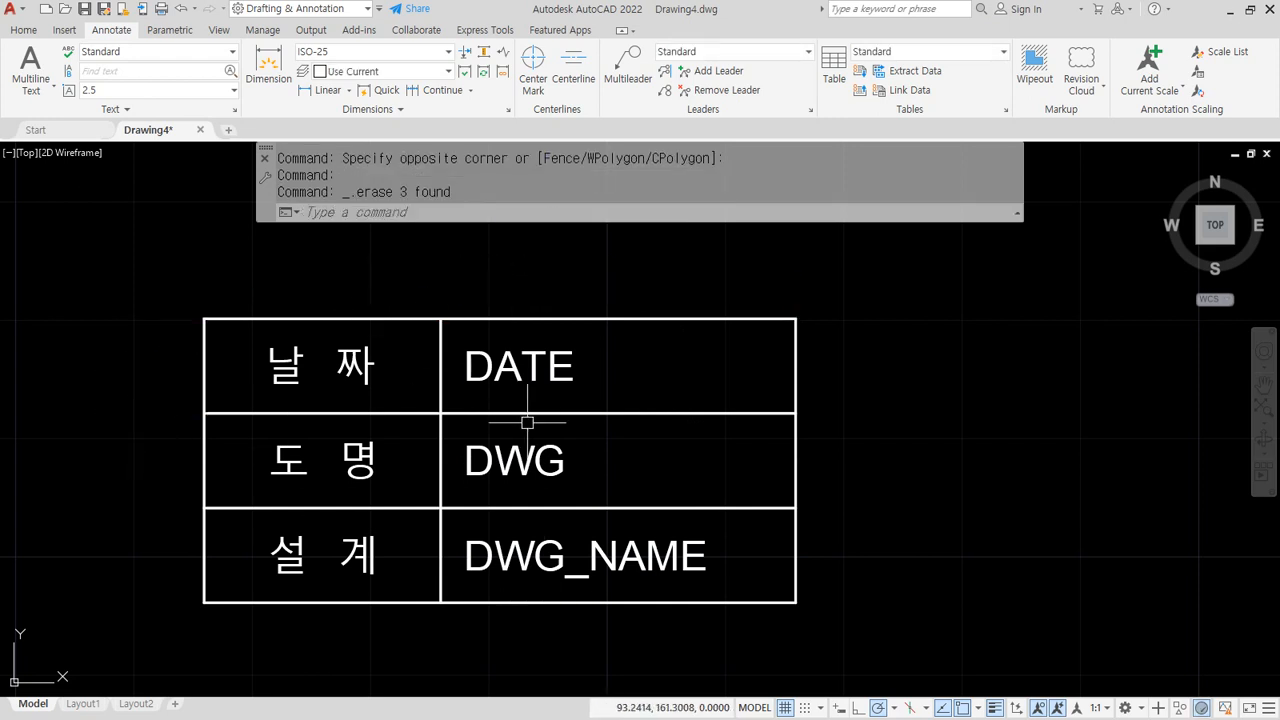
# Step: Begin a block definition named 표제란 with its base point at the table's lower-left corner
pyautogui.moveTo(400, 632)
pyautogui.mouseDown()
pyautogui.moveTo(206, 460)
pyautogui.moveTo(615, 316)
pyautogui.moveTo(478, 638)
pyautogui.mouseUp()
pyautogui.press('Escape')
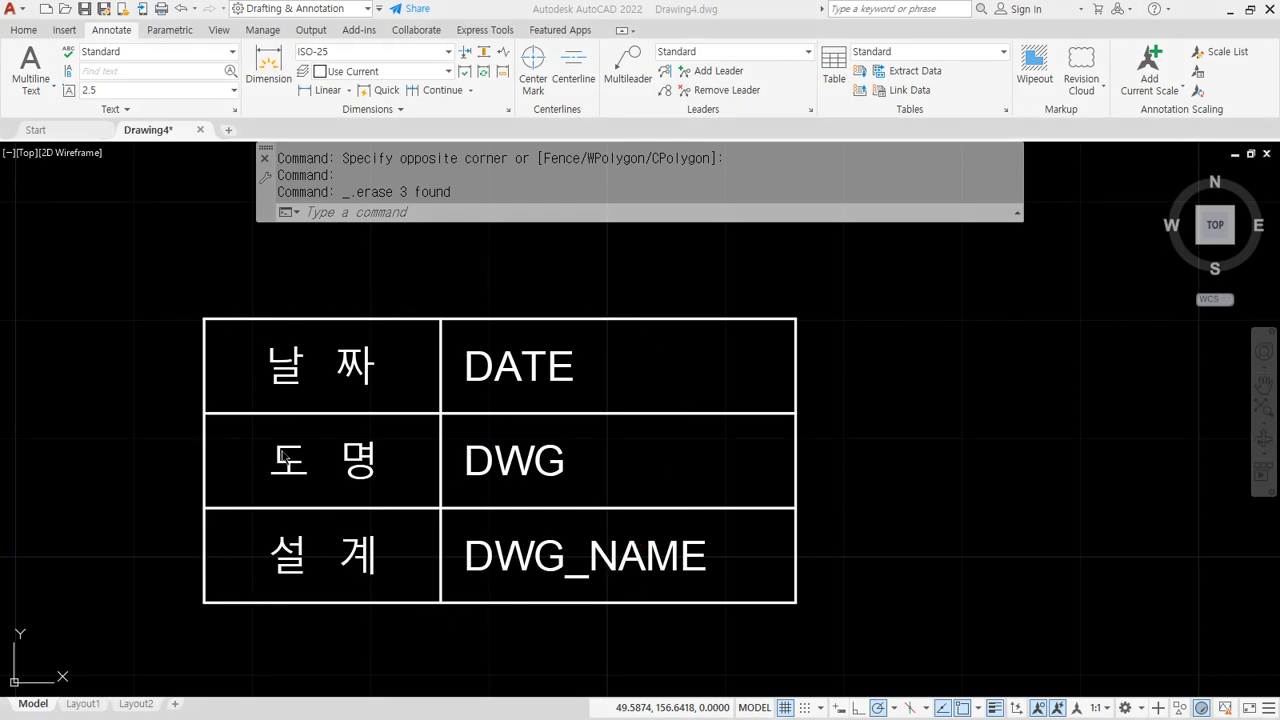
pyautogui.write('B')
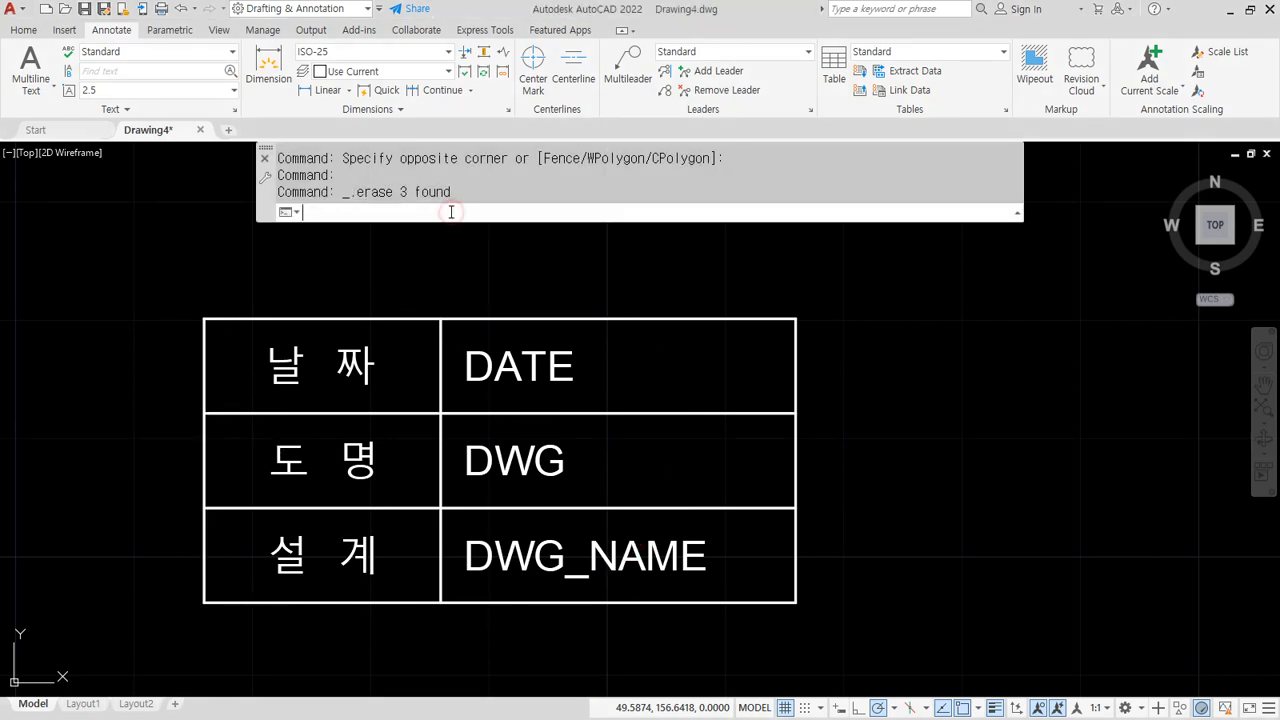
pyautogui.press('Return')
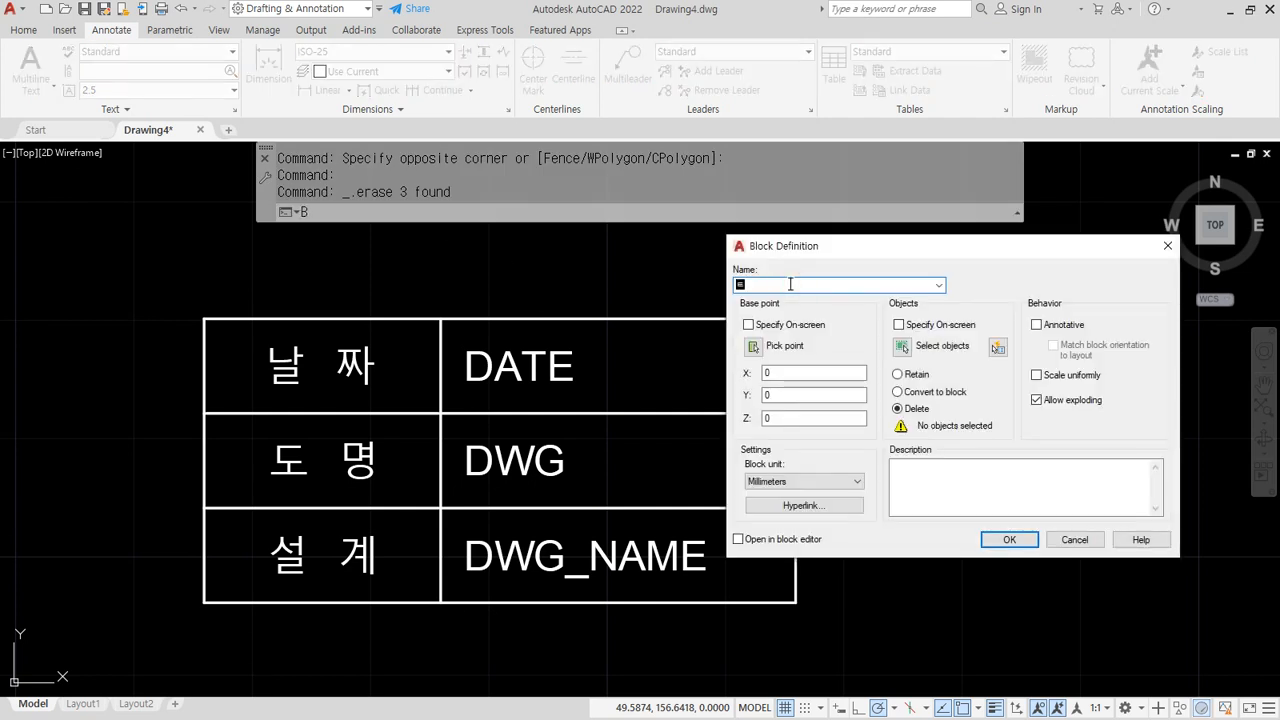
pyautogui.write('표제란')
pyautogui.click(756, 346)
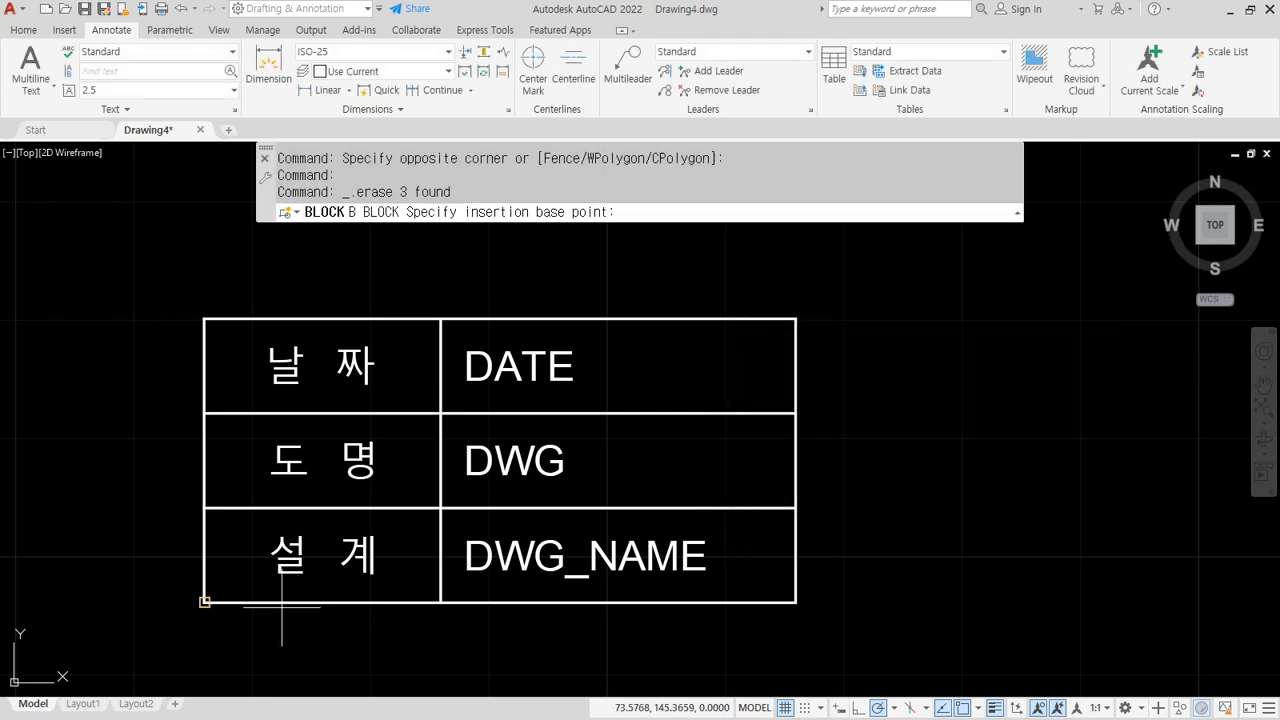
pyautogui.click(204, 601)
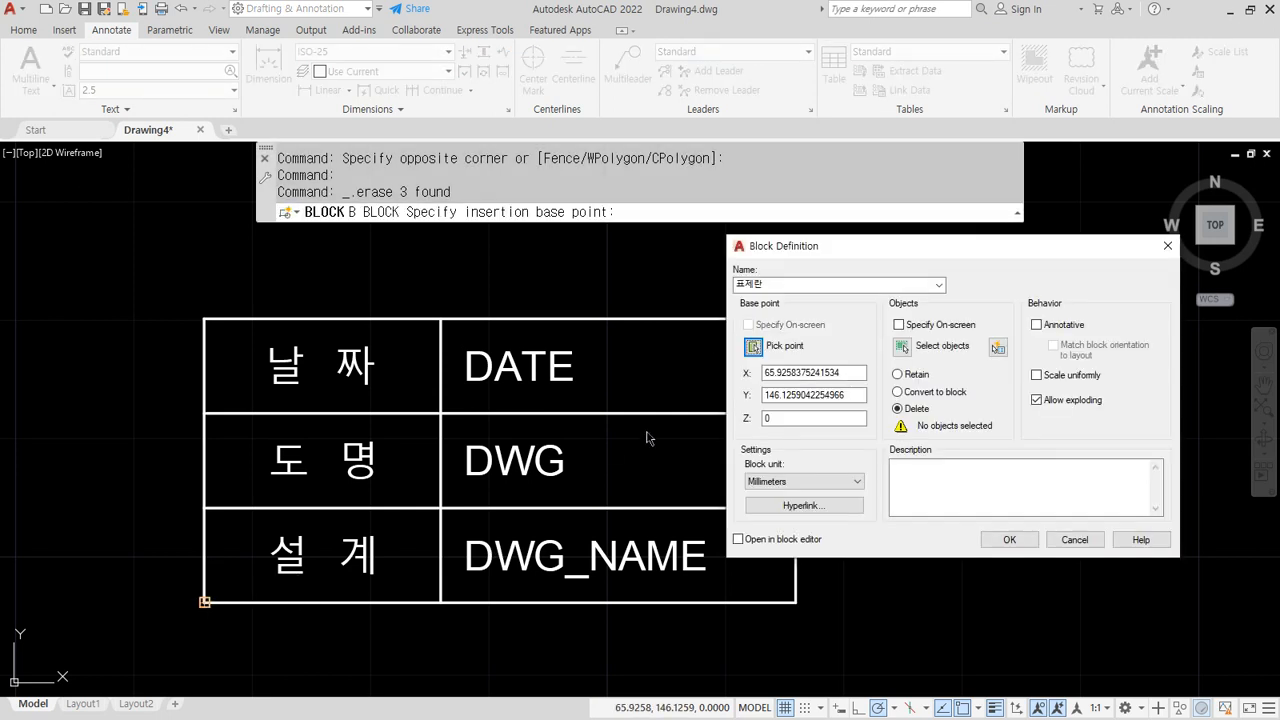
# Step: Select the whole table with its labels and attributes as the block's objects, delete the originals and create the block
pyautogui.click(902, 346)
pyautogui.click(142, 282)
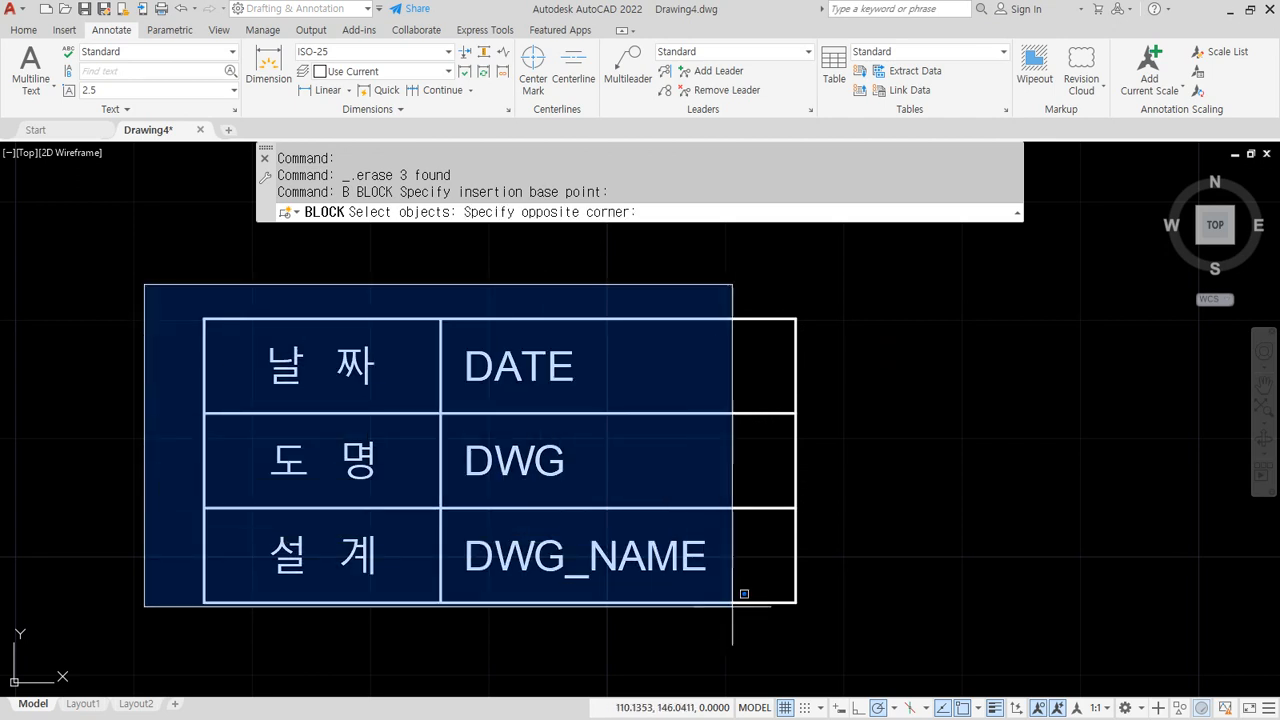
pyautogui.click(800, 646)
pyautogui.press('Return')
pyautogui.click(898, 409)
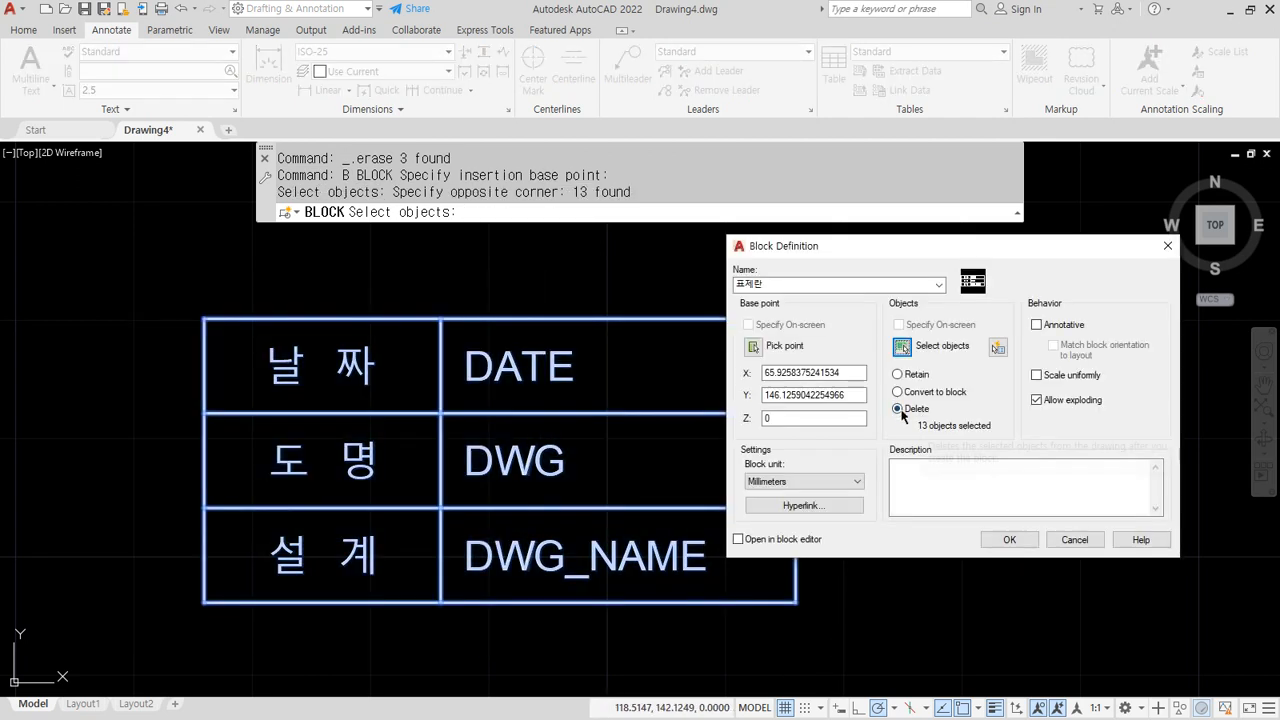
pyautogui.click(997, 542)
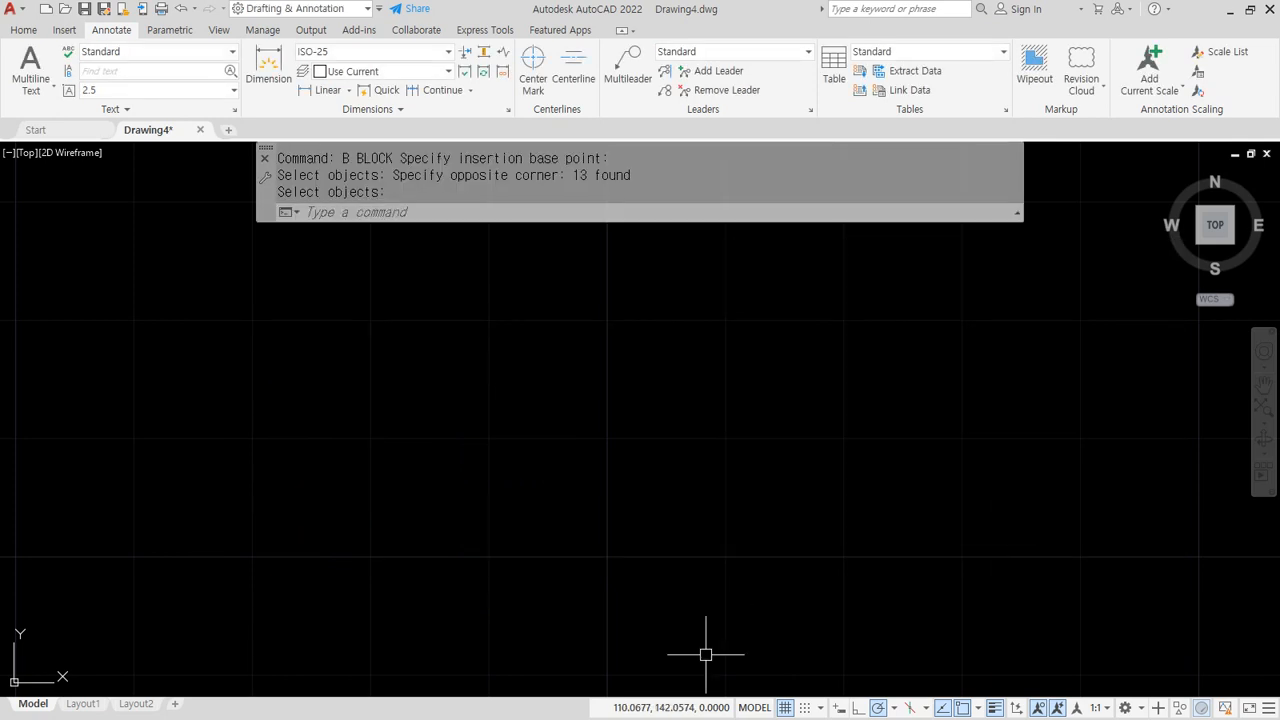
# Step: Start inserting the 표제란 block from the current drawing's blocks
pyautogui.middleClick(768, 557)
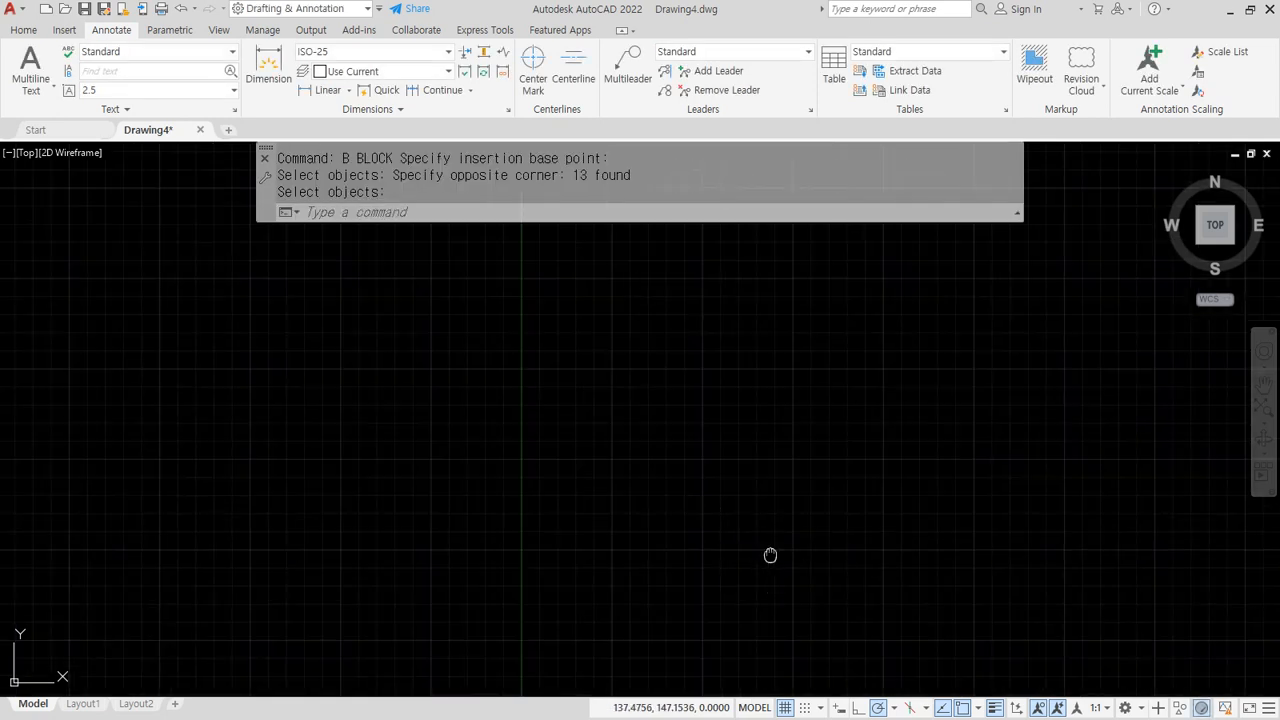
pyautogui.middleClick(768, 557)
pyautogui.scroll(-1, 551, 528)
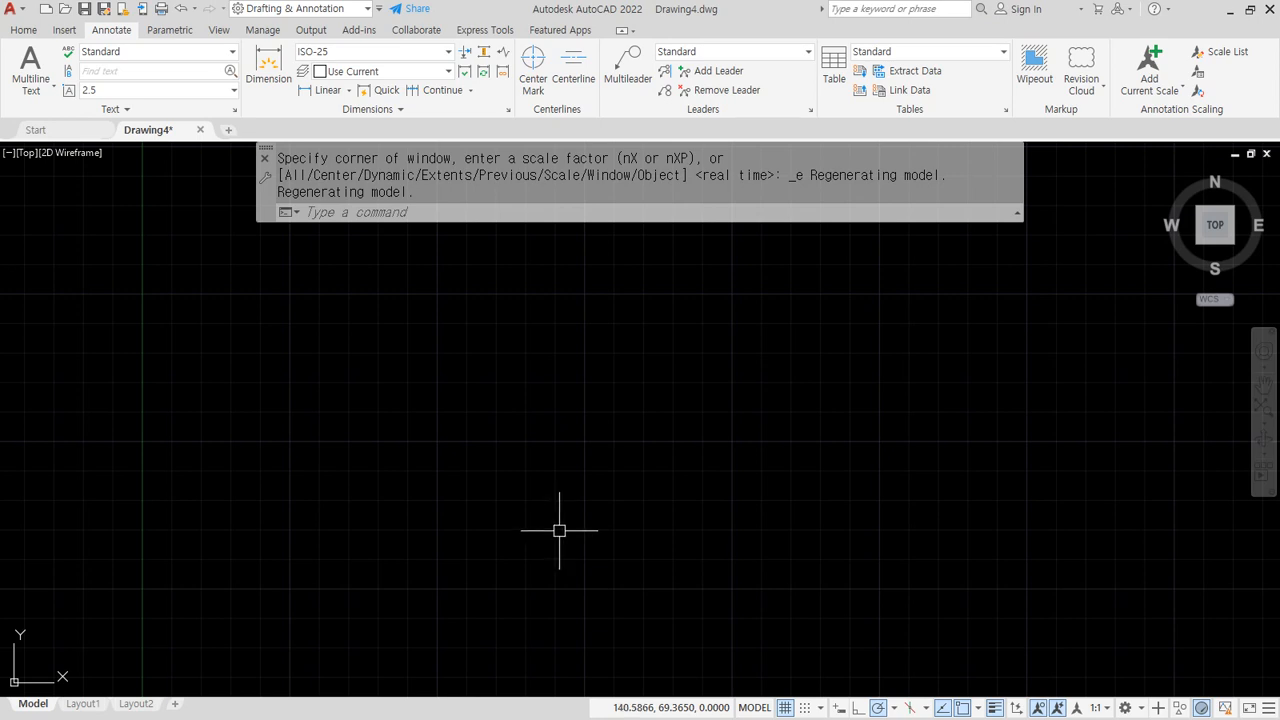
pyautogui.scroll(-1, 651, 528)
pyautogui.moveTo(741, 469); pyautogui.dragTo(651, 491, button='middle')
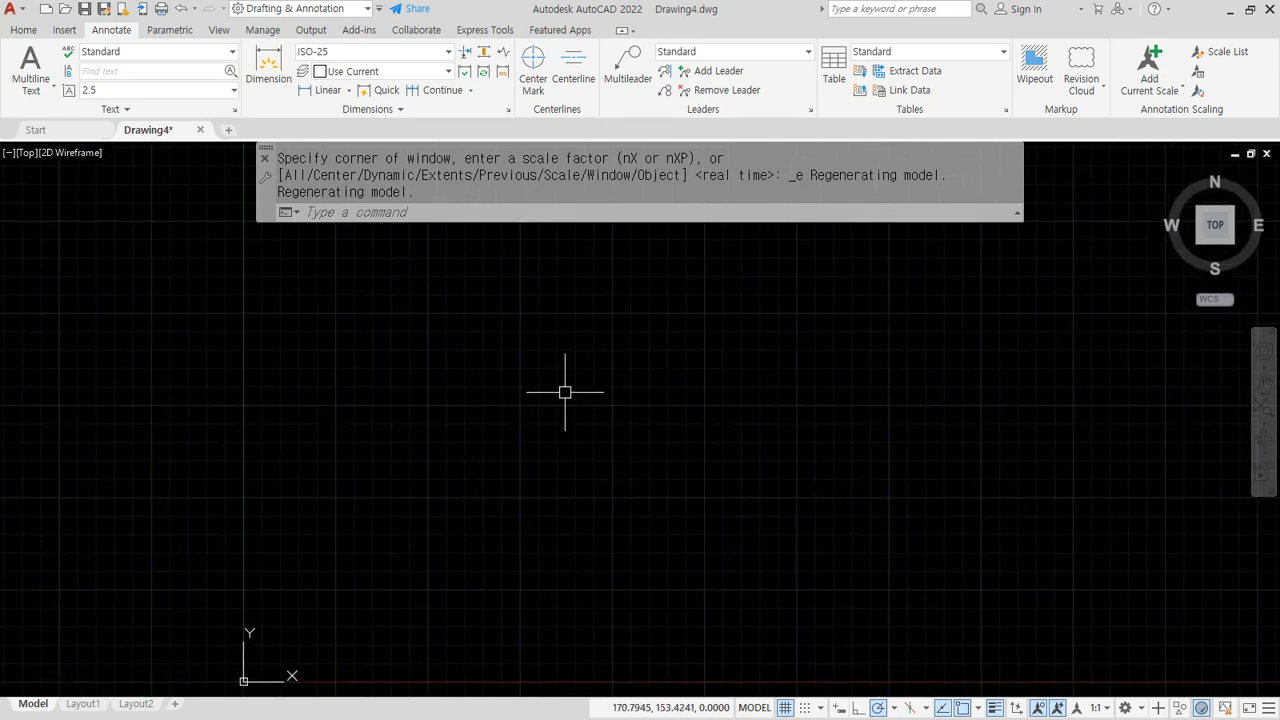
pyautogui.write('i')
pyautogui.press('Return')
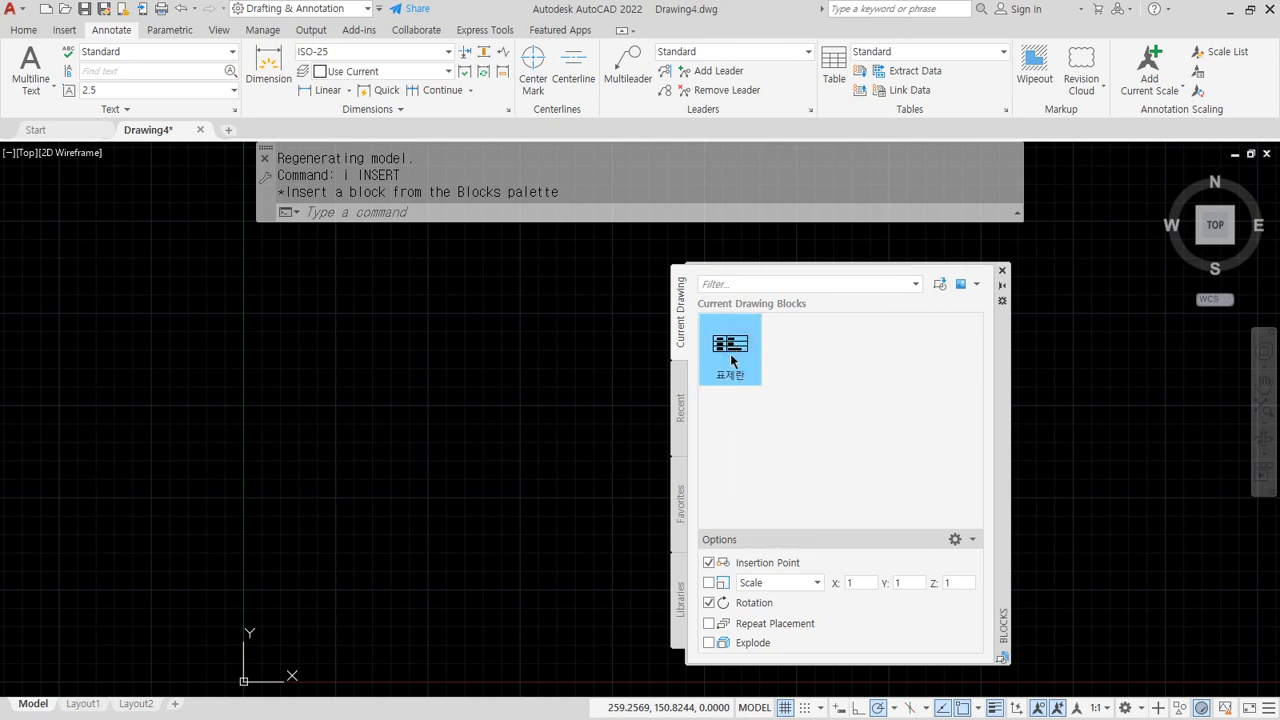
pyautogui.click(731, 360)
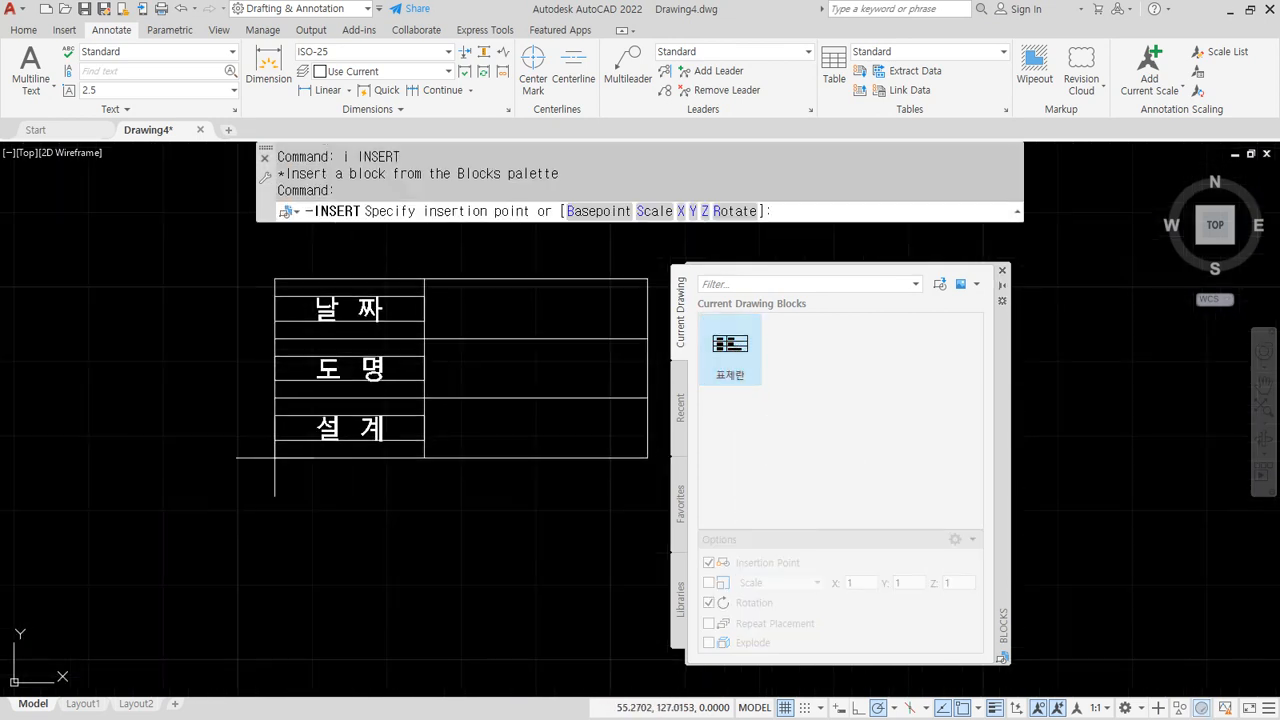
pyautogui.scroll(2, 229, 449)
pyautogui.hotkey('ctrl', 'alt', 'd')
pyautogui.moveTo(350, 555)
pyautogui.mouseDown()
pyautogui.moveTo(223, 529)
pyautogui.moveTo(350, 250)
pyautogui.moveTo(380, 500)
pyautogui.moveTo(348, 540)
pyautogui.mouseUp()
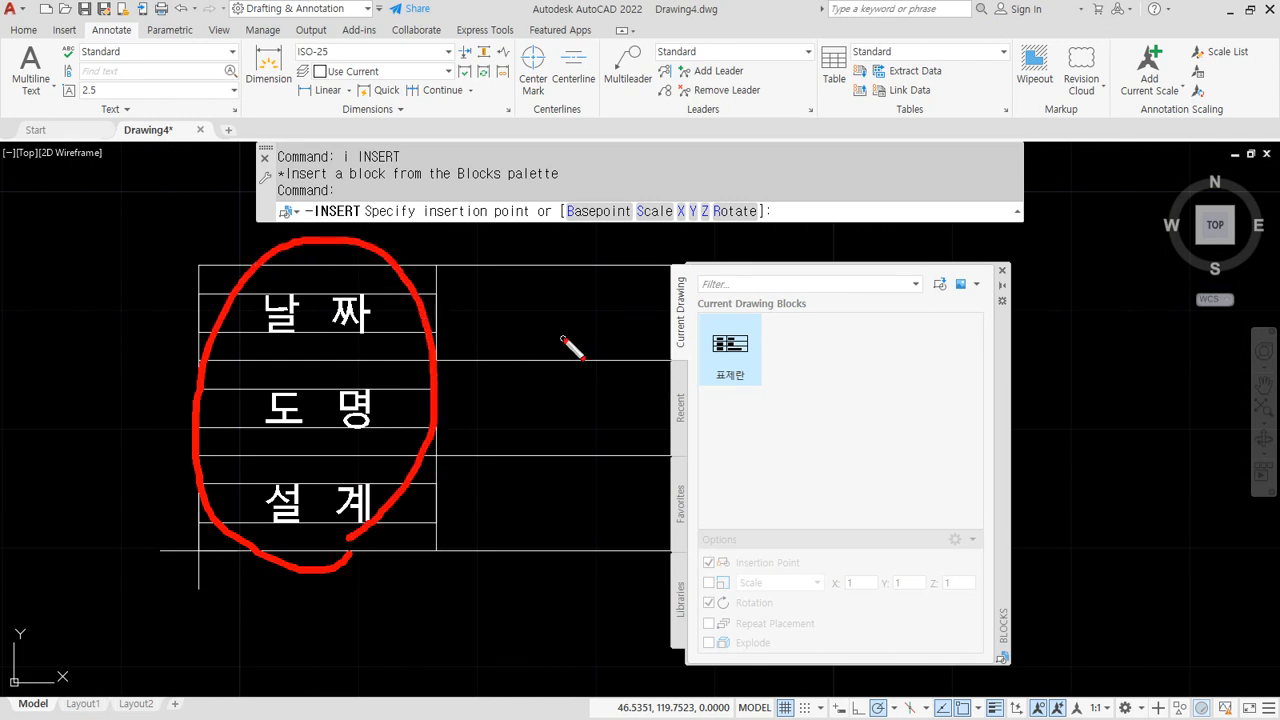
pyautogui.moveTo(566, 337); pyautogui.dragTo(557, 474)
pyautogui.click(561, 497)
pyautogui.press('Escape')
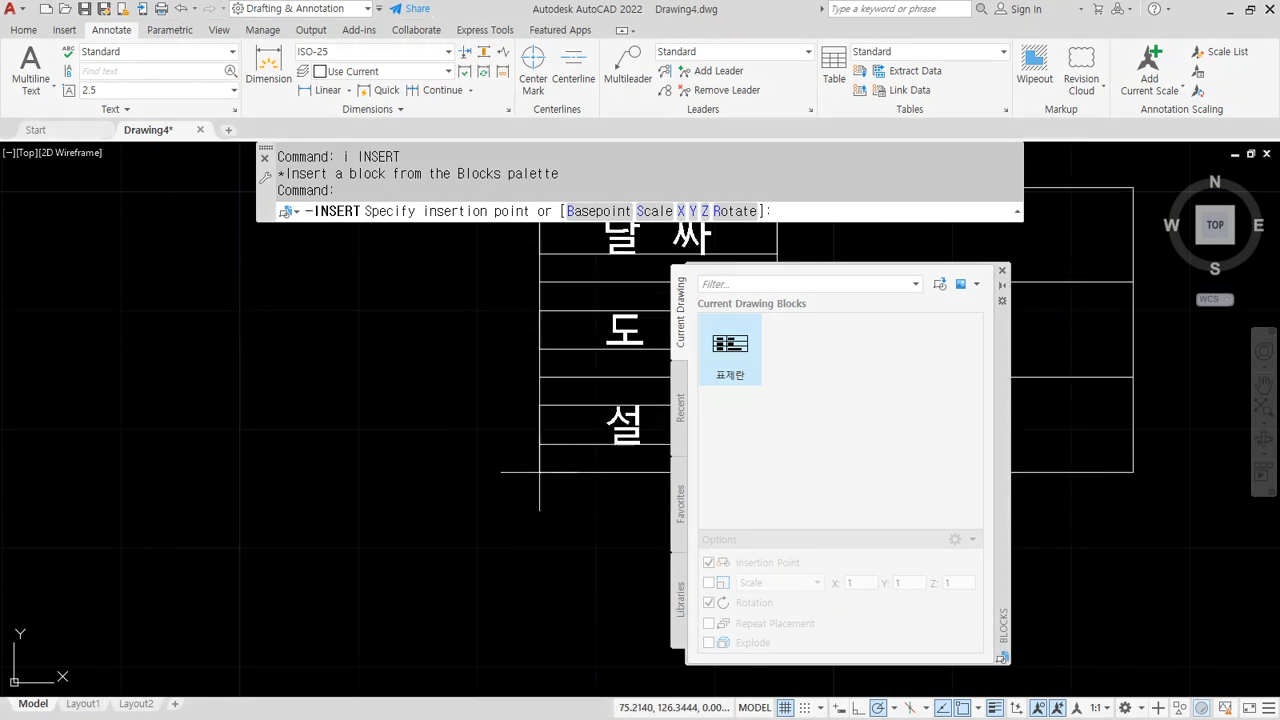
# Step: Close the Blocks palette and place the 표제란 block in the empty drawing area with a rotation of 0°
pyautogui.click(1002, 270)
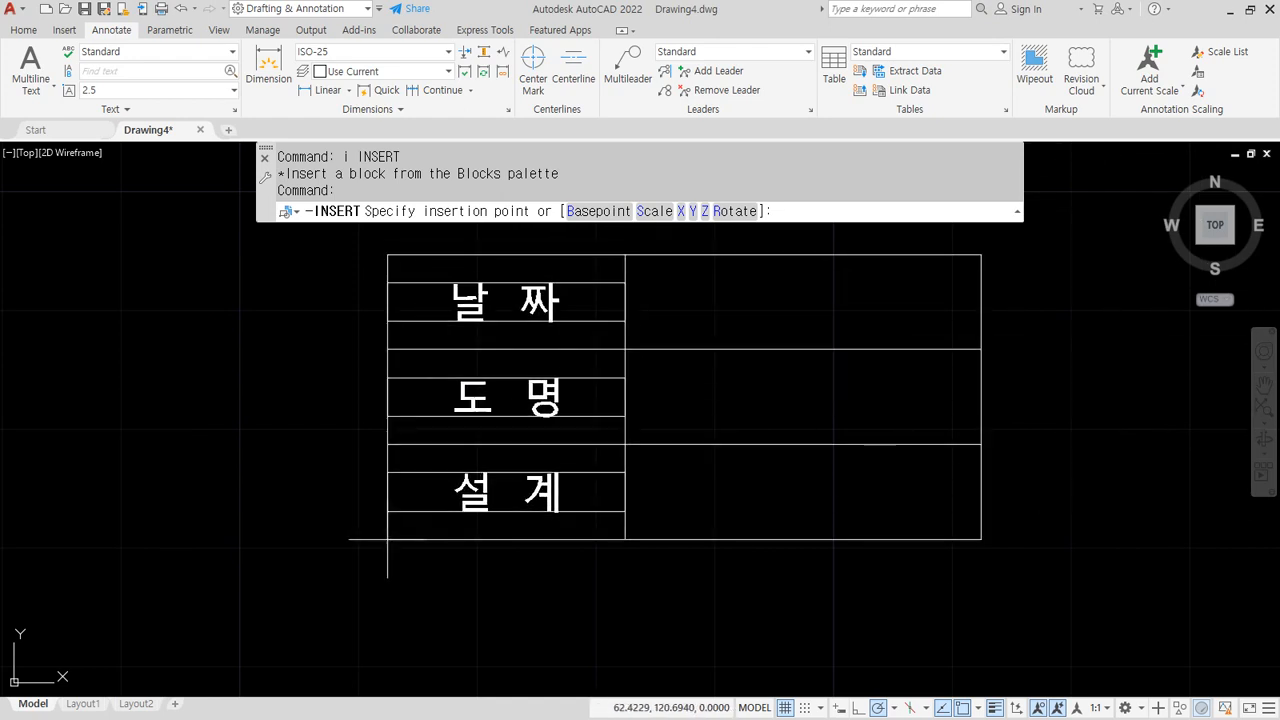
pyautogui.scroll(-4, 388, 540)
pyautogui.click(234, 512)
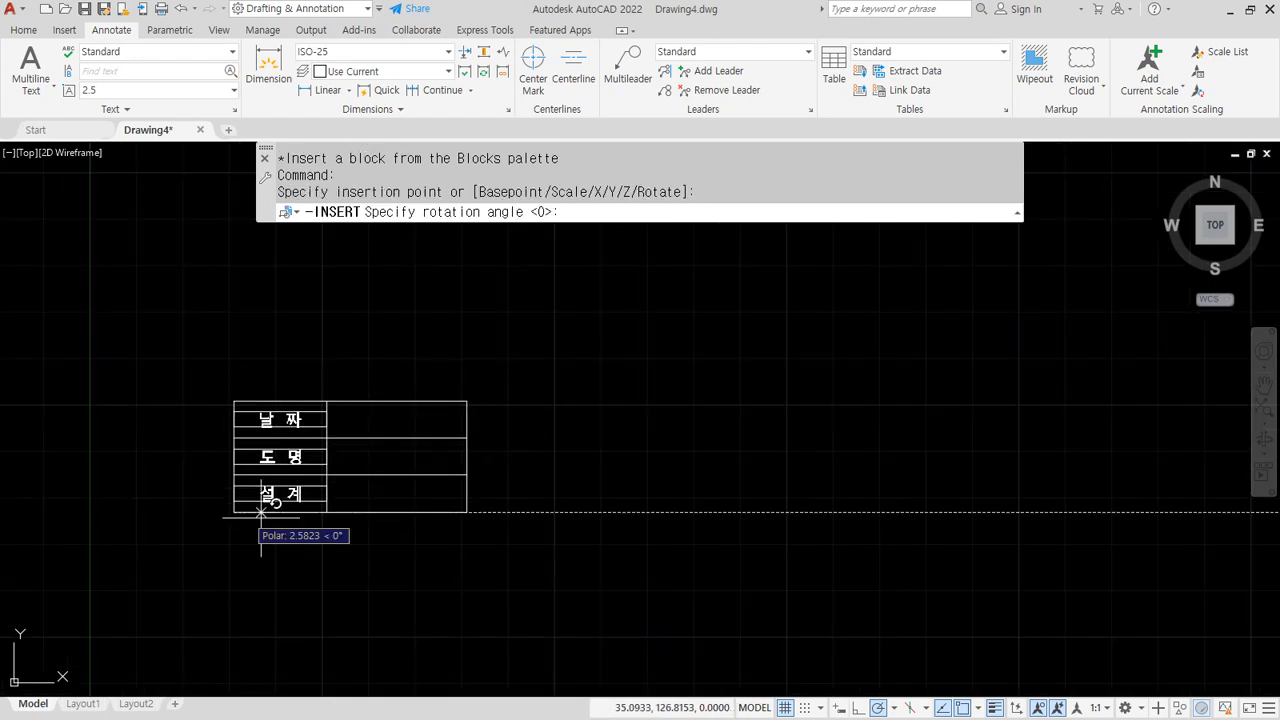
pyautogui.click(445, 512)
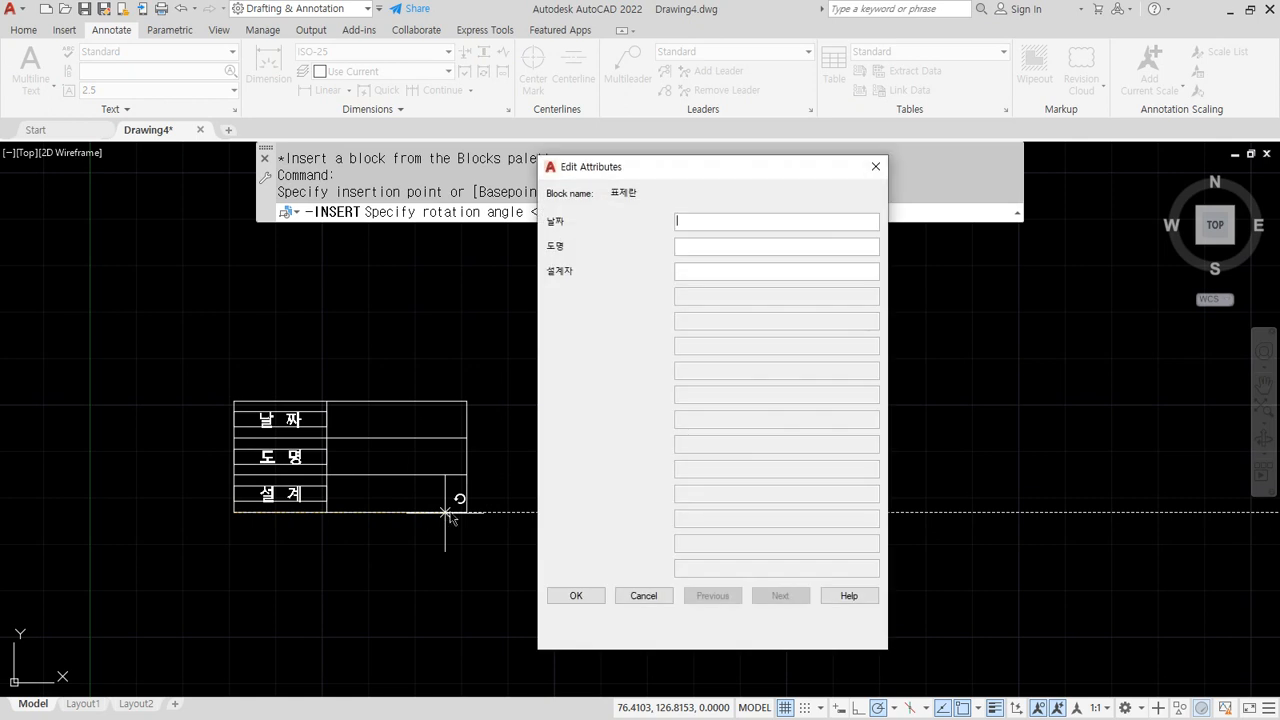
pyautogui.moveTo(620, 170)
pyautogui.mouseDown()
pyautogui.moveTo(549, 374)
pyautogui.moveTo(600, 359)
pyautogui.mouseUp()
pyautogui.moveTo(445, 492)
pyautogui.mouseDown()
pyautogui.moveTo(477, 506)
pyautogui.moveTo(522, 405)
pyautogui.mouseUp()
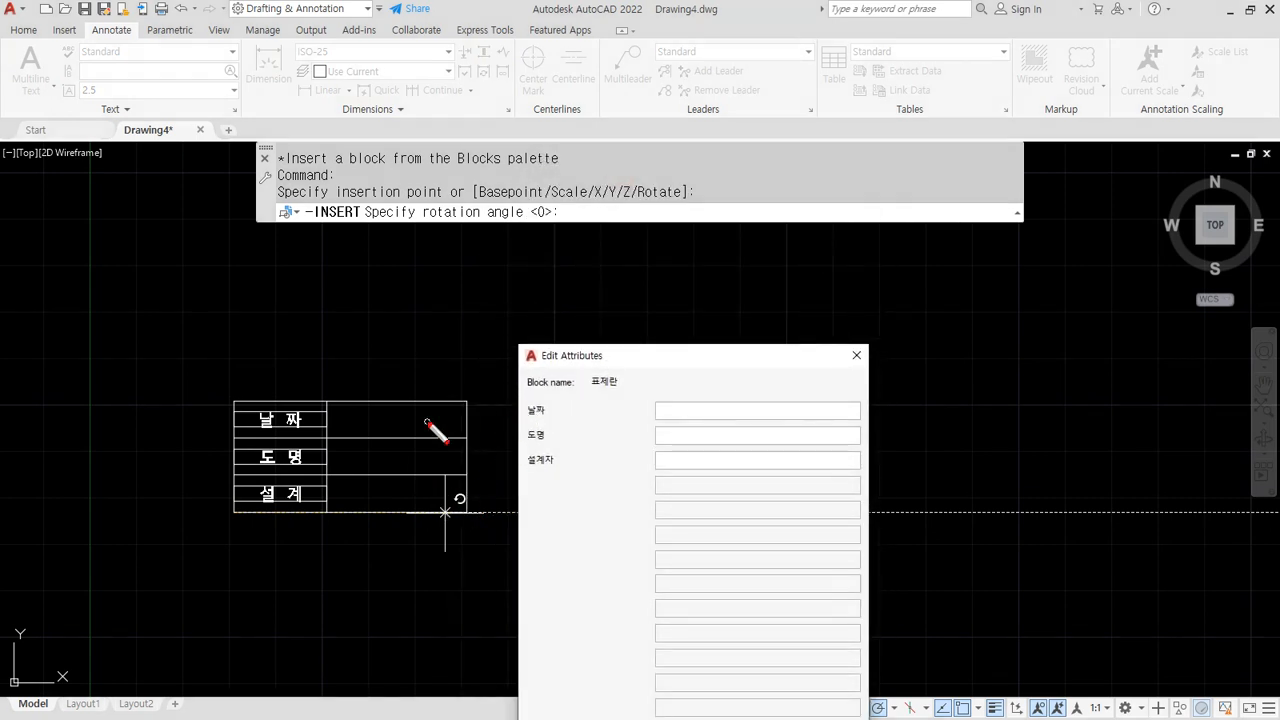
pyautogui.moveTo(425, 421)
pyautogui.mouseDown()
pyautogui.moveTo(518, 396)
pyautogui.moveTo(533, 432)
pyautogui.mouseUp()
pyautogui.moveTo(422, 460)
pyautogui.mouseDown()
pyautogui.moveTo(507, 451)
pyautogui.moveTo(519, 462)
pyautogui.mouseUp()
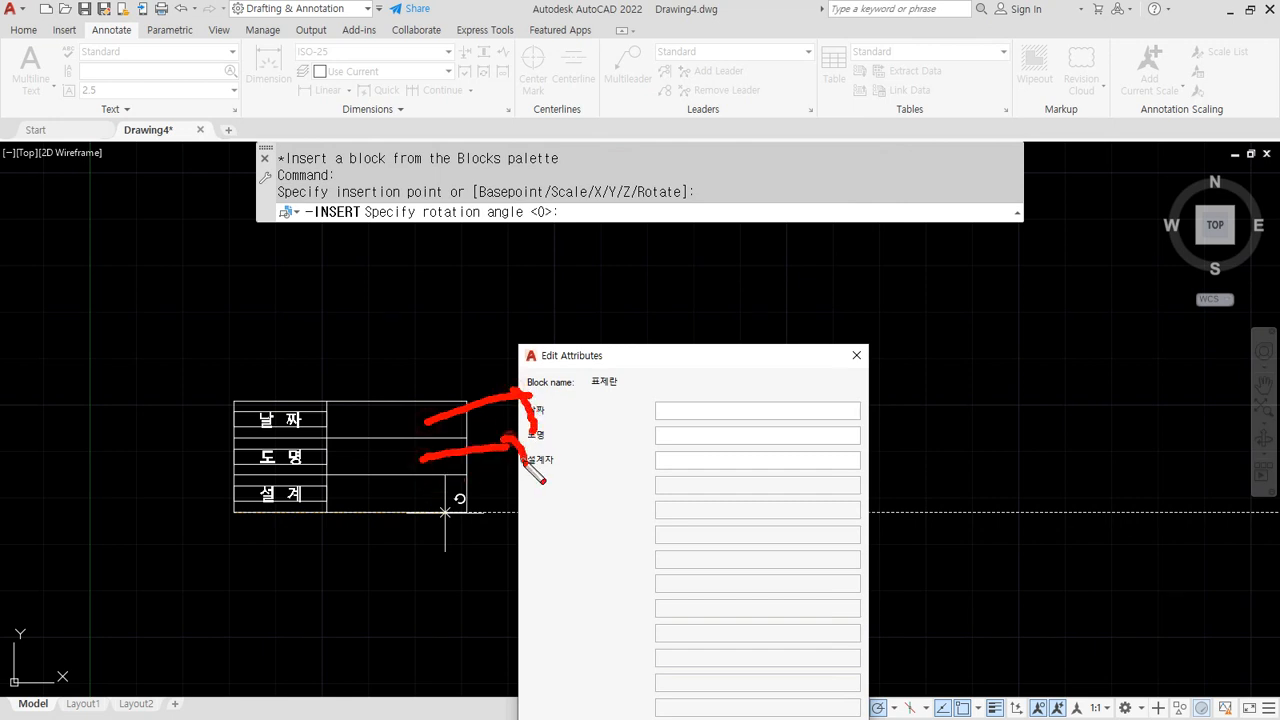
pyautogui.moveTo(445, 494)
pyautogui.mouseDown()
pyautogui.moveTo(525, 474)
pyautogui.moveTo(545, 494)
pyautogui.moveTo(538, 506)
pyautogui.mouseUp()
pyautogui.press('Escape')
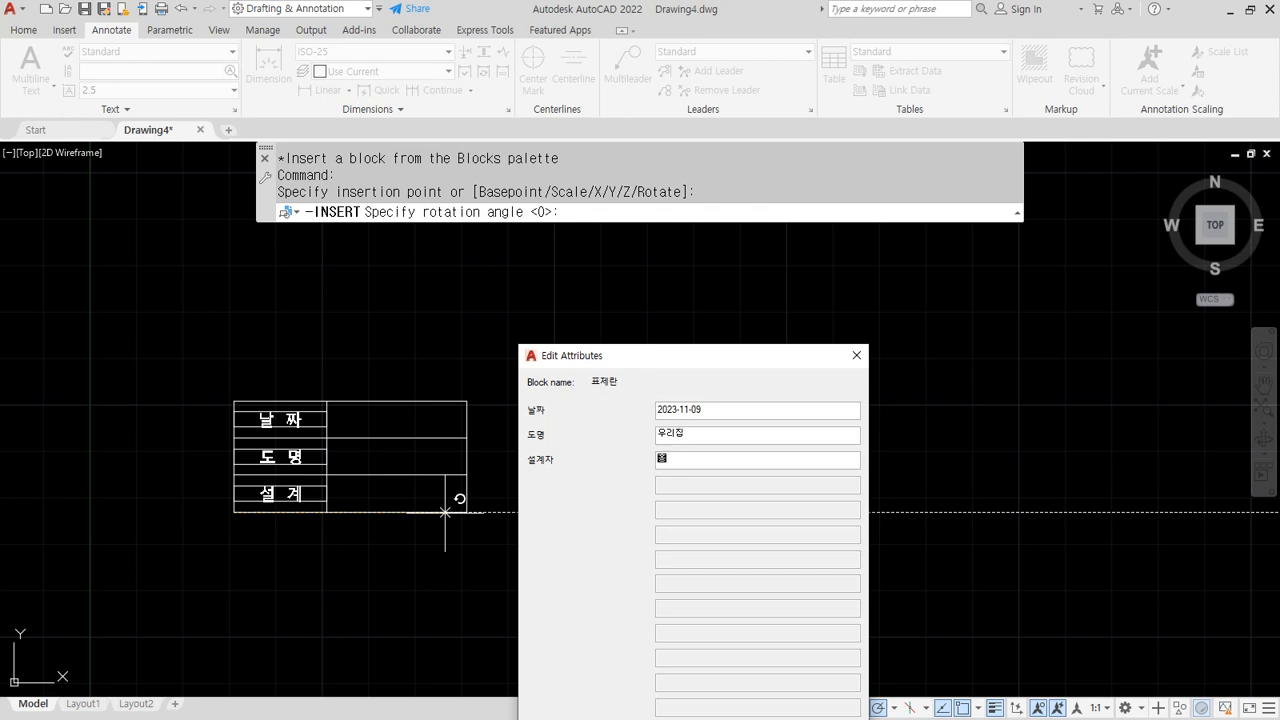
# Step: Fill in the block's attributes with 날짜 2023-11-09, 도명 우리집 and the designer's name, and accept them
pyautogui.write('홍길동')
pyautogui.moveTo(726, 354); pyautogui.dragTo(729, 215)
pyautogui.click(569, 643)
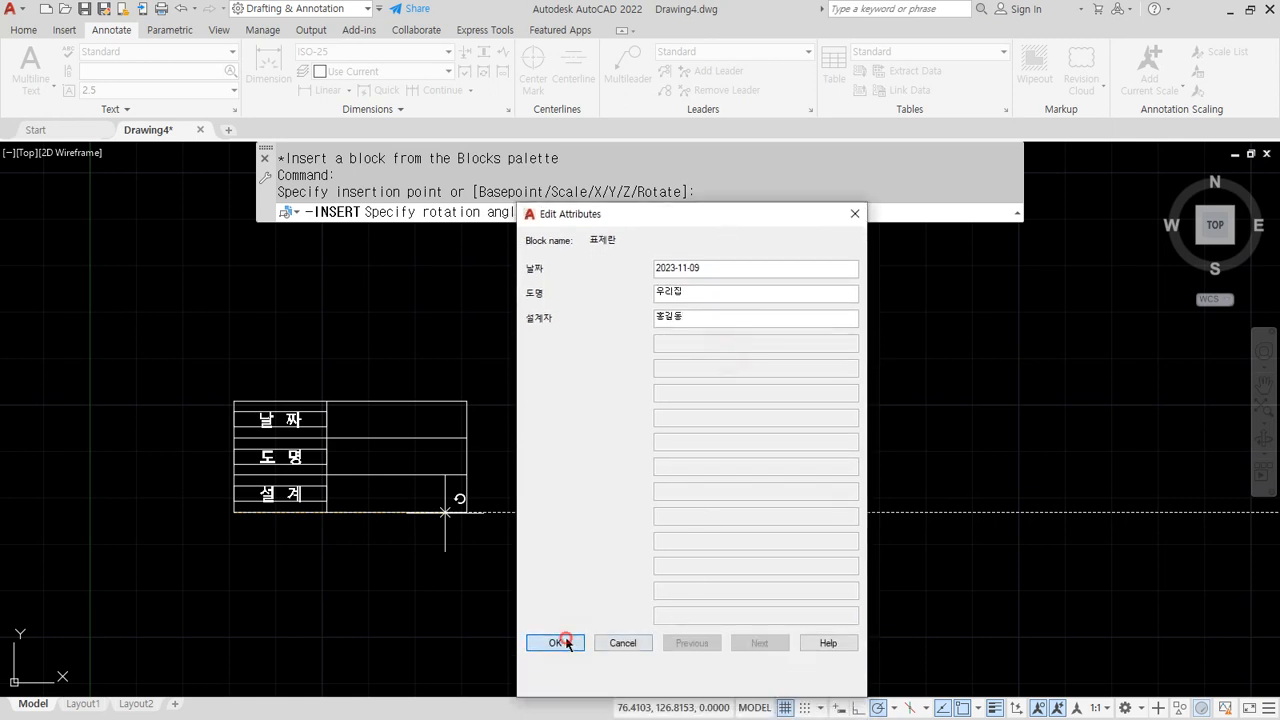
pyautogui.scroll(2, 363, 481)
pyautogui.moveTo(350, 560)
pyautogui.mouseDown()
pyautogui.moveTo(298, 470)
pyautogui.moveTo(470, 385)
pyautogui.moveTo(362, 582)
pyautogui.moveTo(341, 579)
pyautogui.mouseUp()
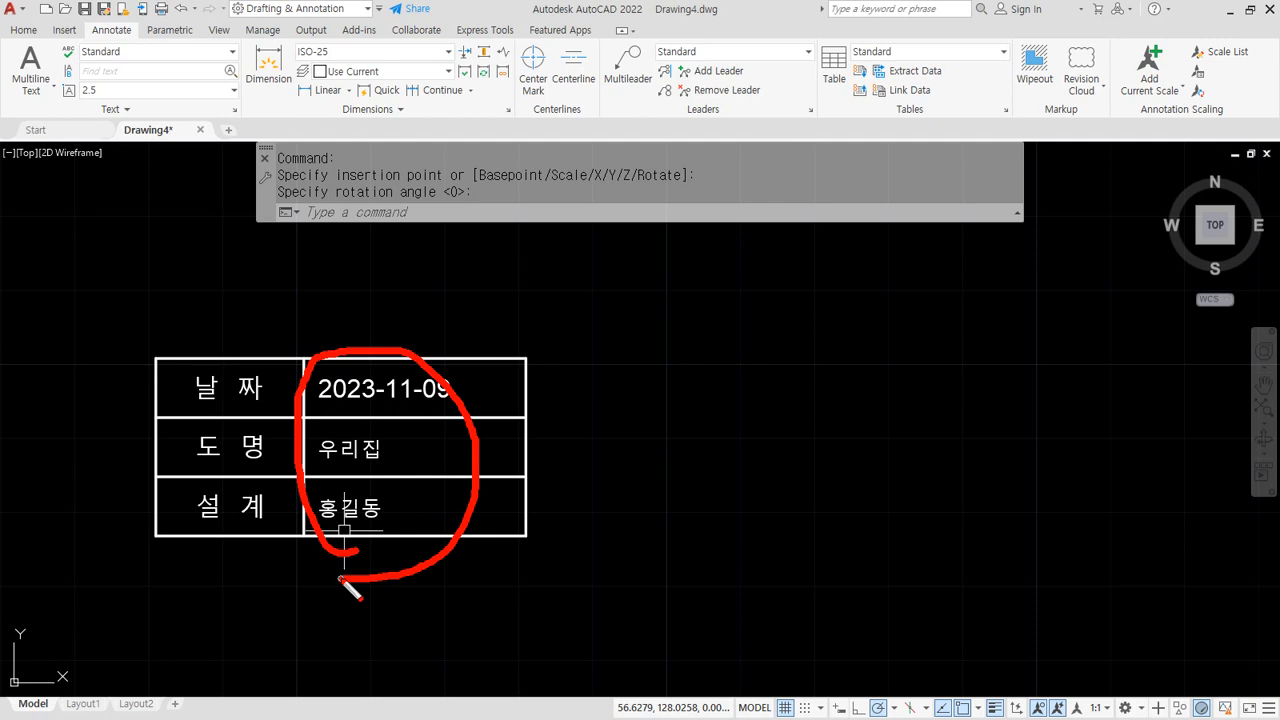
pyautogui.press('Escape')
# Step: Insert a second 표제란 block at the lower-right corner of the first one with a rotation of 0°
pyautogui.press('Return')
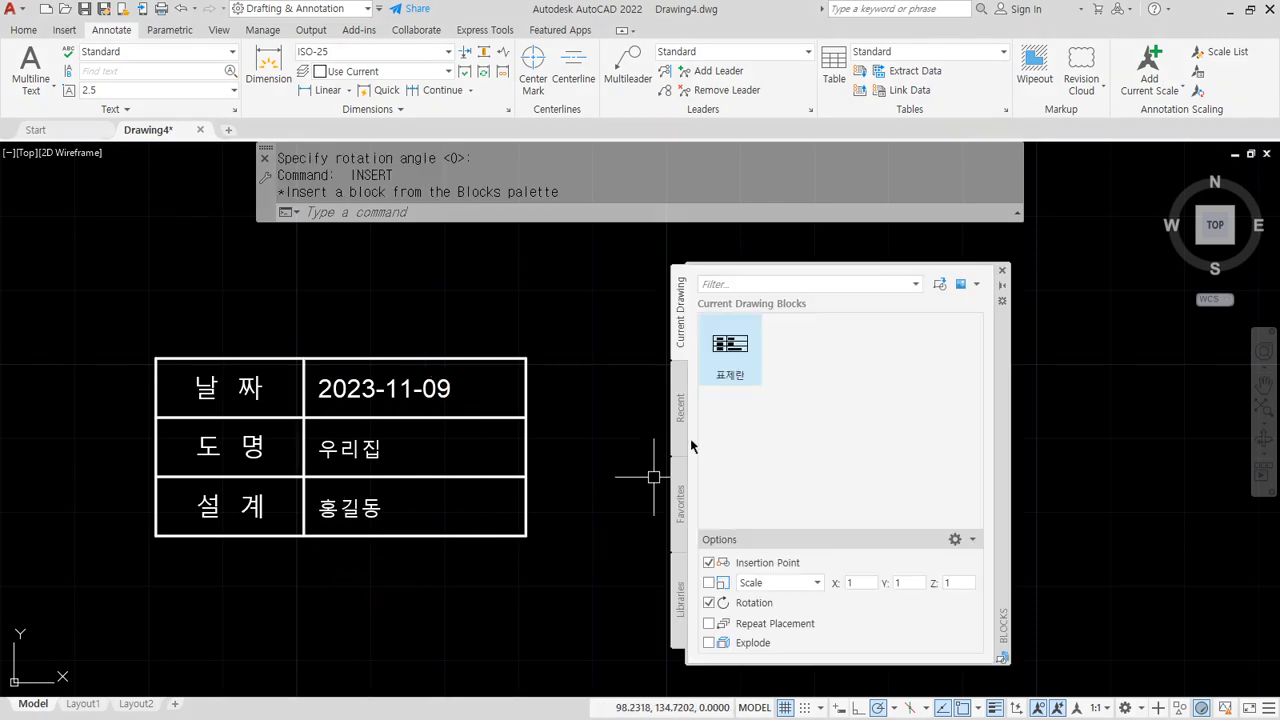
pyautogui.click(730, 345)
pyautogui.scroll(-3, 417, 414)
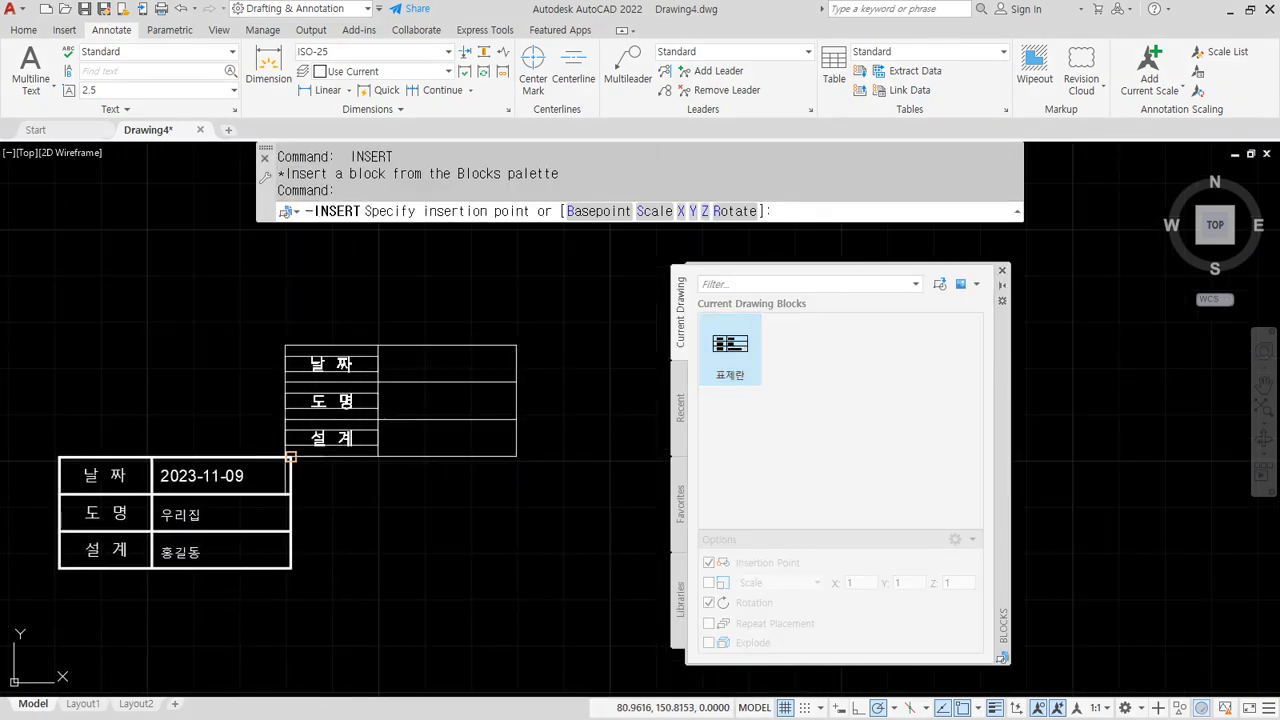
pyautogui.click(290, 567)
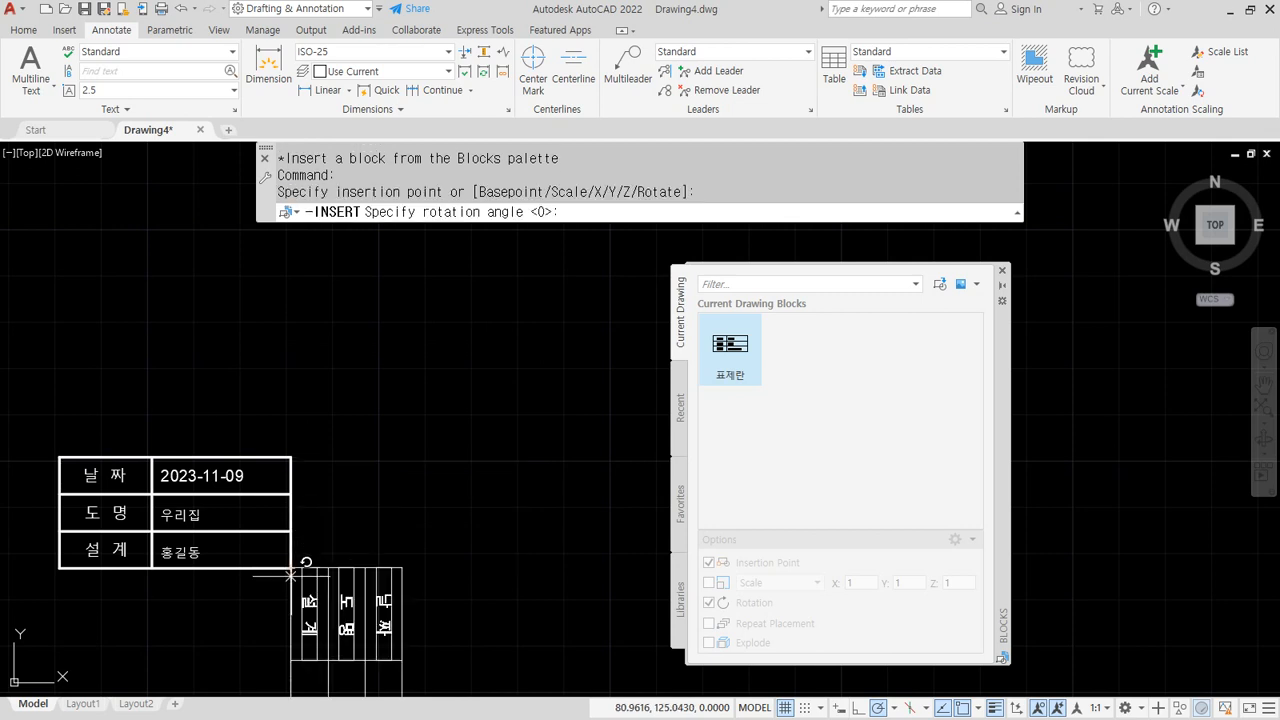
pyautogui.click(420, 568)
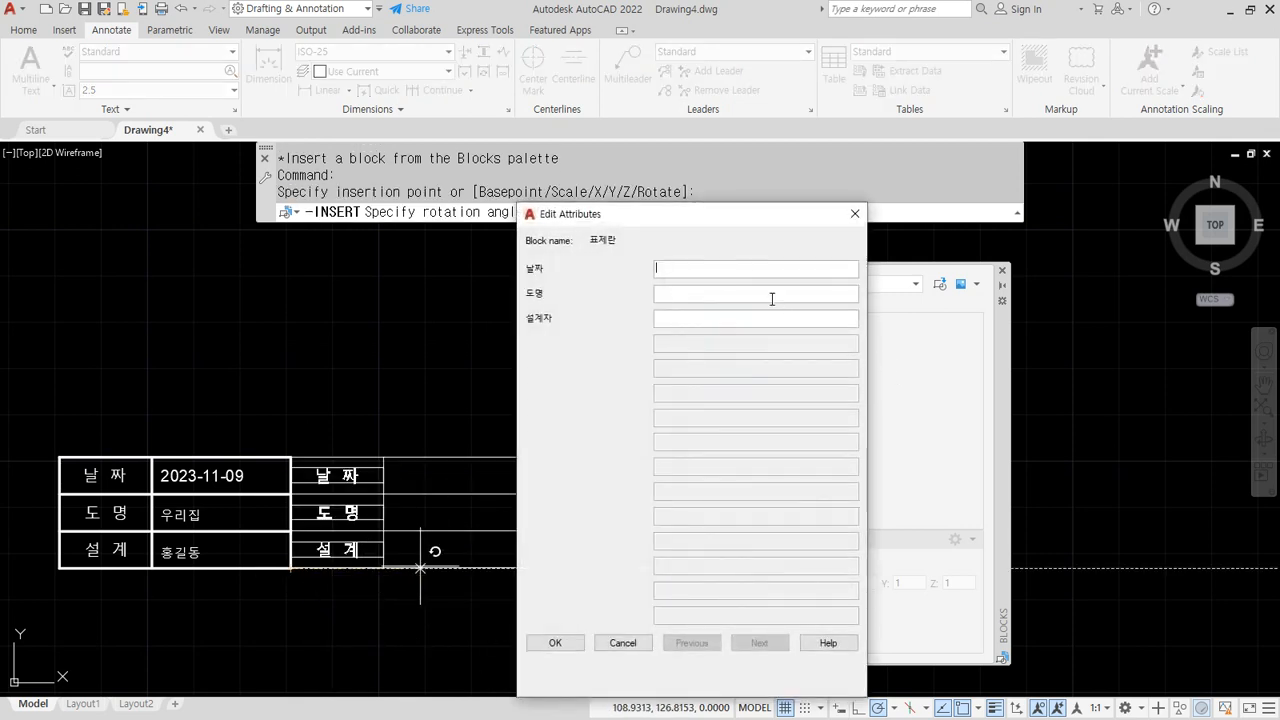
# Step: Set the second block's 날짜 to 2023-10-10 and 도명 to 우리집, enter the designer's name, and close the Blocks palette
pyautogui.write('2023-10-10')
pyautogui.press('Tab')
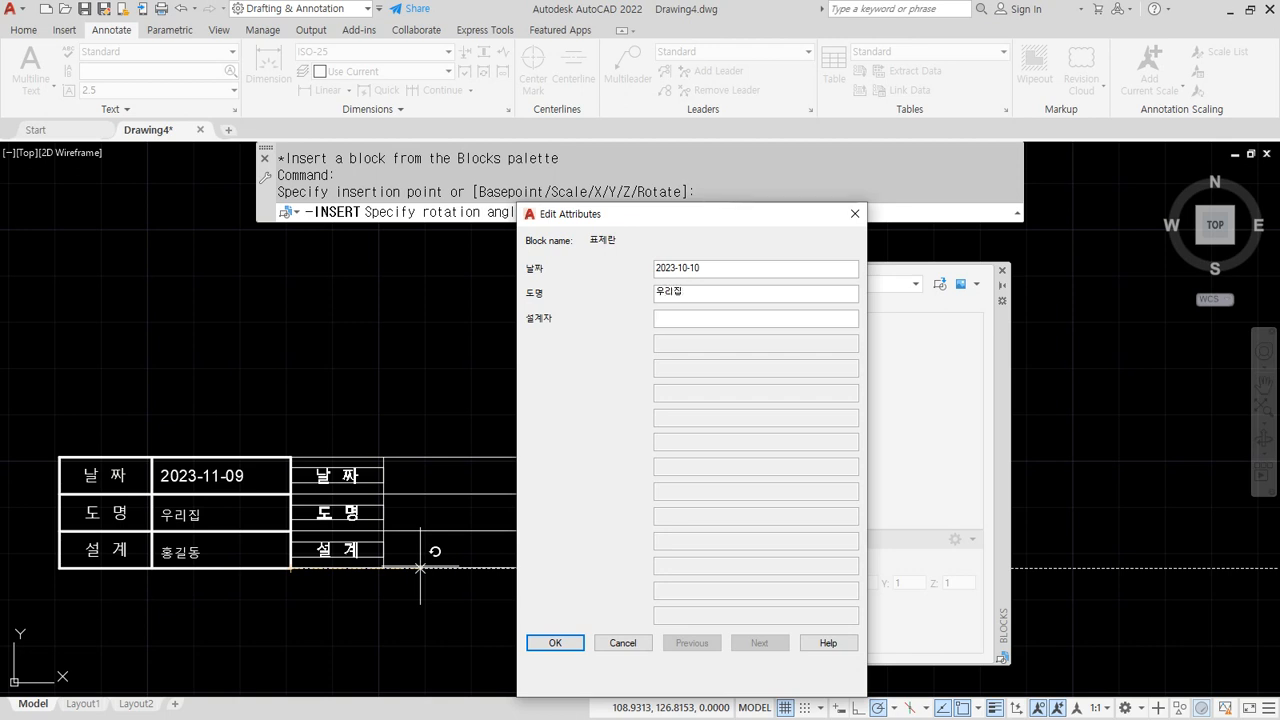
pyautogui.write('홍길순')
pyautogui.click(541, 643)
pyautogui.scroll(4, 423, 520)
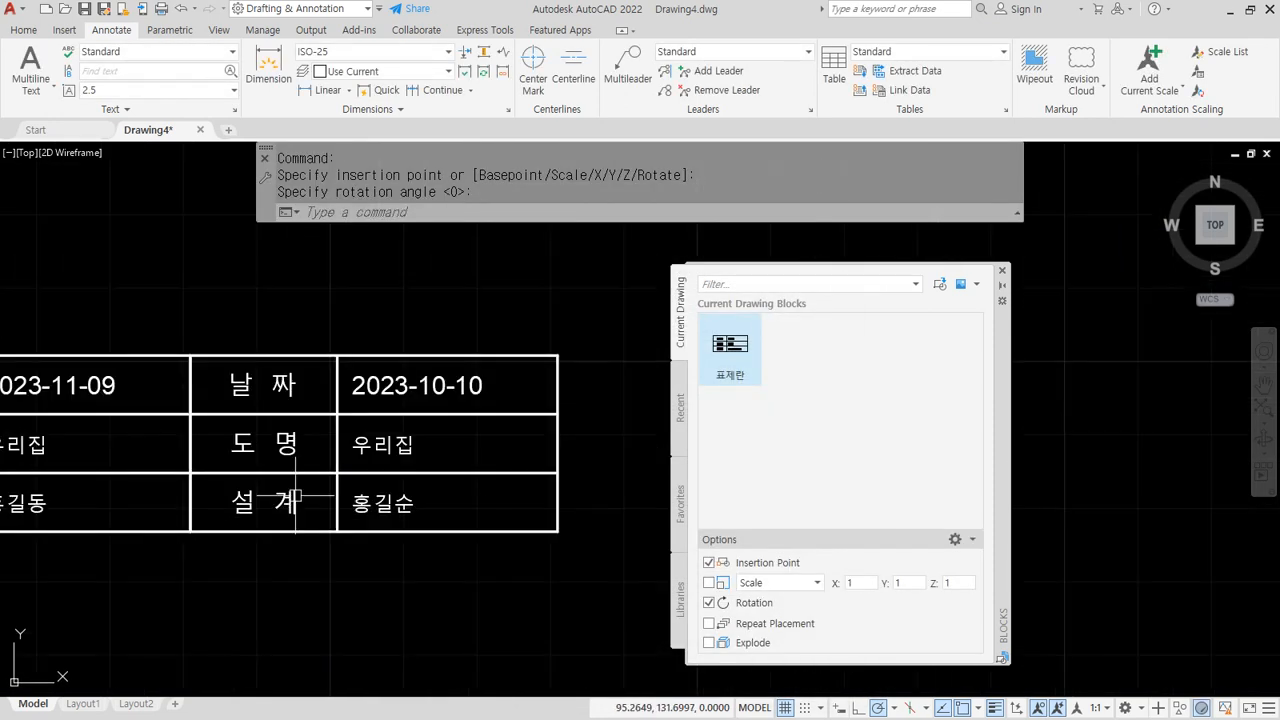
pyautogui.moveTo(175, 487); pyautogui.dragTo(349, 467, button='middle')
pyautogui.click(1004, 269)
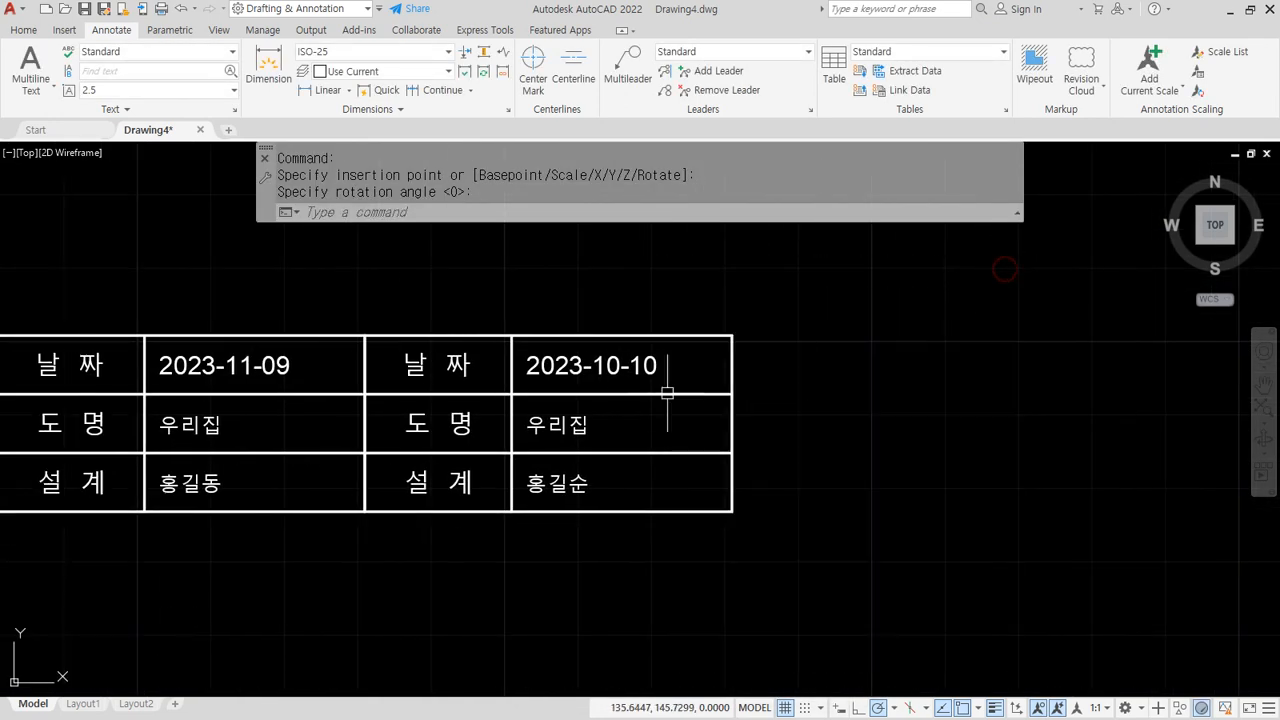
pyautogui.moveTo(329, 314)
pyautogui.mouseDown()
pyautogui.moveTo(343, 537)
pyautogui.moveTo(352, 307)
pyautogui.moveTo(276, 297)
pyautogui.mouseUp()
pyautogui.moveTo(655, 290)
pyautogui.mouseDown()
pyautogui.moveTo(709, 534)
pyautogui.moveTo(652, 282)
pyautogui.mouseUp()
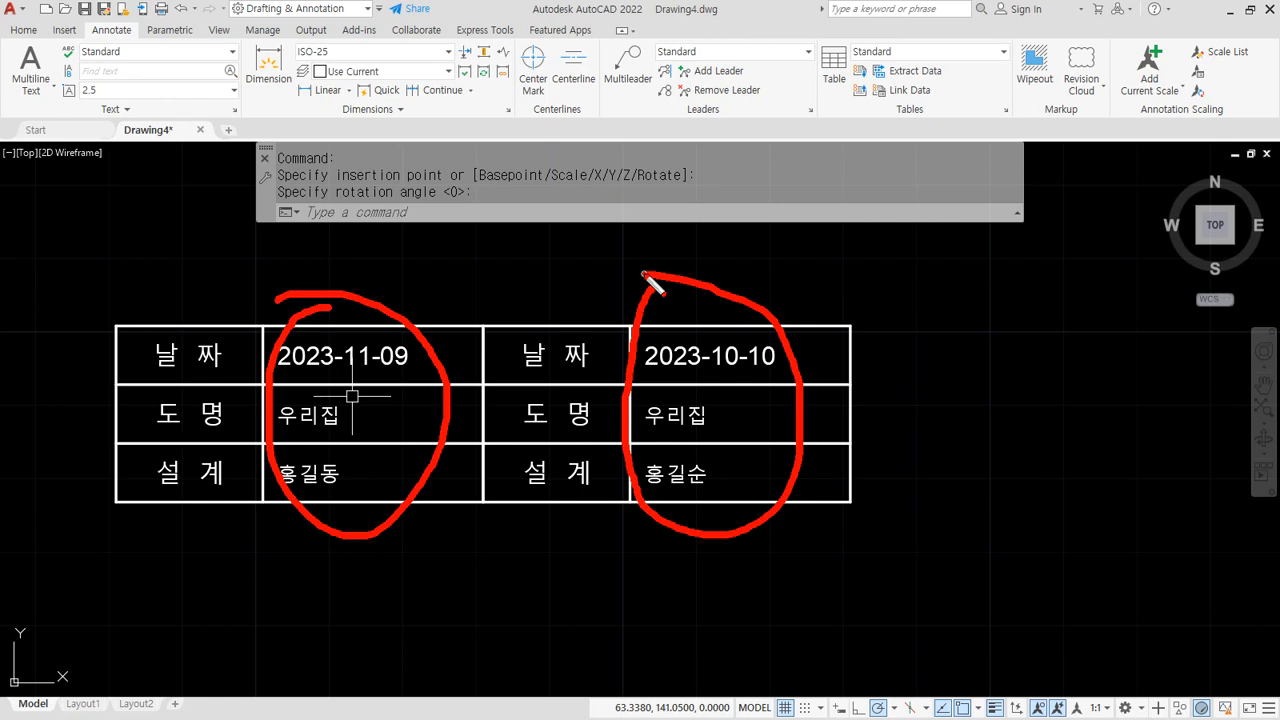
pyautogui.moveTo(766, 208)
pyautogui.mouseDown()
pyautogui.moveTo(709, 290)
pyautogui.moveTo(689, 261)
pyautogui.mouseUp()
pyautogui.moveTo(425, 208); pyautogui.dragTo(372, 298)
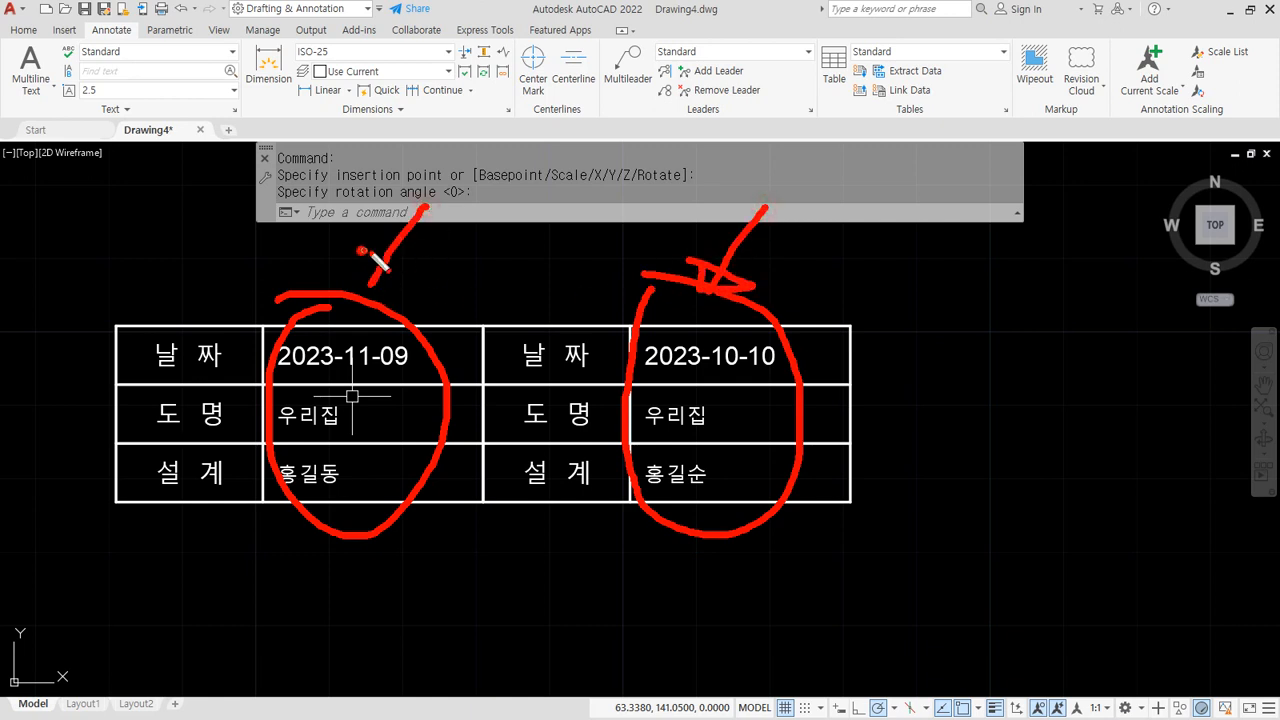
pyautogui.moveTo(368, 252); pyautogui.dragTo(376, 292)
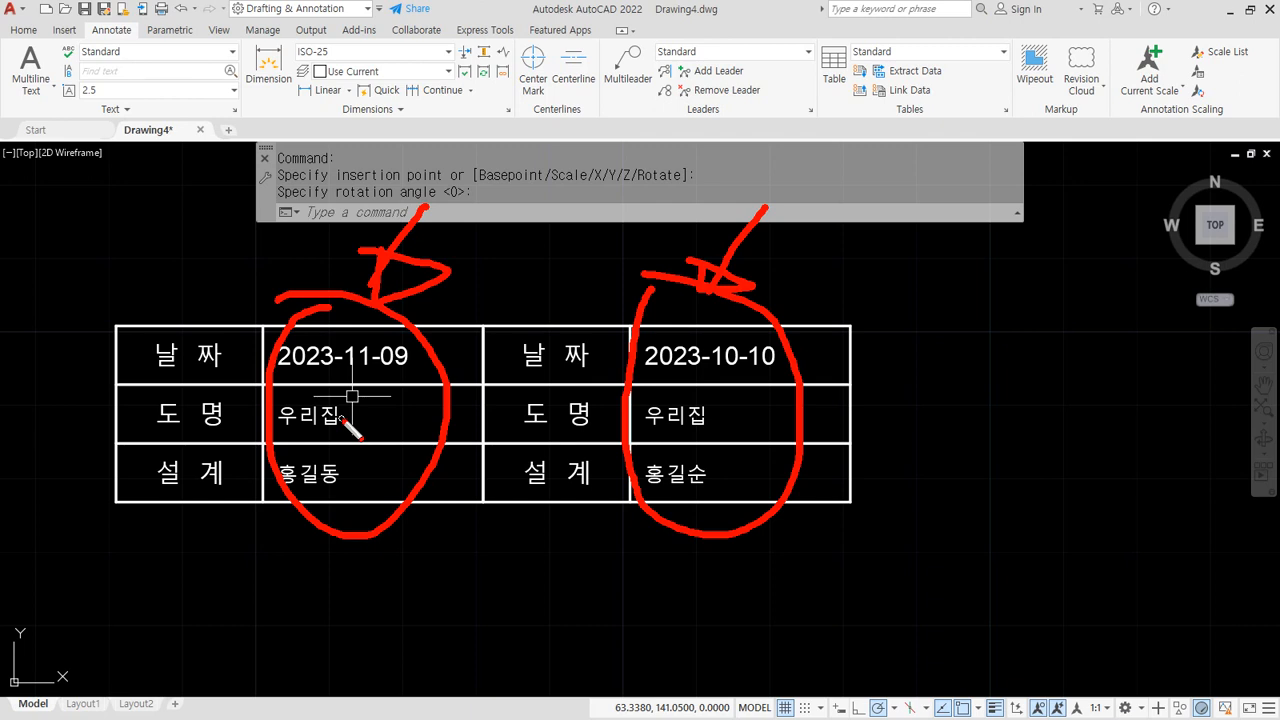
pyautogui.press('Escape')
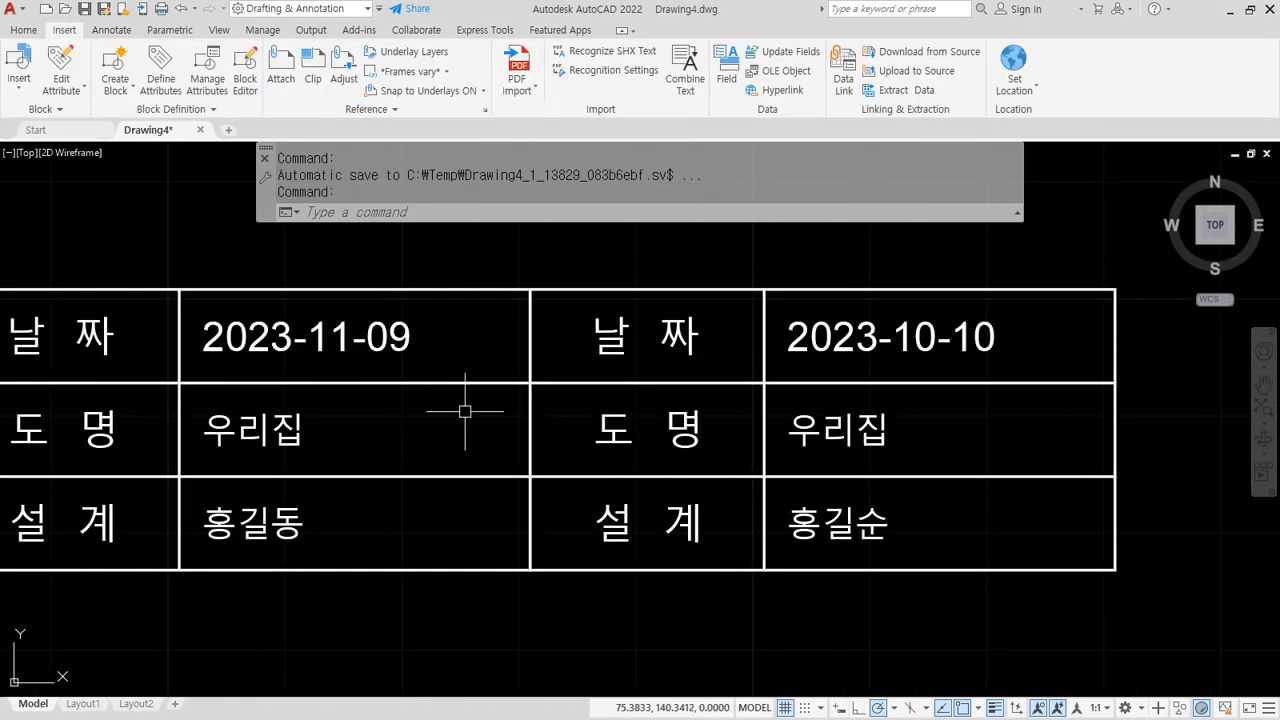
pyautogui.moveTo(465, 411); pyautogui.dragTo(608, 409, button='middle')
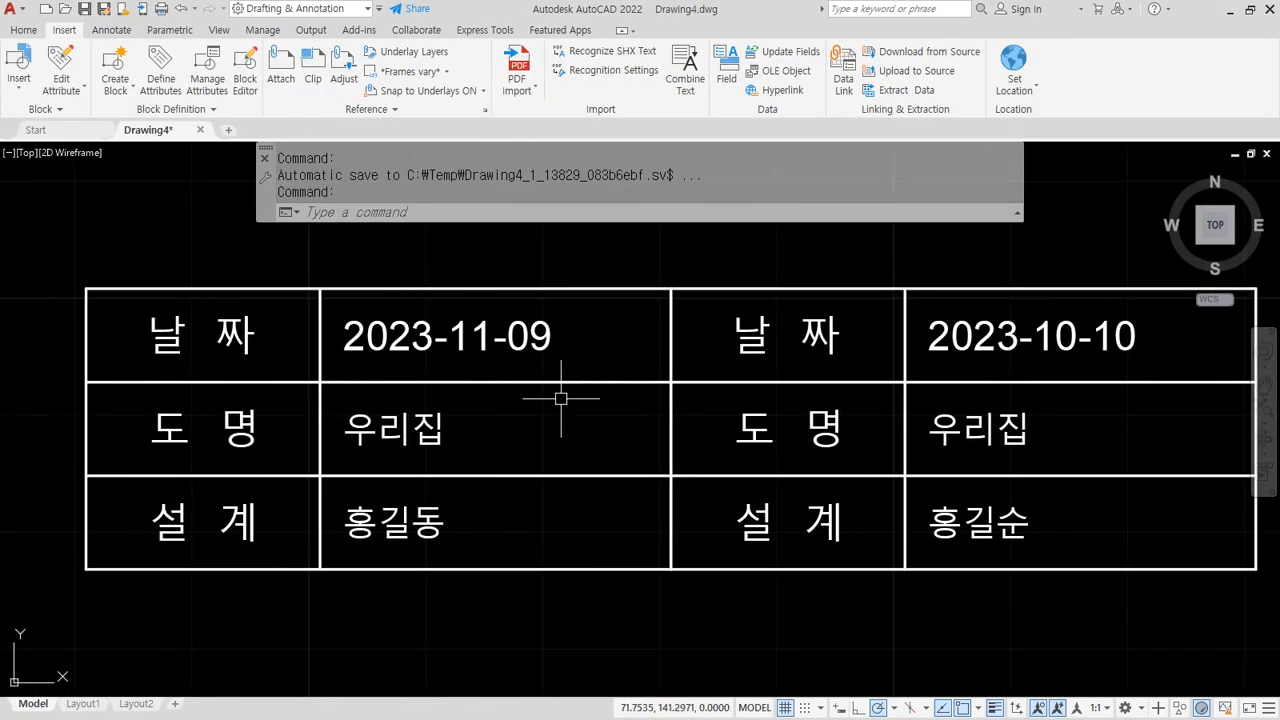
# Step: Switch to the Notepad notes and examine the attedit (속성편집) entry for editing block attributes
pyautogui.moveTo(1081, 362); pyautogui.dragTo(1033, 378)
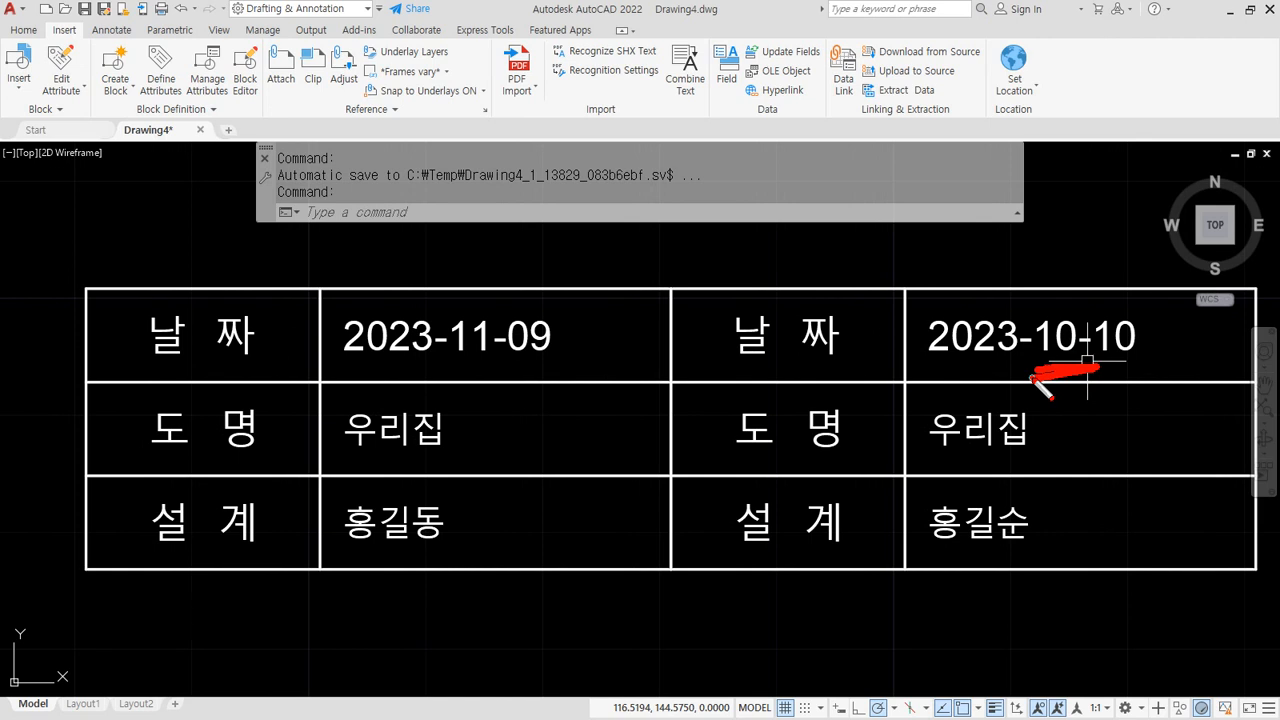
pyautogui.press('Escape')
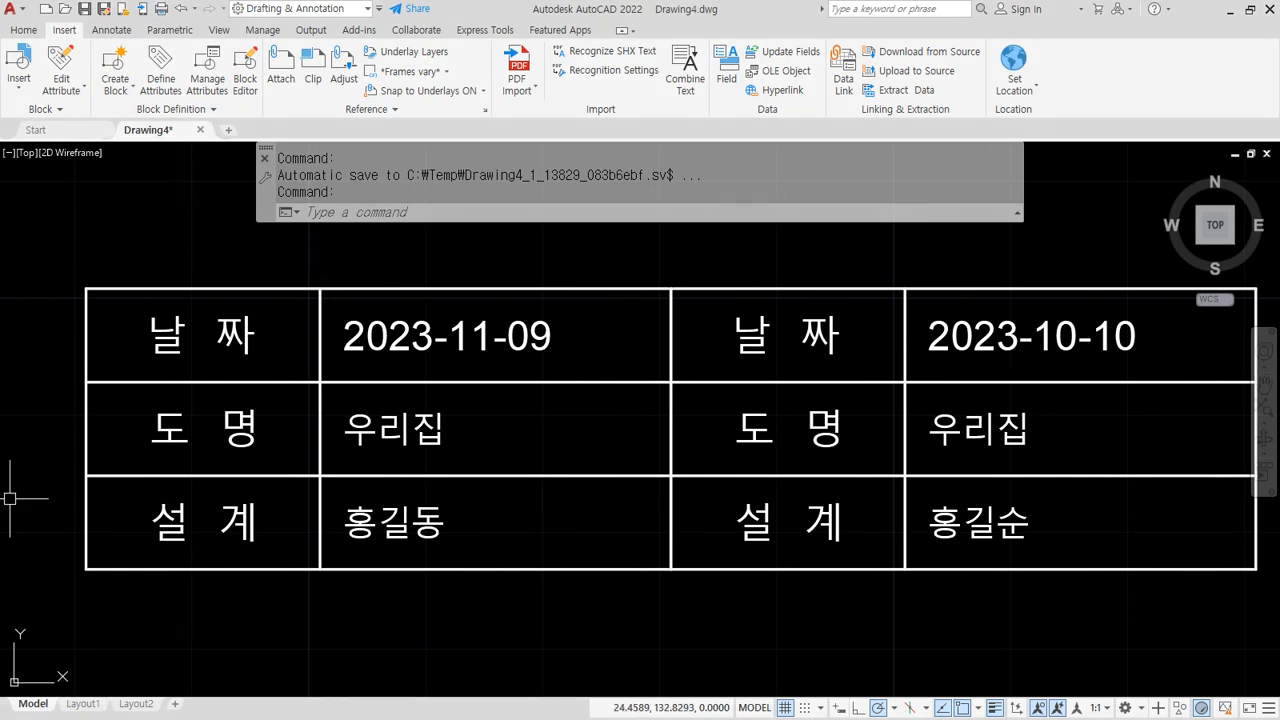
pyautogui.hotkey('alt', 'Tab')
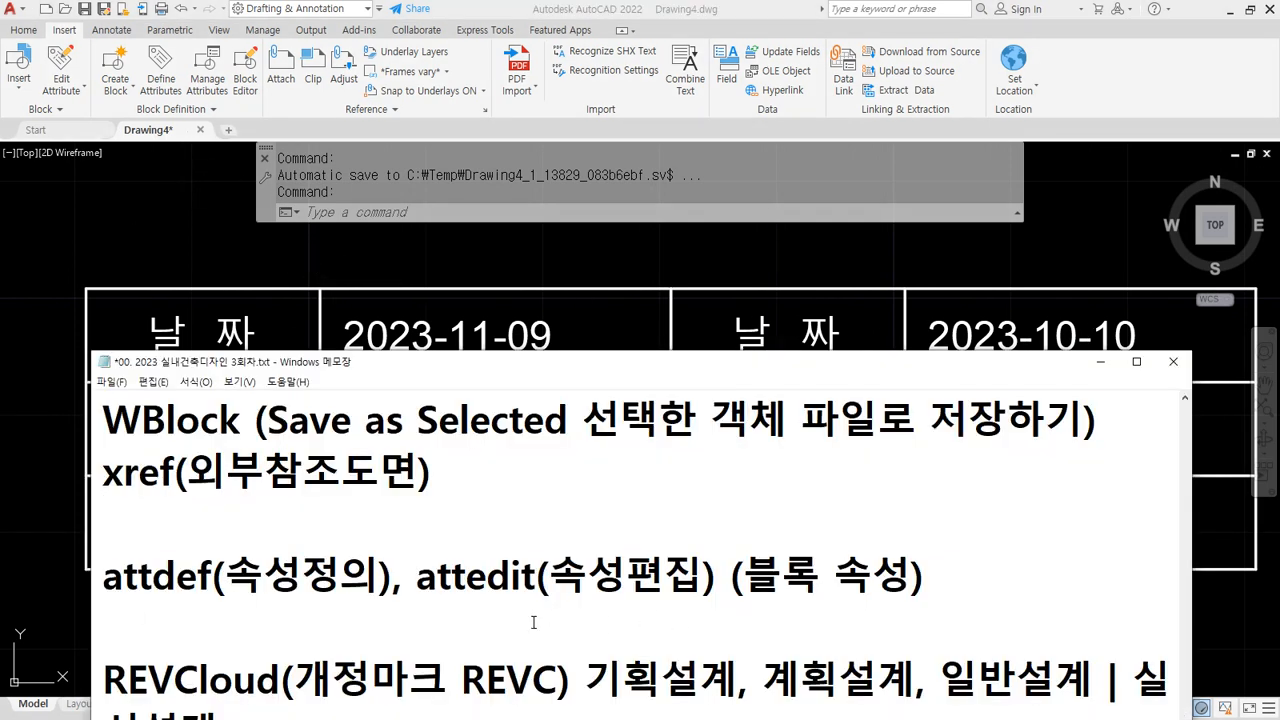
pyautogui.moveTo(416, 603)
pyautogui.mouseDown()
pyautogui.moveTo(544, 604)
pyautogui.moveTo(513, 606)
pyautogui.mouseUp()
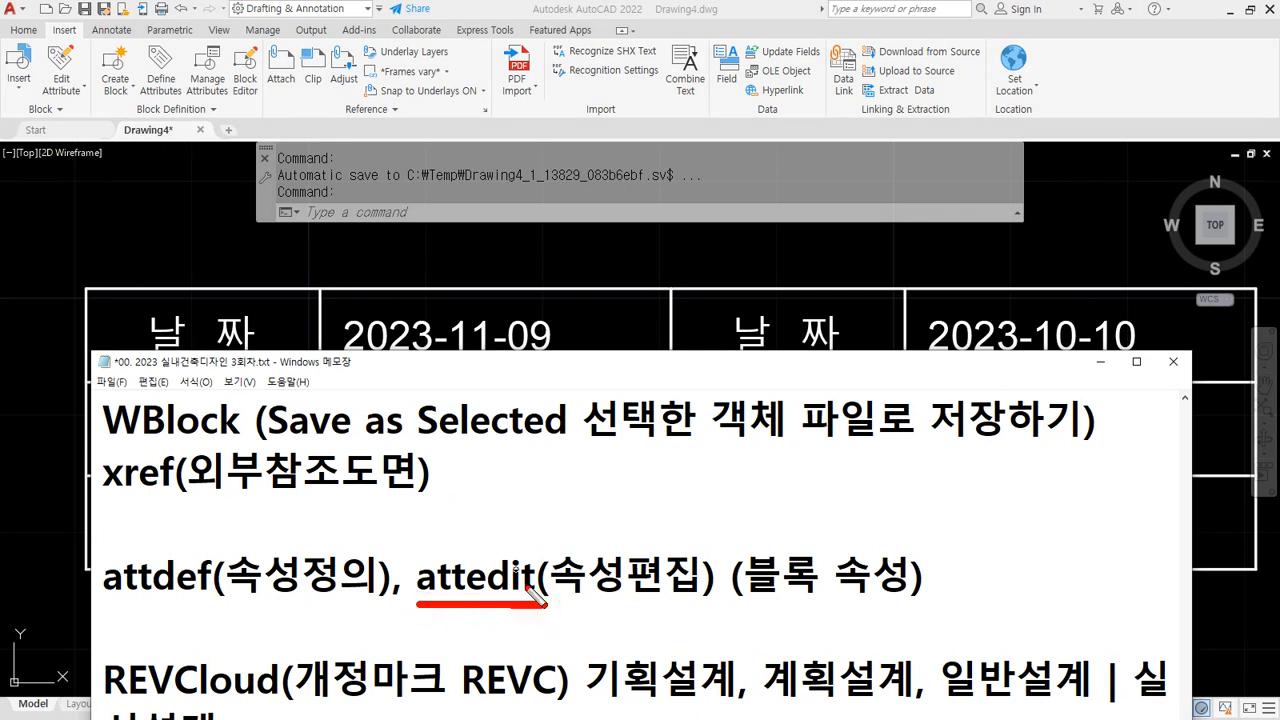
pyautogui.moveTo(90, 101)
pyautogui.mouseDown()
pyautogui.moveTo(35, 52)
pyautogui.moveTo(94, 95)
pyautogui.moveTo(85, 107)
pyautogui.mouseUp()
pyautogui.press('Escape')
pyautogui.click(70, 89)
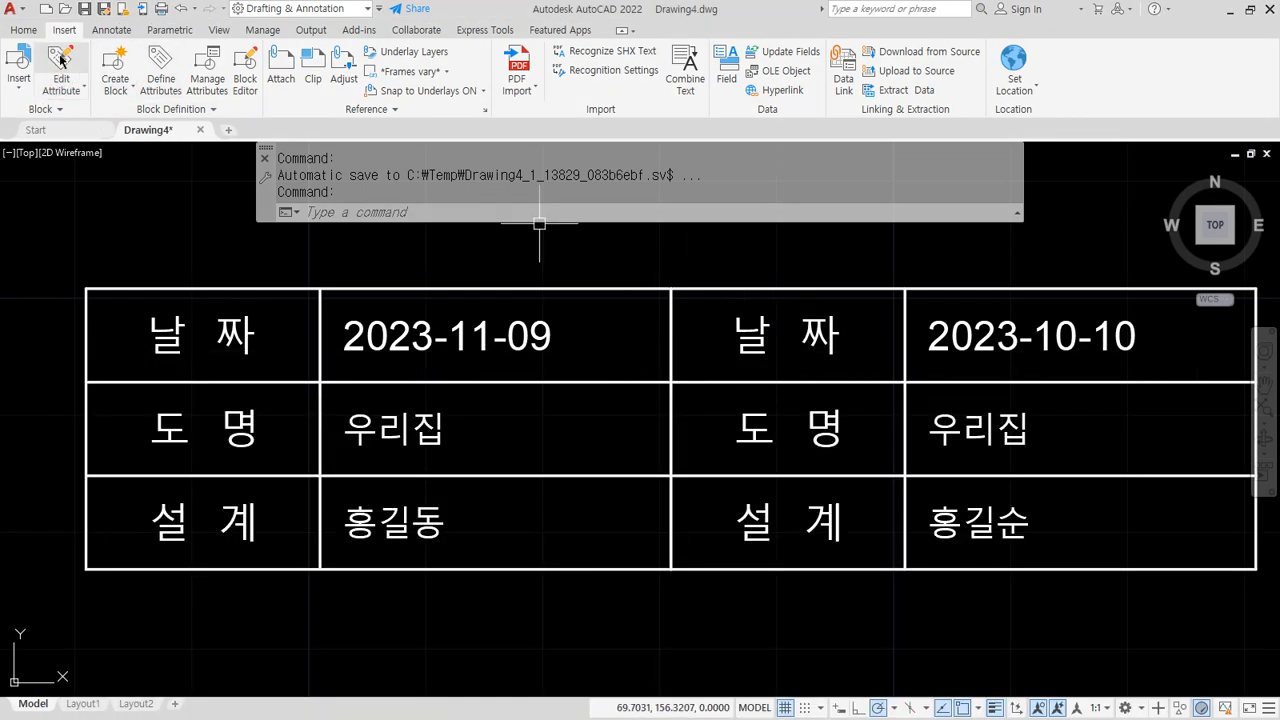
# Step: Set the second 표제란 block's 날짜 attribute to 2023-11-09 with the Enhanced Attribute Editor and accept it
pyautogui.click(61, 60)
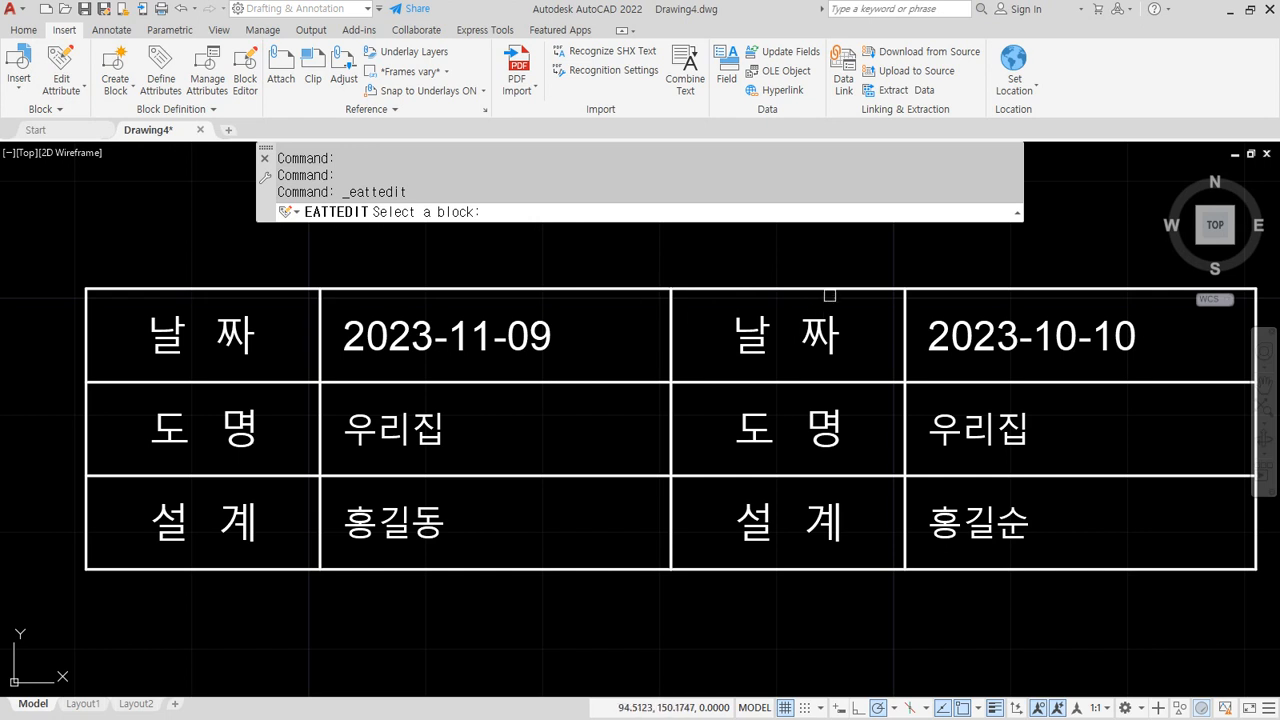
pyautogui.click(823, 332)
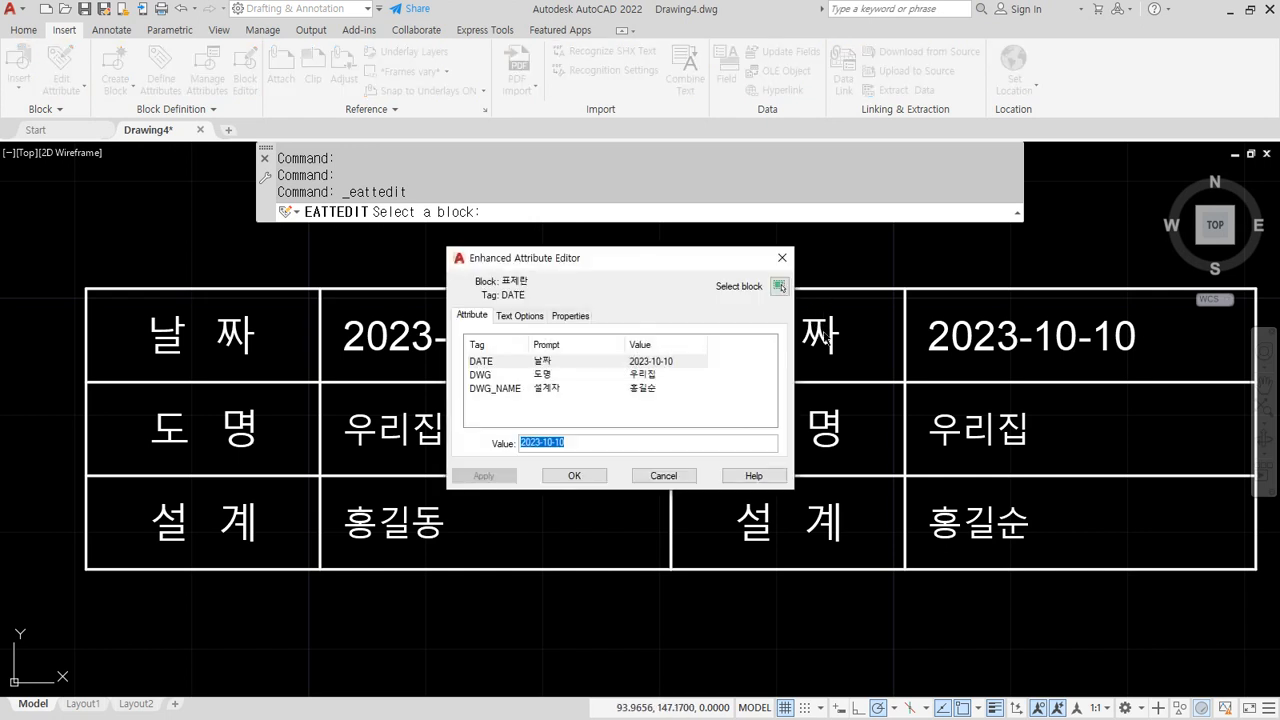
pyautogui.click(546, 446)
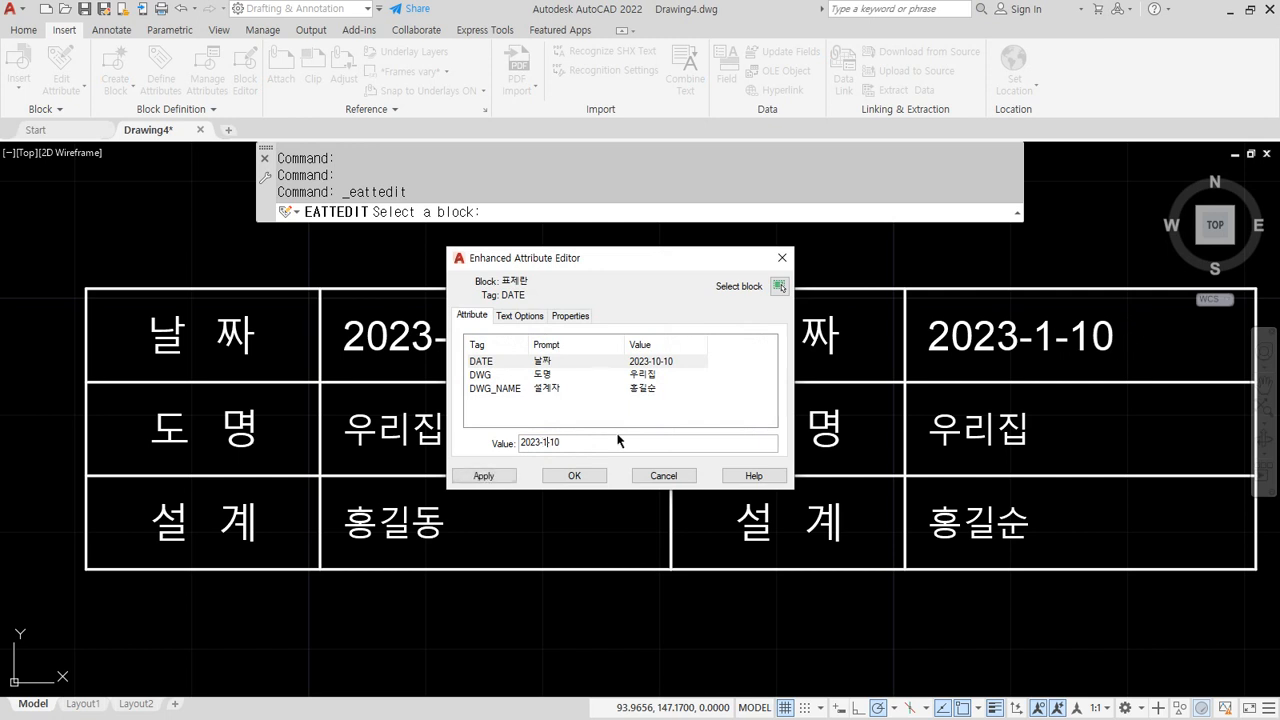
pyautogui.write('1-')
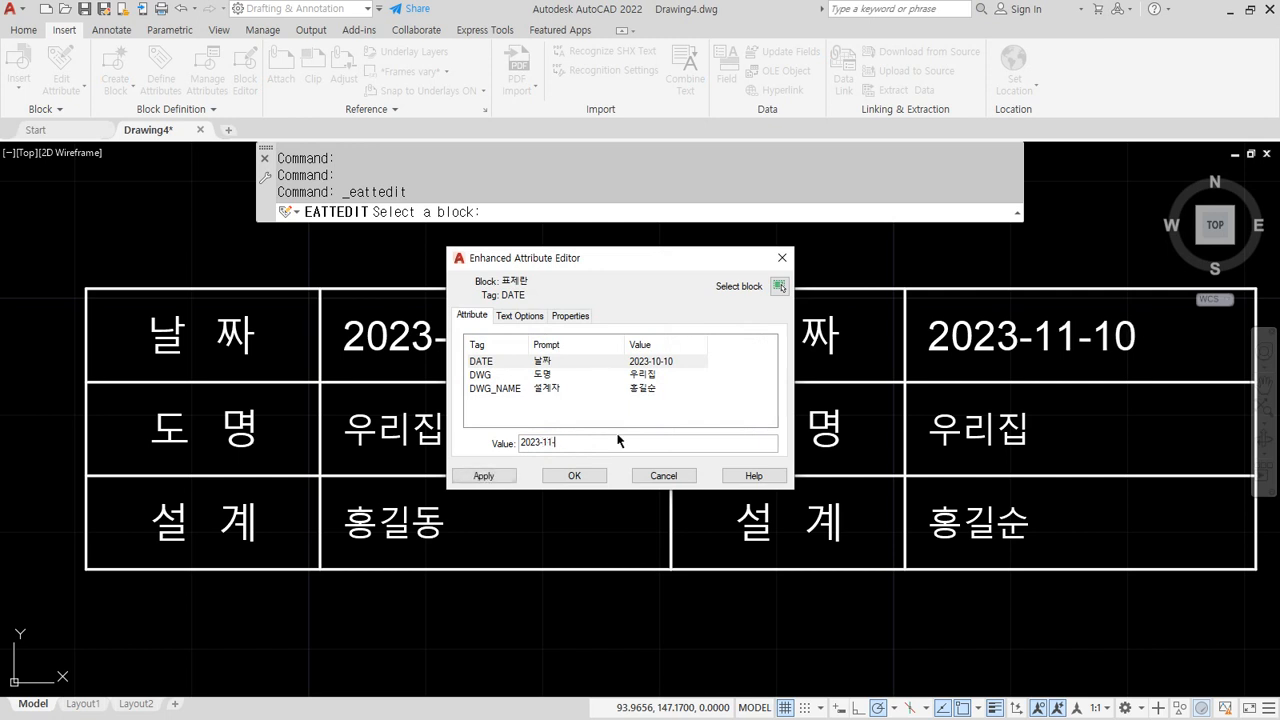
pyautogui.write('09')
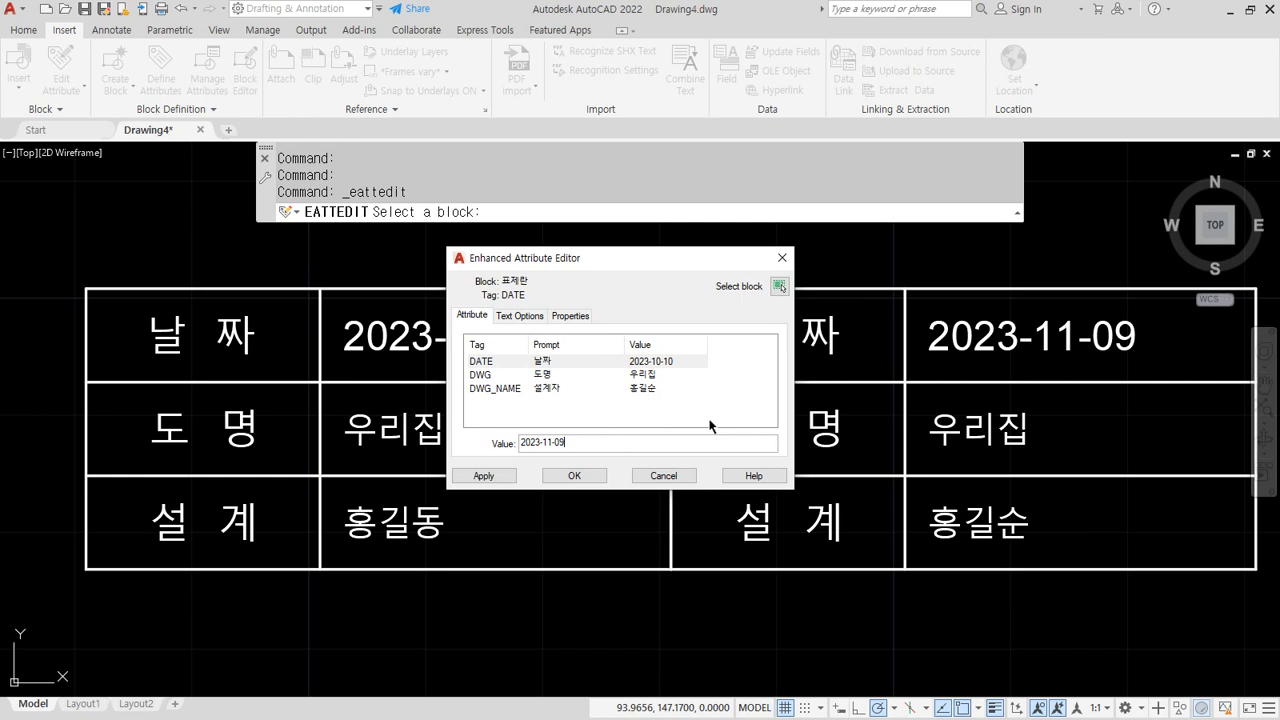
pyautogui.click(575, 475)
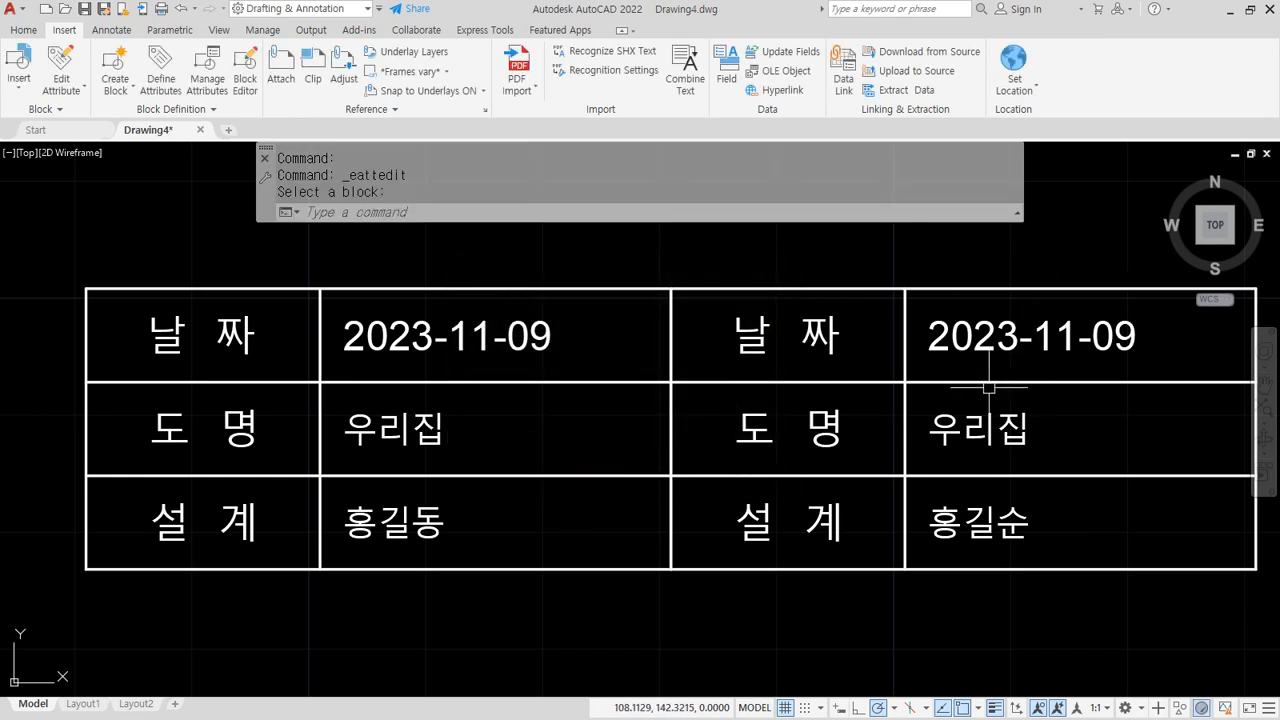
# Step: Open the second 표제란 block's attributes with the ATTEDIT command and accept them without editing
pyautogui.write('attedi')
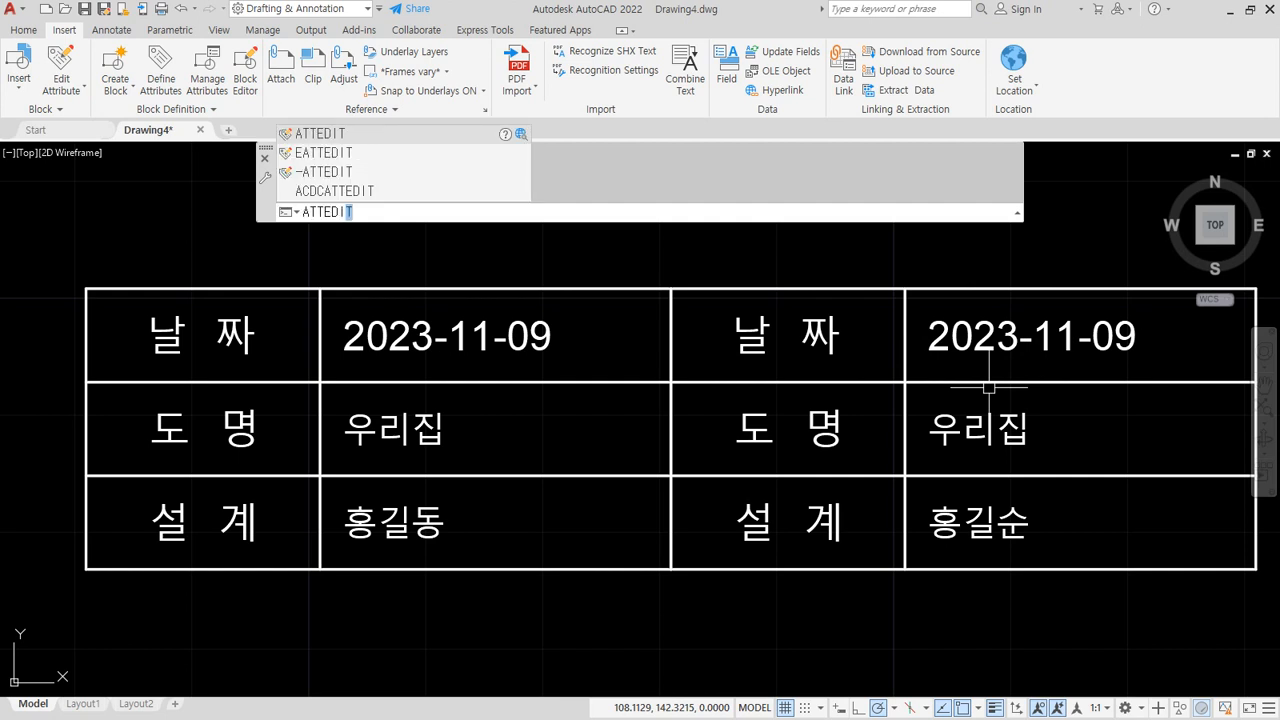
pyautogui.write('t')
pyautogui.press('Return')
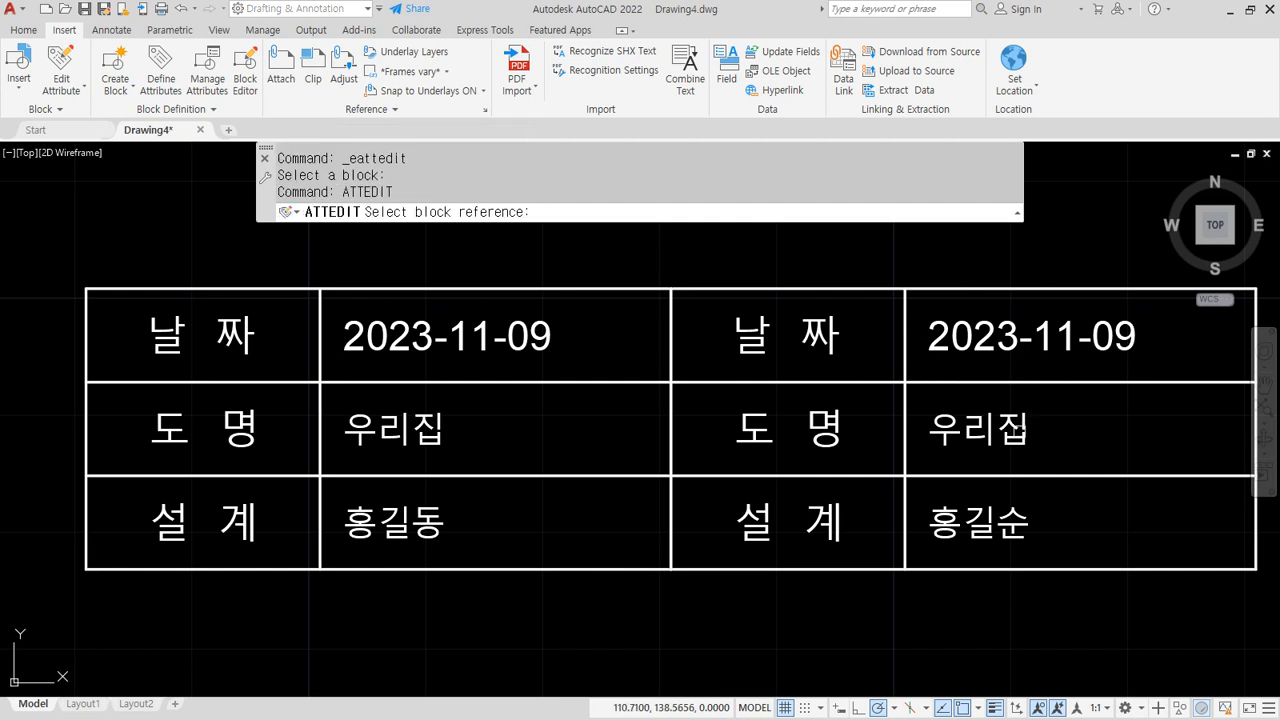
pyautogui.click(1020, 435)
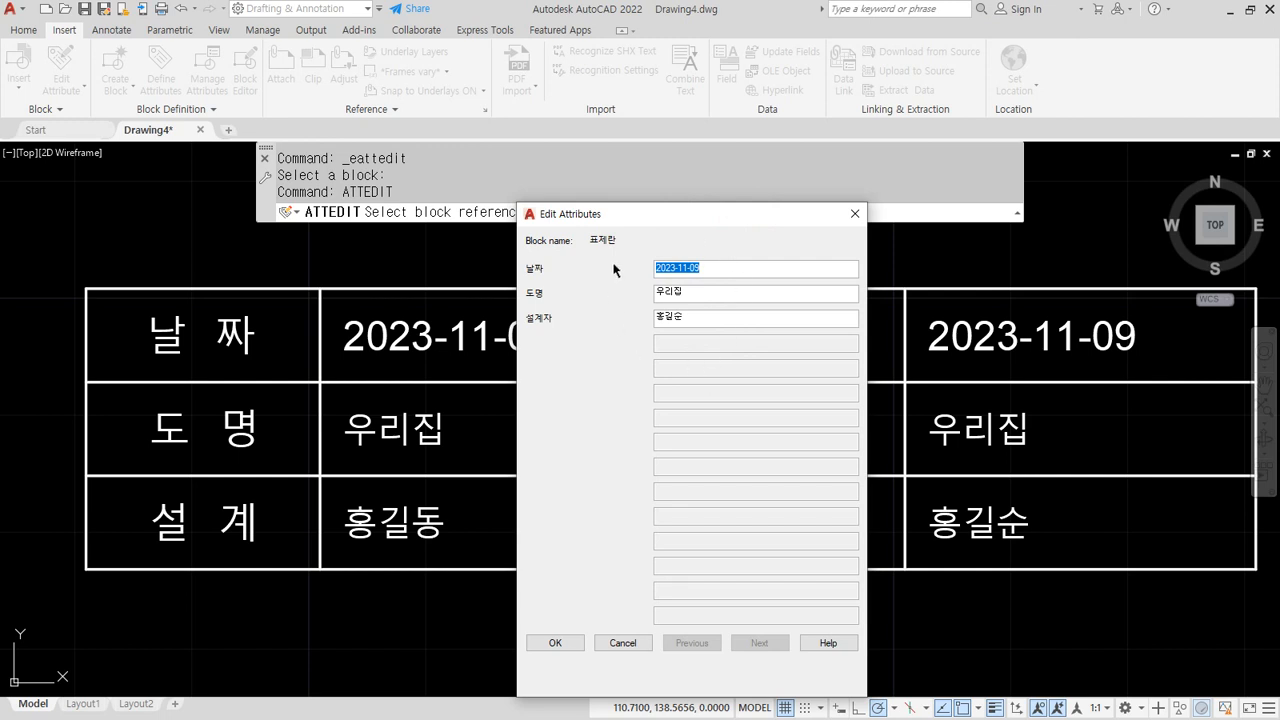
pyautogui.click(557, 645)
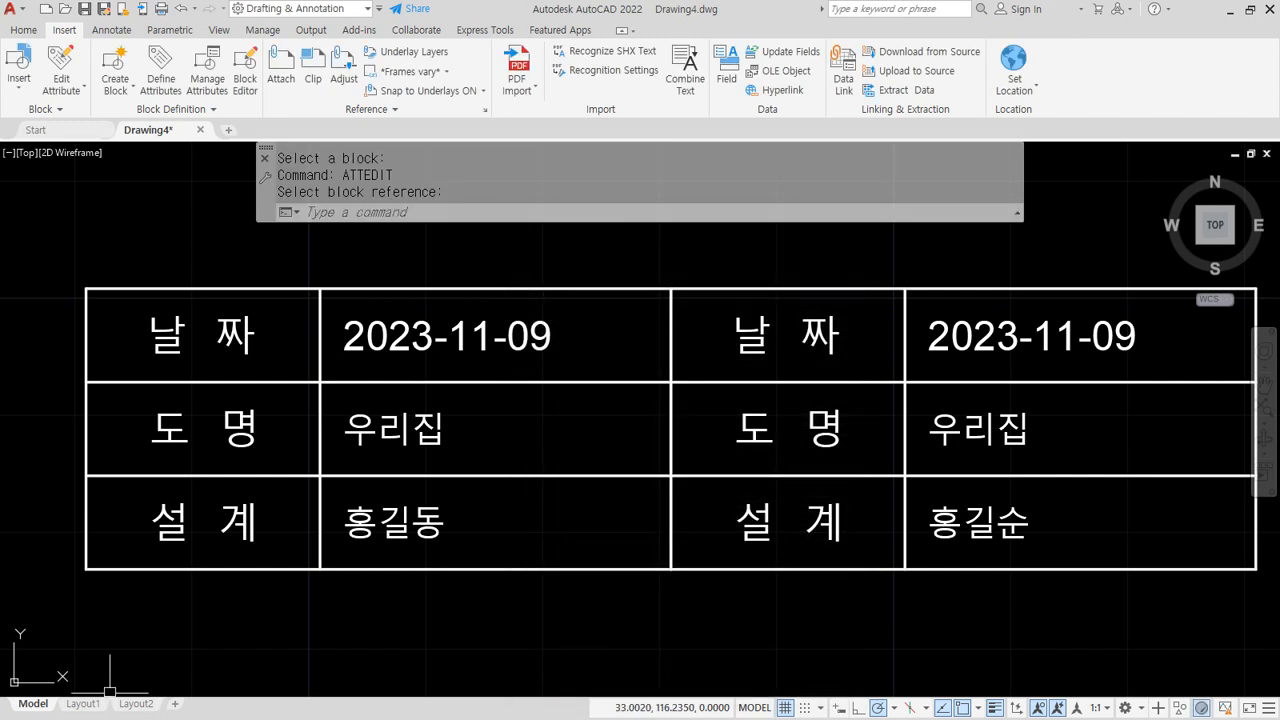
pyautogui.click(112, 717)
pyautogui.hotkey('ctrl', '2')
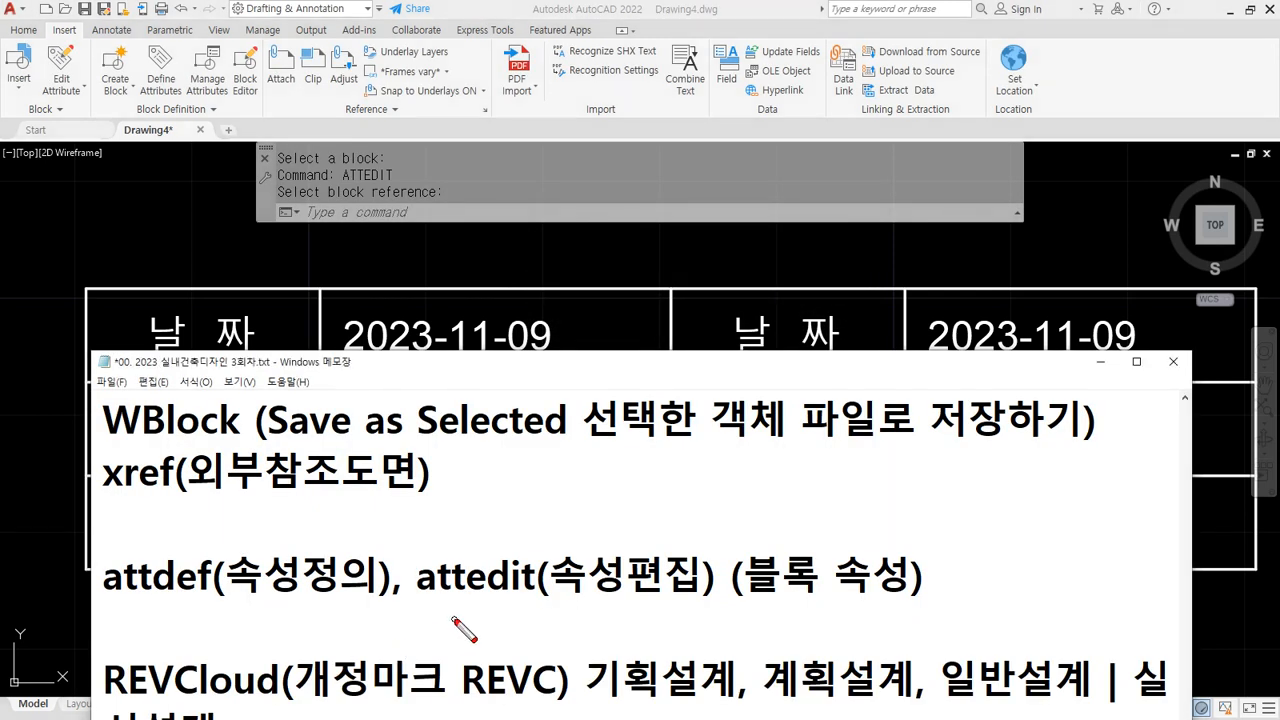
pyautogui.moveTo(403, 613)
pyautogui.mouseDown()
pyautogui.moveTo(922, 603)
pyautogui.moveTo(373, 604)
pyautogui.mouseUp()
pyautogui.press('Escape')
pyautogui.hotkey('alt', 'Tab')
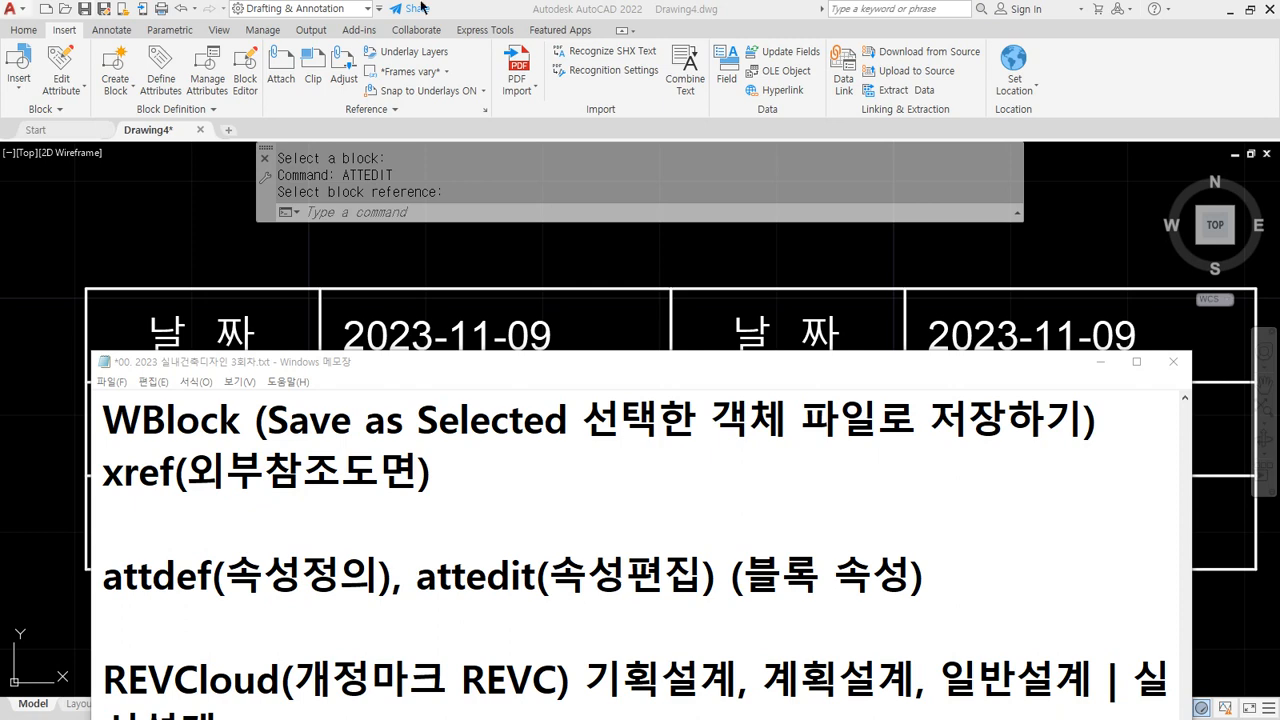
pyautogui.click(618, 252)
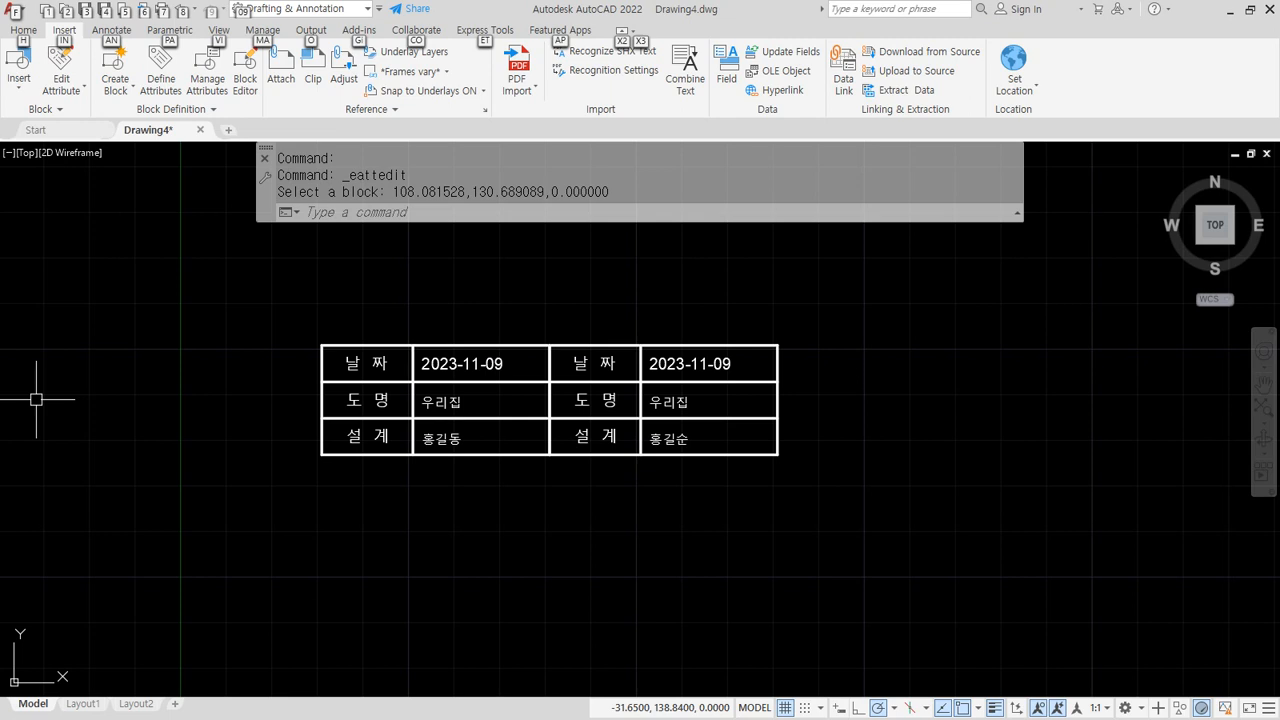
pyautogui.hotkey('alt', 'Tab')
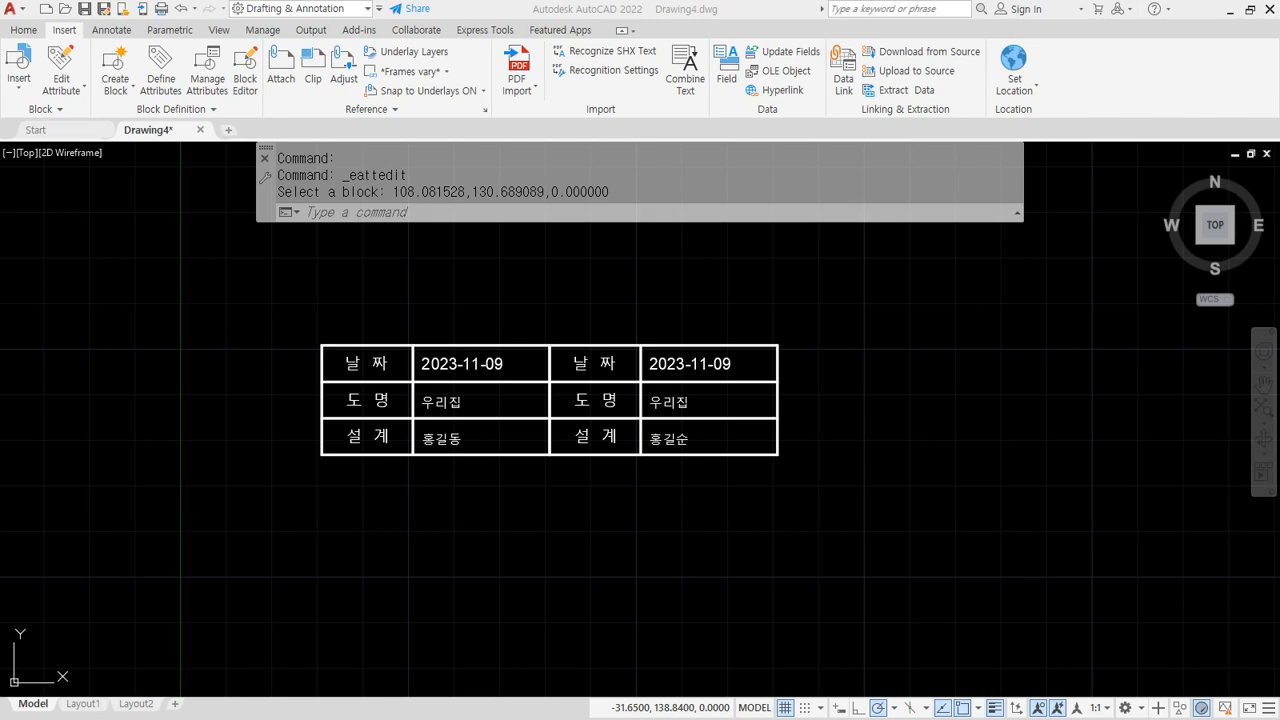
# Step: Switch to the Notepad notes and examine the REVCloud (개정마크 REVC) entry
pyautogui.hotkey('alt', 'Tab')
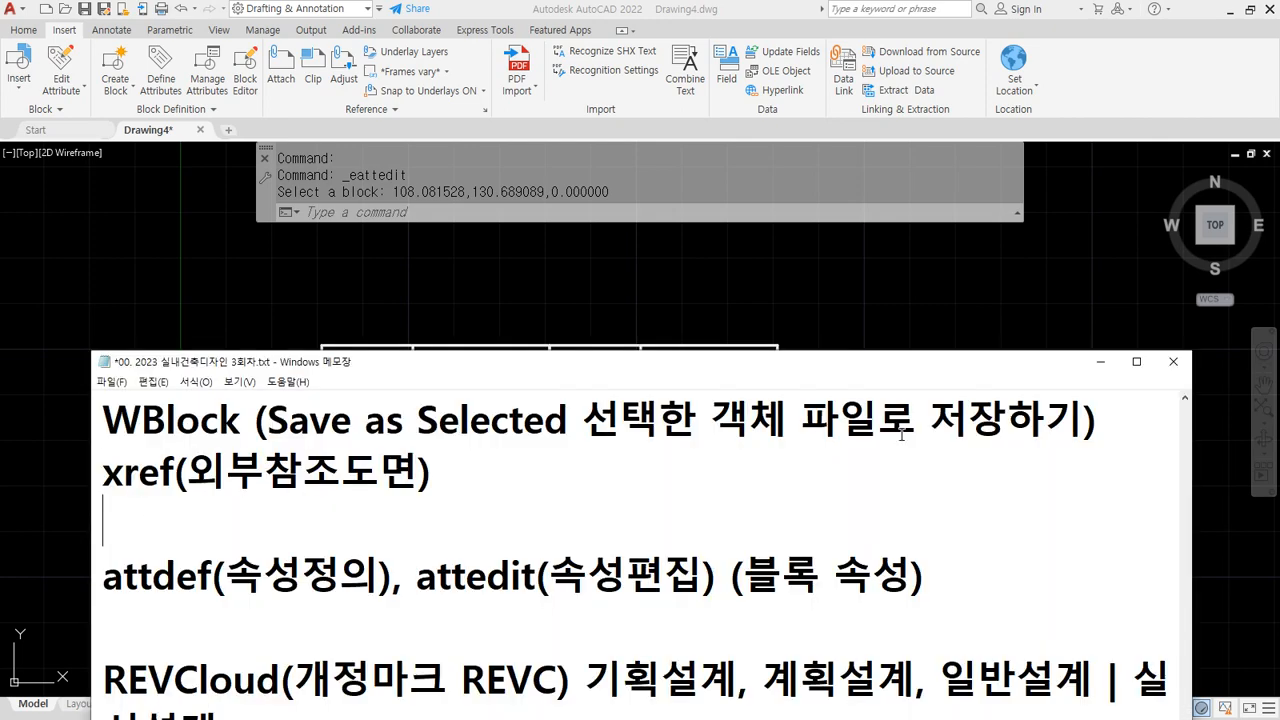
pyautogui.scroll(-2, 1119, 456)
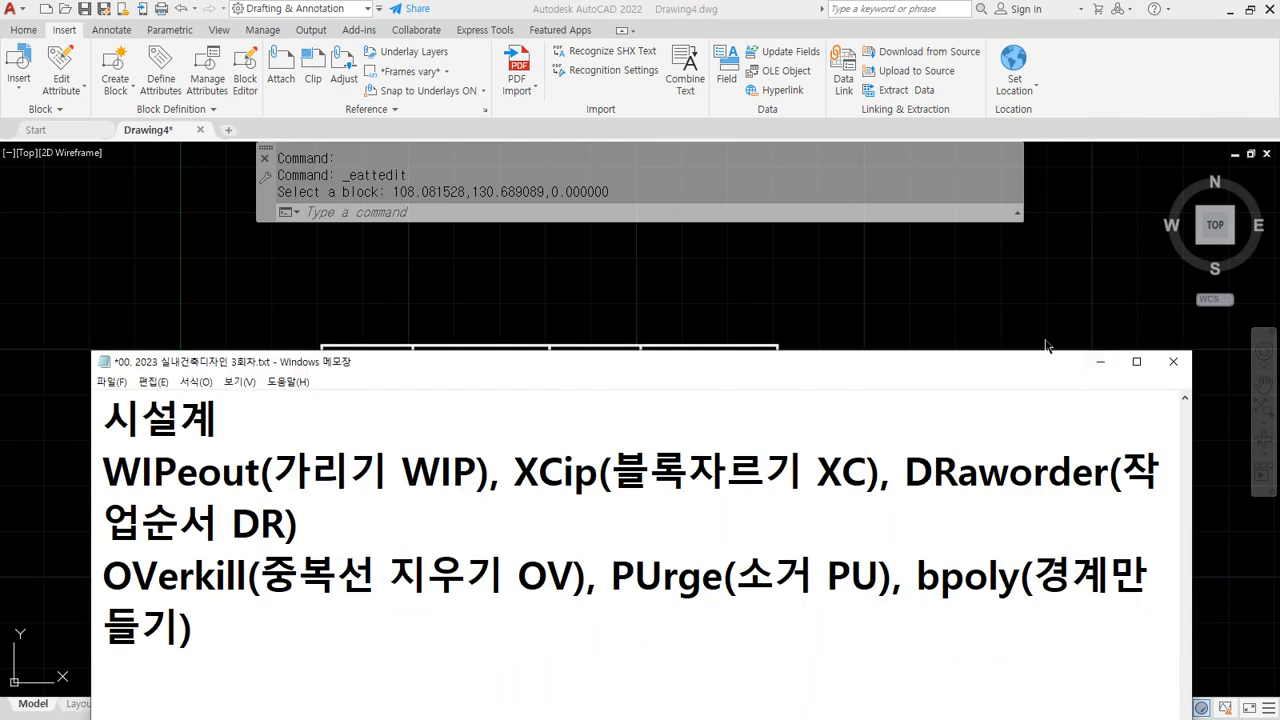
pyautogui.click(813, 385)
pyautogui.moveTo(698, 366); pyautogui.dragTo(696, 206)
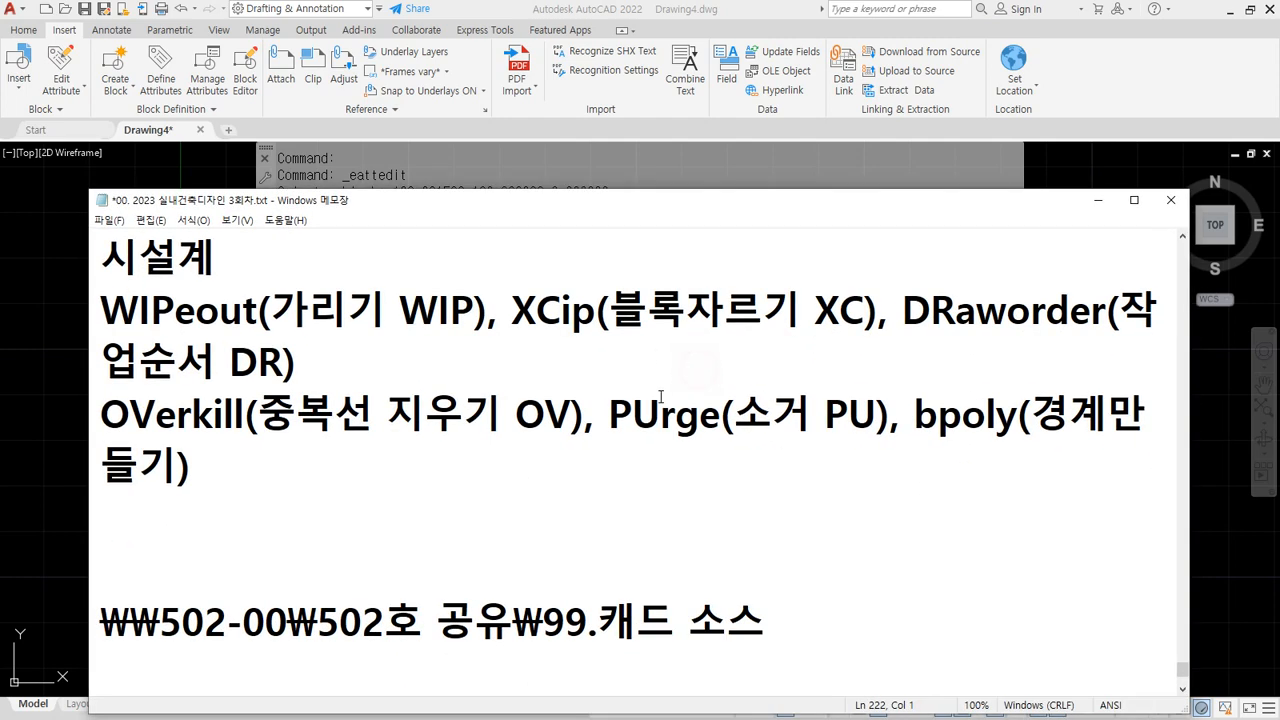
pyautogui.scroll(1, 666, 465)
pyautogui.hotkey('ctrl', '2')
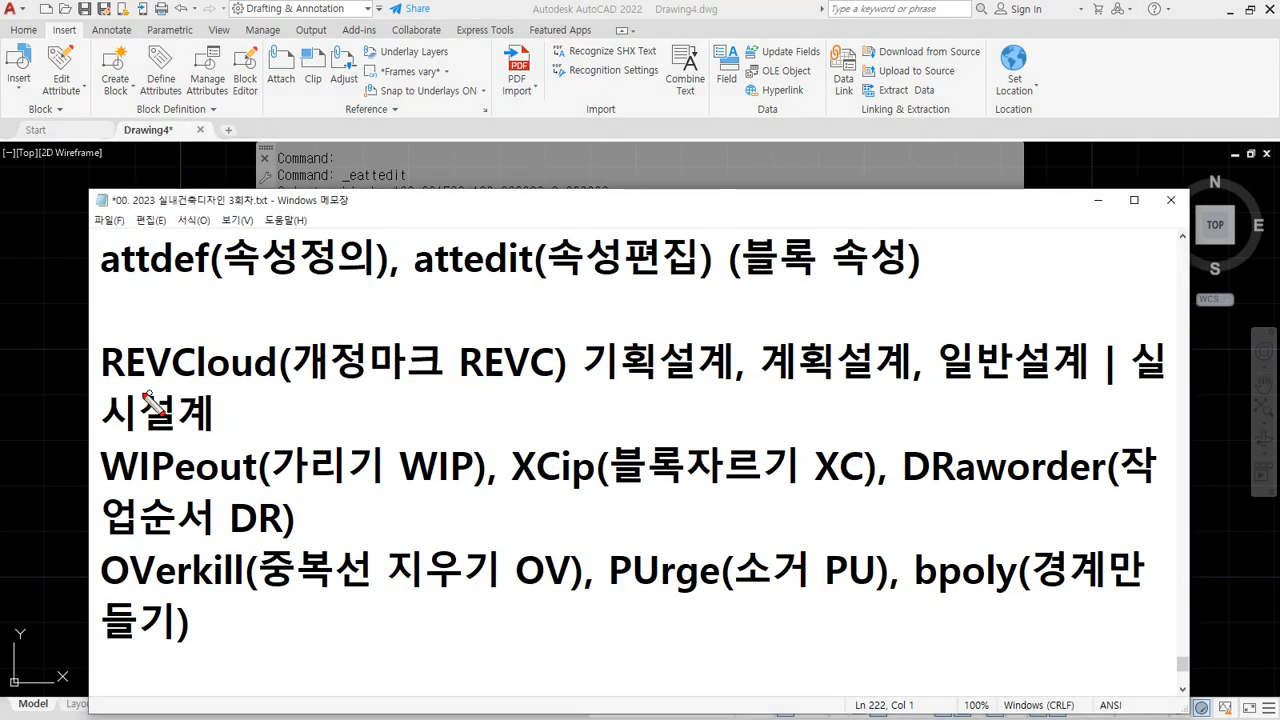
pyautogui.moveTo(101, 386); pyautogui.dragTo(300, 389)
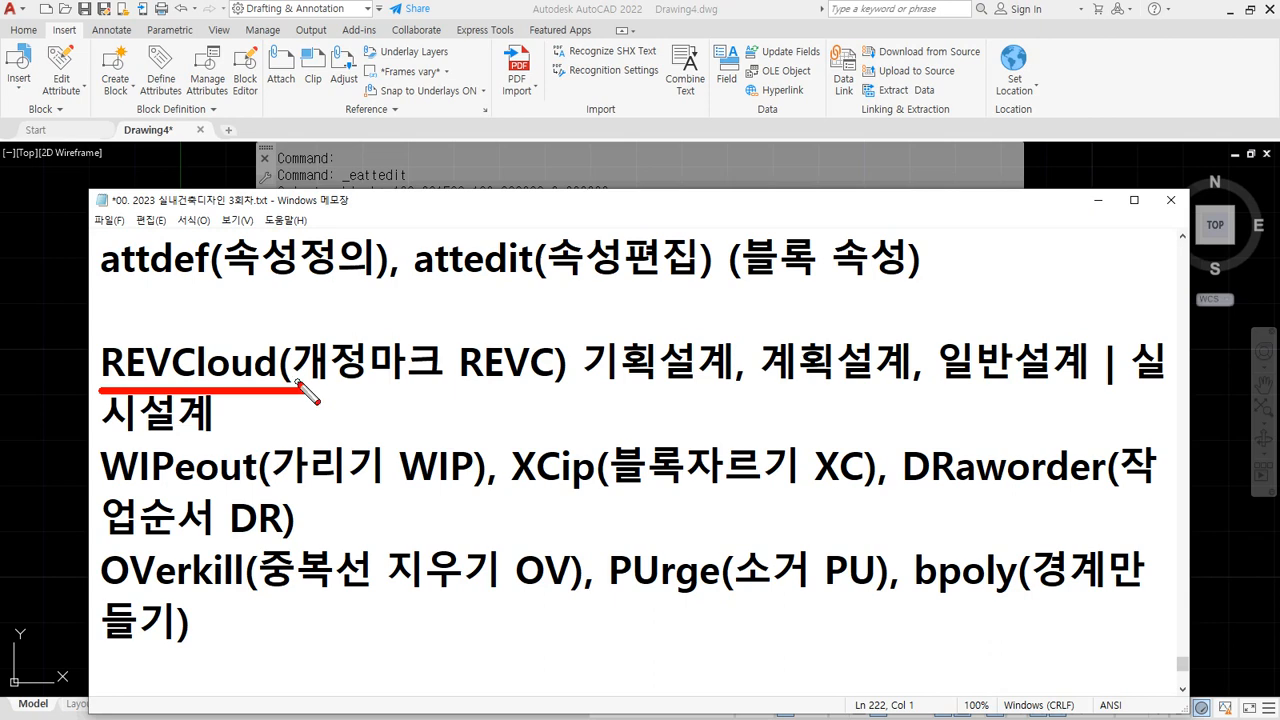
pyautogui.press('Escape')
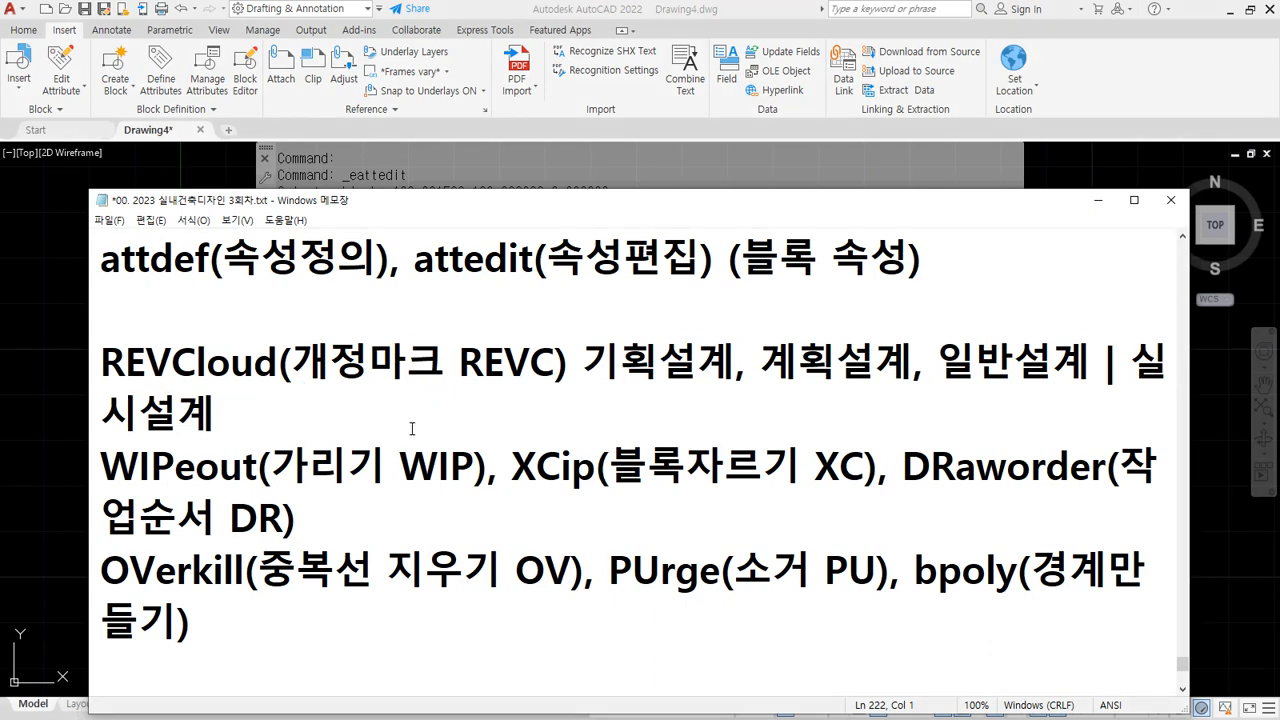
# Step: Examine the design stages listed beside REVCloud in the notes, from 기획설계 to 실시설계
pyautogui.click(173, 362)
pyautogui.moveTo(173, 362); pyautogui.dragTo(53, 360)
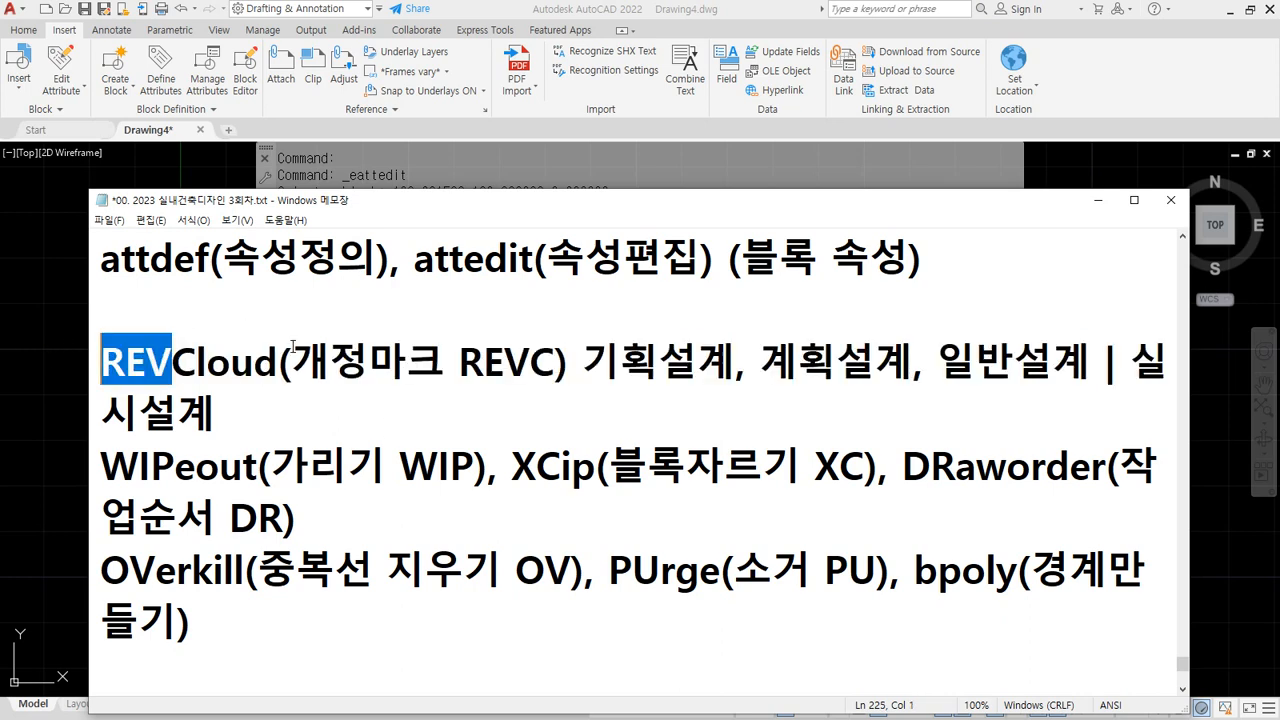
pyautogui.moveTo(372, 373); pyautogui.dragTo(165, 357)
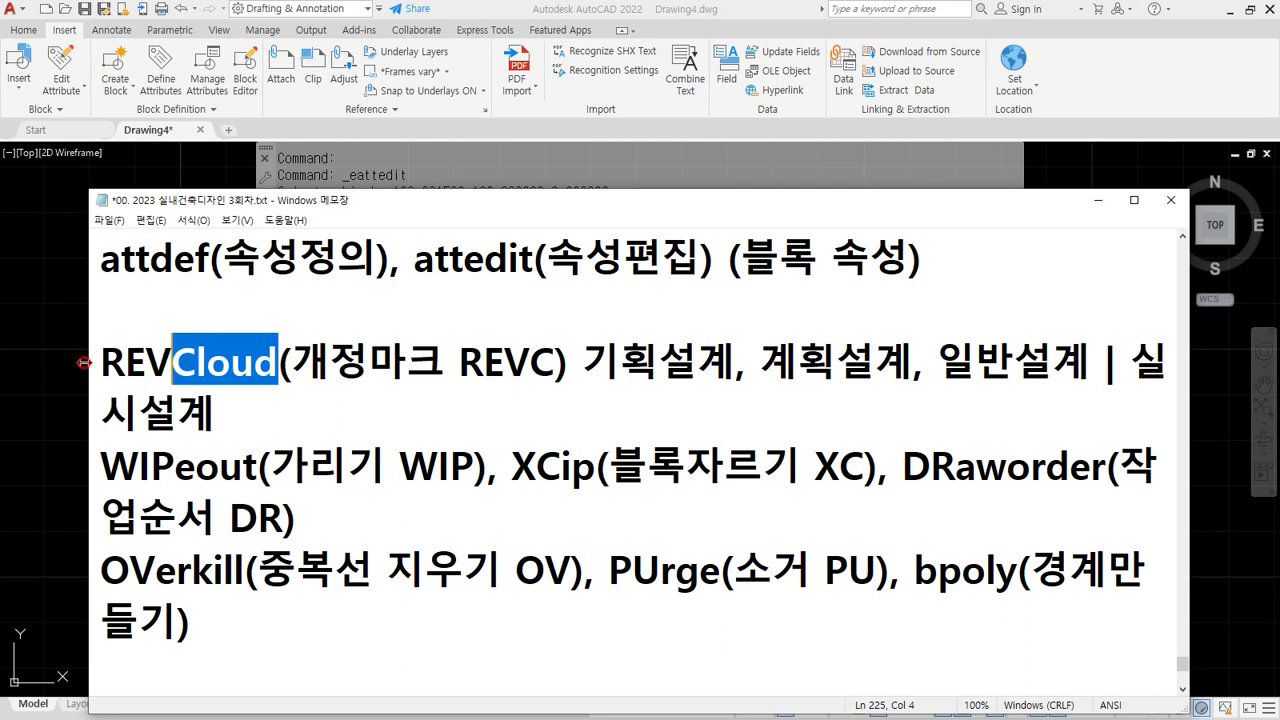
pyautogui.moveTo(87, 362); pyautogui.dragTo(0, 356)
pyautogui.moveTo(642, 200); pyautogui.dragTo(754, 200)
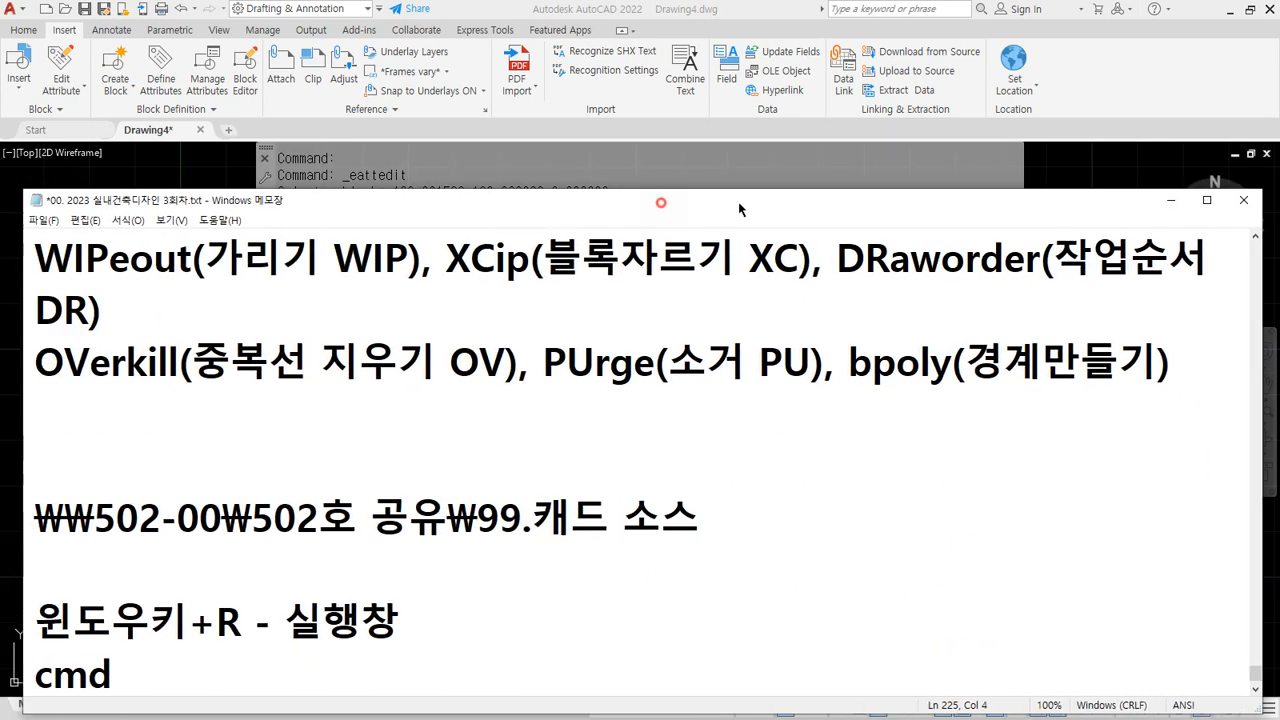
pyautogui.scroll(1, 755, 345)
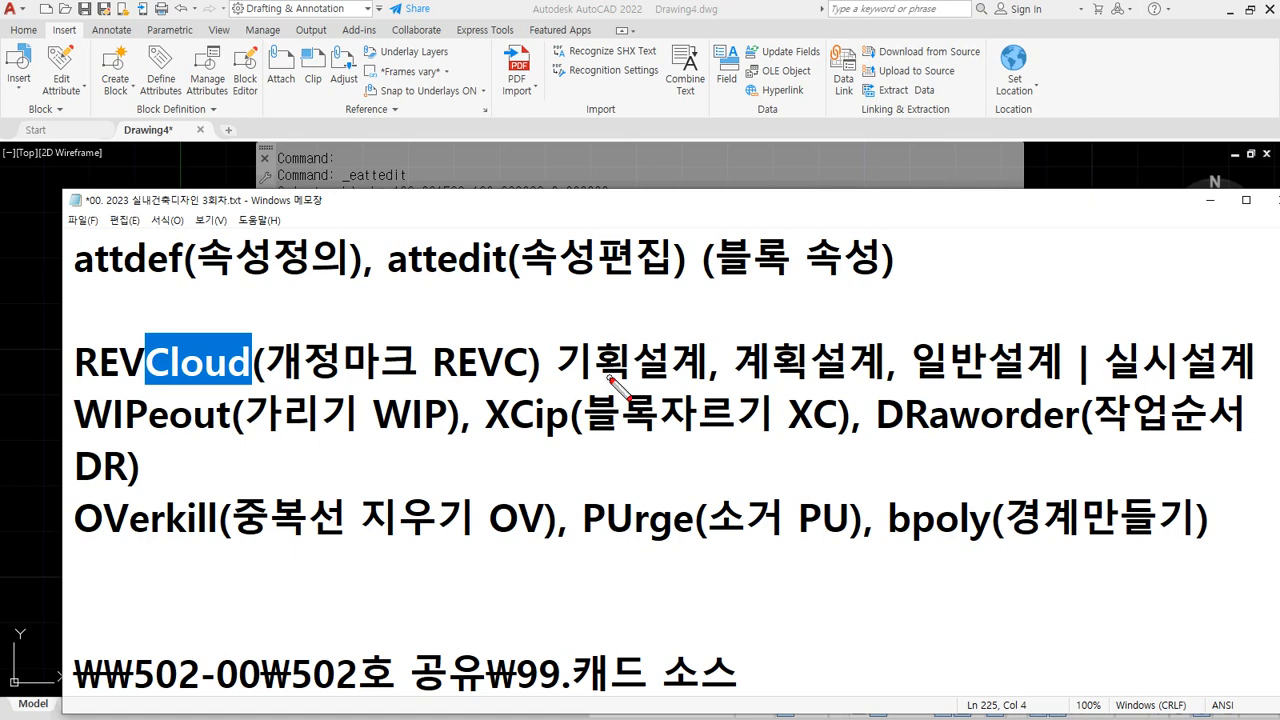
pyautogui.moveTo(612, 379)
pyautogui.mouseDown()
pyautogui.moveTo(568, 366)
pyautogui.moveTo(658, 348)
pyautogui.moveTo(625, 385)
pyautogui.mouseUp()
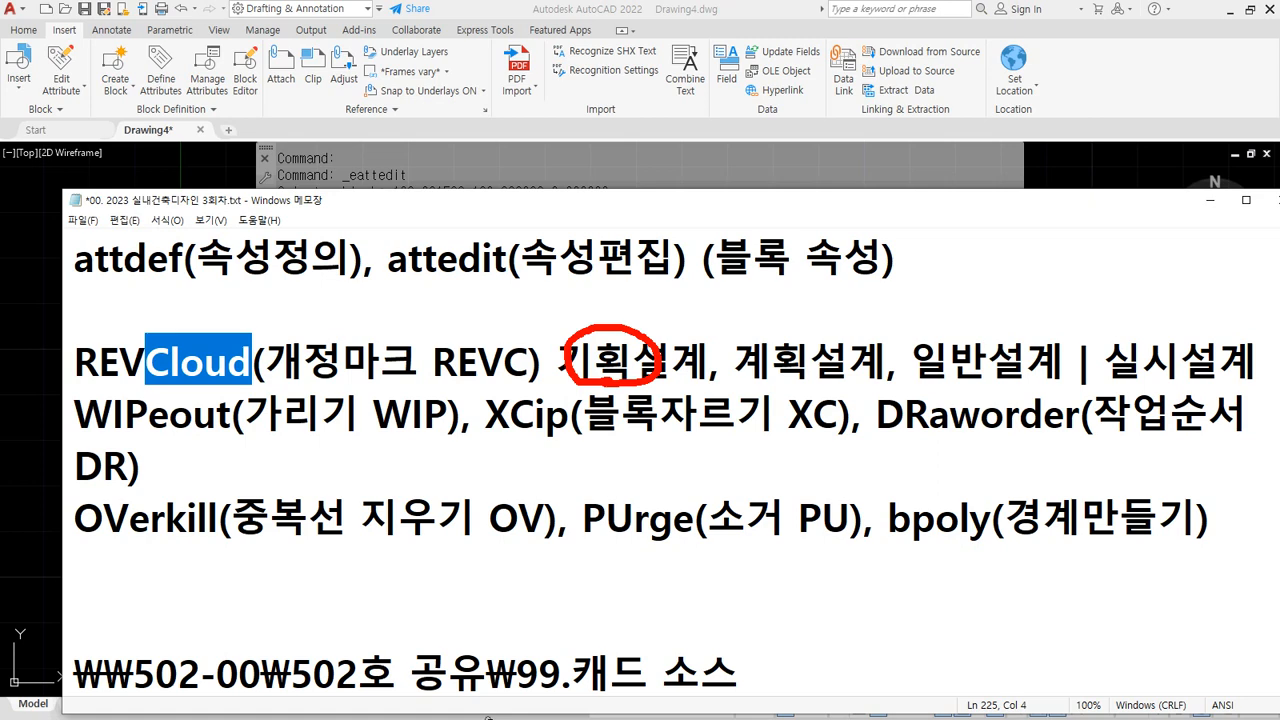
pyautogui.hotkey('ctrl', 'z')
pyautogui.moveTo(558, 302)
pyautogui.mouseDown()
pyautogui.moveTo(562, 333)
pyautogui.moveTo(572, 308)
pyautogui.moveTo(1030, 313)
pyautogui.moveTo(1034, 325)
pyautogui.moveTo(1080, 322)
pyautogui.moveTo(1084, 340)
pyautogui.mouseUp()
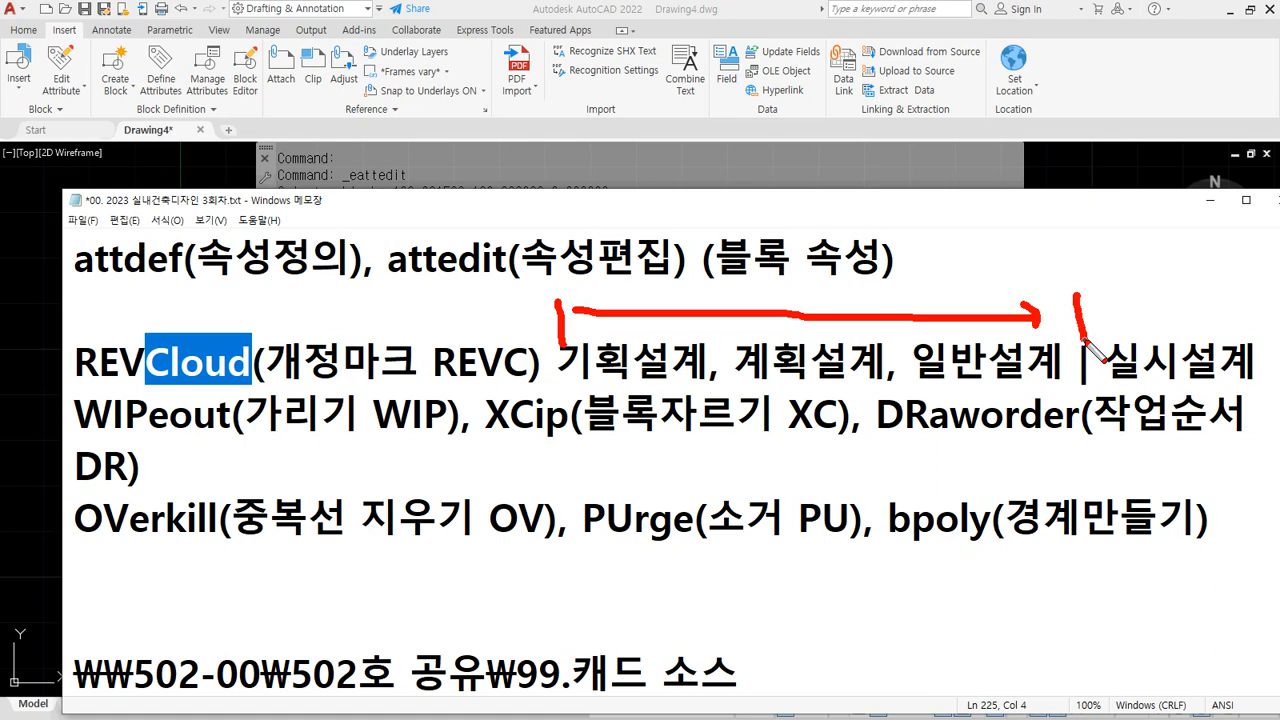
pyautogui.moveTo(1205, 392)
pyautogui.mouseDown()
pyautogui.moveTo(1170, 305)
pyautogui.moveTo(1250, 372)
pyautogui.moveTo(1221, 388)
pyautogui.mouseUp()
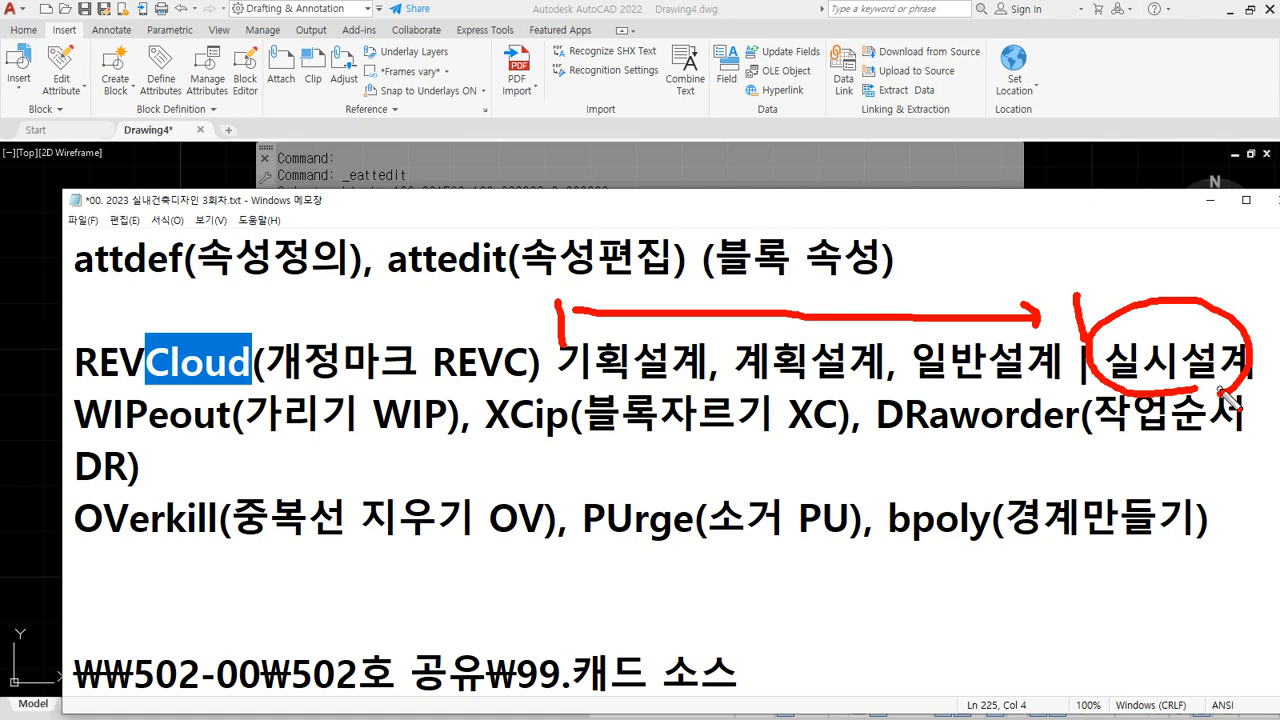
pyautogui.moveTo(982, 310)
pyautogui.mouseDown()
pyautogui.moveTo(984, 298)
pyautogui.moveTo(1165, 258)
pyautogui.moveTo(1150, 282)
pyautogui.moveTo(1178, 266)
pyautogui.mouseUp()
pyautogui.moveTo(966, 280)
pyautogui.mouseDown()
pyautogui.moveTo(982, 306)
pyautogui.moveTo(1020, 285)
pyautogui.mouseUp()
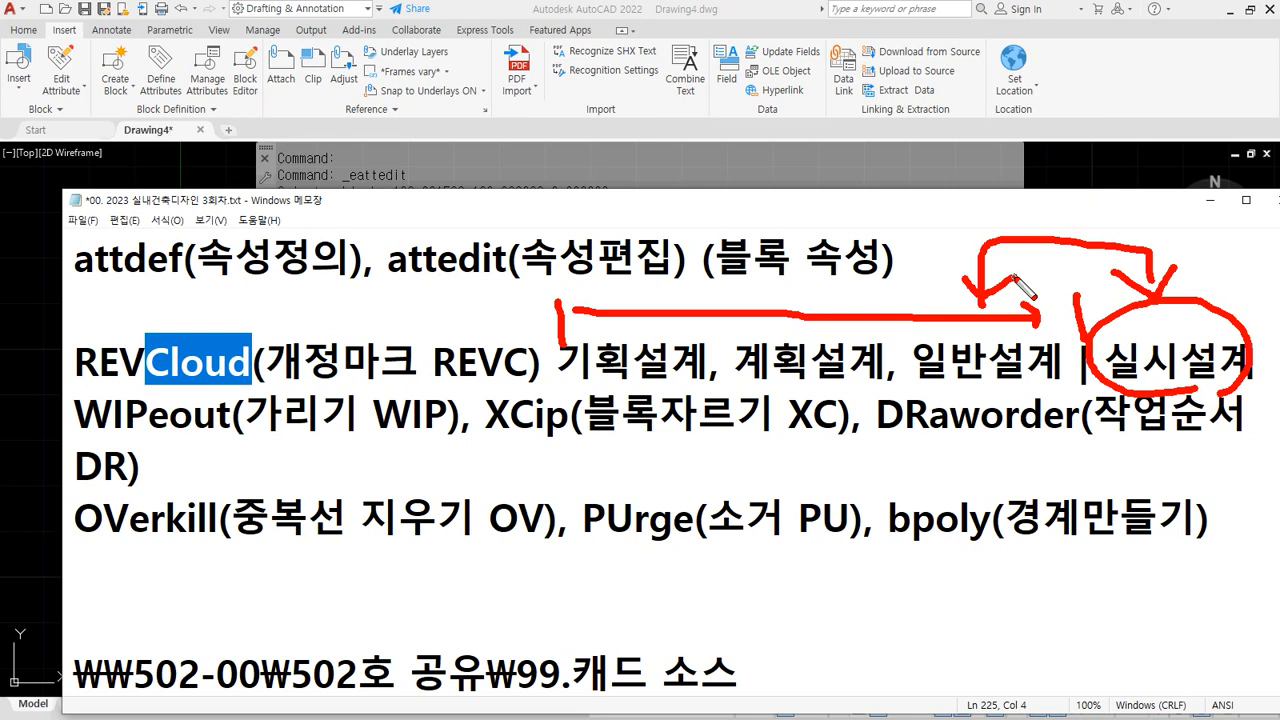
pyautogui.press('Escape')
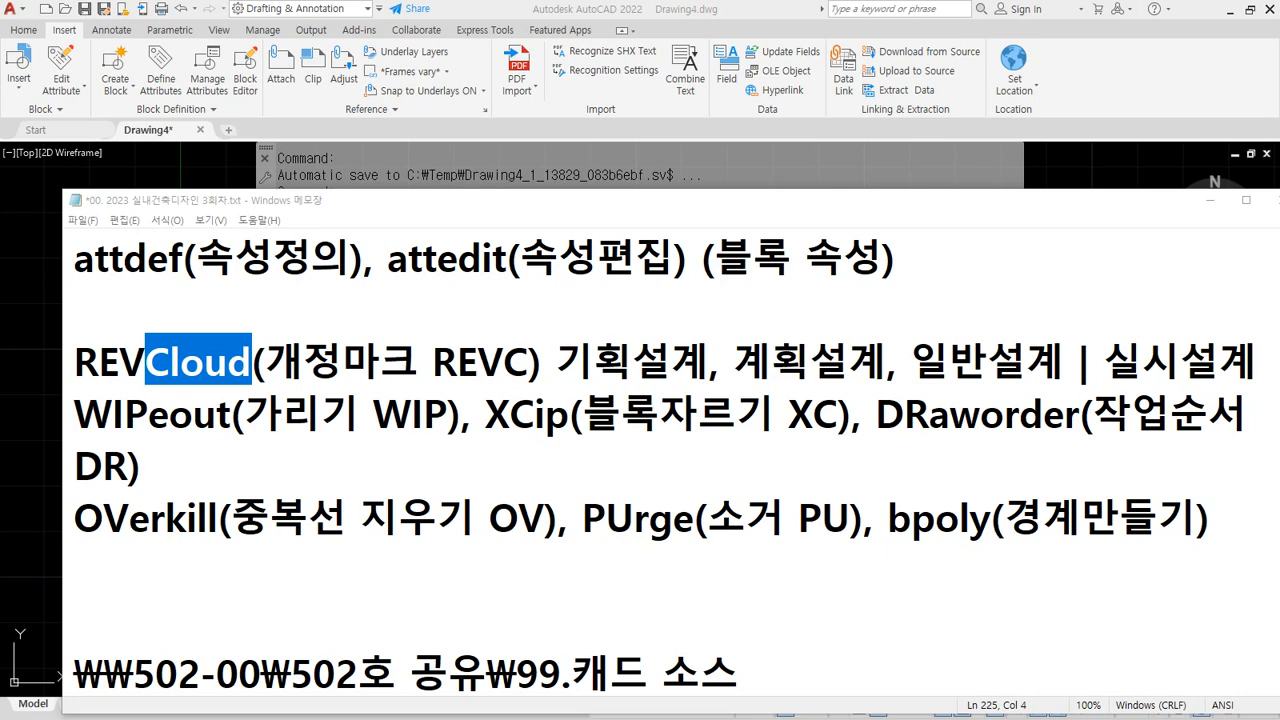
# Step: Open the 00. 예제도면 drawing and ignore its unresolved reference files
pyautogui.moveTo(592, 4); pyautogui.dragTo(592, 4)
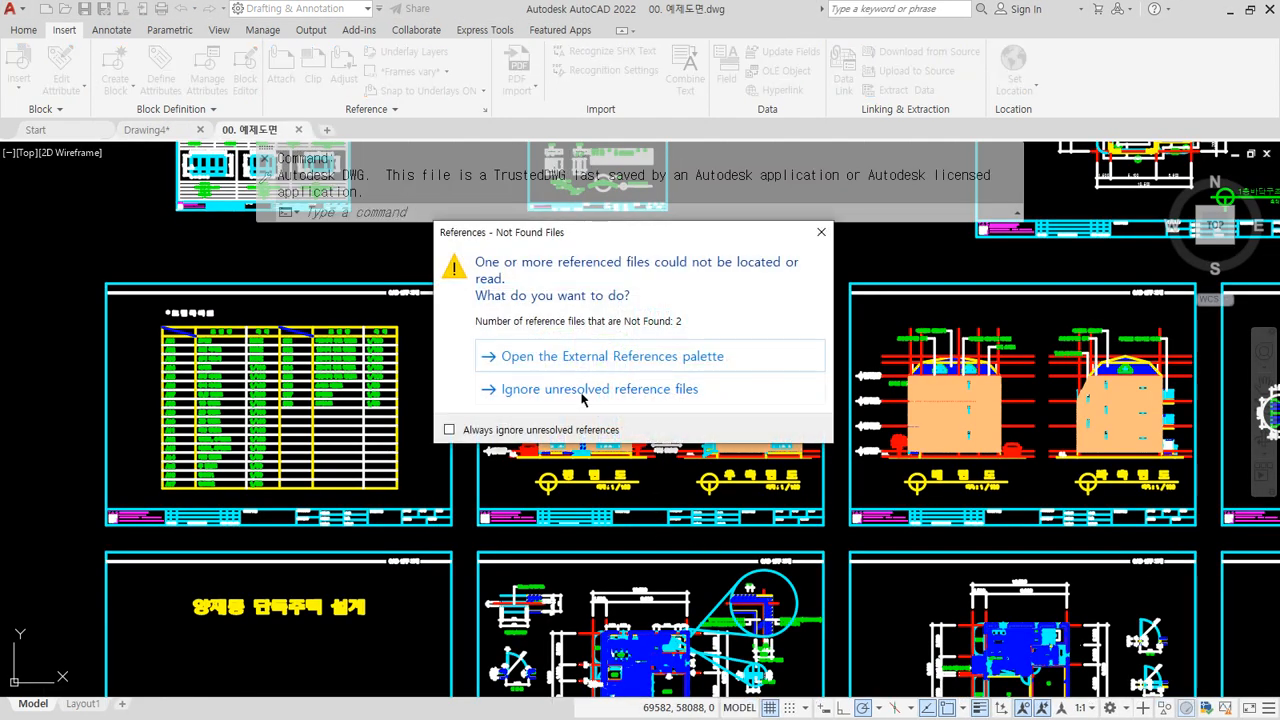
pyautogui.click(580, 392)
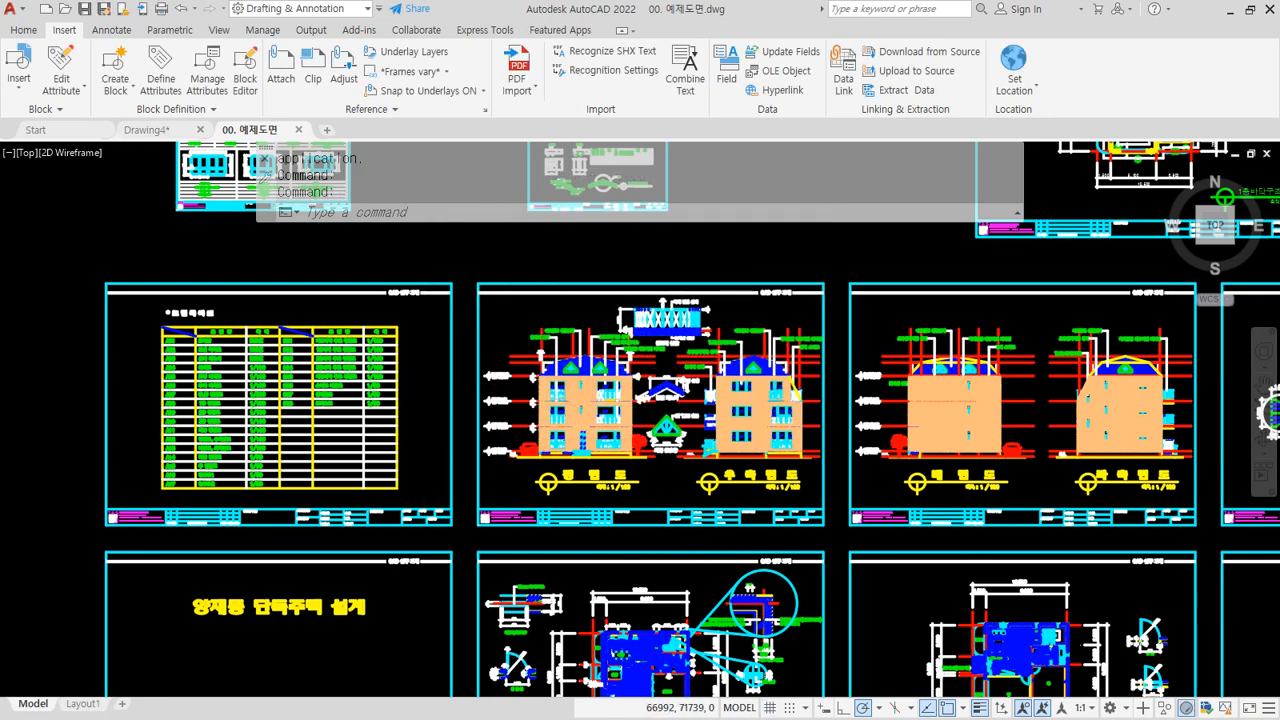
# Step: Examine the REVISION DESCRIPTION column in the title block below the 정면도, marking its heading and lowest entry row with the screen pen
pyautogui.scroll(2, 690, 422)
pyautogui.scroll(2, 540, 600)
pyautogui.scroll(3, 480, 603)
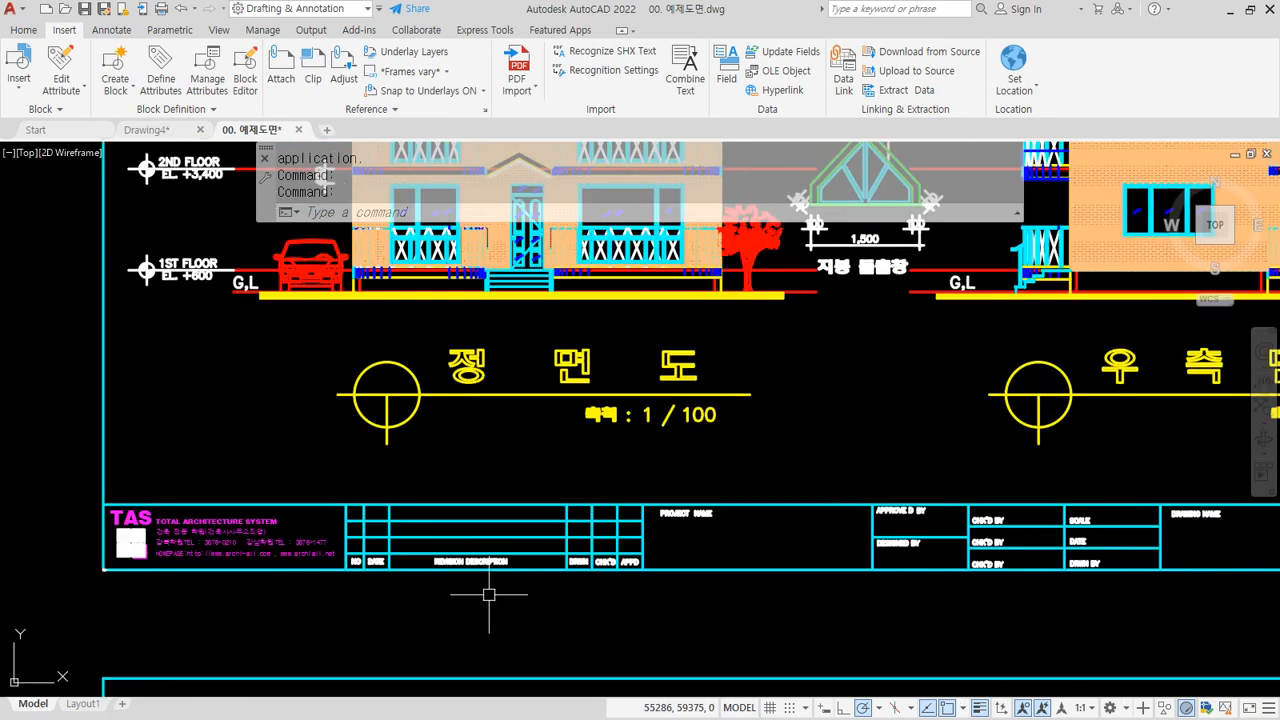
pyautogui.scroll(2, 421, 587)
pyautogui.scroll(2, 560, 534)
pyautogui.moveTo(560, 534); pyautogui.dragTo(546, 594, button='middle')
pyautogui.hotkey('ctrl', '2')
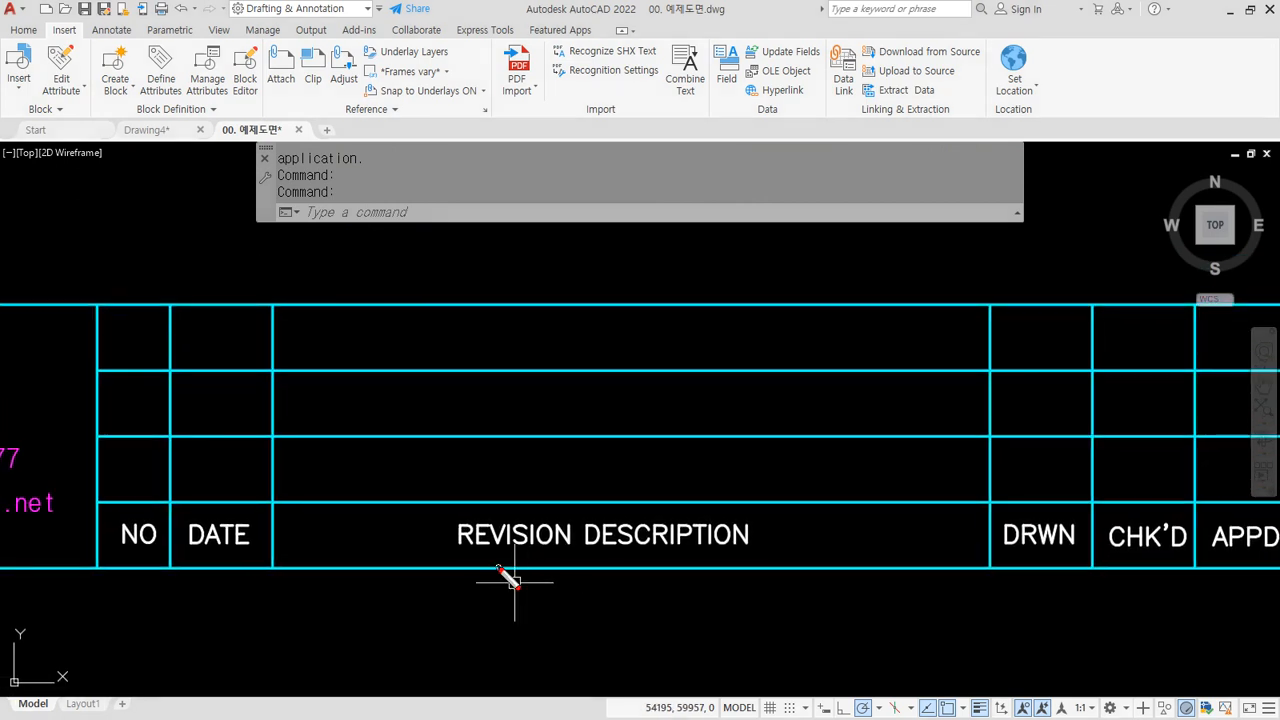
pyautogui.moveTo(463, 556); pyautogui.dragTo(752, 557)
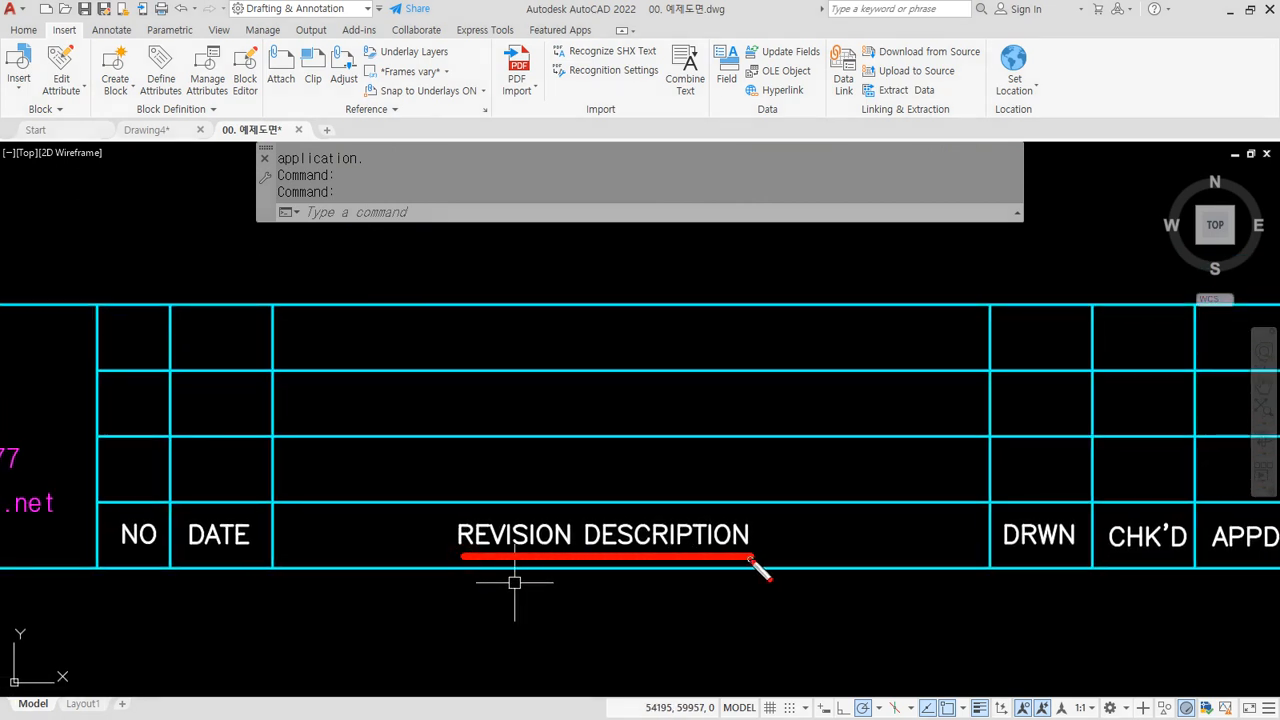
pyautogui.moveTo(772, 536)
pyautogui.mouseDown()
pyautogui.moveTo(782, 546)
pyautogui.moveTo(806, 520)
pyautogui.mouseUp()
pyautogui.moveTo(320, 487)
pyautogui.mouseDown()
pyautogui.moveTo(949, 471)
pyautogui.moveTo(927, 501)
pyautogui.mouseUp()
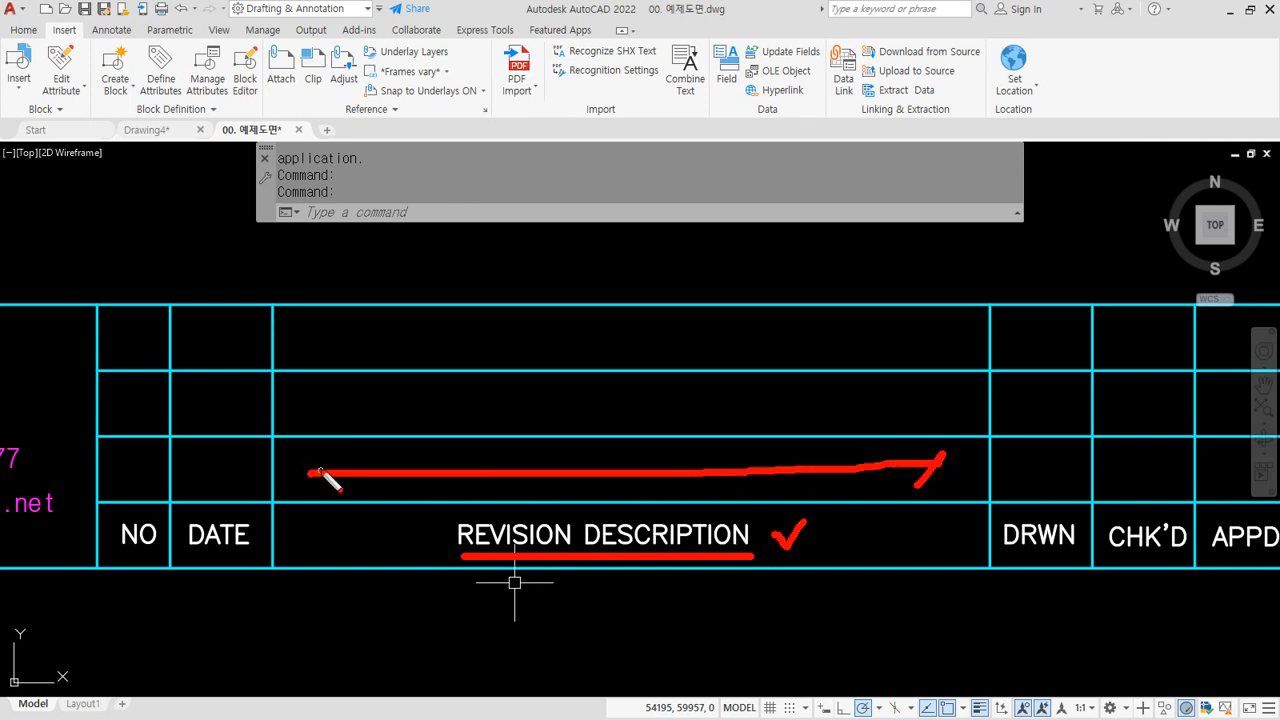
pyautogui.moveTo(320, 466); pyautogui.dragTo(297, 500)
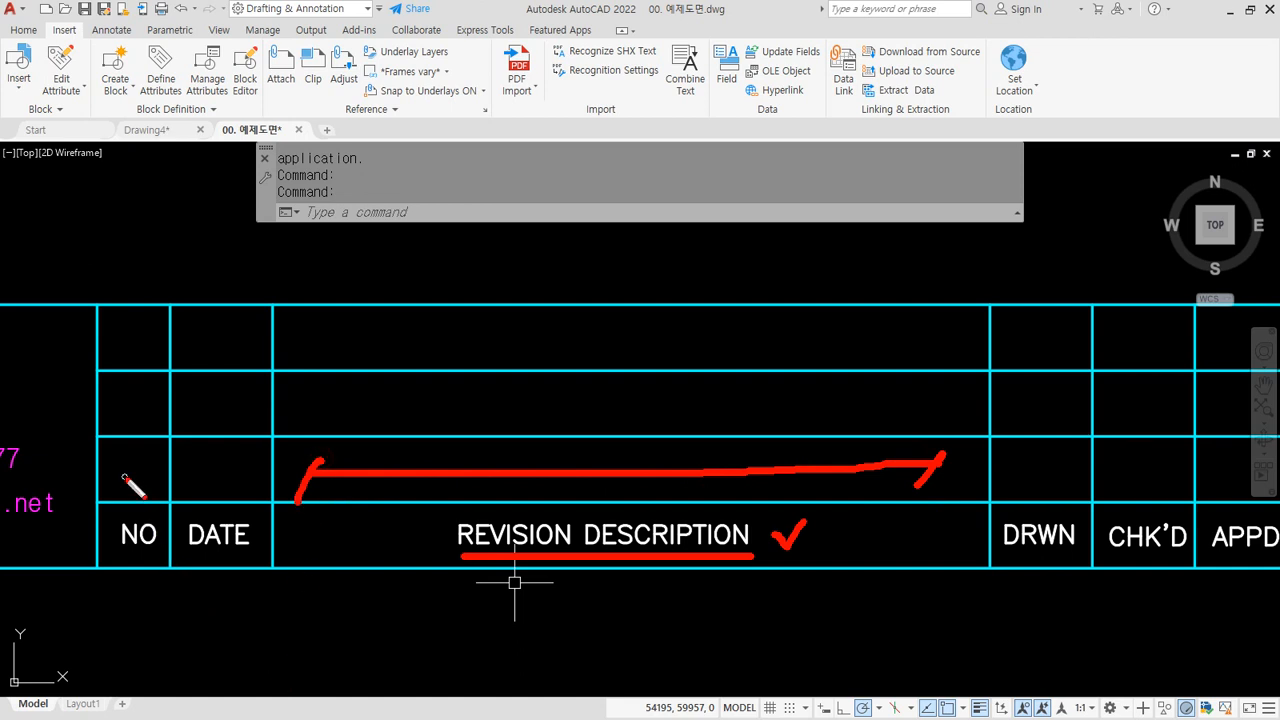
# Step: Mark the NO, DATE, DRWN and CHK'D cells of the lowest revision entry row with the screen pen
pyautogui.moveTo(126, 461); pyautogui.dragTo(118, 481)
pyautogui.moveTo(211, 461); pyautogui.dragTo(216, 484)
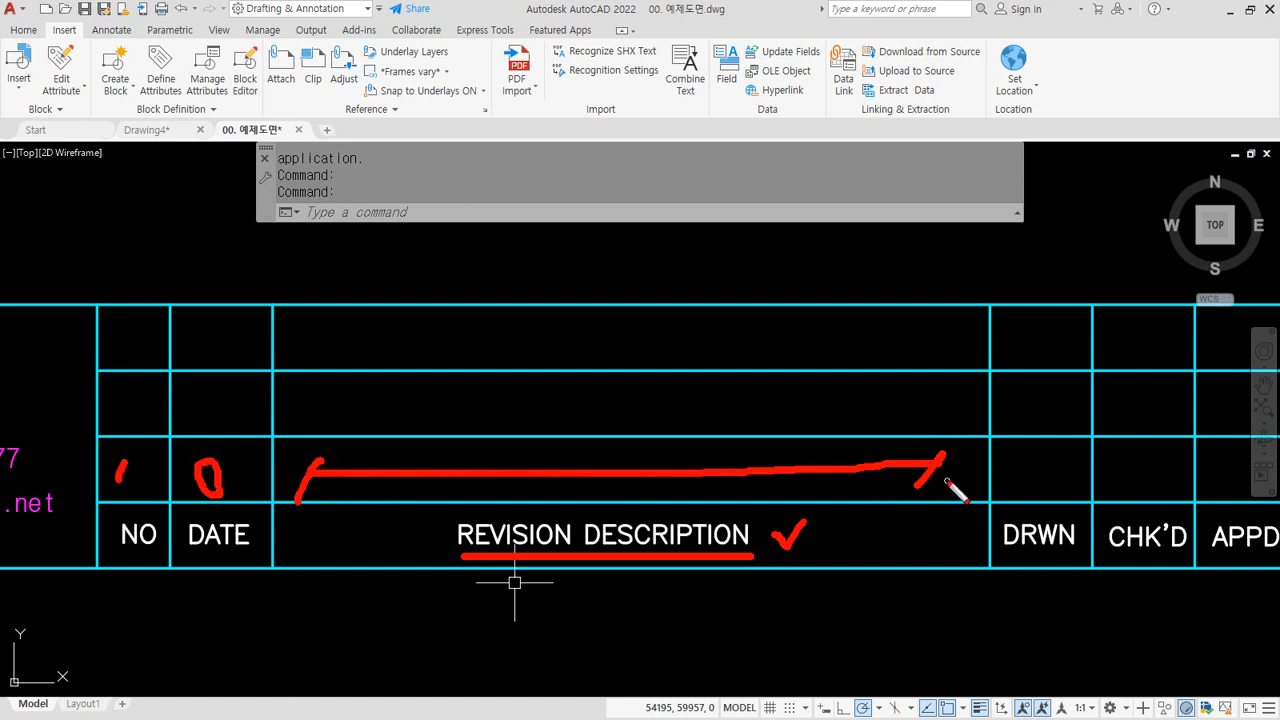
pyautogui.moveTo(1046, 464); pyautogui.dragTo(1052, 480)
pyautogui.moveTo(1142, 465); pyautogui.dragTo(1153, 481)
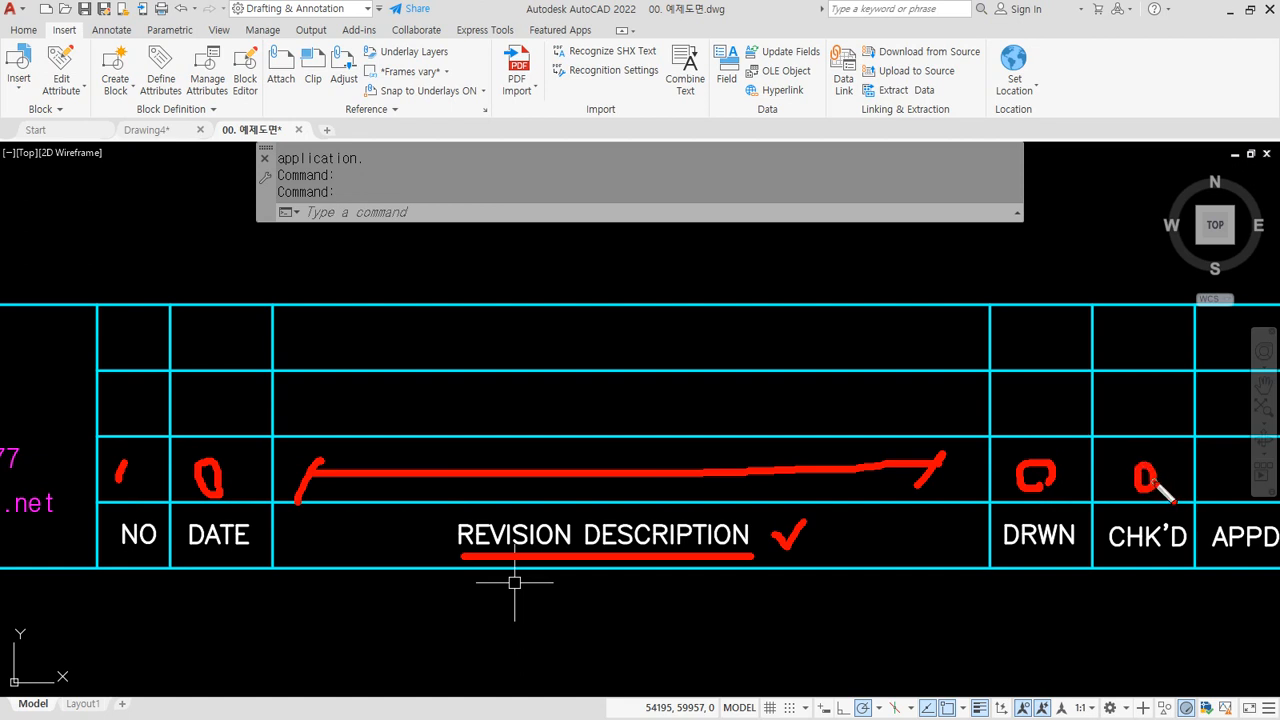
# Step: Examine the title block's revision table, covering its NO, DATE, REVISION DESCRIPTION, DRWN, CHK'D and APPD columns
pyautogui.moveTo(1236, 458); pyautogui.dragTo(1245, 478)
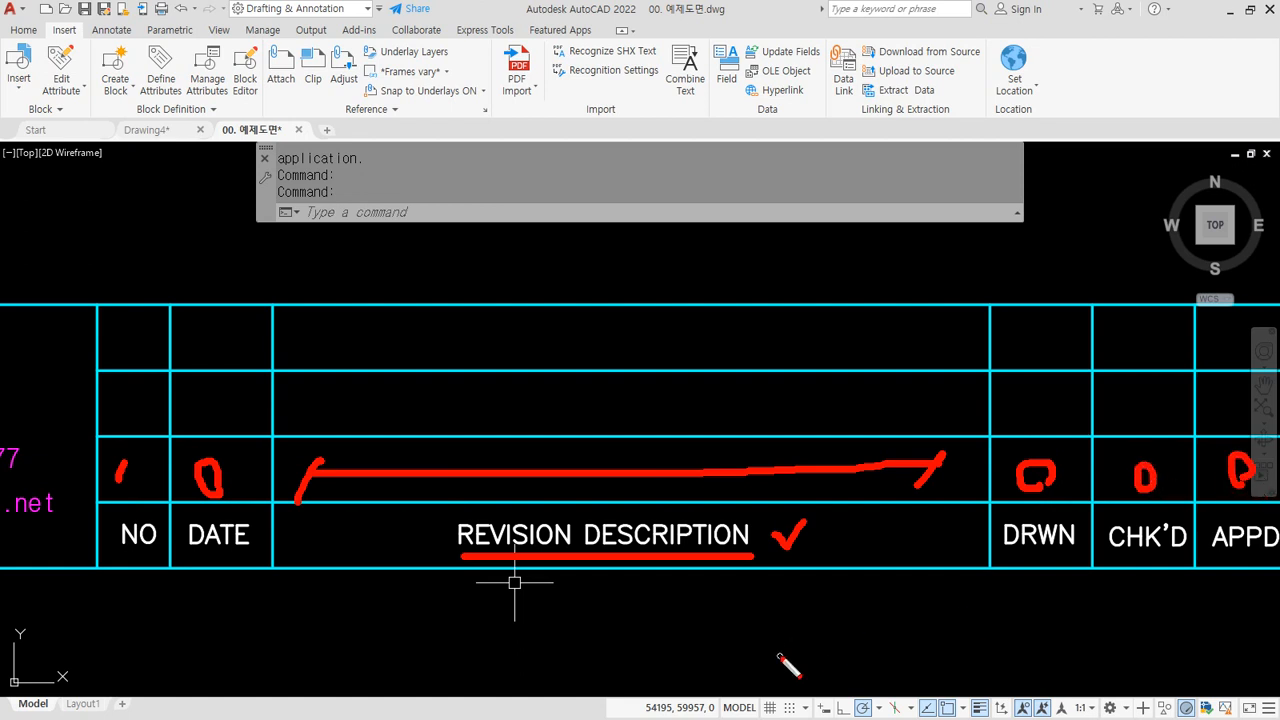
pyautogui.press('Escape')
pyautogui.moveTo(746, 604); pyautogui.dragTo(680, 606, button='middle')
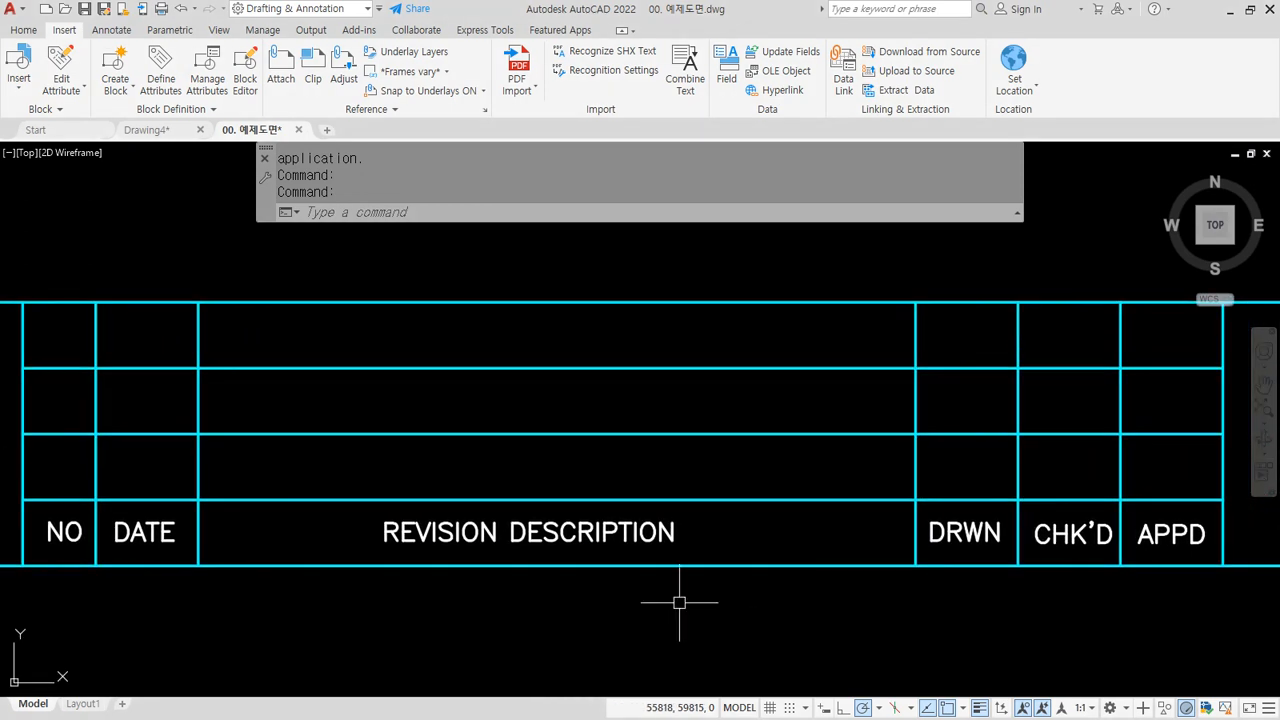
pyautogui.write('z')
pyautogui.press('space')
pyautogui.press('space')
pyautogui.moveTo(553, 441); pyautogui.dragTo(537, 506)
pyautogui.press('Escape')
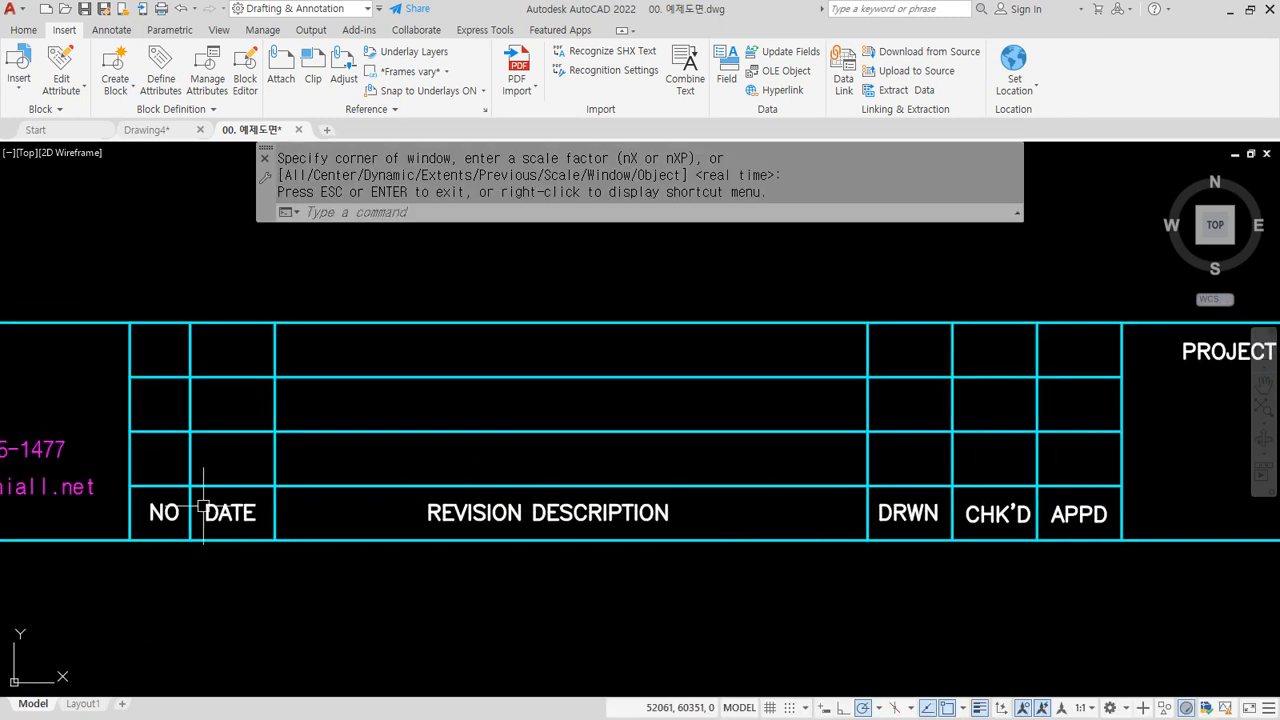
pyautogui.moveTo(156, 397)
pyautogui.mouseDown()
pyautogui.moveTo(152, 411)
pyautogui.moveTo(236, 410)
pyautogui.mouseUp()
pyautogui.moveTo(320, 405); pyautogui.dragTo(806, 394)
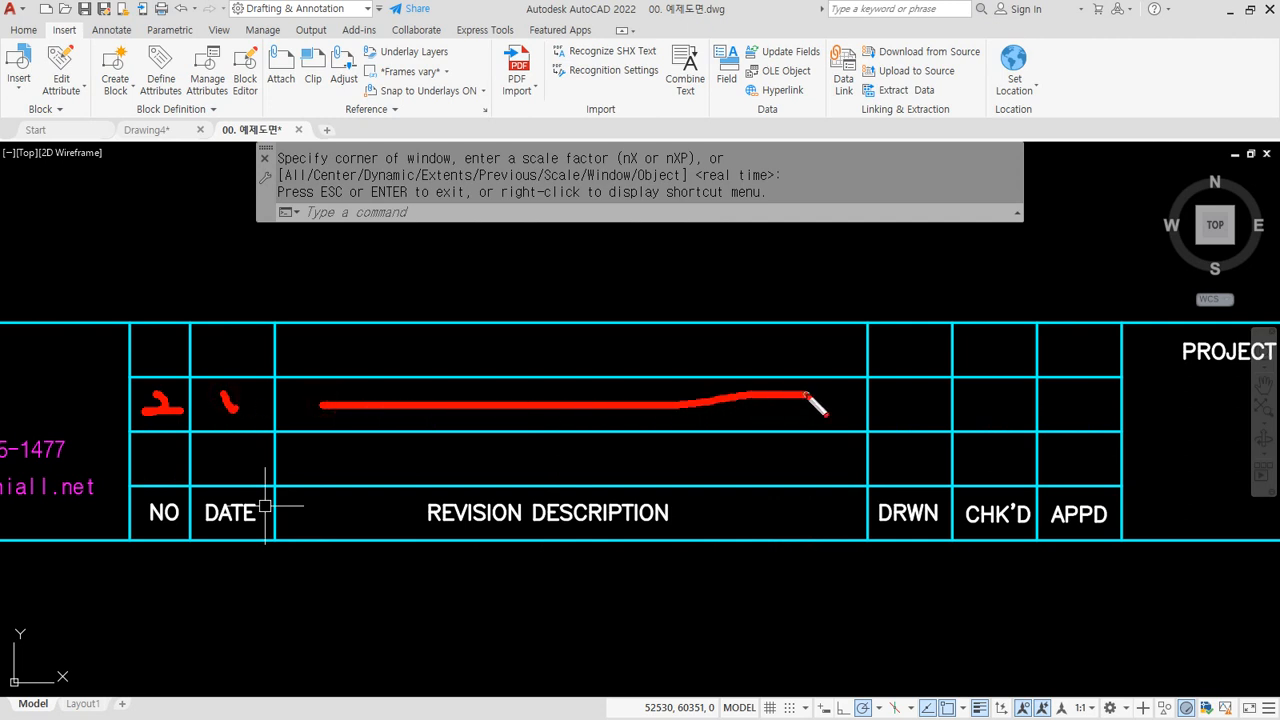
pyautogui.moveTo(925, 392)
pyautogui.mouseDown()
pyautogui.moveTo(900, 414)
pyautogui.moveTo(928, 402)
pyautogui.mouseUp()
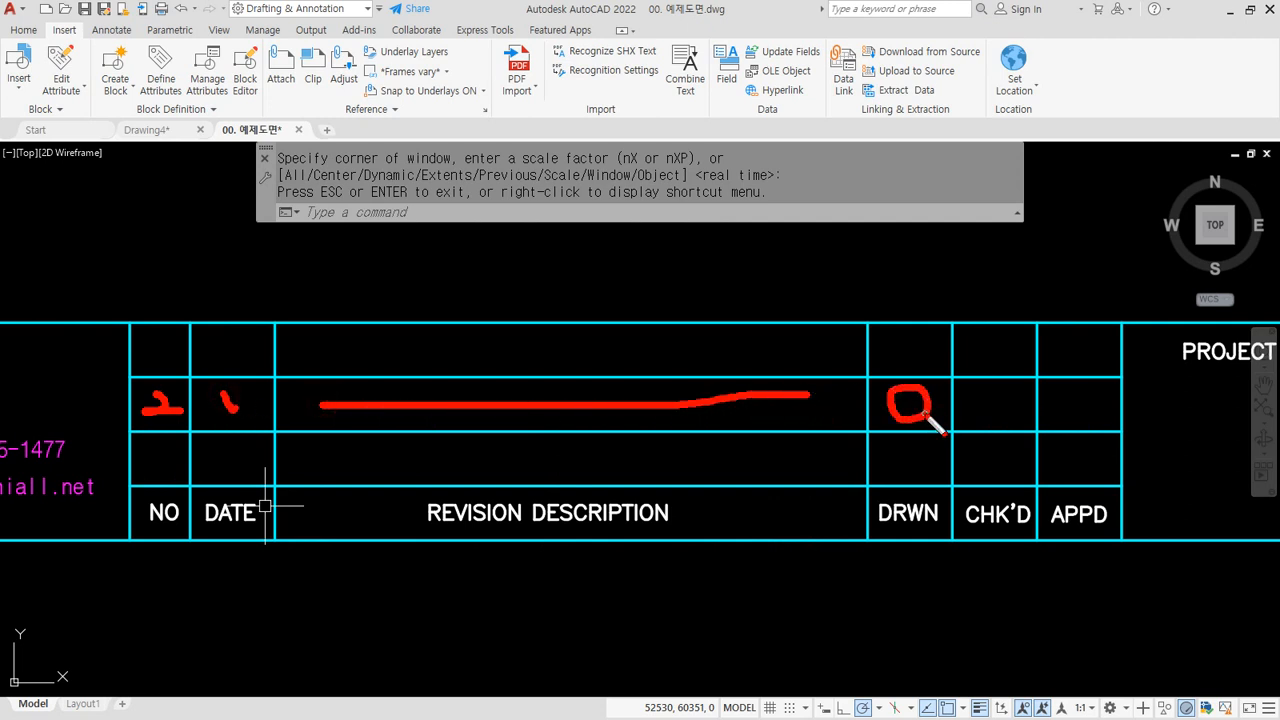
pyautogui.moveTo(1013, 419)
pyautogui.mouseDown()
pyautogui.moveTo(978, 418)
pyautogui.moveTo(1010, 416)
pyautogui.mouseUp()
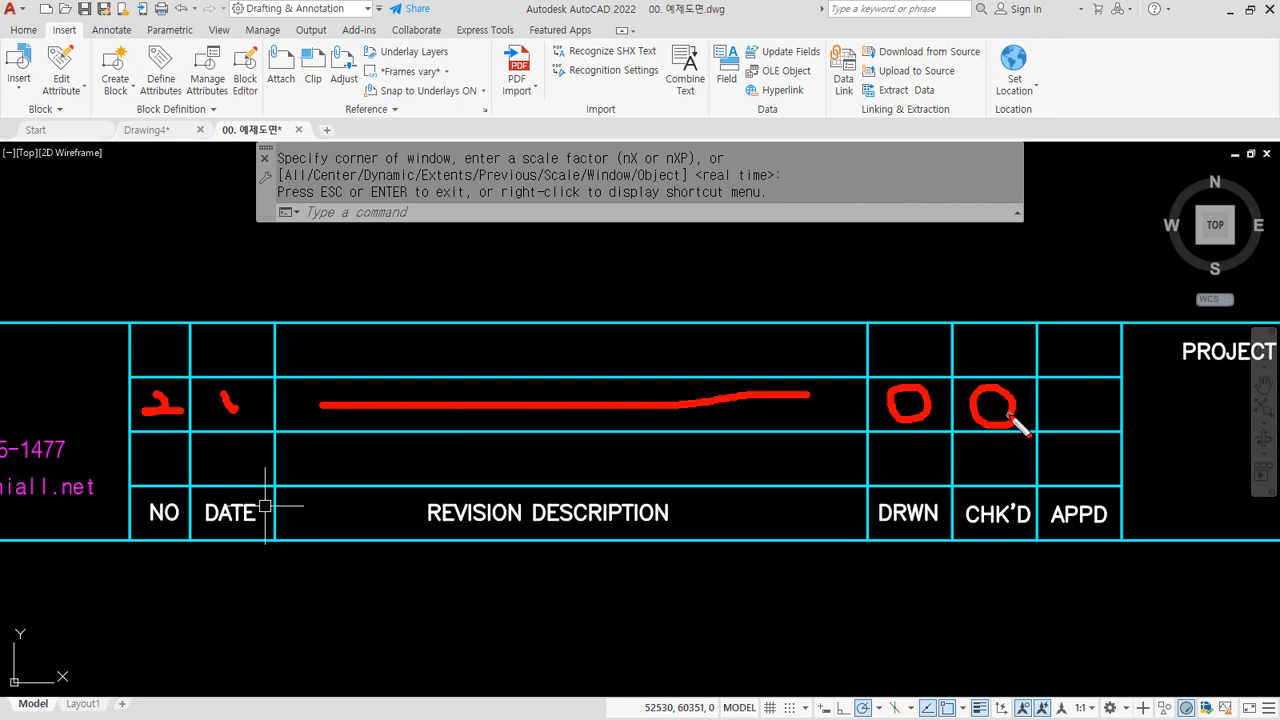
pyautogui.moveTo(1090, 400)
pyautogui.mouseDown()
pyautogui.moveTo(1094, 428)
pyautogui.moveTo(1083, 425)
pyautogui.mouseUp()
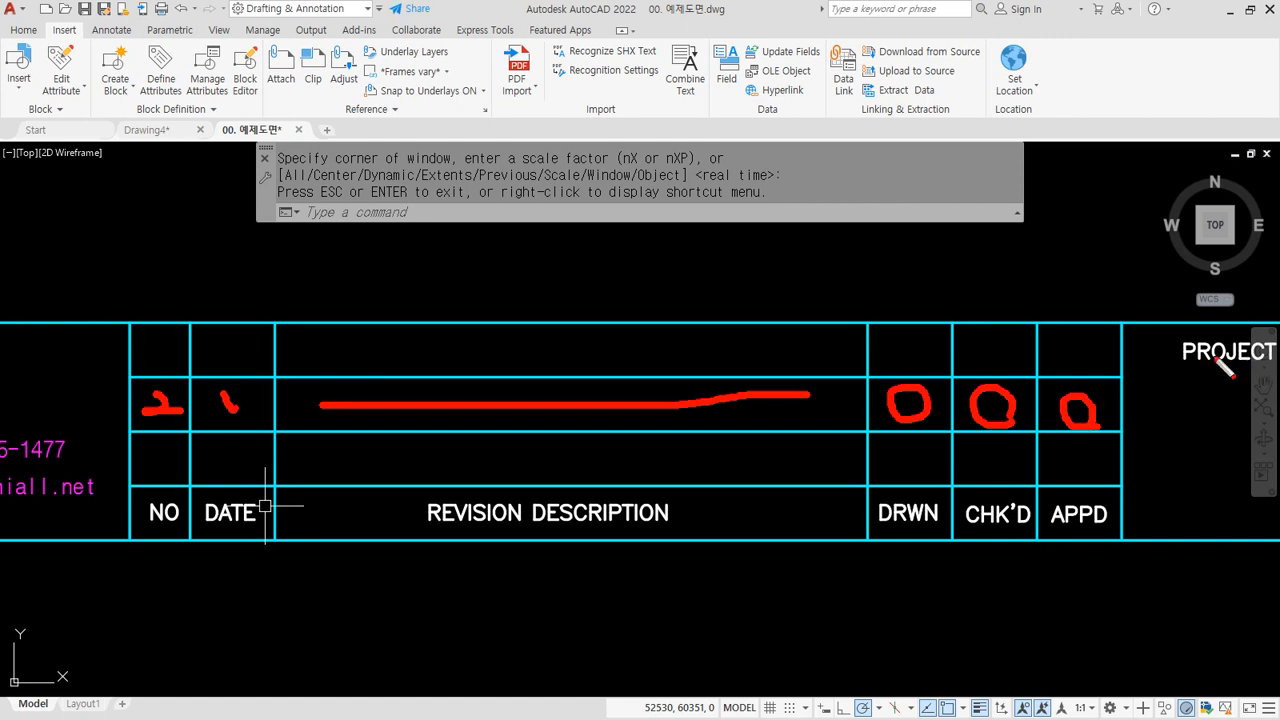
pyautogui.press('Escape')
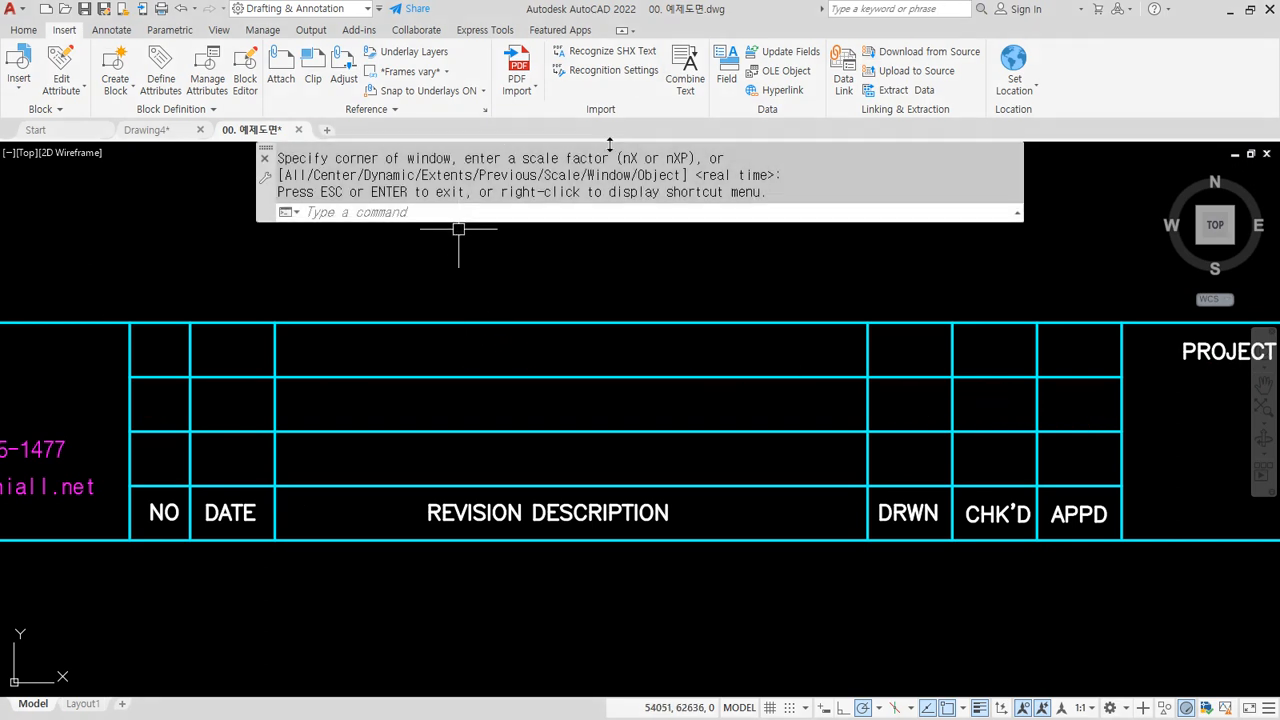
# Step: Switch to the Drawing4 file and look at the revision cloud variants: Rectangular, Polygonal and Freehand
pyautogui.click(150, 130)
pyautogui.click(24, 30)
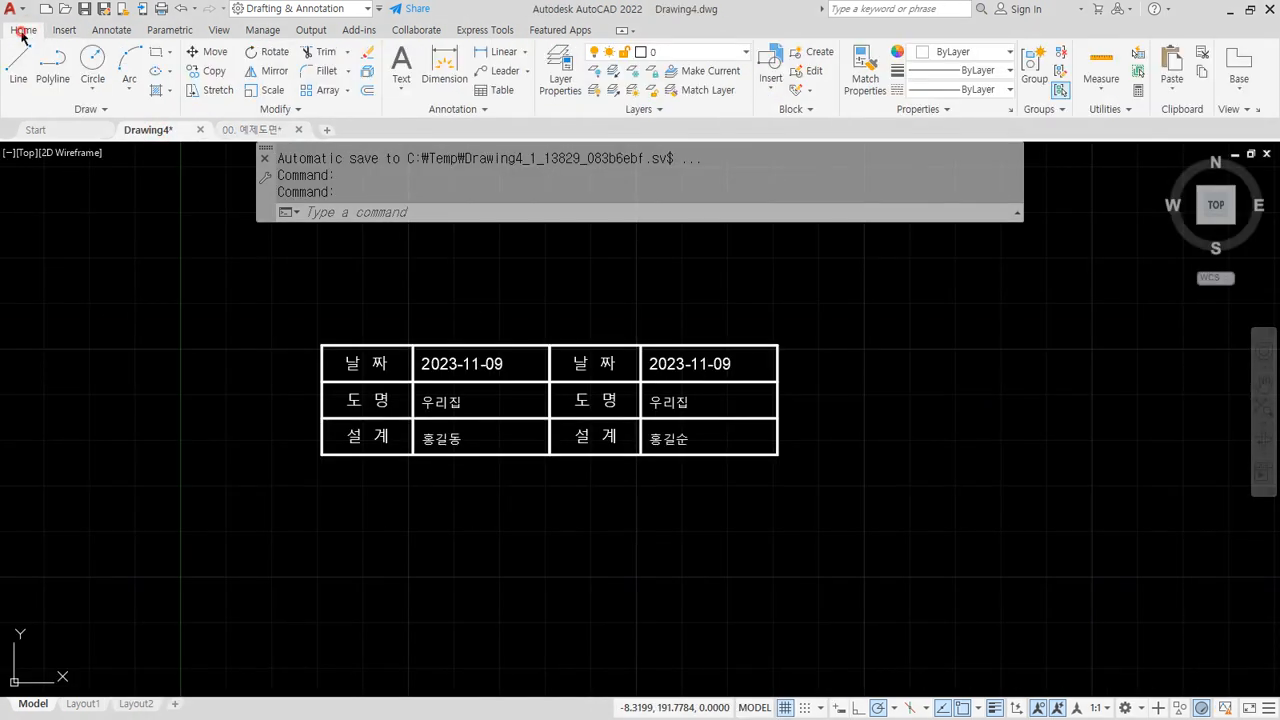
pyautogui.click(95, 113)
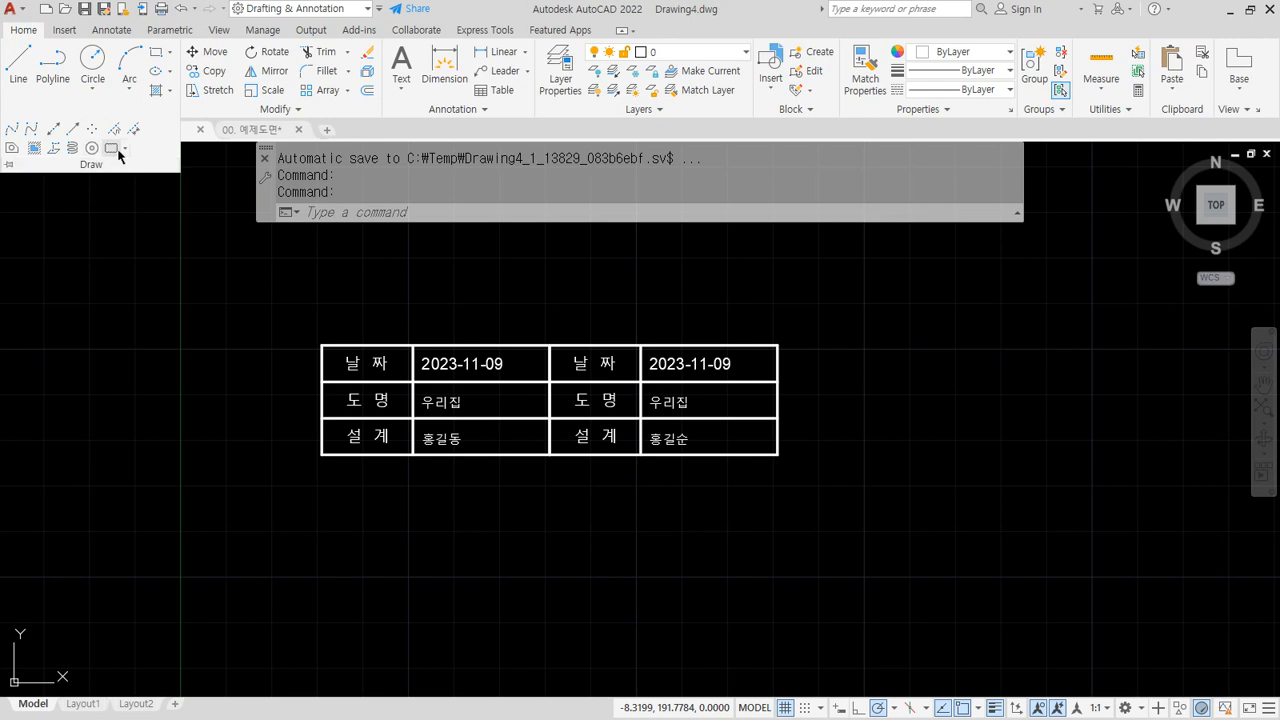
pyautogui.click(125, 148)
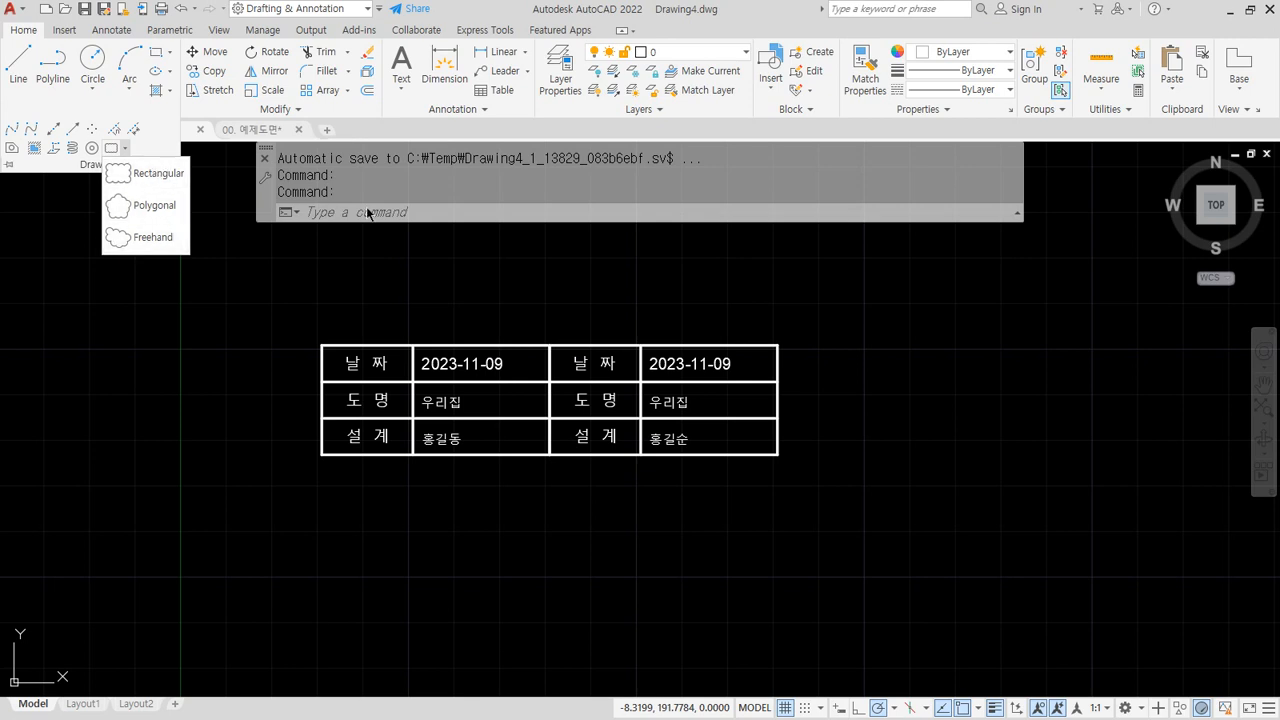
# Step: Start a revision cloud and define its arc length with two points above the table, about 10.8 minimum to 21.5 maximum
pyautogui.click(423, 206)
pyautogui.write('r')
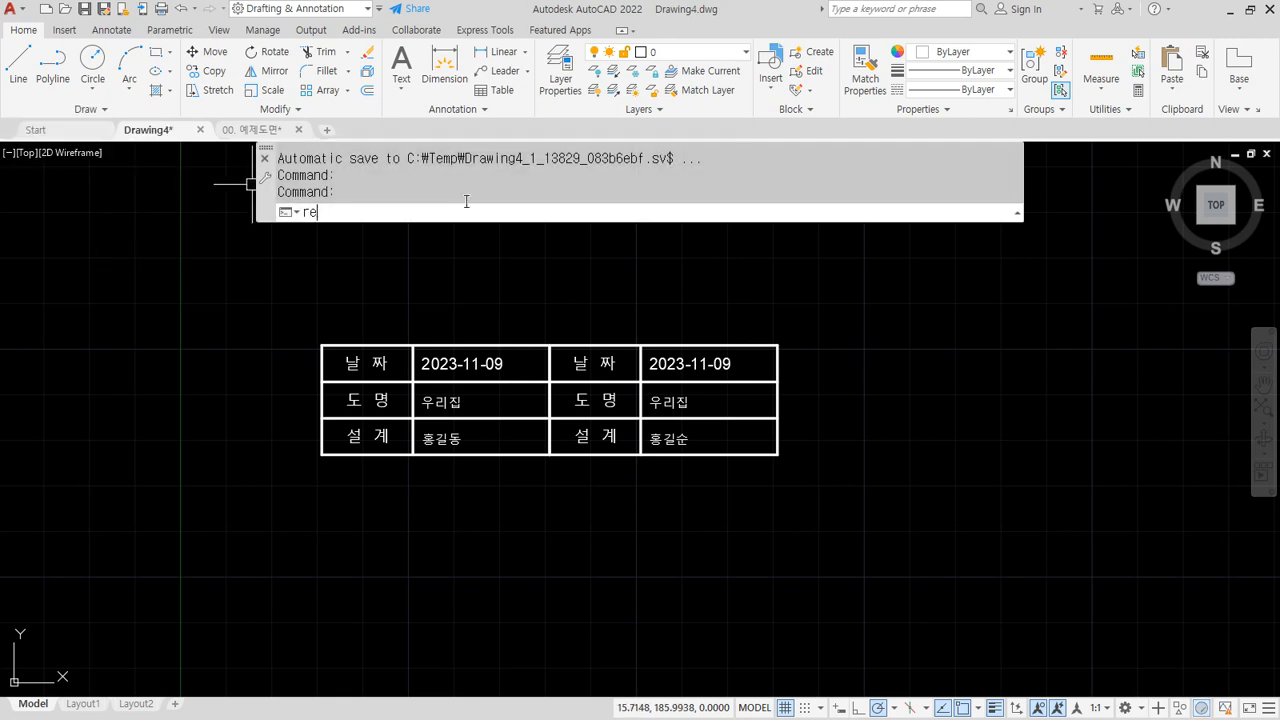
pyautogui.write('Evc')
pyautogui.press('Return')
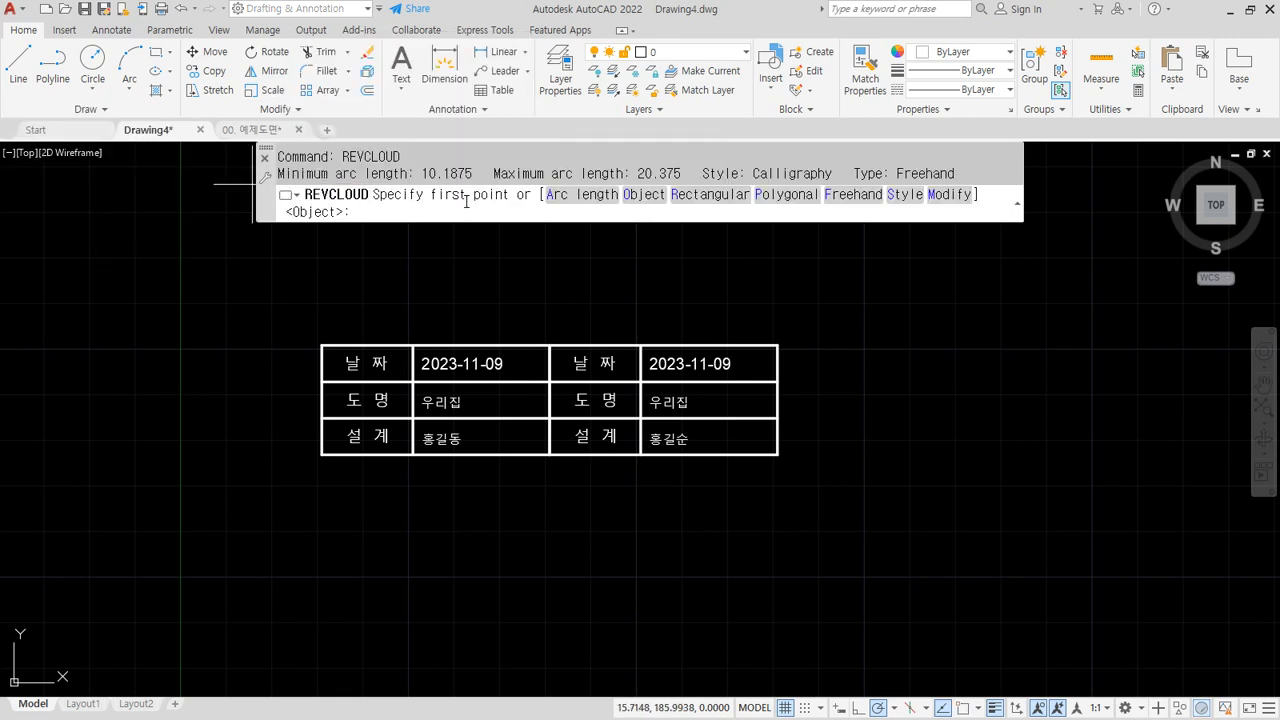
pyautogui.moveTo(614, 206)
pyautogui.mouseDown()
pyautogui.moveTo(549, 205)
pyautogui.moveTo(599, 209)
pyautogui.mouseUp()
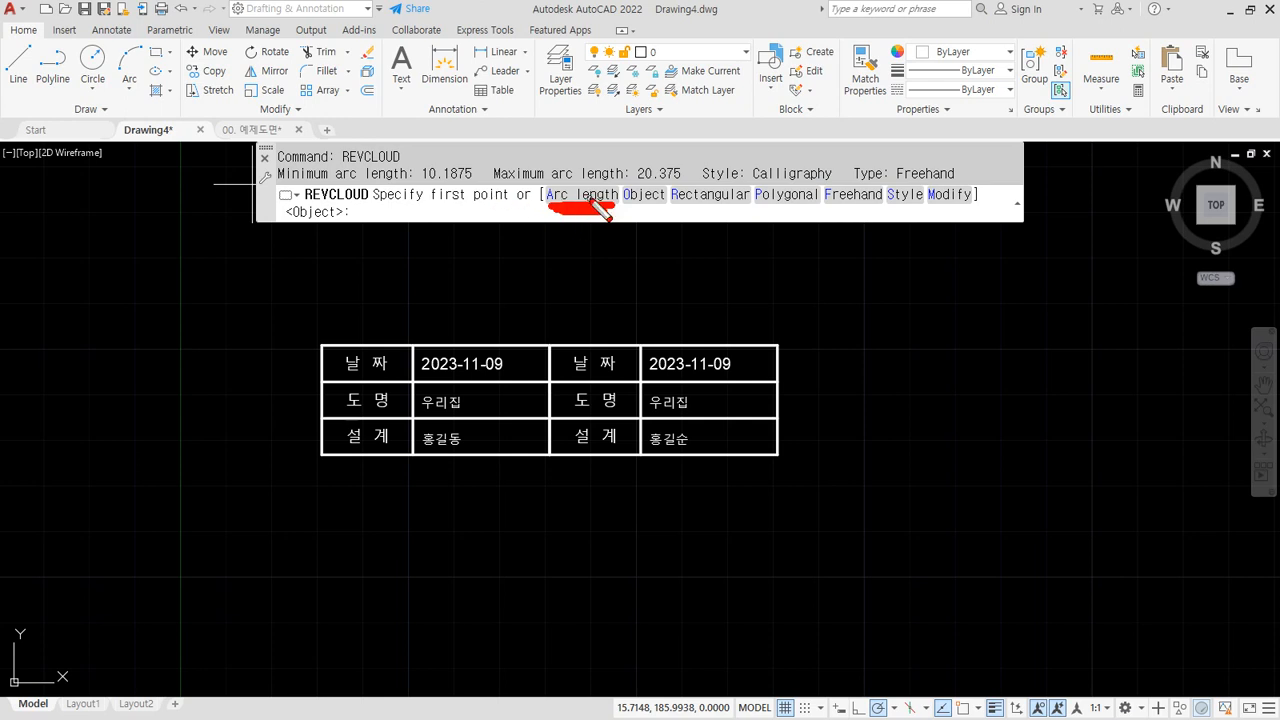
pyautogui.press('Escape')
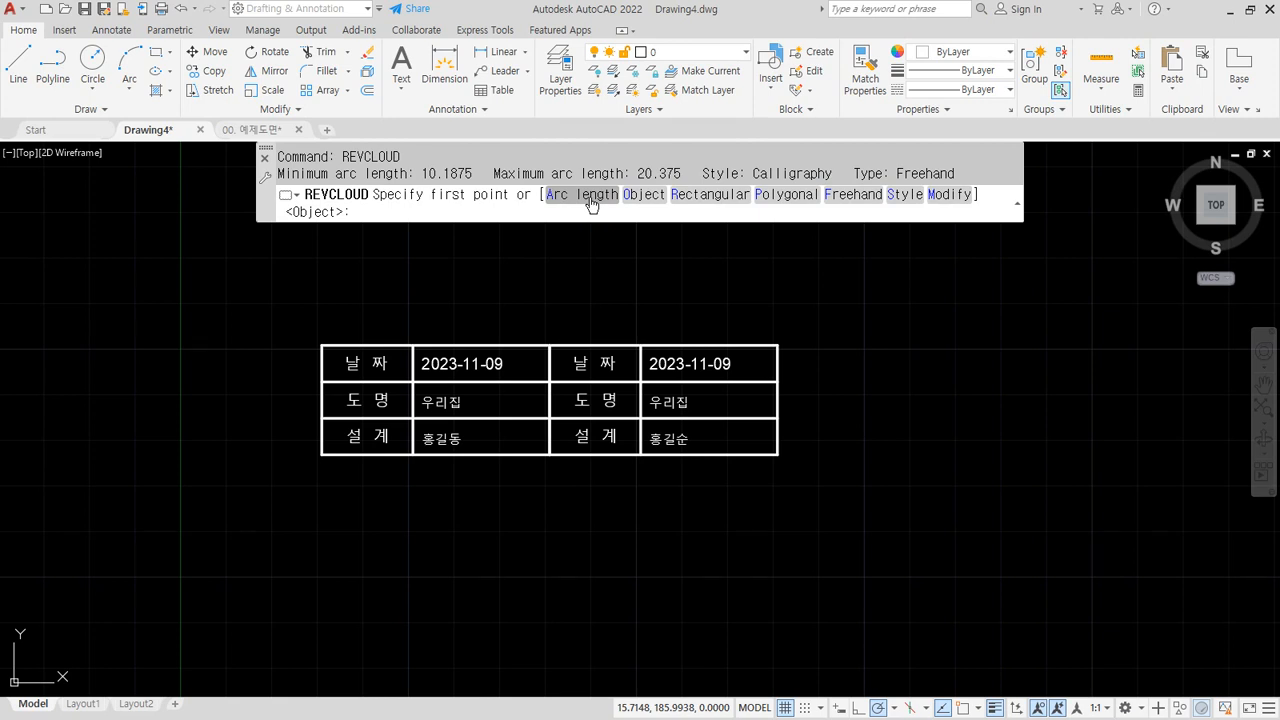
pyautogui.click(592, 196)
pyautogui.click(611, 293)
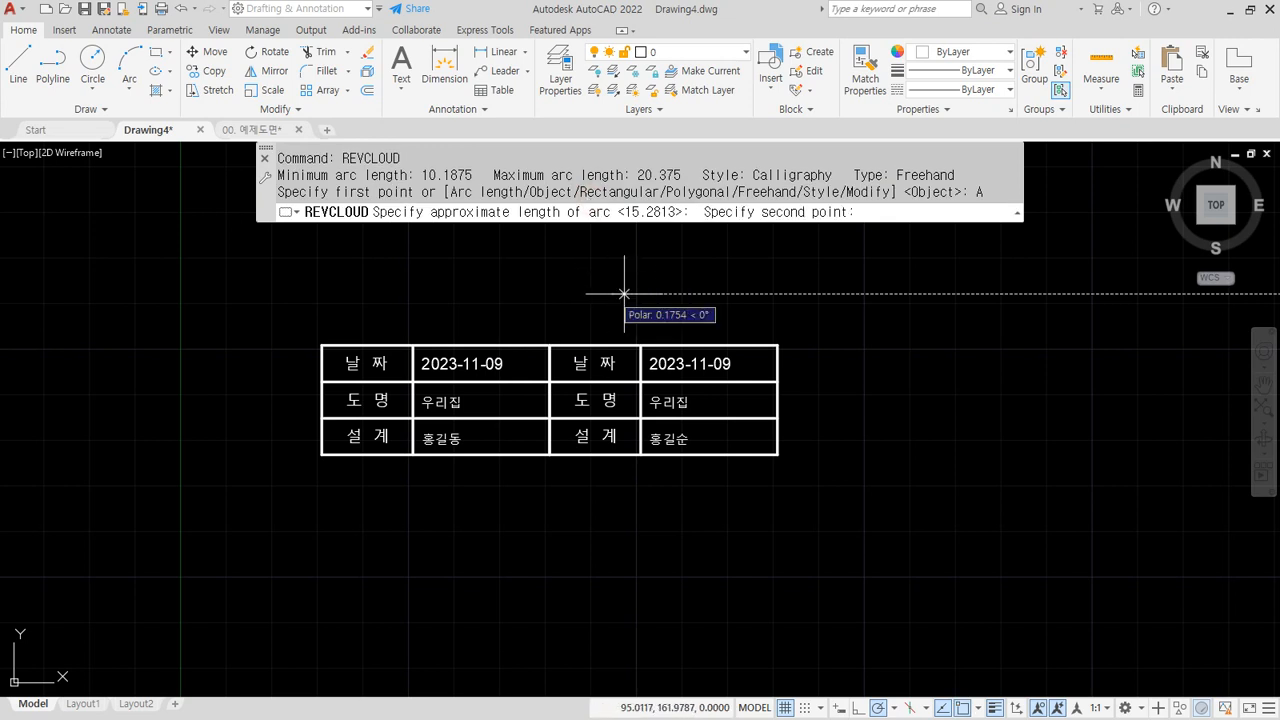
pyautogui.click(685, 293)
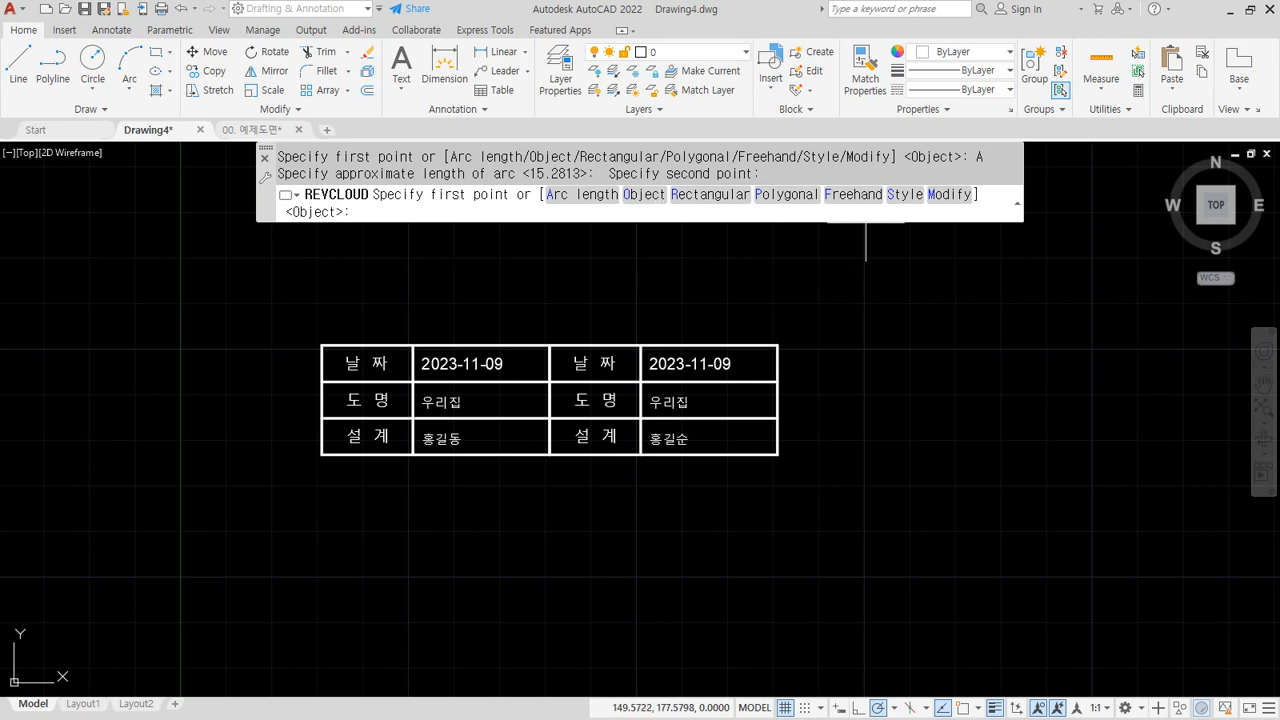
# Step: Draw a closed Freehand revision cloud in the empty area just east of the table
pyautogui.moveTo(877, 206)
pyautogui.mouseDown()
pyautogui.moveTo(850, 214)
pyautogui.moveTo(876, 210)
pyautogui.mouseUp()
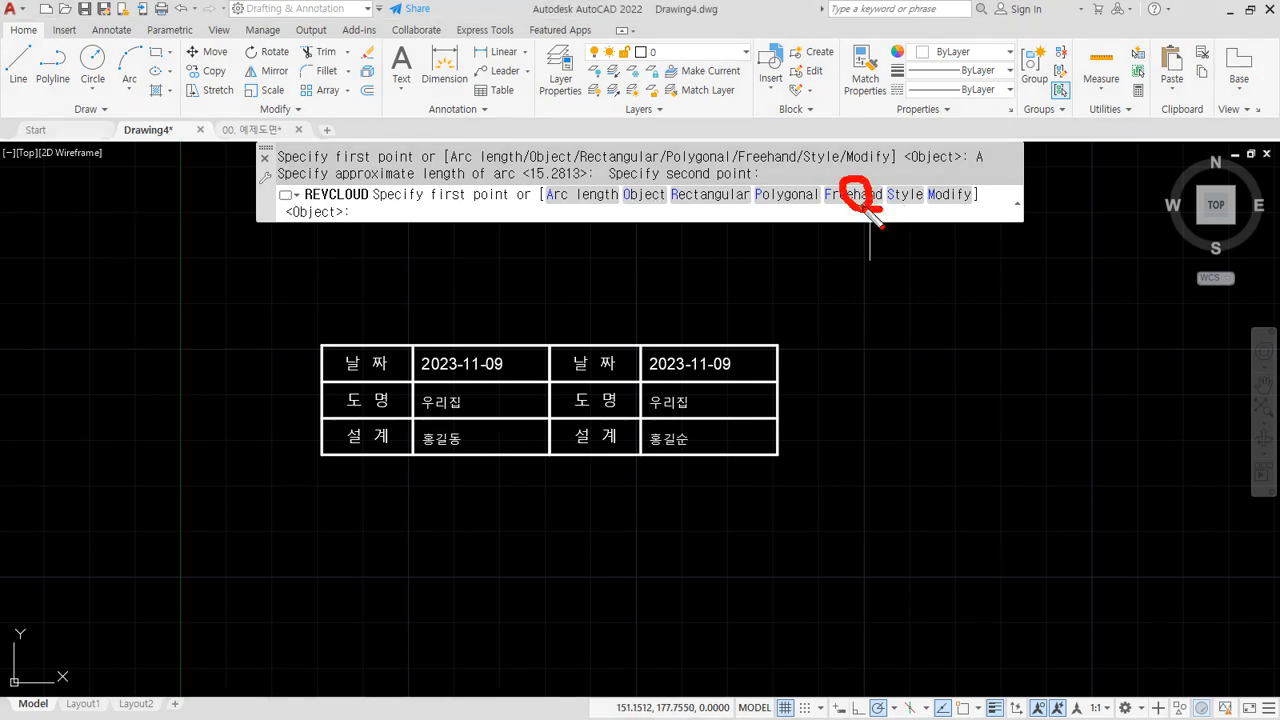
pyautogui.moveTo(784, 206)
pyautogui.mouseDown()
pyautogui.moveTo(771, 179)
pyautogui.moveTo(788, 206)
pyautogui.mouseUp()
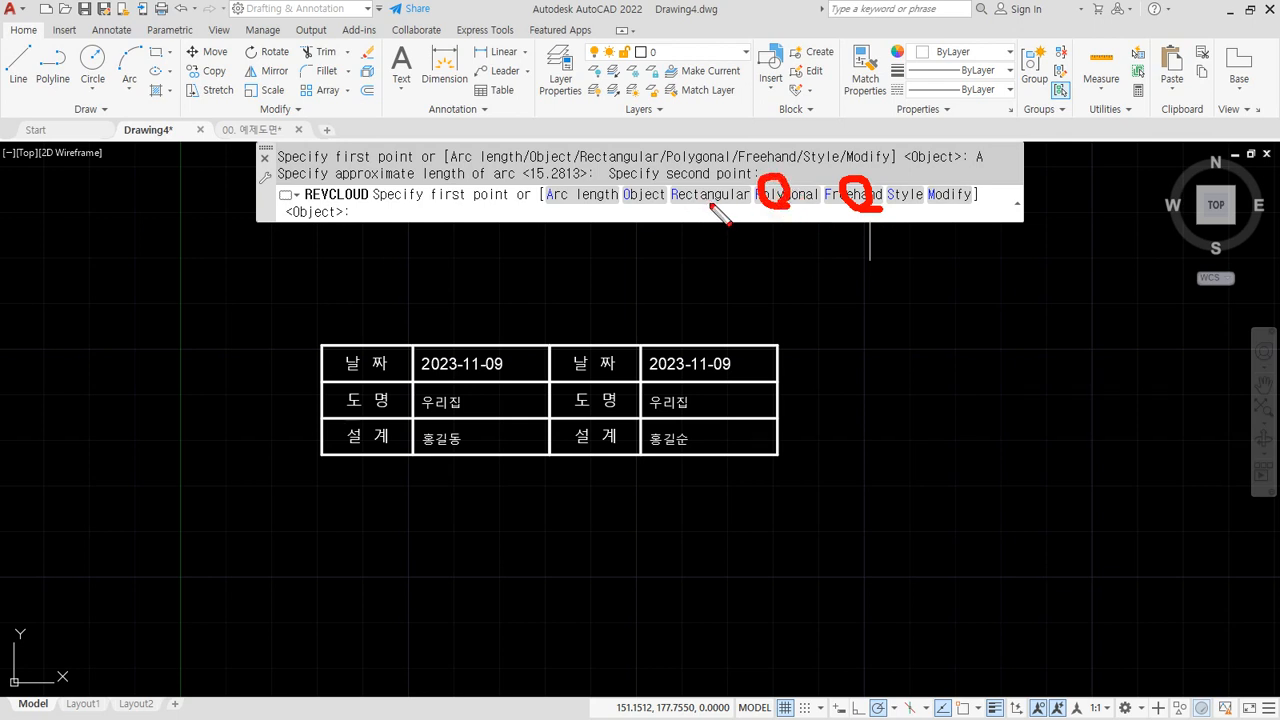
pyautogui.moveTo(711, 207)
pyautogui.mouseDown()
pyautogui.moveTo(709, 182)
pyautogui.moveTo(634, 212)
pyautogui.moveTo(648, 180)
pyautogui.moveTo(712, 150)
pyautogui.moveTo(790, 152)
pyautogui.moveTo(830, 180)
pyautogui.mouseUp()
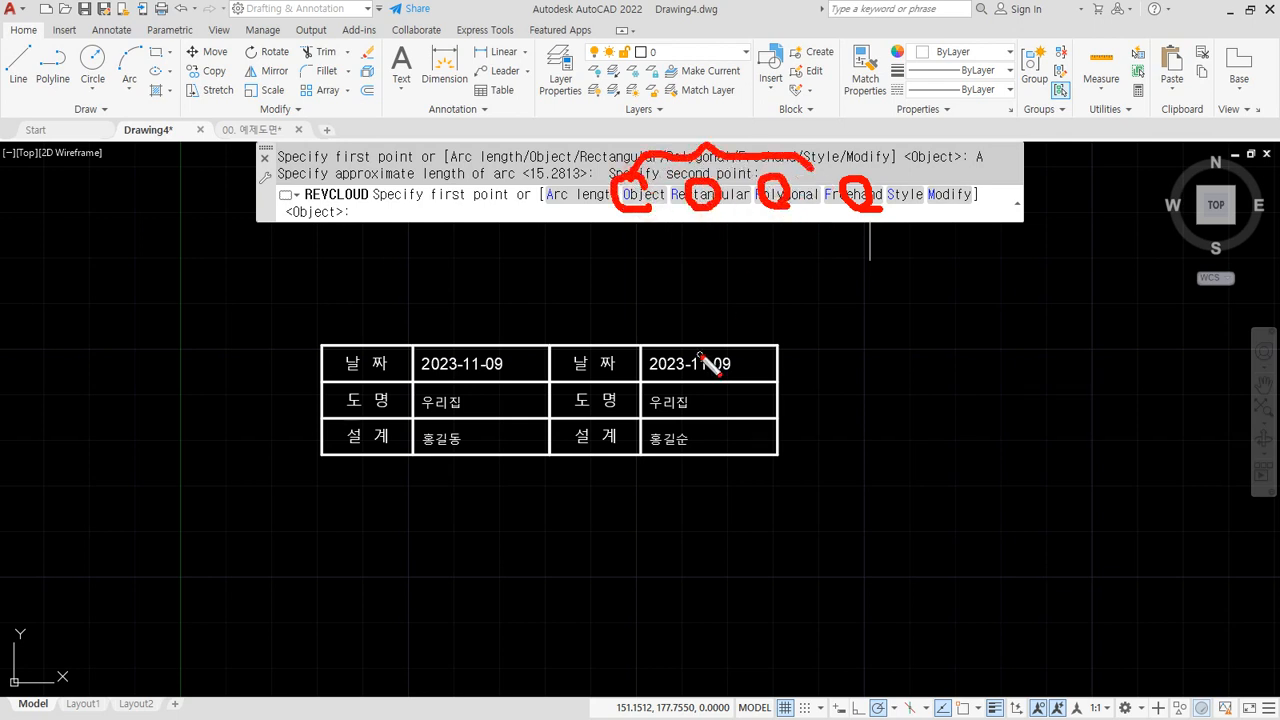
pyautogui.press('Escape')
pyautogui.click(855, 196)
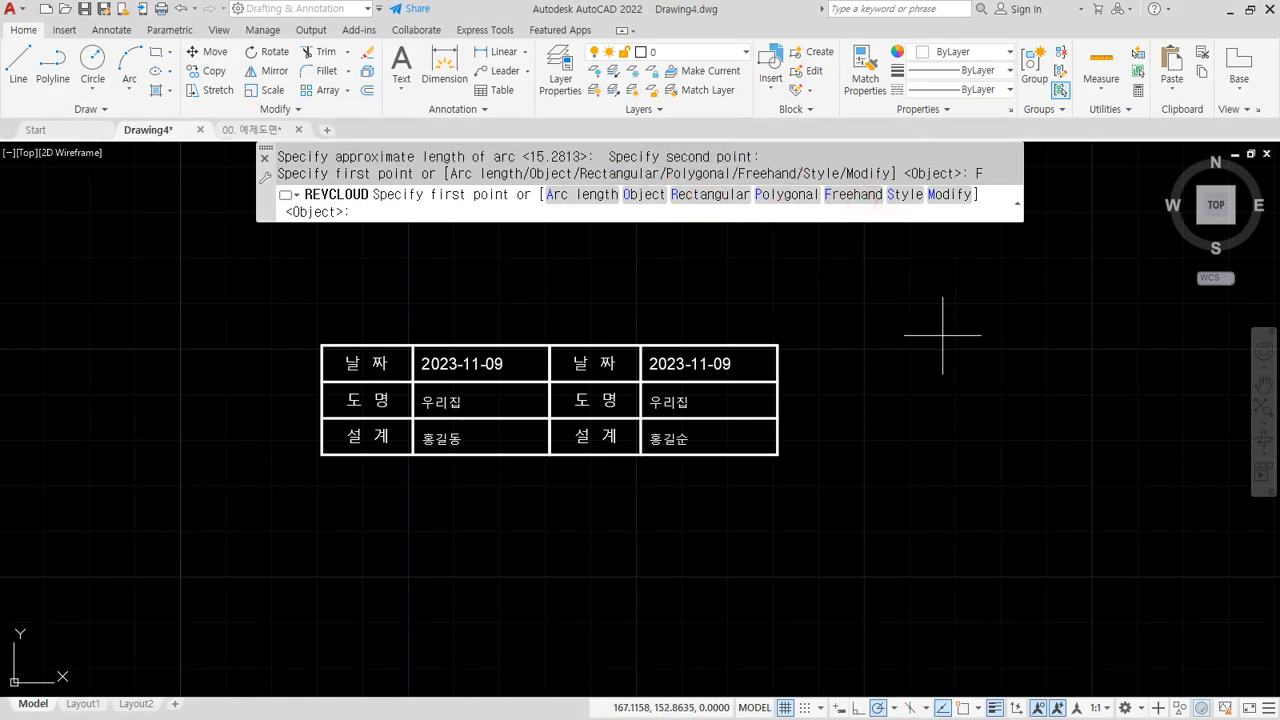
pyautogui.click(980, 343)
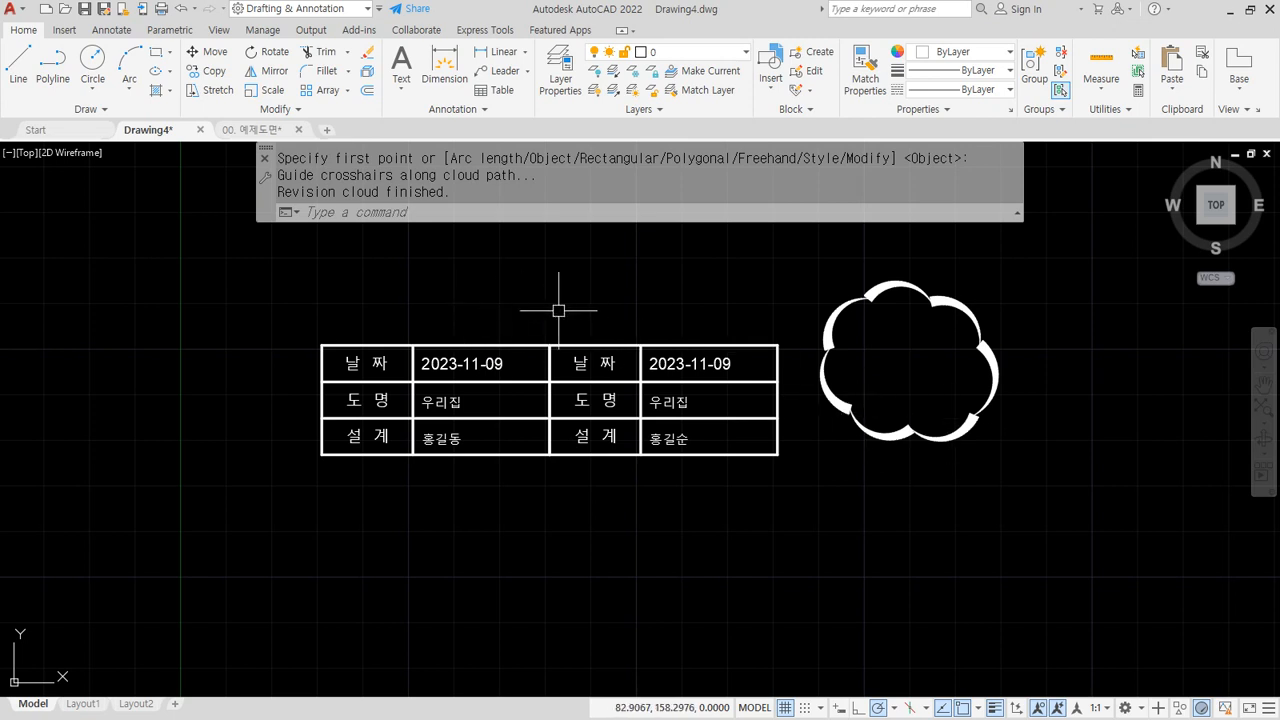
# Step: Draw a seven-point Polygonal revision cloud in the empty space beyond the freehand cloud
pyautogui.write('rev')
pyautogui.press('Return')
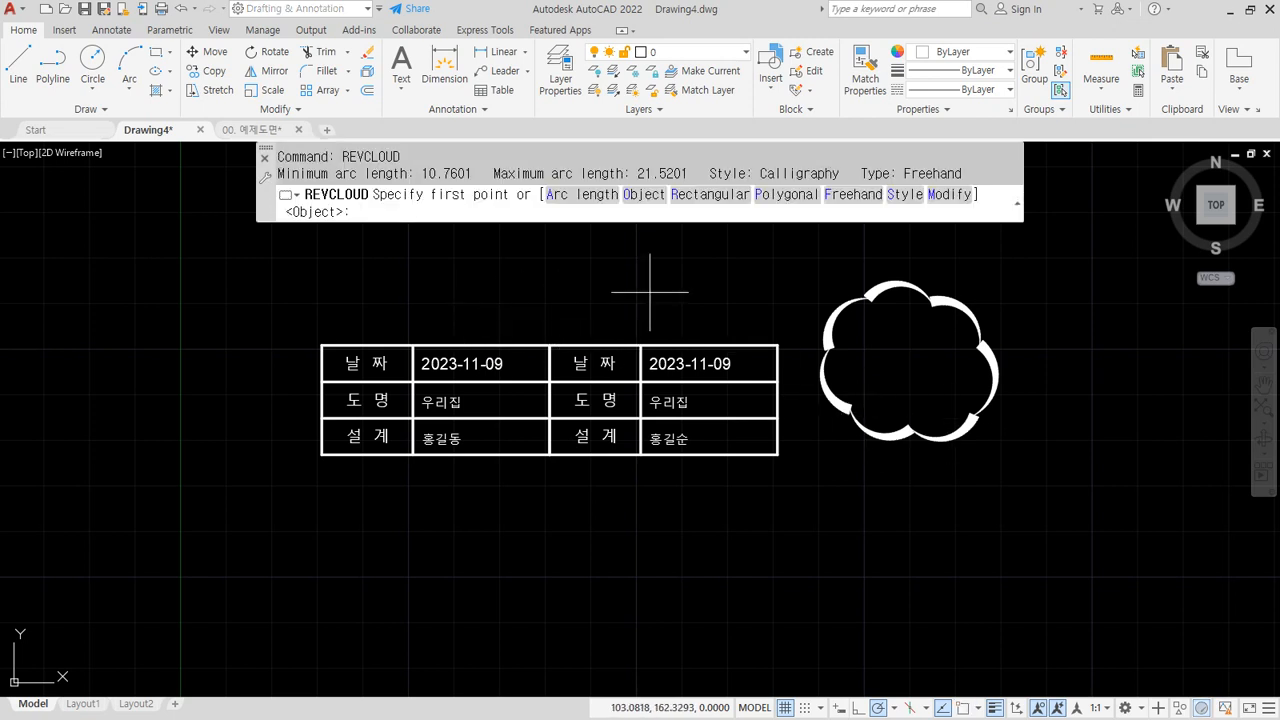
pyautogui.click(796, 201)
pyautogui.moveTo(874, 294); pyautogui.dragTo(626, 312, button='middle')
pyautogui.click(984, 313)
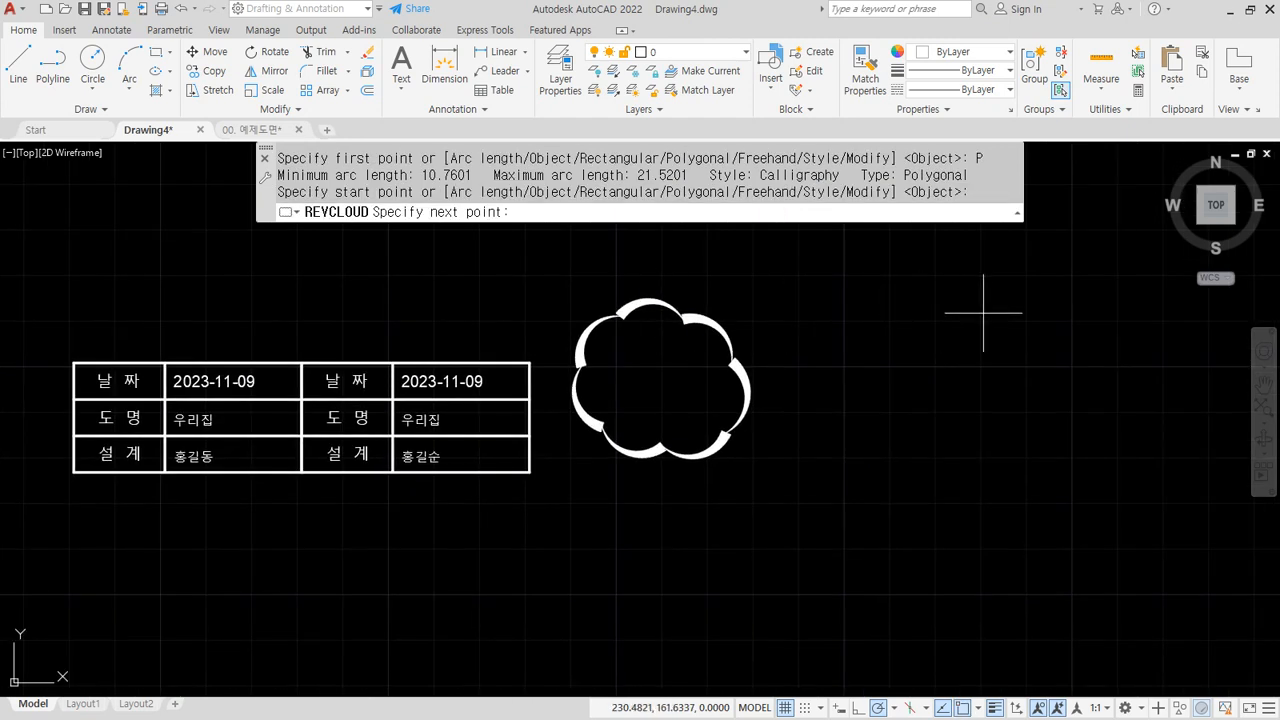
pyautogui.click(907, 272)
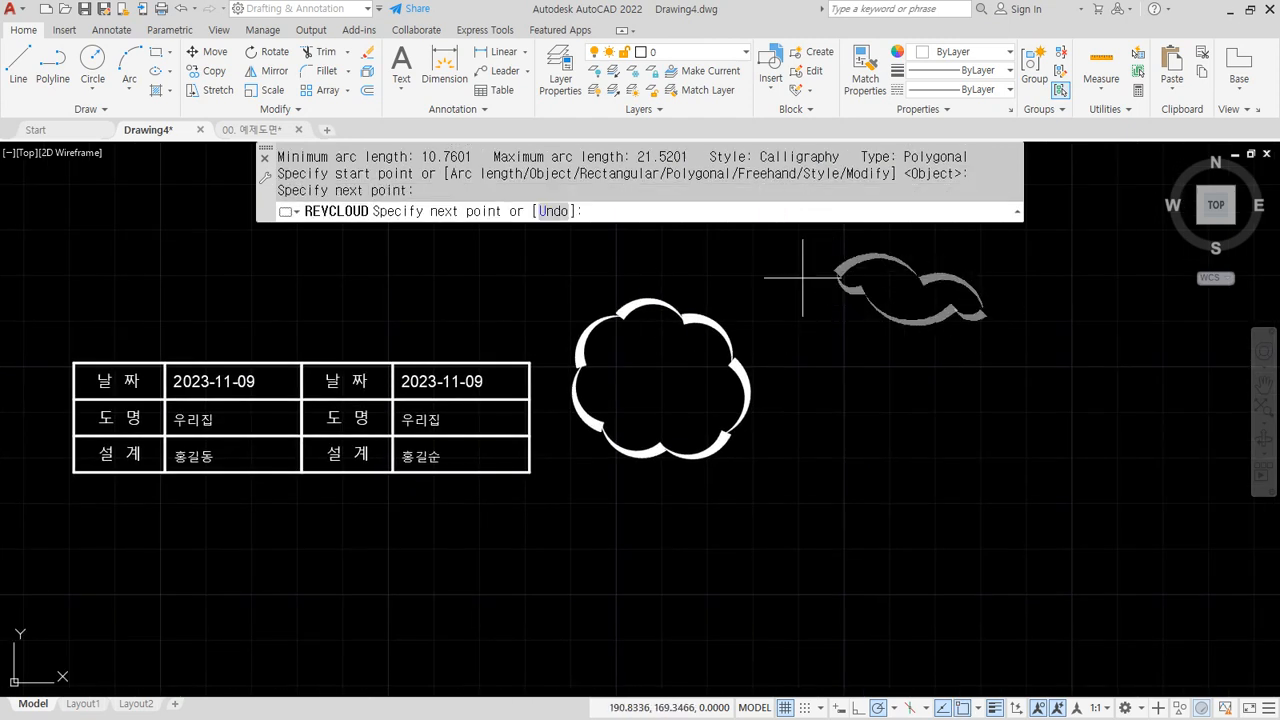
pyautogui.click(802, 278)
pyautogui.click(790, 389)
pyautogui.click(840, 526)
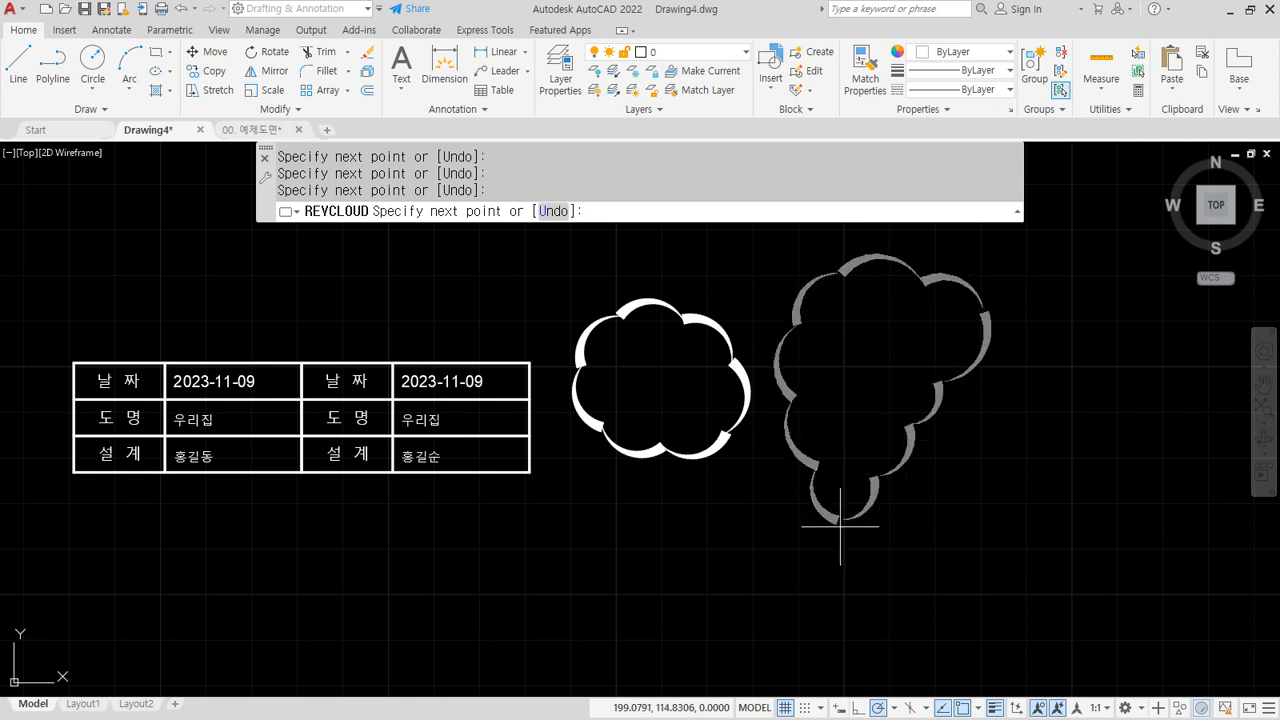
pyautogui.click(1028, 516)
pyautogui.click(1086, 403)
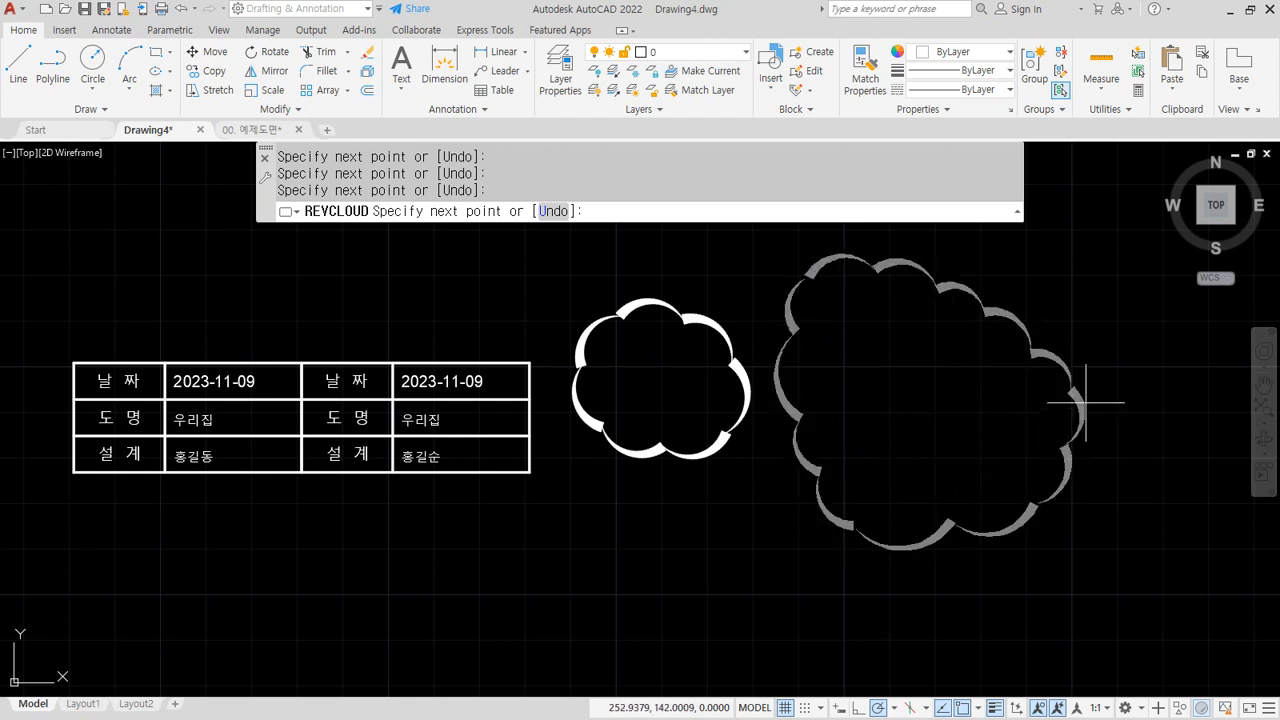
pyautogui.press('Return')
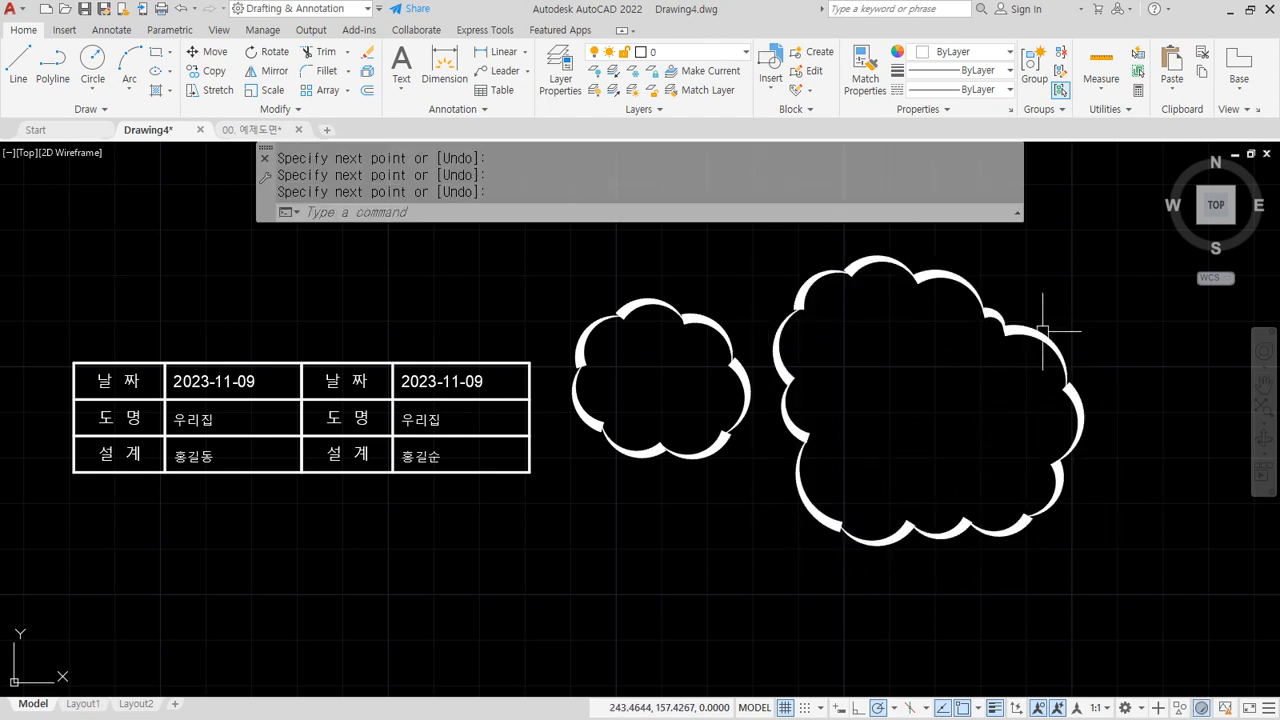
pyautogui.moveTo(1000, 294)
pyautogui.mouseDown()
pyautogui.moveTo(886, 266)
pyautogui.moveTo(806, 530)
pyautogui.moveTo(1078, 420)
pyautogui.moveTo(998, 312)
pyautogui.mouseUp()
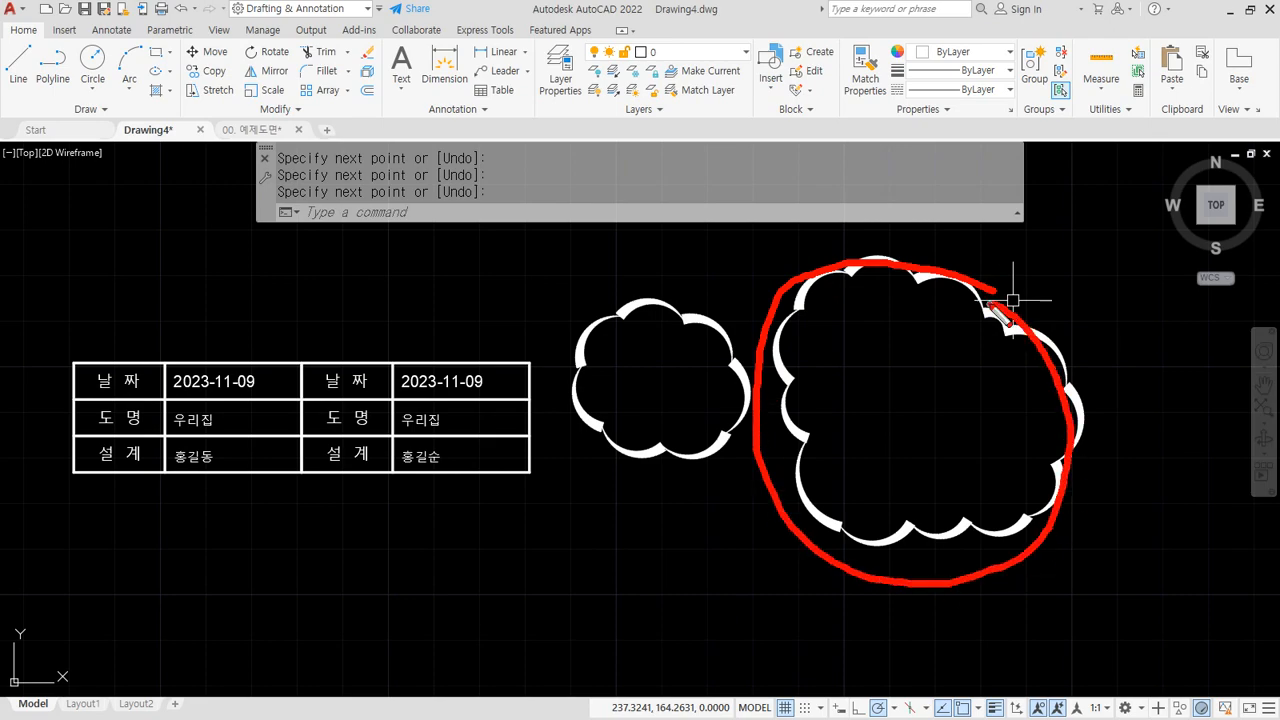
# Step: Switch to 00. 예제도면.dwg and bring the roof window detail beside the brick elevation into view
pyautogui.click(262, 129)
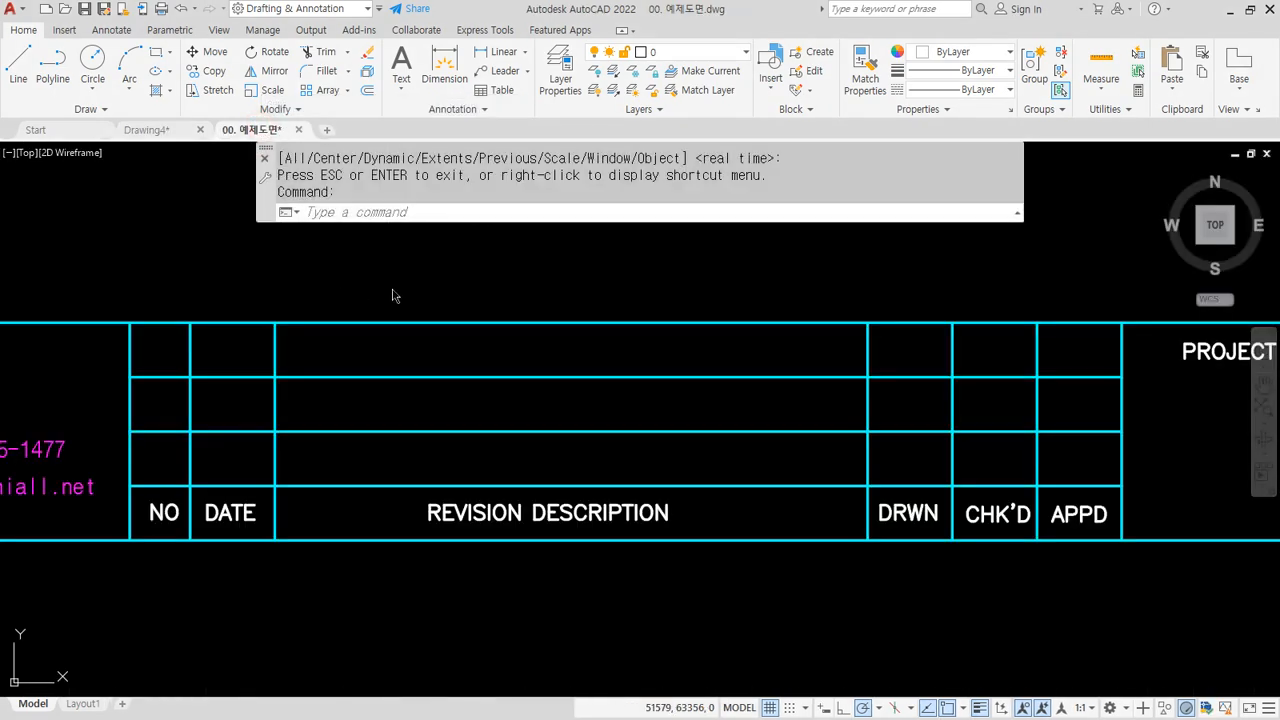
pyautogui.scroll(-4, 392, 295)
pyautogui.moveTo(632, 250)
pyautogui.mouseDown(button='middle')
pyautogui.moveTo(626, 463)
pyautogui.moveTo(589, 536)
pyautogui.mouseUp(button='middle')
pyautogui.scroll(2, 773, 332)
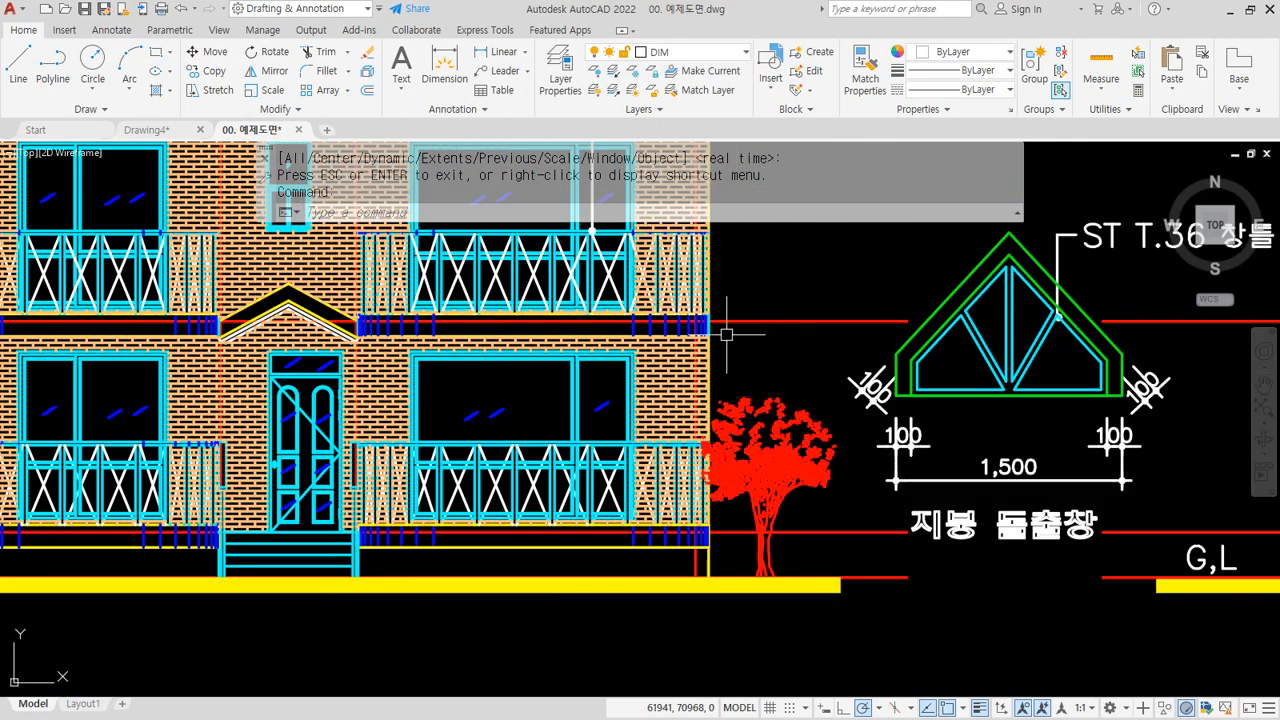
pyautogui.moveTo(801, 288)
pyautogui.mouseDown(button='middle')
pyautogui.moveTo(388, 299)
pyautogui.moveTo(531, 340)
pyautogui.mouseUp(button='middle')
pyautogui.moveTo(448, 315); pyautogui.dragTo(580, 337, button='middle')
pyautogui.write('re')
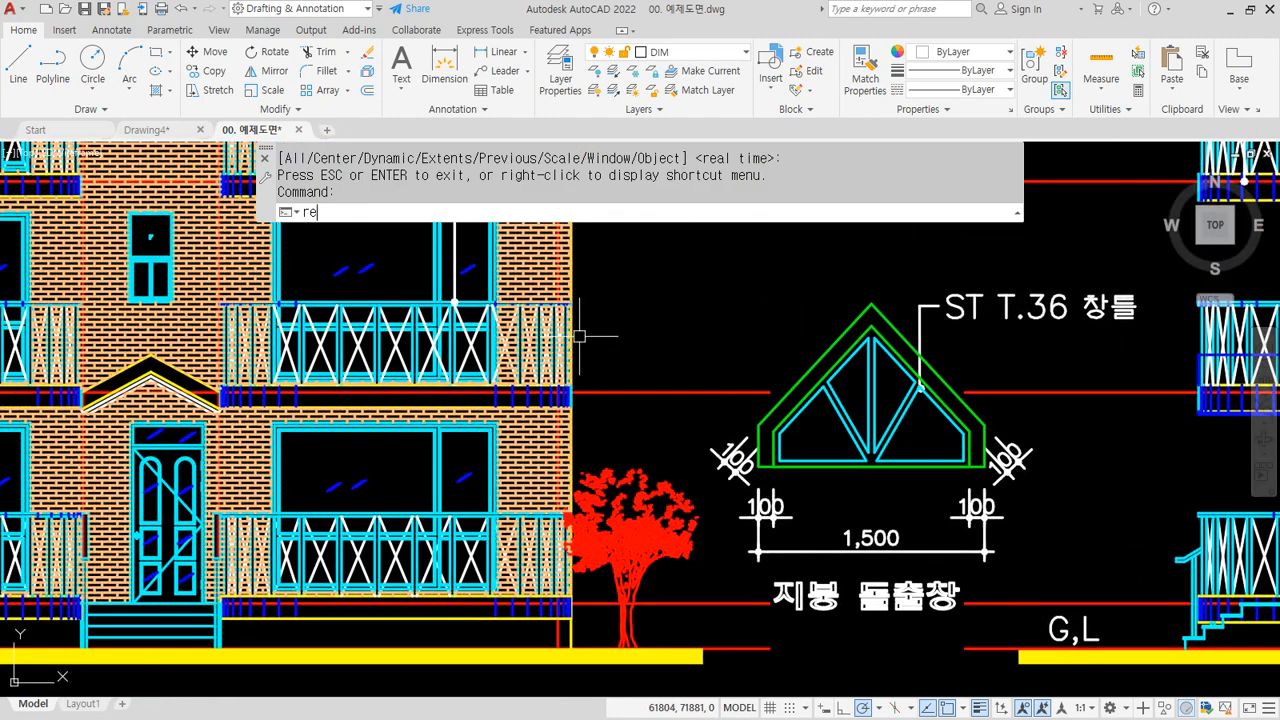
pyautogui.write('fd')
pyautogui.press('Escape')
pyautogui.press('Escape')
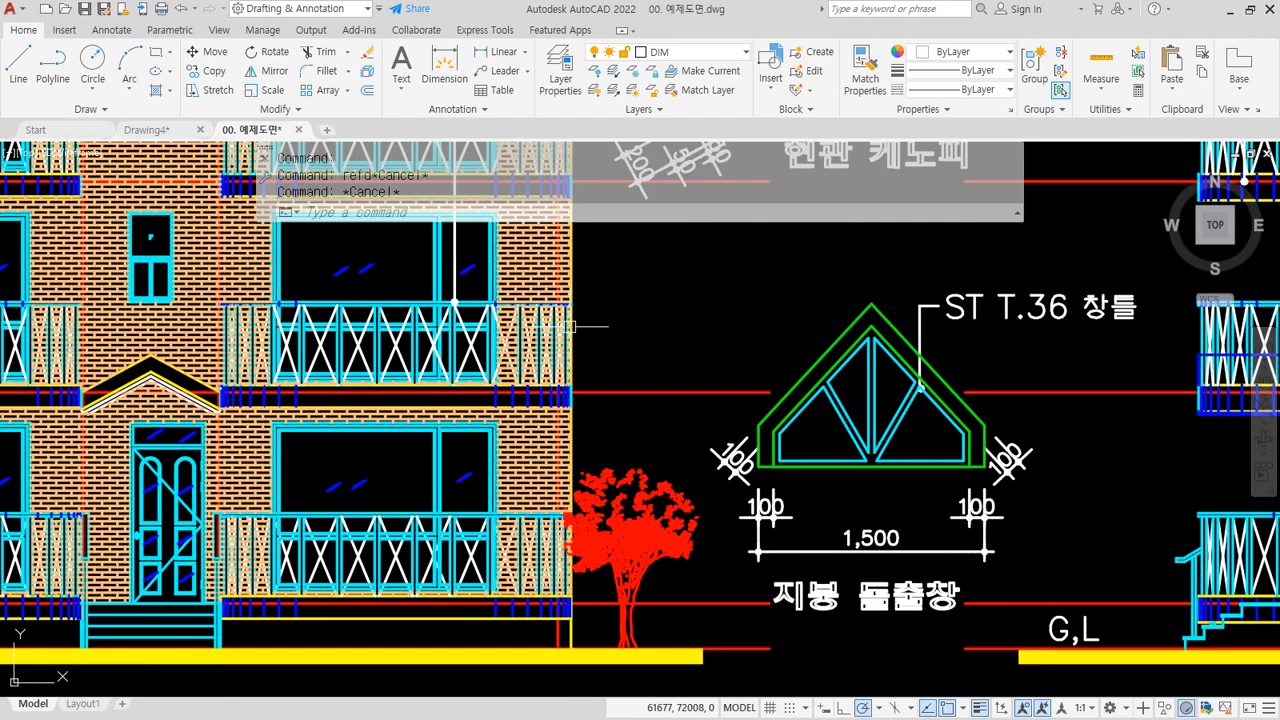
# Step: Start a revision cloud and define its arc length with two points in the gap between the brick elevation and the roof window detail
pyautogui.write('revc')
pyautogui.press('Return')
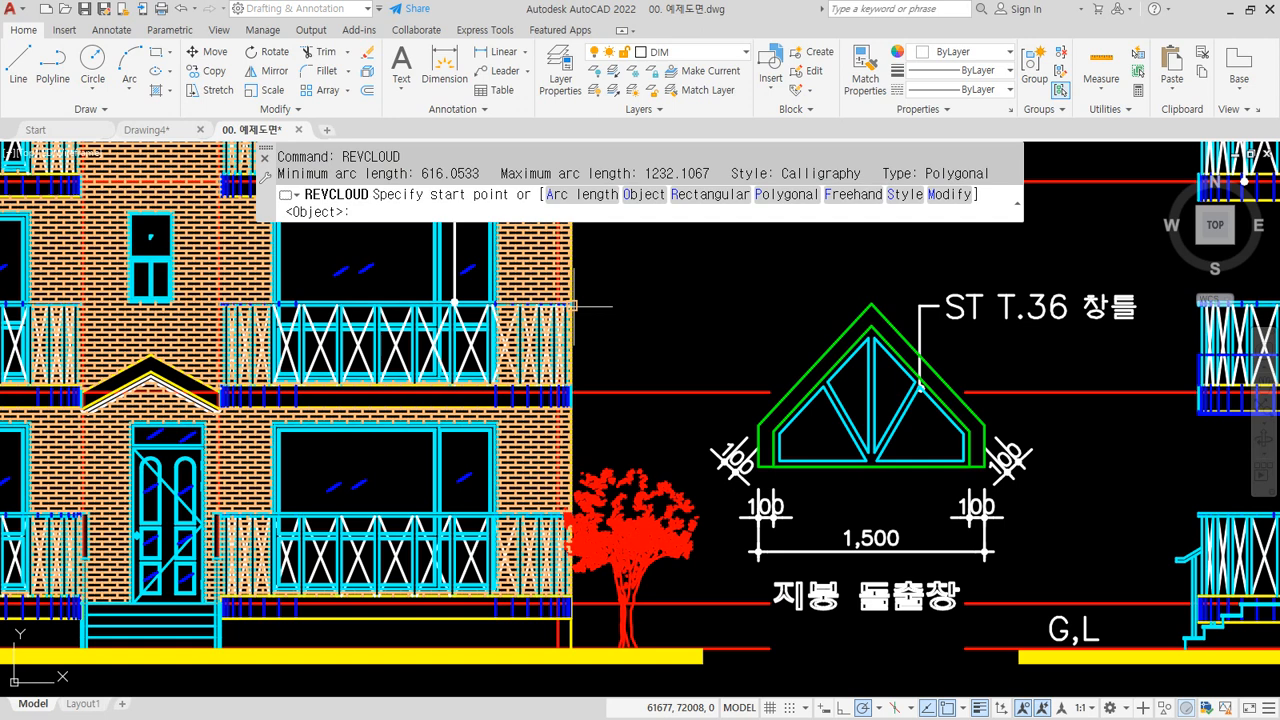
pyautogui.click(580, 197)
pyautogui.click(735, 302)
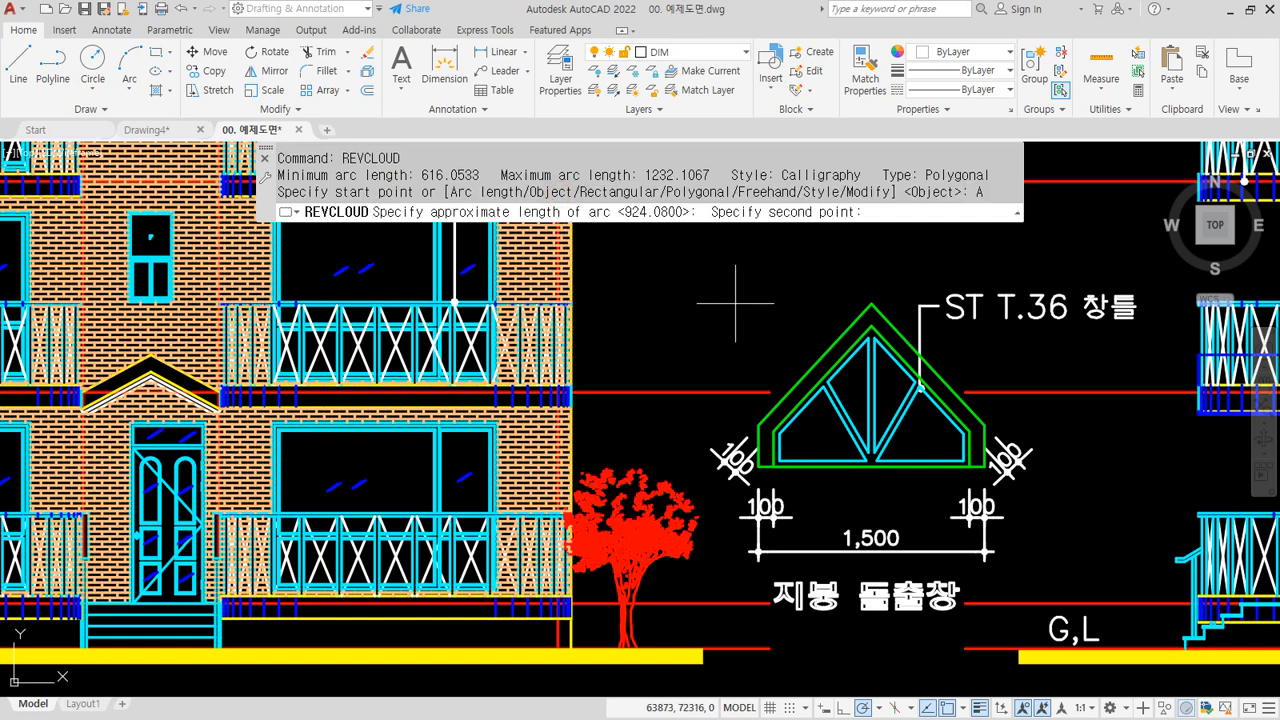
pyautogui.click(642, 268)
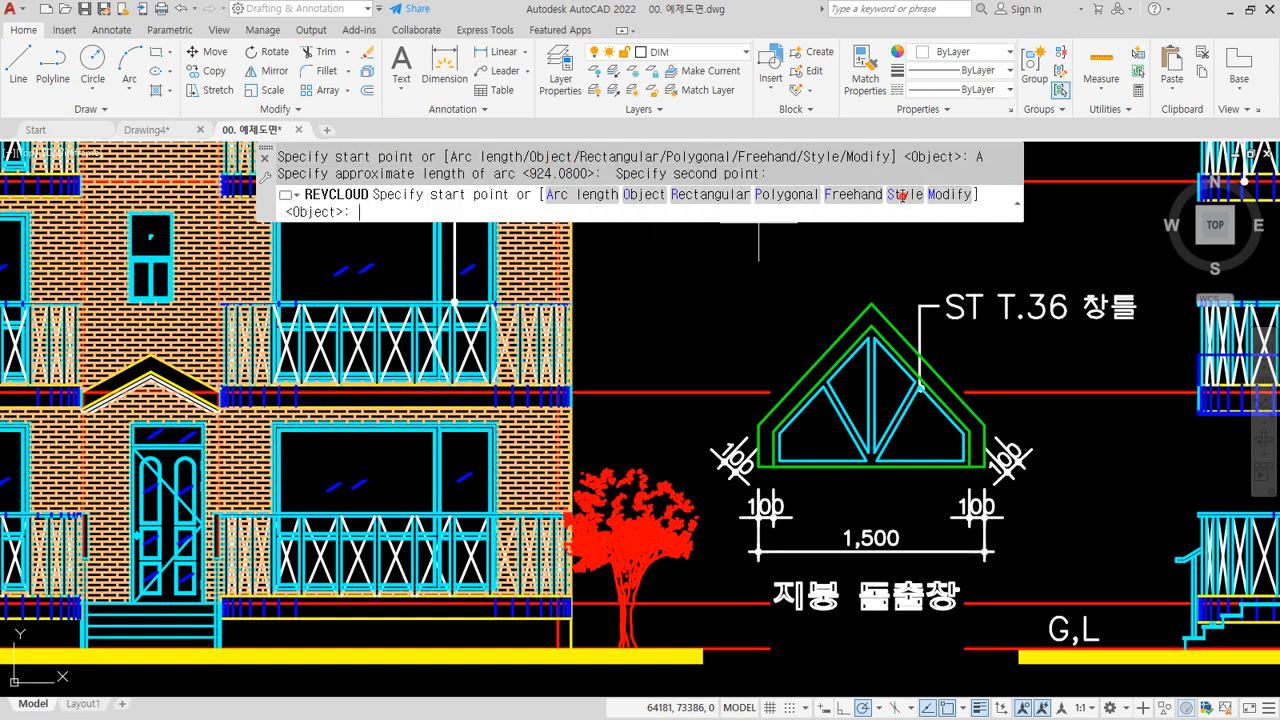
# Step: Draw a closed Freehand revision cloud around the balcony and wall edge at the east end of the brick elevation
pyautogui.click(852, 194)
pyautogui.click(606, 304)
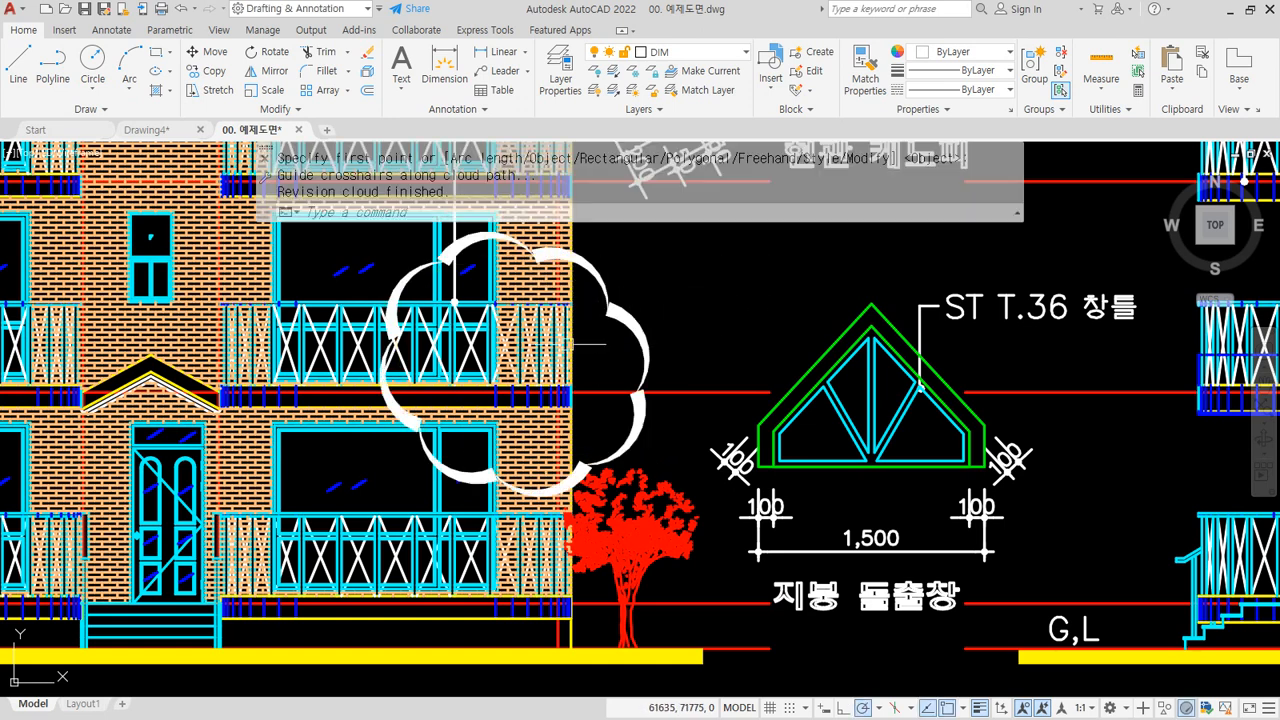
pyautogui.moveTo(565, 275)
pyautogui.mouseDown()
pyautogui.moveTo(388, 415)
pyautogui.moveTo(622, 470)
pyautogui.moveTo(545, 290)
pyautogui.moveTo(520, 274)
pyautogui.mouseUp()
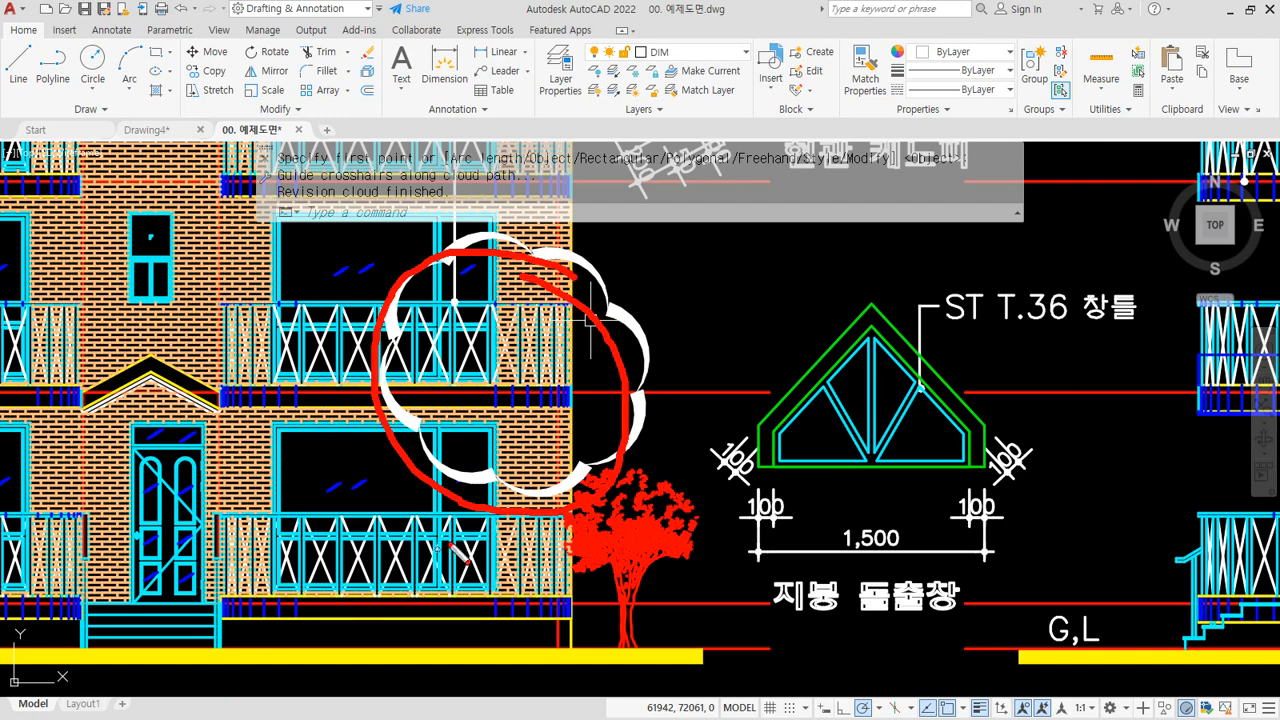
pyautogui.press('Escape')
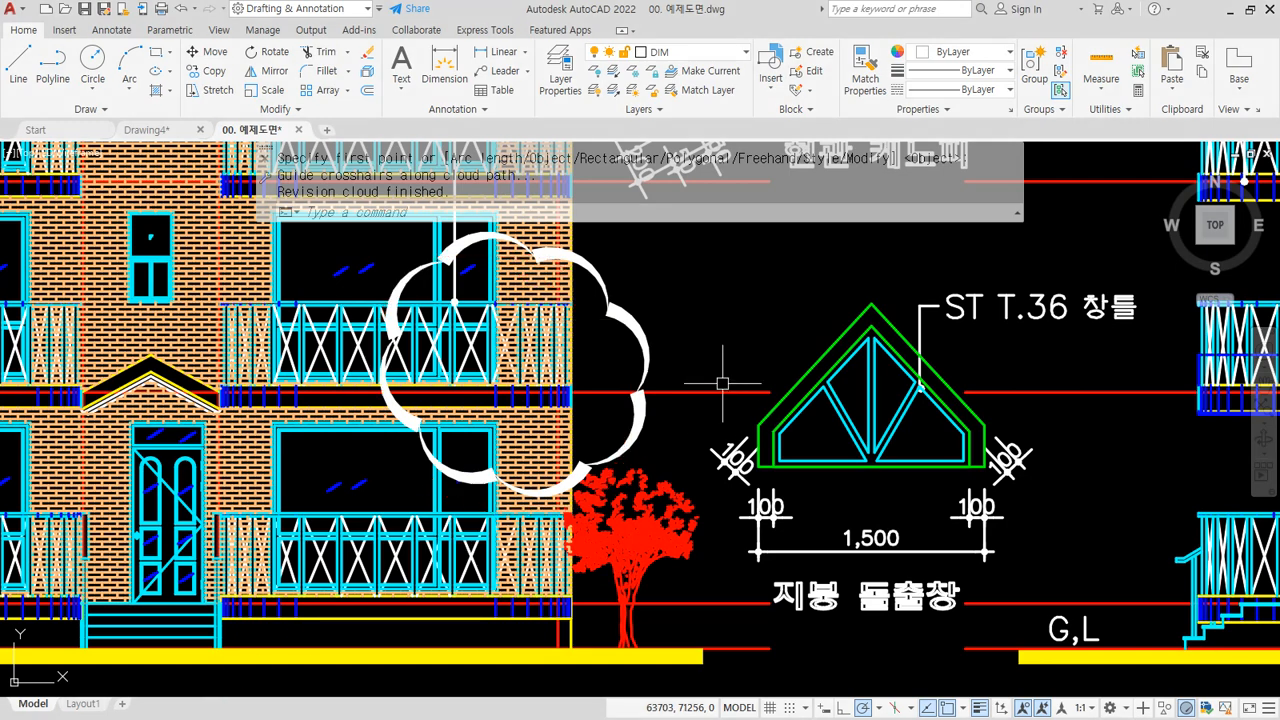
# Step: Switch to Drawing4 and draw a Rectangular revision cloud in the empty space above the table, from its lower-right to upper-left corner
pyautogui.click(167, 134)
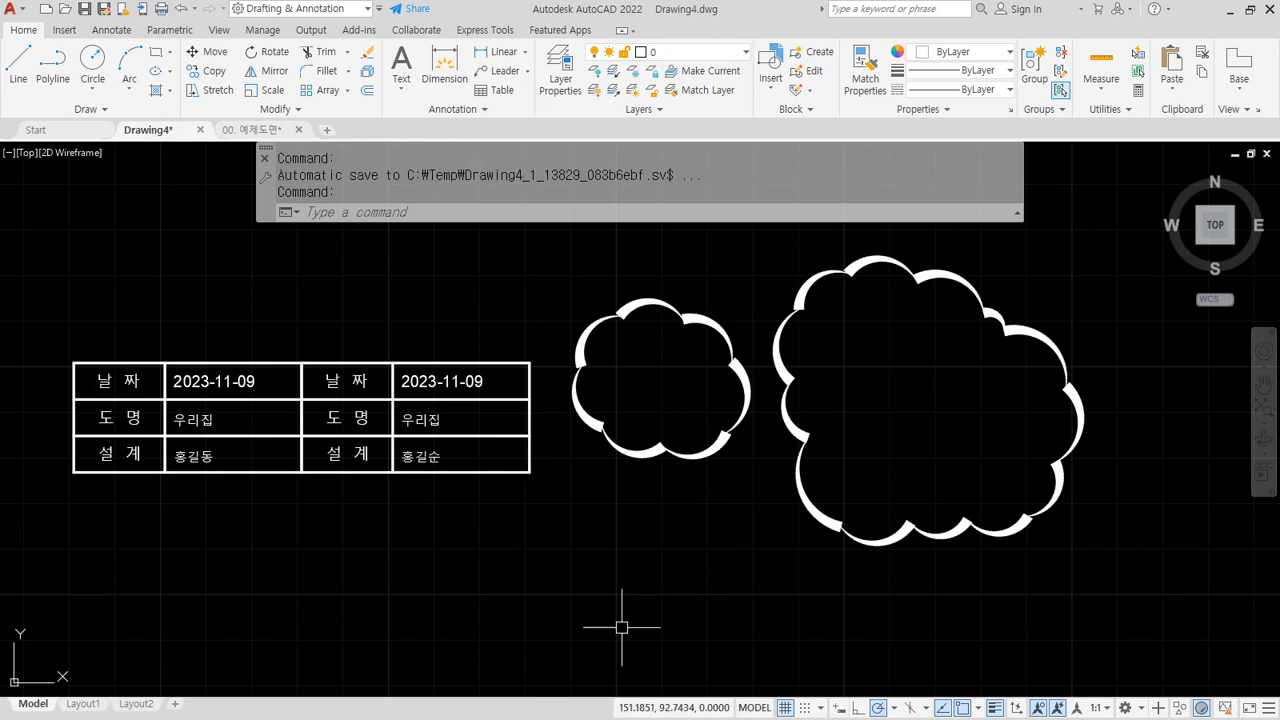
pyautogui.write('re')
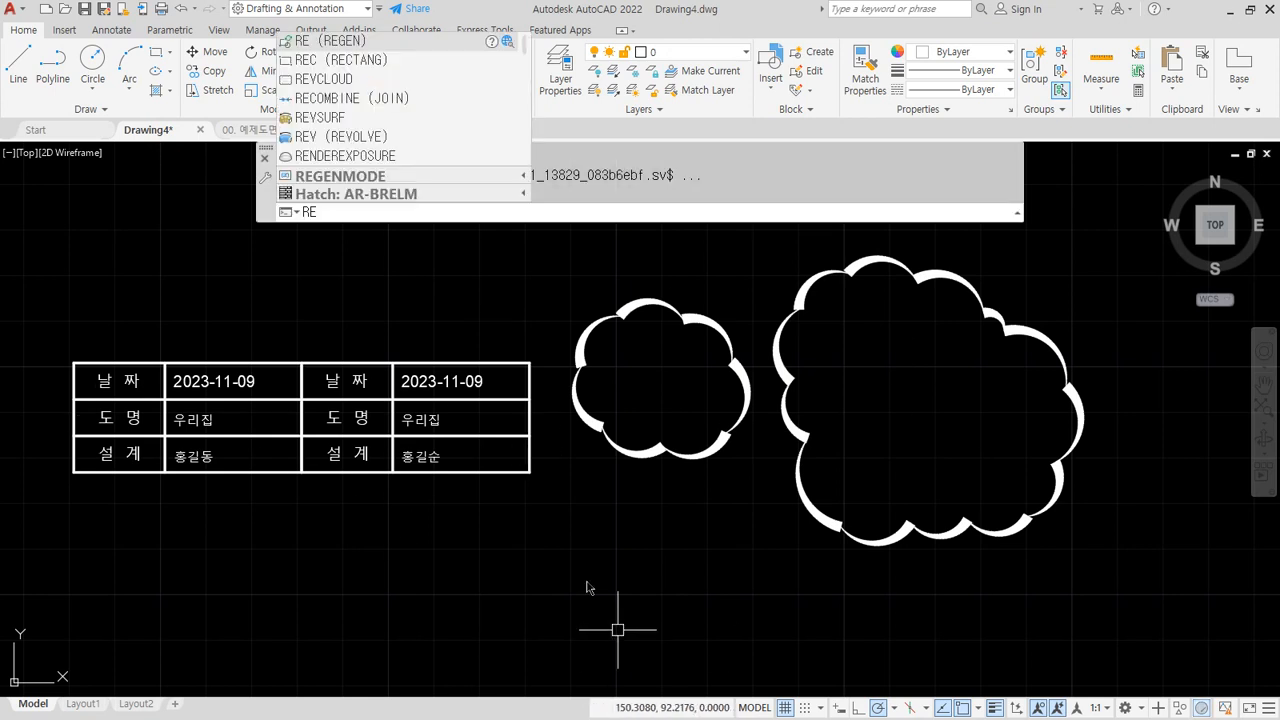
pyautogui.write('vc')
pyautogui.press('Return')
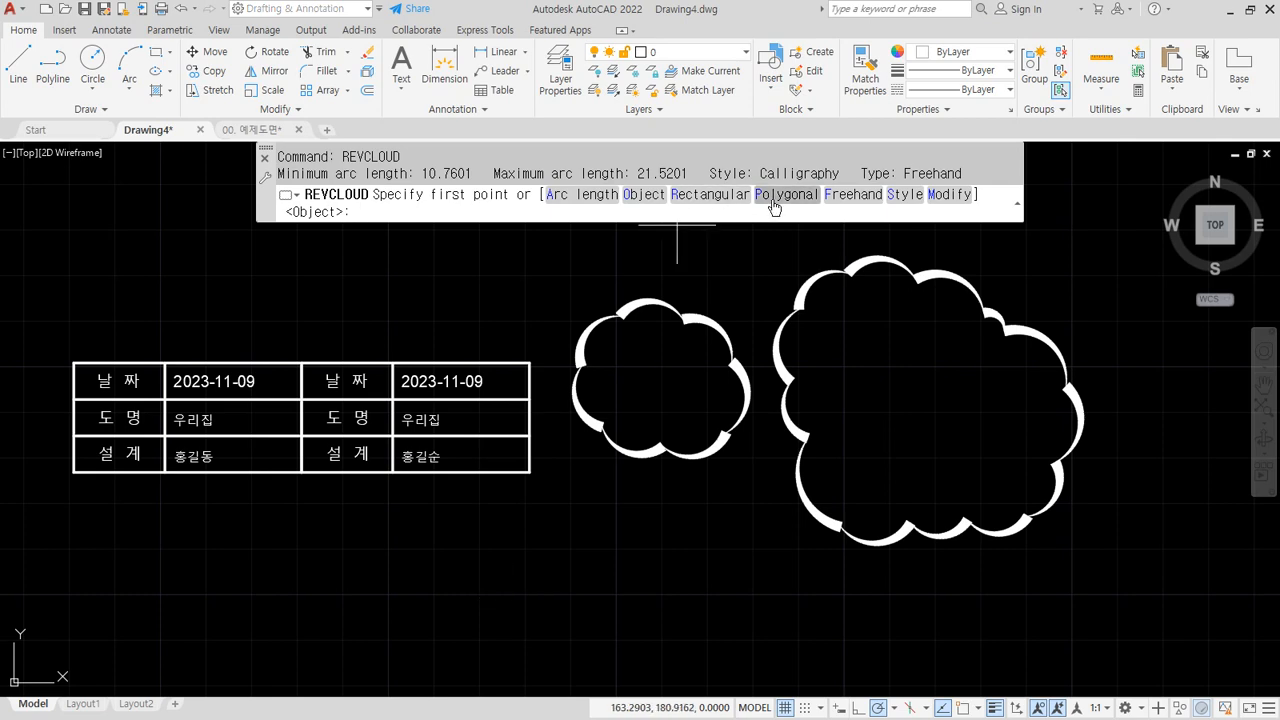
pyautogui.click(700, 197)
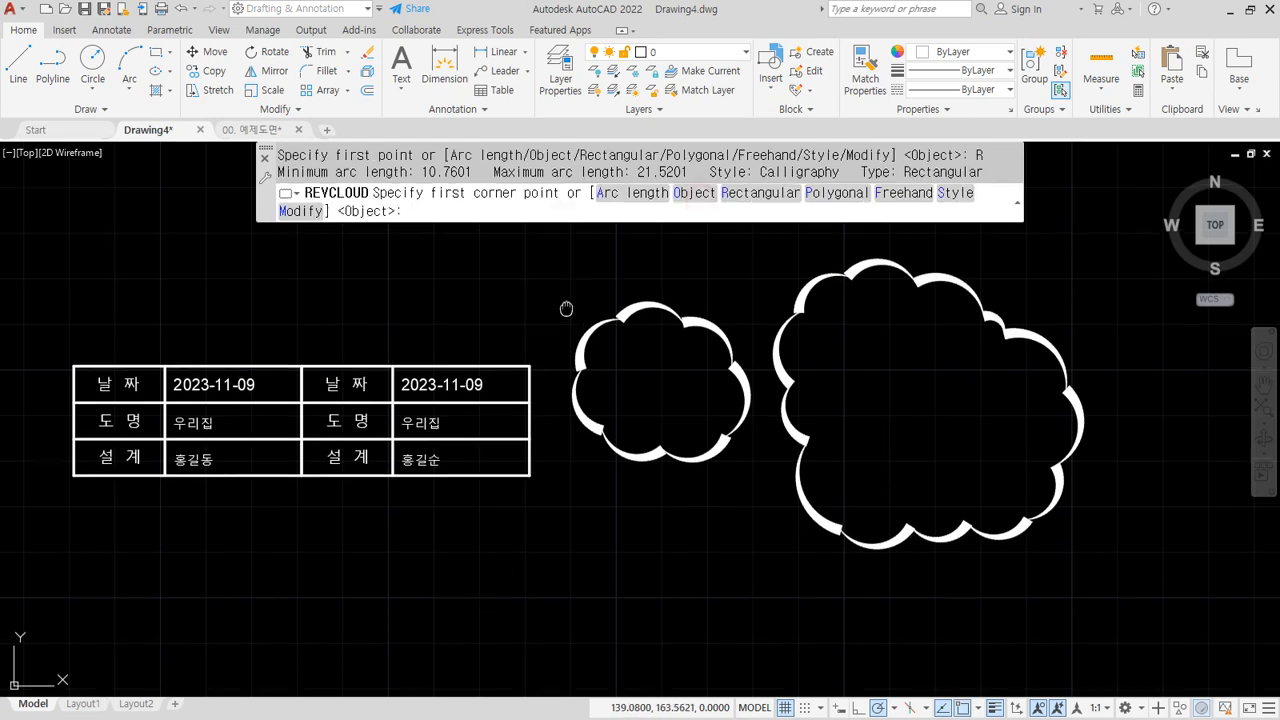
pyautogui.moveTo(566, 306); pyautogui.dragTo(654, 465, button='middle')
pyautogui.click(630, 490)
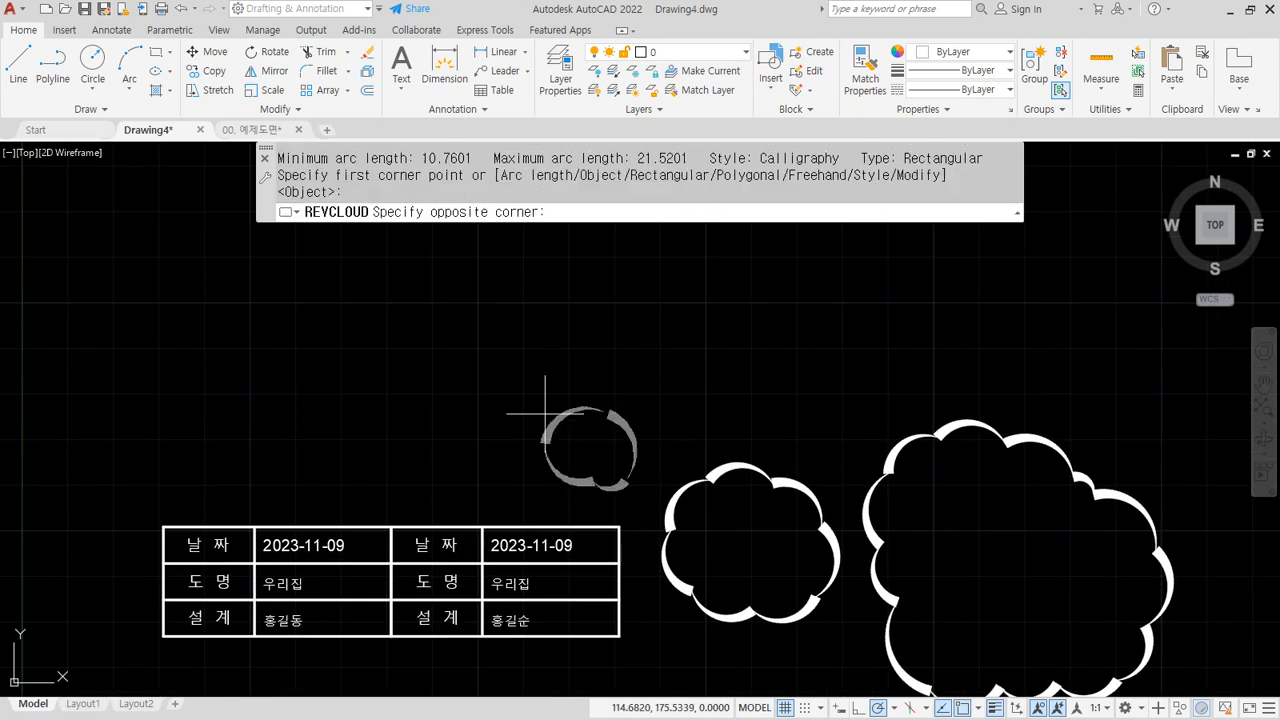
pyautogui.click(414, 310)
pyautogui.moveTo(633, 481)
pyautogui.mouseDown()
pyautogui.moveTo(449, 330)
pyautogui.moveTo(441, 350)
pyautogui.mouseUp()
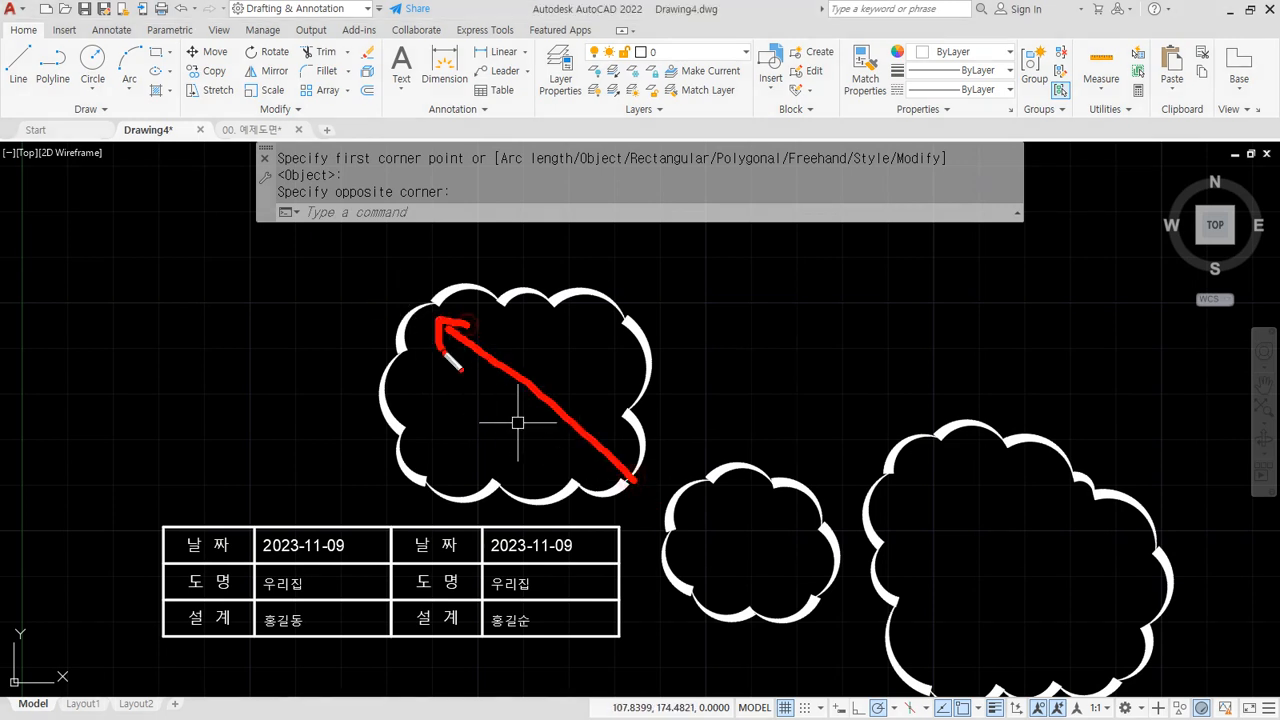
pyautogui.moveTo(426, 462); pyautogui.dragTo(606, 334)
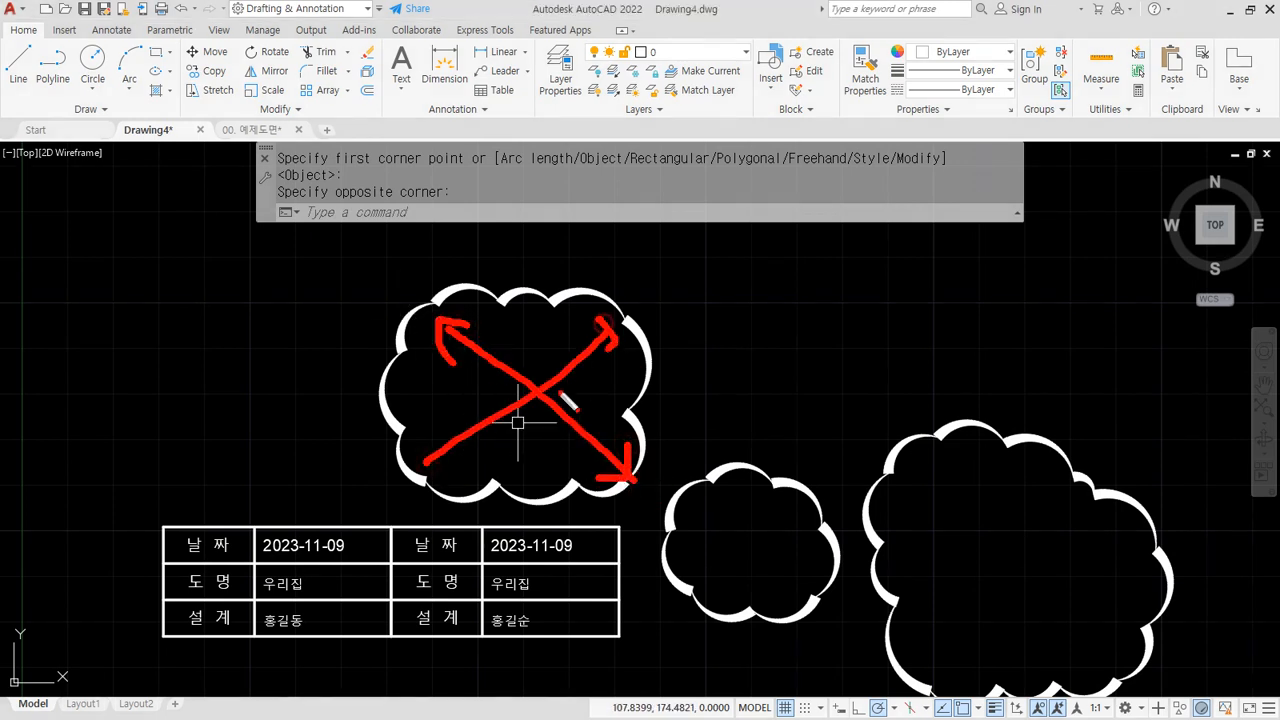
pyautogui.moveTo(440, 418); pyautogui.dragTo(468, 470)
pyautogui.press('Escape')
# Step: Draw a second Rectangular revision cloud west of the first one, from its upper-right to lower-left corner
pyautogui.press('Return')
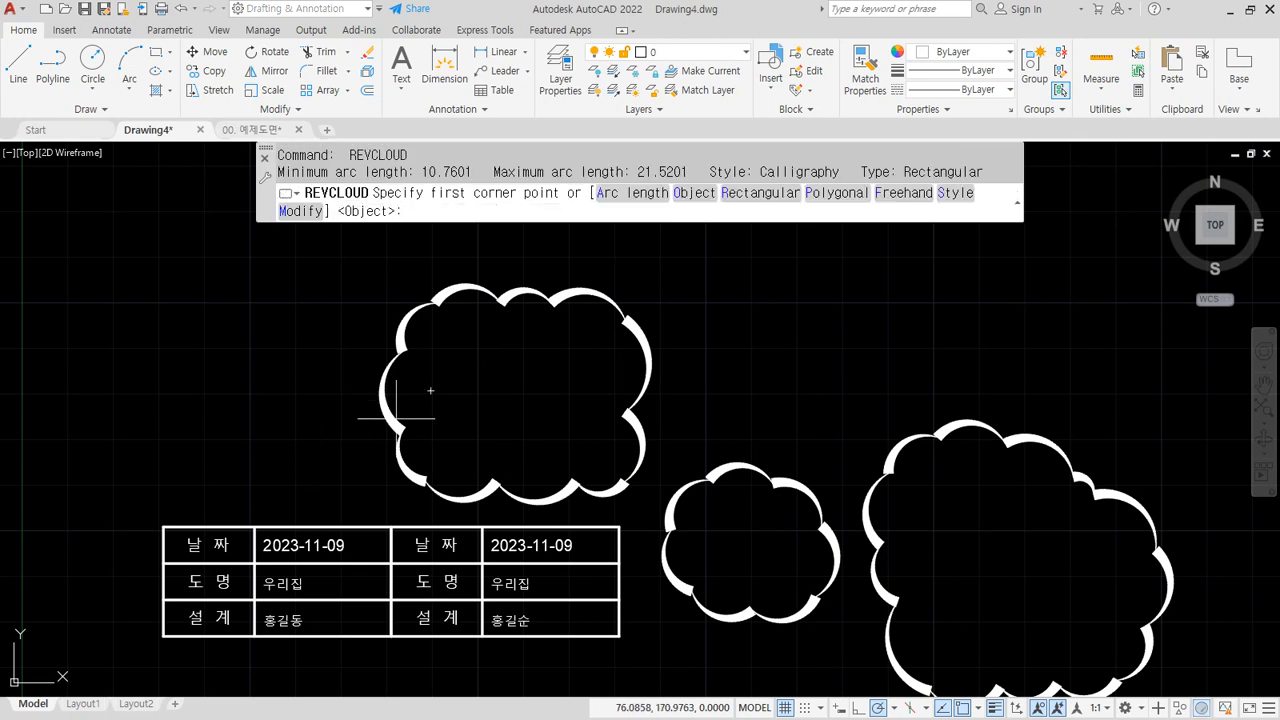
pyautogui.click(760, 192)
pyautogui.click(310, 295)
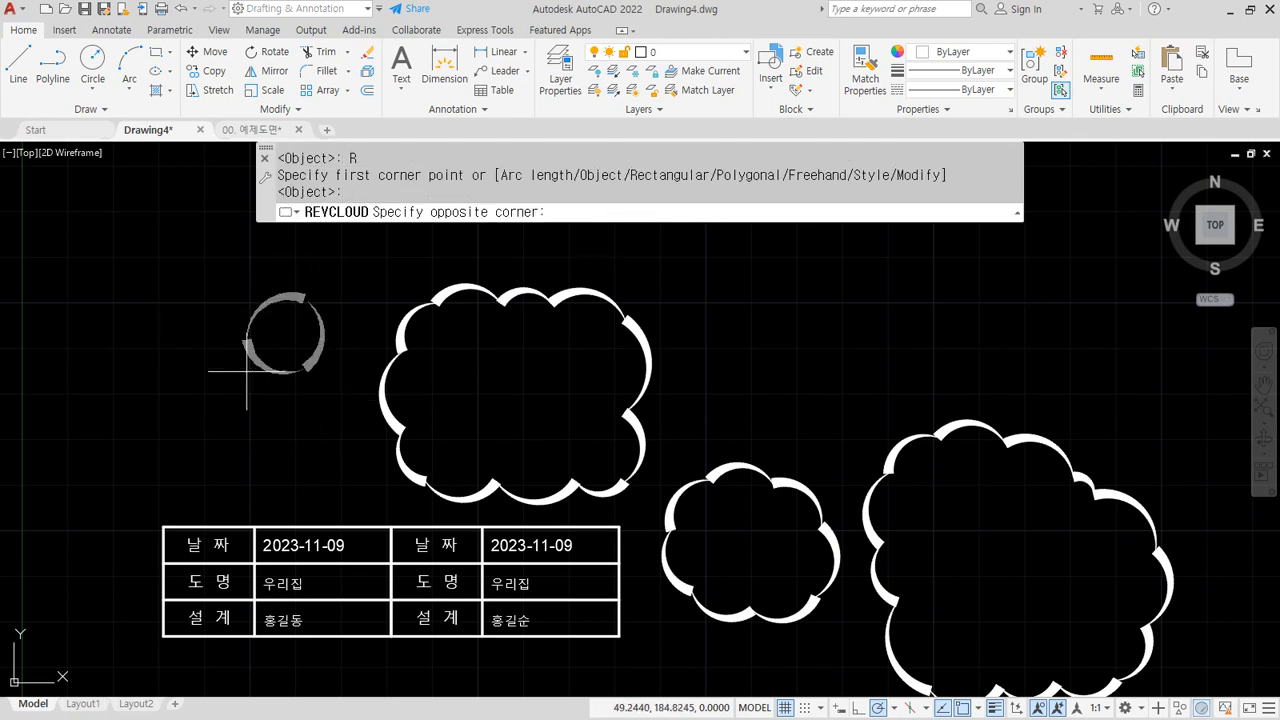
pyautogui.click(110, 485)
# Step: Draw a third Rectangular revision cloud east of the first one, just above the freehand cloud, from upper-left to lower-right corner
pyautogui.press('Return')
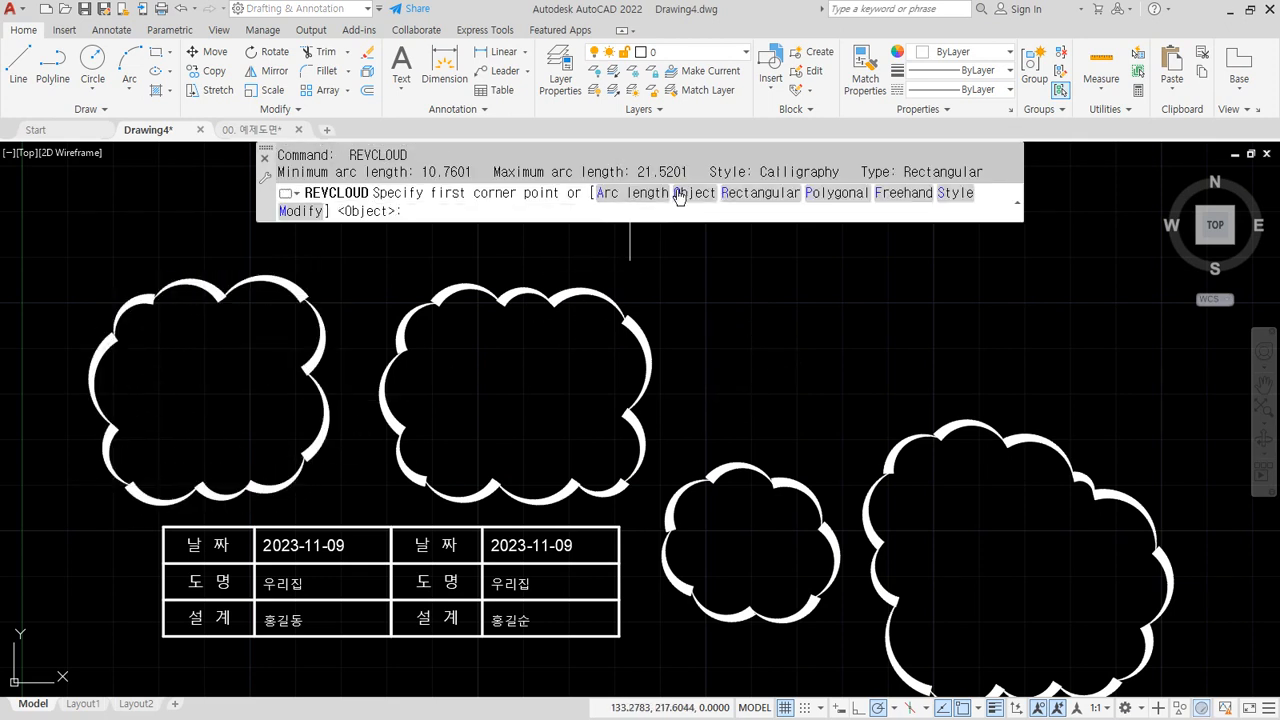
pyautogui.click(760, 192)
pyautogui.click(672, 270)
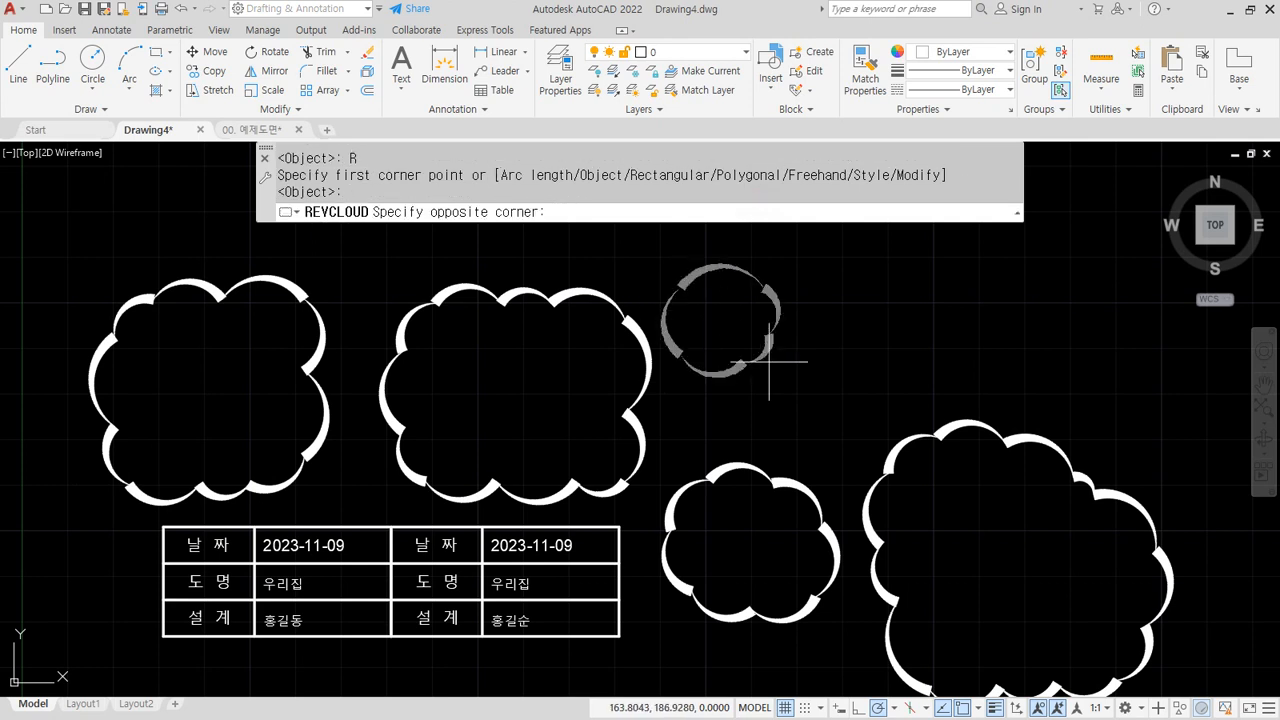
pyautogui.click(855, 450)
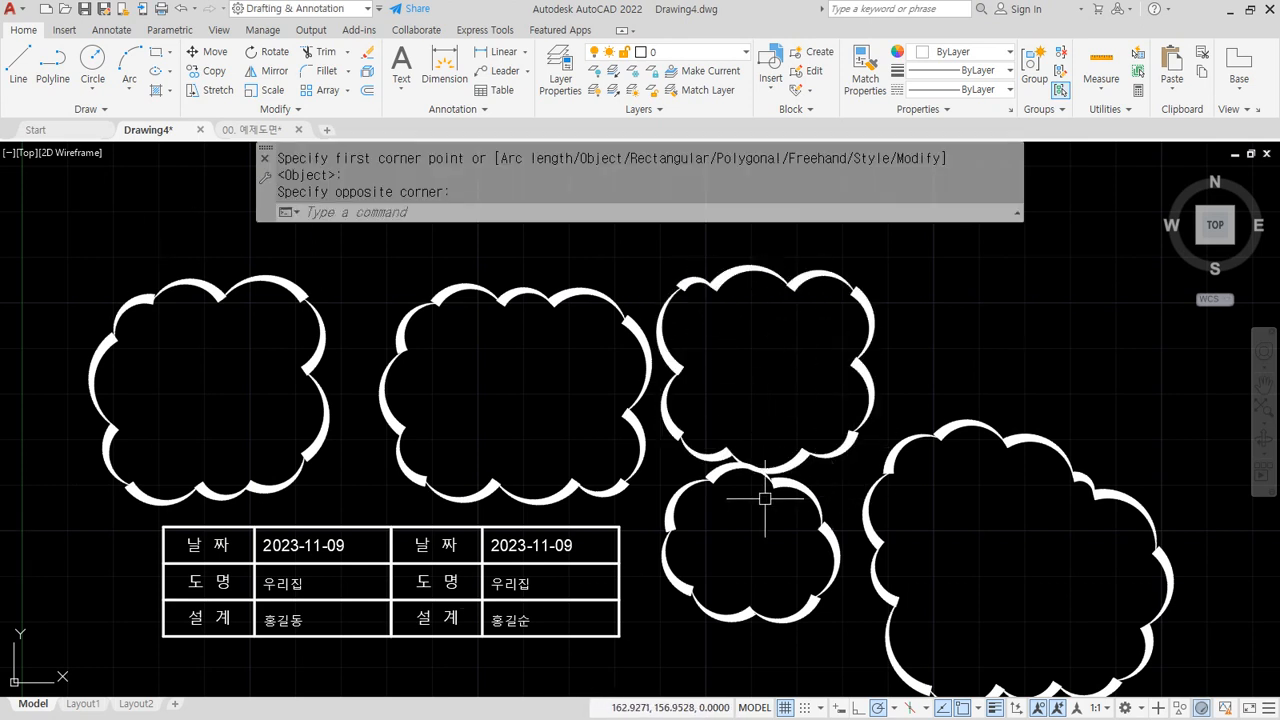
# Step: Clear the table and all revision clouds from the drawing and zoom to the whole drawing area
pyautogui.write('z')
pyautogui.press('Return')
pyautogui.write('a')
pyautogui.press('Return')
# Step: Draw a large circle in the western half of the empty drawing and a rectangle of similar height to its east
pyautogui.write('c')
pyautogui.press('Return')
pyautogui.click(428, 415)
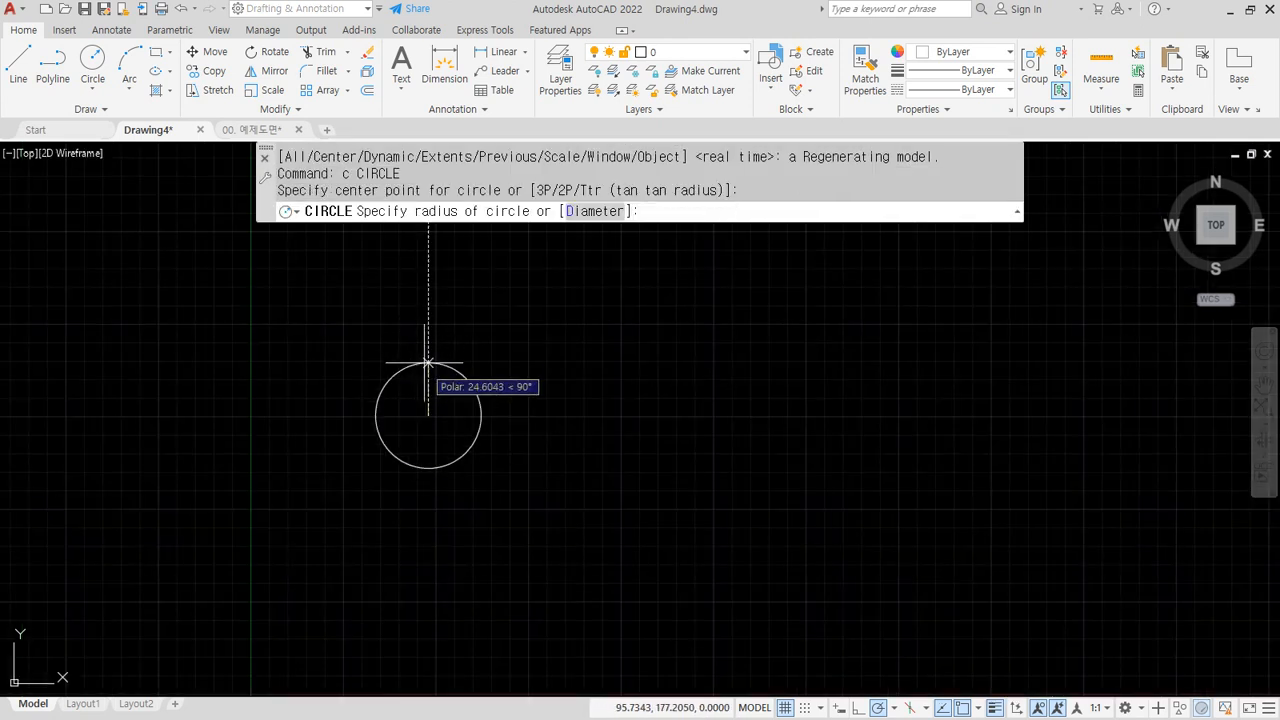
pyautogui.click(428, 265)
pyautogui.write('re')
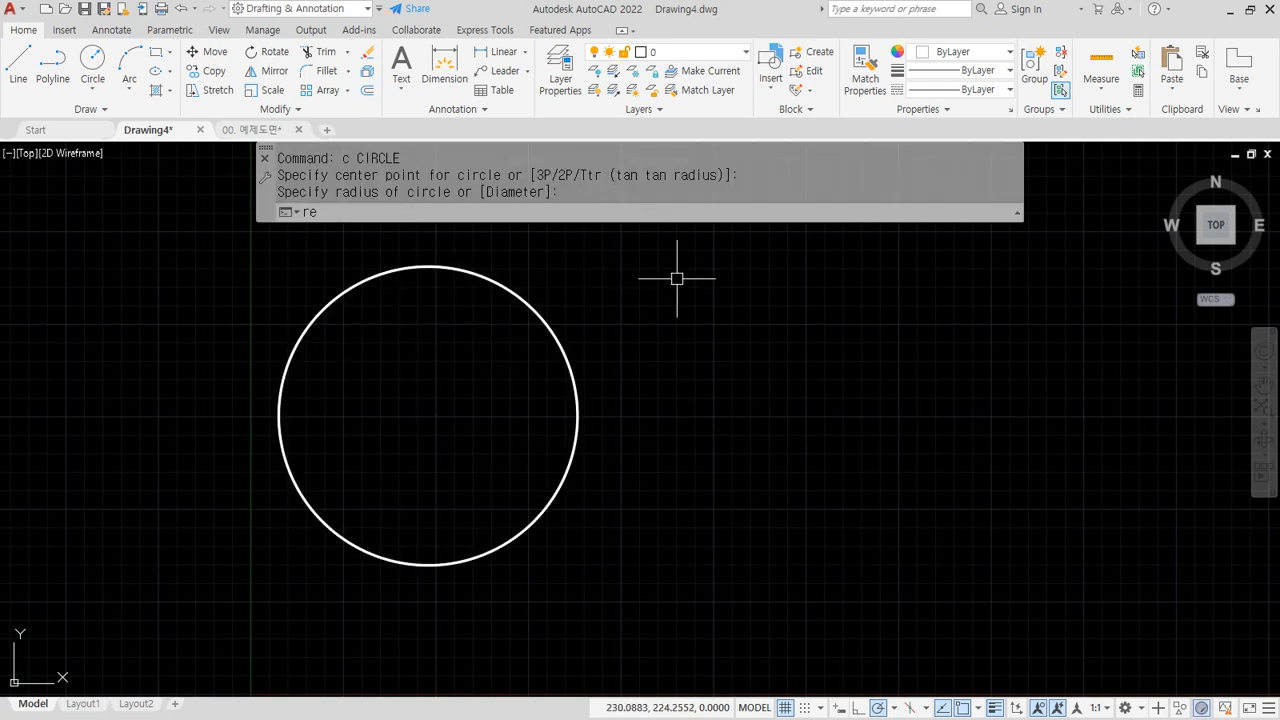
pyautogui.write('c')
pyautogui.press('Return')
pyautogui.click(732, 284)
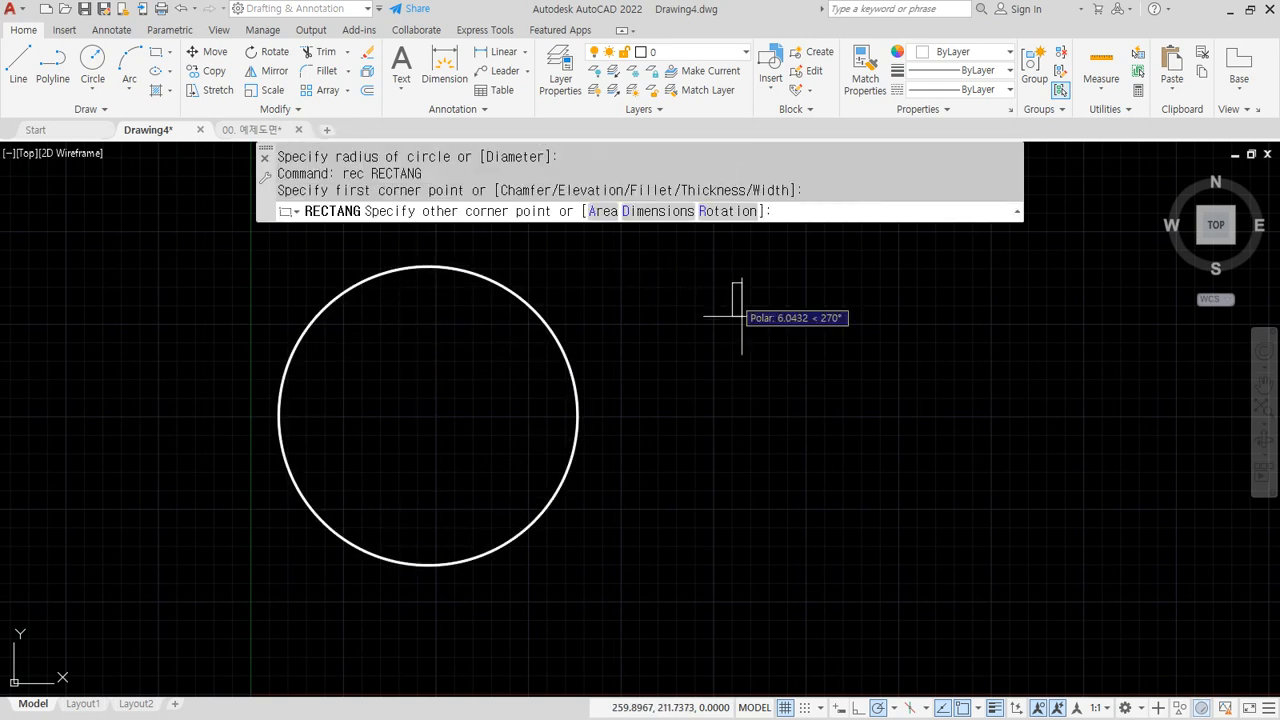
pyautogui.click(1061, 559)
# Step: Convert the circle to a revision cloud with the Object option, without reversing the arc direction
pyautogui.write('revc')
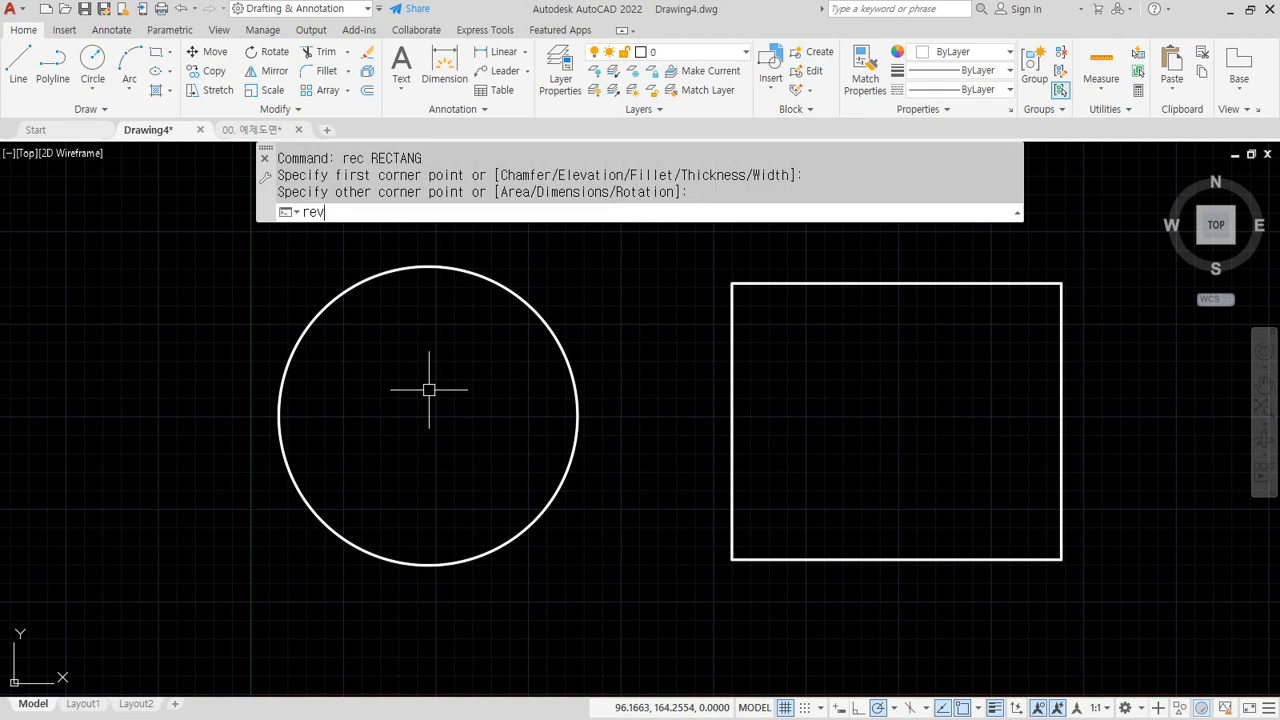
pyautogui.press('Return')
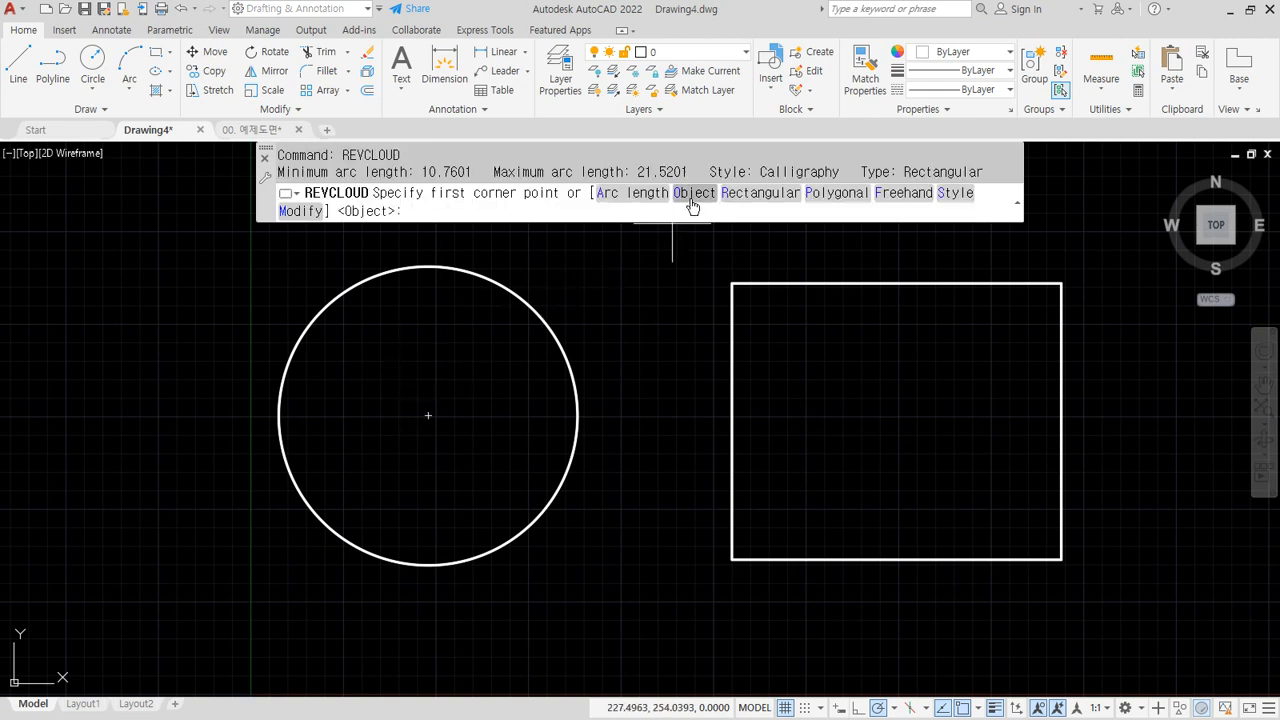
pyautogui.click(692, 193)
pyautogui.click(507, 283)
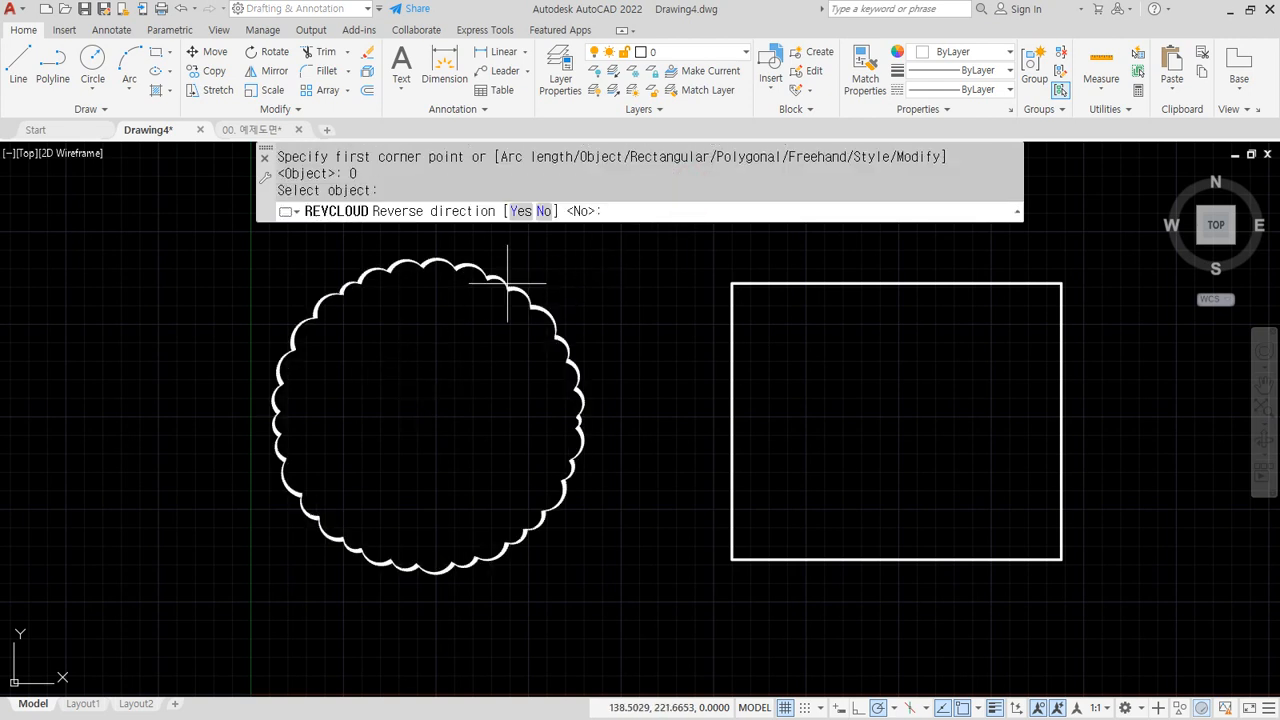
pyautogui.press('Return')
# Step: Convert the rectangle to a revision cloud with the Object option, keeping the arc direction unreversed
pyautogui.press('Return')
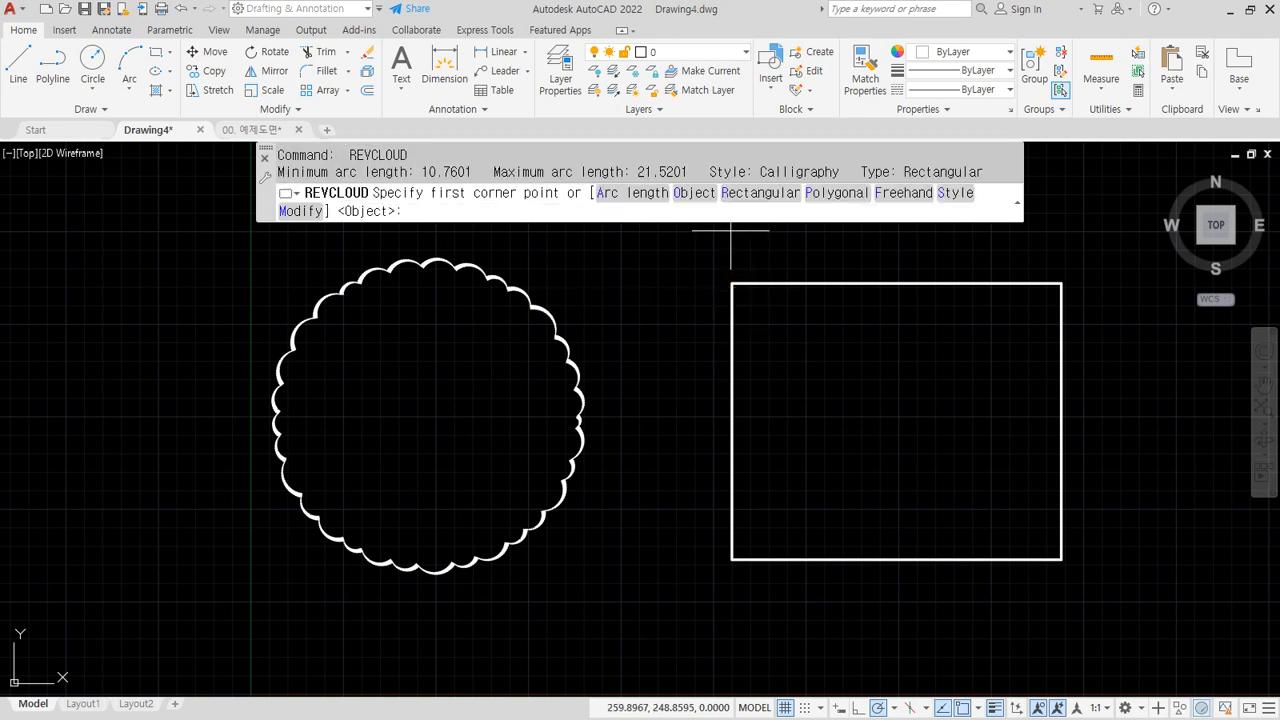
pyautogui.click(689, 193)
pyautogui.click(765, 283)
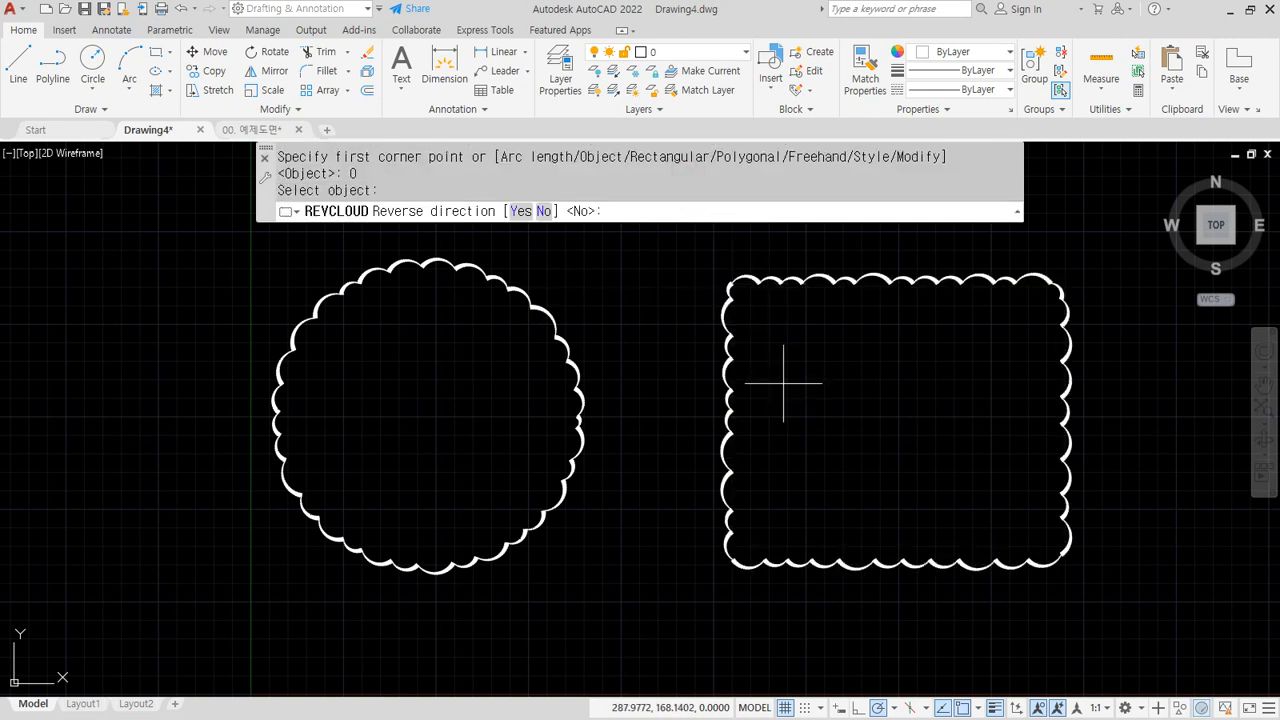
pyautogui.press('Return')
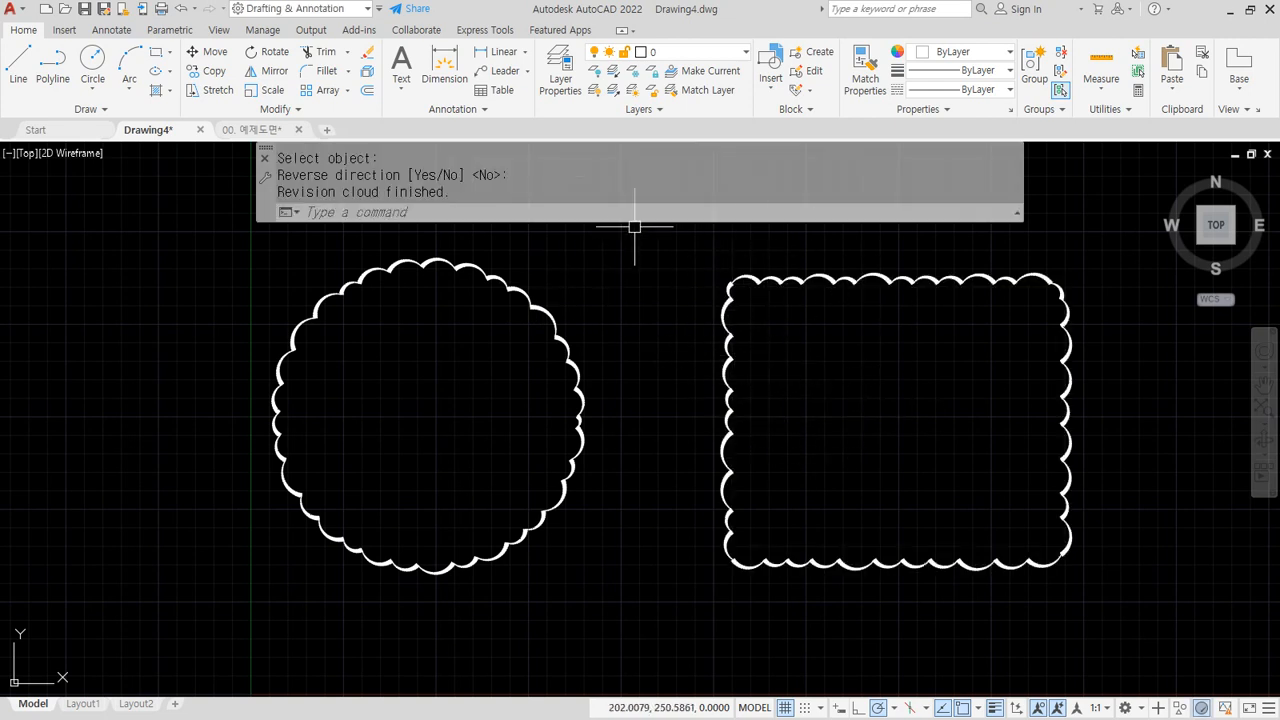
# Step: Clear both converted revision clouds from the drawing and zoom to the whole drawing area
pyautogui.write('z')
pyautogui.press('Return')
pyautogui.write('a')
pyautogui.press('Return')
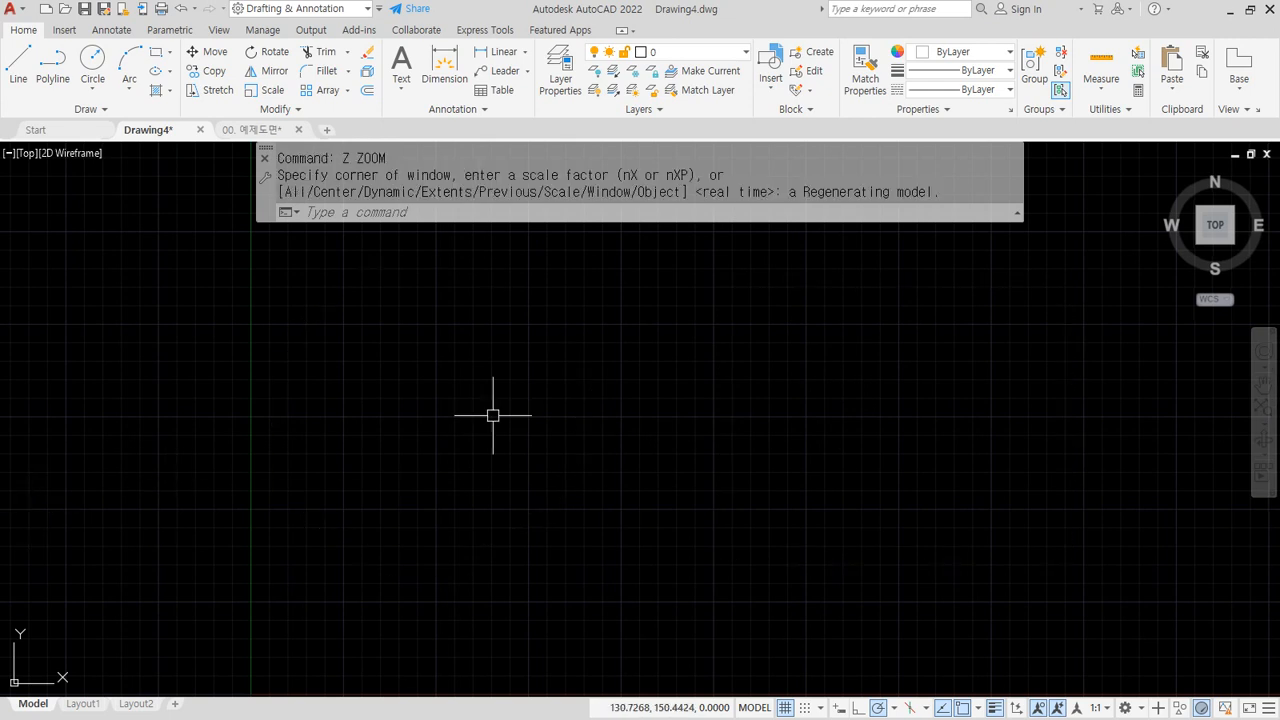
# Step: Start a revision cloud and choose Calligraphy as its arc style
pyautogui.write('revc')
pyautogui.press('Return')
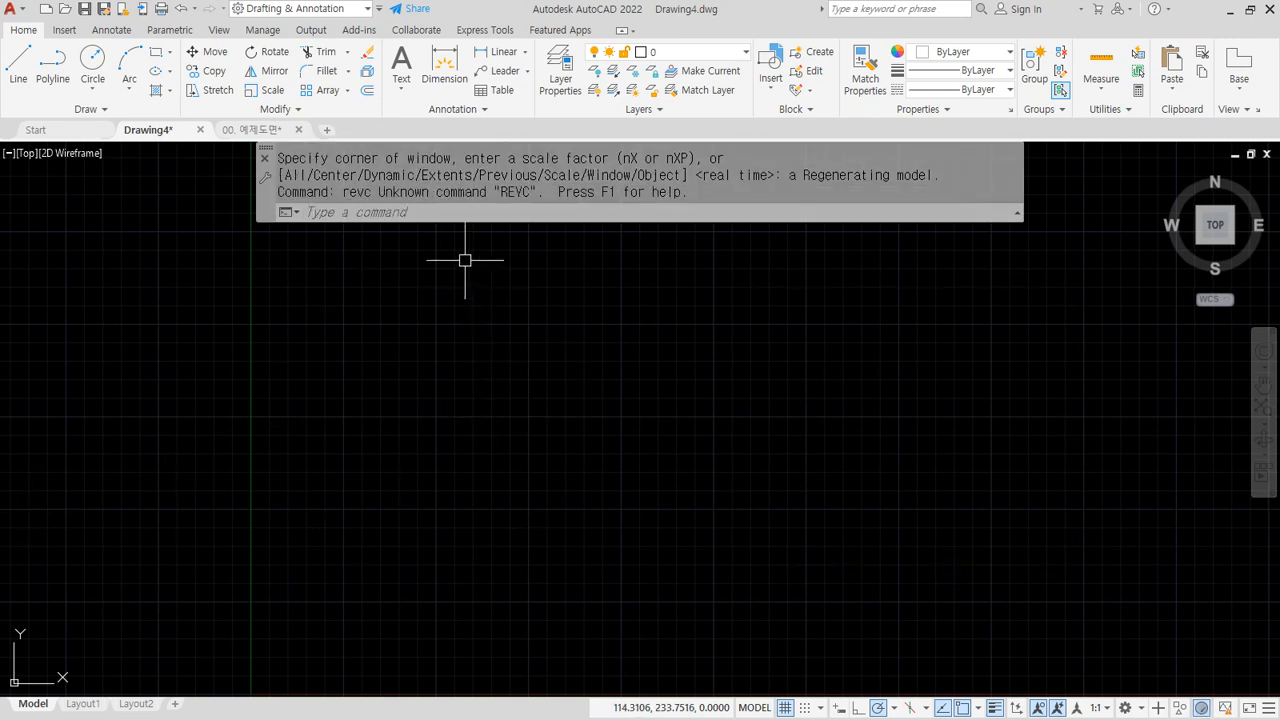
pyautogui.write('revc')
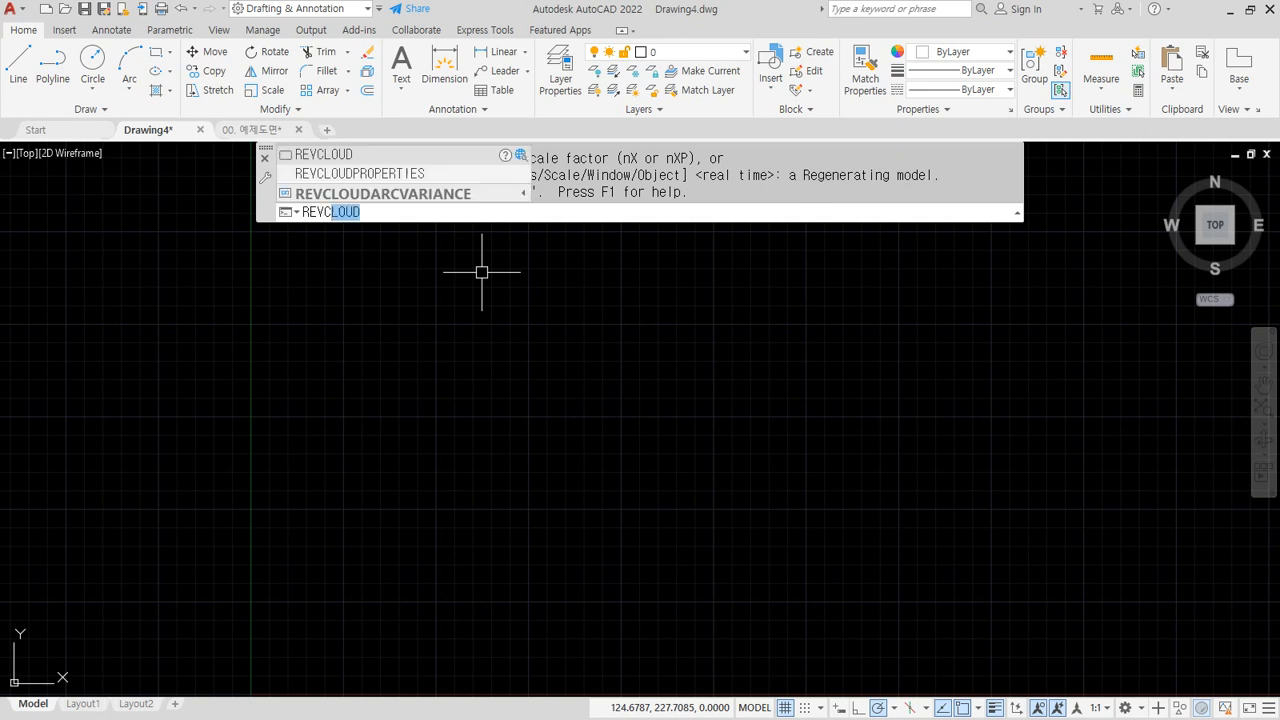
pyautogui.press('Return')
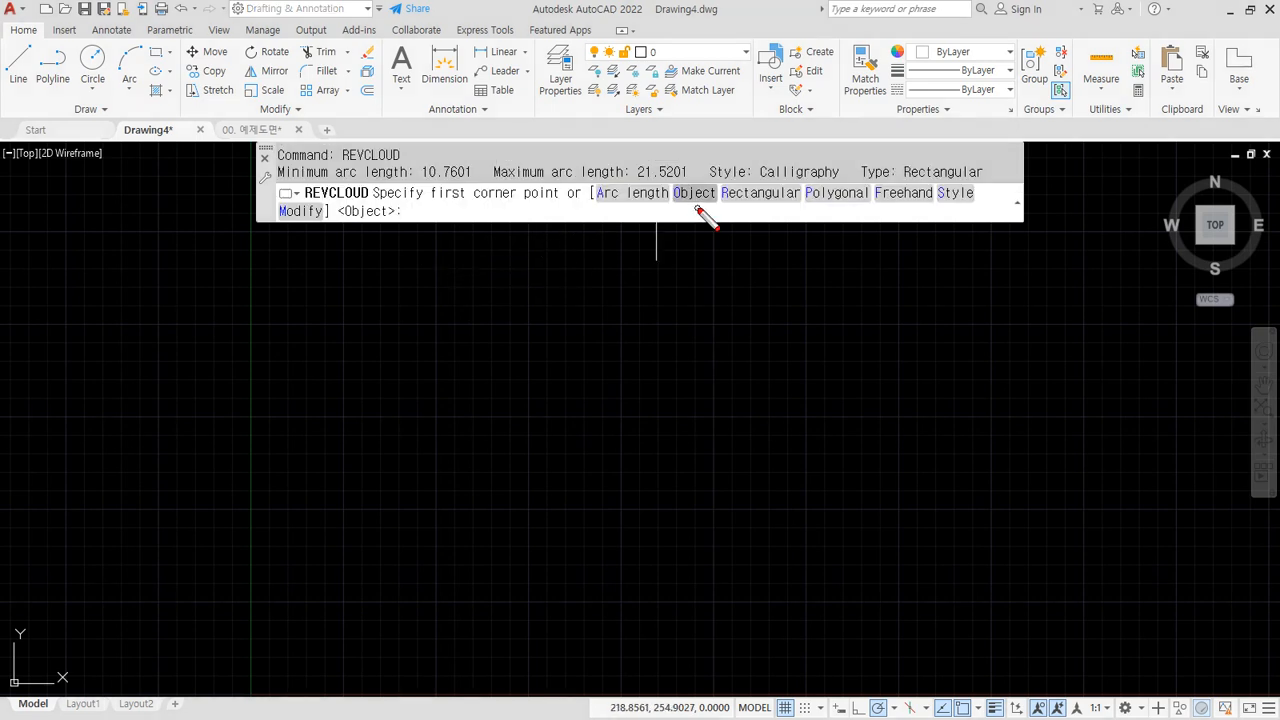
pyautogui.moveTo(697, 210); pyautogui.dragTo(713, 186)
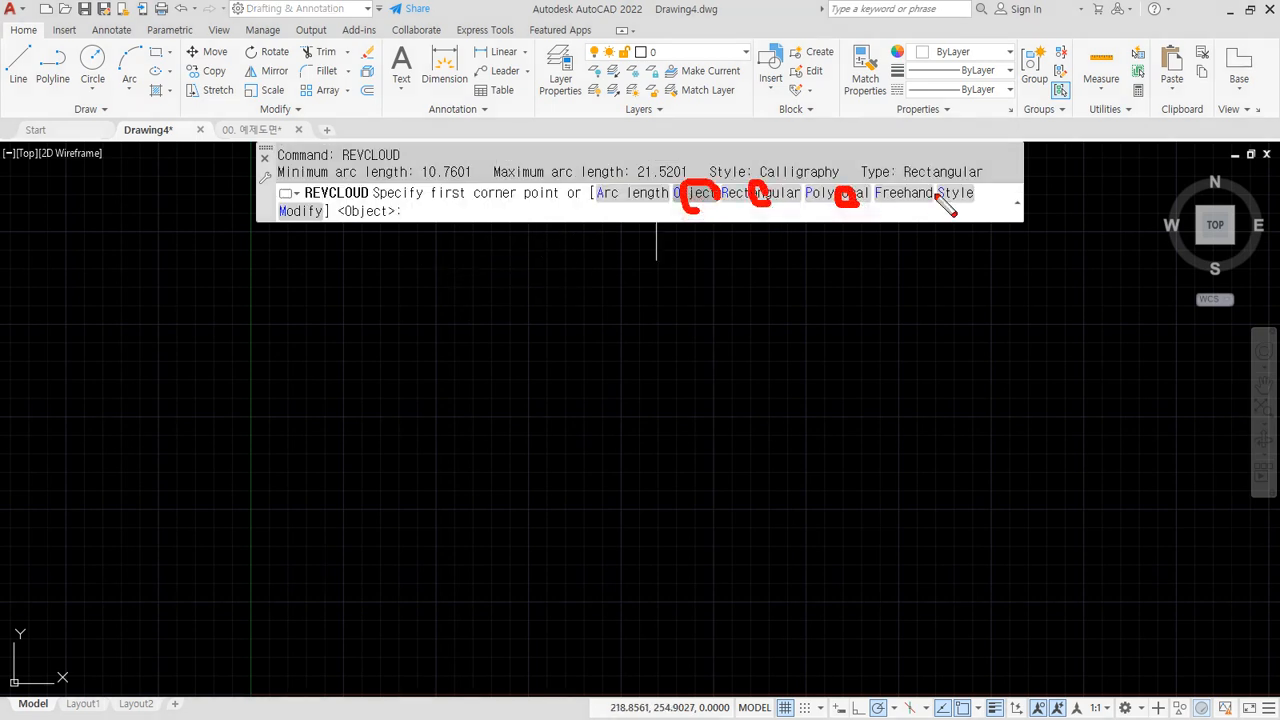
pyautogui.press('Escape')
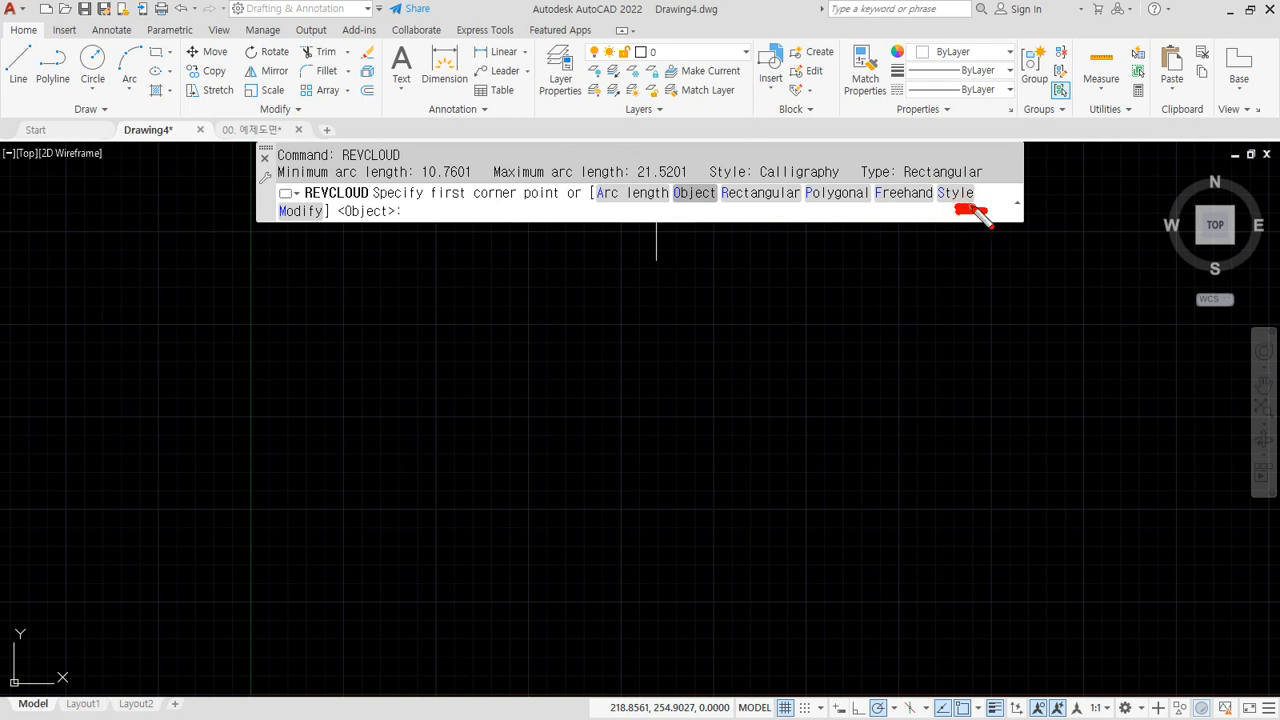
pyautogui.press('Escape')
pyautogui.click(957, 193)
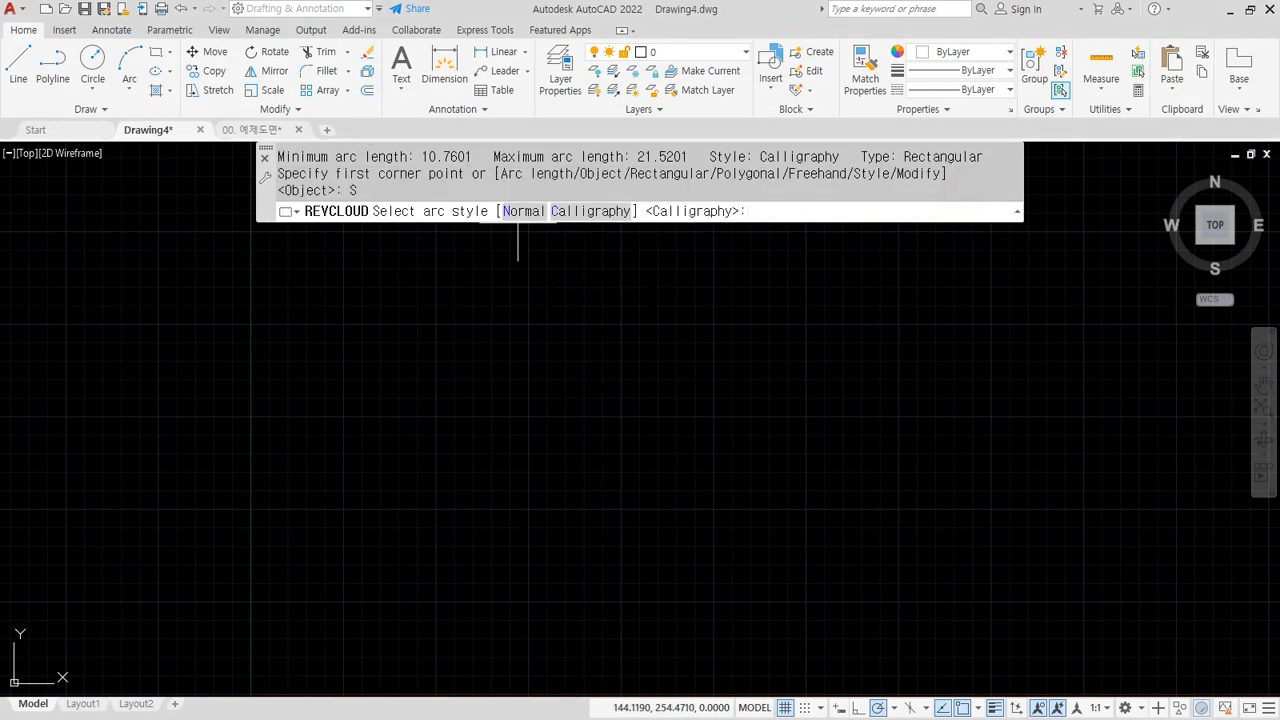
pyautogui.click(593, 214)
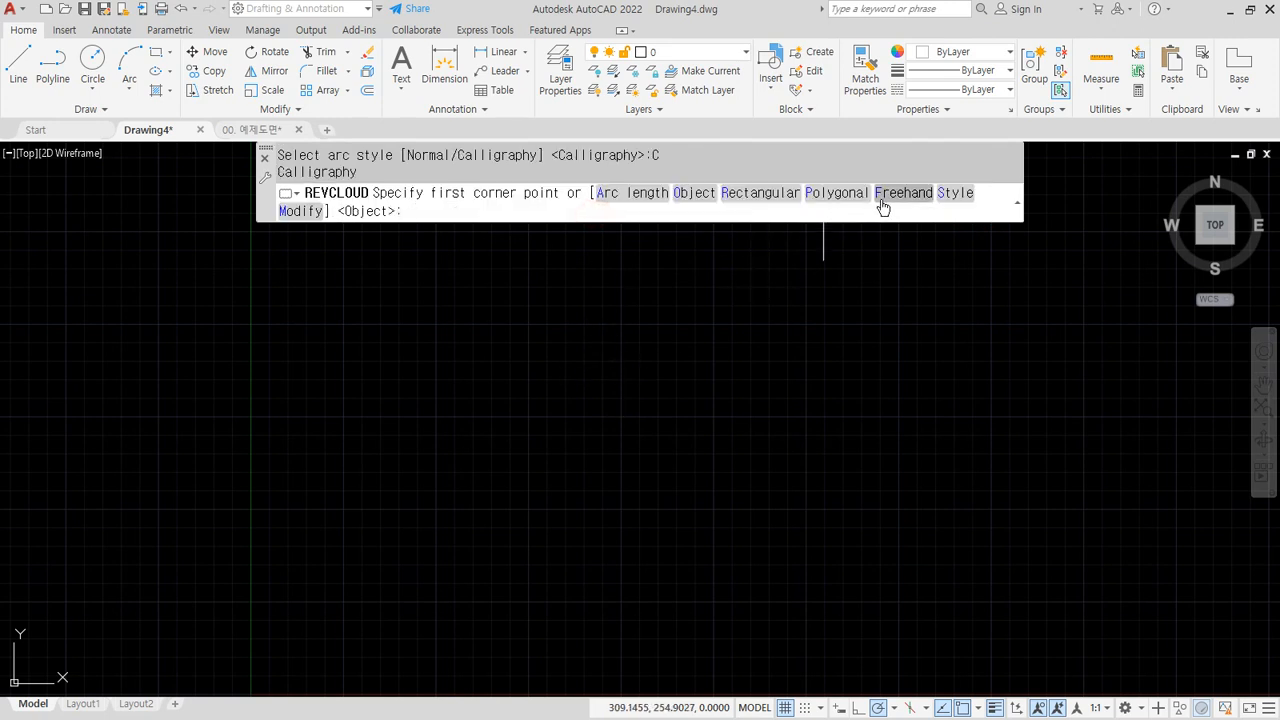
# Step: Draw a closed freehand revision cloud with the Calligraphy arc style in the empty drawing area
pyautogui.click(471, 349)
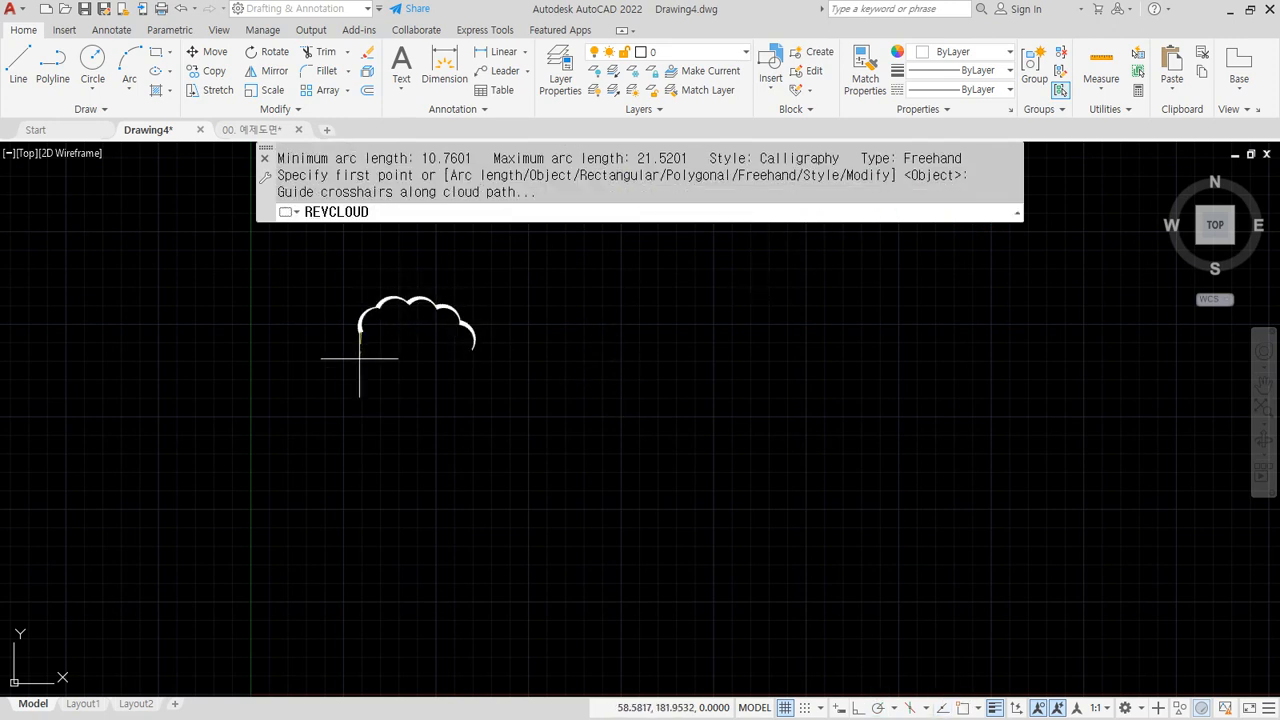
pyautogui.scroll(5, 471, 352)
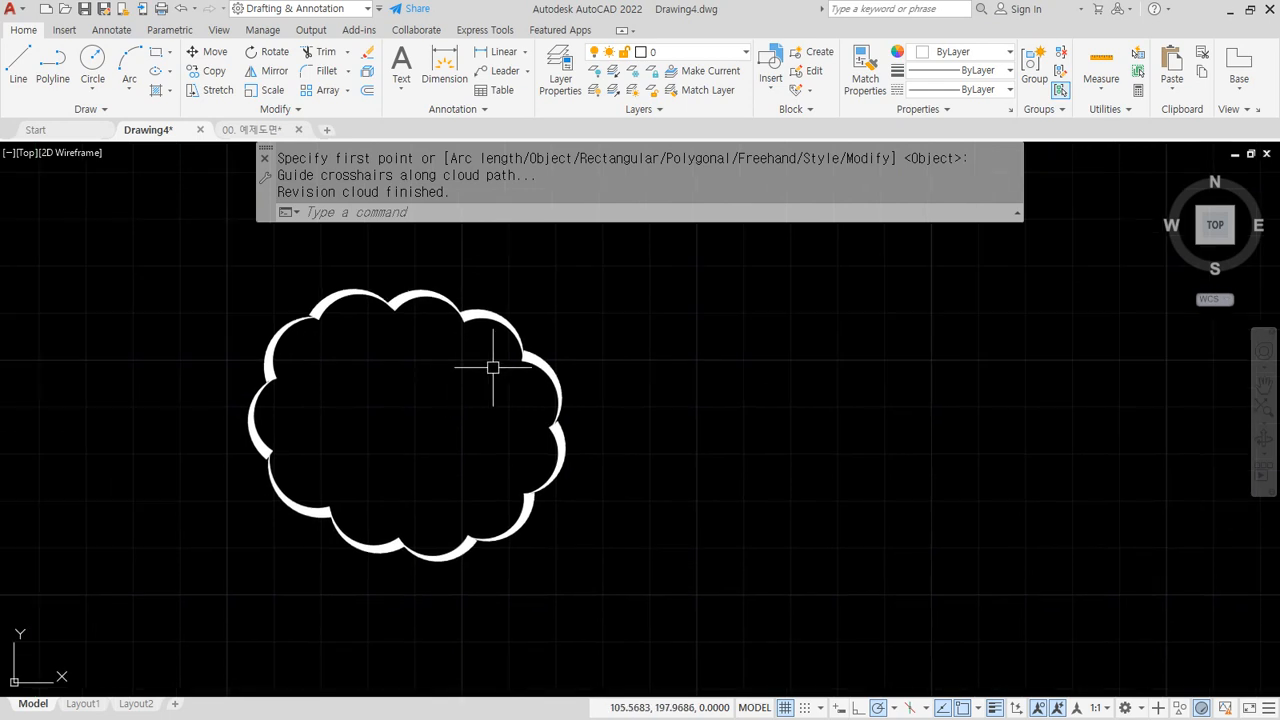
# Step: Restart the revision cloud command and set its arc style to Normal
pyautogui.press('Return')
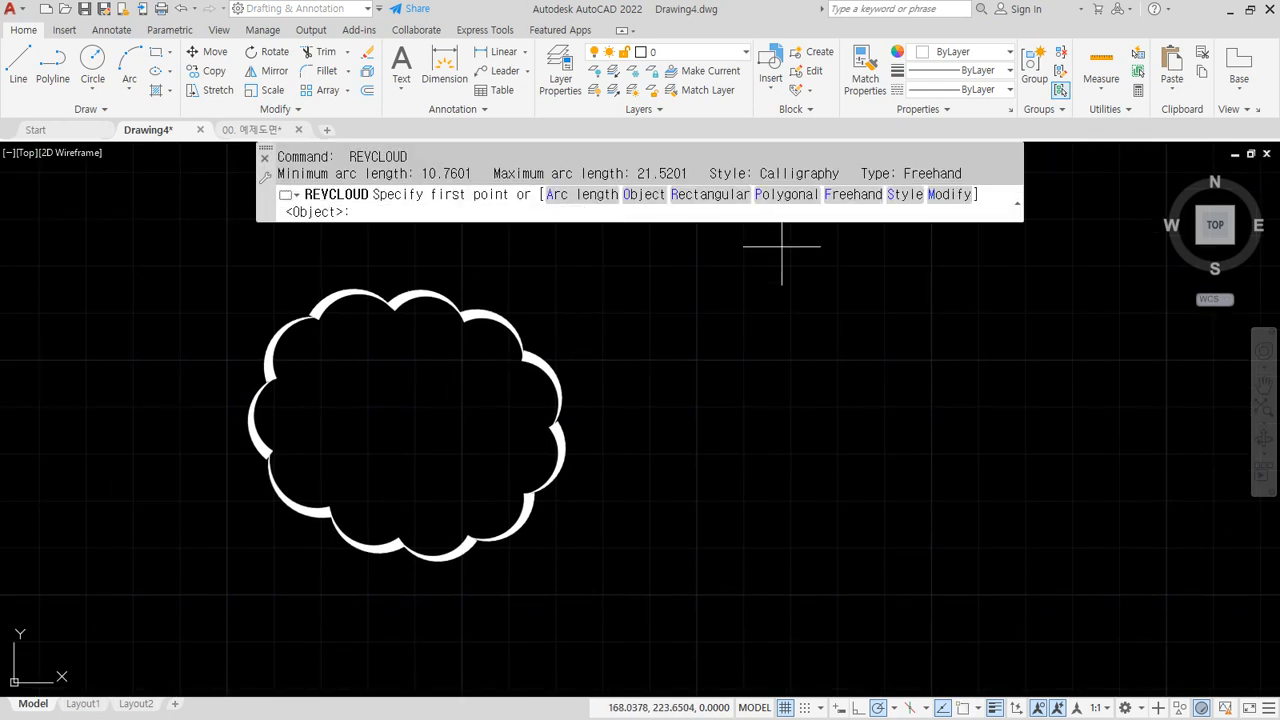
pyautogui.click(903, 195)
pyautogui.click(525, 211)
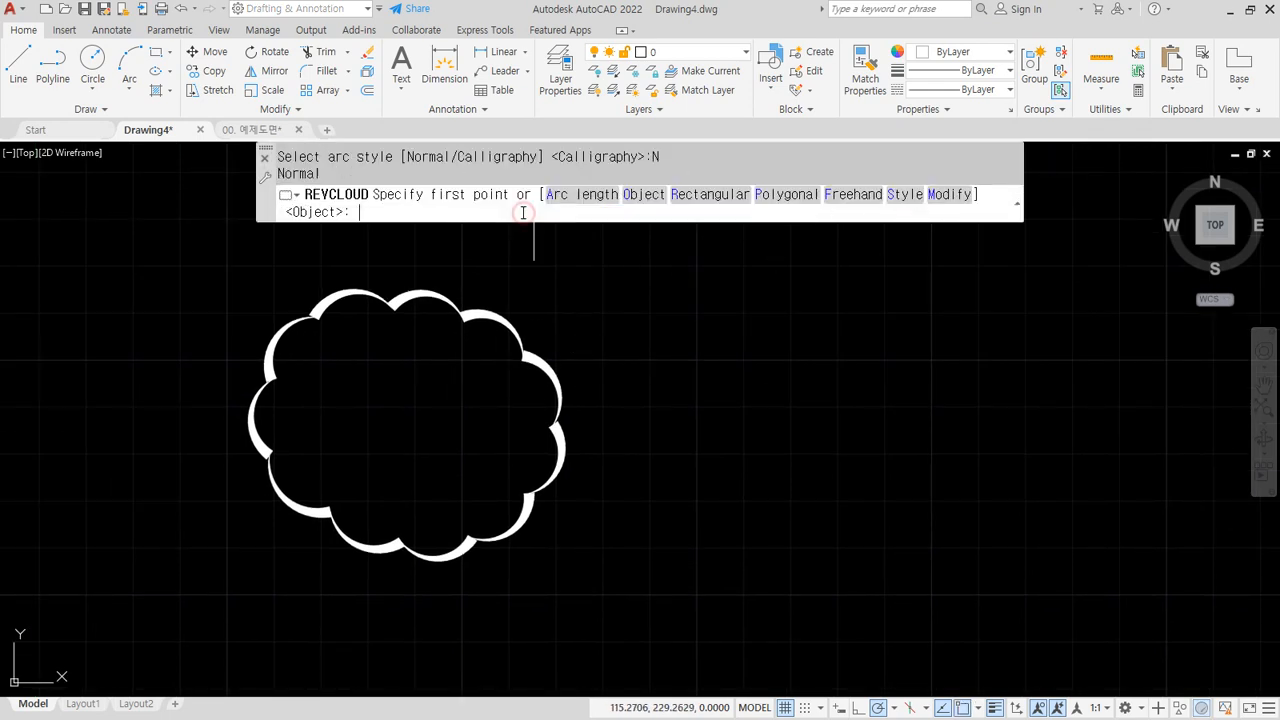
# Step: Try a freehand revision cloud with Normal arcs beside the Calligraphy cloud and erase it
pyautogui.click(853, 195)
pyautogui.click(896, 363)
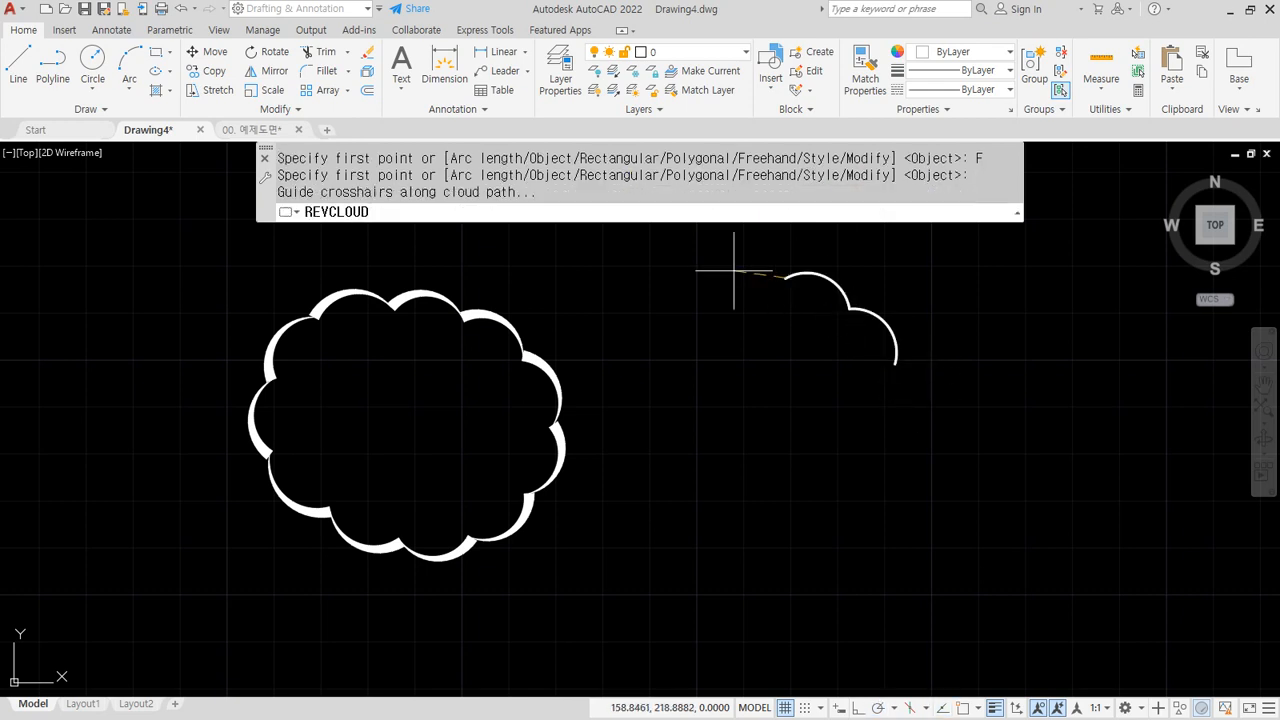
pyautogui.click(853, 442)
pyautogui.write('e')
pyautogui.press('Return')
# Step: Draw a closed freehand revision cloud with Normal arcs to the right of the Calligraphy cloud
pyautogui.write('r')
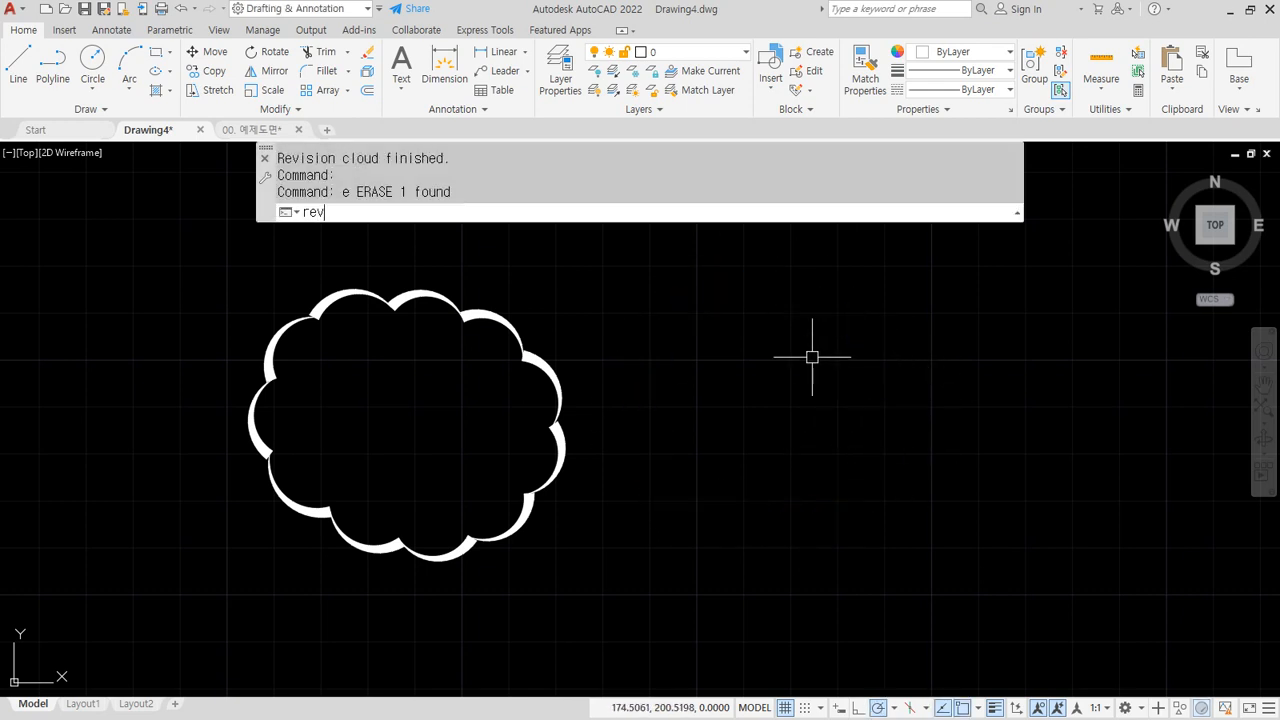
pyautogui.press('Return')
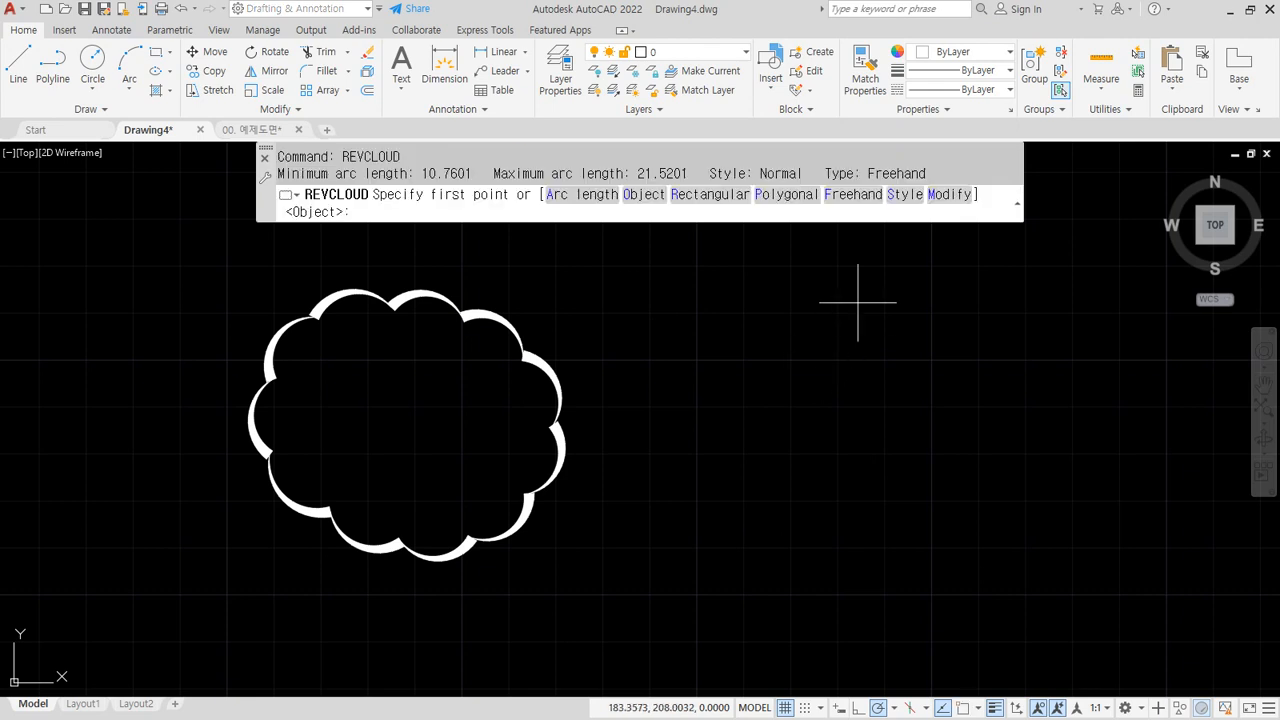
pyautogui.click(854, 194)
pyautogui.click(892, 387)
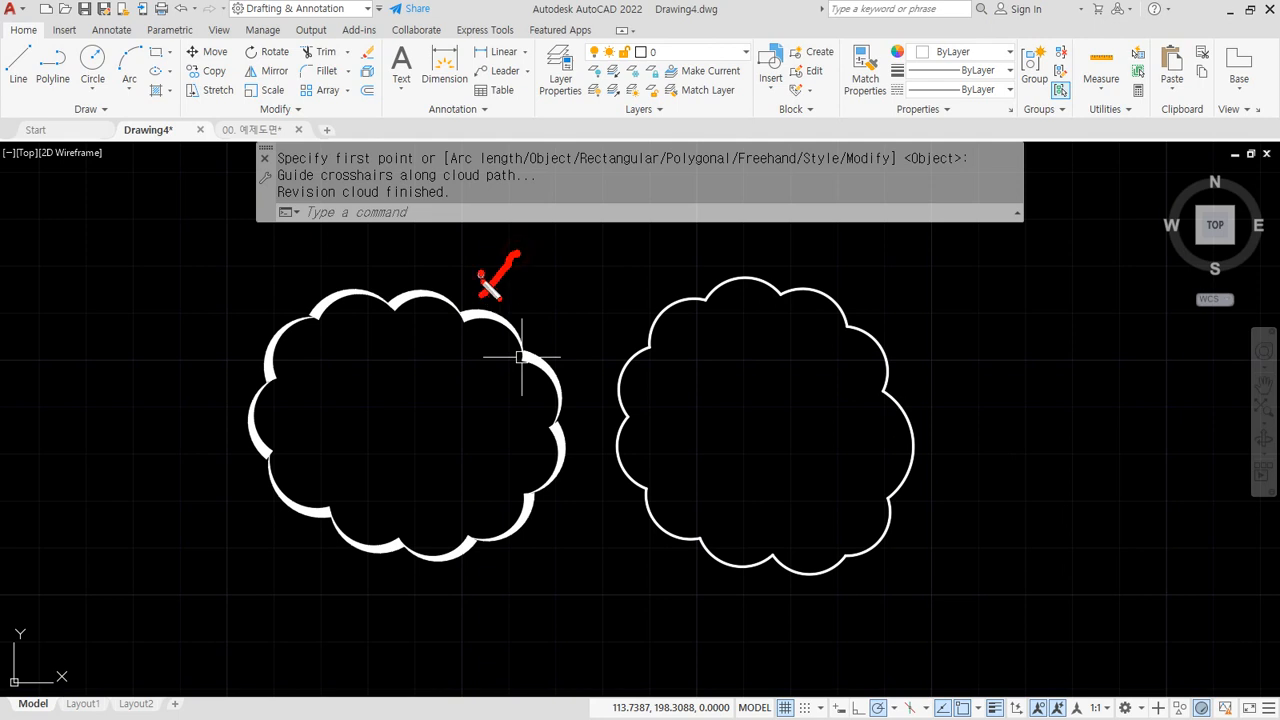
pyautogui.moveTo(660, 232); pyautogui.dragTo(689, 287)
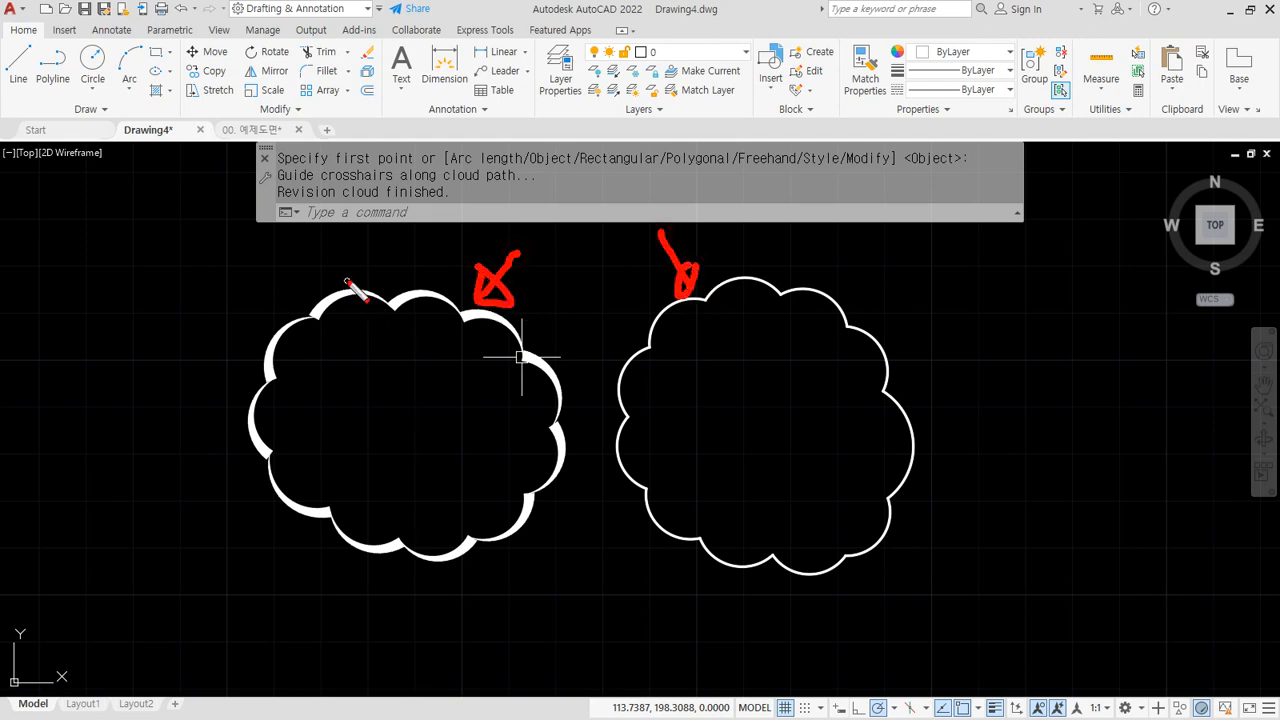
pyautogui.press('Escape')
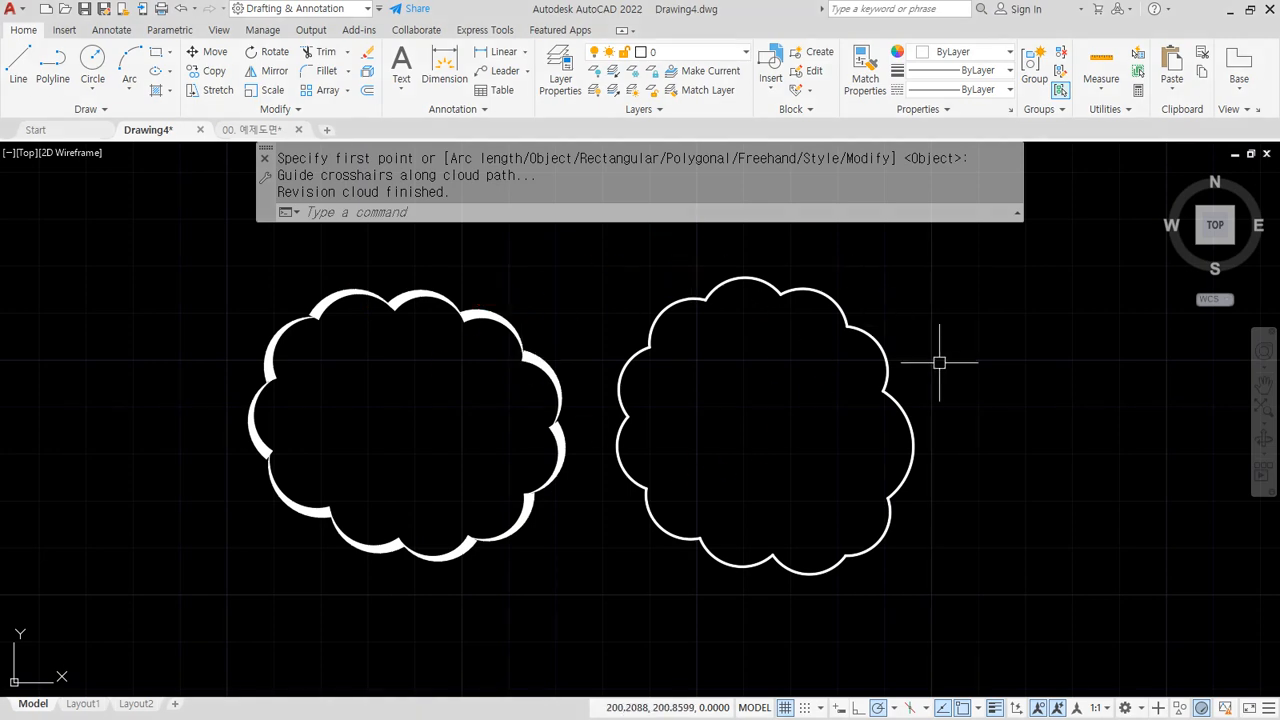
# Step: Switch to the Notepad command notes and review the line listing the WIPeout, XCip and DRaworder commands
pyautogui.hotkey('alt', 'Tab')
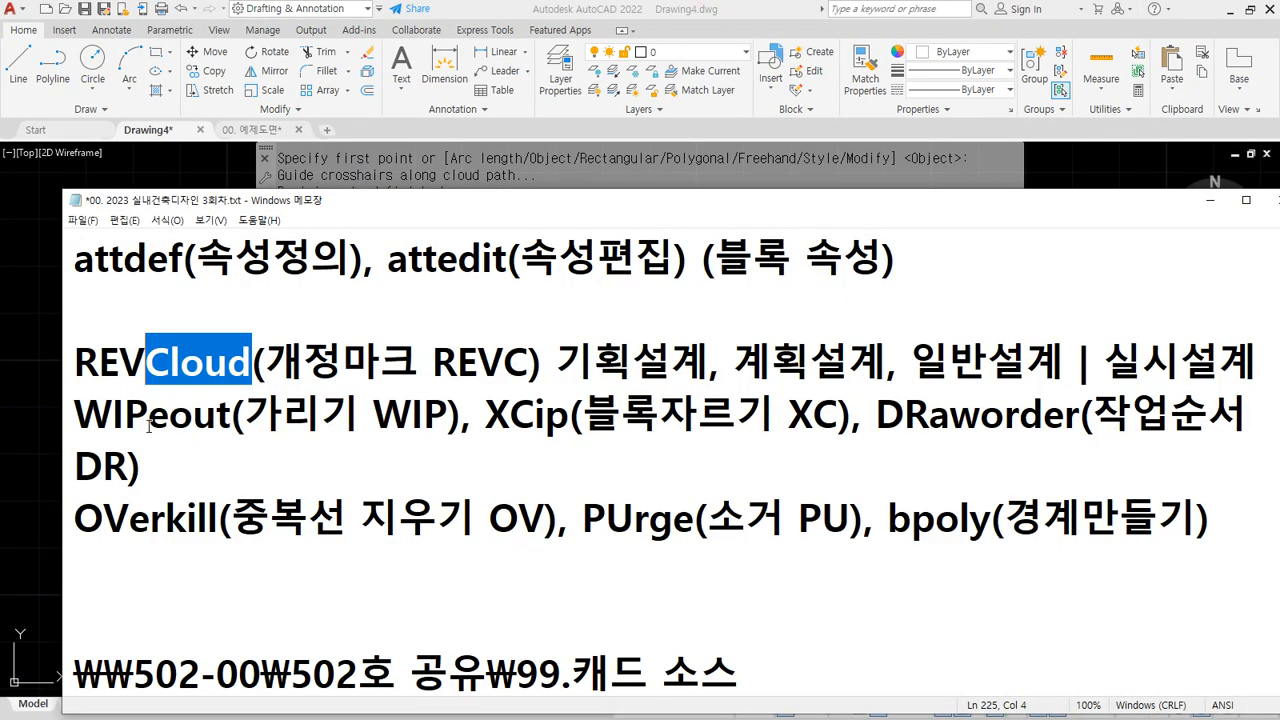
pyautogui.hotkey('ctrl', '2')
pyautogui.moveTo(86, 435)
pyautogui.mouseDown()
pyautogui.moveTo(798, 438)
pyautogui.moveTo(107, 446)
pyautogui.mouseUp()
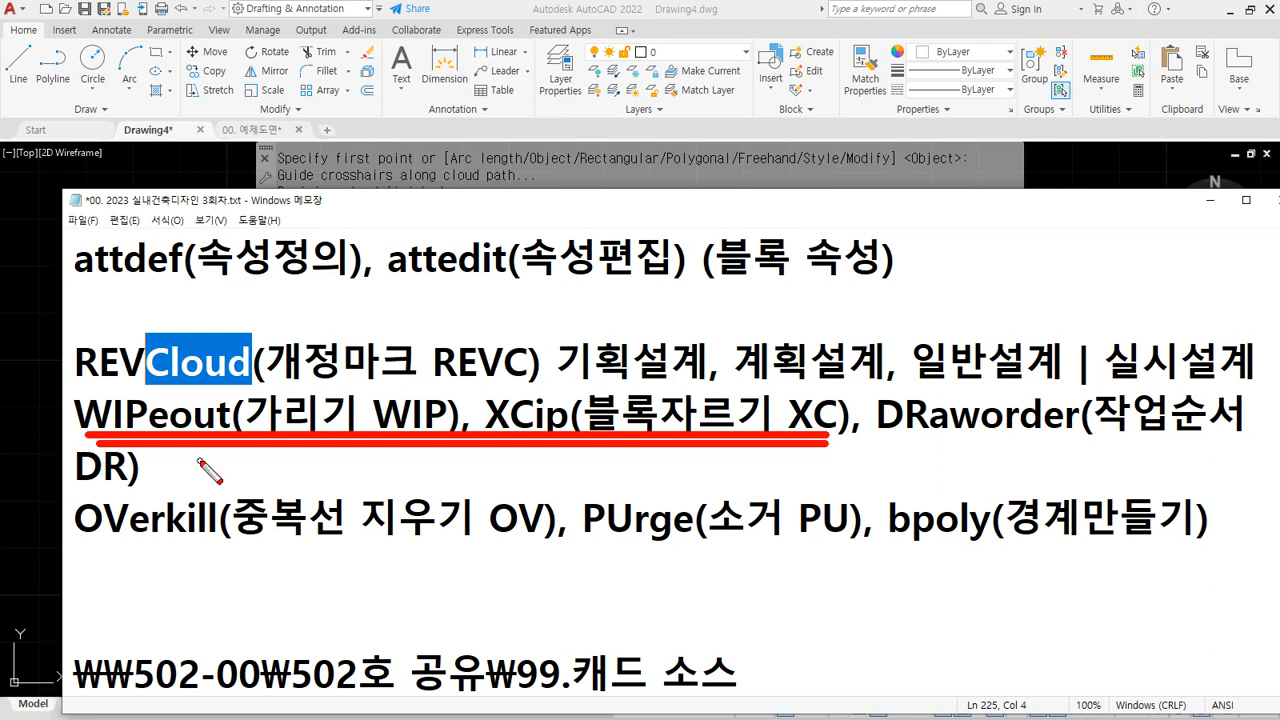
pyautogui.press('Escape')
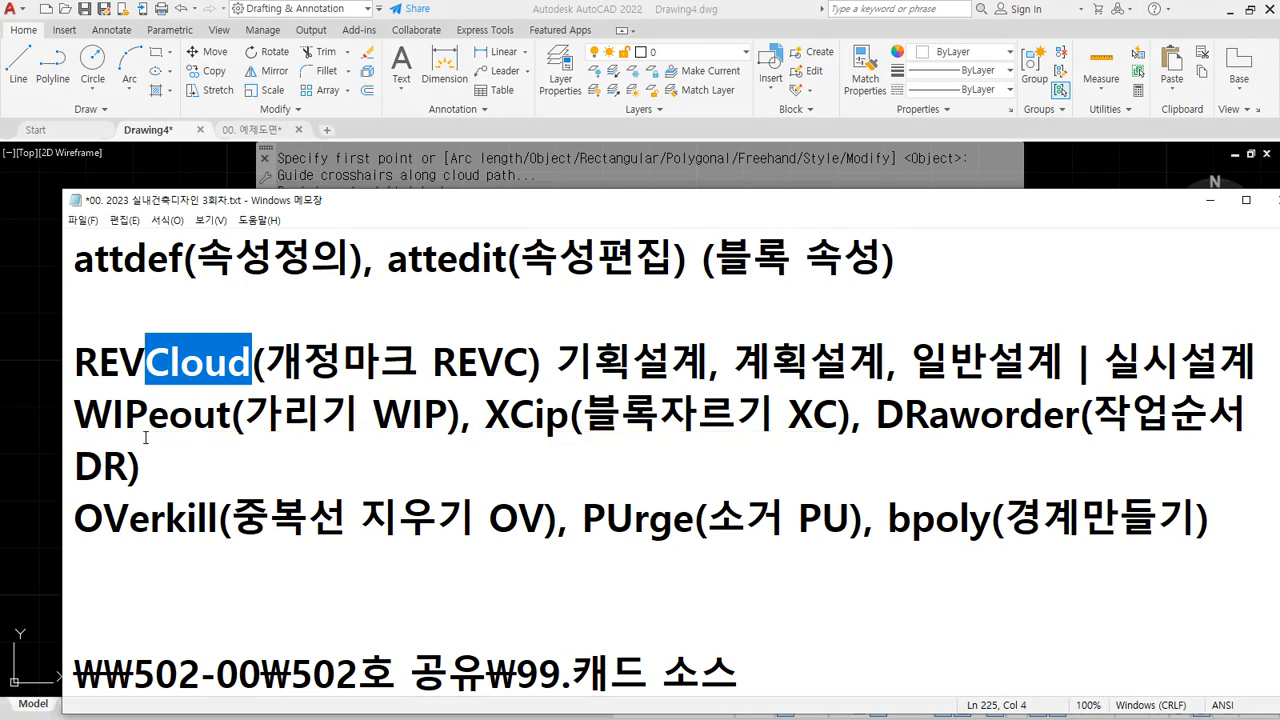
pyautogui.hotkey('ctrl', '2')
pyautogui.moveTo(84, 437); pyautogui.dragTo(768, 451)
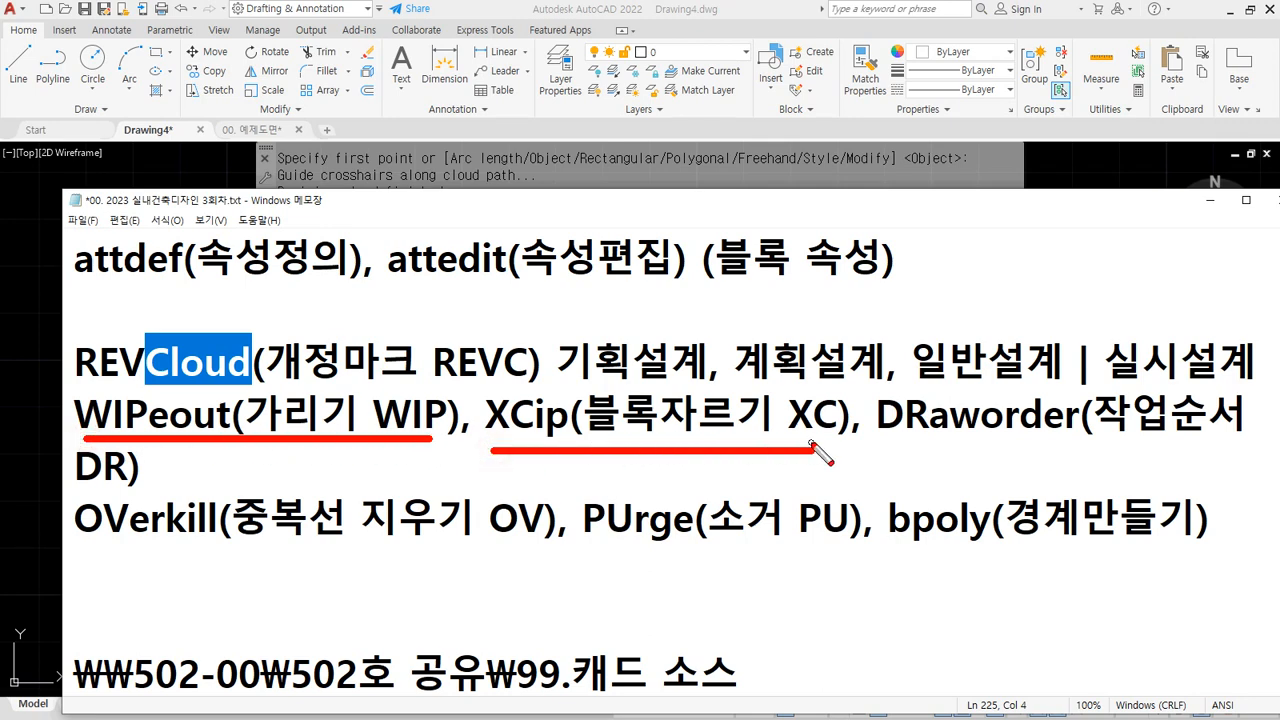
pyautogui.moveTo(372, 446); pyautogui.dragTo(88, 440)
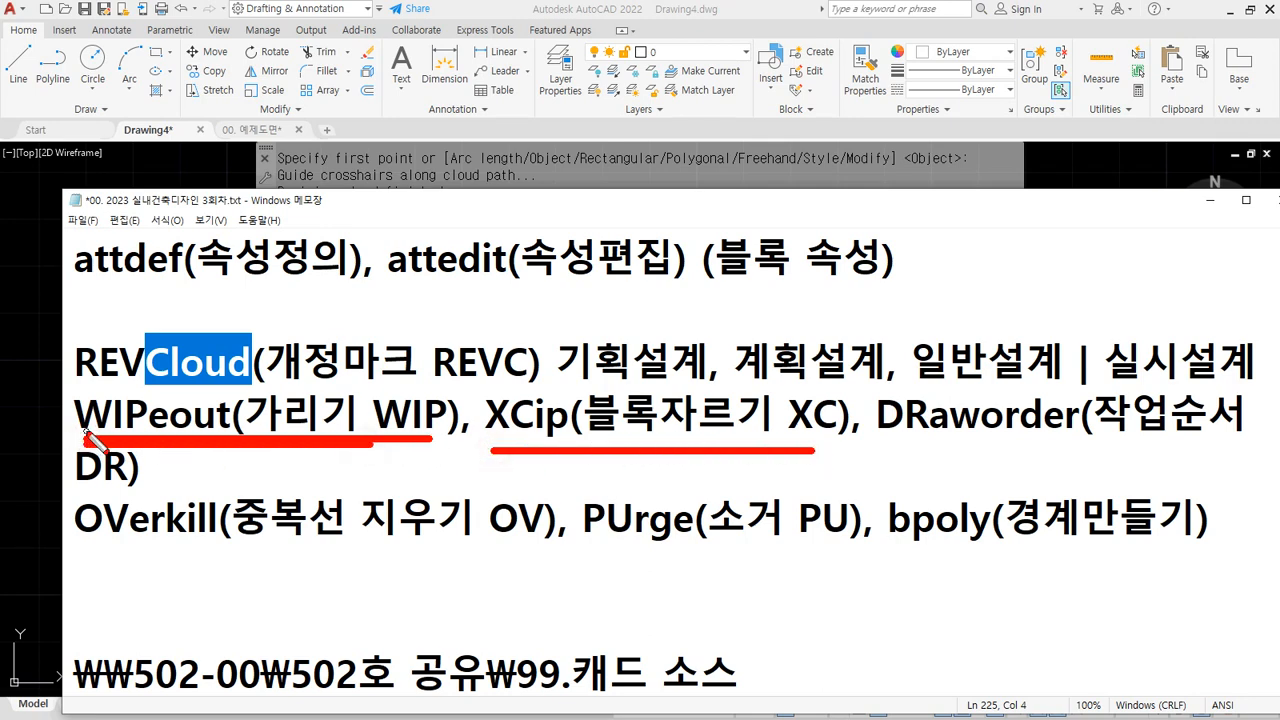
pyautogui.moveTo(975, 445)
pyautogui.mouseDown()
pyautogui.moveTo(850, 440)
pyautogui.moveTo(1105, 418)
pyautogui.moveTo(978, 452)
pyautogui.mouseUp()
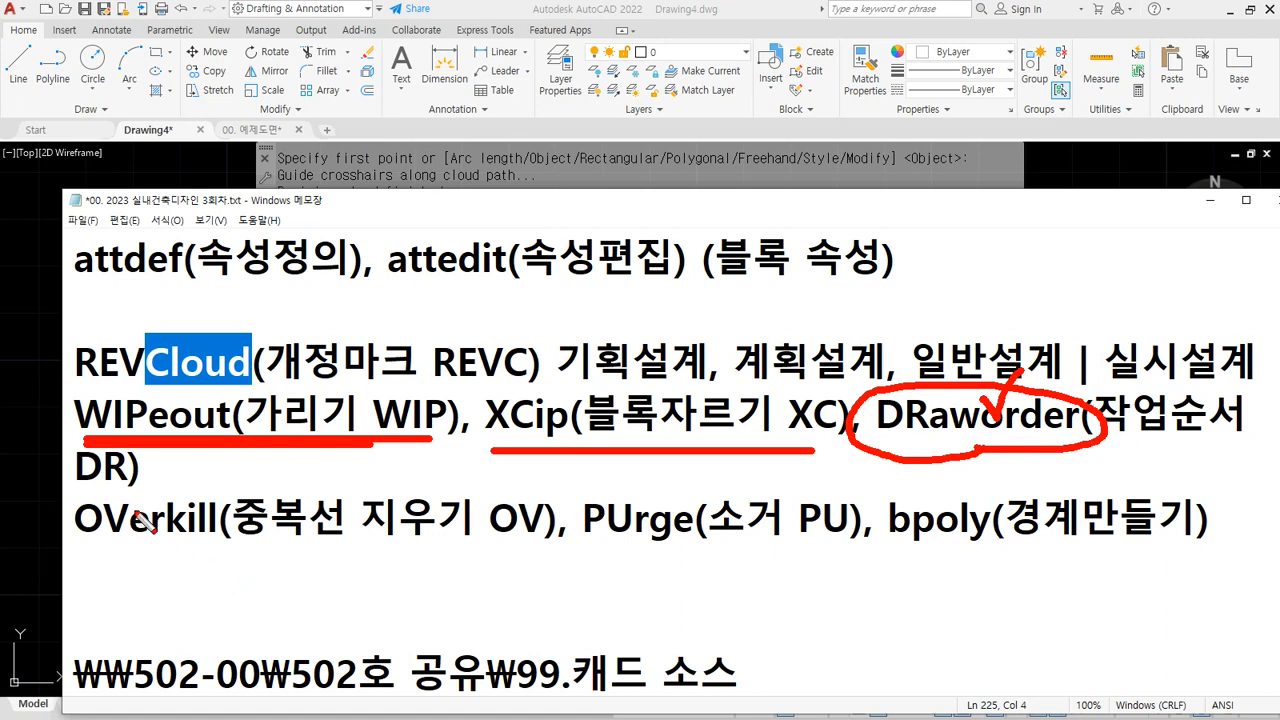
pyautogui.moveTo(137, 488); pyautogui.dragTo(78, 492)
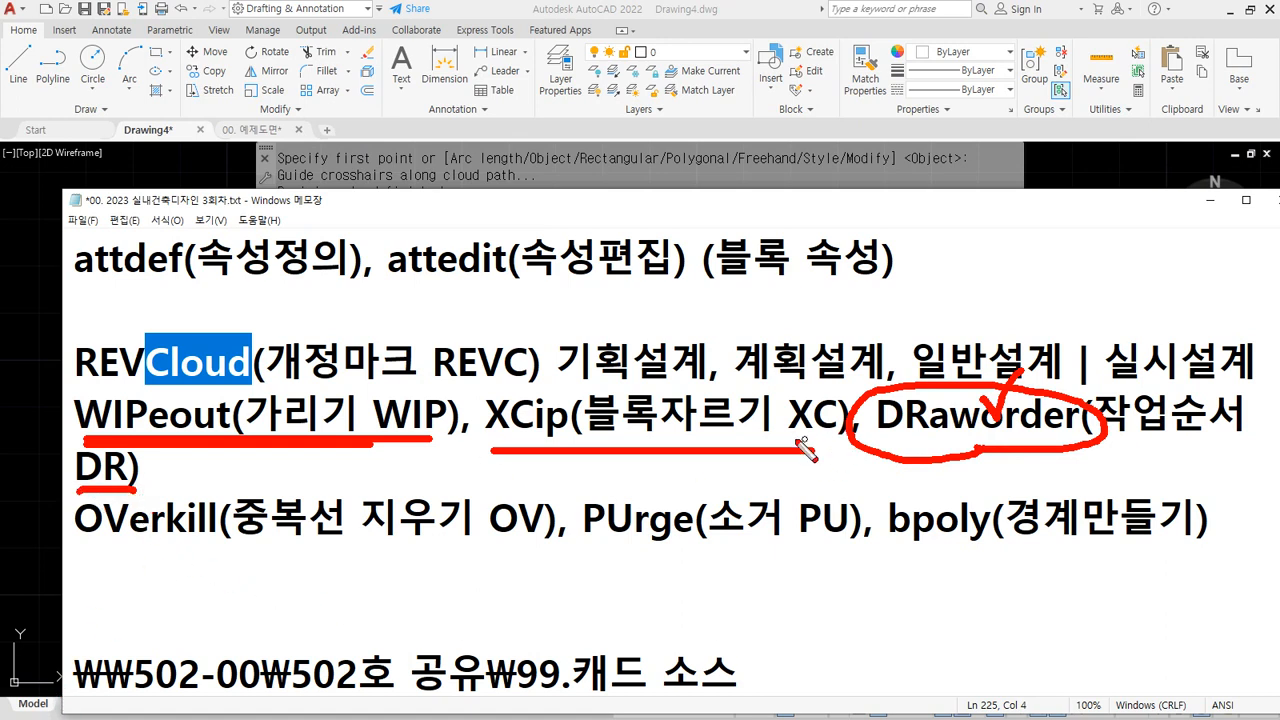
pyautogui.press('Escape')
# Step: Return to the AutoCAD drawing and erase both freehand revision clouds with one crossing selection
pyautogui.click(183, 172)
pyautogui.click(851, 500)
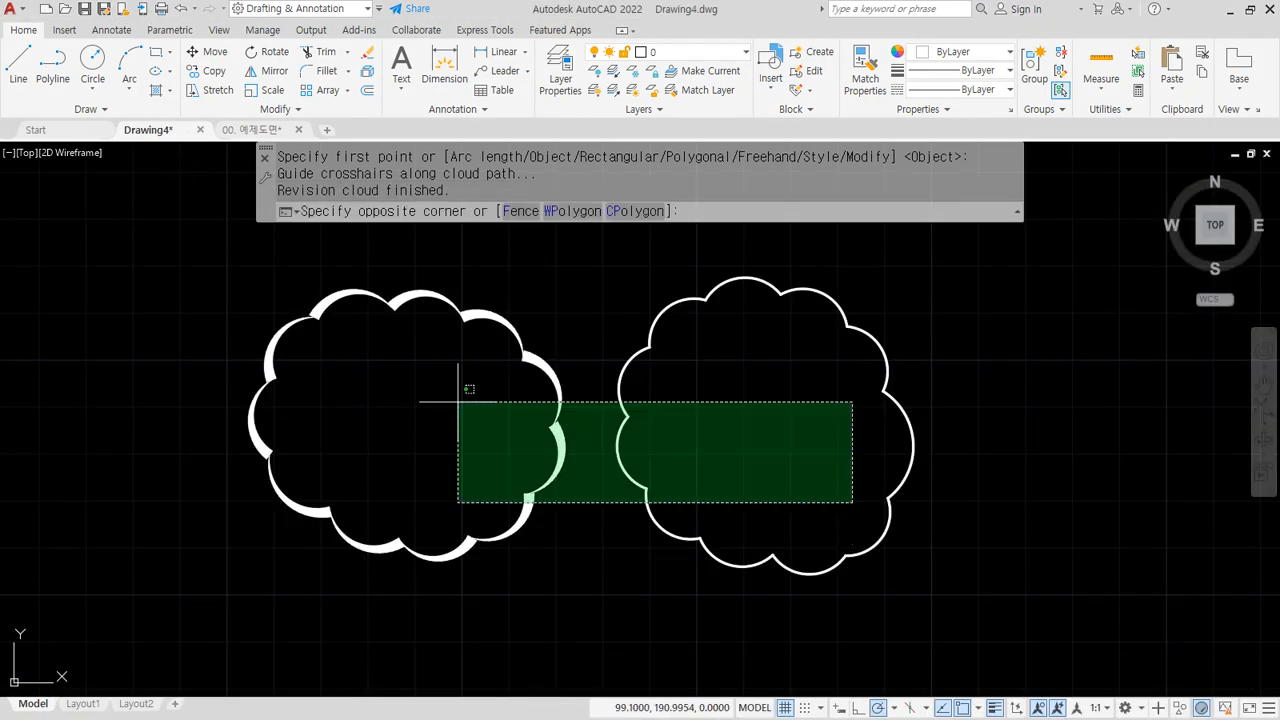
pyautogui.click(457, 400)
pyautogui.write('e')
pyautogui.press('Return')
# Step: Draw two overlapping circles, a small one on the left and a larger one beside it with a radius of about 32
pyautogui.write('c')
pyautogui.press('Return')
pyautogui.click(396, 404)
pyautogui.click(363, 316)
pyautogui.press('Return')
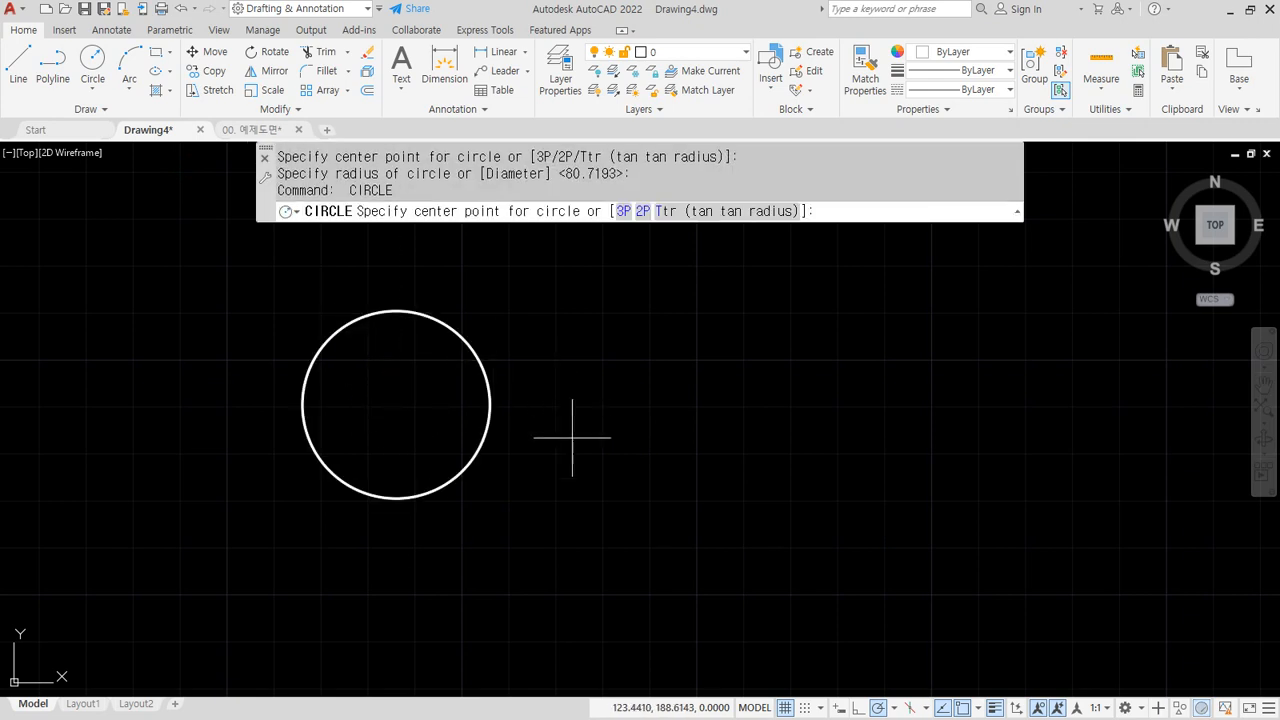
pyautogui.click(571, 456)
pyautogui.click(449, 363)
# Step: Extend the overlapping chain to the right with two more circles, the first with a radius of about 31.5
pyautogui.press('Return')
pyautogui.click(771, 493)
pyautogui.click(905, 430)
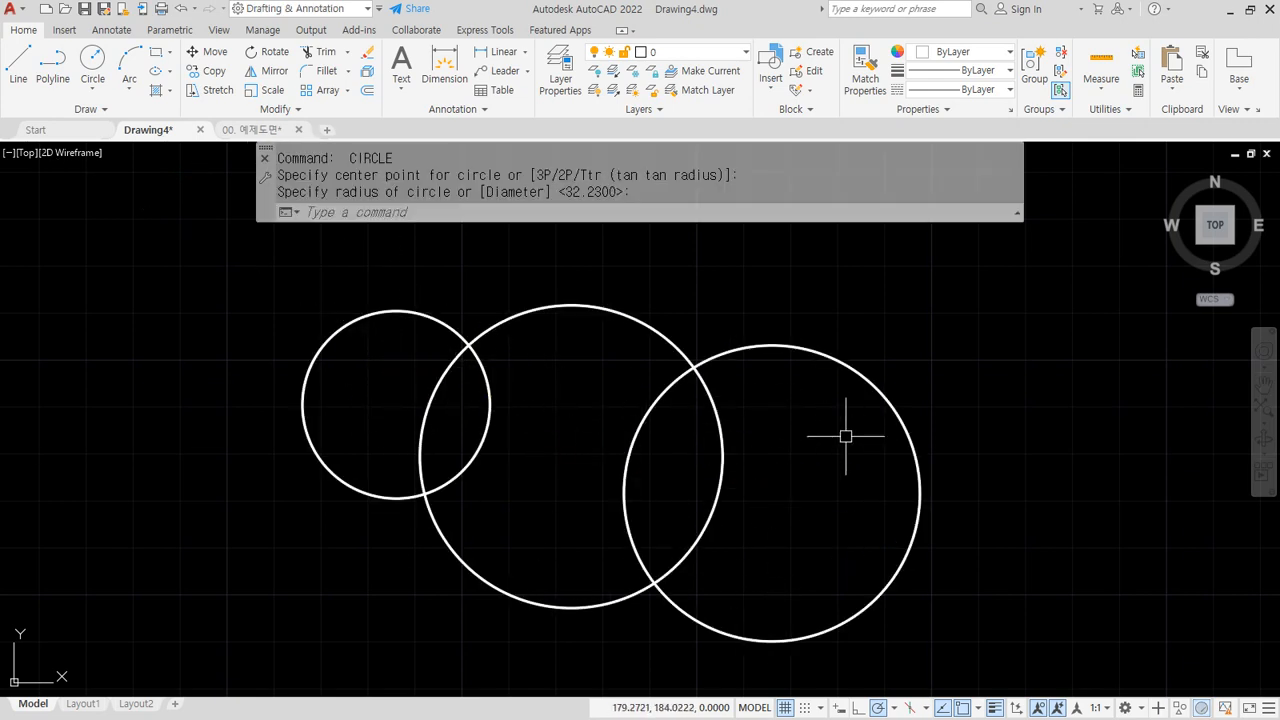
pyautogui.press('Return')
pyautogui.click(971, 480)
pyautogui.click(833, 445)
pyautogui.moveTo(320, 369)
pyautogui.mouseDown()
pyautogui.moveTo(457, 420)
pyautogui.moveTo(932, 466)
pyautogui.moveTo(925, 487)
pyautogui.mouseUp()
pyautogui.press('Escape')
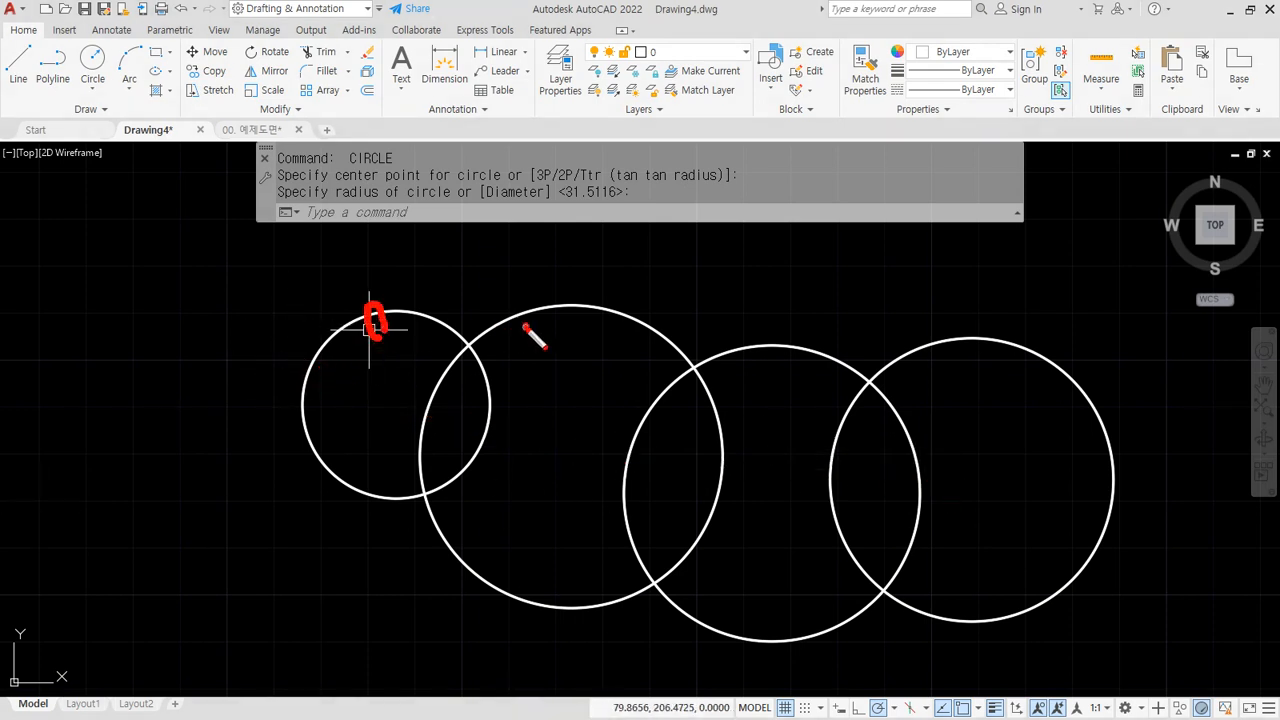
pyautogui.moveTo(523, 326); pyautogui.dragTo(546, 318)
pyautogui.press('Escape')
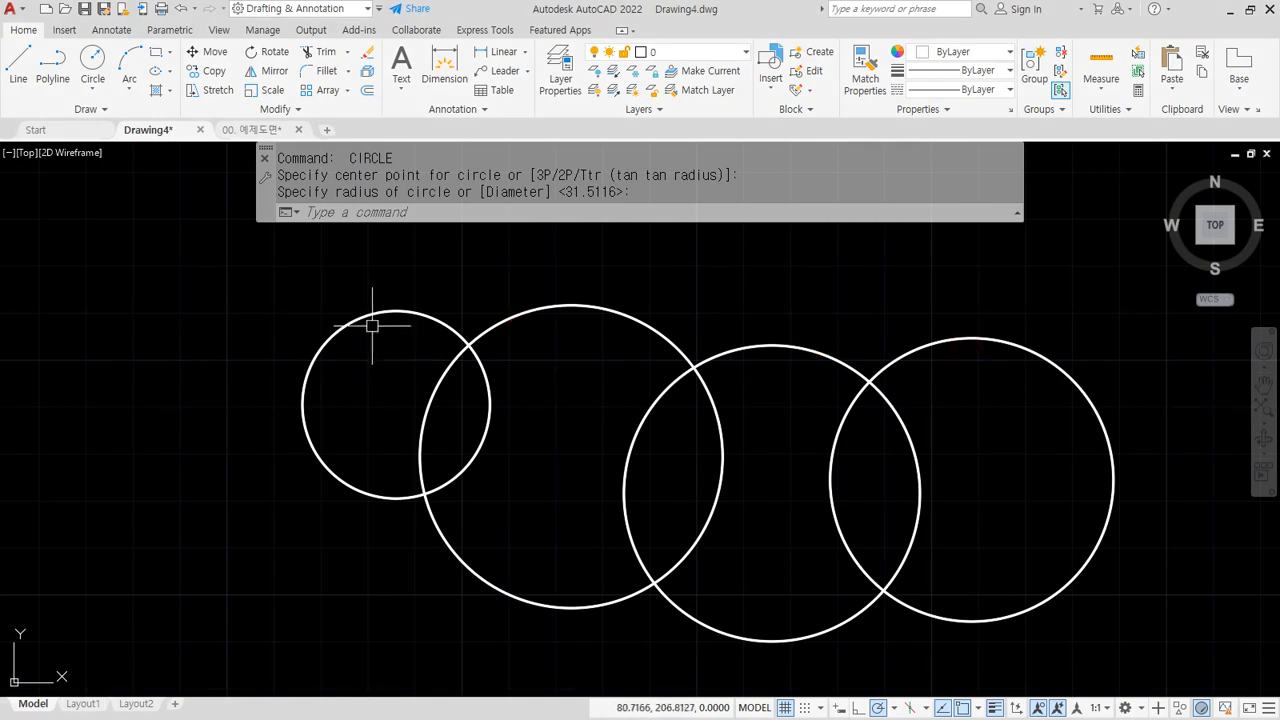
pyautogui.click(371, 312)
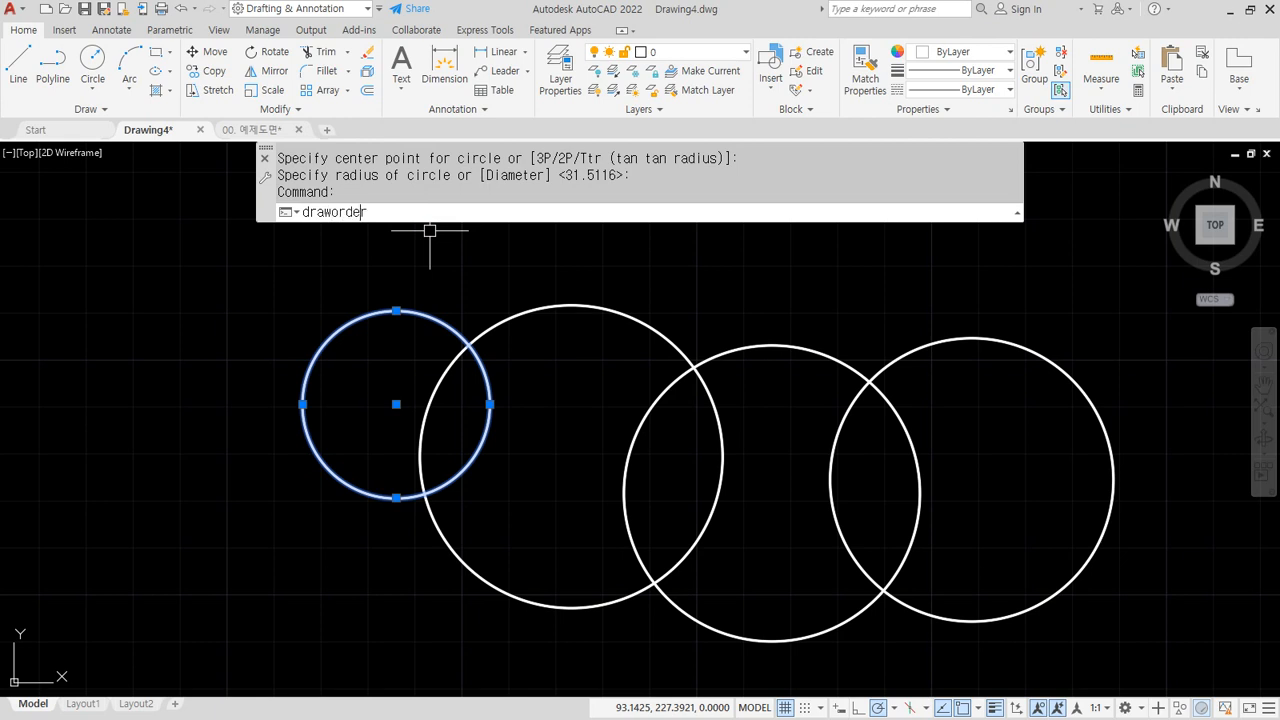
pyautogui.press('Return')
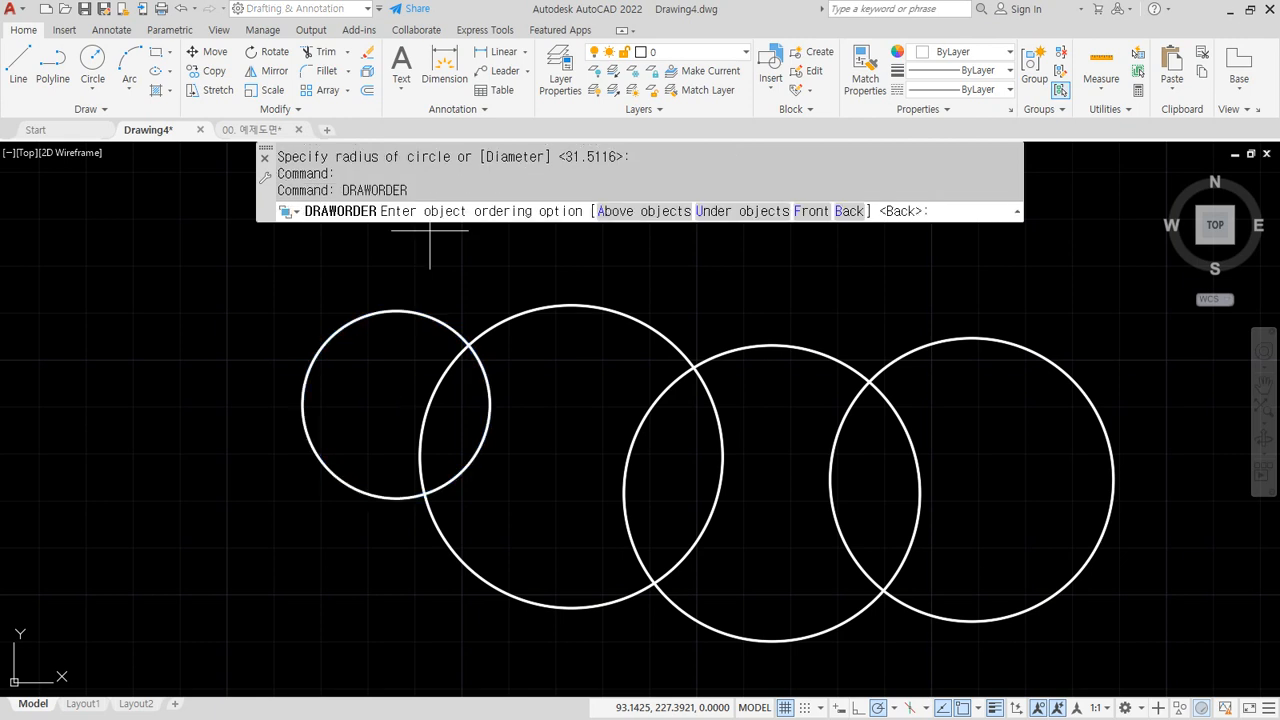
pyautogui.press('Escape')
pyautogui.press('Escape')
pyautogui.press('Escape')
# Step: Bring the small leftmost circle to the front of the draw order
pyautogui.click(372, 311)
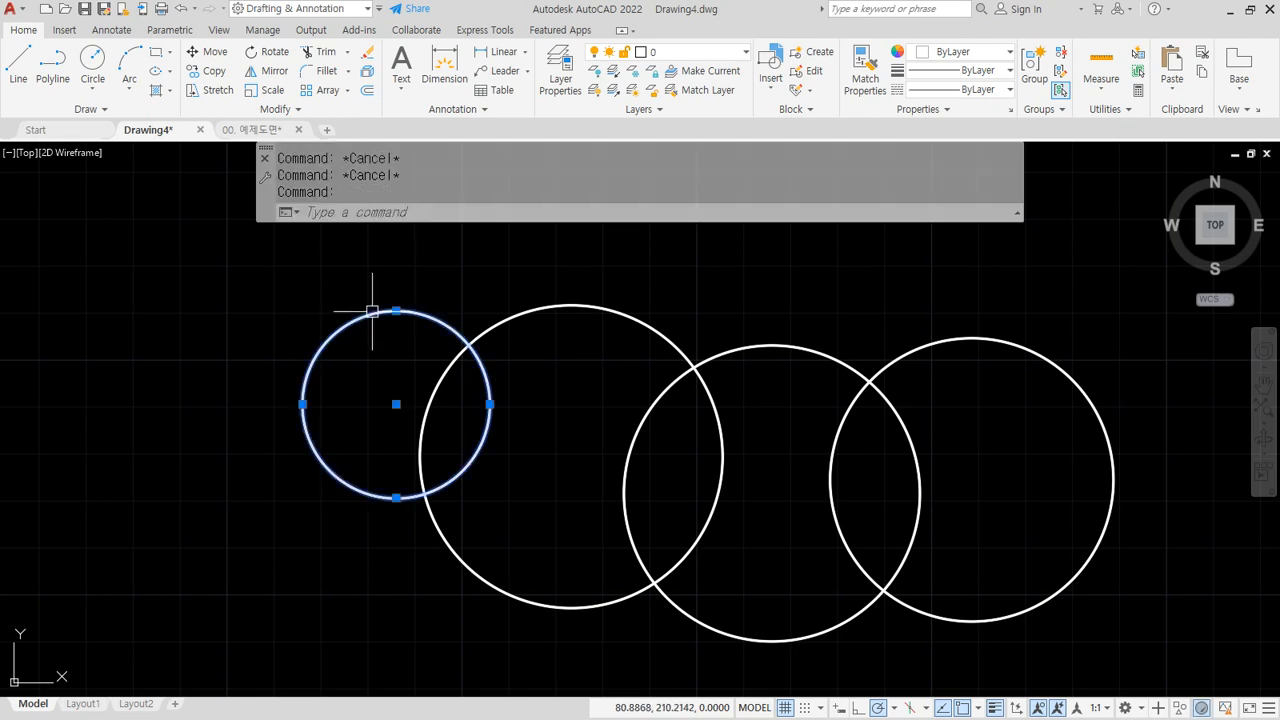
pyautogui.rightClick(372, 312)
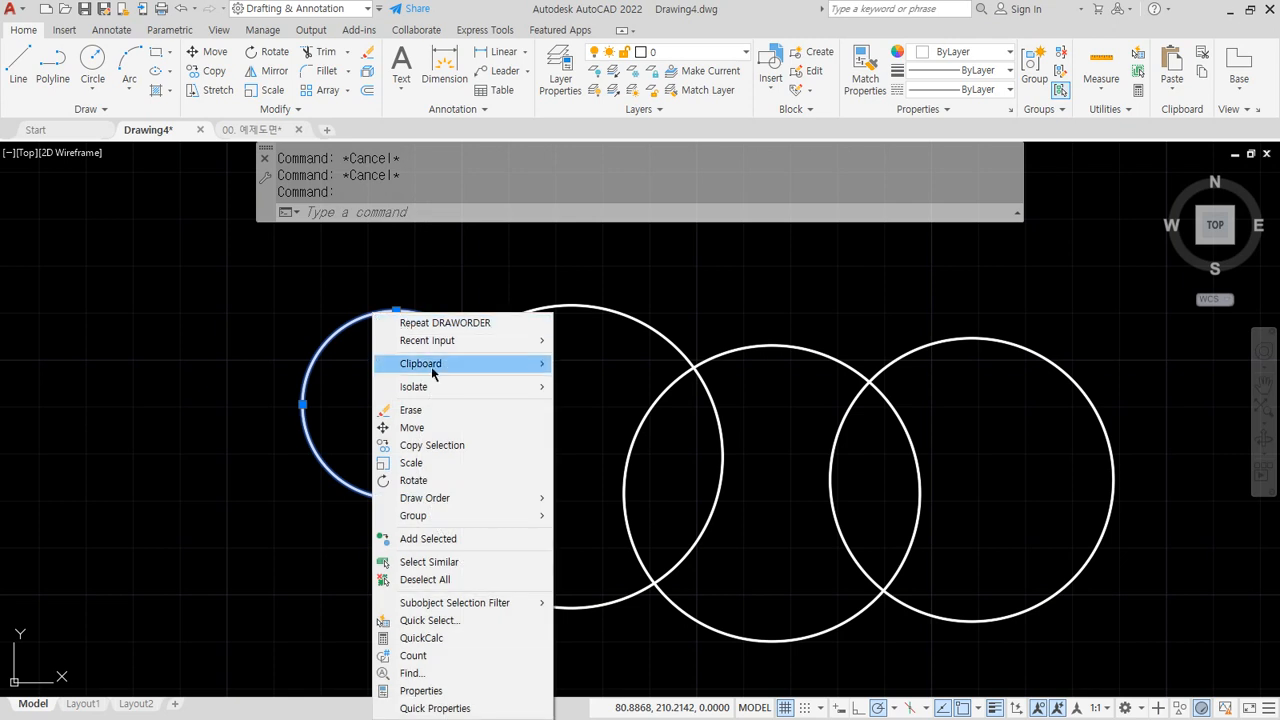
pyautogui.moveTo(449, 505)
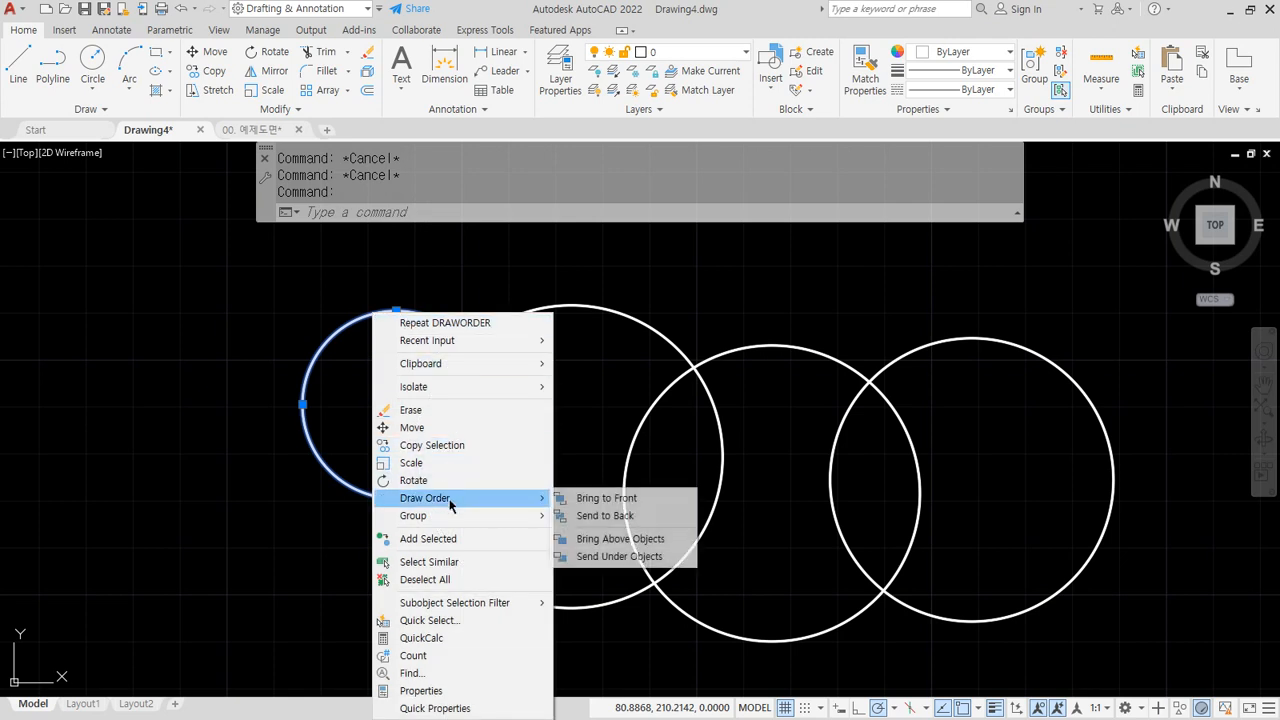
pyautogui.click(661, 498)
# Step: Send the small leftmost circle to the back of the draw order
pyautogui.click(423, 316)
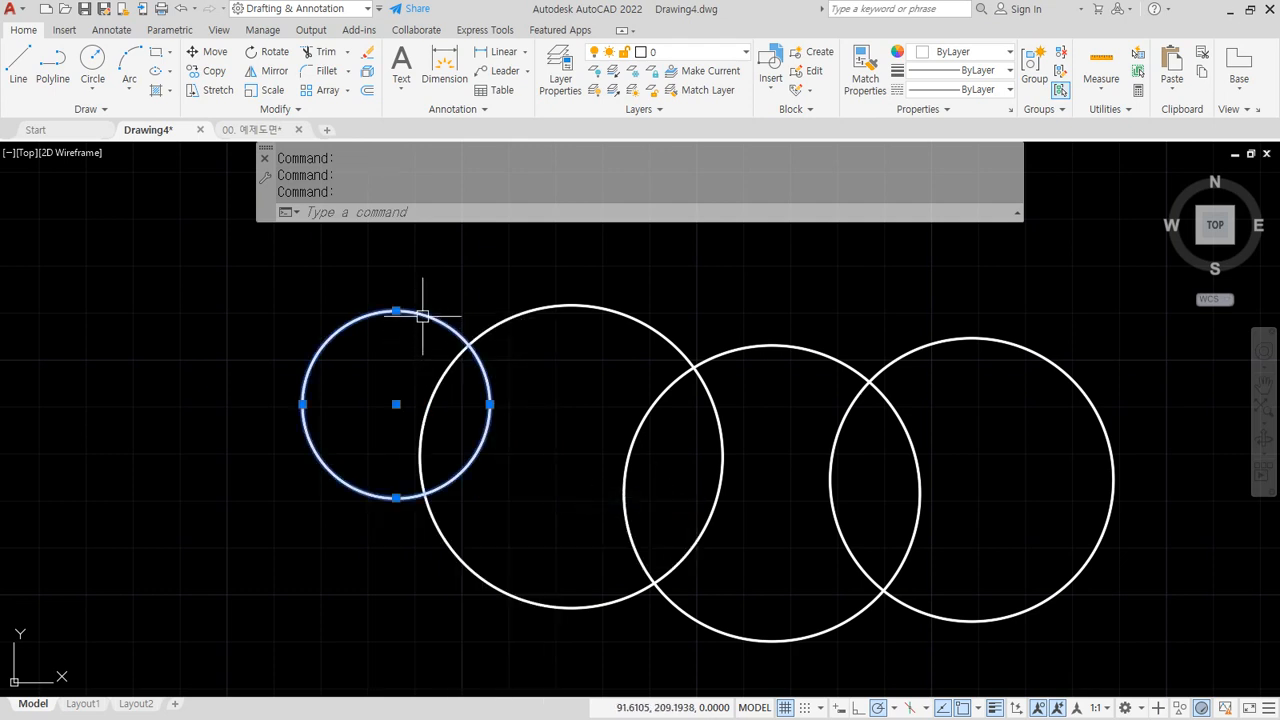
pyautogui.rightClick(423, 316)
pyautogui.moveTo(531, 500)
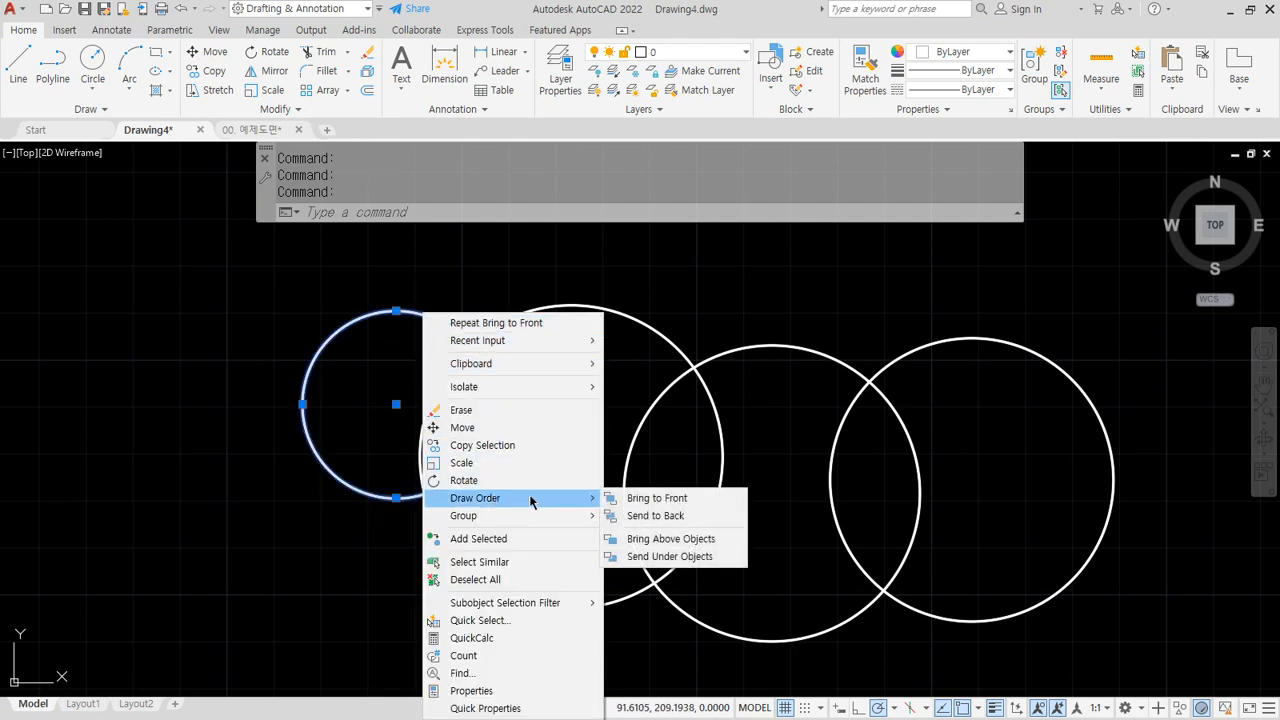
pyautogui.click(695, 520)
# Step: Bring the small leftmost circle above the third circle from the left, using Bring Above Objects
pyautogui.click(430, 316)
pyautogui.rightClick(430, 316)
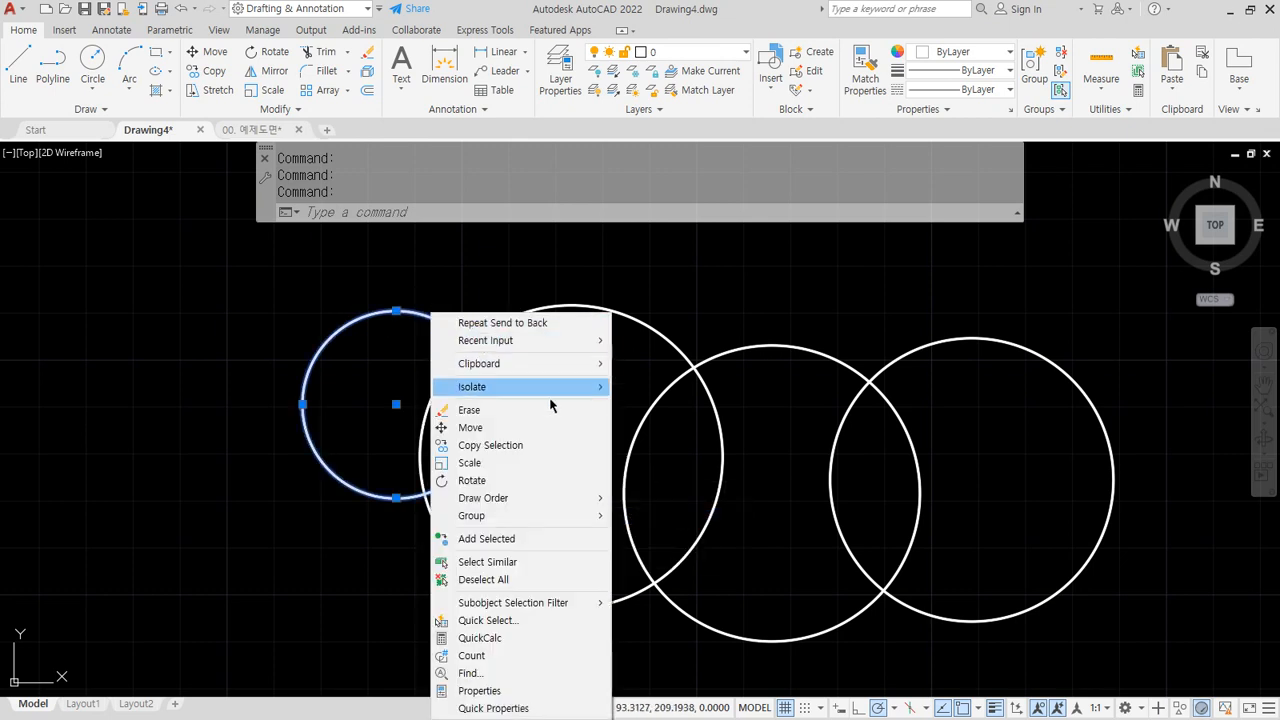
pyautogui.moveTo(563, 500)
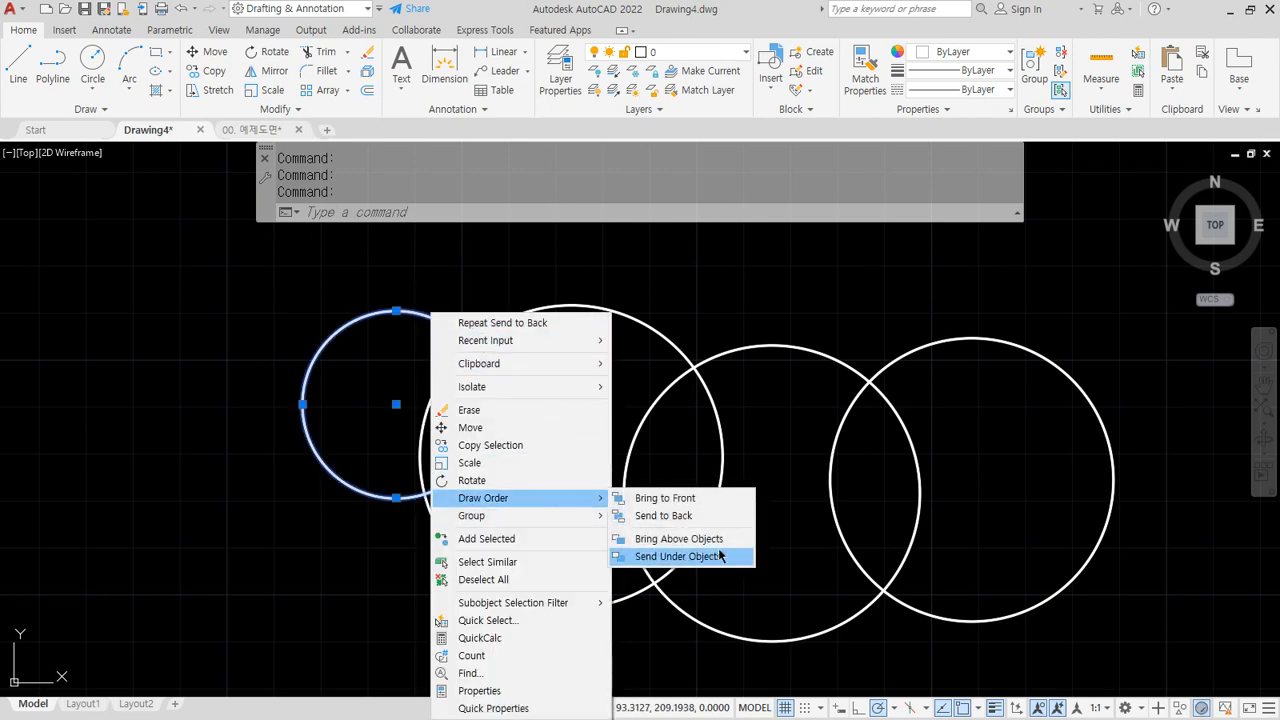
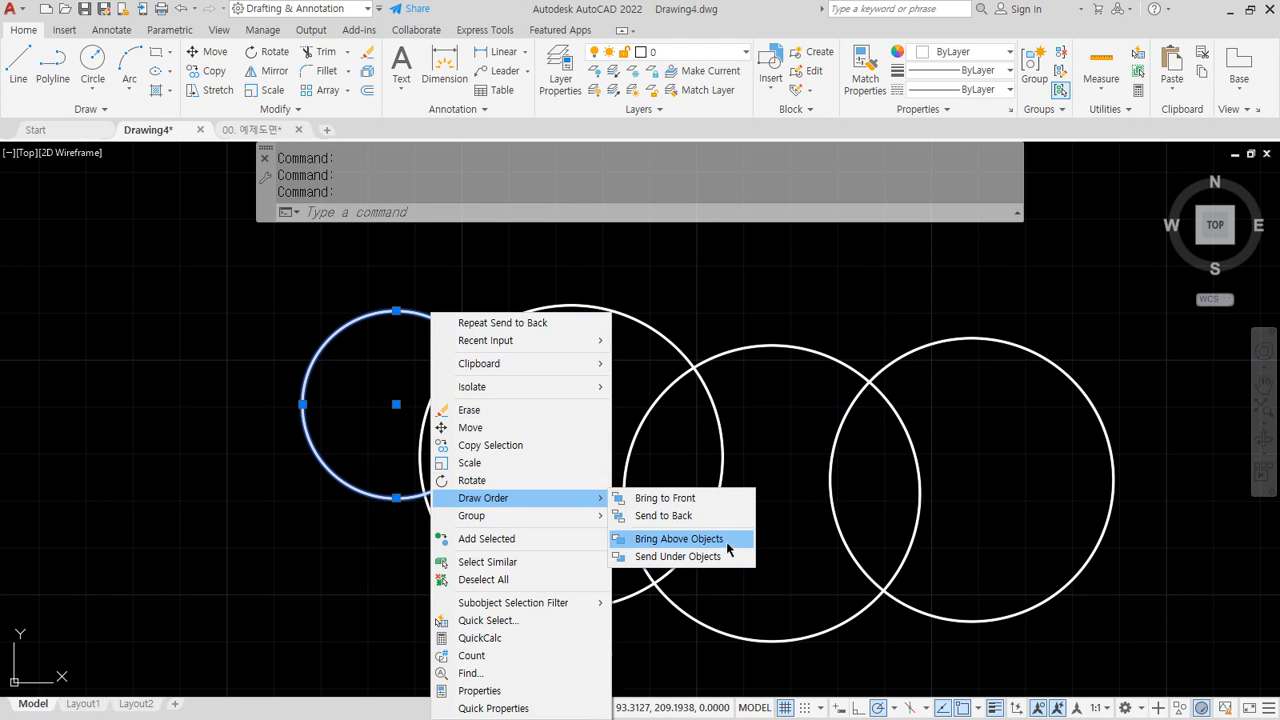
pyautogui.click(727, 545)
pyautogui.click(714, 357)
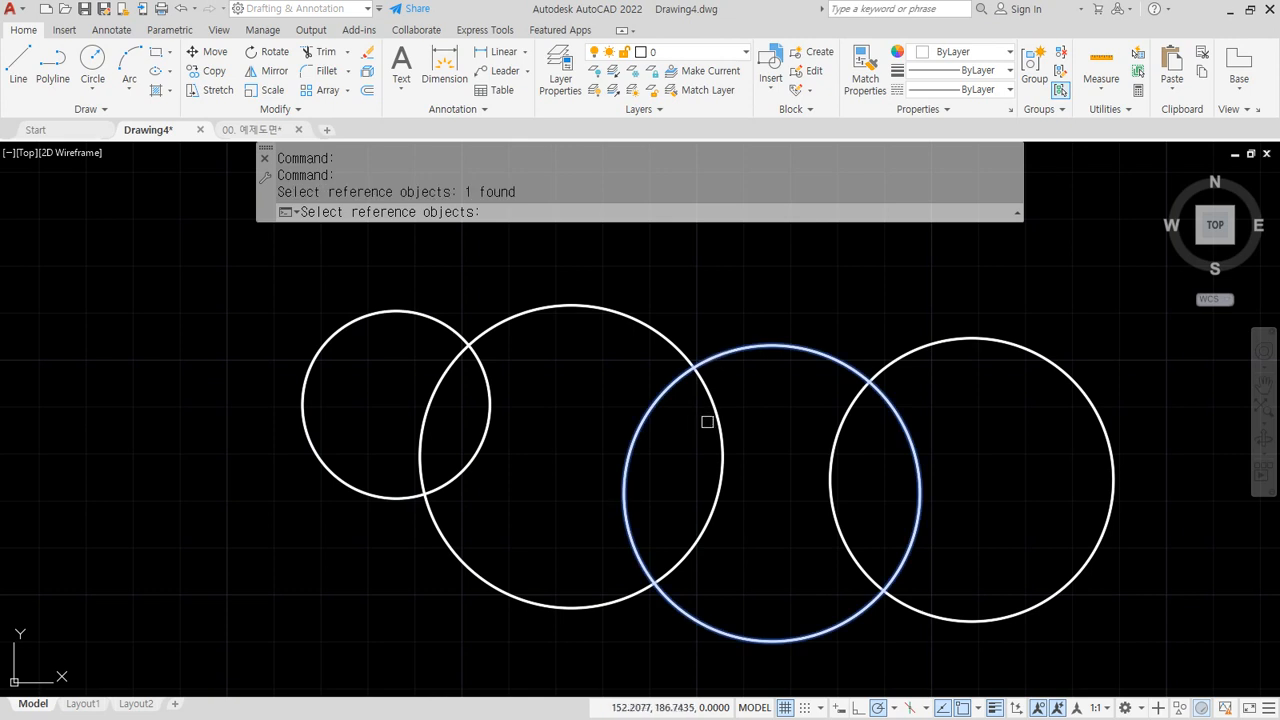
pyautogui.press('Return')
# Step: Send the small leftmost circle under the third circle from the left, using Send Under Objects
pyautogui.click(431, 318)
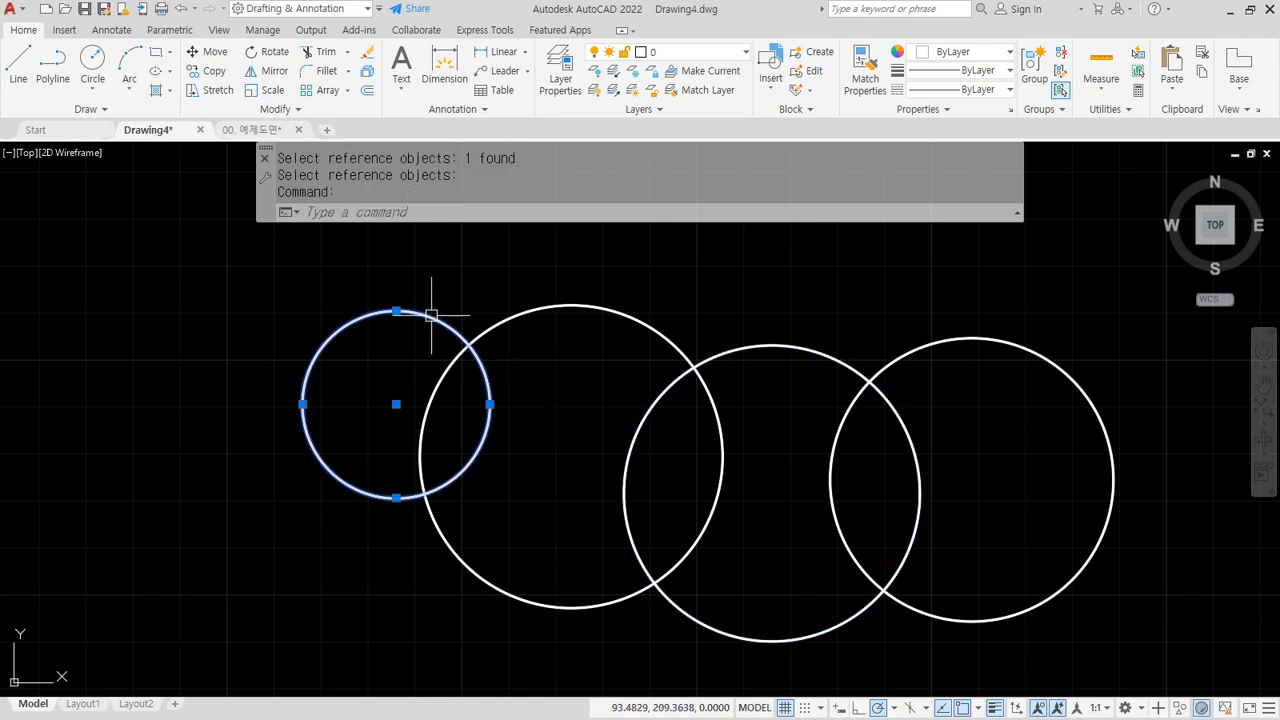
pyautogui.rightClick(431, 314)
pyautogui.moveTo(530, 500)
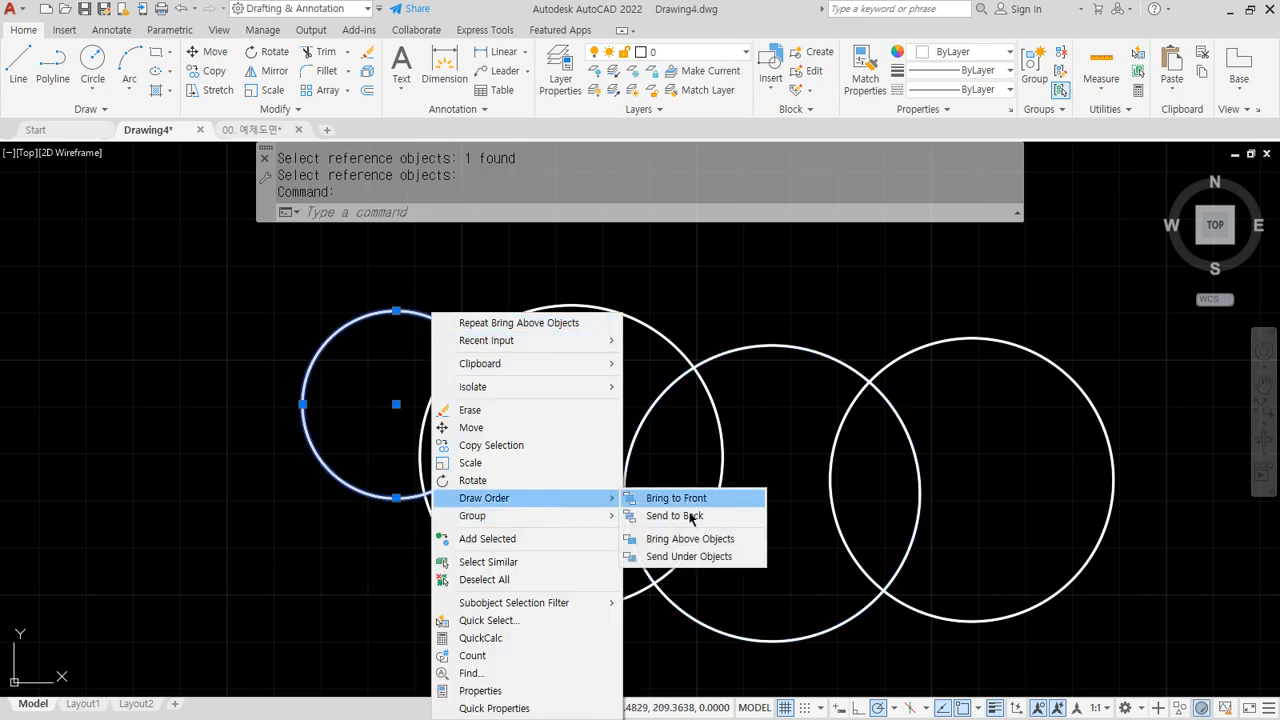
pyautogui.click(675, 565)
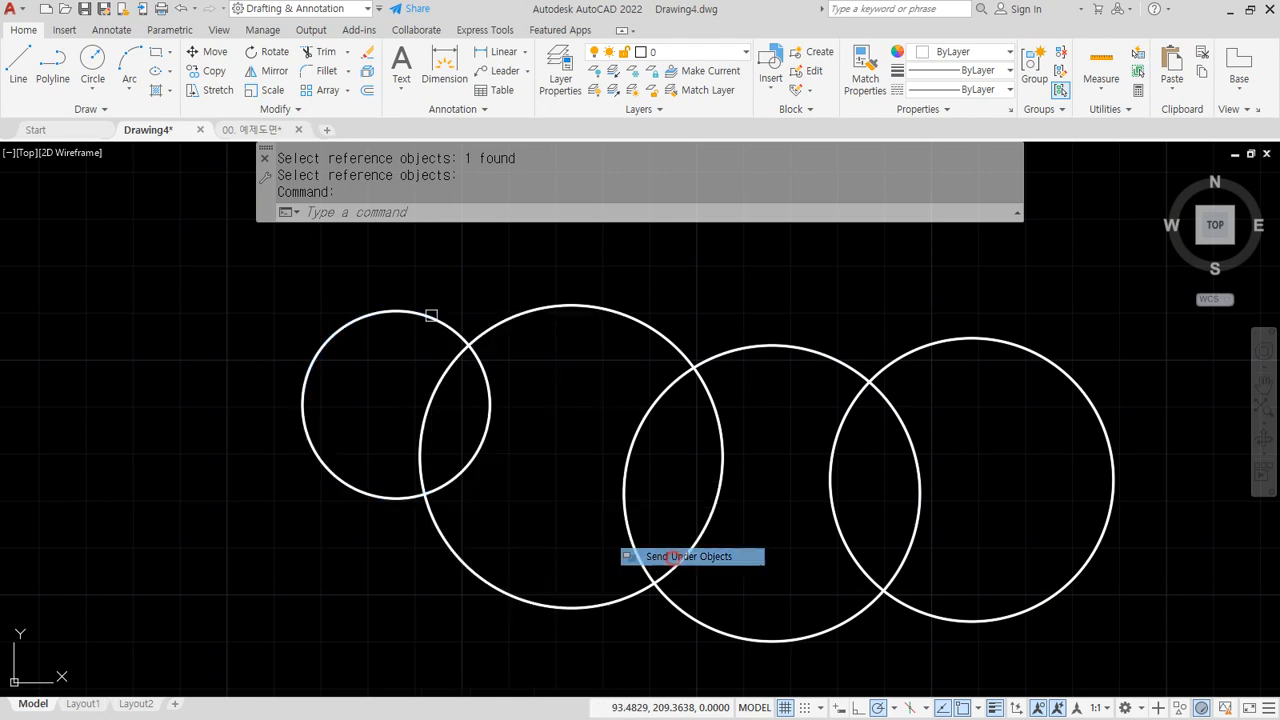
pyautogui.click(735, 345)
pyautogui.press('Return')
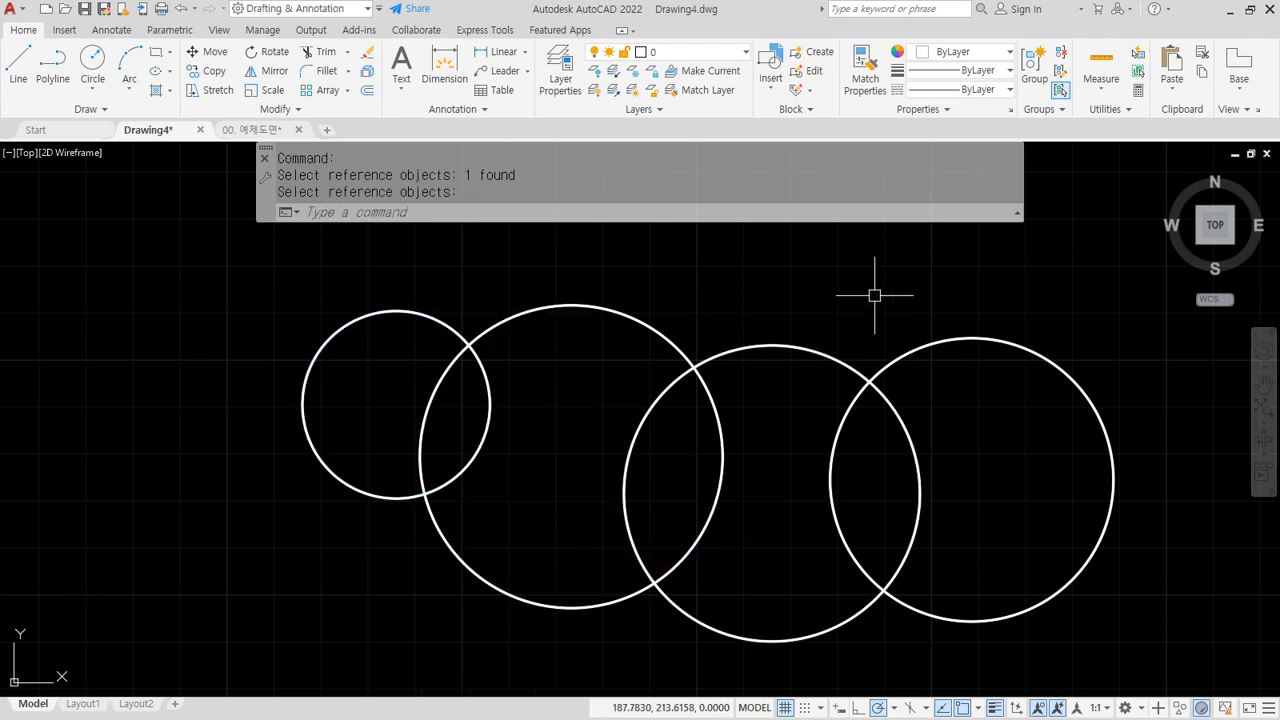
# Step: Erase all four overlapping circles
pyautogui.click(946, 300)
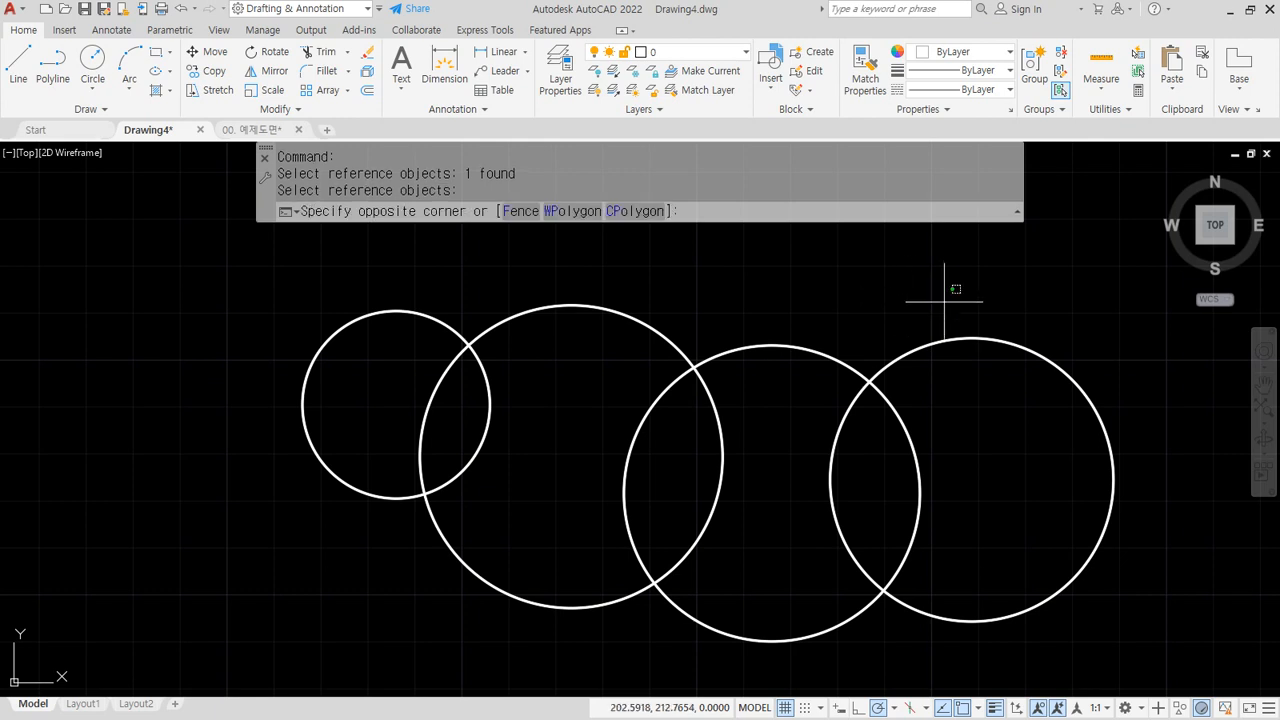
pyautogui.click(398, 398)
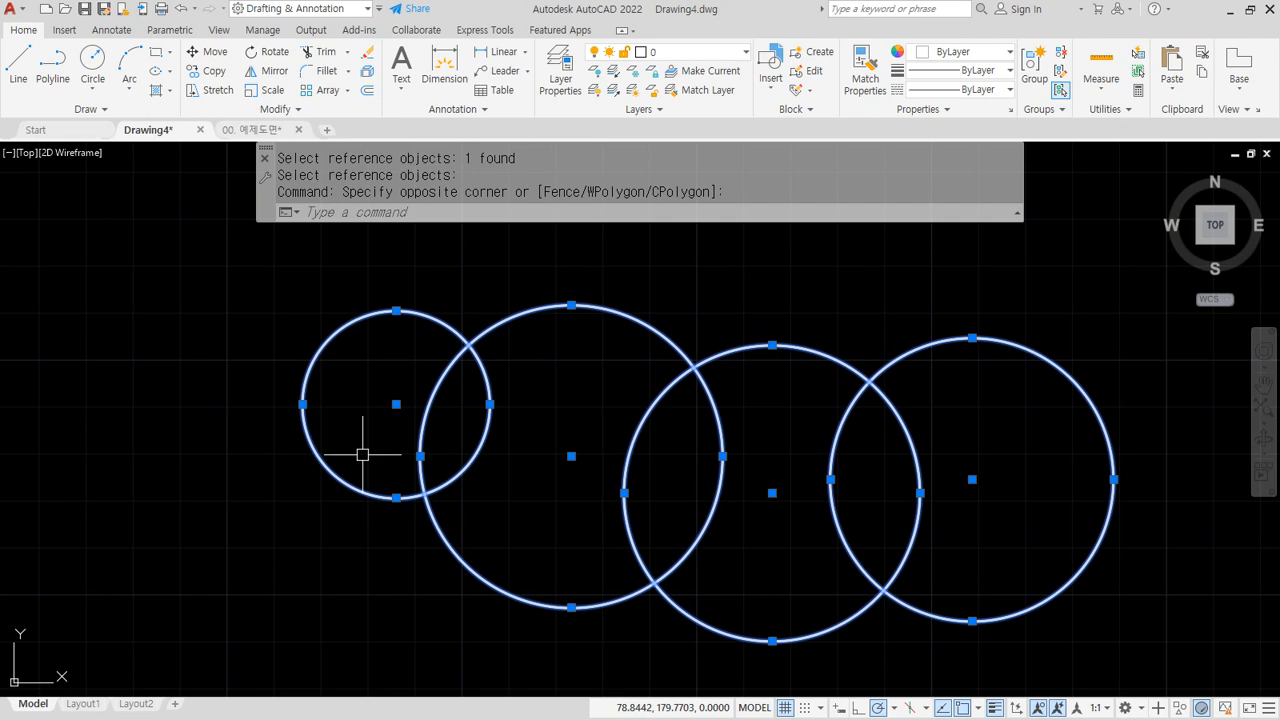
pyautogui.write('e')
pyautogui.press('Return')
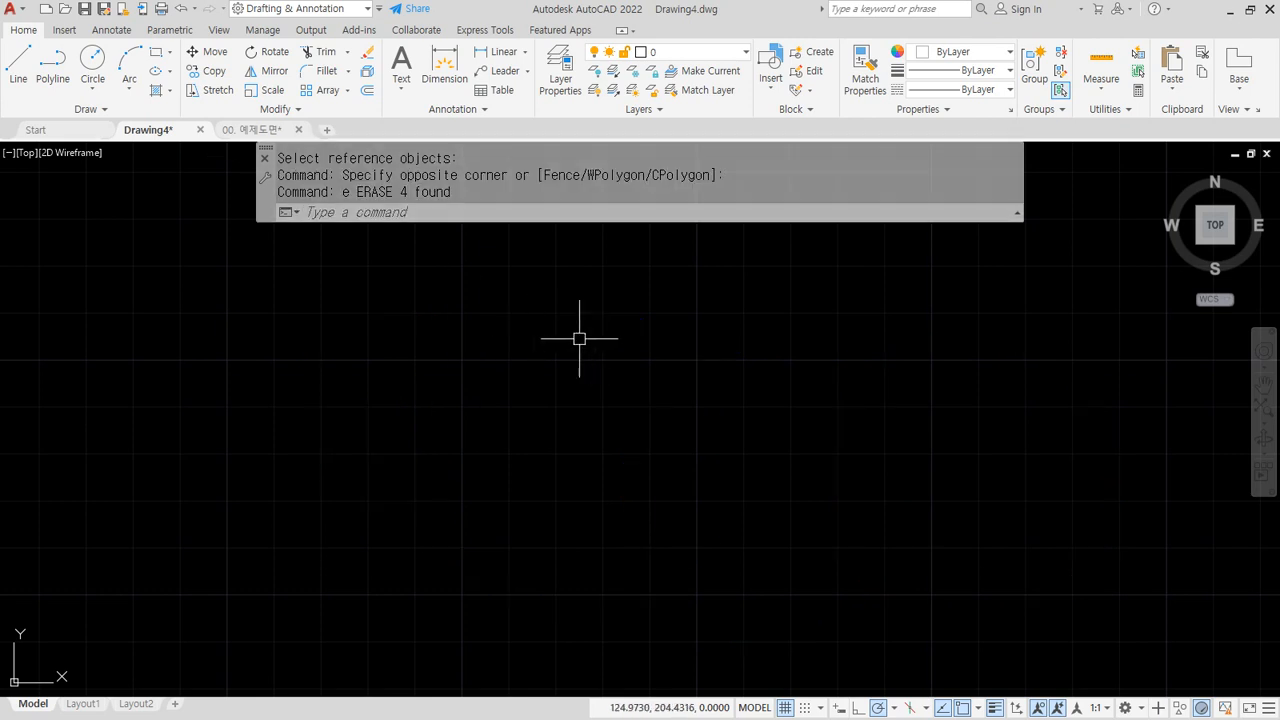
# Step: Draw three overlapping rectangles in a staircase, each one offset down and to the left of the previous one
pyautogui.write('rec')
pyautogui.press('Return')
pyautogui.click(315, 260)
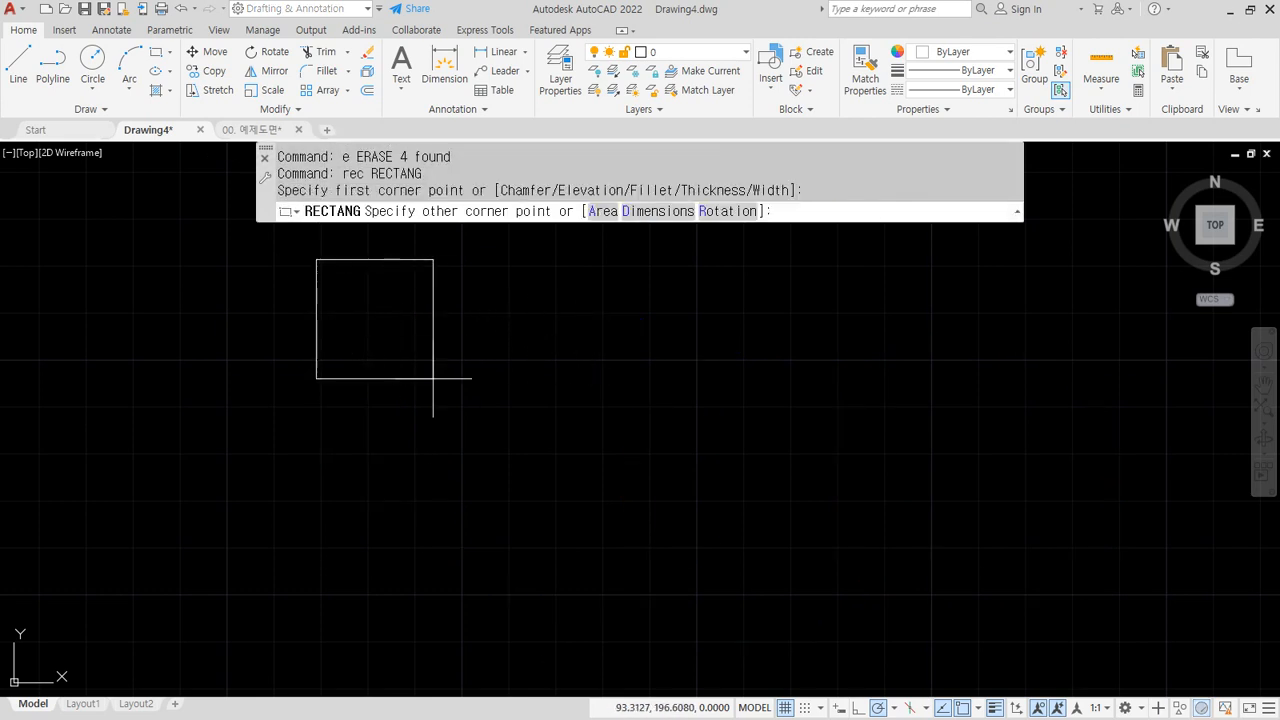
pyautogui.click(556, 484)
pyautogui.press('Return')
pyautogui.click(421, 334)
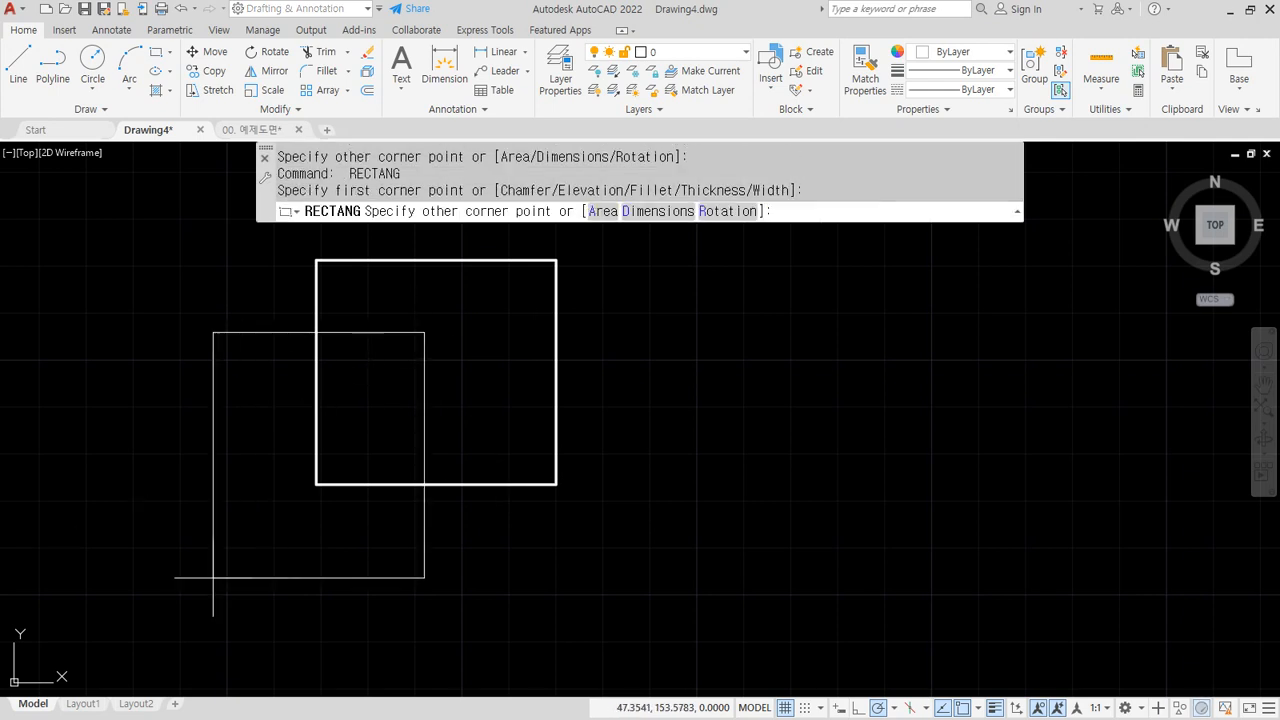
pyautogui.click(194, 577)
pyautogui.press('Return')
pyautogui.click(277, 437)
pyautogui.click(88, 651)
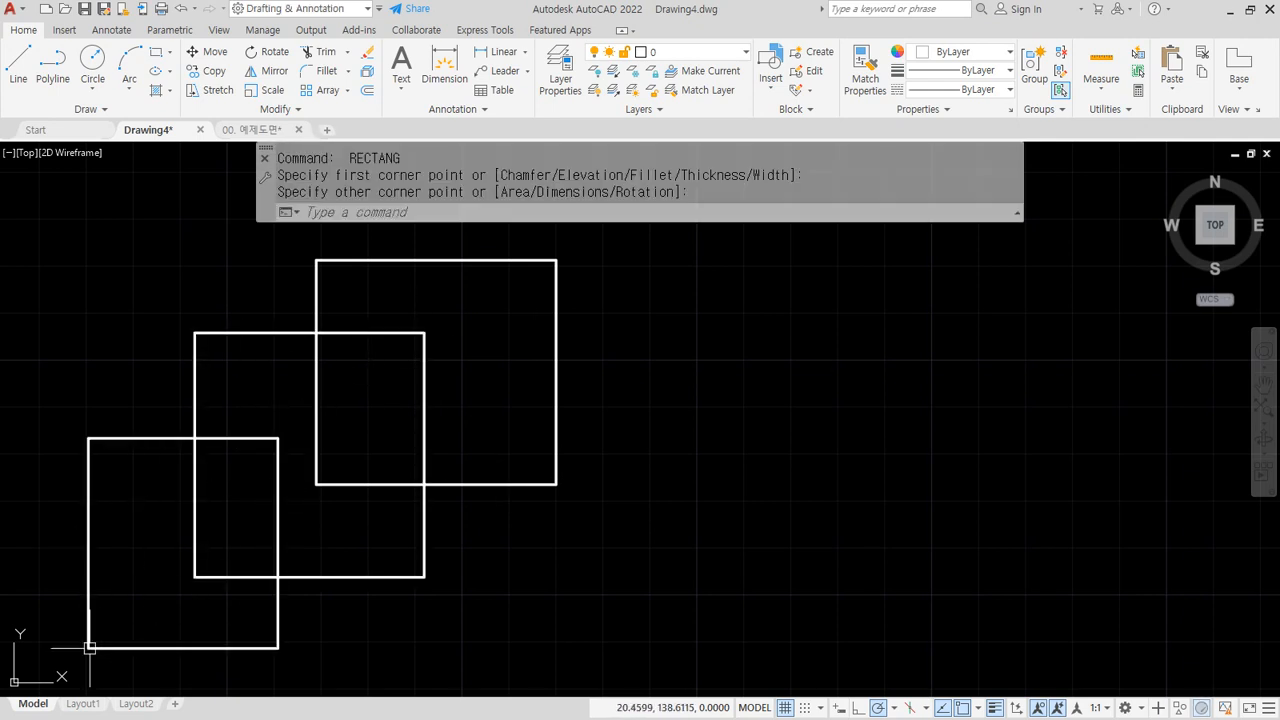
# Step: Extend the rectangle staircase down and to the left with two more, smaller overlapping rectangles
pyautogui.moveTo(268, 524); pyautogui.dragTo(311, 434, button='middle')
pyautogui.press('Return')
pyautogui.click(214, 425)
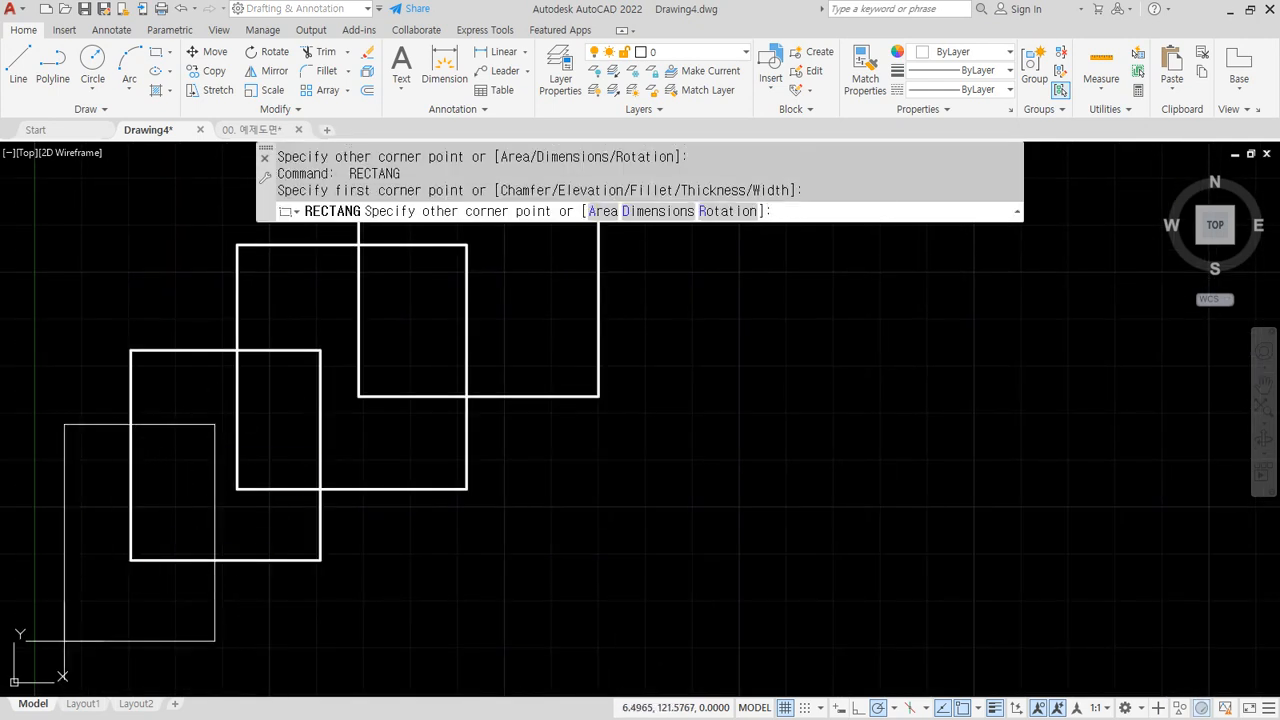
pyautogui.click(63, 644)
pyautogui.moveTo(217, 580); pyautogui.dragTo(300, 466, button='middle')
pyautogui.press('Return')
pyautogui.click(191, 429)
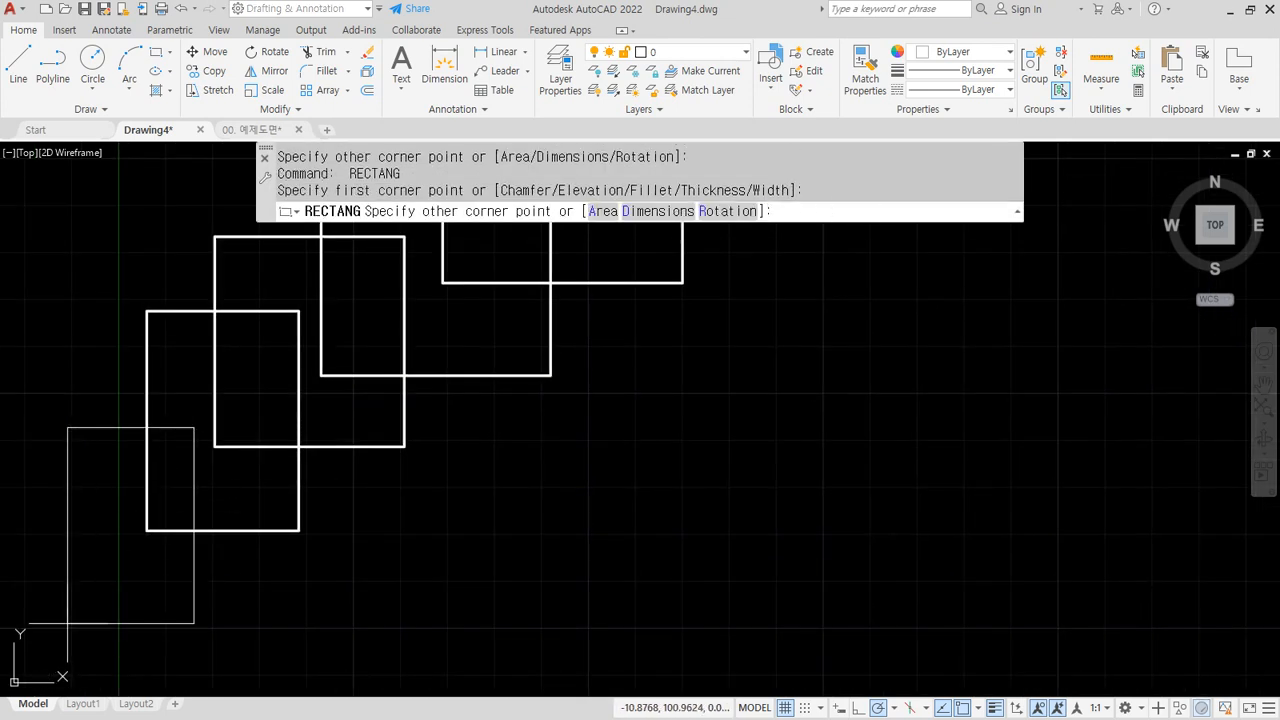
pyautogui.click(66, 625)
pyautogui.scroll(-2, 343, 508)
pyautogui.moveTo(343, 508); pyautogui.dragTo(470, 508, button='middle')
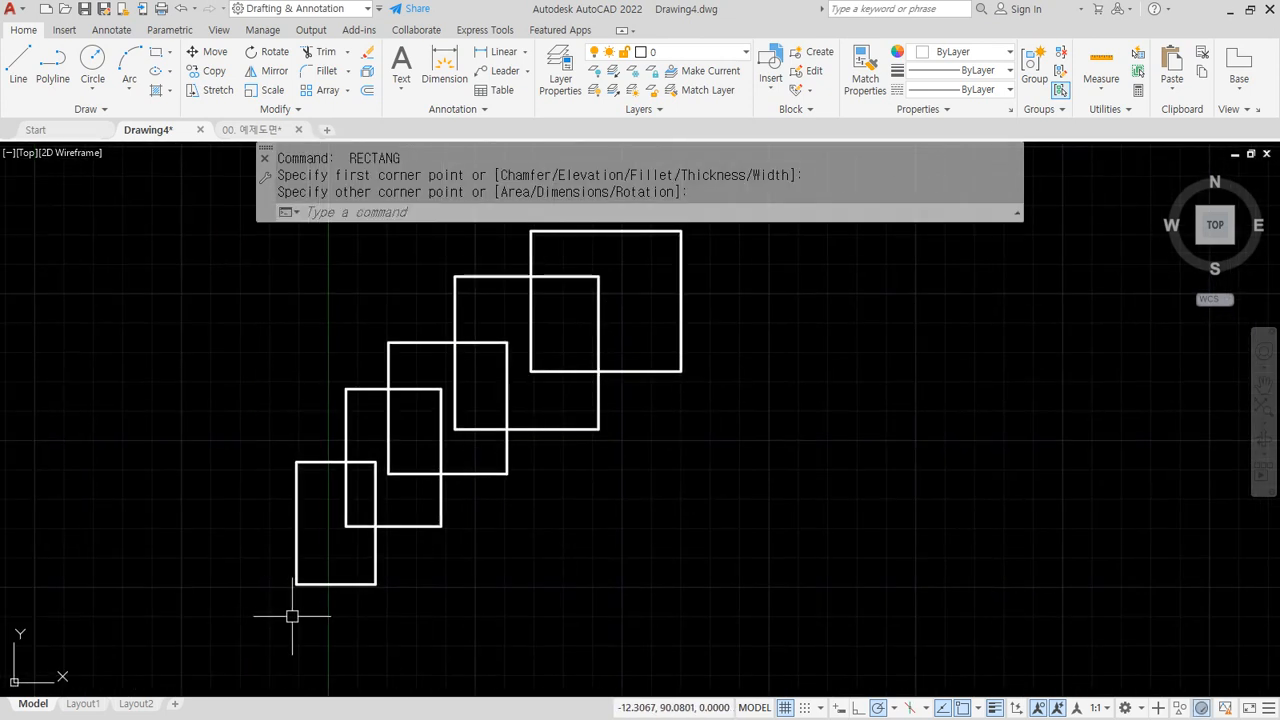
pyautogui.write('wip')
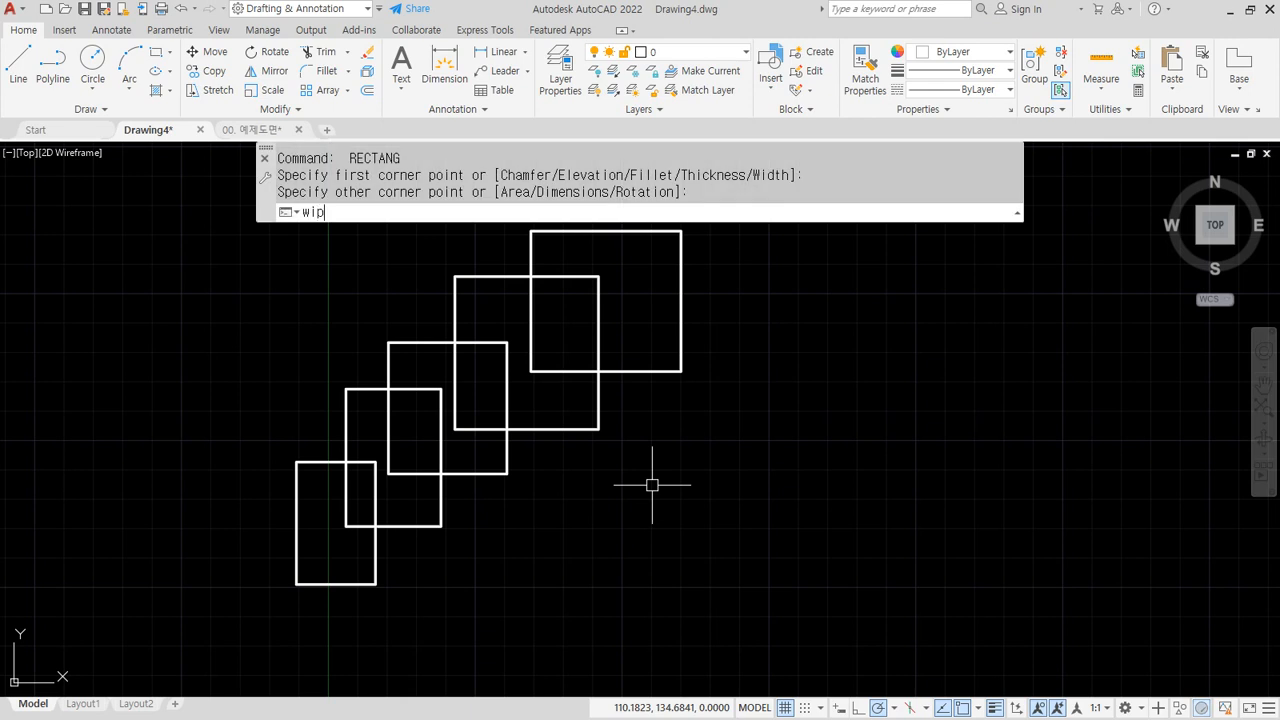
pyautogui.press('Return')
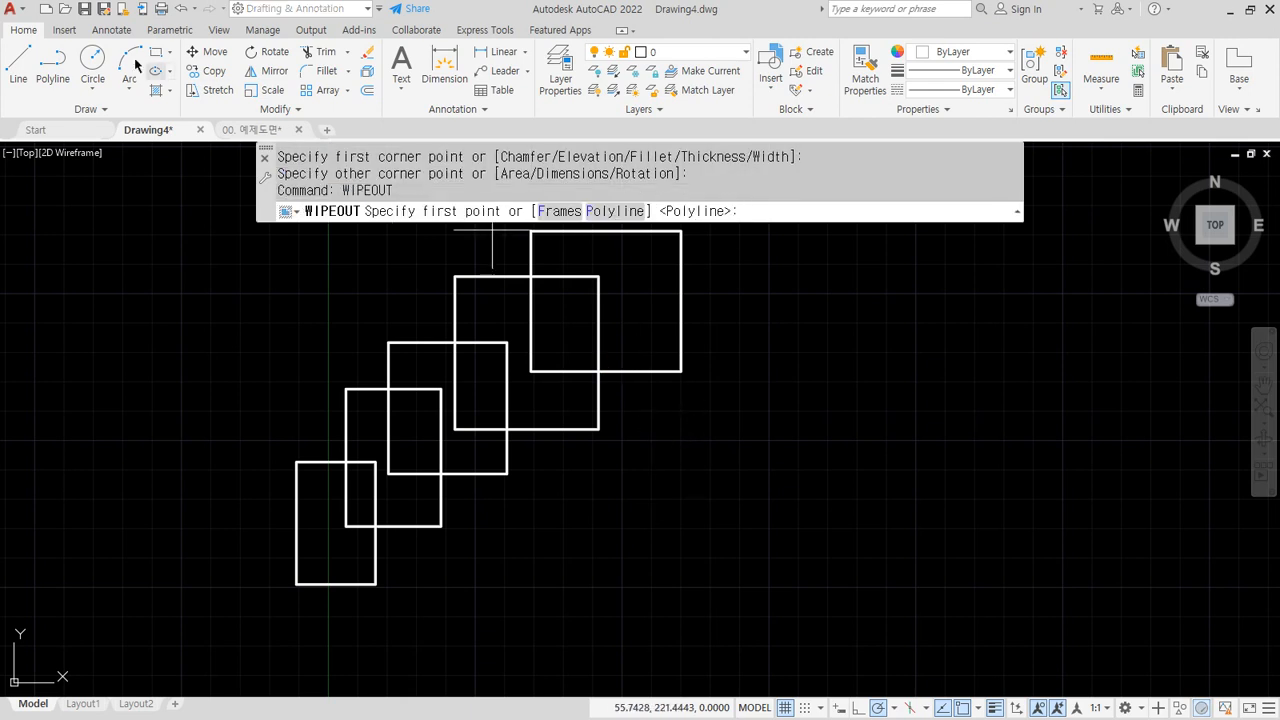
pyautogui.click(60, 31)
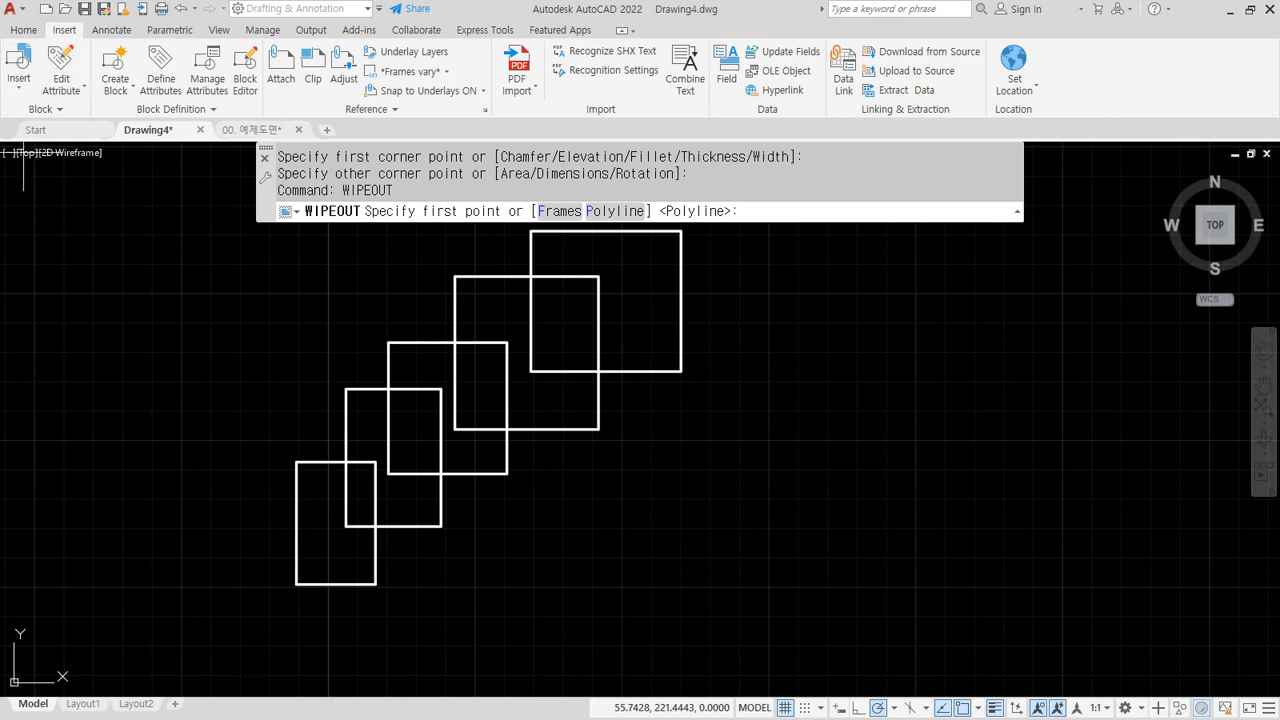
pyautogui.click(95, 31)
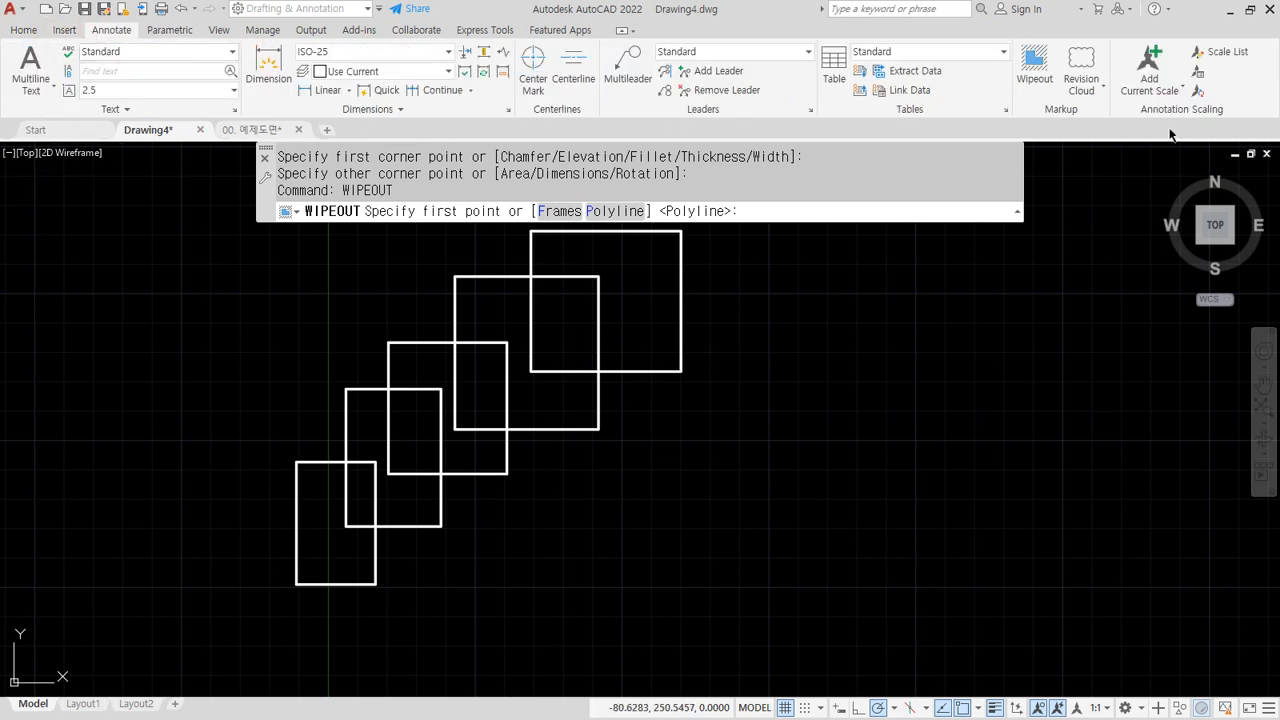
pyautogui.hotkey('ctrl', '2')
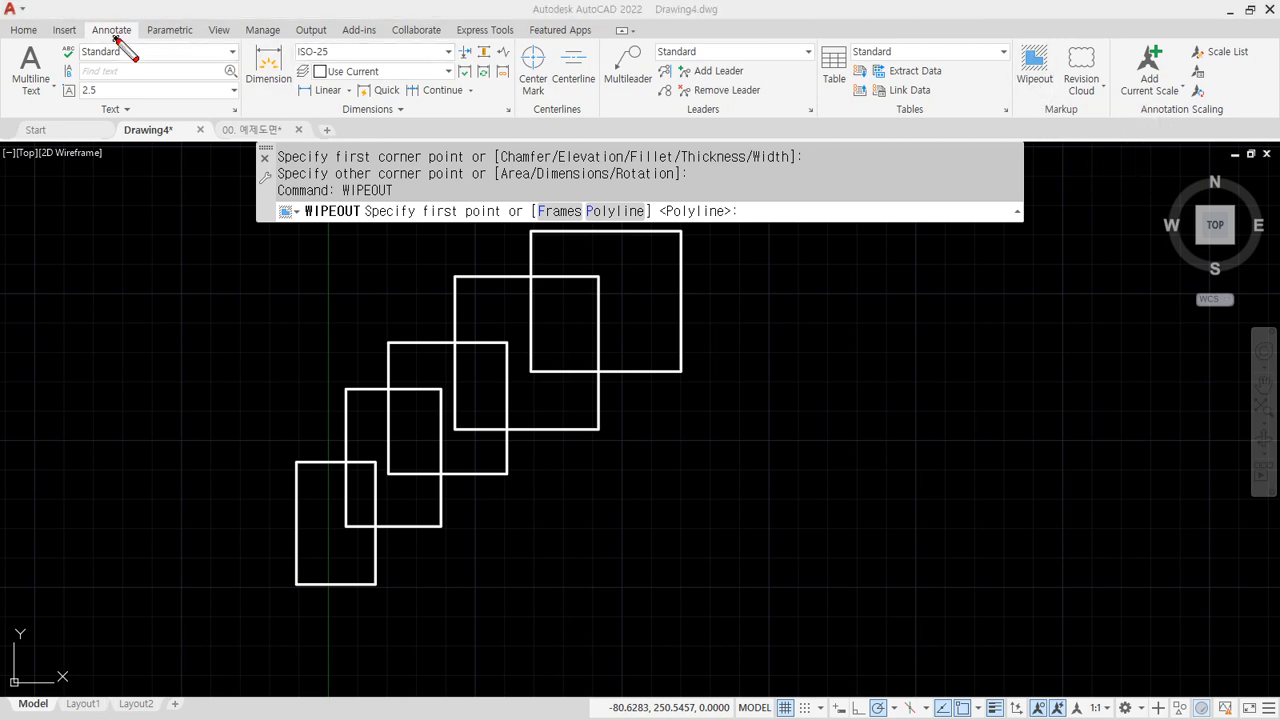
pyautogui.moveTo(123, 48)
pyautogui.mouseDown()
pyautogui.moveTo(82, 42)
pyautogui.moveTo(141, 31)
pyautogui.mouseUp()
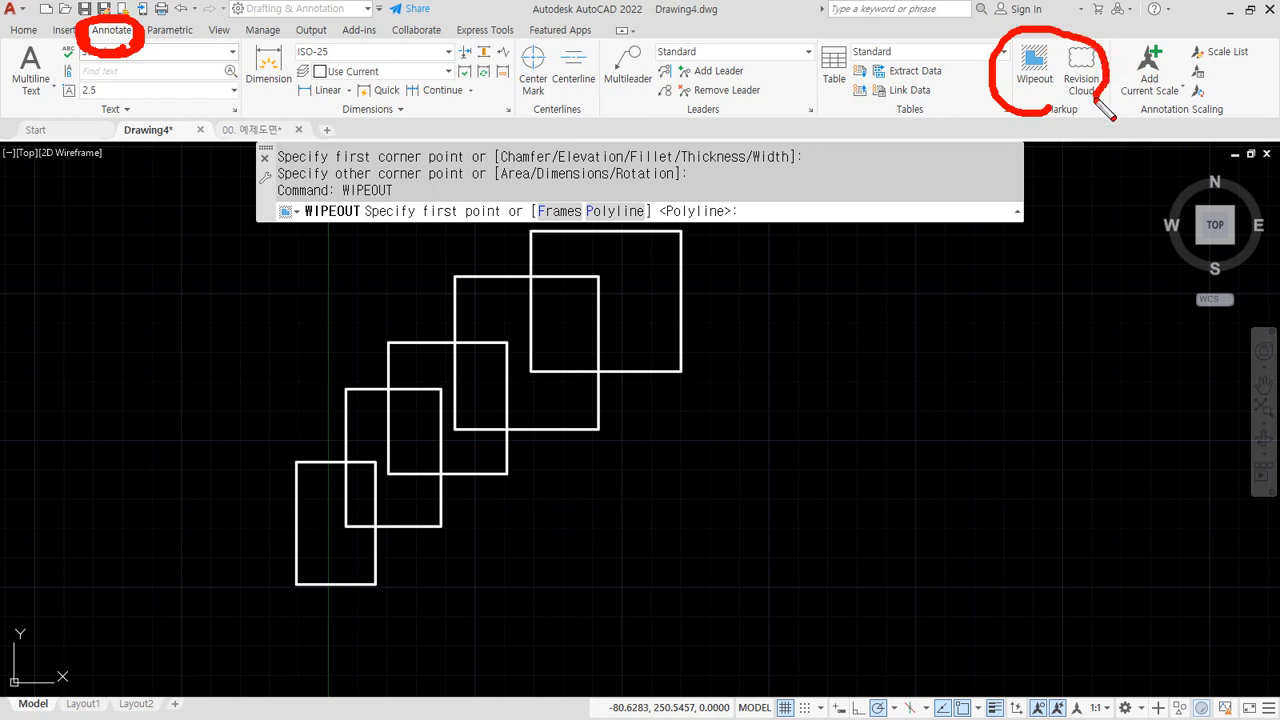
pyautogui.moveTo(1032, 92); pyautogui.dragTo(1008, 42)
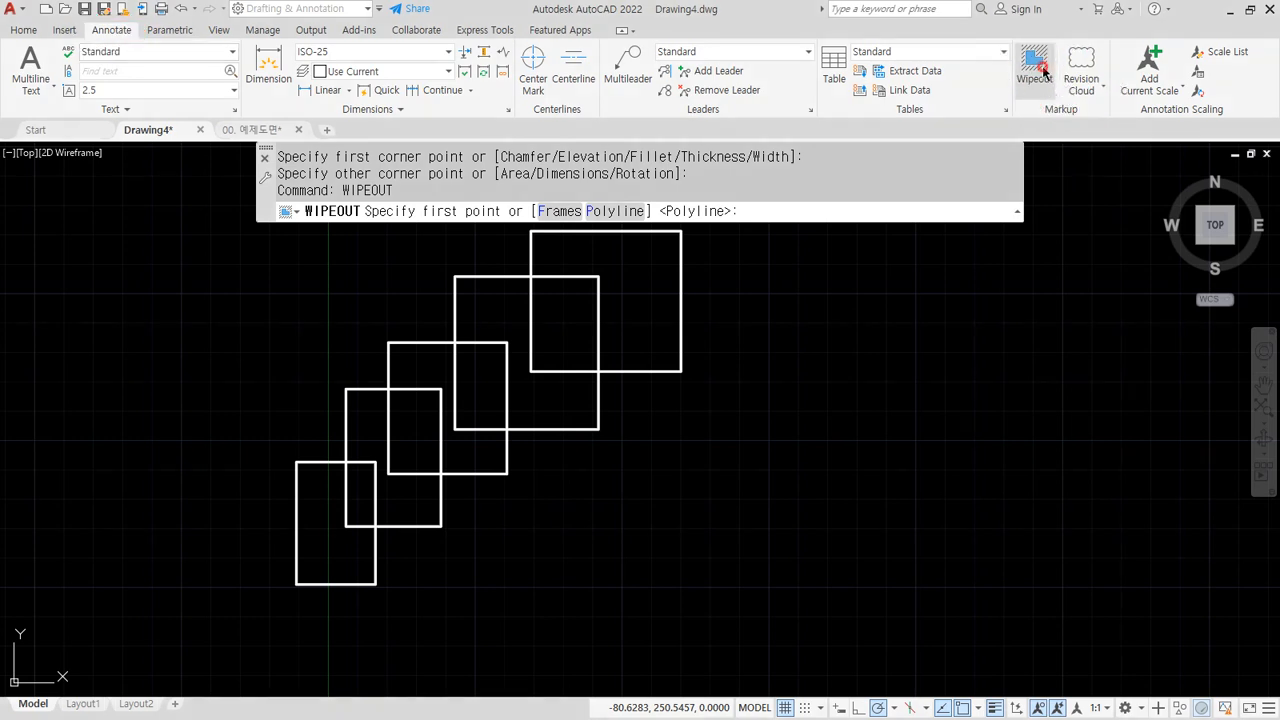
# Step: Mask the area of the uppermost rectangle with a Wipeout traced through its four corners
pyautogui.click(1036, 68)
pyautogui.moveTo(700, 308); pyautogui.dragTo(713, 356, button='middle')
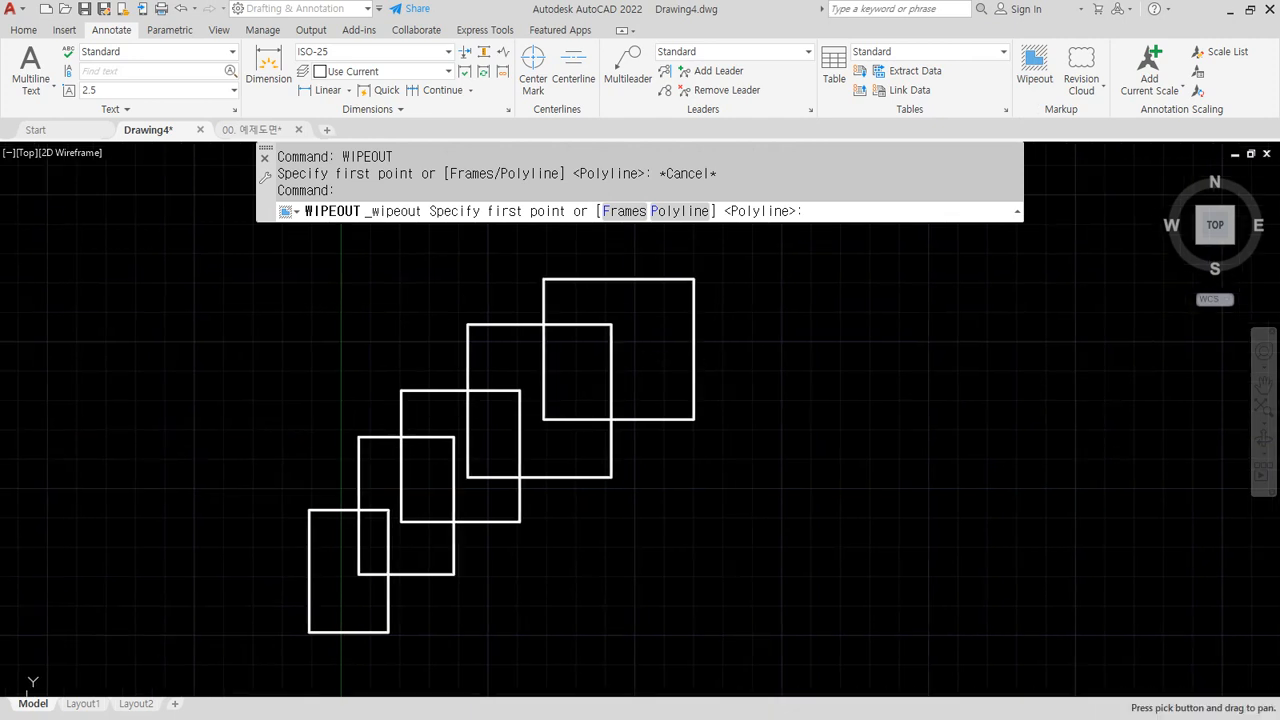
pyautogui.click(543, 279)
pyautogui.click(544, 418)
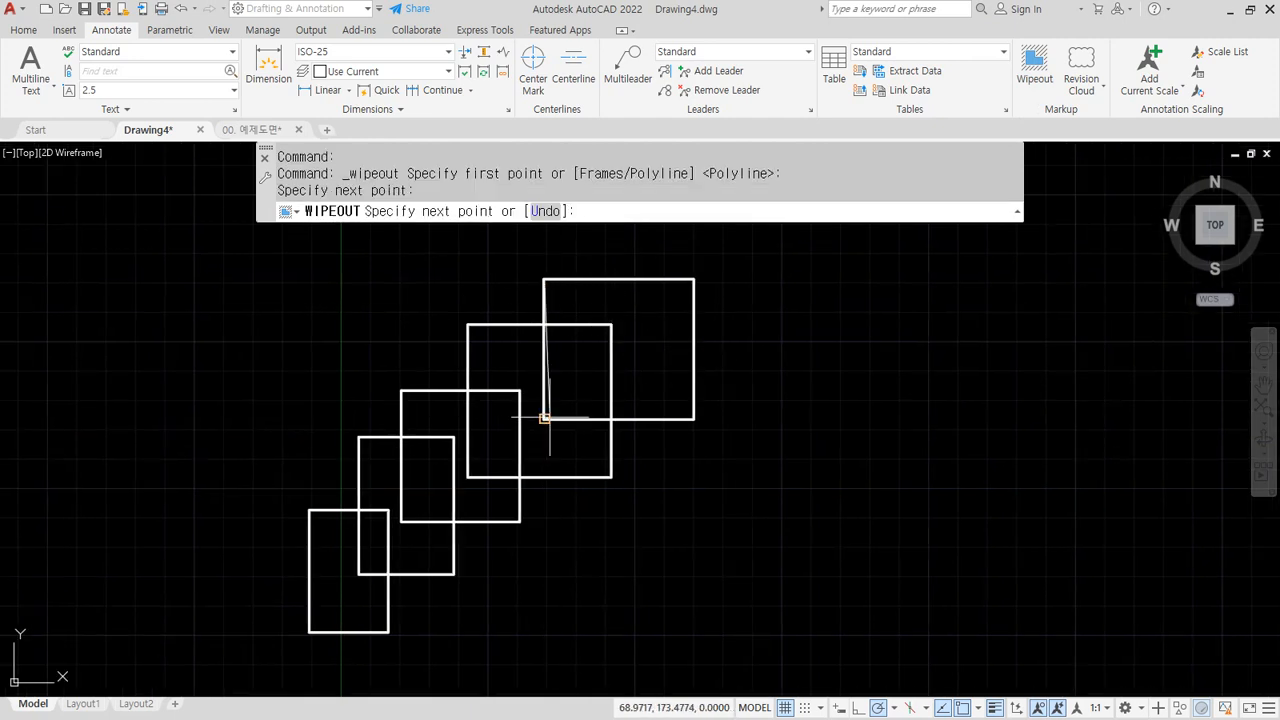
pyautogui.click(694, 418)
pyautogui.click(694, 279)
pyautogui.press('Return')
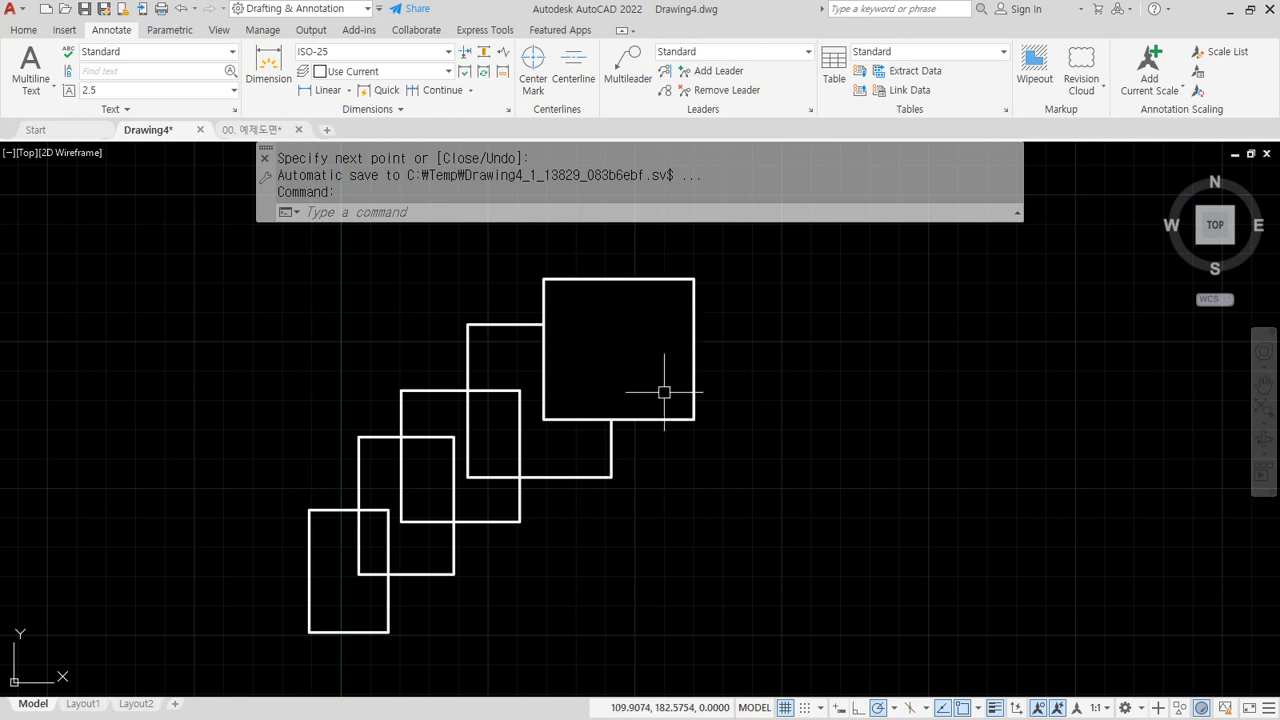
pyautogui.click(661, 279)
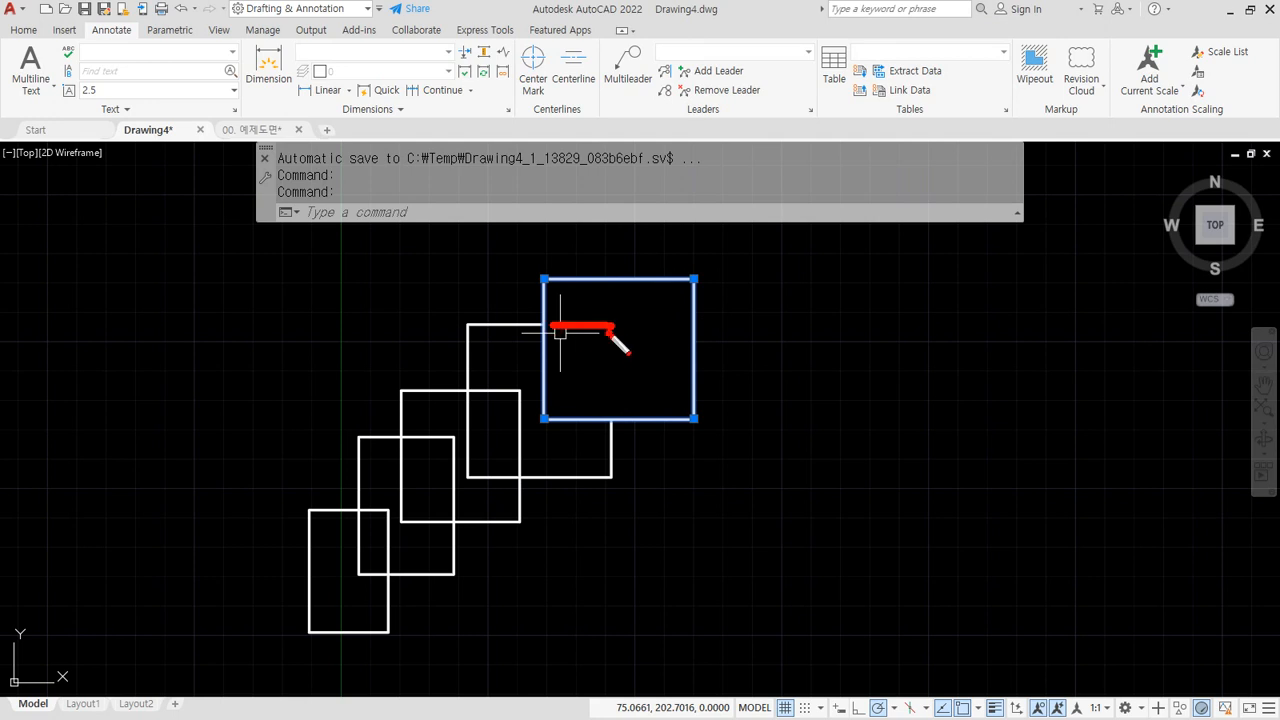
# Step: Trace a Wipeout through the four corners of the second rectangle from the top to cover the one behind it
pyautogui.click(1035, 62)
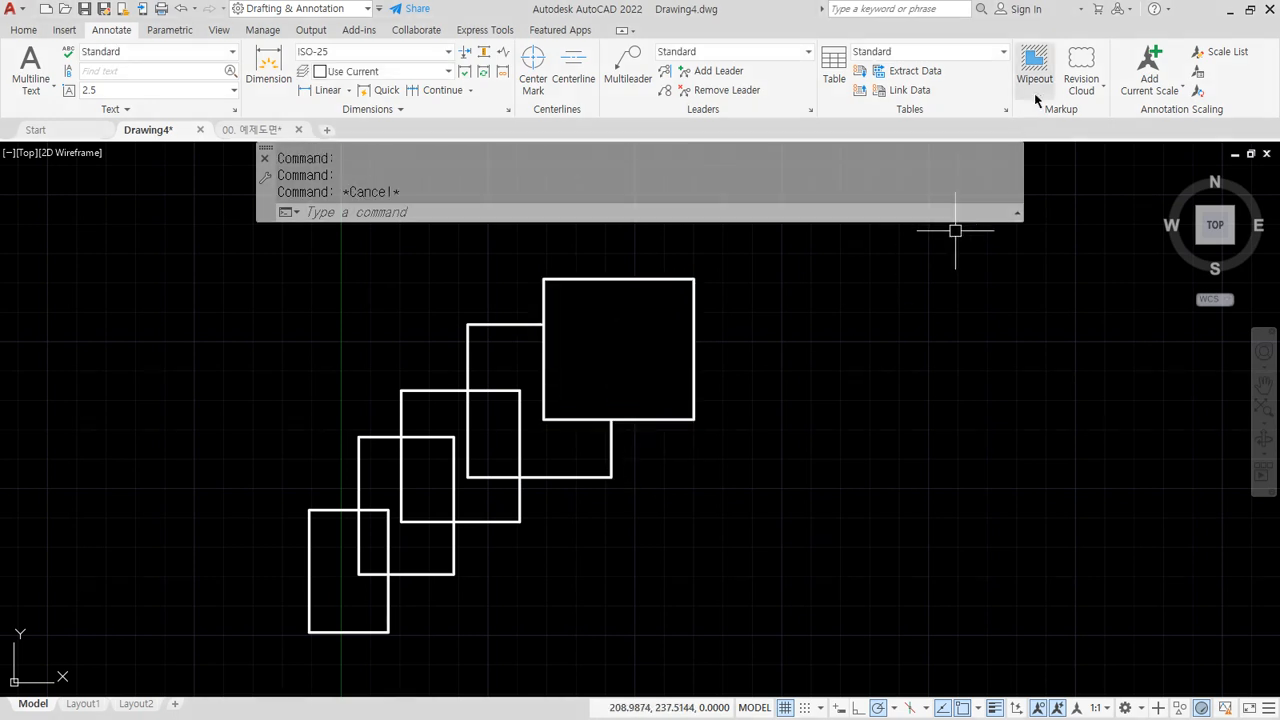
pyautogui.click(468, 324)
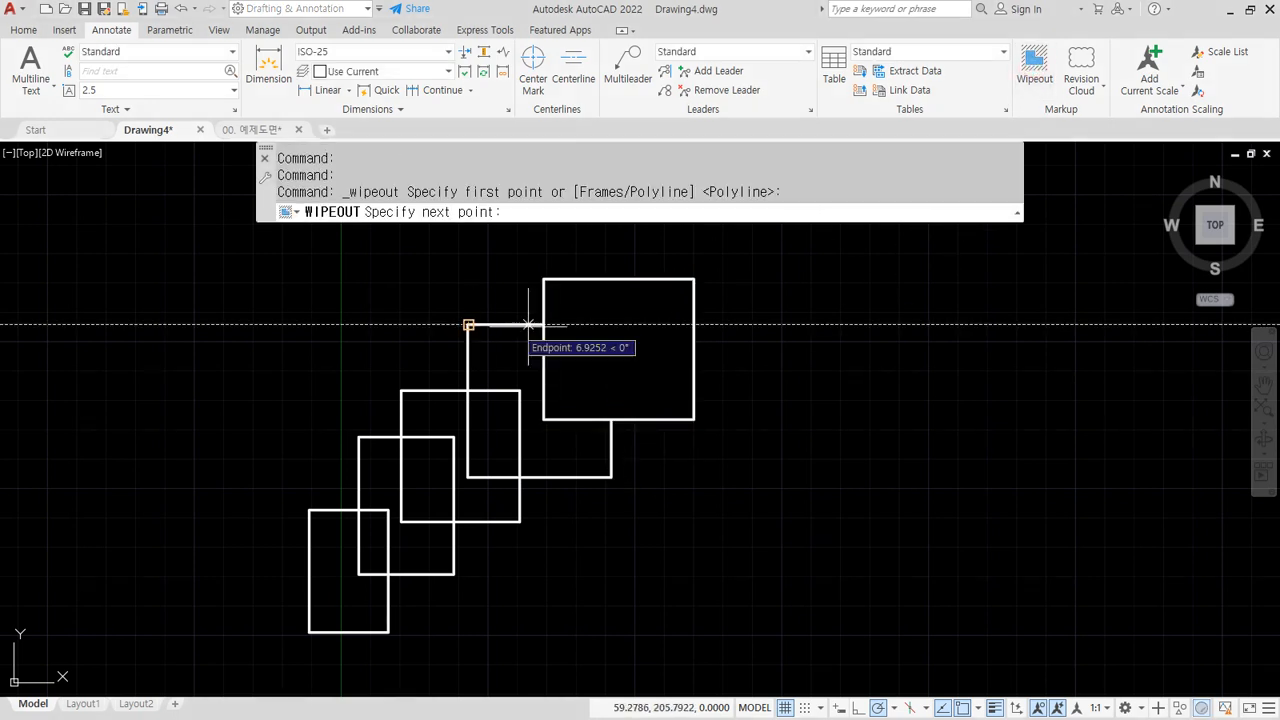
pyautogui.click(611, 324)
pyautogui.click(611, 477)
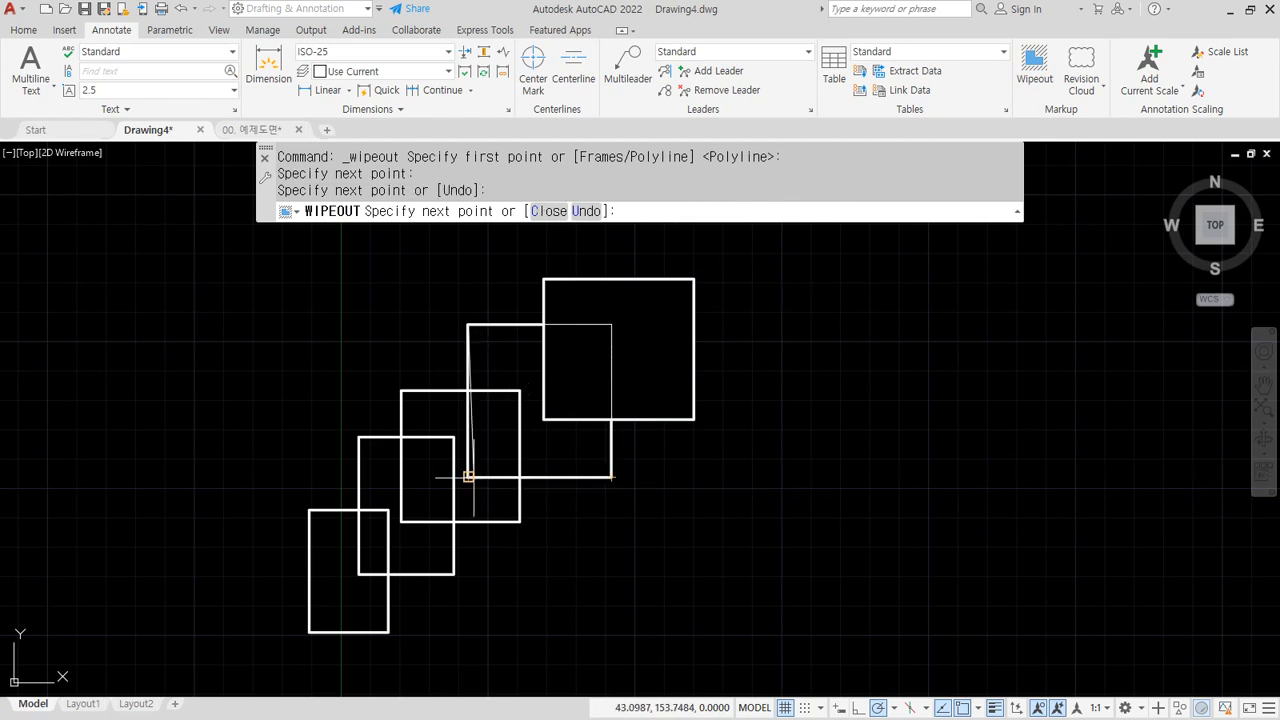
pyautogui.click(468, 477)
pyautogui.press('Return')
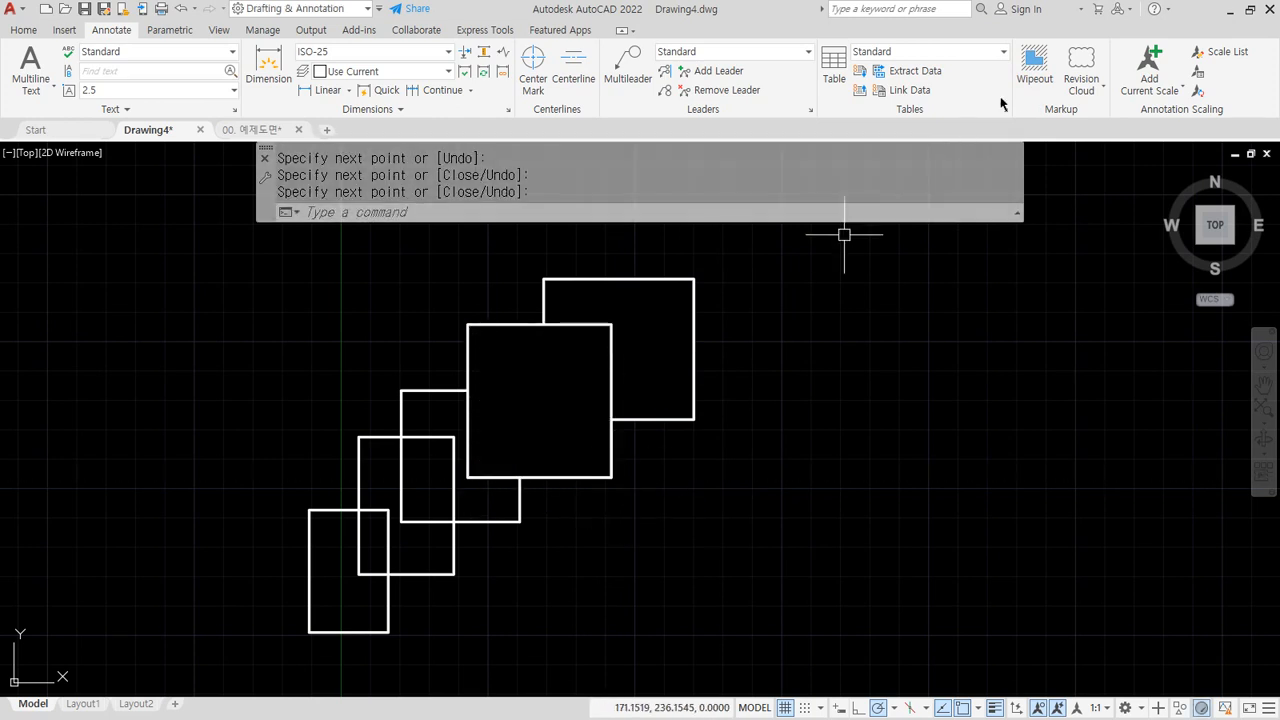
# Step: Add a Wipeout over the middle rectangle of the staircase by tracing its four corners
pyautogui.click(1035, 62)
pyautogui.click(401, 390)
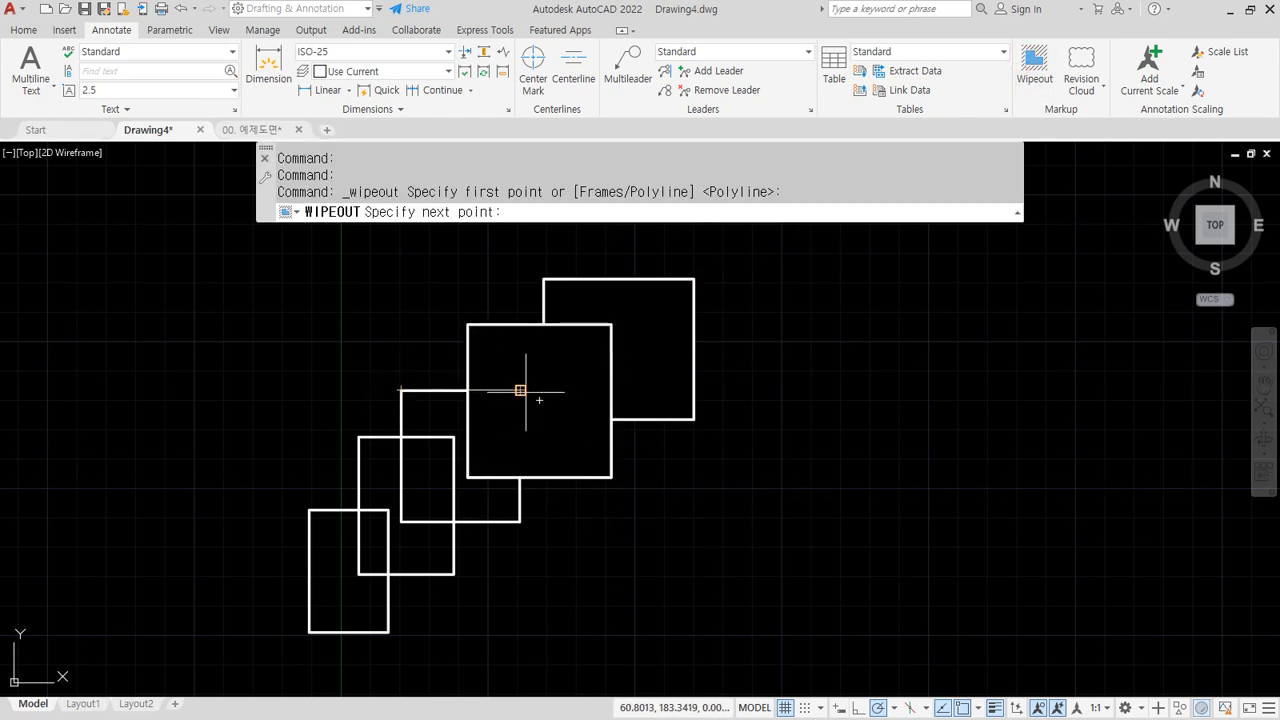
pyautogui.click(520, 390)
pyautogui.click(520, 521)
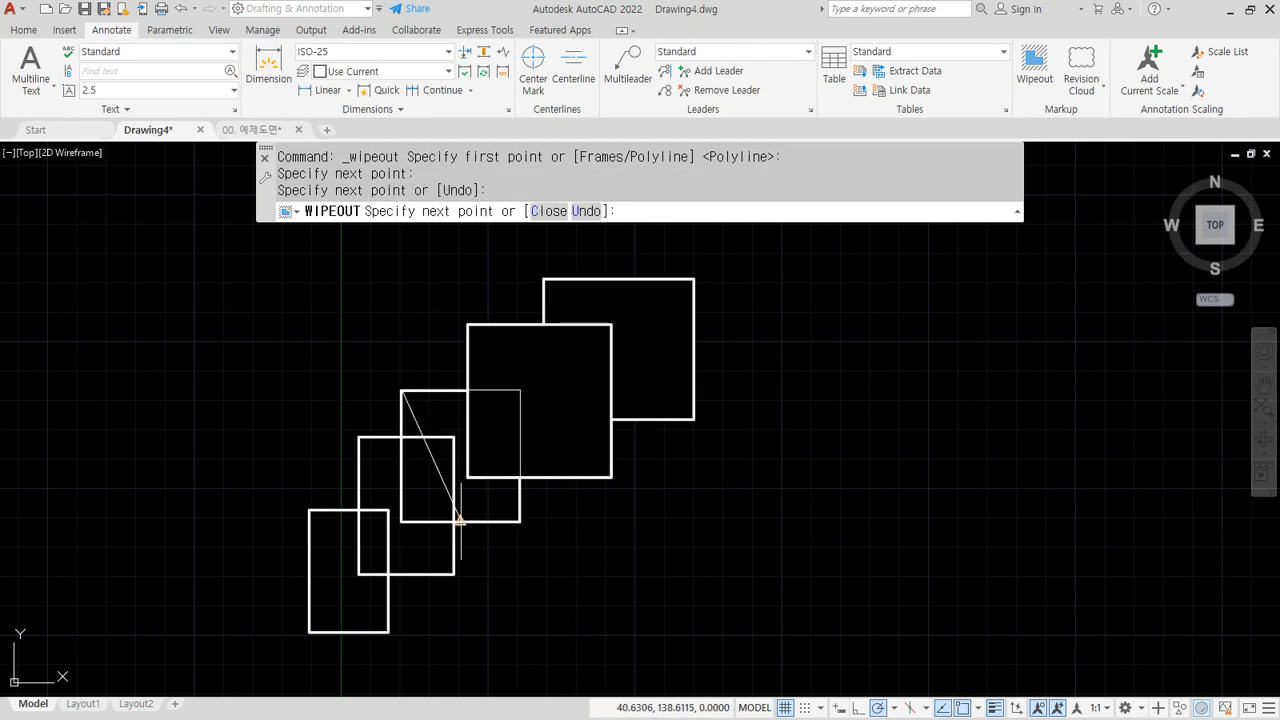
pyautogui.click(401, 521)
pyautogui.press('Return')
# Step: Add a Wipeout over the fourth rectangle from the top, following its four corners
pyautogui.press('Return')
pyautogui.click(359, 437)
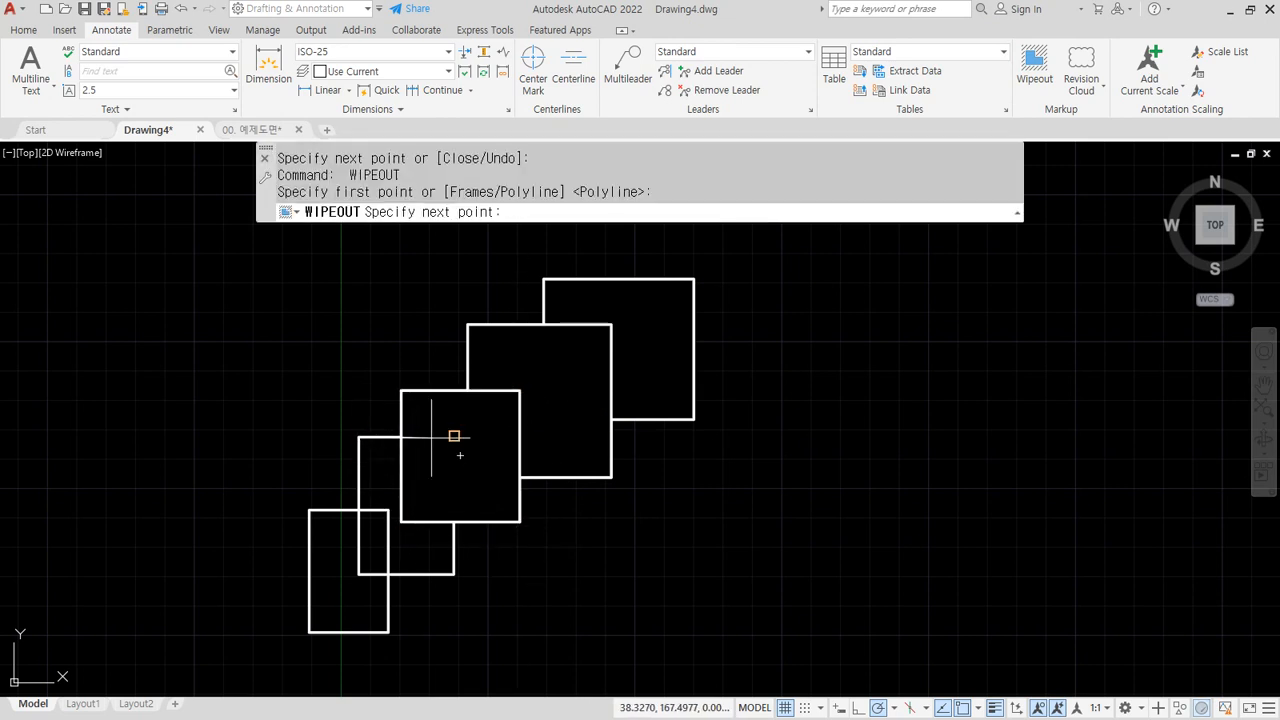
pyautogui.click(454, 436)
pyautogui.click(454, 573)
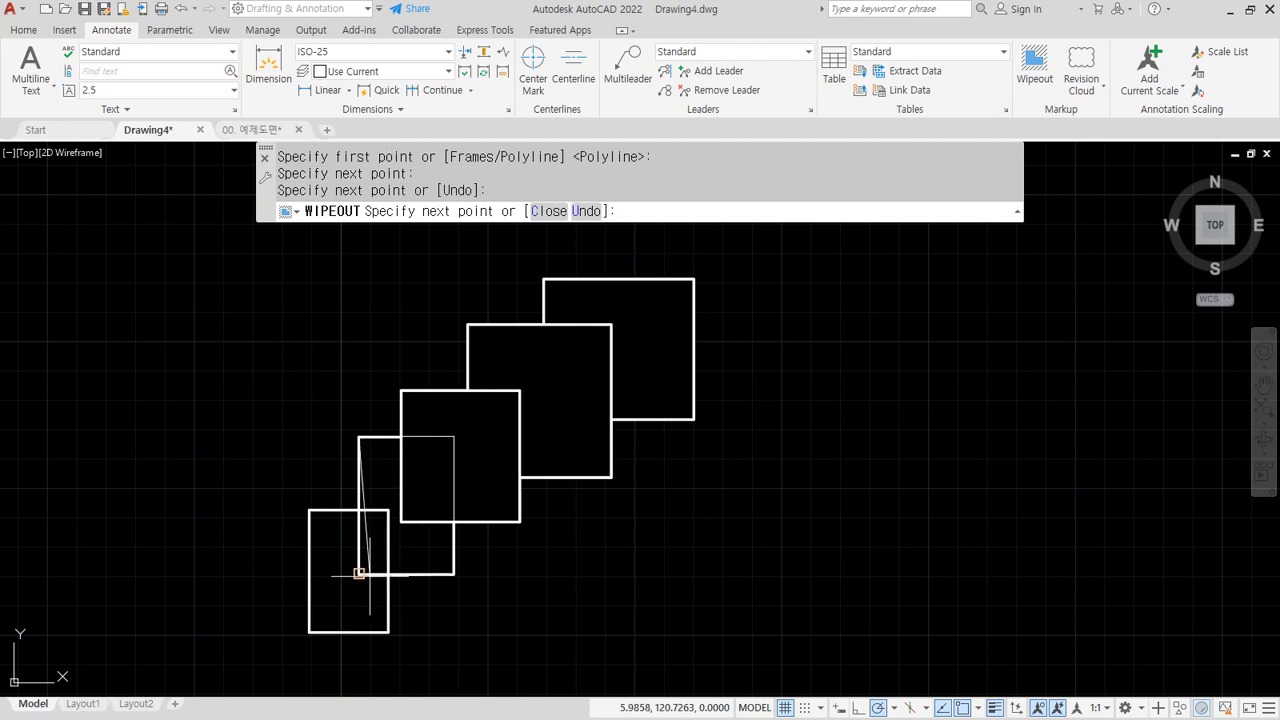
pyautogui.click(359, 573)
pyautogui.press('Return')
# Step: Cover the lowest, smallest rectangle with a Wipeout along its four corners
pyautogui.press('Return')
pyautogui.click(310, 510)
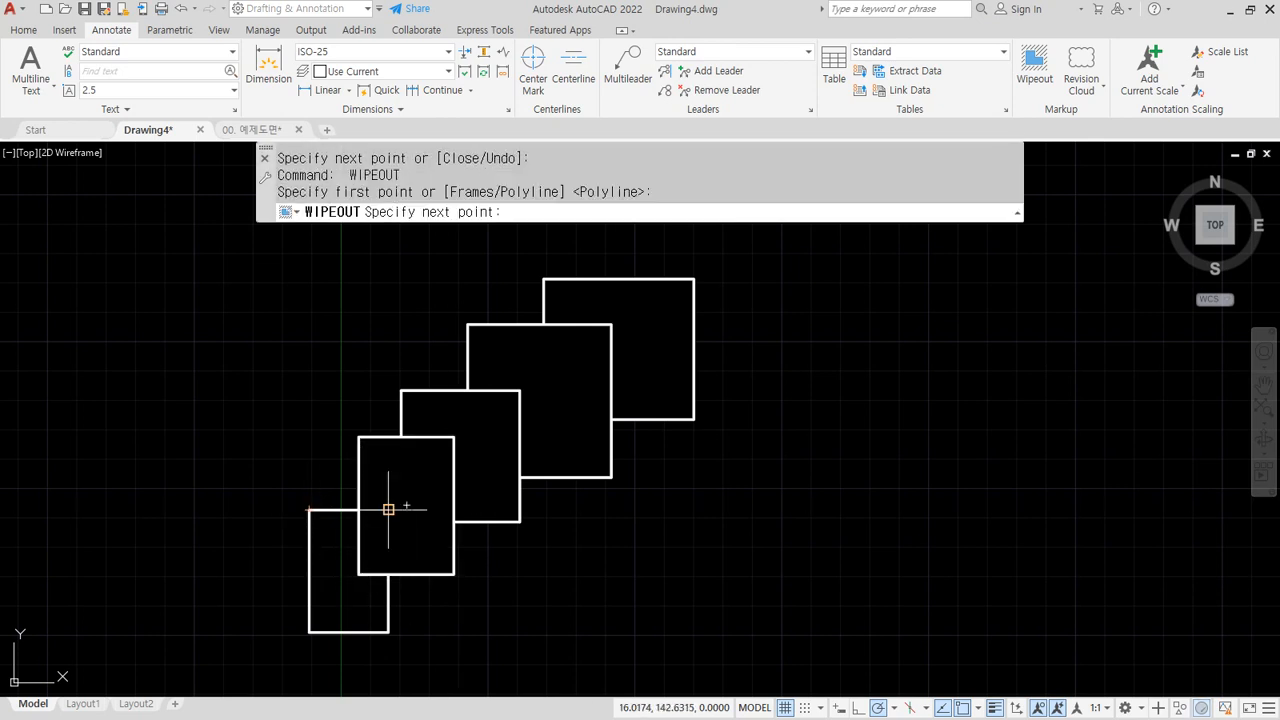
pyautogui.click(389, 510)
pyautogui.click(389, 631)
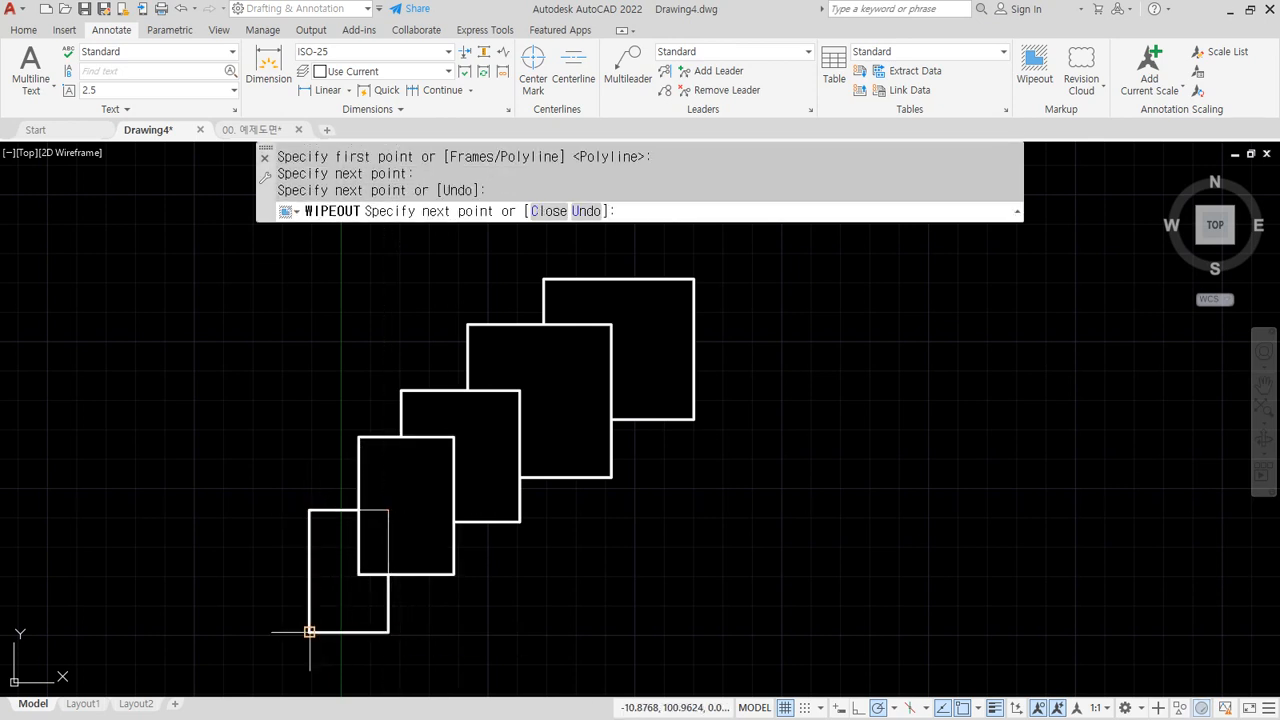
pyautogui.click(309, 630)
pyautogui.press('Return')
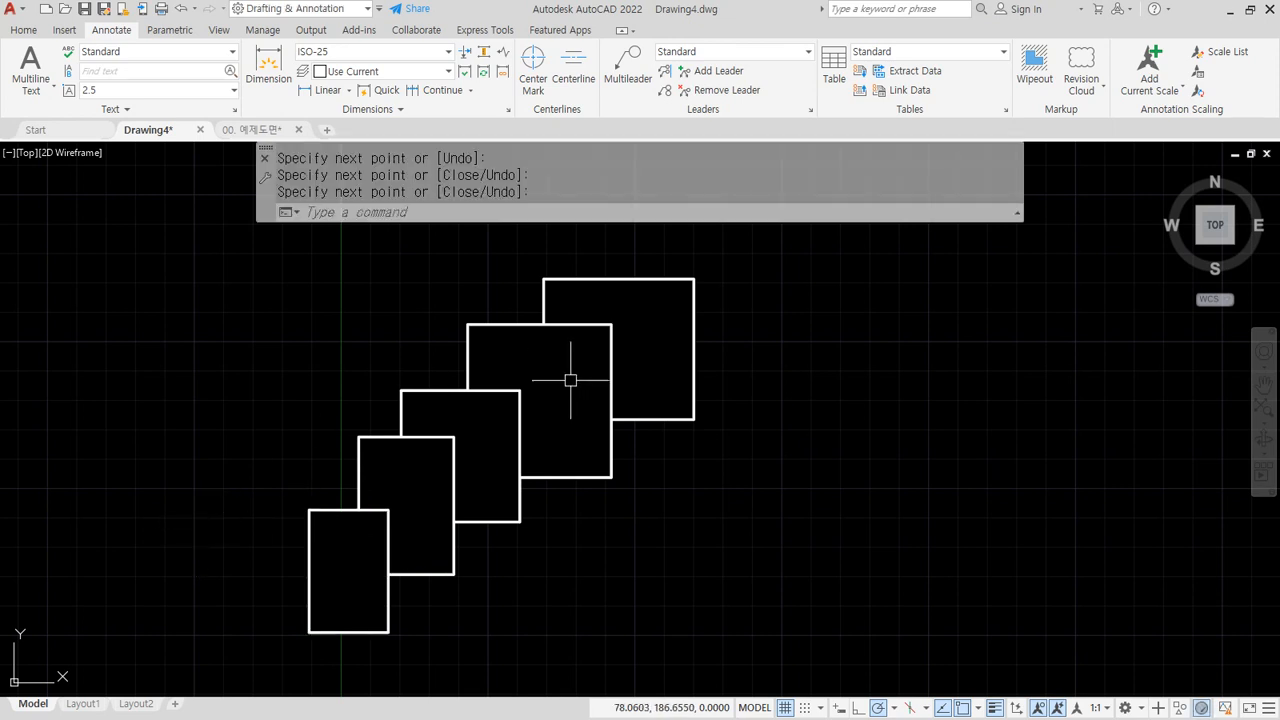
pyautogui.press('Escape')
pyautogui.write('m')
pyautogui.press('Return')
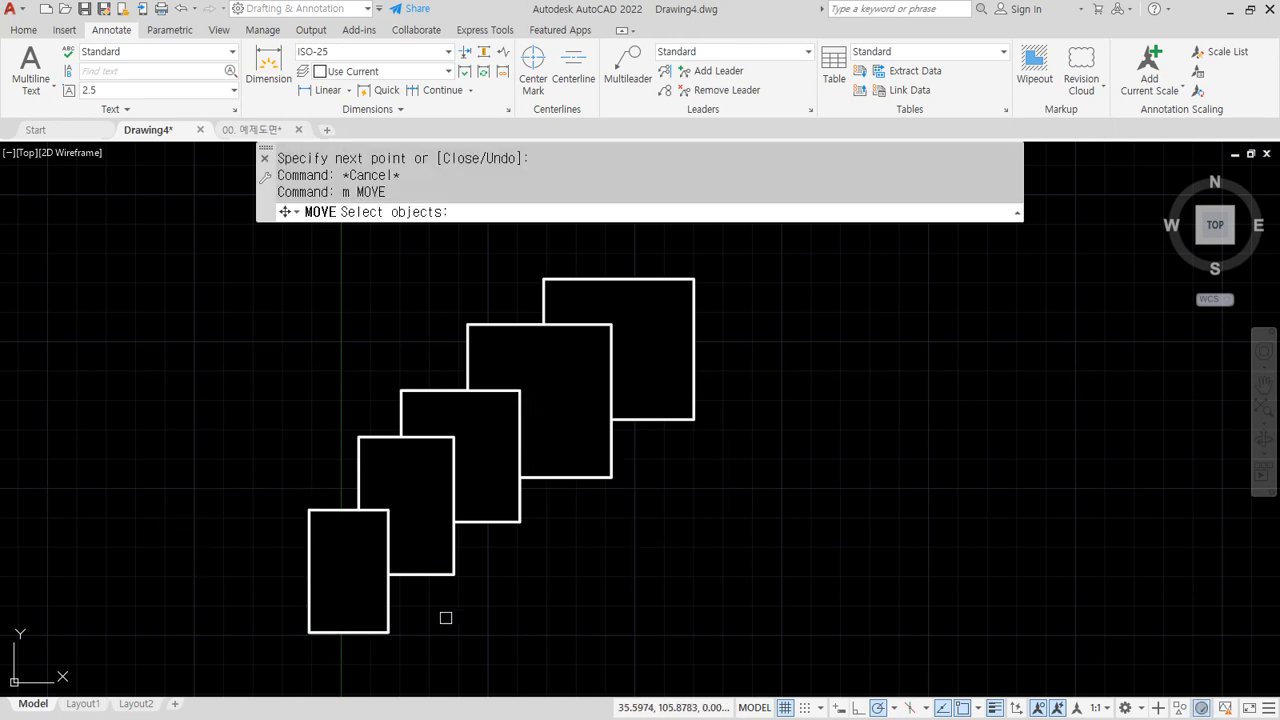
pyautogui.click(434, 646)
pyautogui.click(354, 614)
pyautogui.press('Return')
pyautogui.press('Escape')
pyautogui.press('Escape')
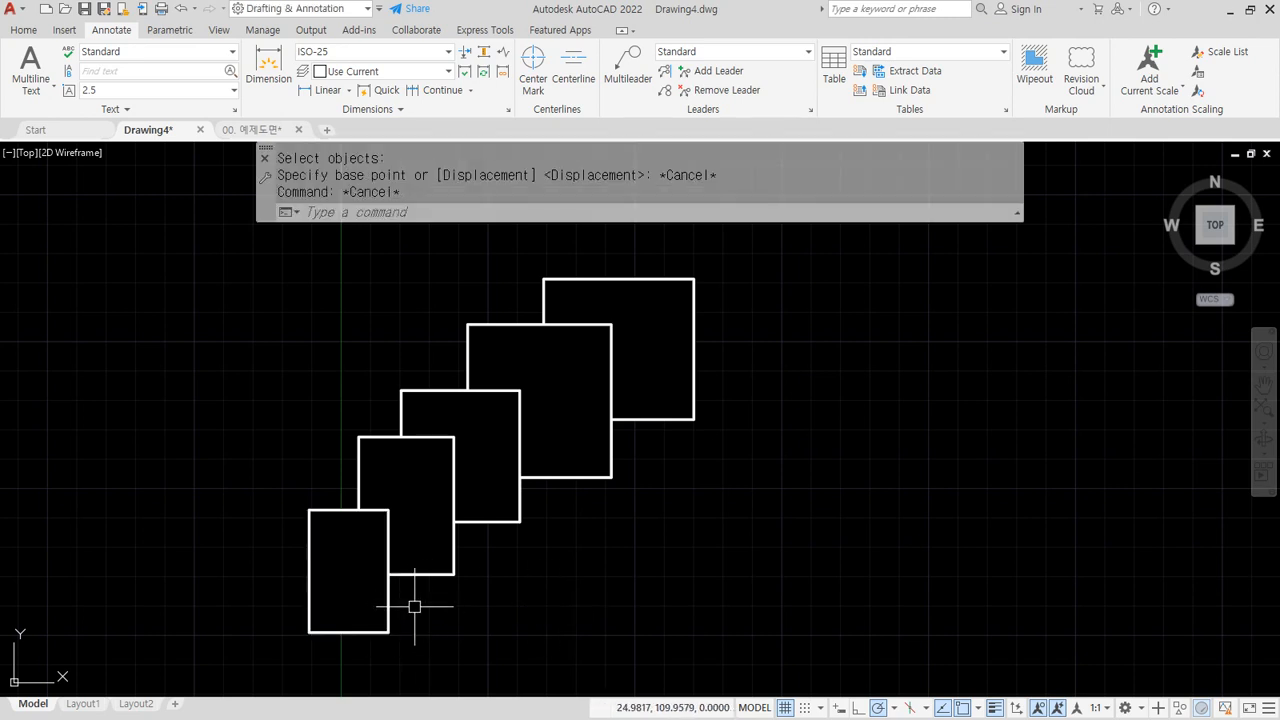
# Step: Stretch the right edge of the lowest rectangle far to the right, extending it past the uppermost rectangle
pyautogui.click(422, 600)
pyautogui.click(396, 617)
pyautogui.click(388, 570)
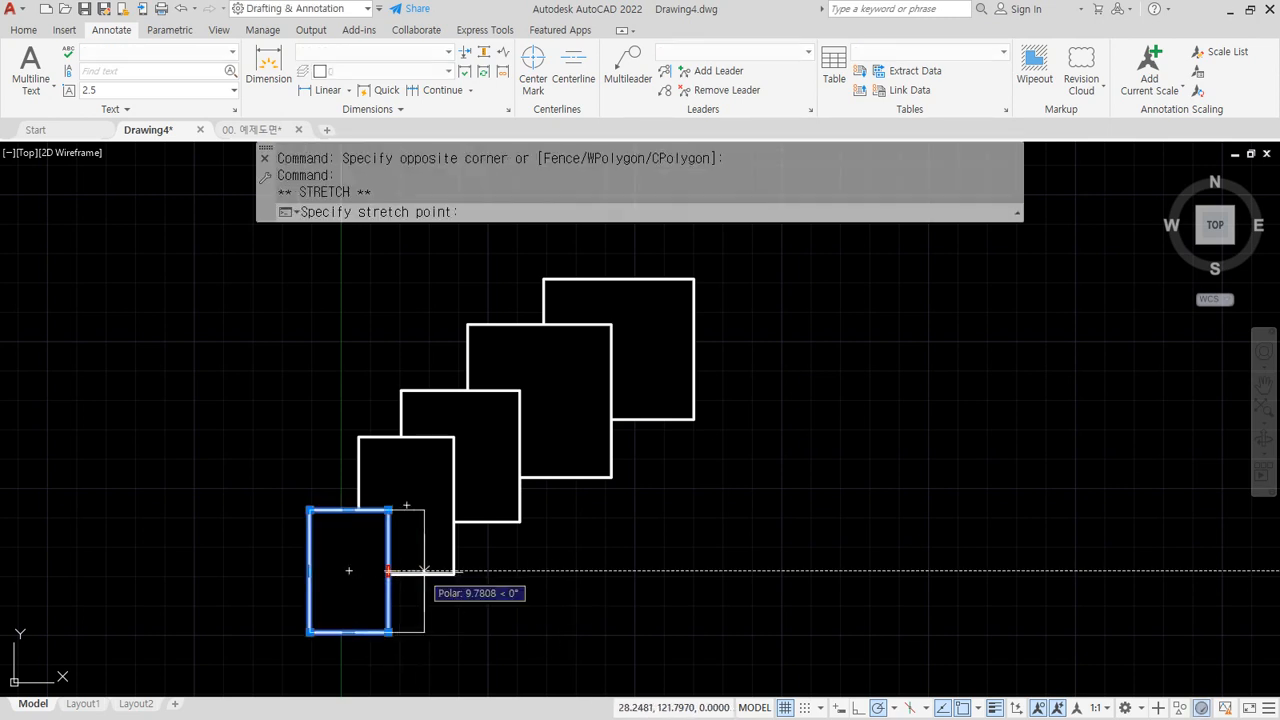
pyautogui.click(834, 561)
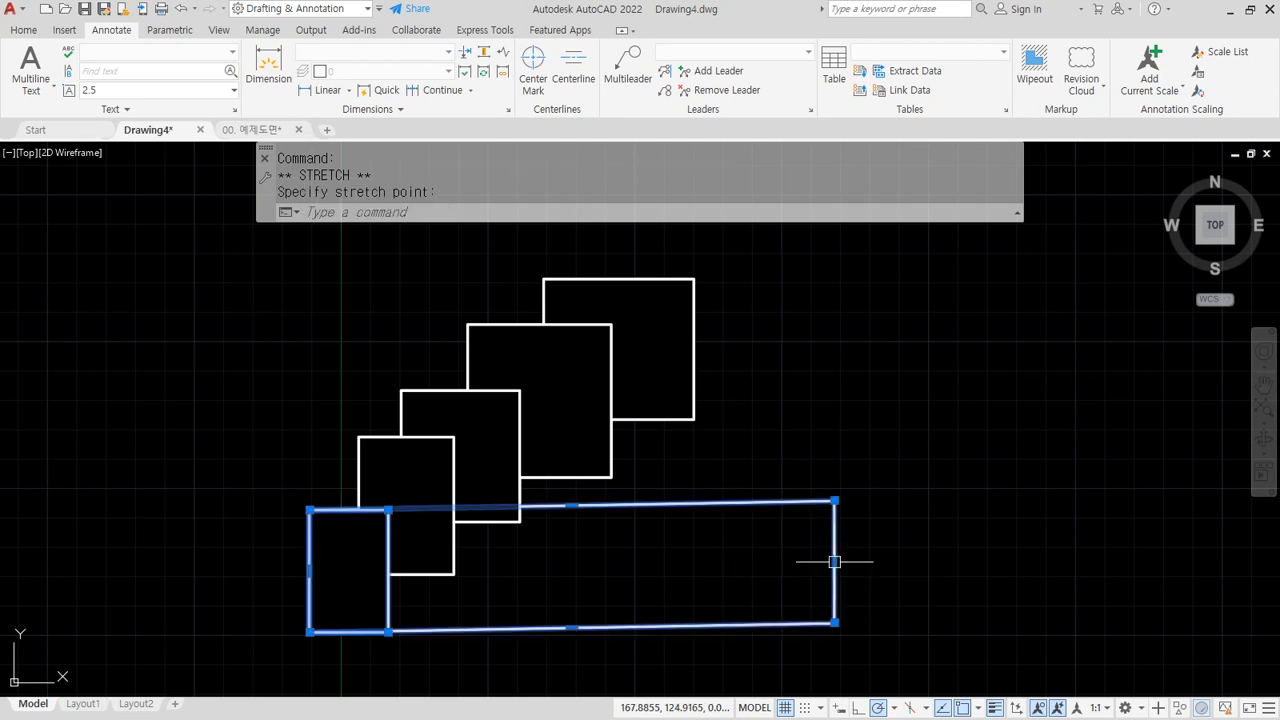
pyautogui.press('Escape')
# Step: Stretch the right corners of the lowest rectangle's Wipeout onto the right corners of the widened outline
pyautogui.click(388, 603)
pyautogui.click(388, 631)
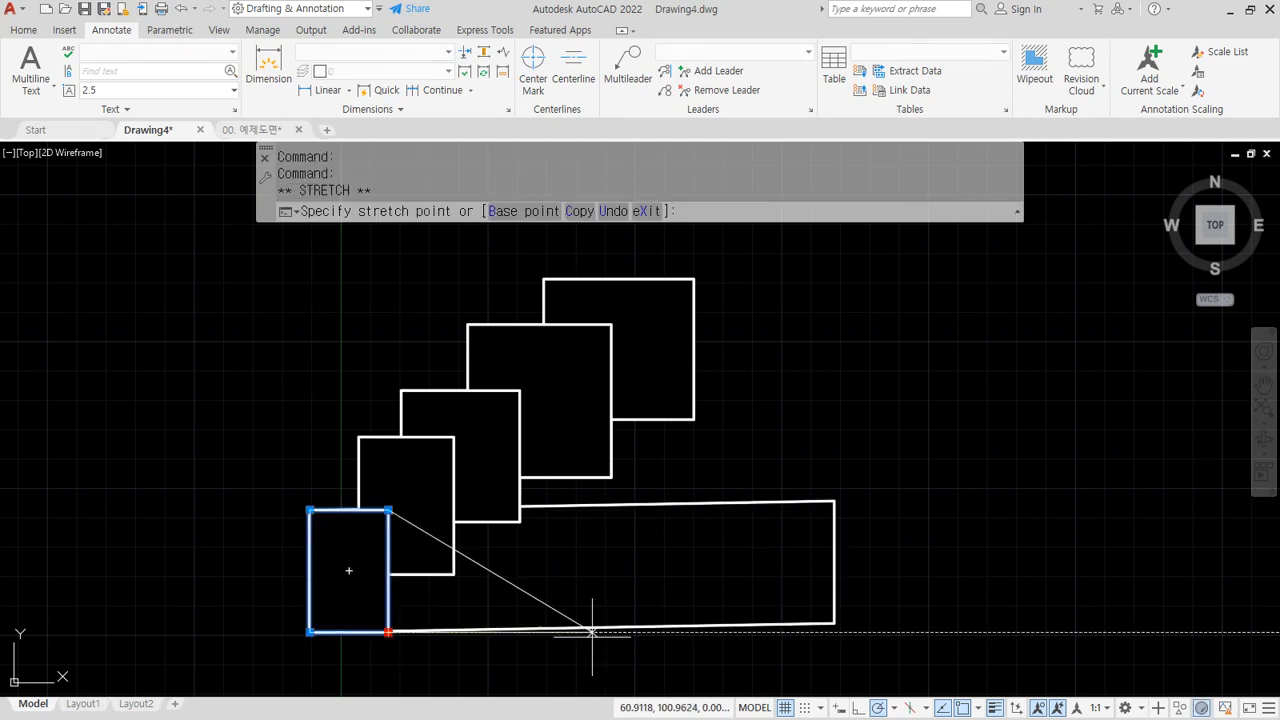
pyautogui.click(834, 623)
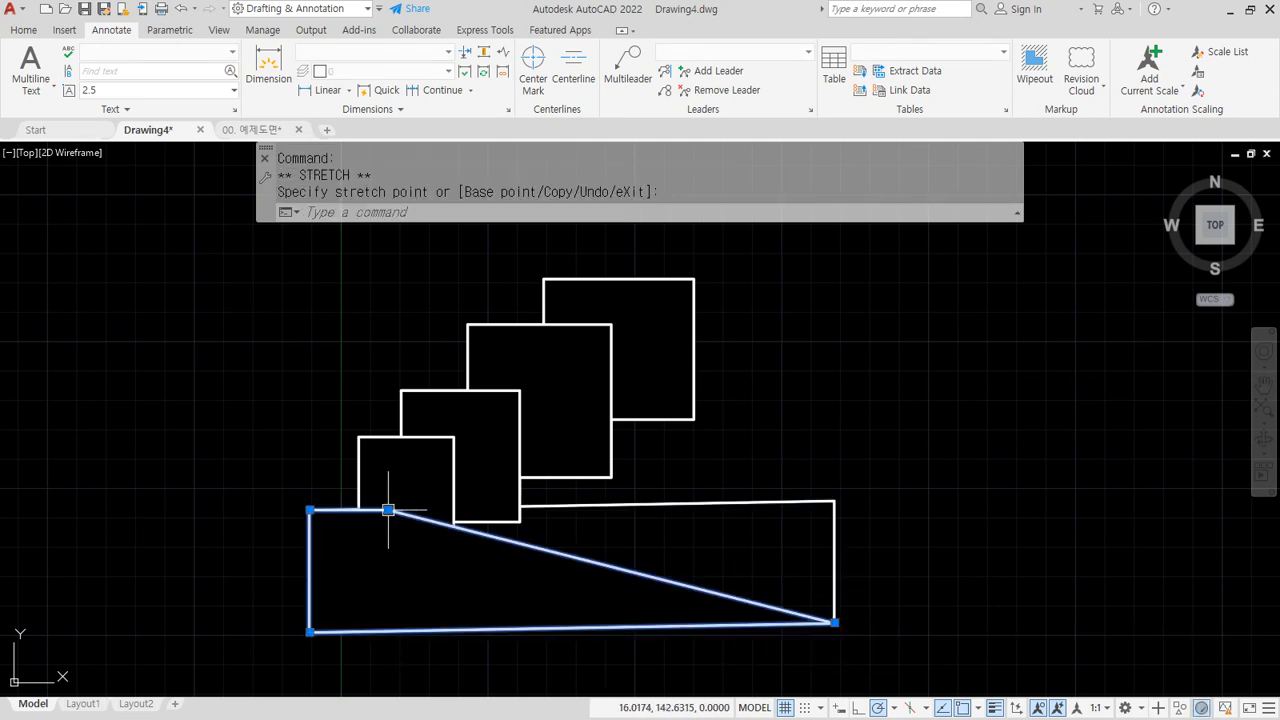
pyautogui.click(388, 510)
pyautogui.click(834, 500)
pyautogui.press('Escape')
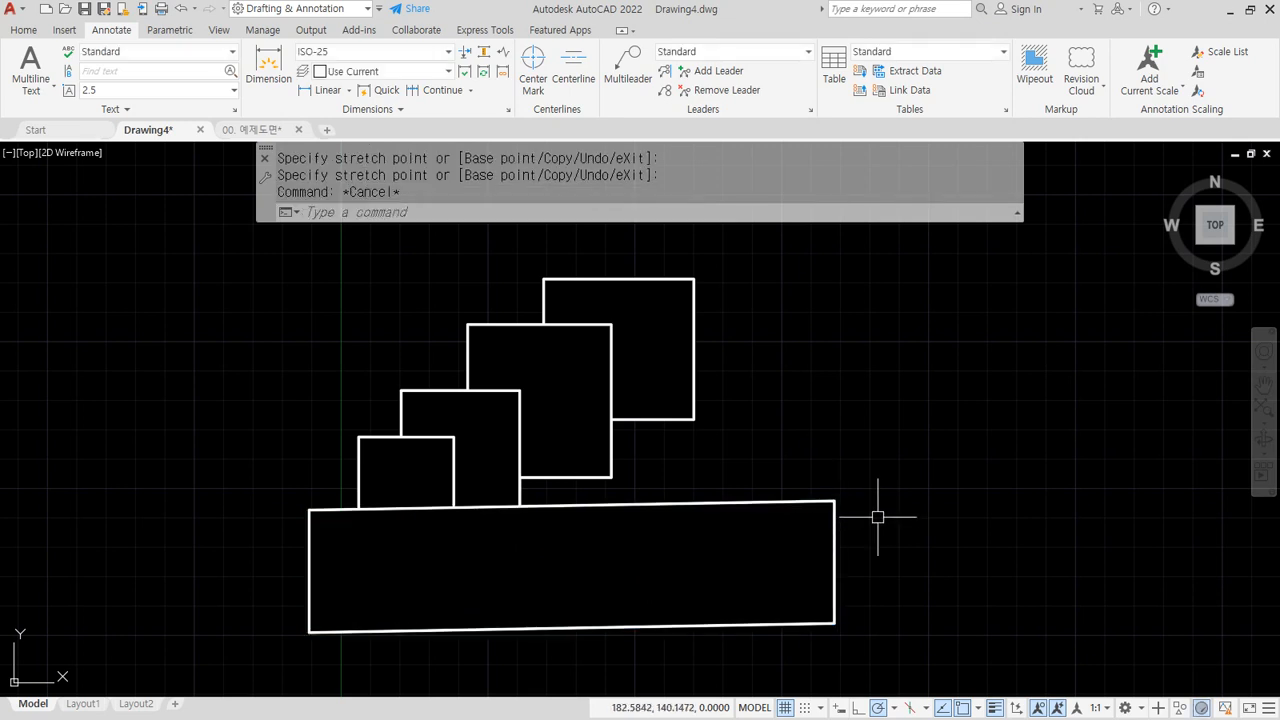
# Step: Stretch the right edge of the second-lowest rectangle rightward, just past the right side of the uppermost rectangle
pyautogui.click(454, 475)
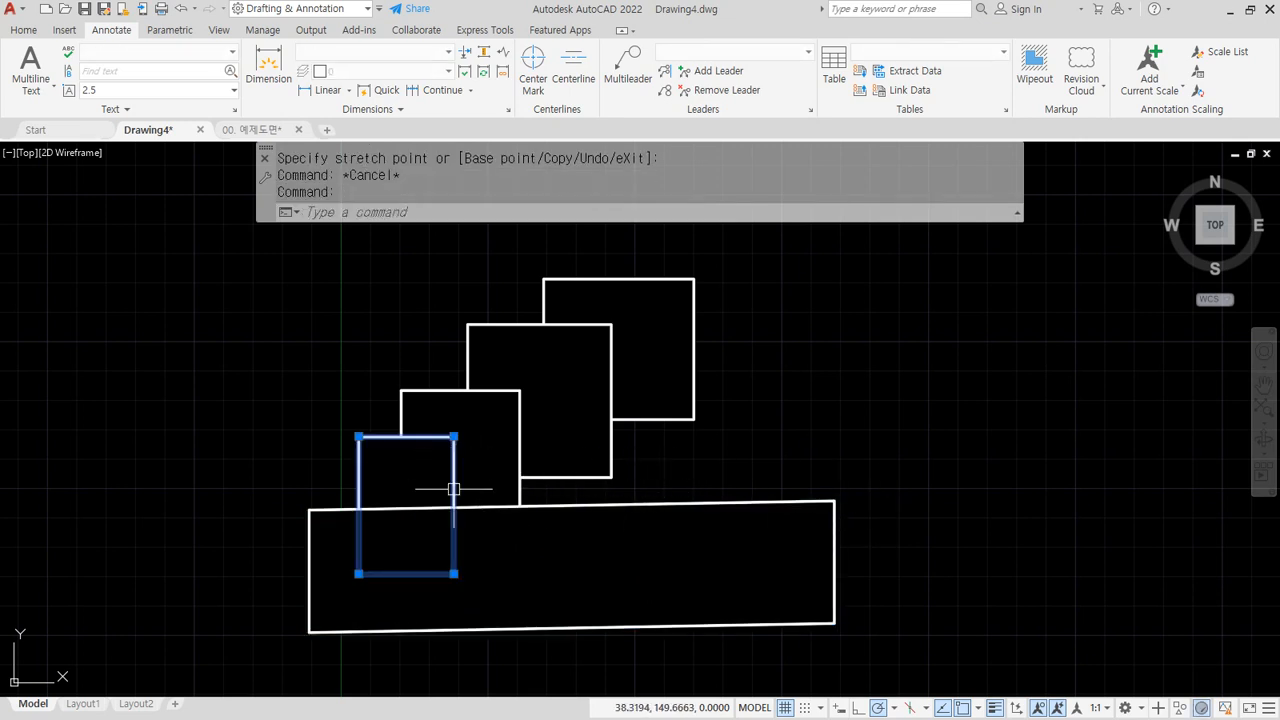
pyautogui.click(466, 439)
pyautogui.press('Escape')
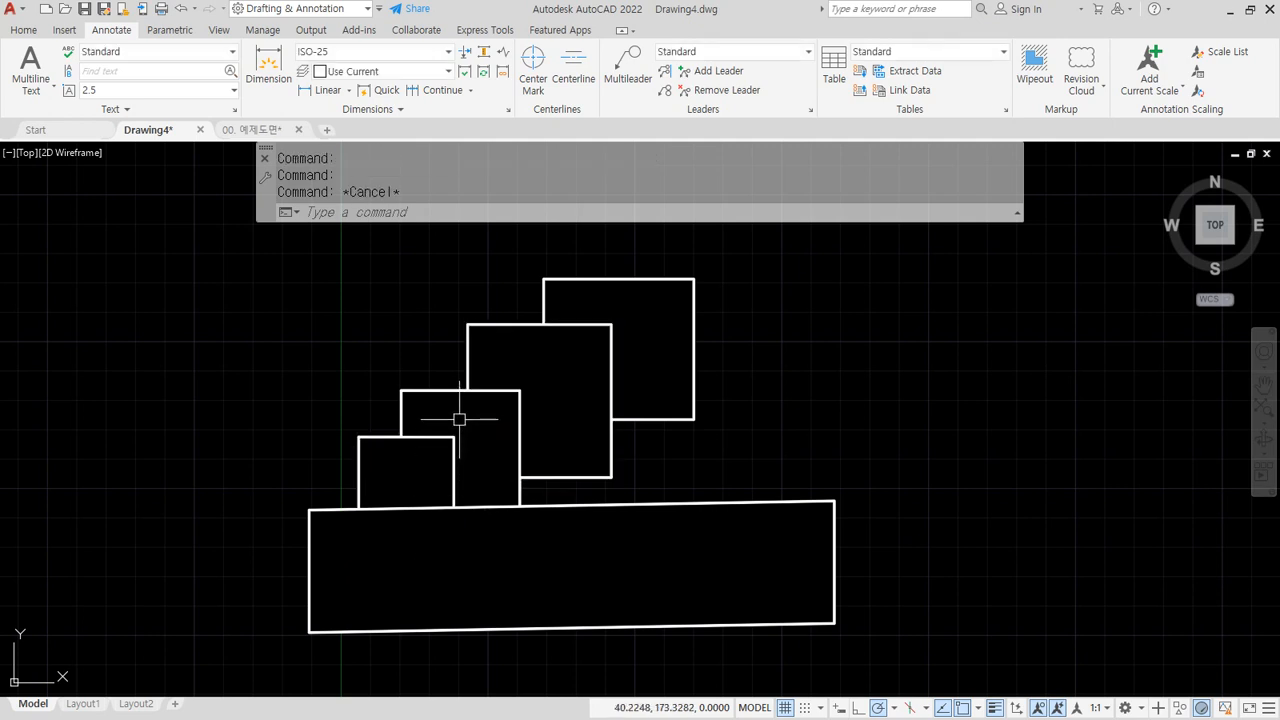
pyautogui.click(465, 423)
pyautogui.click(447, 586)
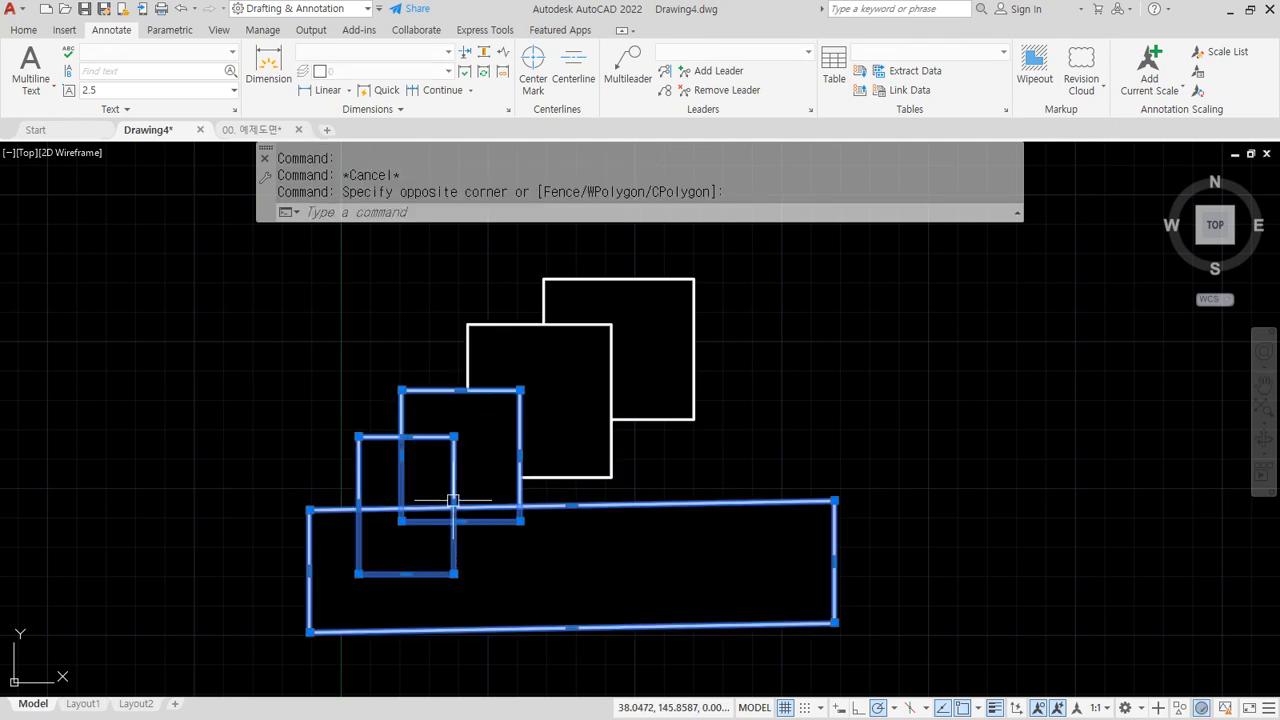
pyautogui.click(454, 505)
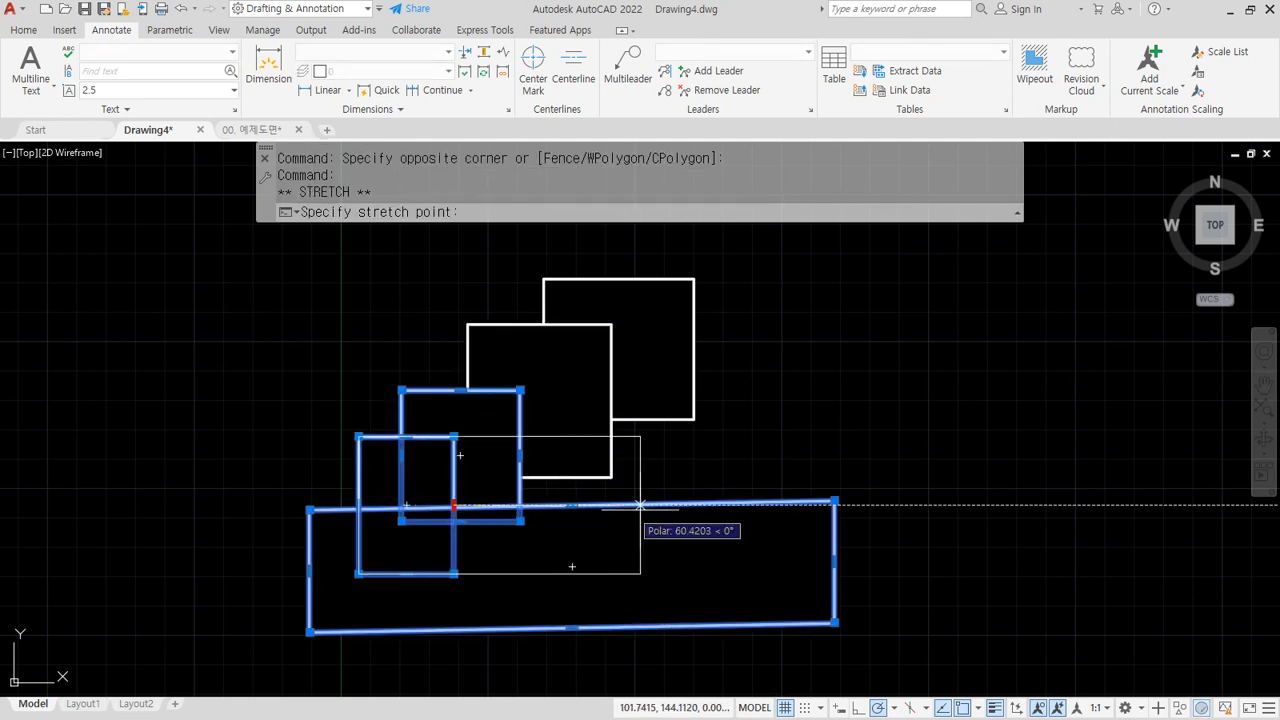
pyautogui.click(704, 505)
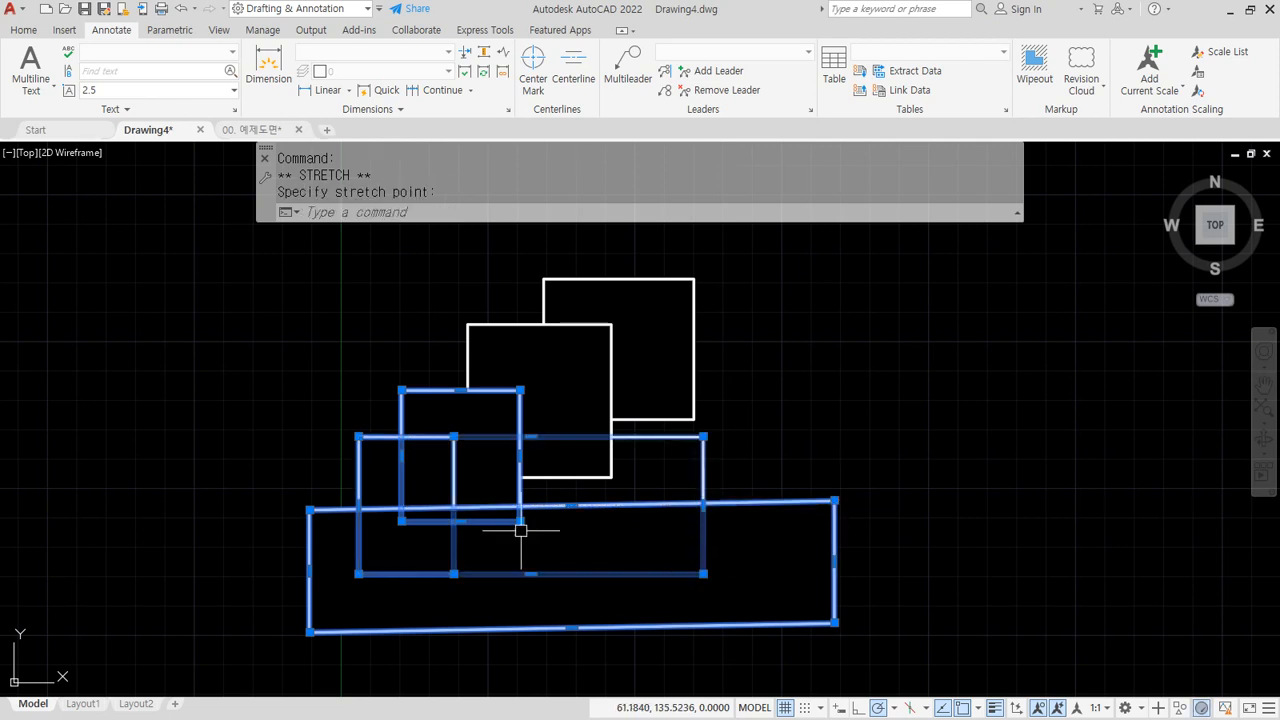
# Step: Stretch the right corners of the second-lowest rectangle's Wipeout to match the corners of its widened outline
pyautogui.click(454, 436)
pyautogui.click(703, 436)
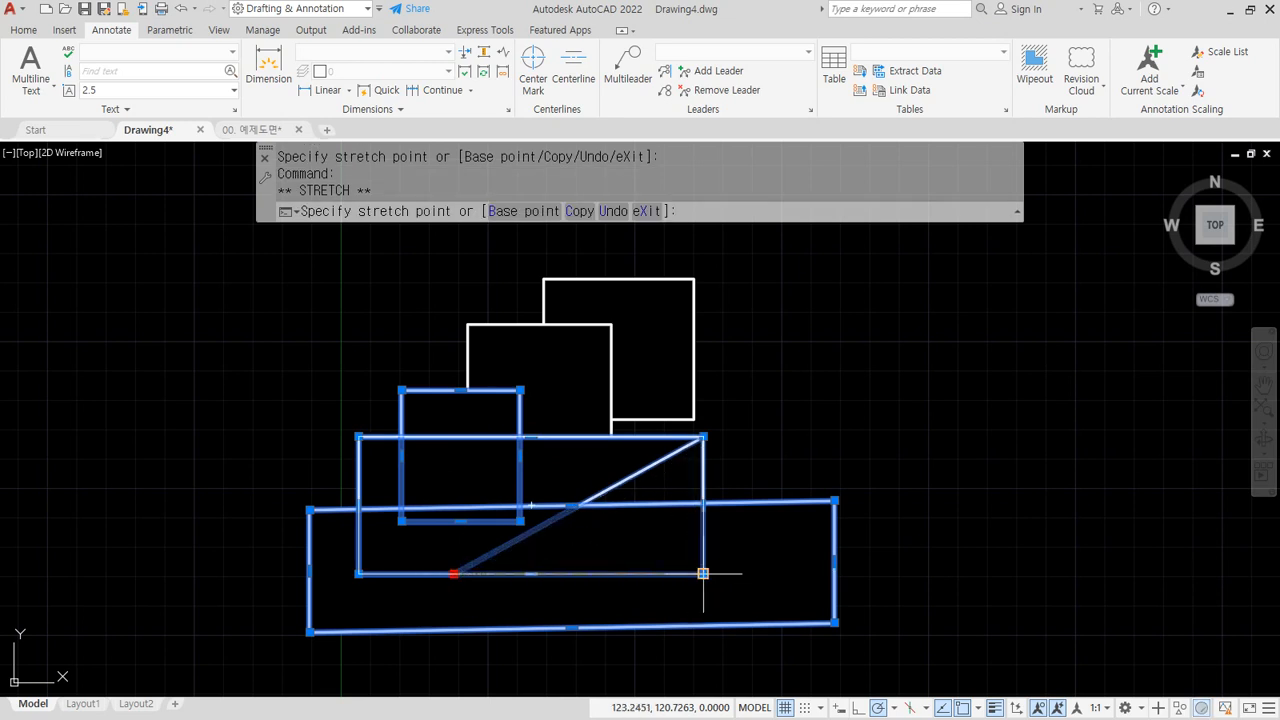
pyautogui.press('Escape')
pyautogui.click(826, 433)
pyautogui.press('Escape')
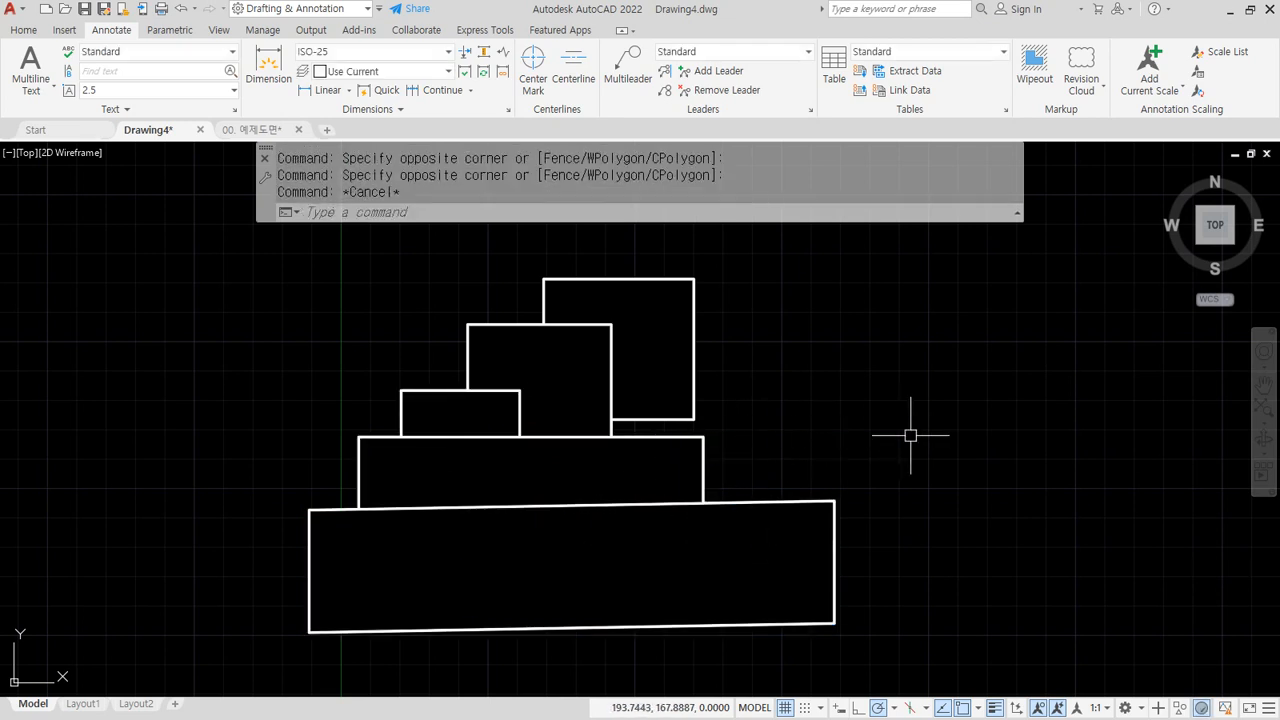
pyautogui.press('Escape')
# Step: Bring the uppermost rectangle and its Wipeout to the front of the draw order
pyautogui.moveTo(755, 434); pyautogui.dragTo(892, 396, button='middle')
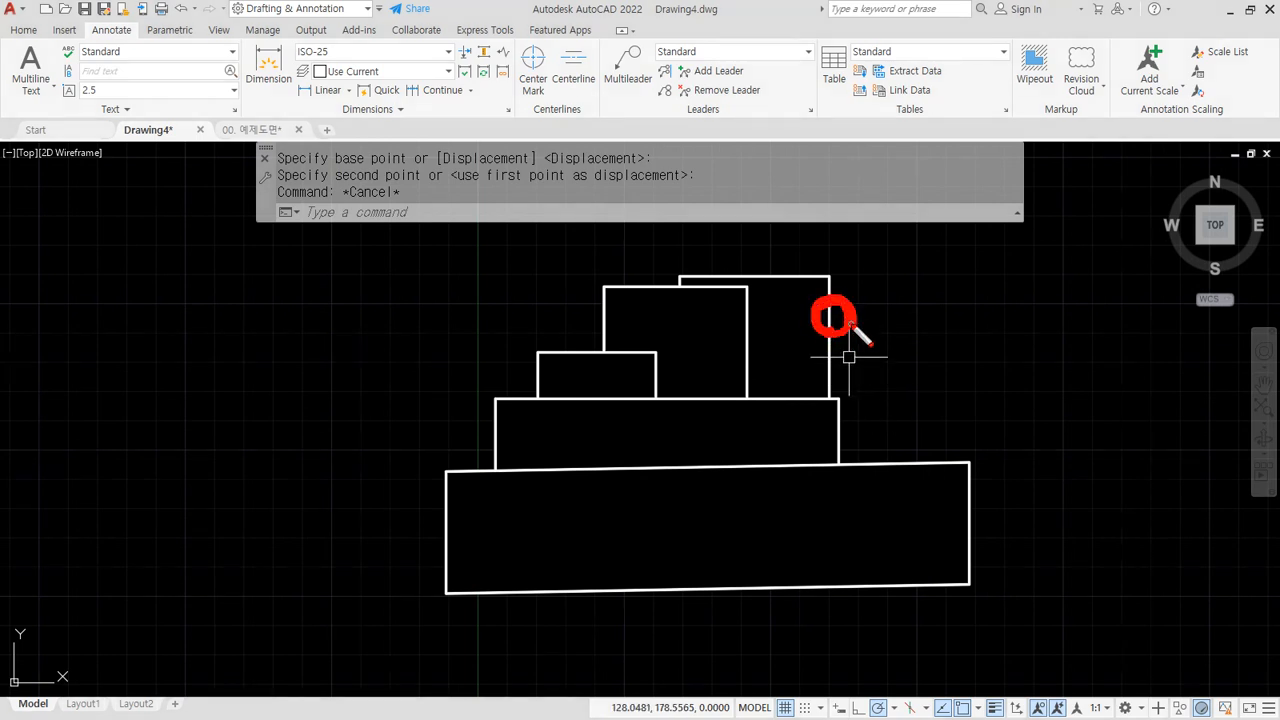
pyautogui.click(848, 286)
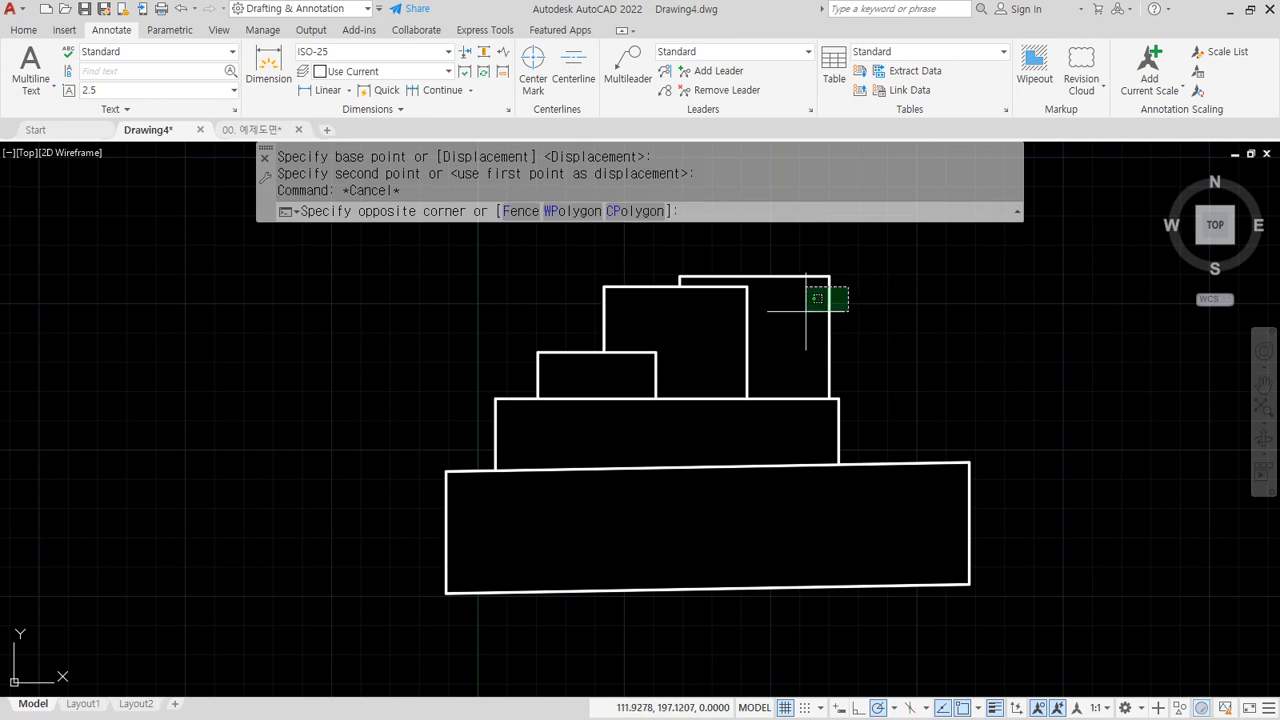
pyautogui.click(822, 326)
pyautogui.rightClick(831, 309)
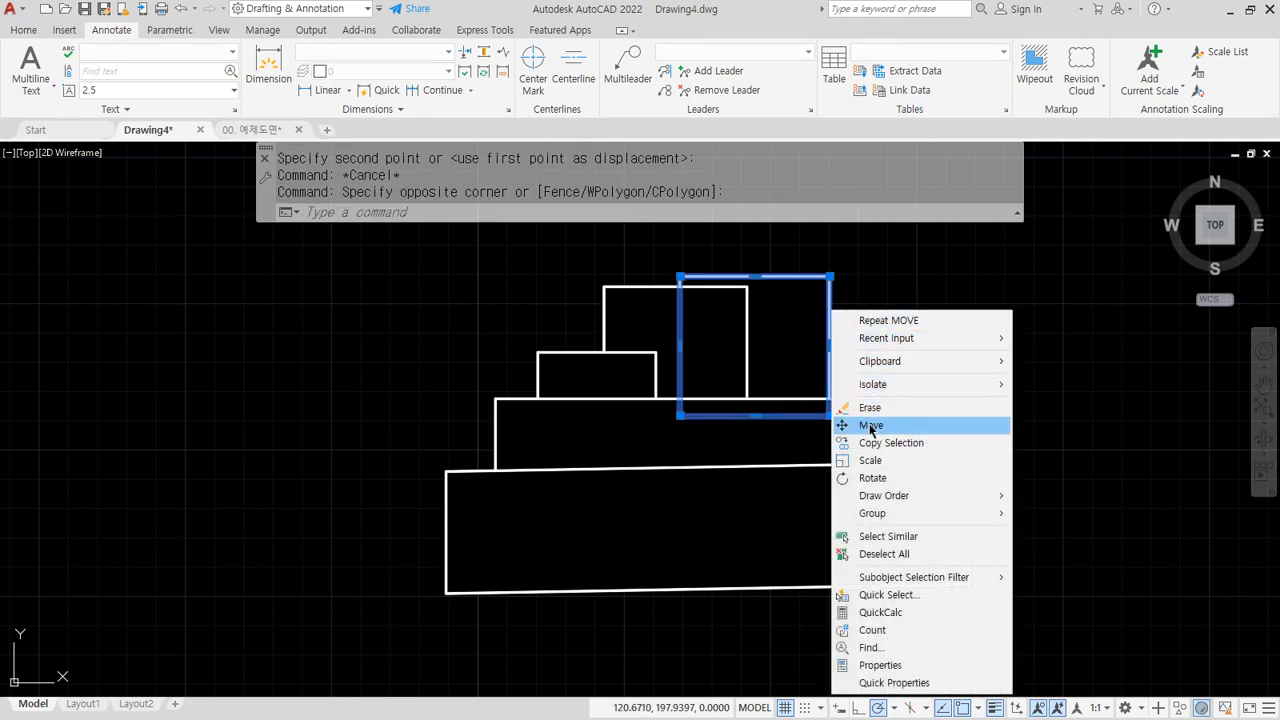
pyautogui.moveTo(884, 506)
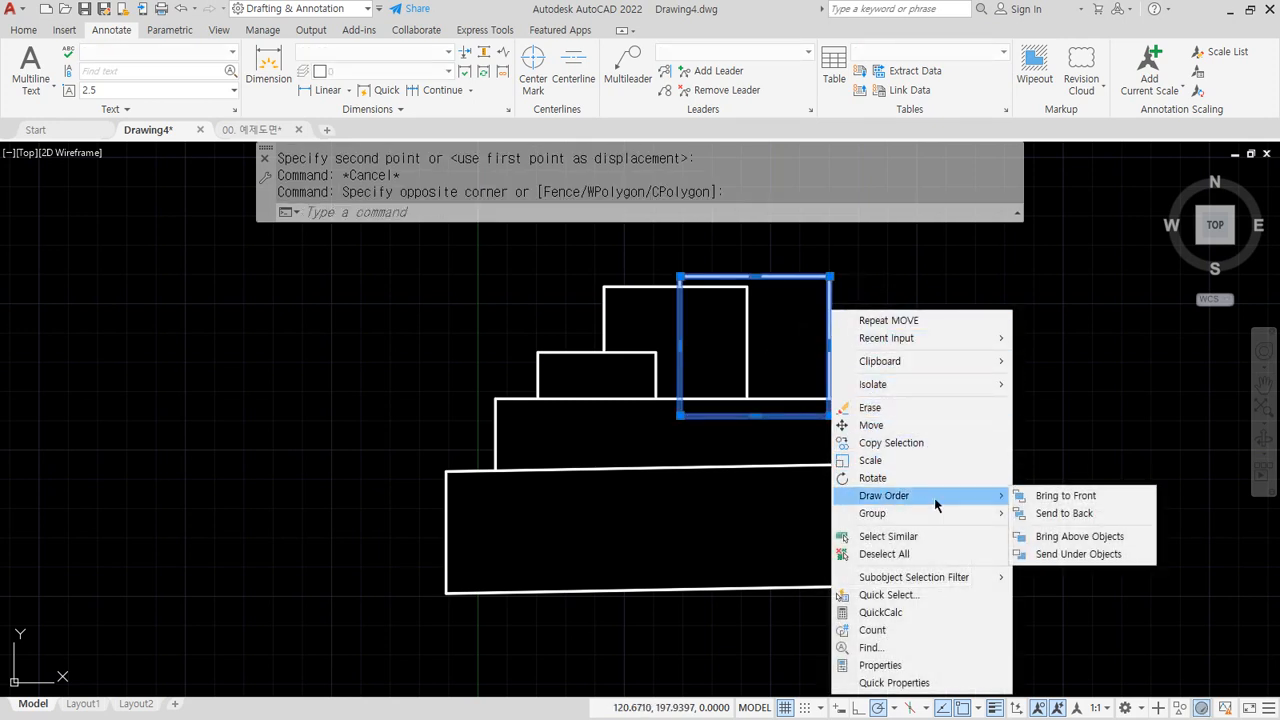
pyautogui.click(1037, 499)
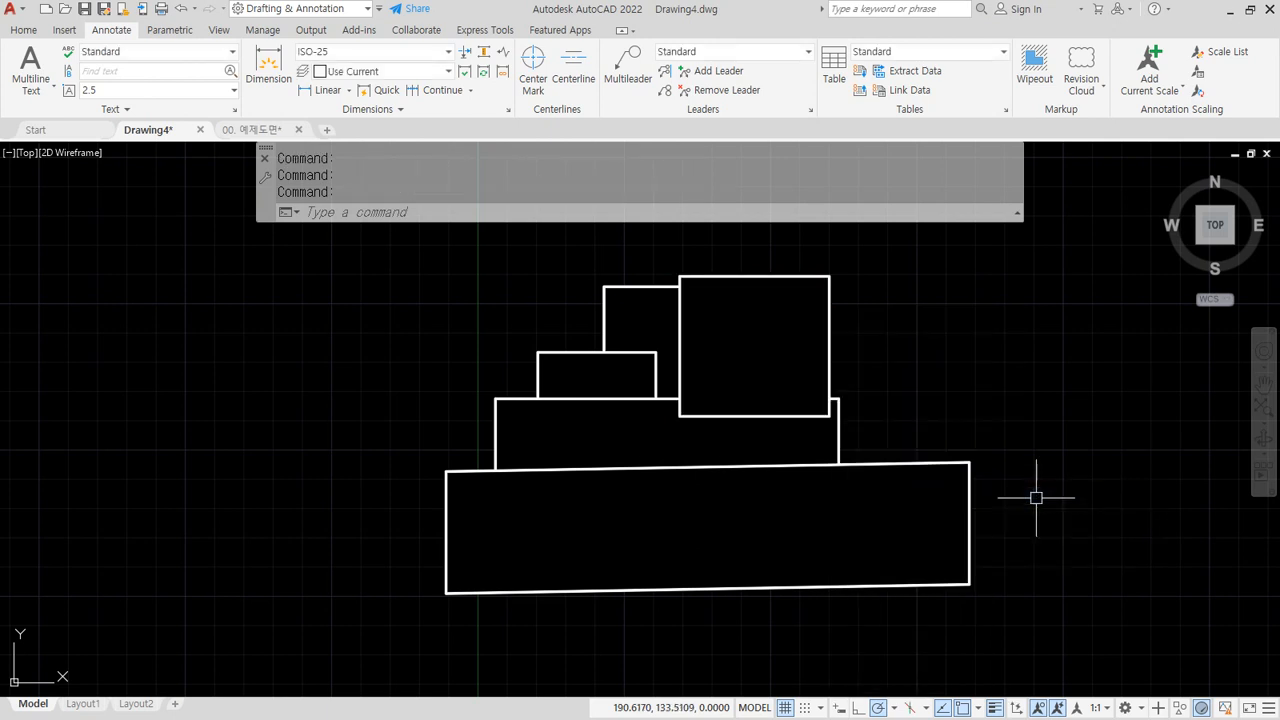
# Step: Move the front rectangle with its Wipeout down and right, over the right ends of the two wide rectangles
pyautogui.write('m')
pyautogui.press('Return')
pyautogui.click(886, 352)
pyautogui.click(676, 272)
pyautogui.press('Return')
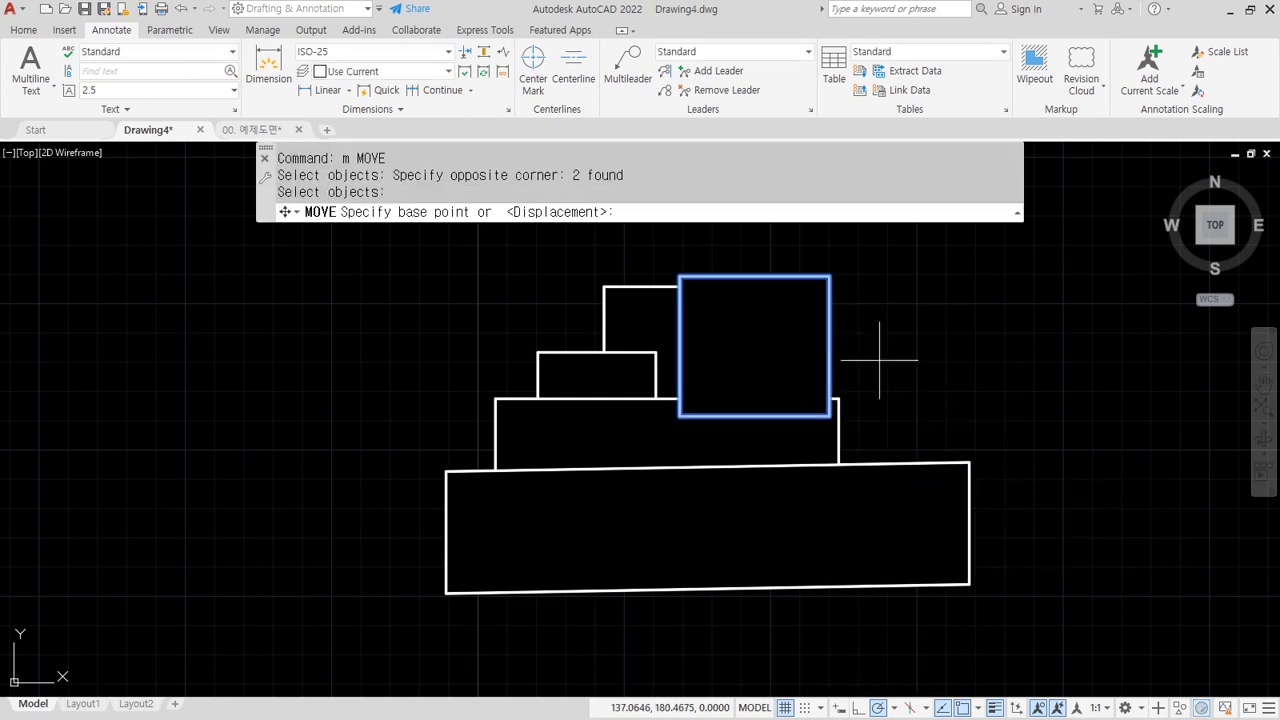
pyautogui.click(879, 361)
pyautogui.click(1003, 432)
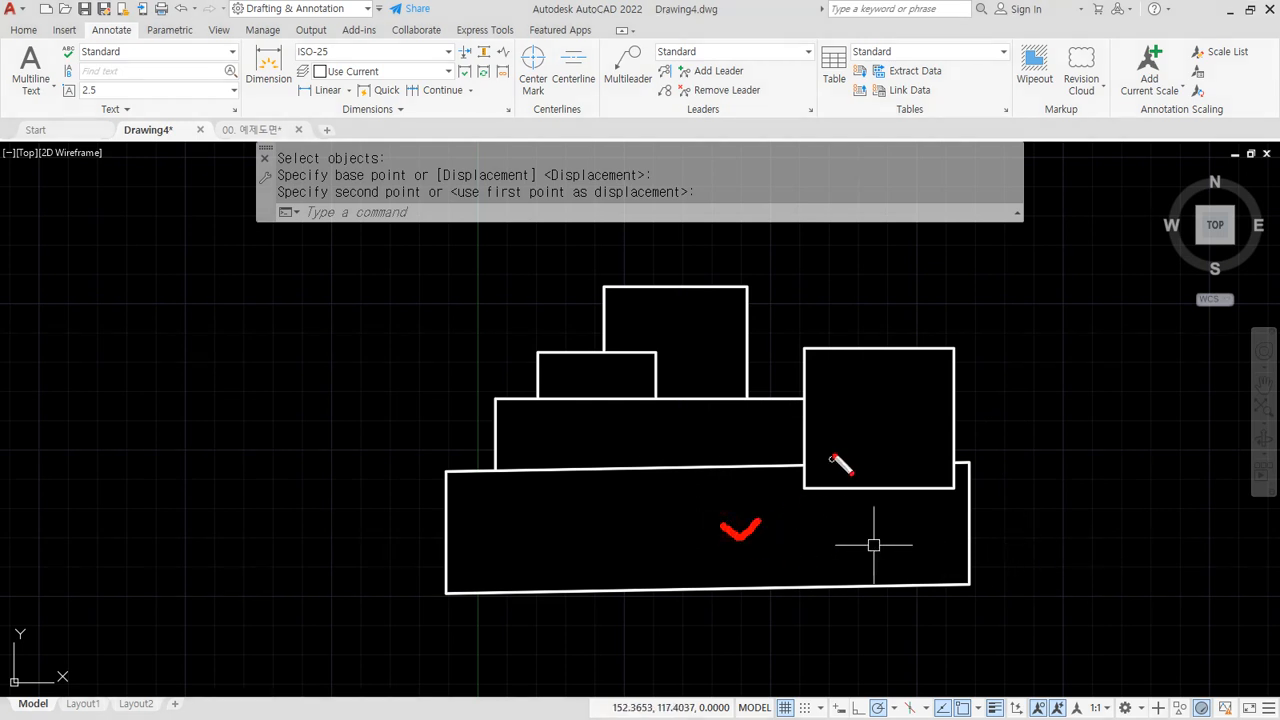
pyautogui.press('Escape')
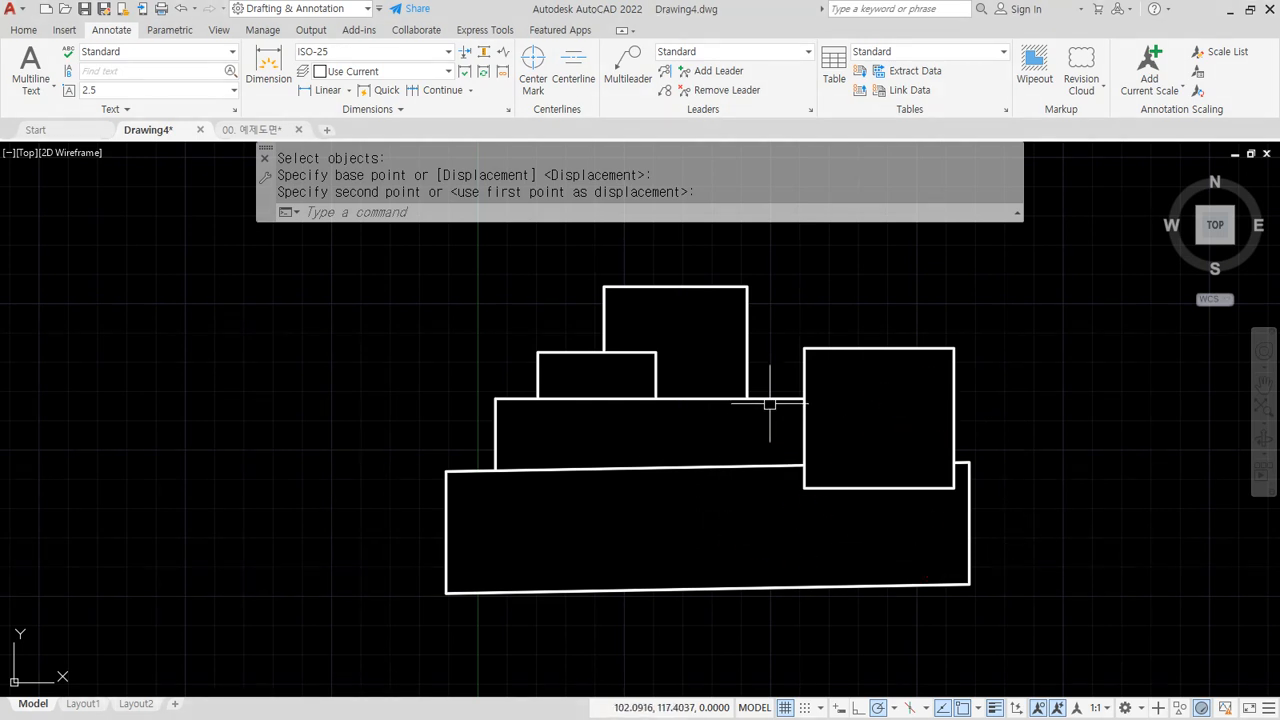
pyautogui.click(771, 353)
pyautogui.click(724, 371)
pyautogui.click(747, 438)
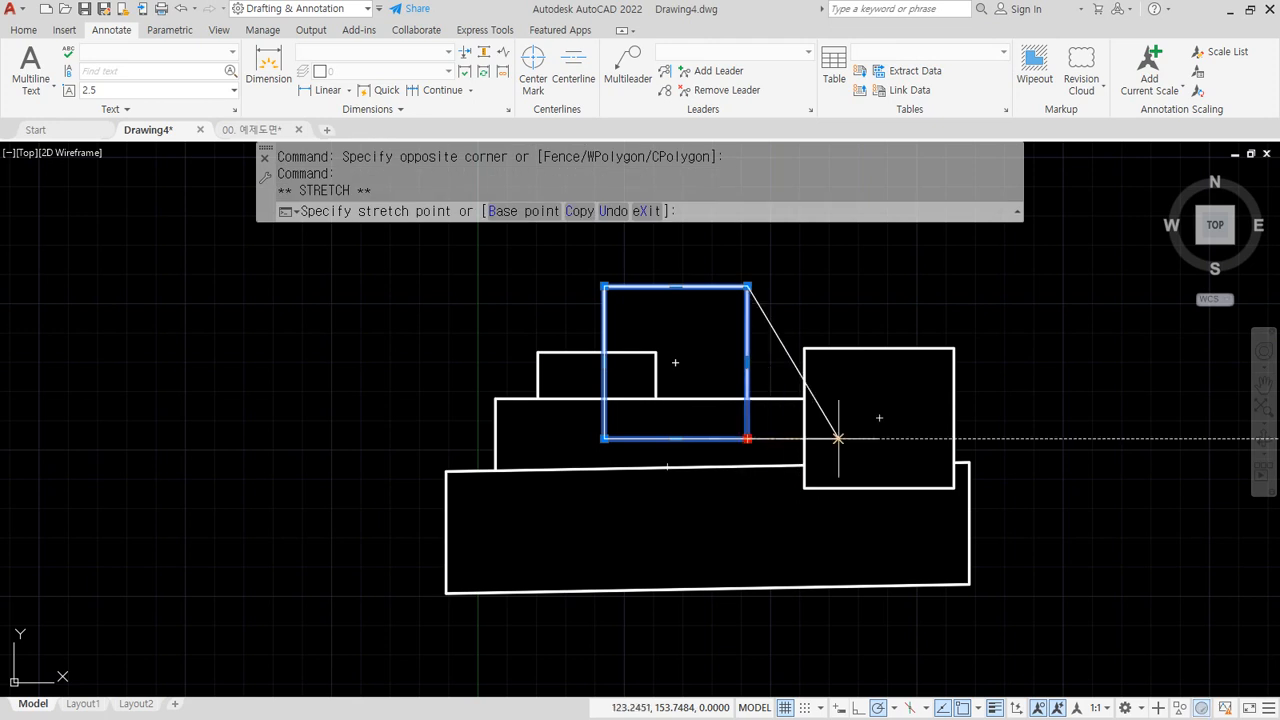
pyautogui.click(749, 288)
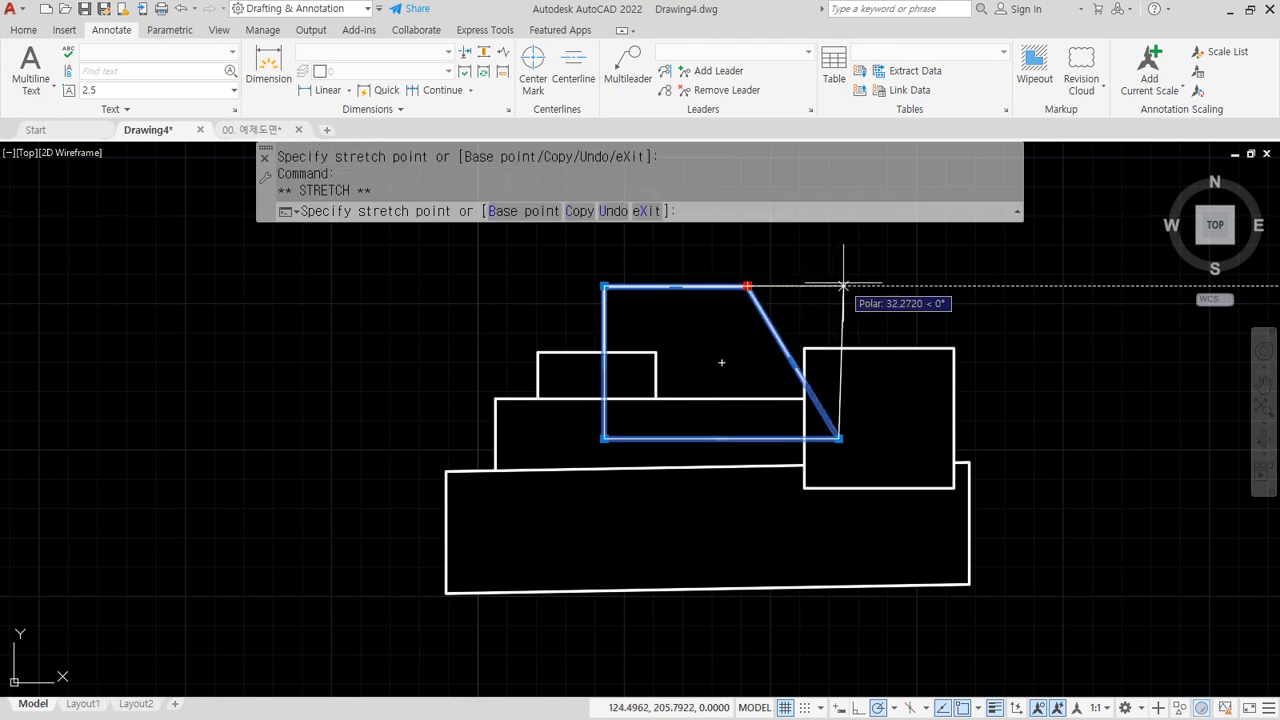
pyautogui.press('Escape')
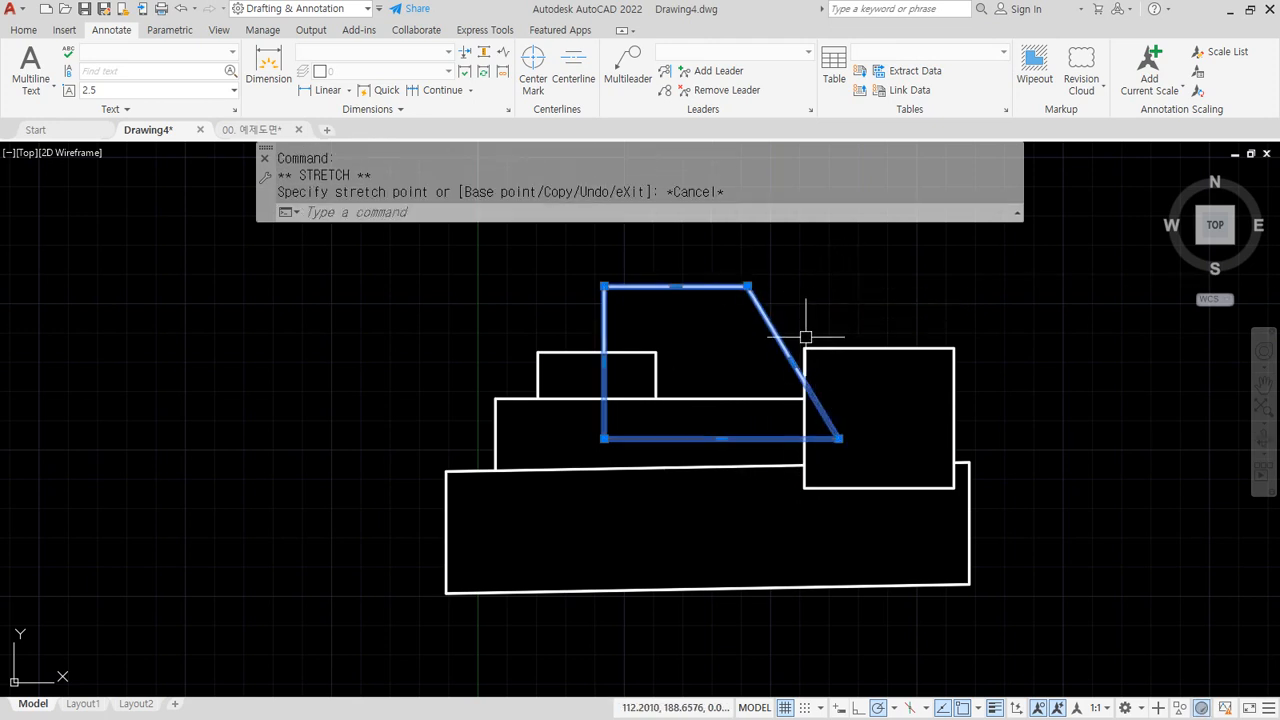
pyautogui.hotkey('ctrl', 'z')
pyautogui.hotkey('ctrl', 'z')
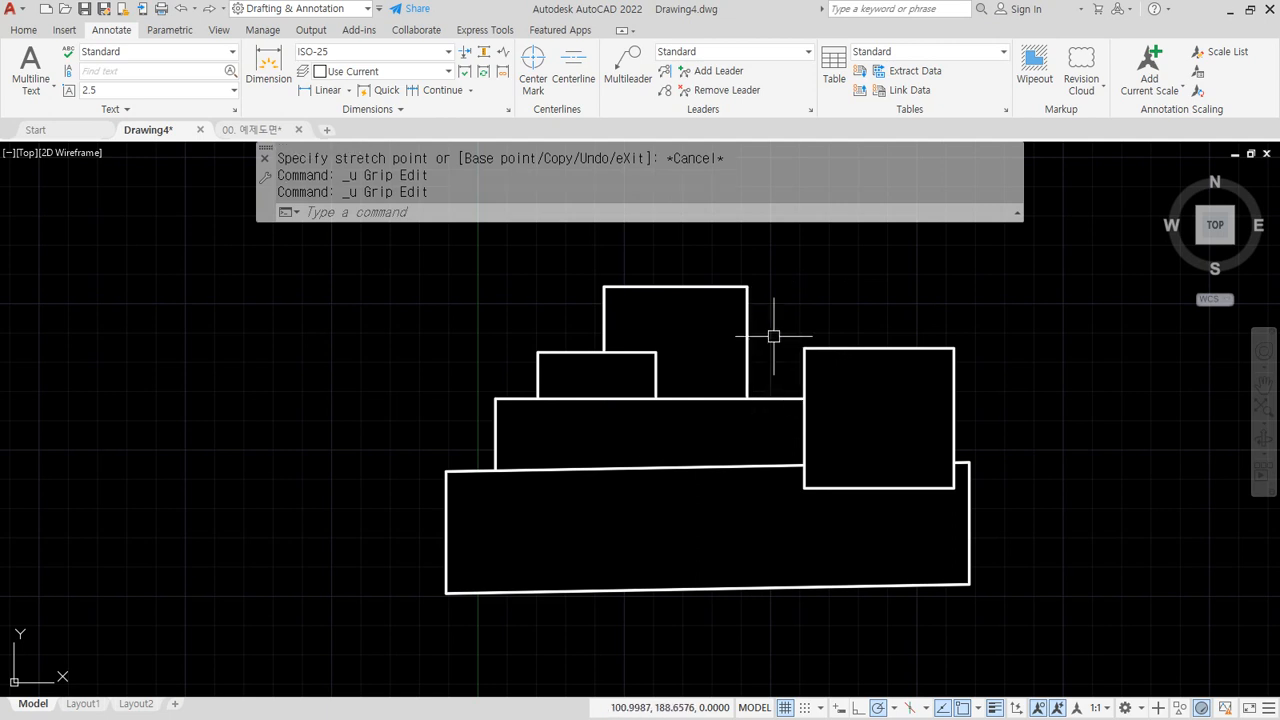
# Step: Stretch the right edge of the now uppermost rectangle about 40 units to the right, behind the front rectangle
pyautogui.click(773, 336)
pyautogui.click(747, 362)
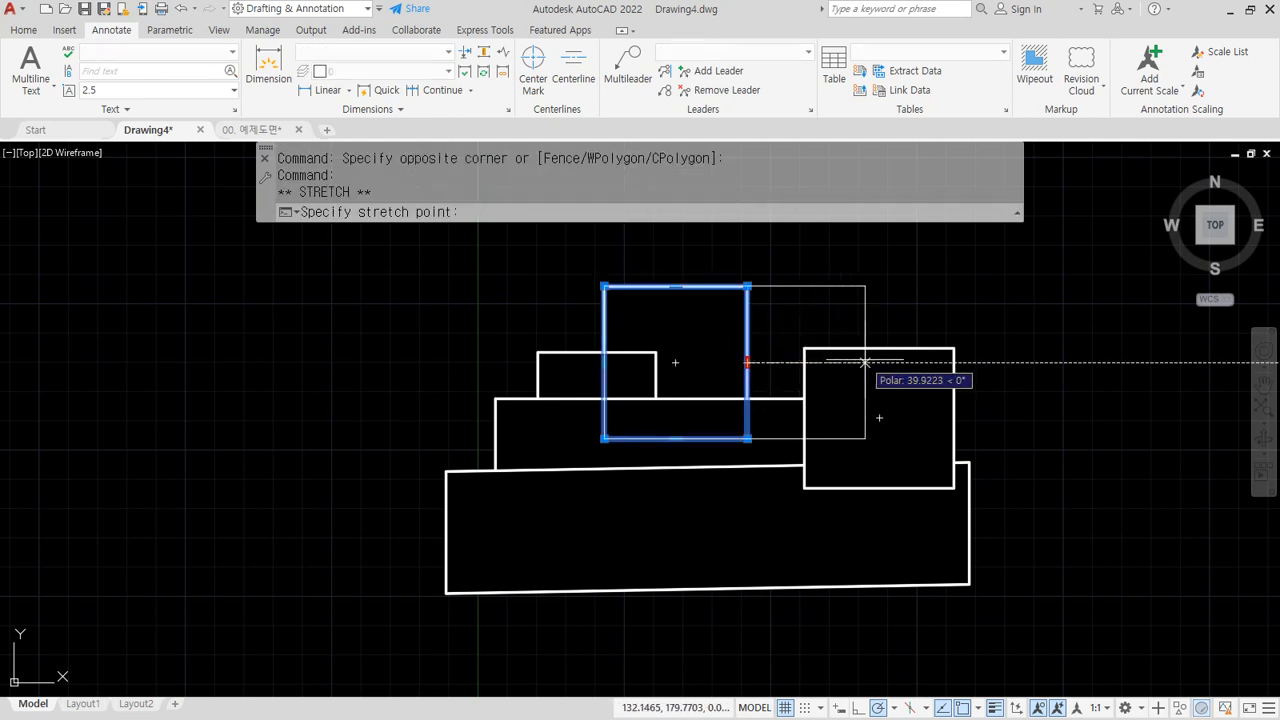
pyautogui.click(874, 418)
# Step: Stretch the right corners of the uppermost rectangle's Wipeout onto the corners of its widened outline
pyautogui.click(747, 438)
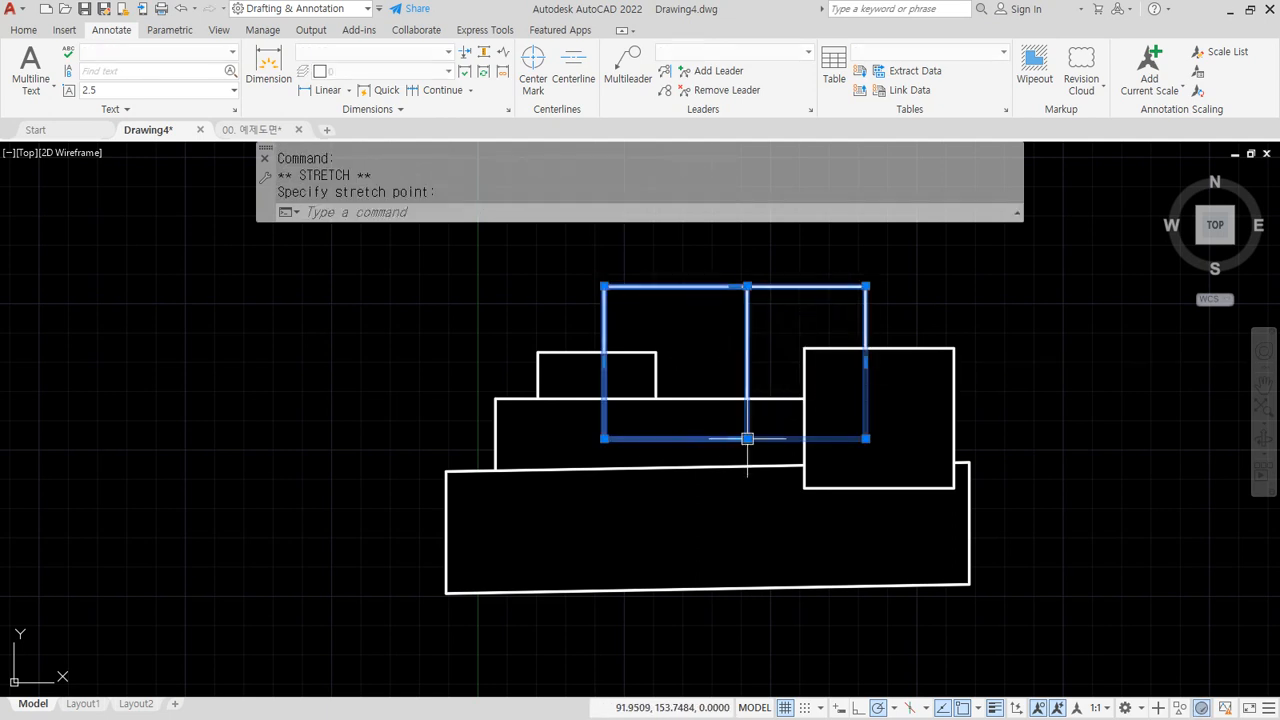
pyautogui.click(865, 438)
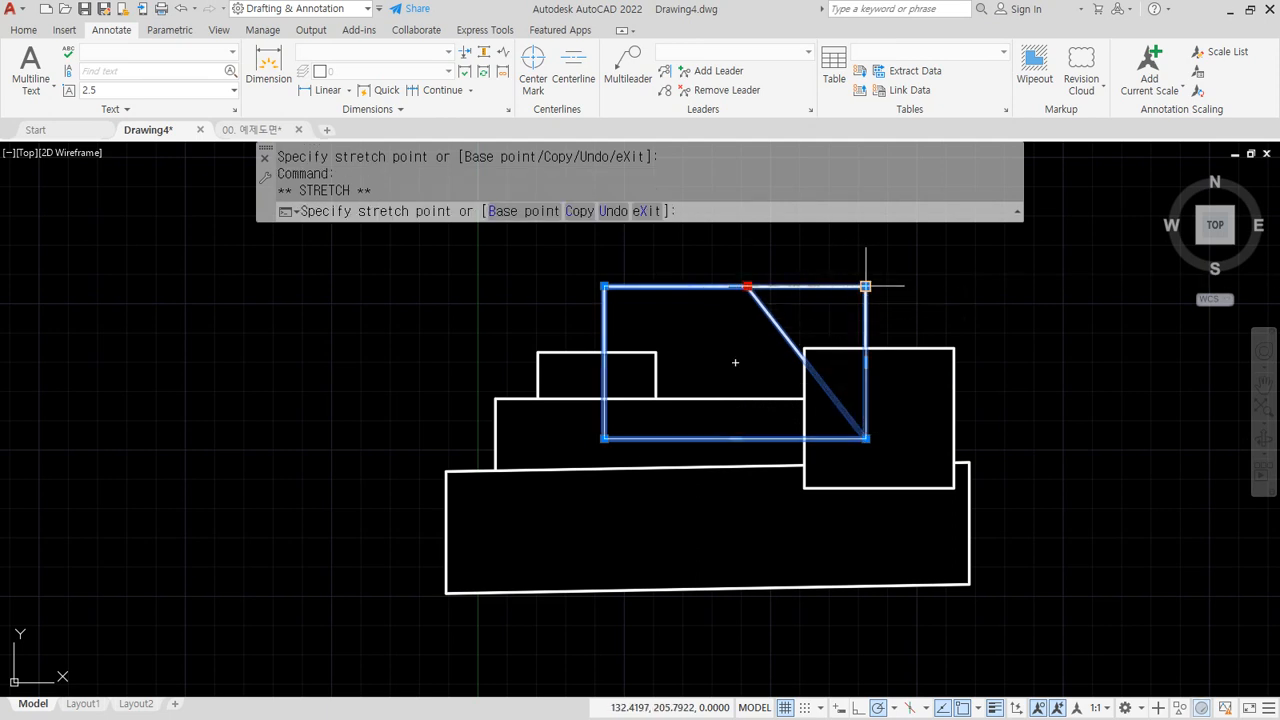
pyautogui.click(865, 286)
pyautogui.press('Escape')
pyautogui.click(1026, 363)
pyautogui.click(1025, 388)
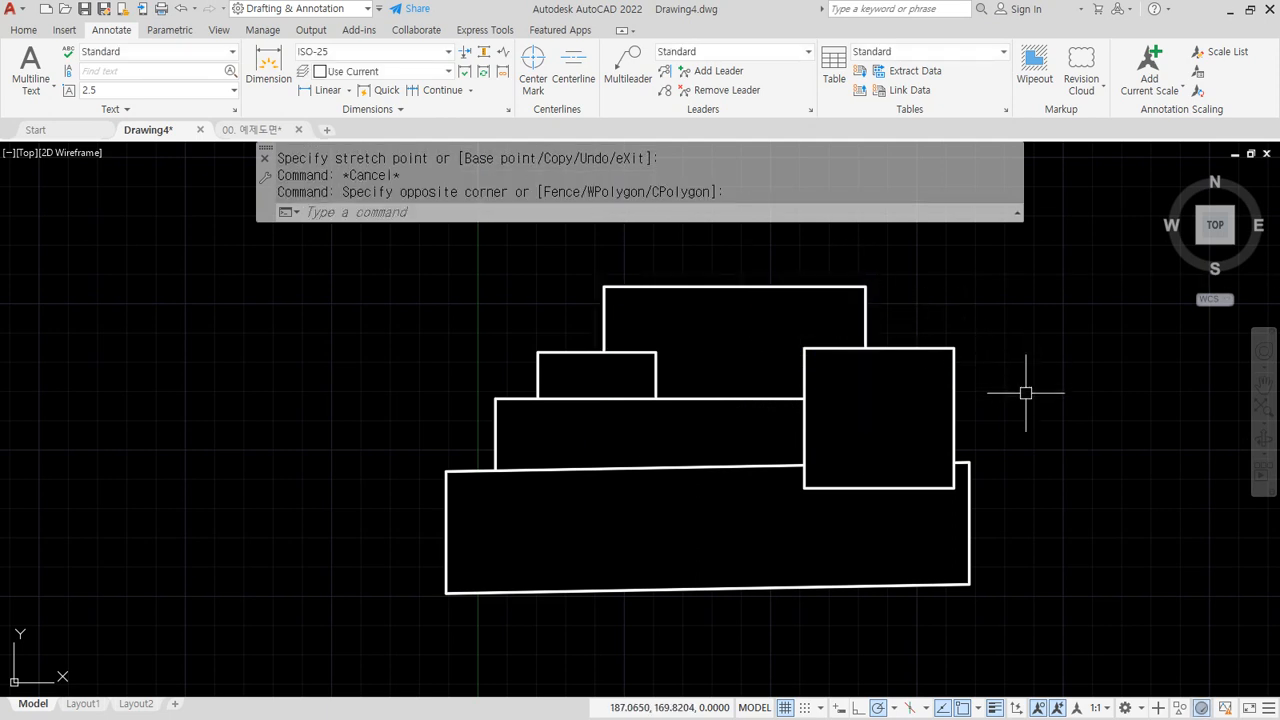
pyautogui.click(664, 366)
pyautogui.click(653, 427)
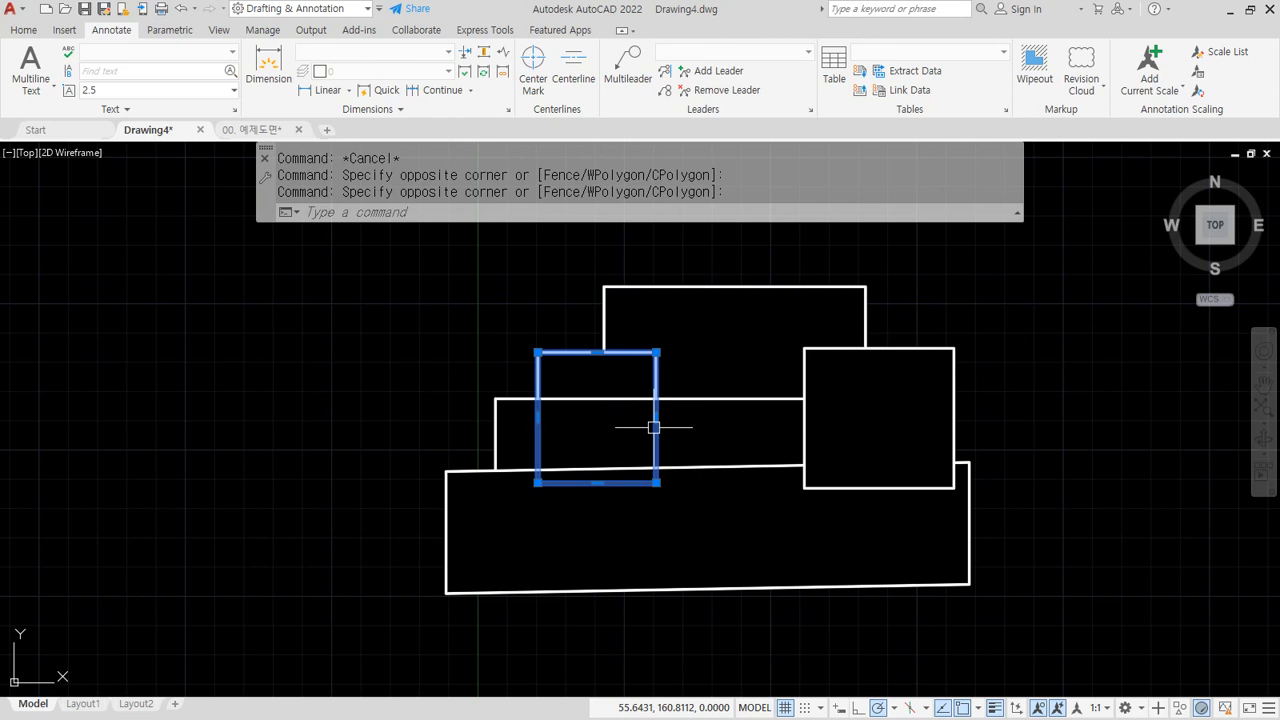
pyautogui.click(656, 483)
pyautogui.click(755, 483)
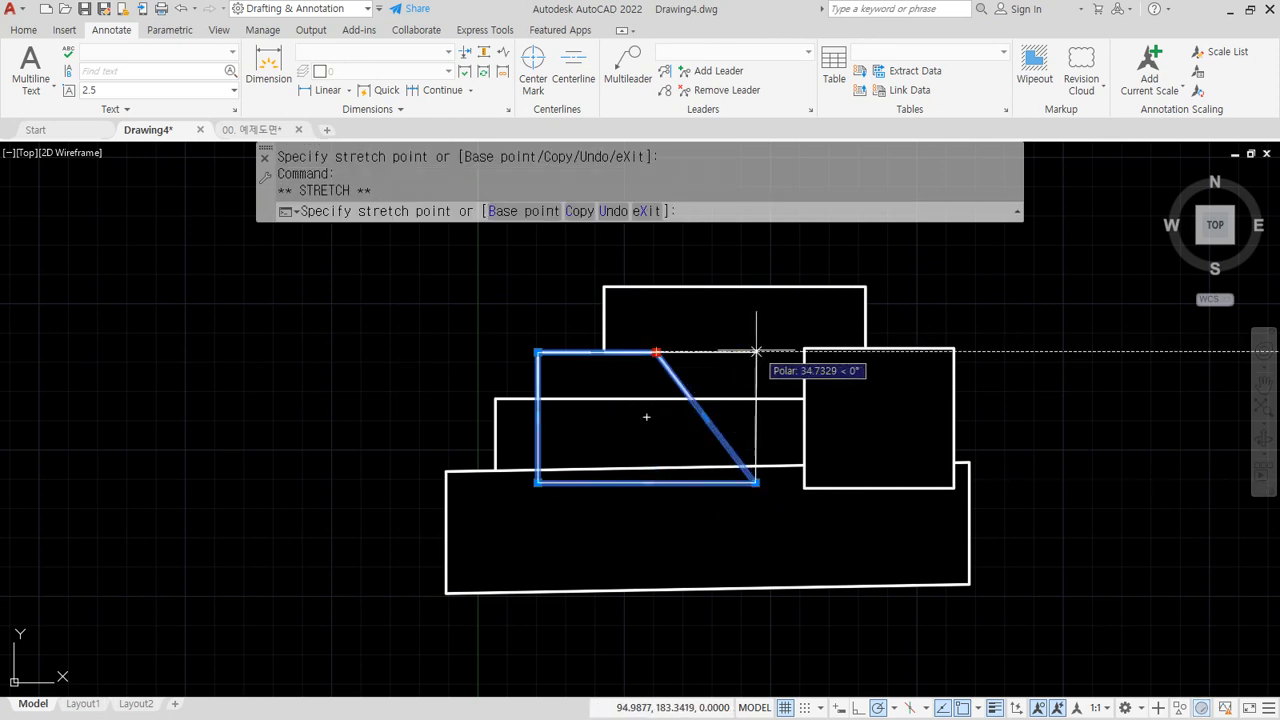
pyautogui.press('Escape')
pyautogui.hotkey('ctrl', 'z')
pyautogui.hotkey('ctrl', 'z')
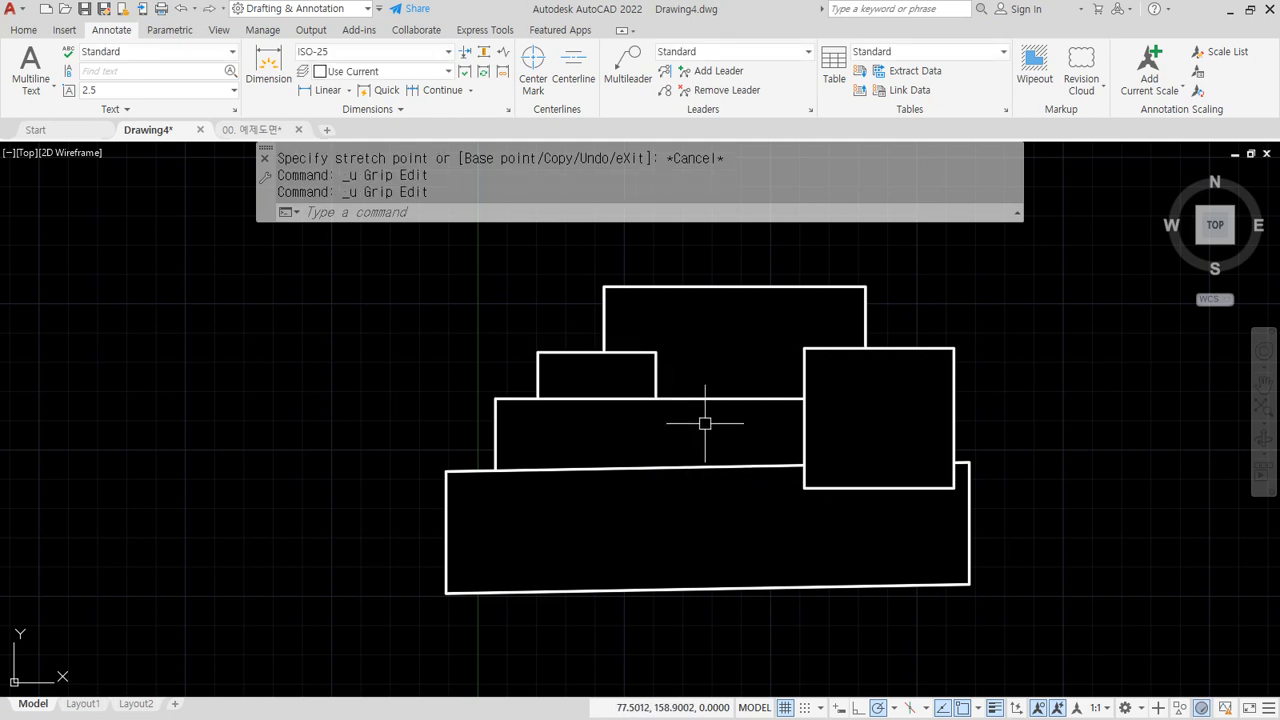
# Step: Stretch the right edge of the small middle rectangle rightward, stopping just short of the front rectangle
pyautogui.click(679, 371)
pyautogui.click(623, 371)
pyautogui.click(656, 417)
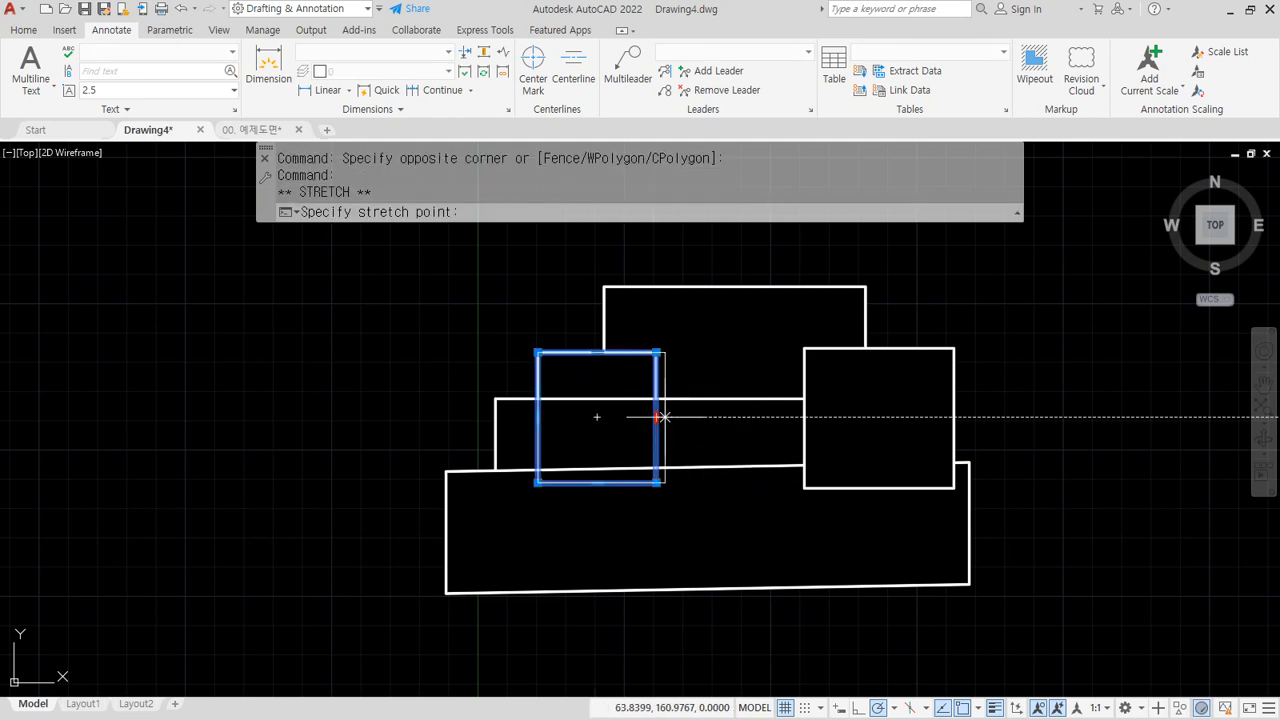
pyautogui.click(772, 417)
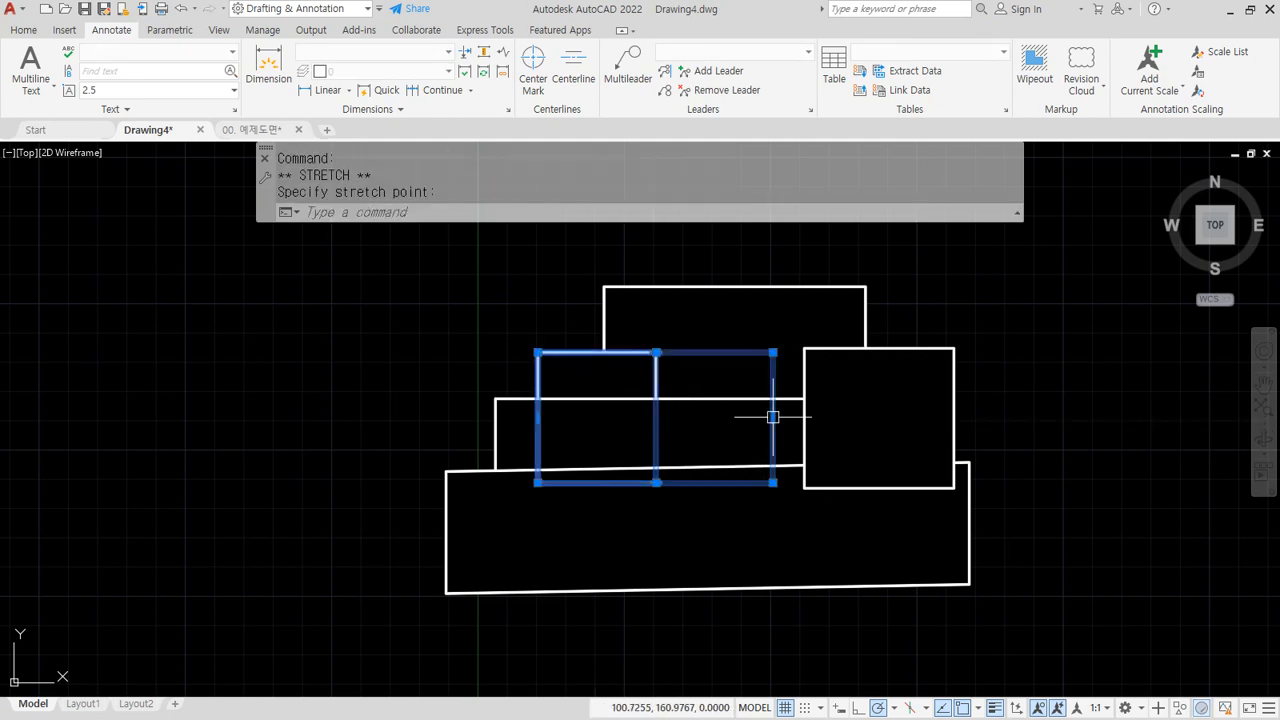
# Step: Stretch the right corners of the small middle rectangle's Wipeout onto the corners of its widened outline
pyautogui.click(655, 352)
pyautogui.press('Escape')
pyautogui.click(655, 352)
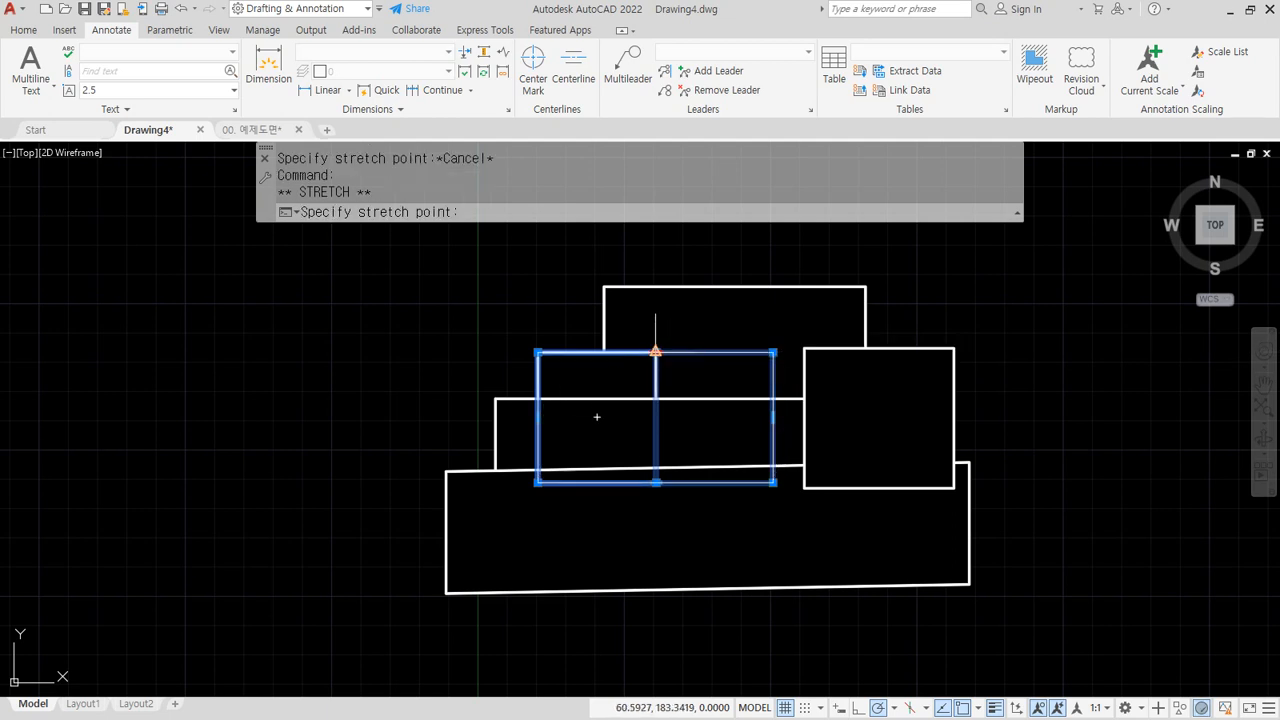
pyautogui.press('Escape')
pyautogui.press('Escape')
pyautogui.click(658, 382)
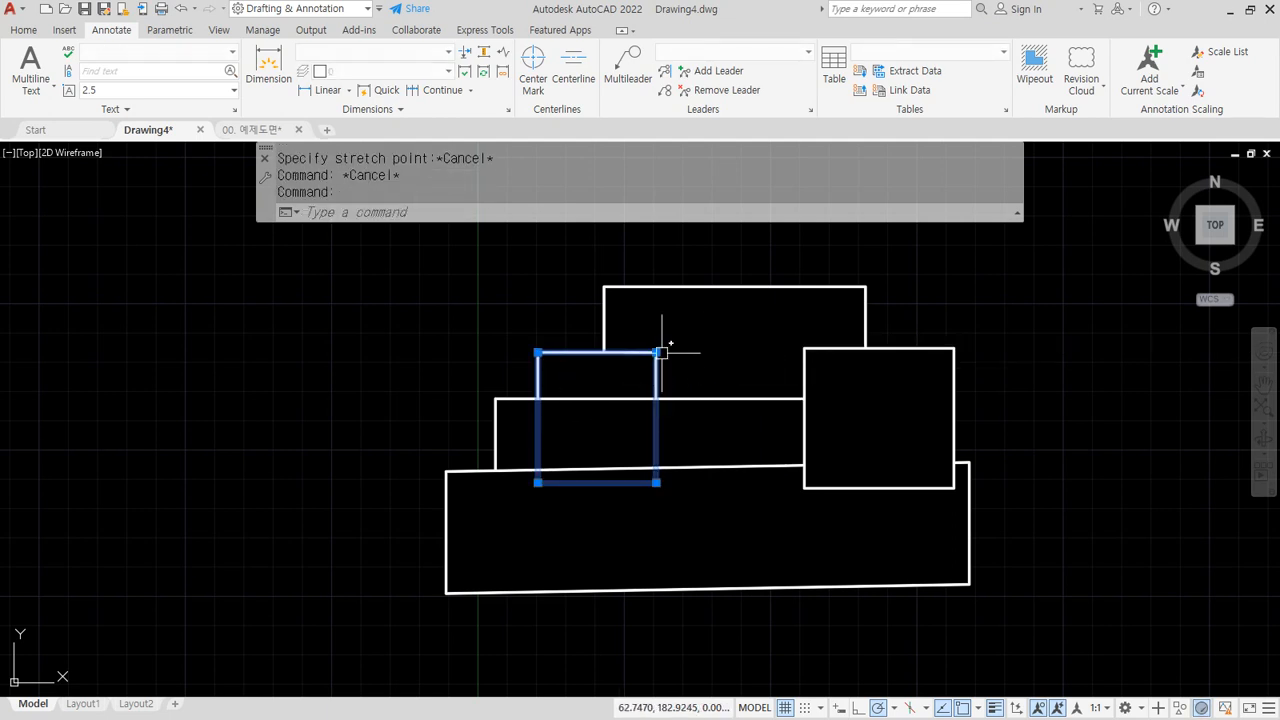
pyautogui.click(657, 352)
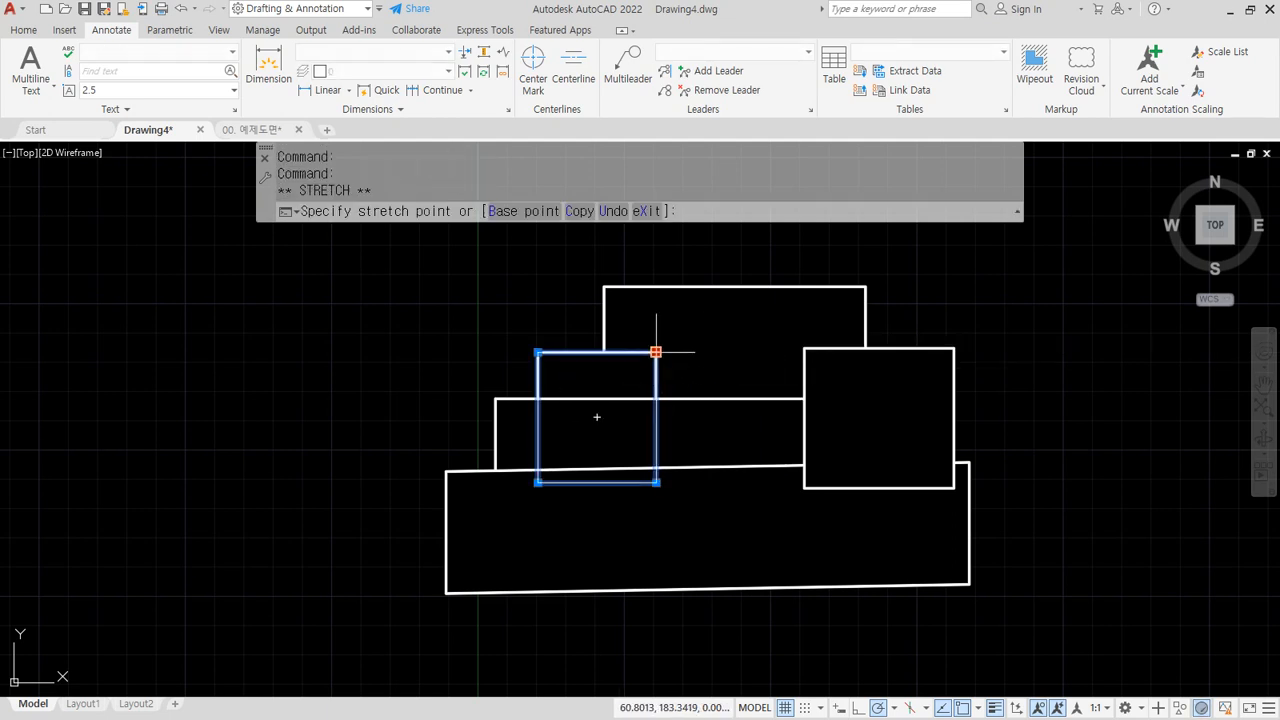
pyautogui.click(772, 352)
pyautogui.click(660, 484)
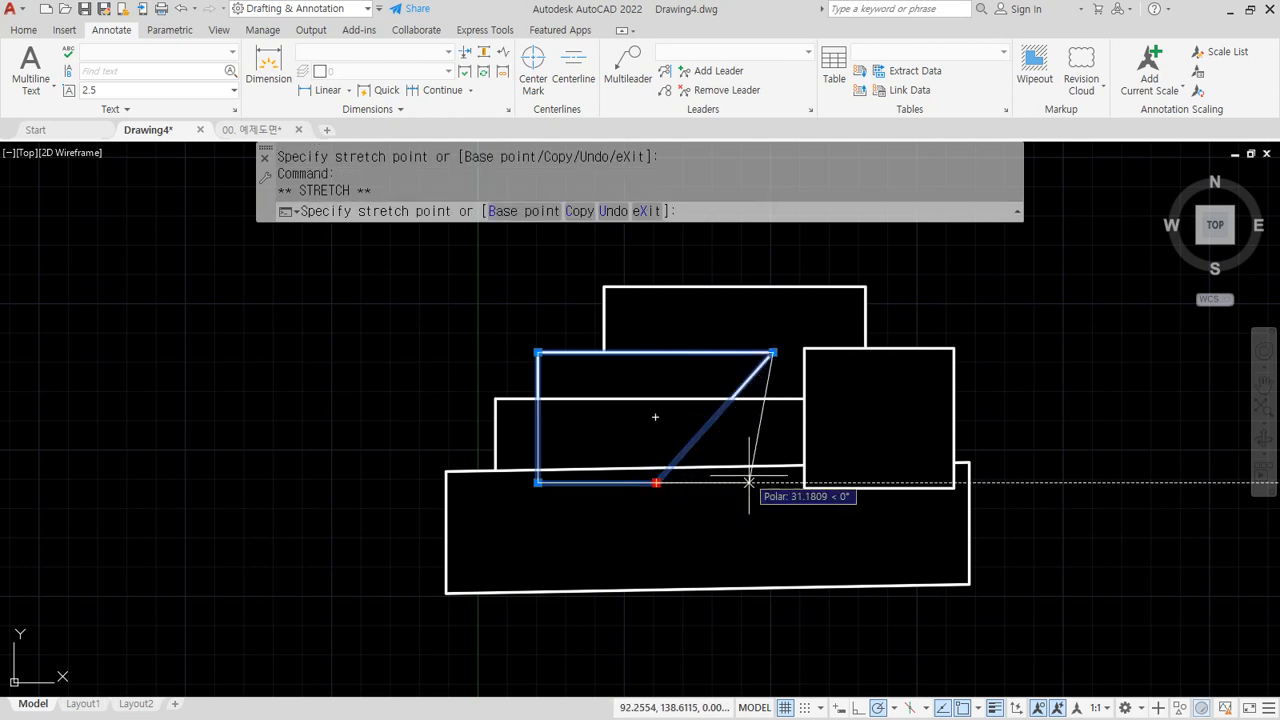
pyautogui.press('Escape')
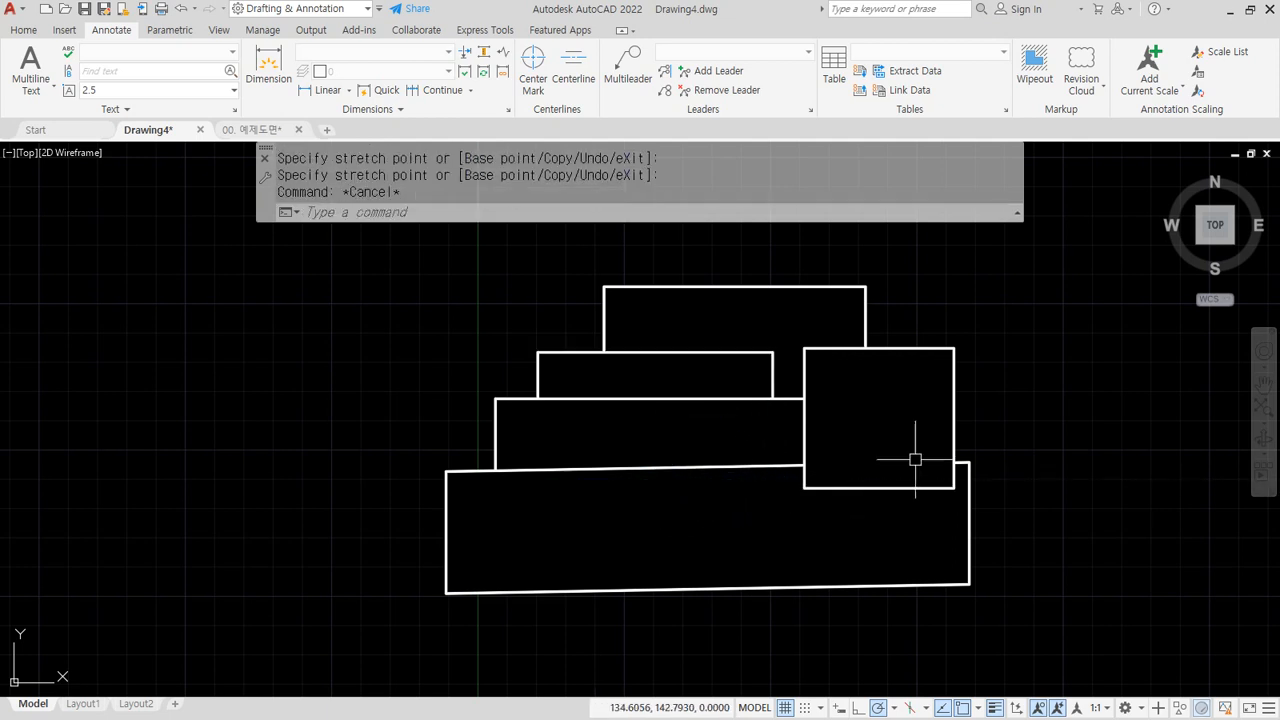
# Step: Stretch the left edge of the front rectangle about 40 units to the left, across the stacked rectangles
pyautogui.click(1091, 380)
pyautogui.click(1030, 392)
pyautogui.click(830, 427)
pyautogui.click(786, 414)
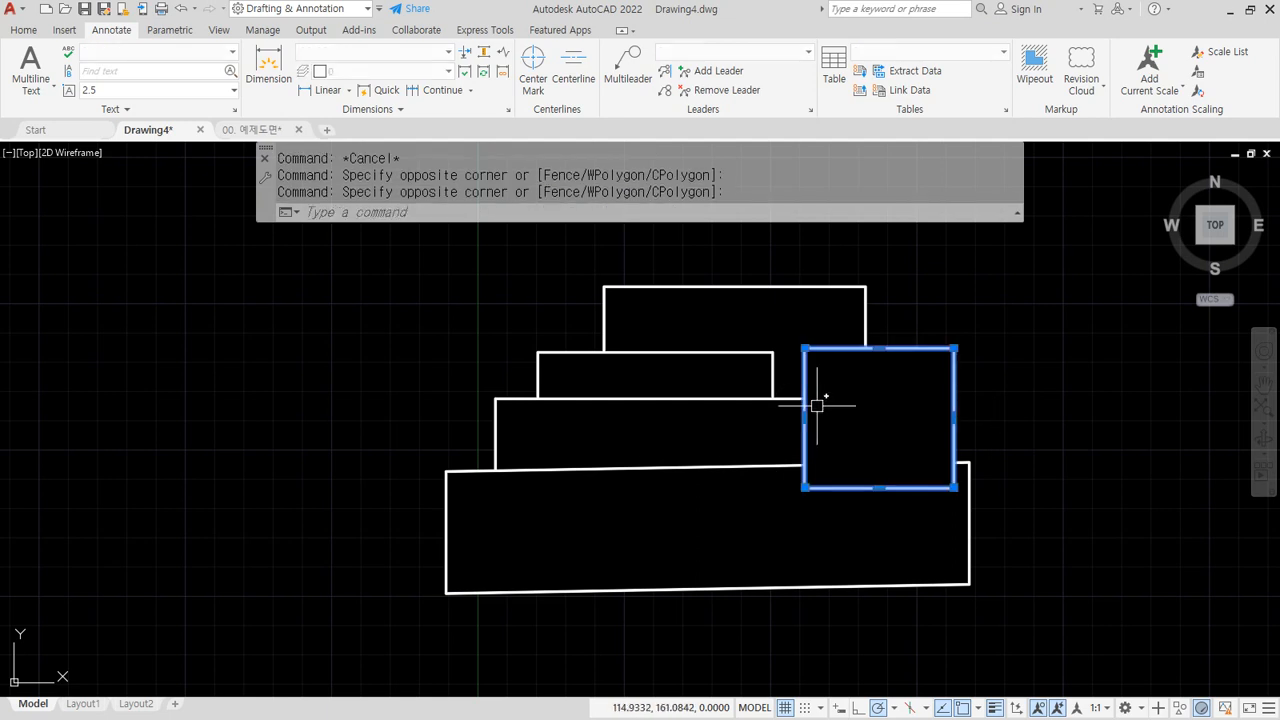
pyautogui.click(805, 418)
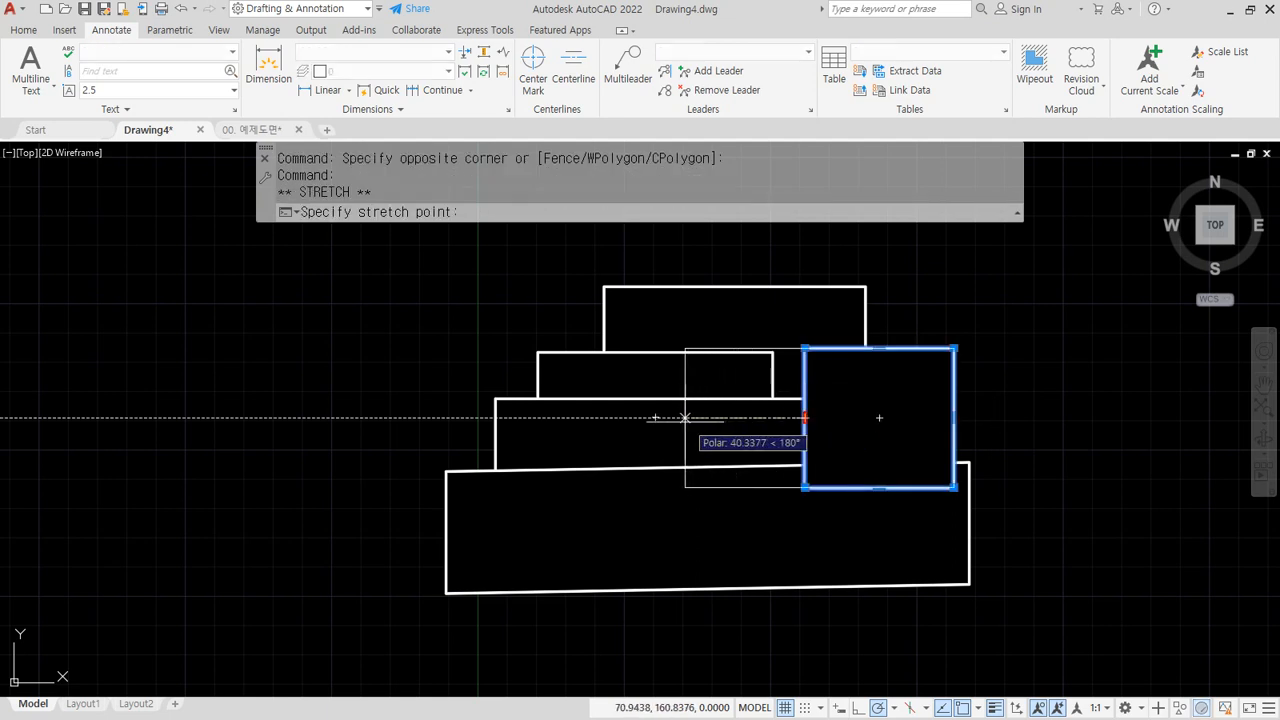
pyautogui.click(681, 418)
# Step: Stretch the left corners of the front rectangle's Wipeout onto the corners of its widened outline
pyautogui.click(804, 349)
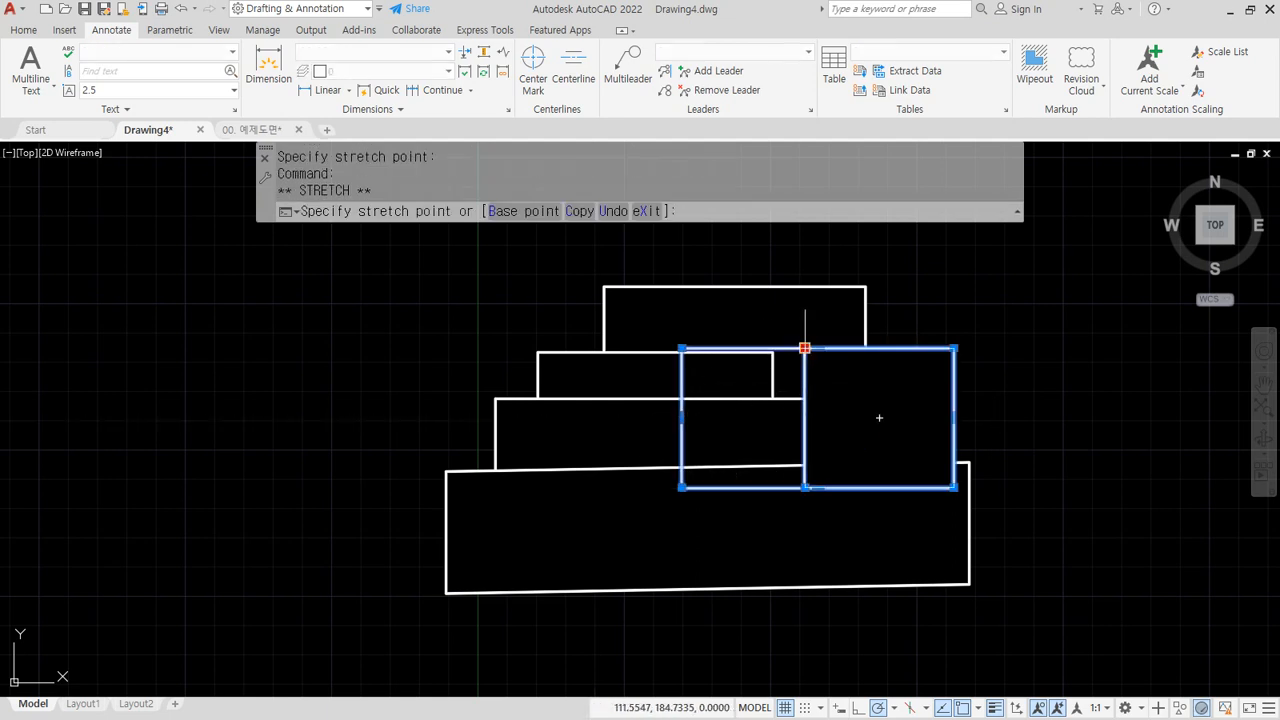
pyautogui.click(681, 348)
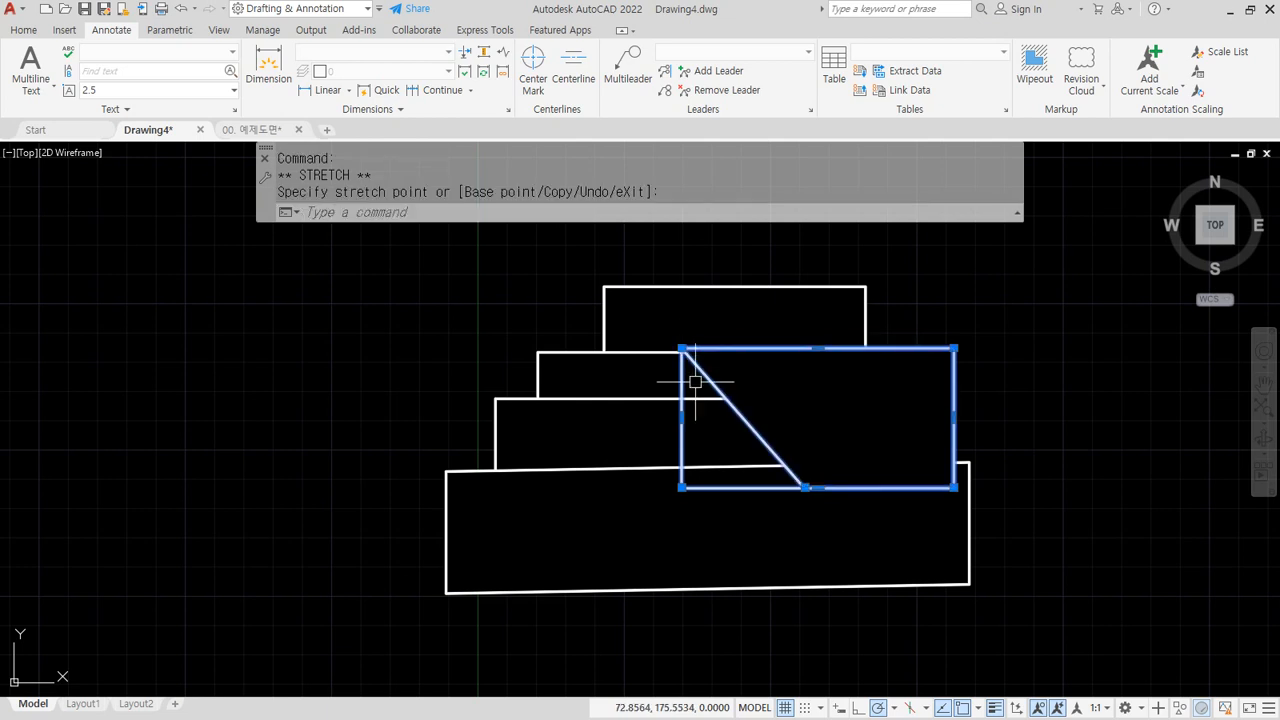
pyautogui.click(805, 488)
pyautogui.click(681, 488)
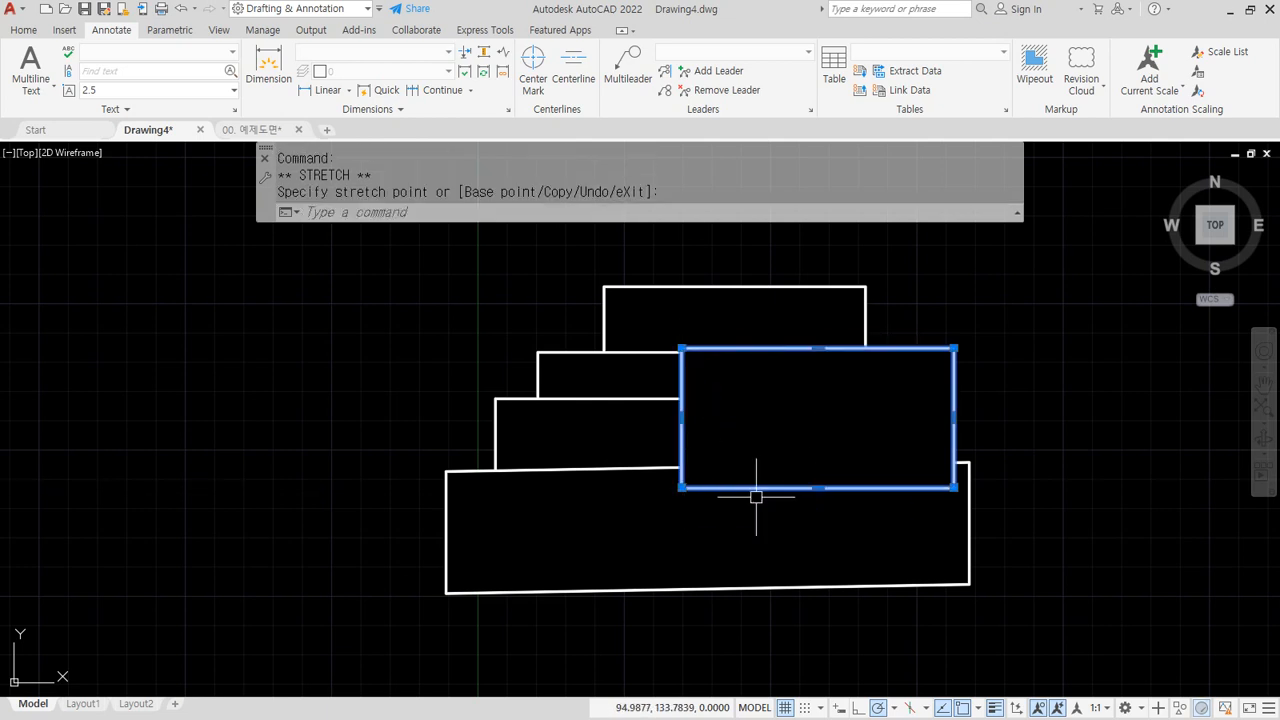
pyautogui.press('Escape')
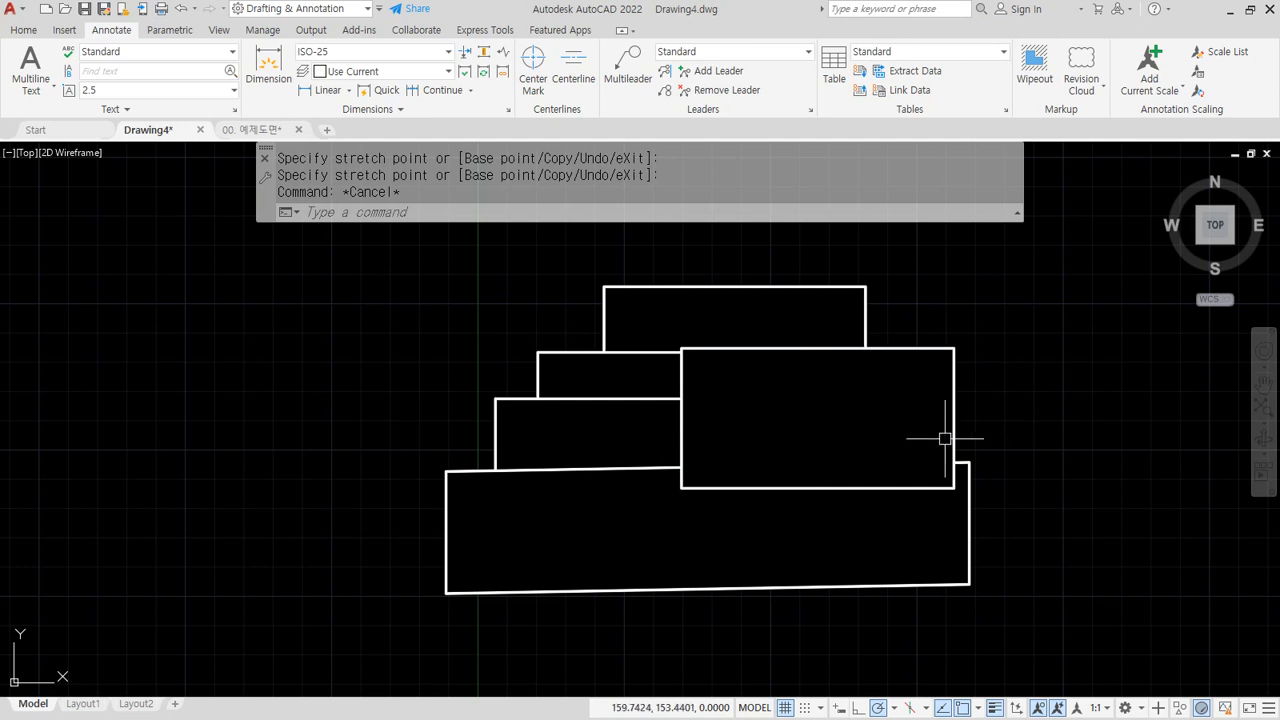
# Step: Send the front rectangle together with its Wipeout to the back of the draw order
pyautogui.click(986, 331)
pyautogui.click(931, 366)
pyautogui.rightClick(929, 371)
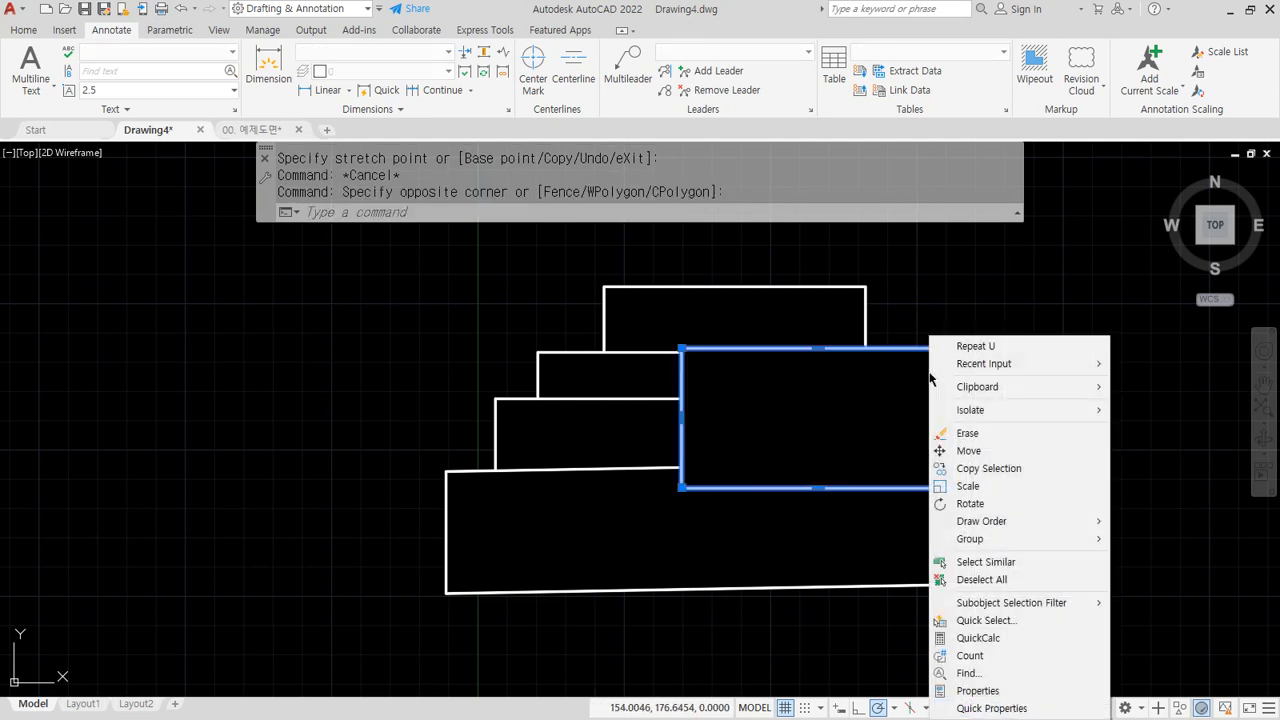
pyautogui.moveTo(988, 521)
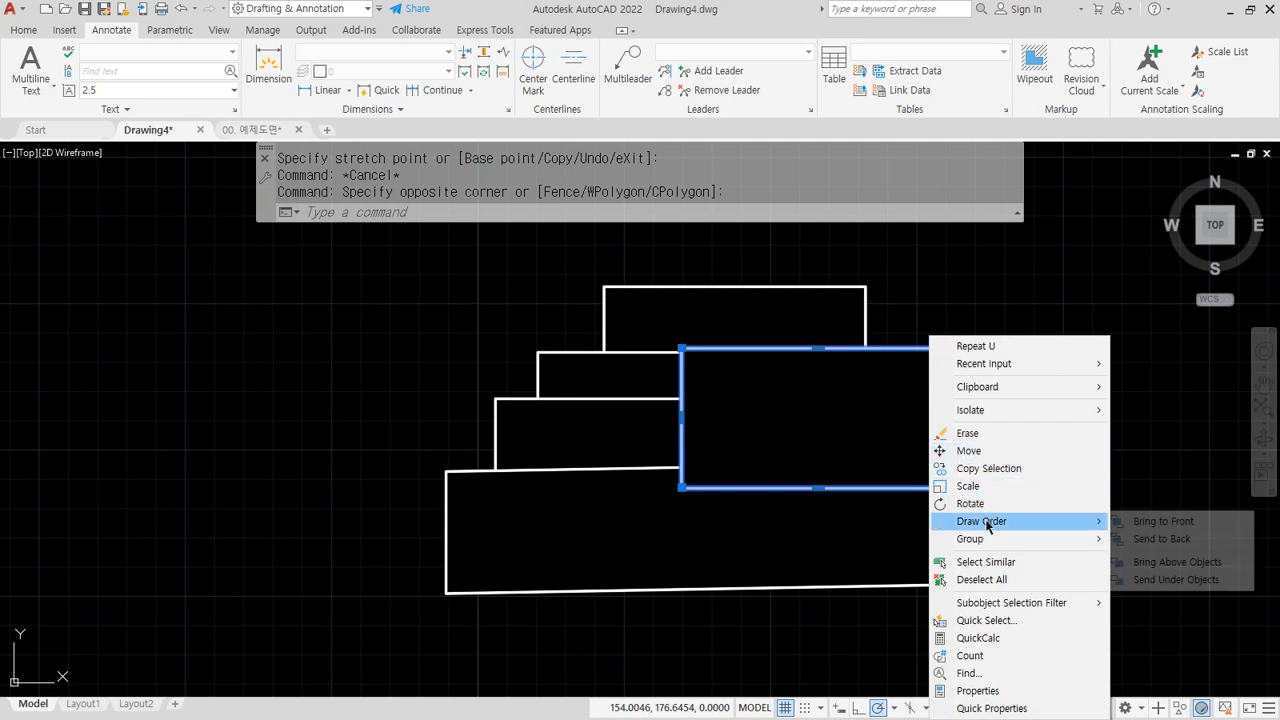
pyautogui.click(1182, 541)
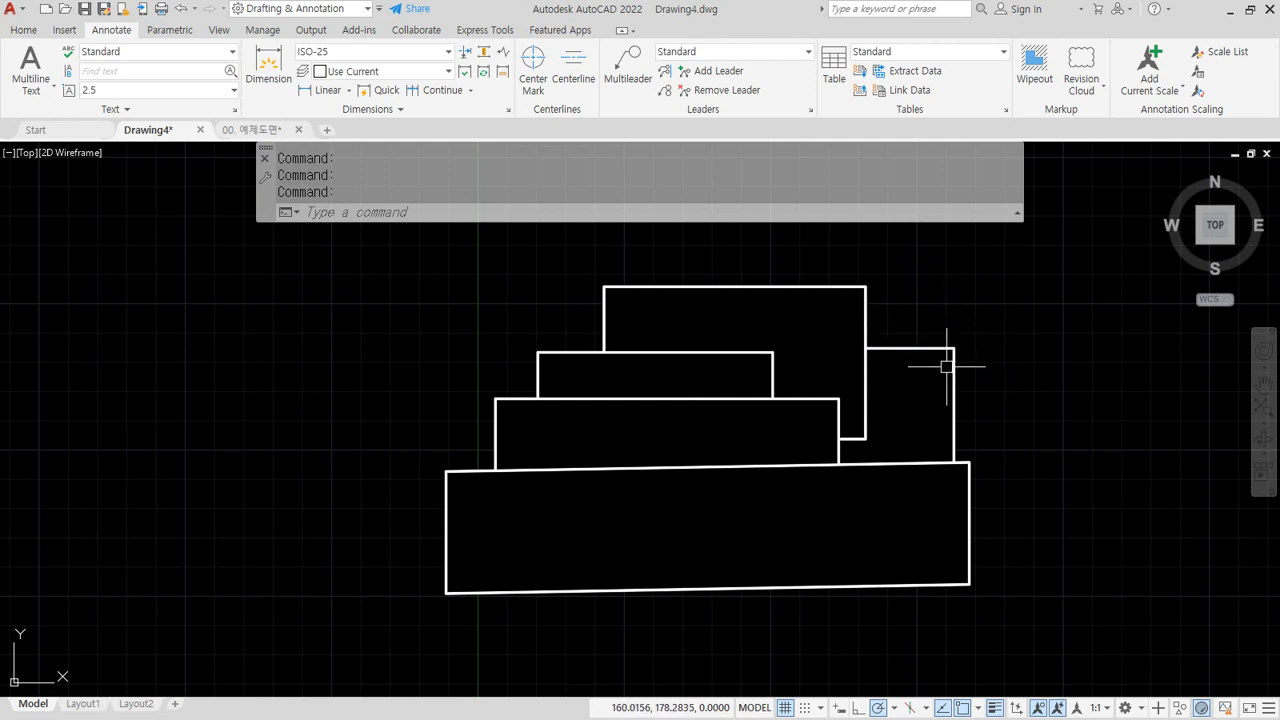
pyautogui.press('Escape')
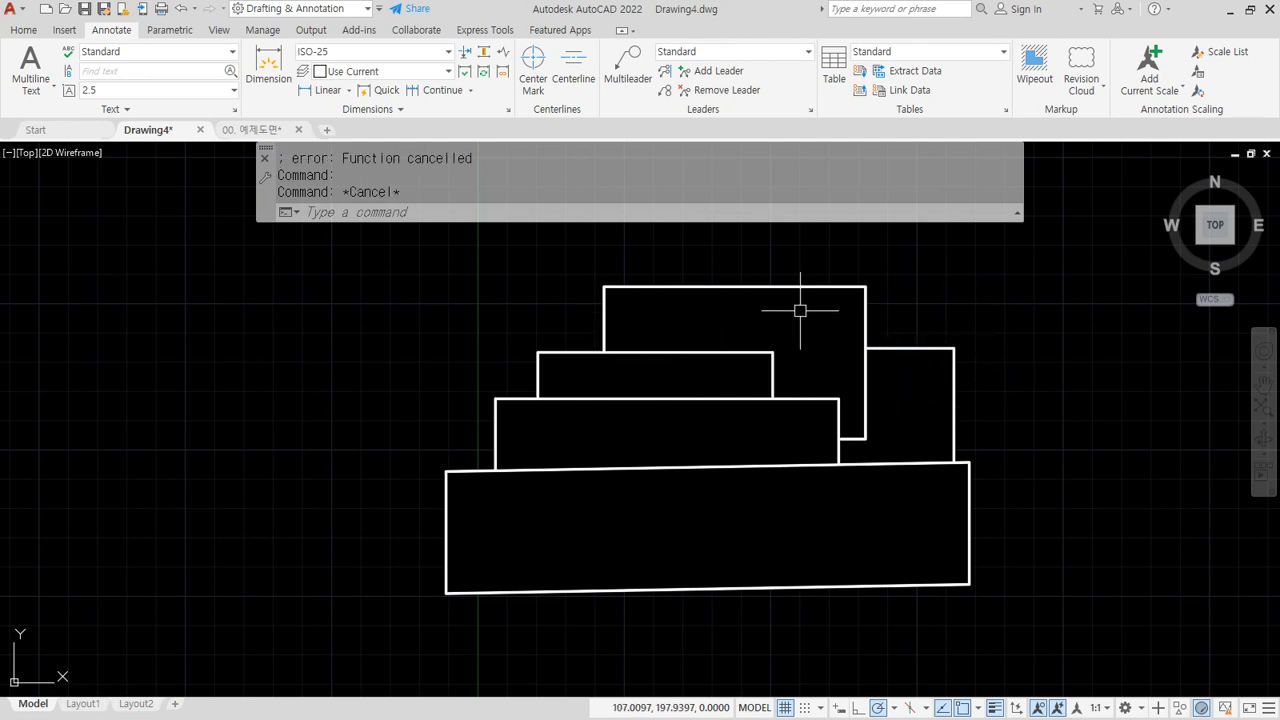
# Step: Bring the rearmost rectangle with its Wipeout above the small middle rectangle, using that rectangle's outline as the reference object
pyautogui.click(975, 337)
pyautogui.rightClick(939, 377)
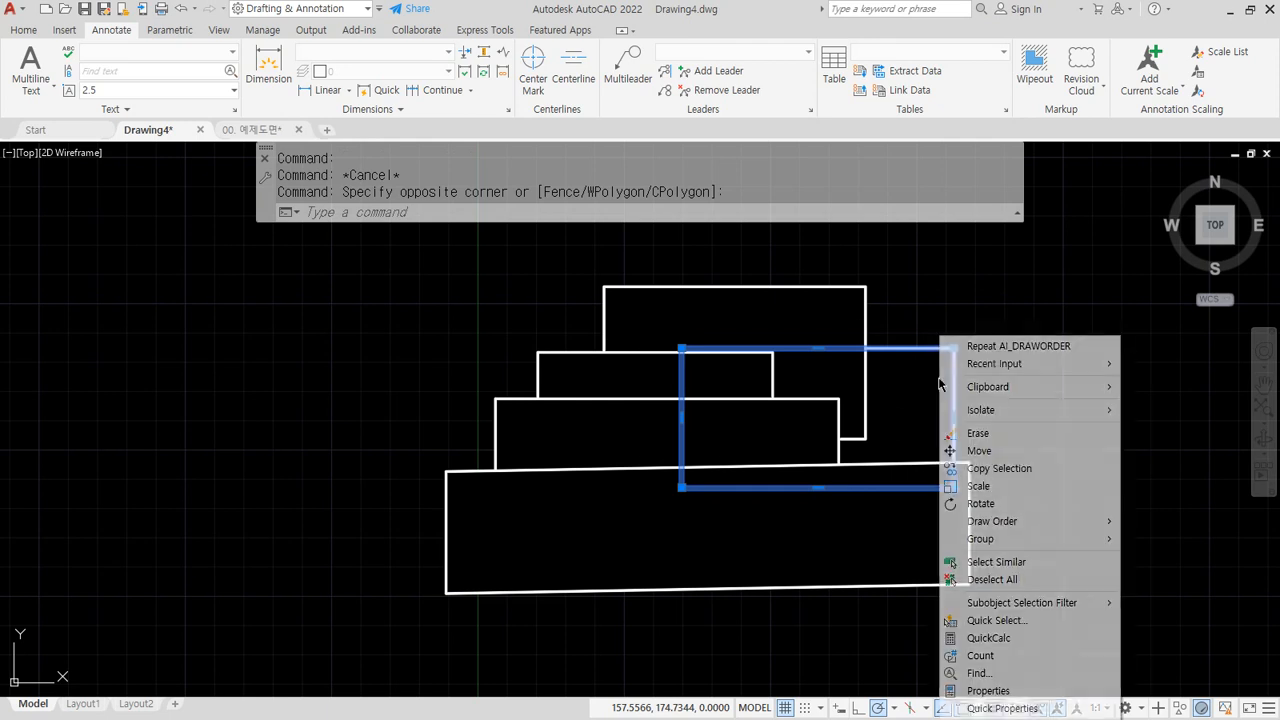
pyautogui.moveTo(1060, 530)
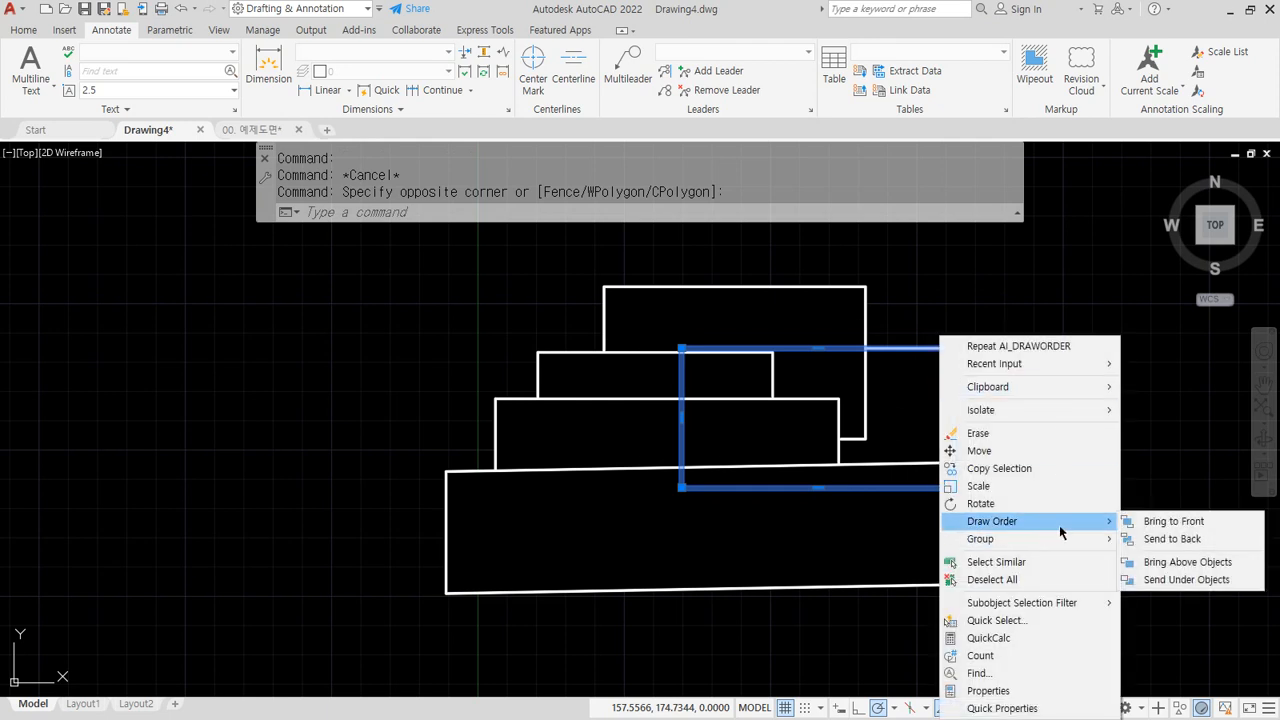
pyautogui.click(1174, 563)
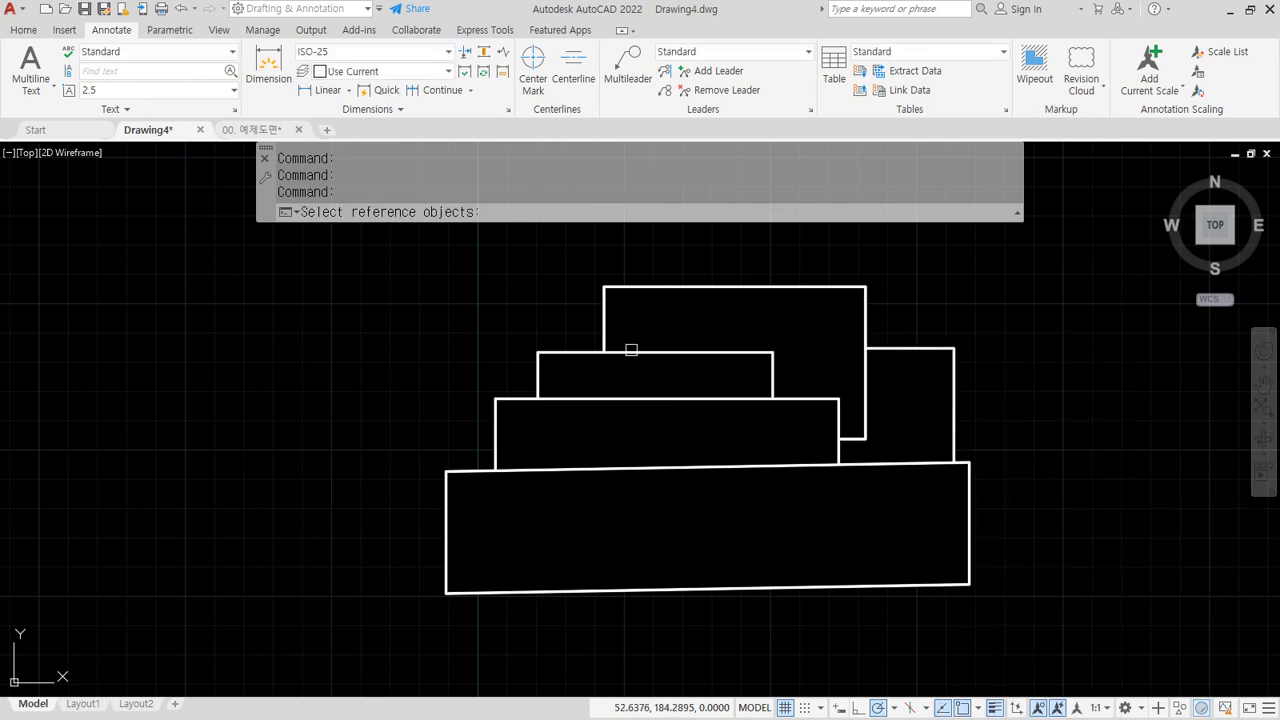
pyautogui.click(628, 353)
pyautogui.press('Return')
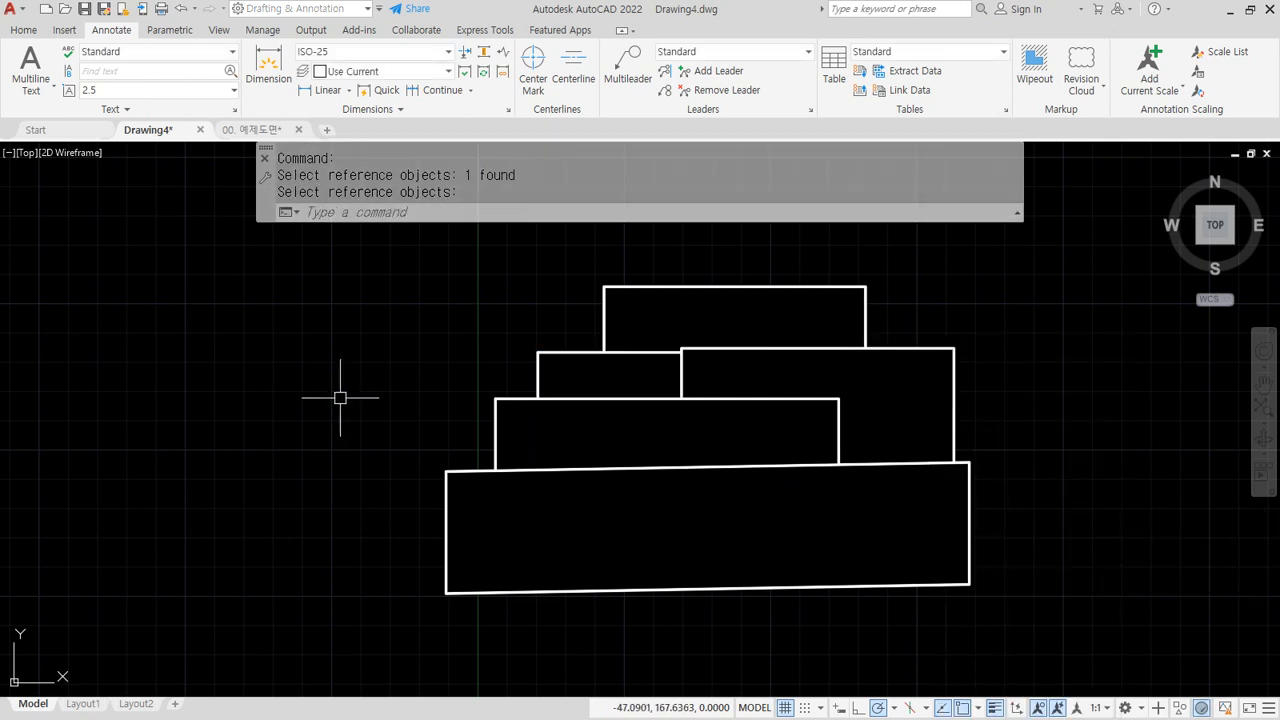
# Step: Stretch the top edge of the reordered rectangle slightly upward and fit its Wipeout's upper corners to the raised outline
pyautogui.click(826, 342)
pyautogui.click(840, 348)
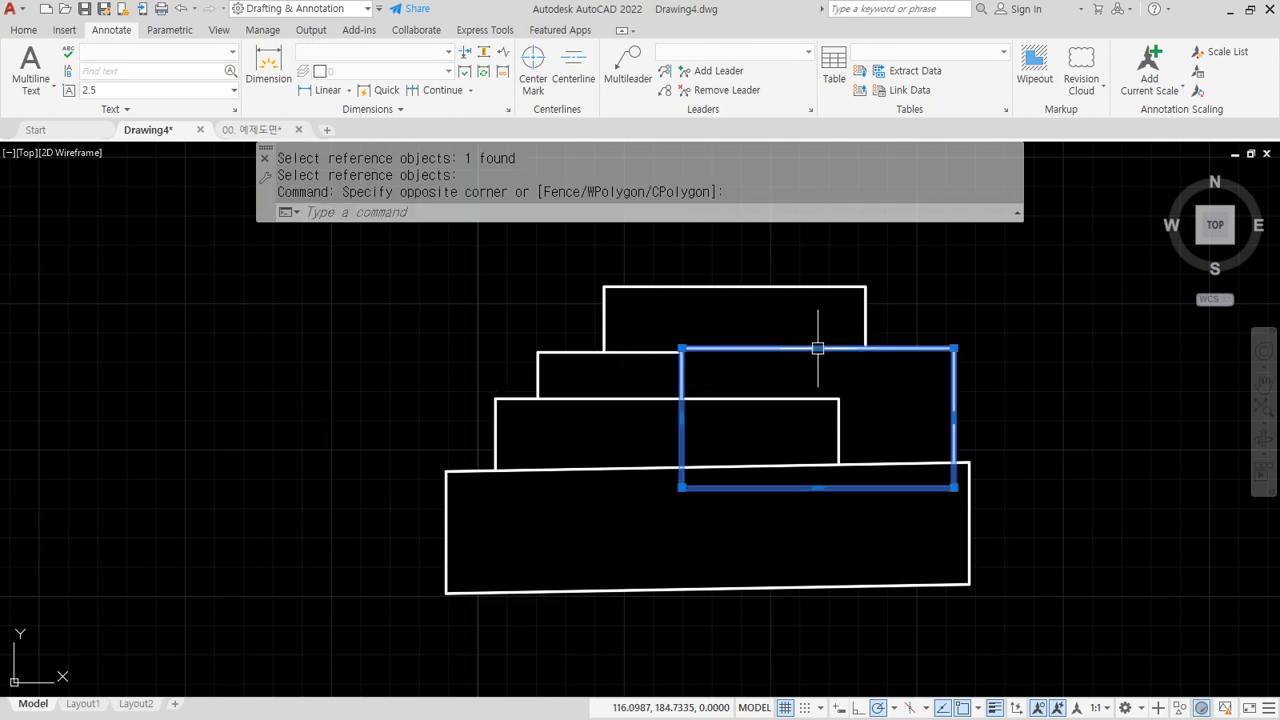
pyautogui.click(818, 348)
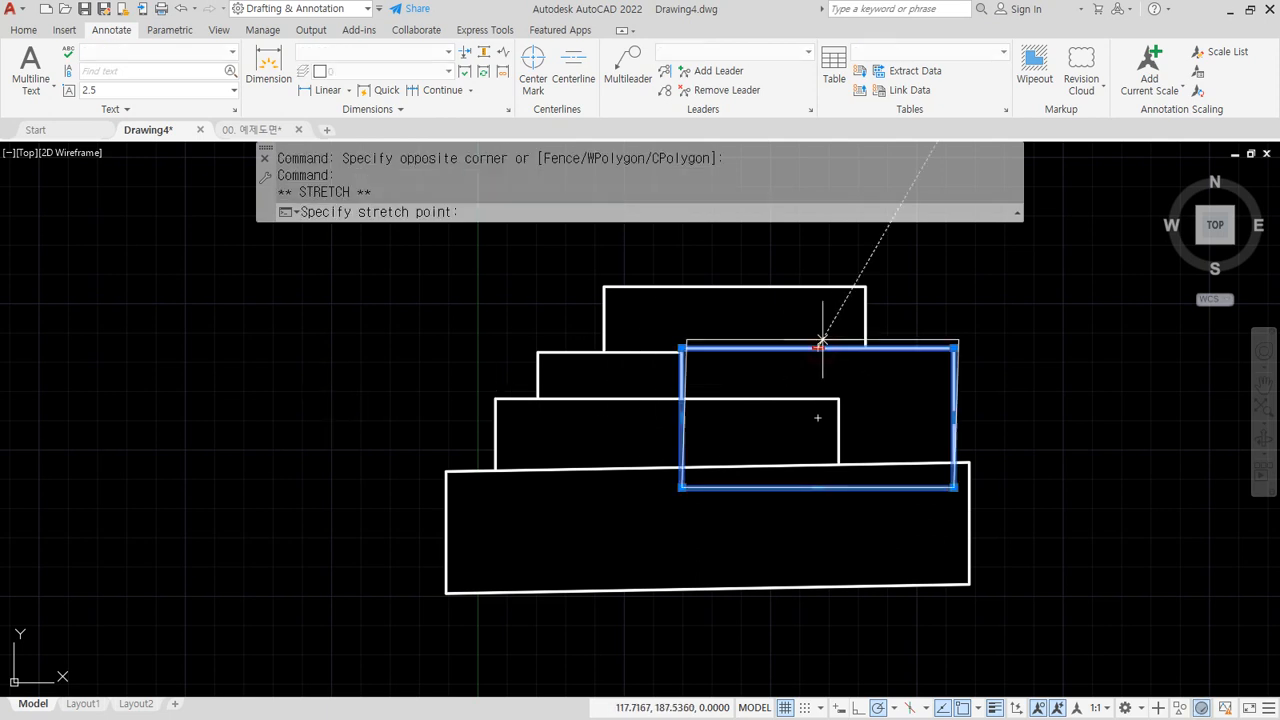
pyautogui.click(682, 348)
pyautogui.click(682, 326)
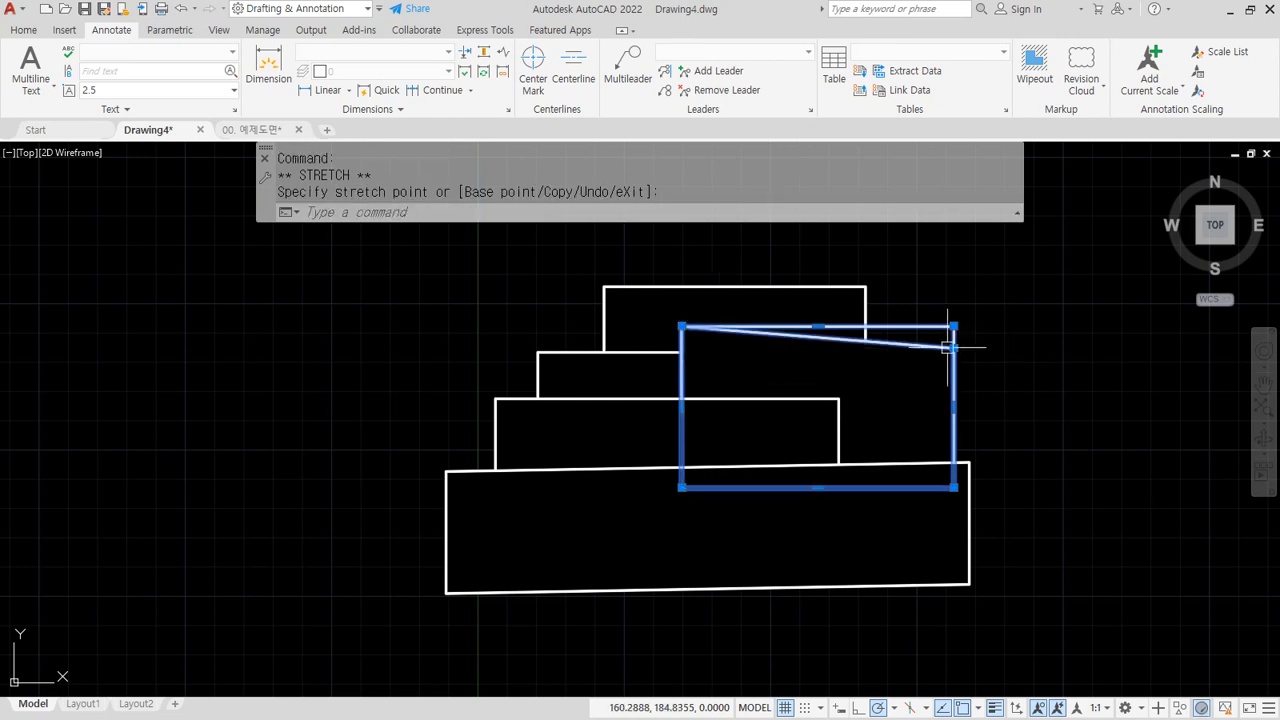
pyautogui.press('Escape')
pyautogui.press('Escape')
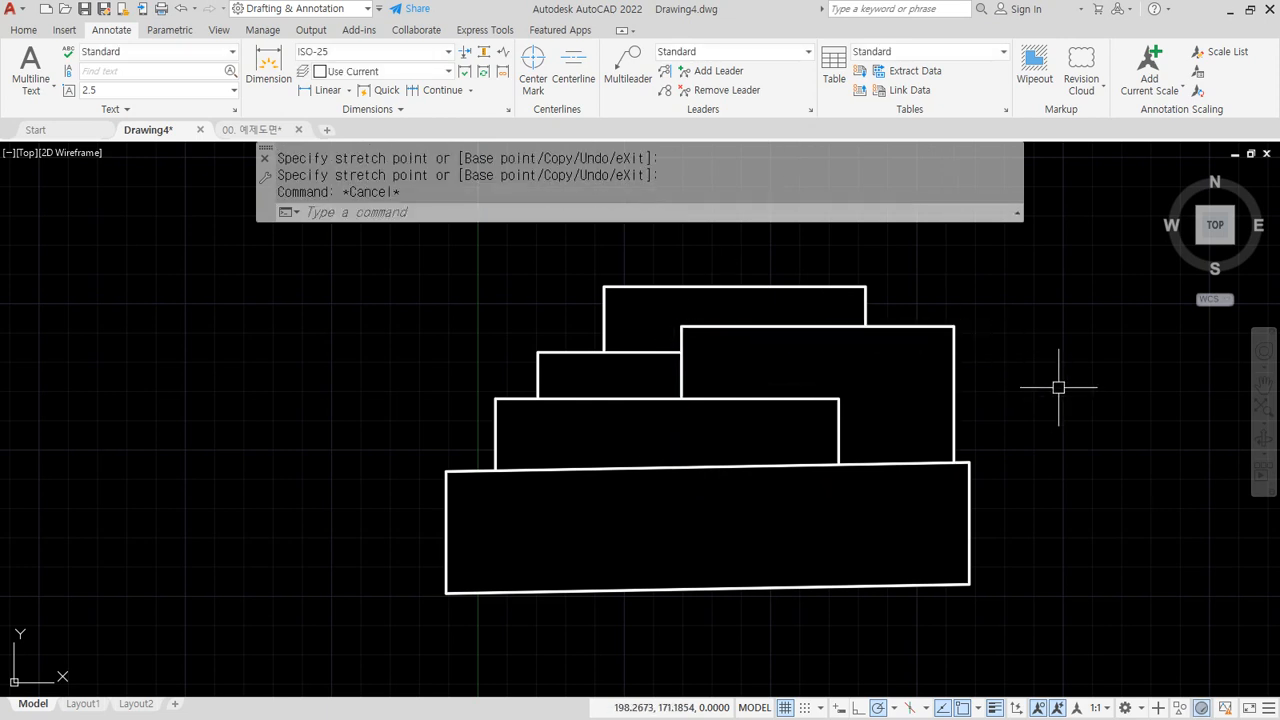
# Step: Send the heightened rectangle with its Wipeout under the small middle rectangle, using that rectangle's outline as the reference object
pyautogui.click(995, 310)
pyautogui.click(937, 337)
pyautogui.rightClick(937, 337)
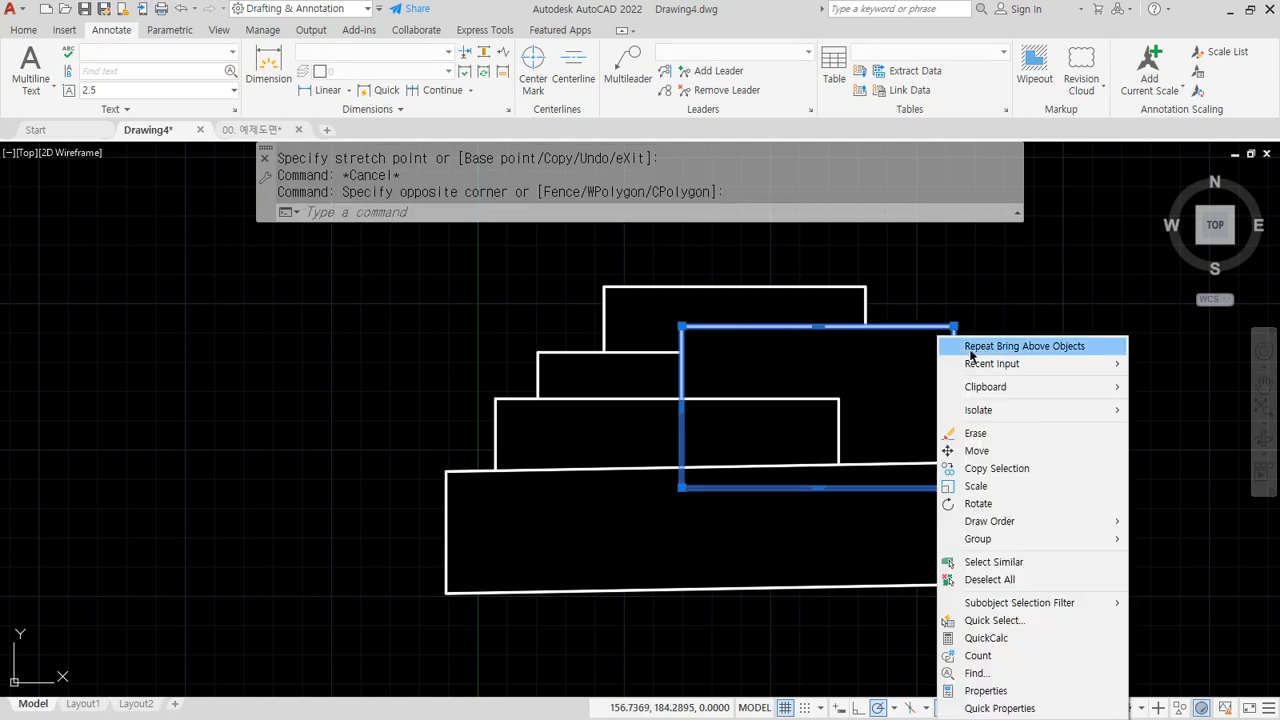
pyautogui.moveTo(1029, 524)
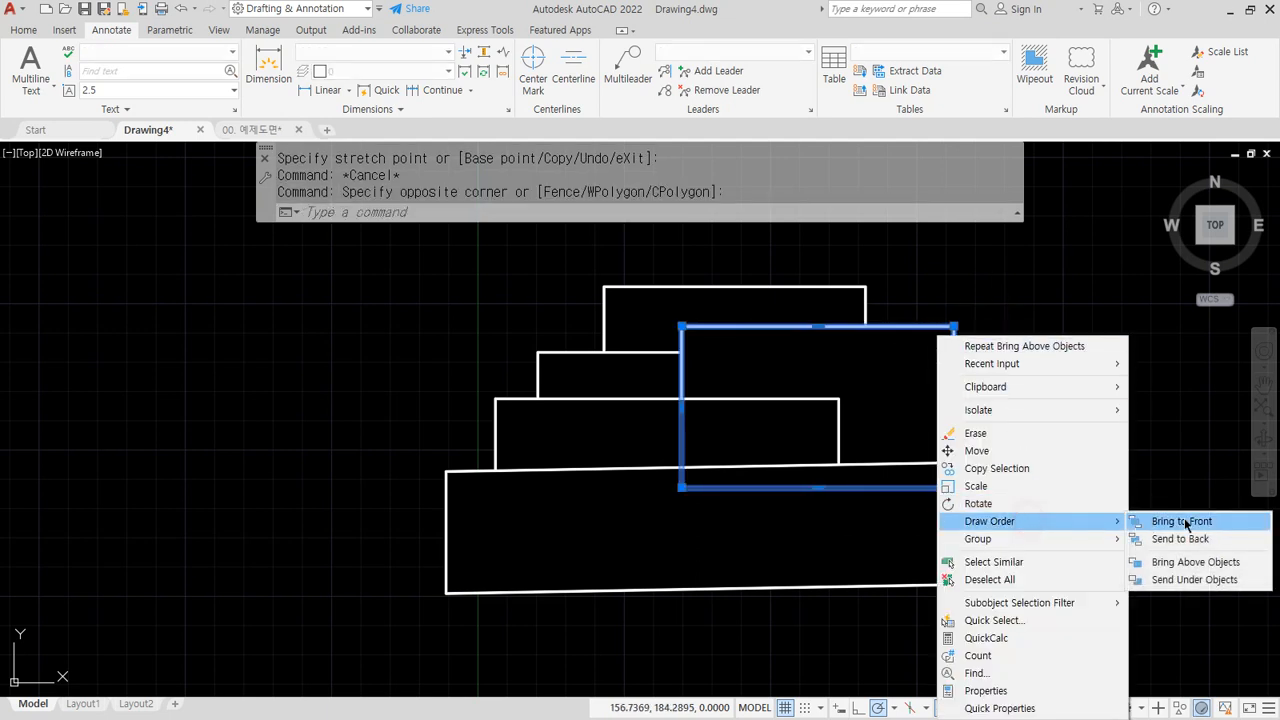
pyautogui.click(1166, 588)
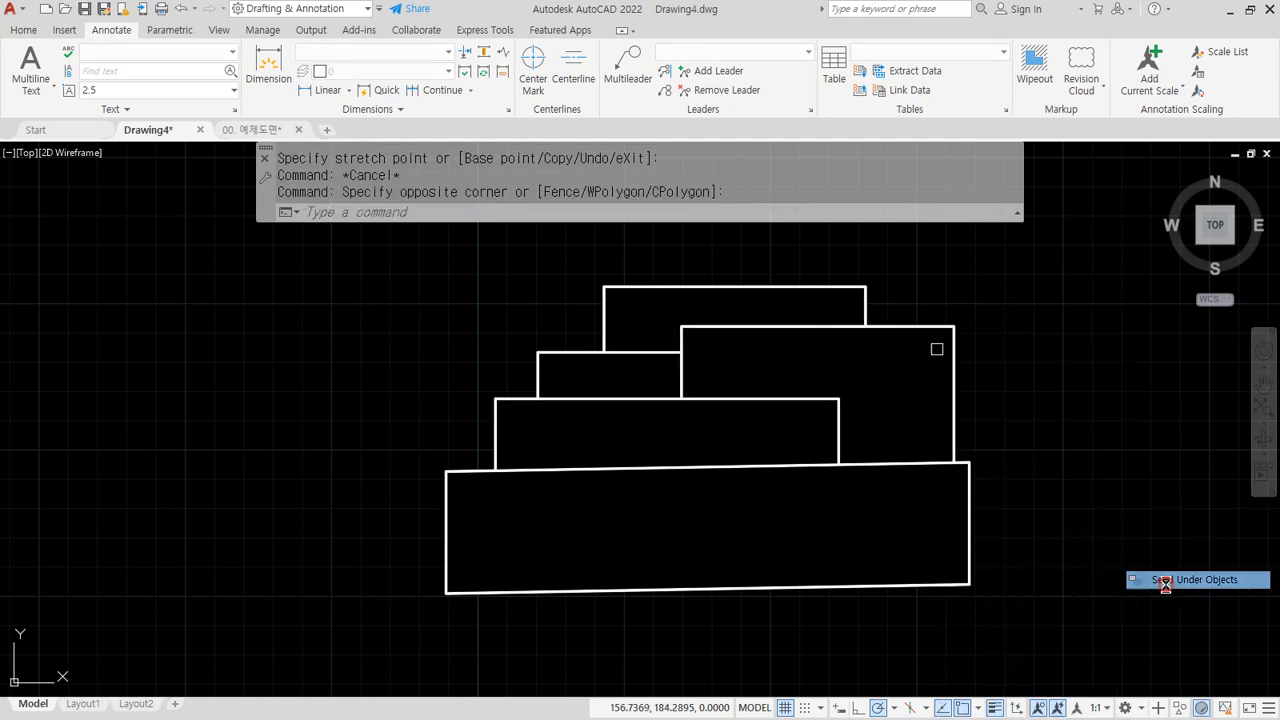
pyautogui.click(623, 353)
pyautogui.press('Return')
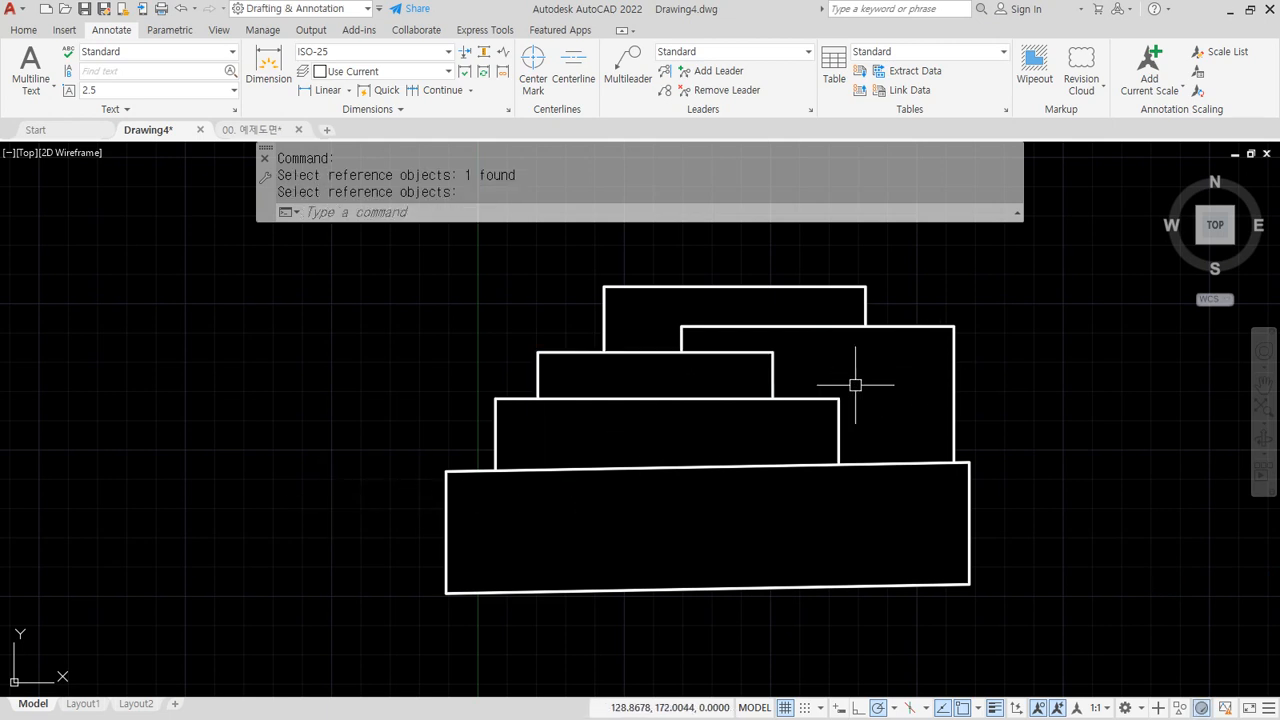
pyautogui.moveTo(870, 382)
pyautogui.mouseDown()
pyautogui.moveTo(820, 329)
pyautogui.moveTo(663, 451)
pyautogui.moveTo(850, 392)
pyautogui.mouseUp()
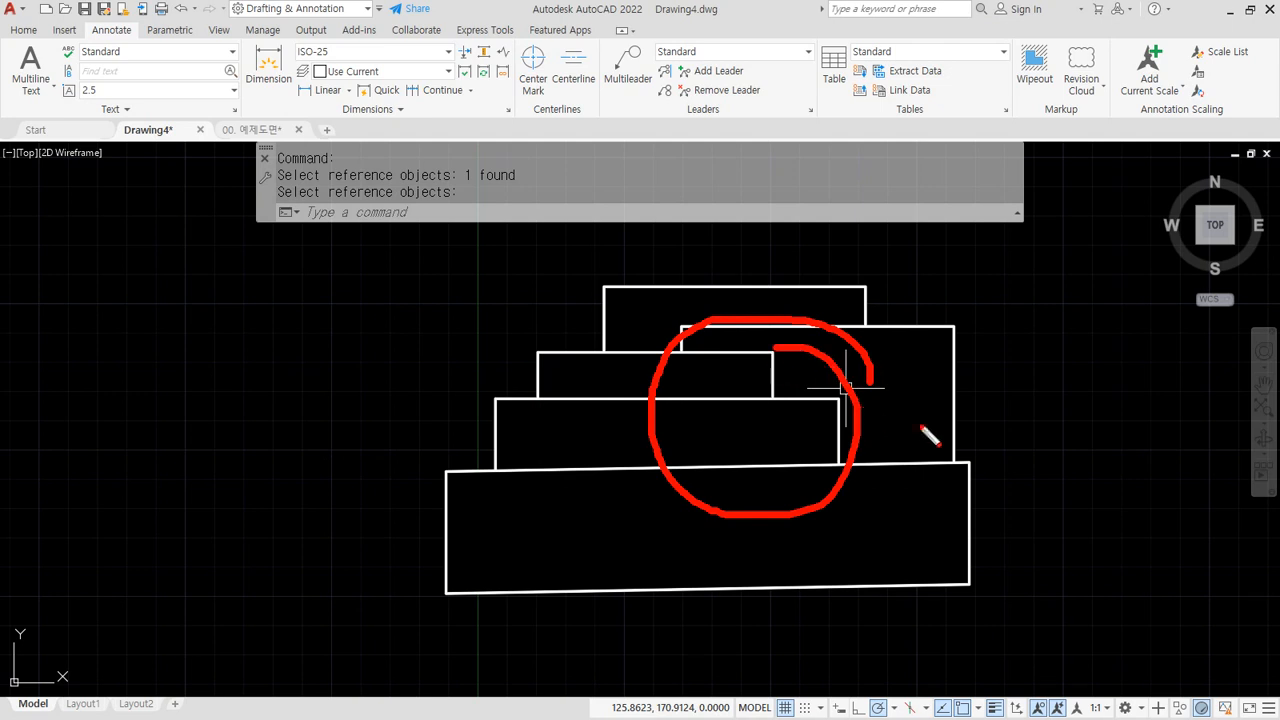
pyautogui.press('Escape')
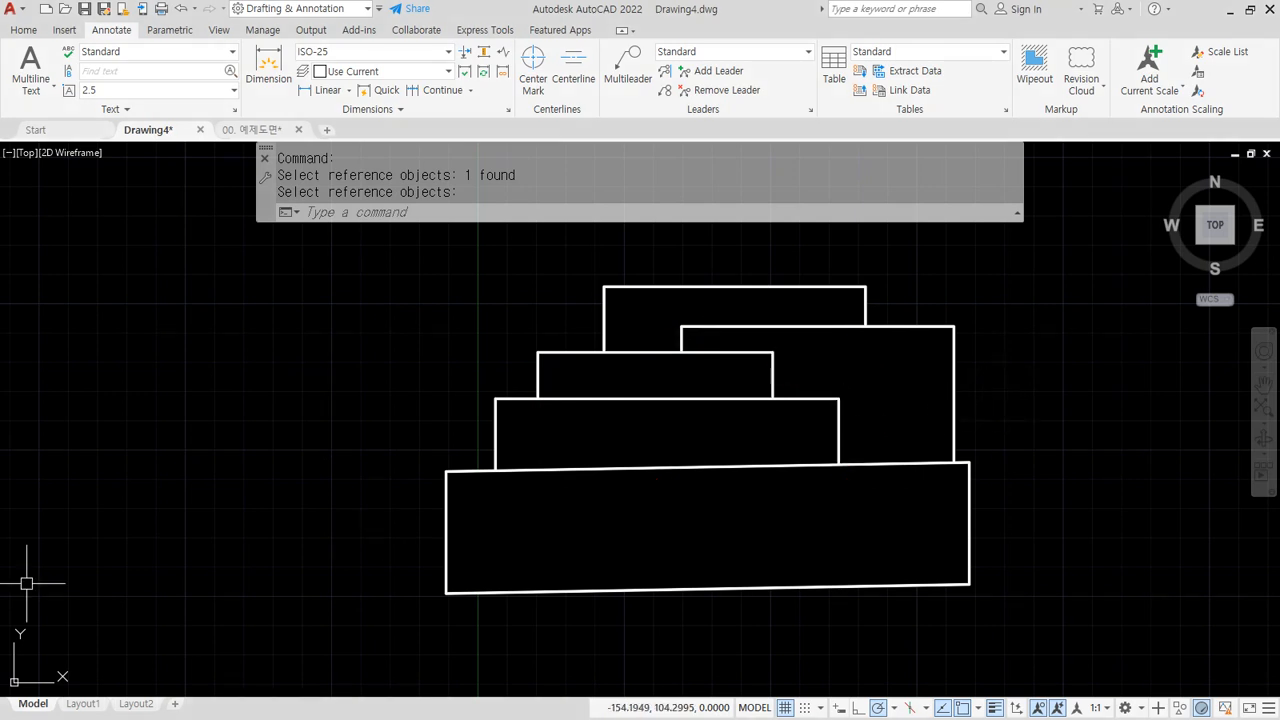
pyautogui.hotkey('alt', 'Tab')
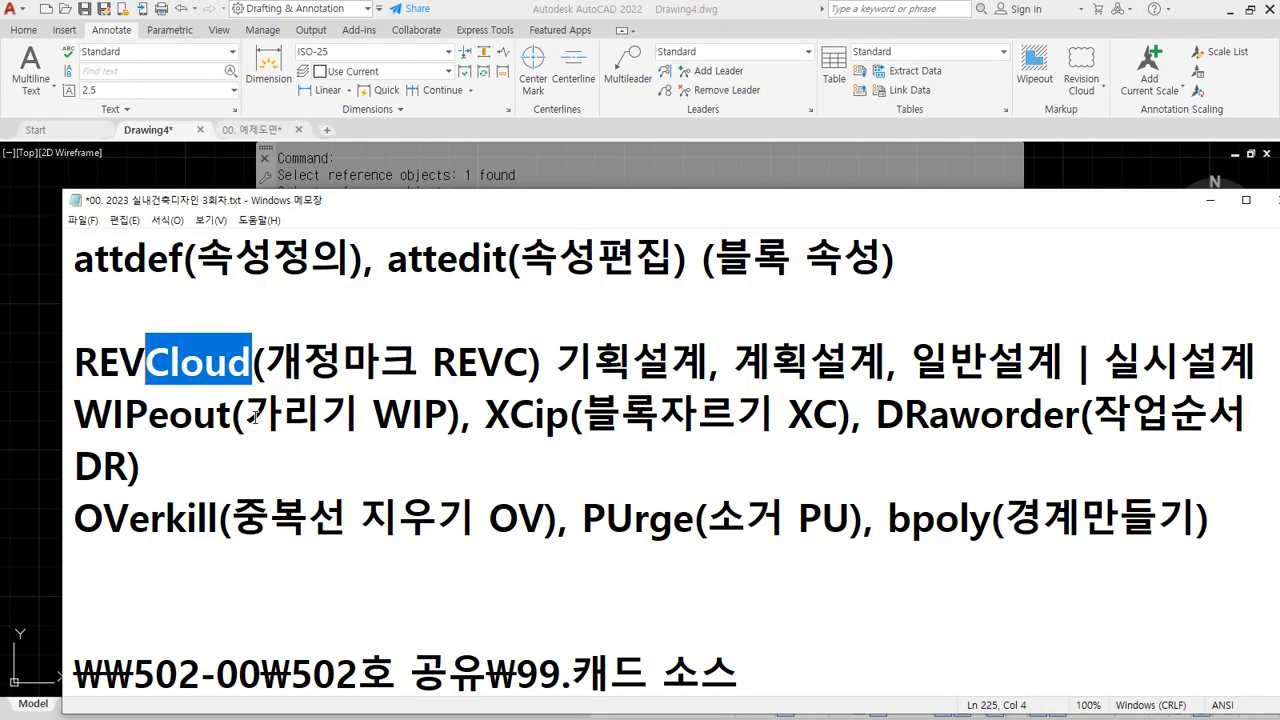
pyautogui.hotkey('alt', 'Tab')
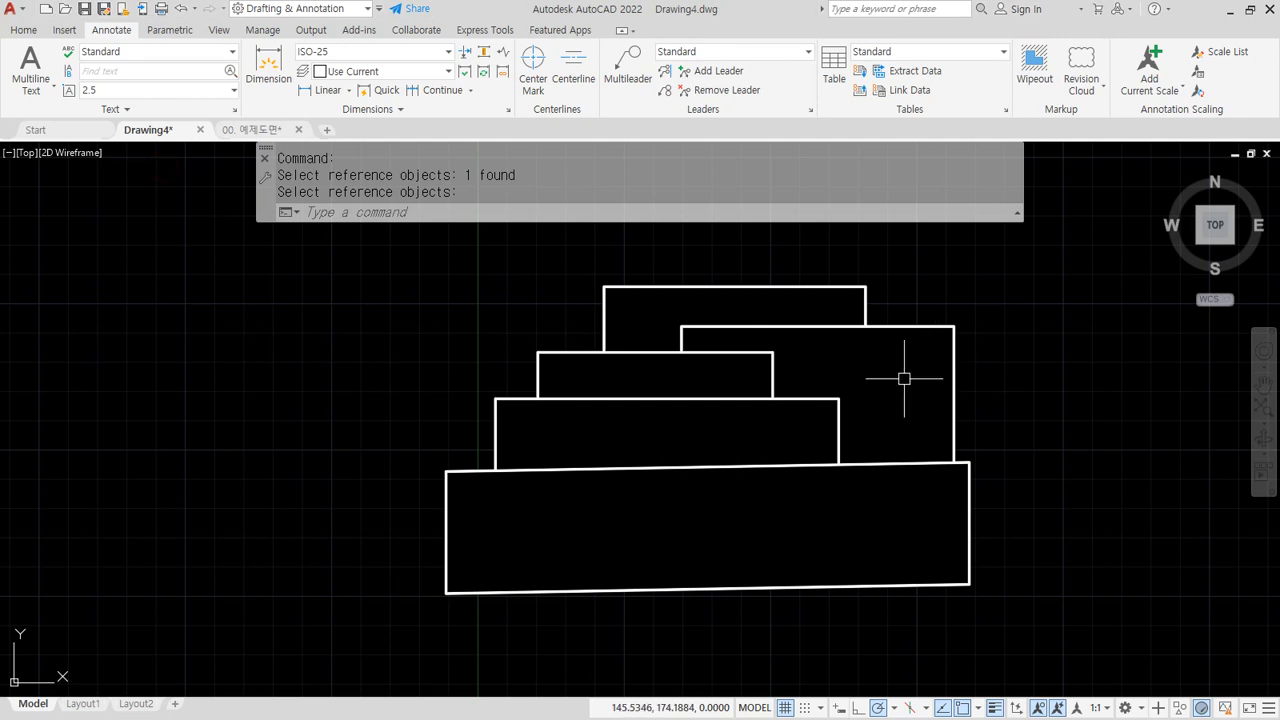
# Step: Move the heightened rectangle with its Wipeout about 80 units to the right, clear of the uppermost rectangle
pyautogui.write('m')
pyautogui.press('space')
pyautogui.click(982, 349)
pyautogui.click(930, 408)
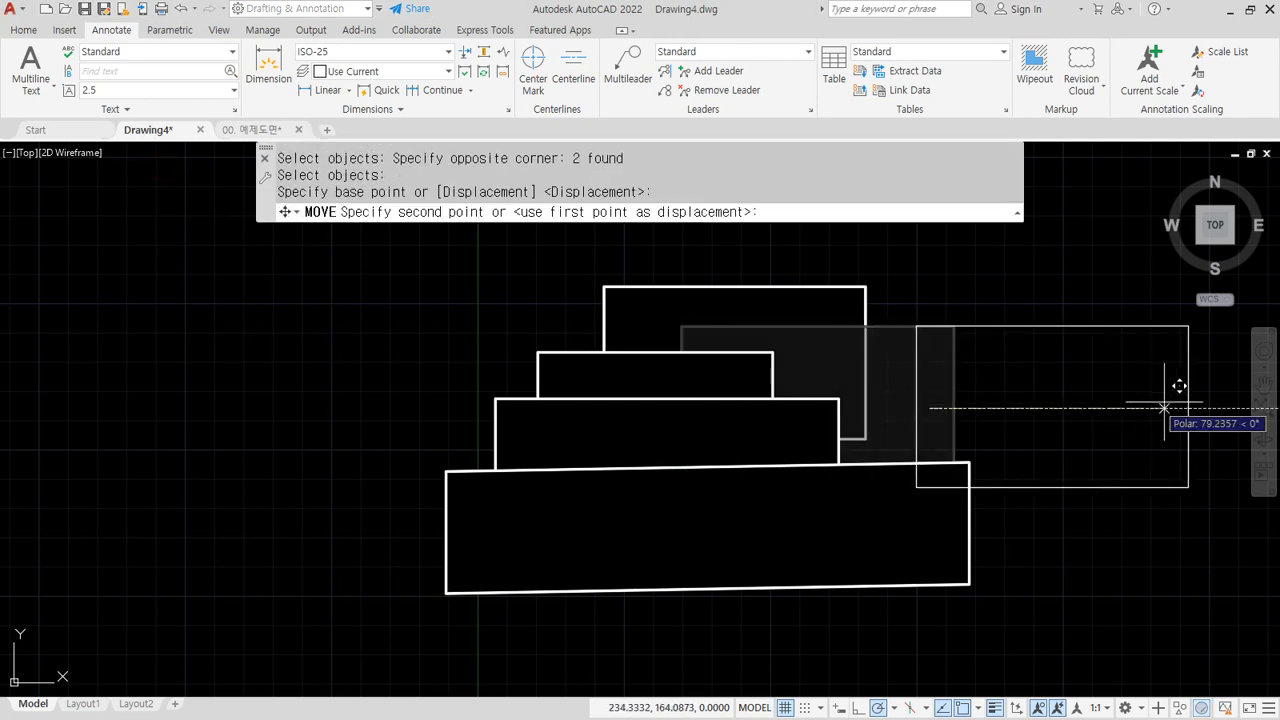
pyautogui.click(1168, 400)
# Step: Move the heightened rectangle with its Wipeout back left so it partly overlaps the stack behind the small middle rectangle
pyautogui.press('space')
pyautogui.moveTo(1206, 406); pyautogui.dragTo(1142, 374)
pyautogui.press('space')
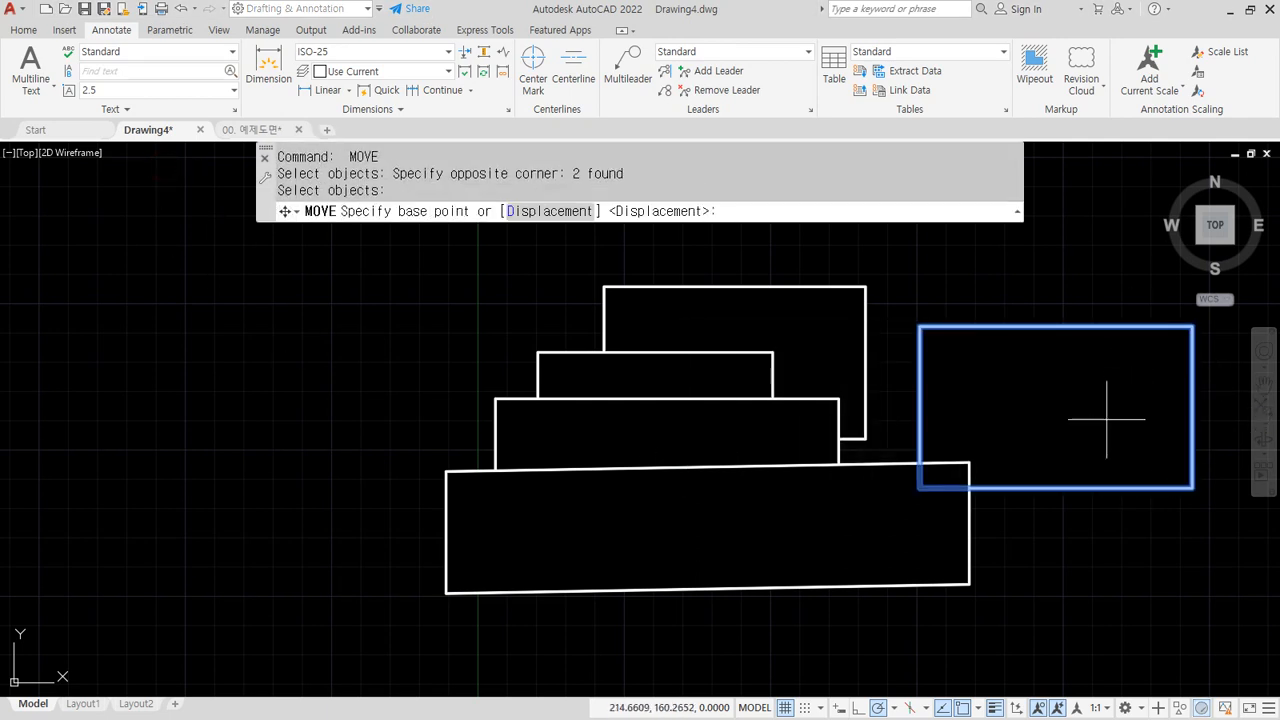
pyautogui.click(1060, 415)
pyautogui.click(880, 414)
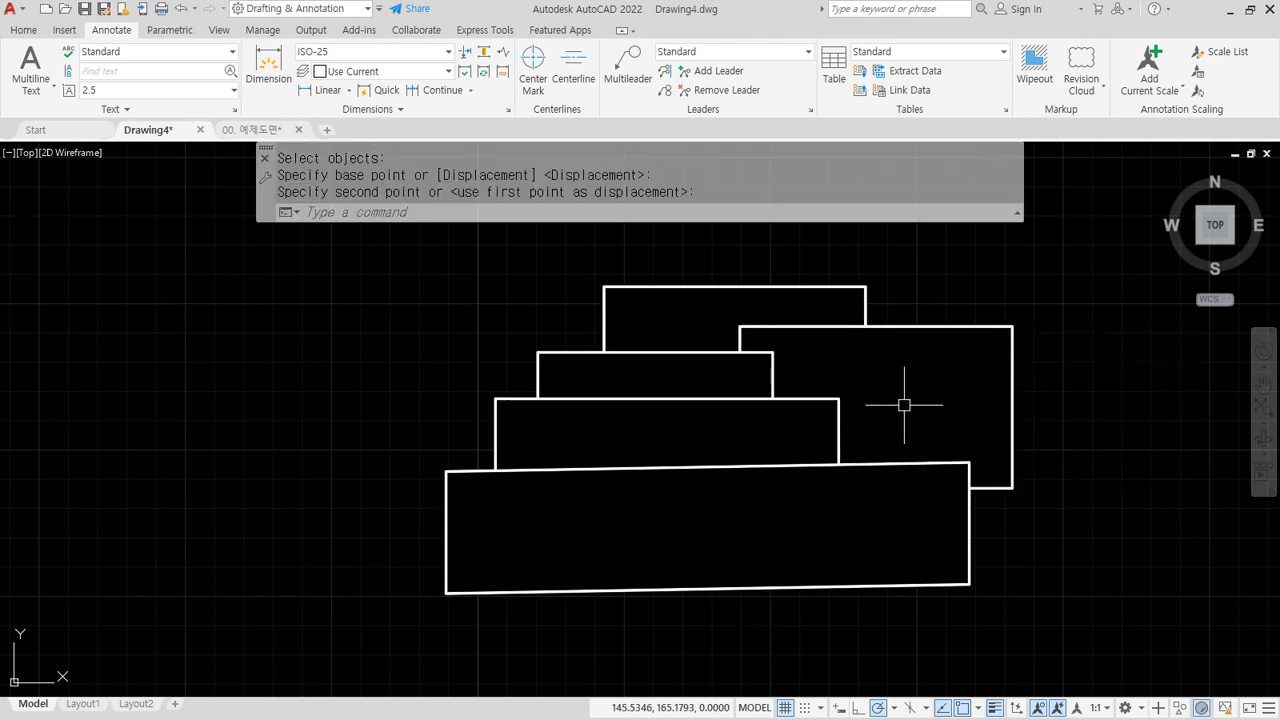
pyautogui.press('space')
pyautogui.click(703, 443)
pyautogui.press('Escape')
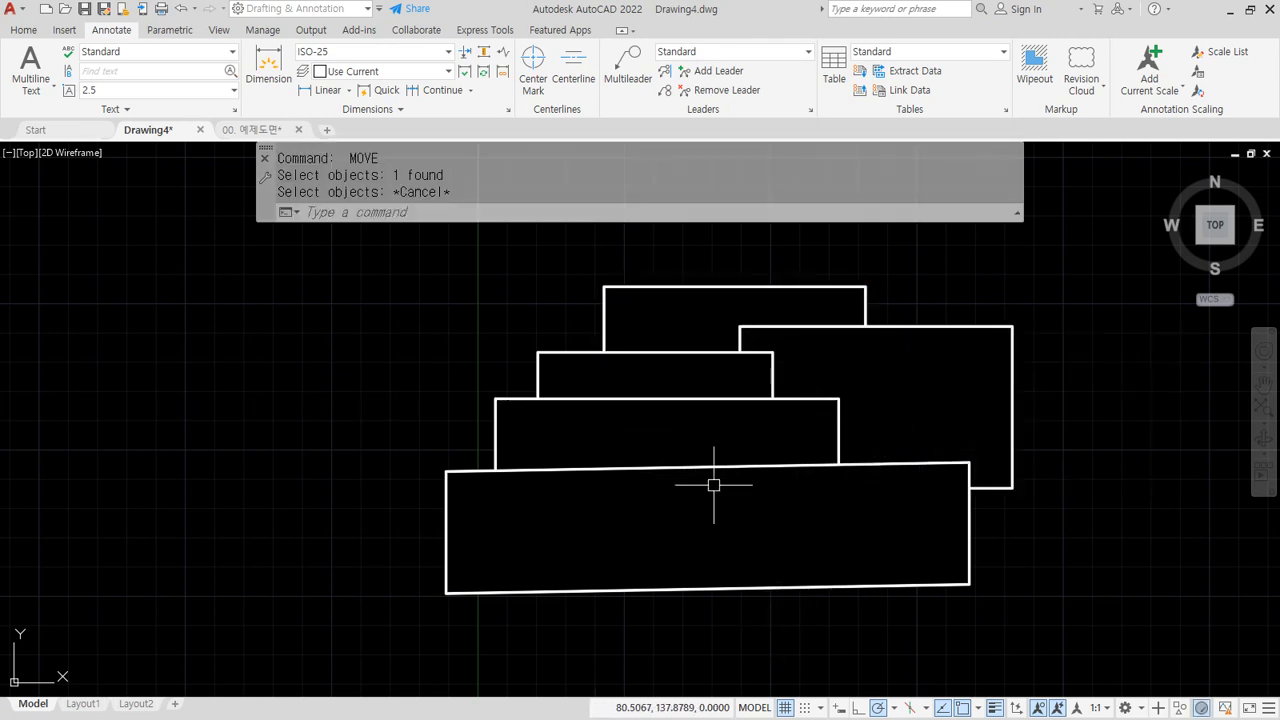
# Step: Move the large slanted front rectangle with its Wipeout about 160 units left and slightly down, clear of the stacked rectangles
pyautogui.press('Escape')
pyautogui.press('space')
pyautogui.click(1021, 586)
pyautogui.click(945, 545)
pyautogui.press('space')
pyautogui.click(904, 518)
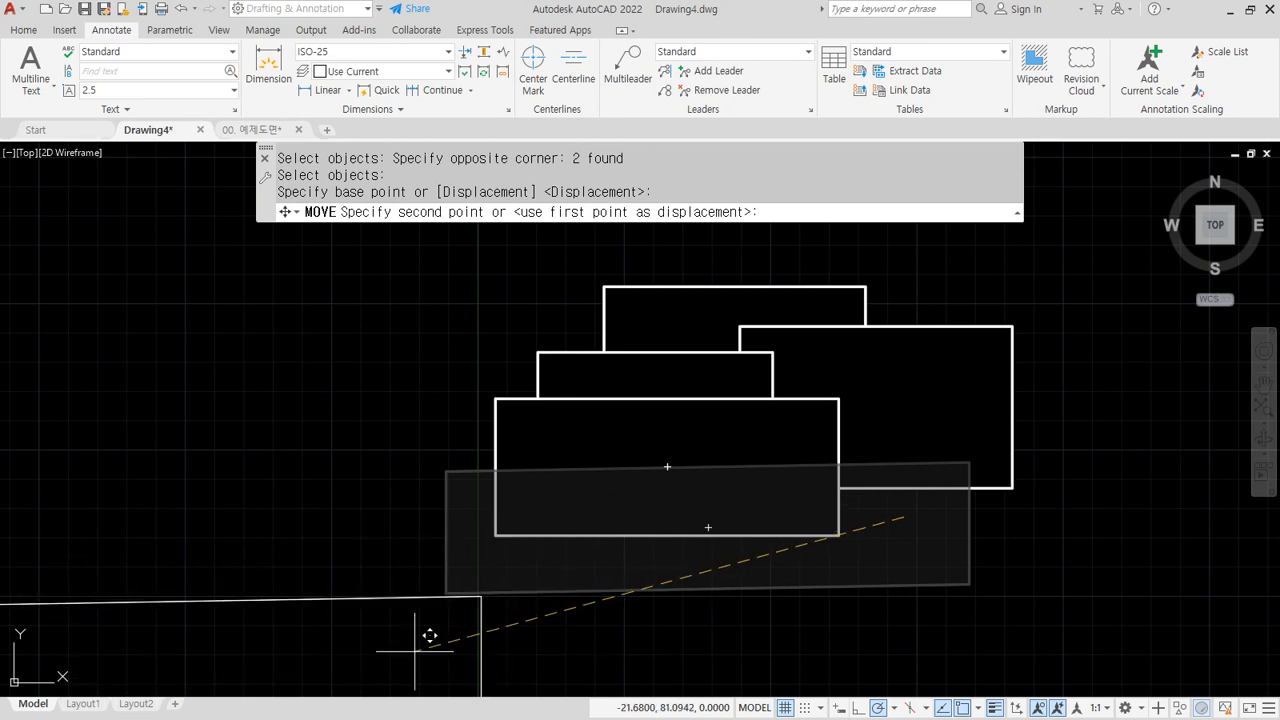
pyautogui.click(428, 640)
# Step: Move the slanted rectangle with its Wipeout about 215 units right and slightly up so it overlaps the front of the stack
pyautogui.moveTo(658, 590); pyautogui.dragTo(685, 518, button='middle')
pyautogui.press('space')
pyautogui.click(571, 523)
pyautogui.click(291, 591)
pyautogui.press('space')
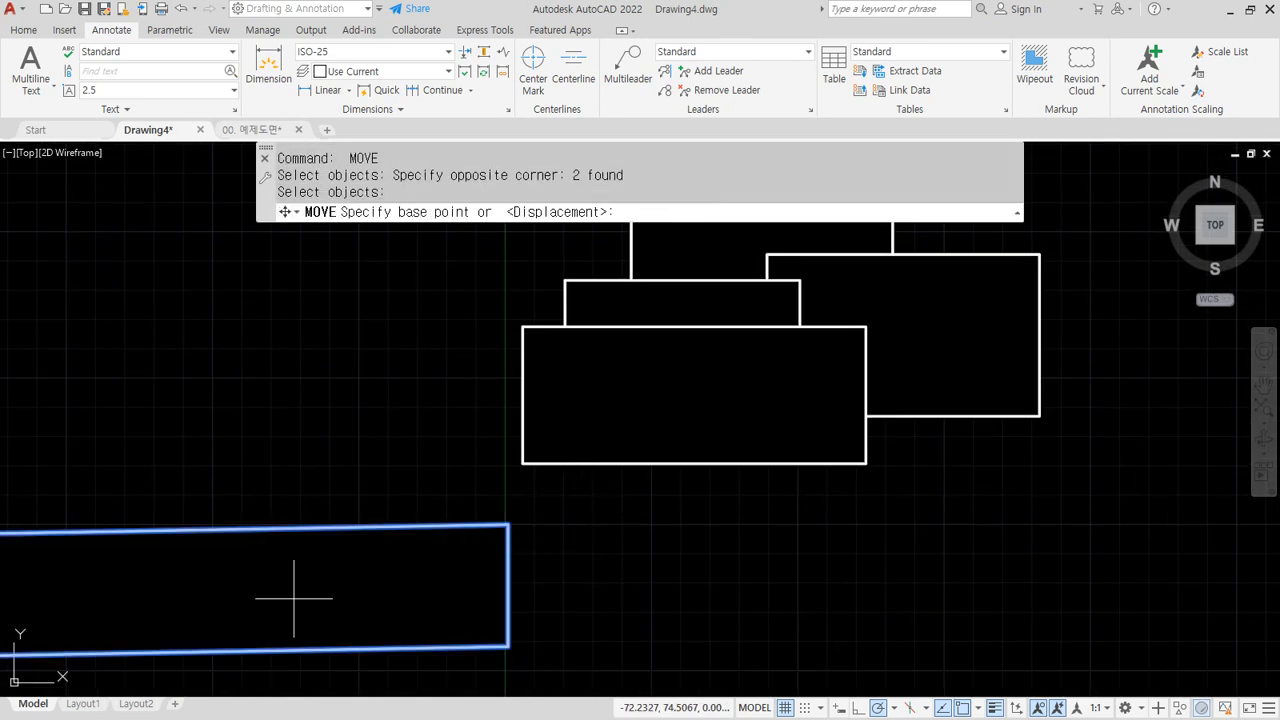
pyautogui.click(294, 598)
pyautogui.click(928, 459)
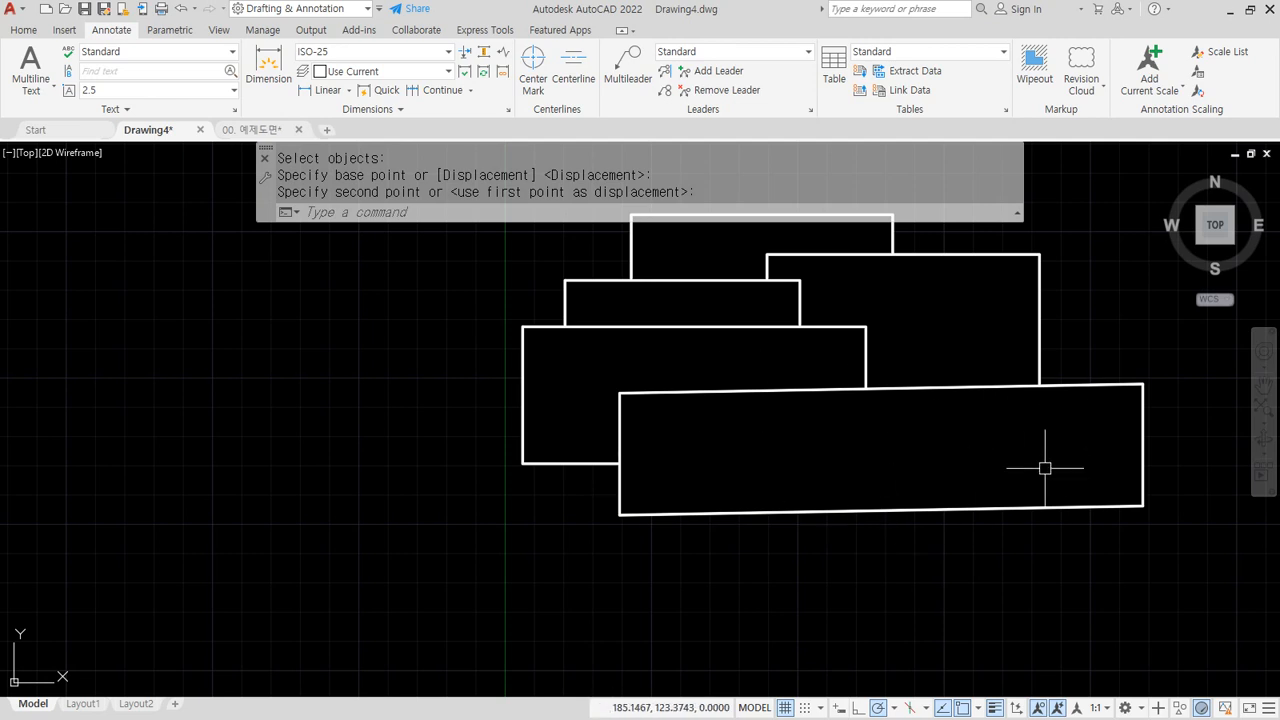
pyautogui.scroll(-2, 590, 450)
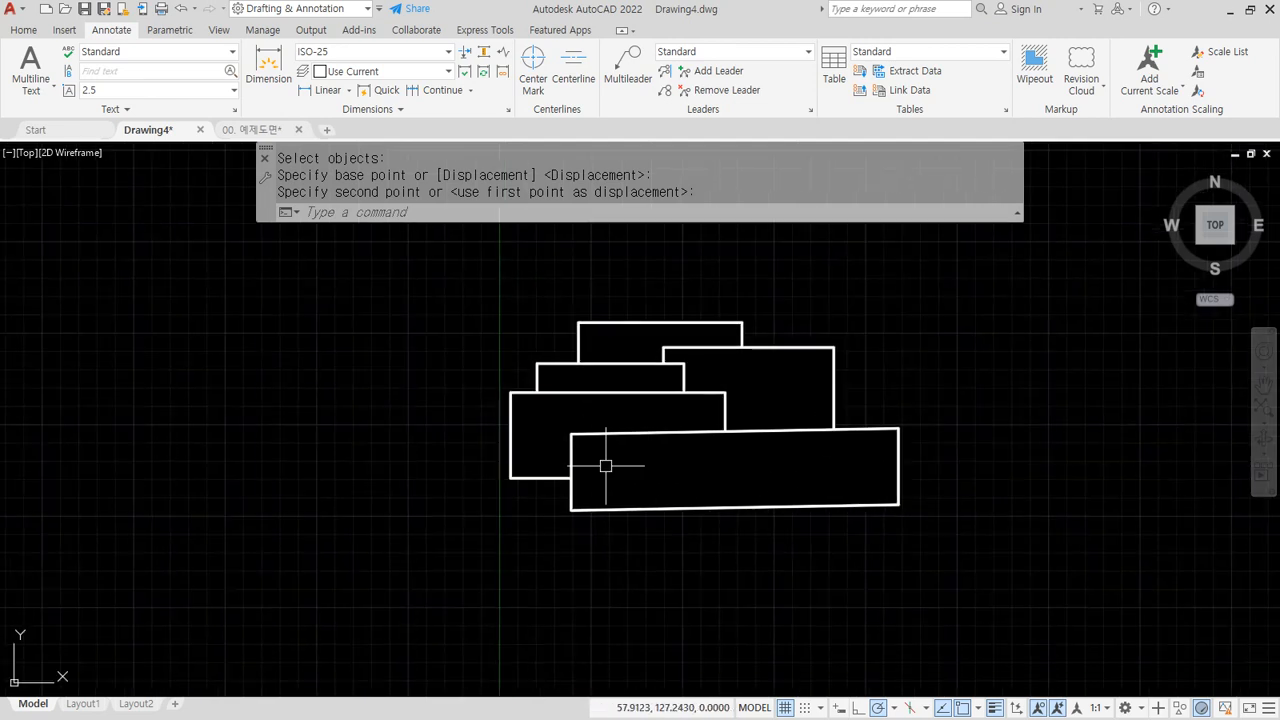
# Step: Erase all rectangles and Wipeouts from the drawing
pyautogui.hotkey('ctrl', 'a')
pyautogui.write('e')
pyautogui.press('Return')
# Step: Insert the drawing file 평면도.dwg as a block near the drawing origin
pyautogui.write('i')
pyautogui.press('Return')
pyautogui.click(940, 284)
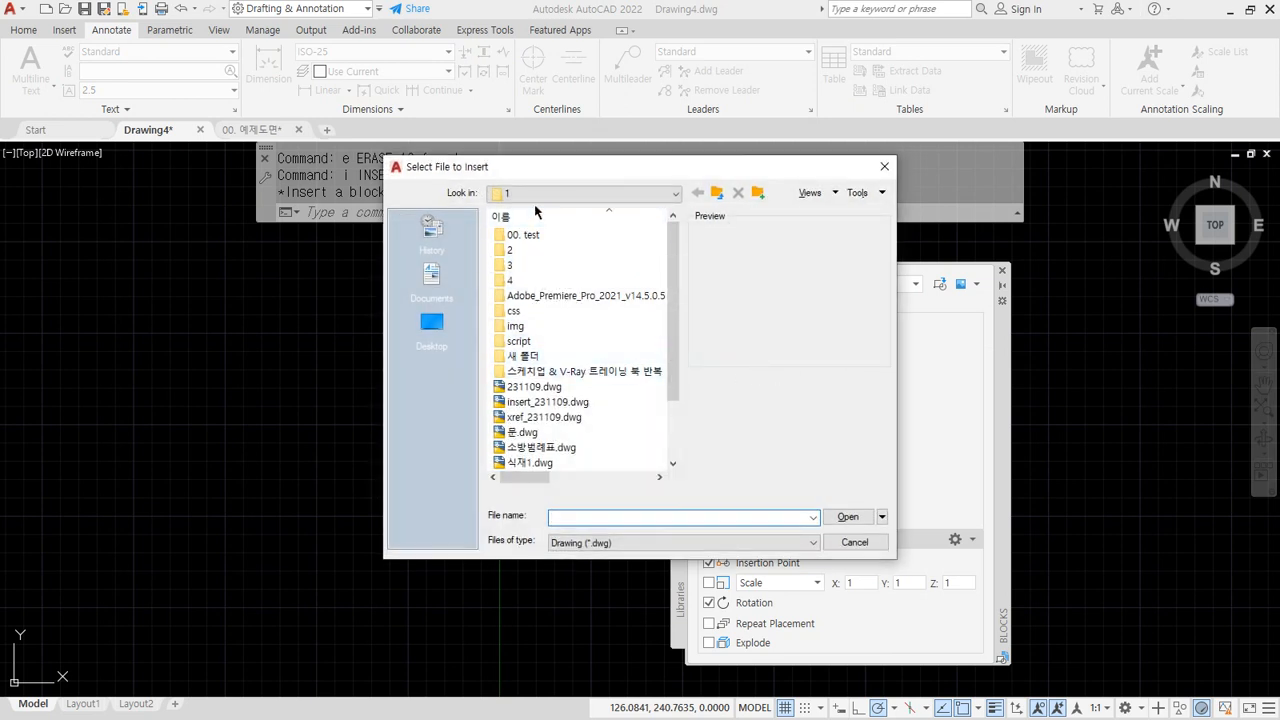
pyautogui.scroll(-2, 571, 349)
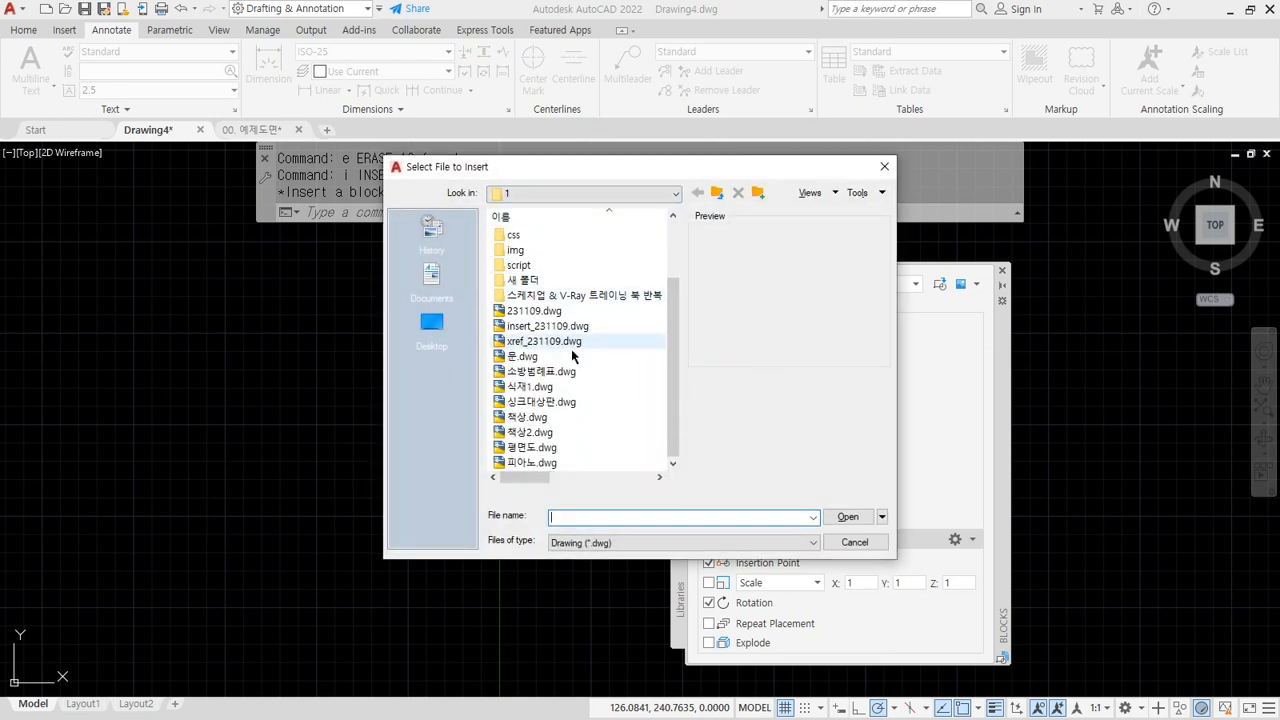
pyautogui.click(533, 449)
pyautogui.click(848, 517)
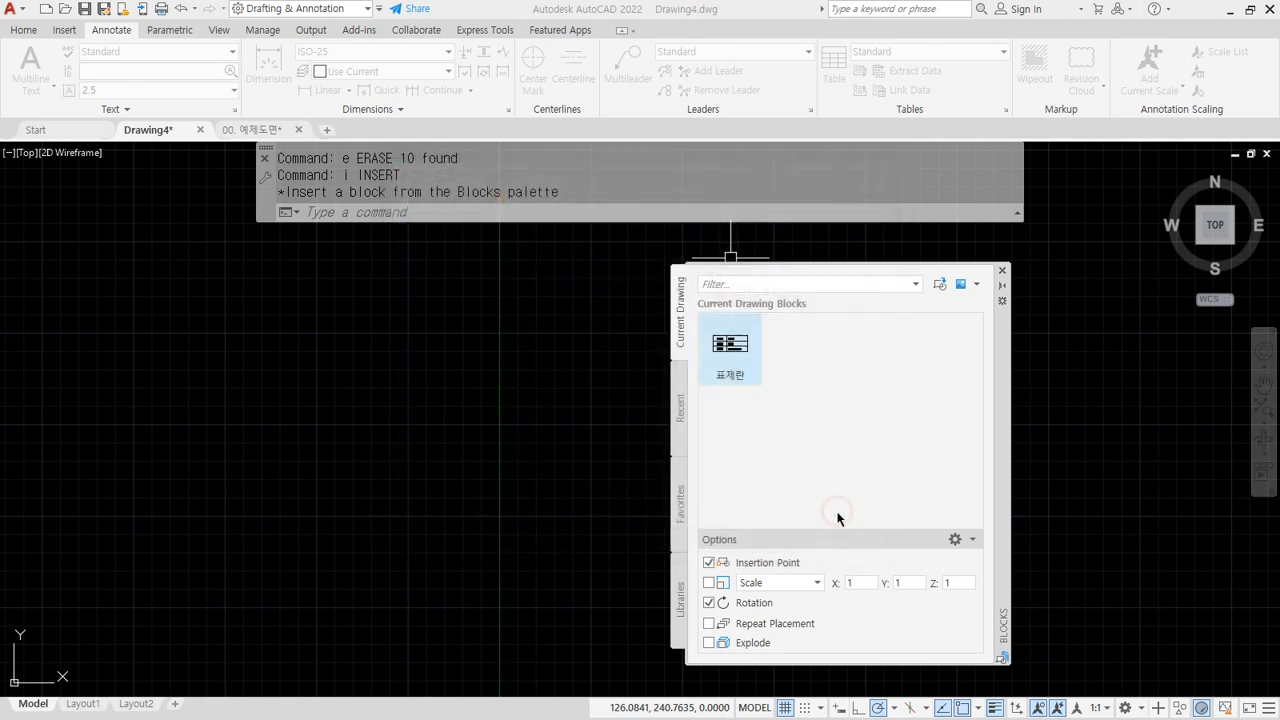
pyautogui.scroll(-5, 499, 482)
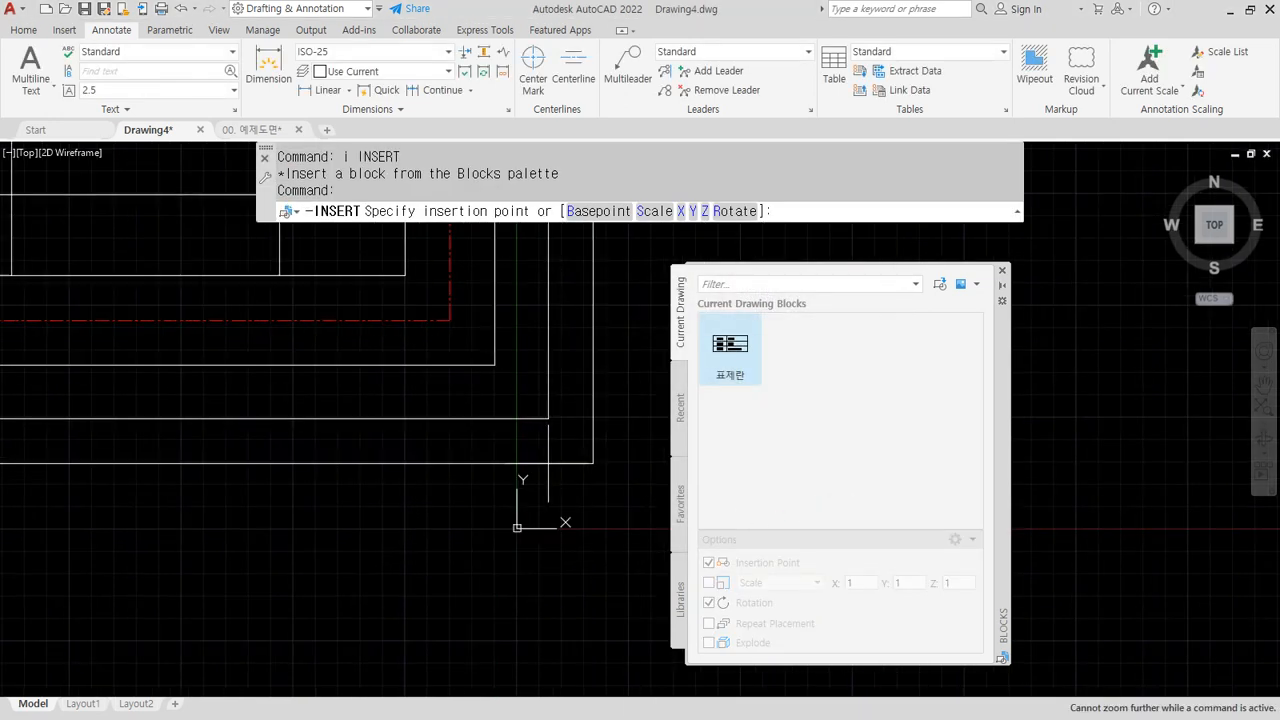
pyautogui.click(1166, 448)
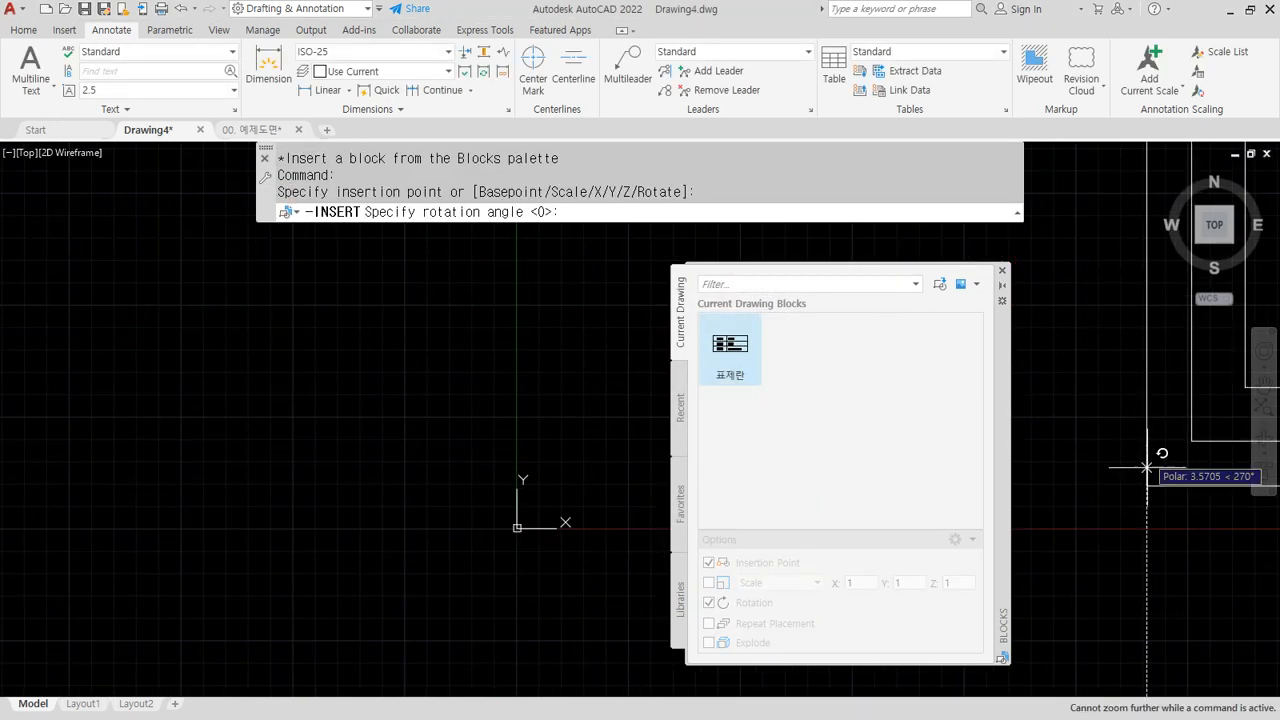
pyautogui.click(1172, 441)
pyautogui.scroll(-5, 1097, 491)
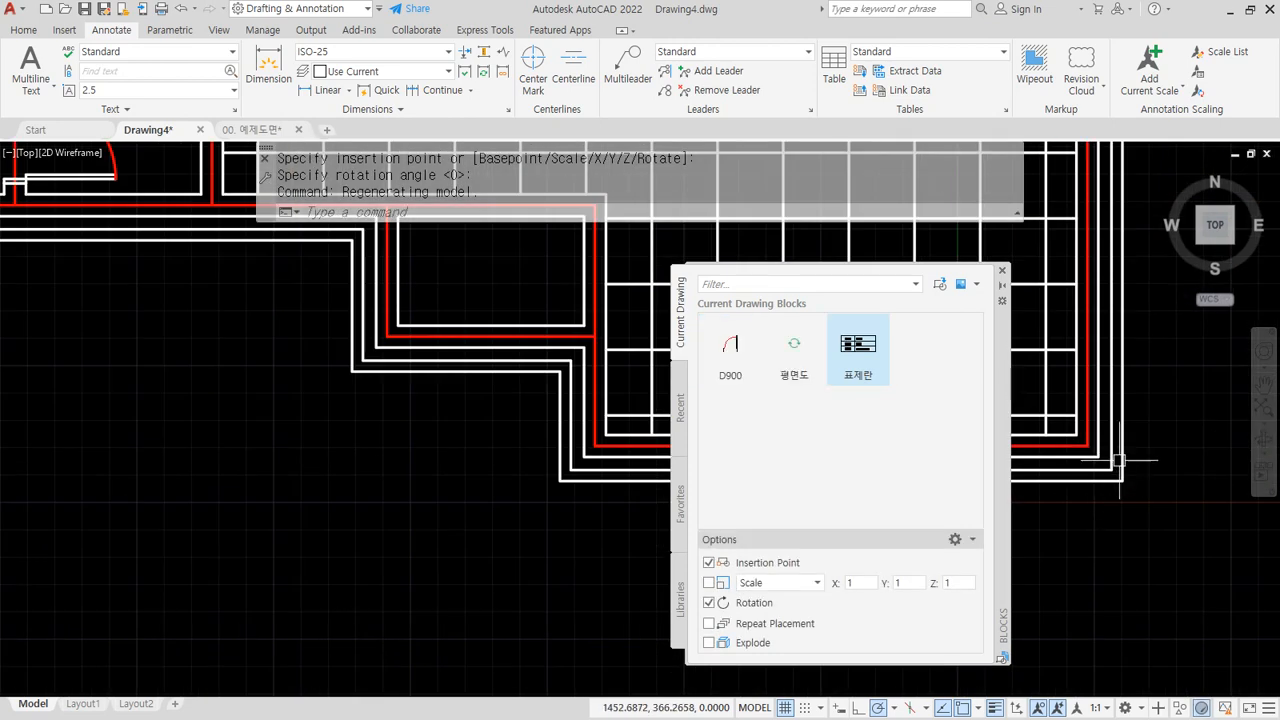
# Step: Move the Blocks palette aside so it no longer covers the floor plan
pyautogui.moveTo(1006, 352); pyautogui.dragTo(520, 411)
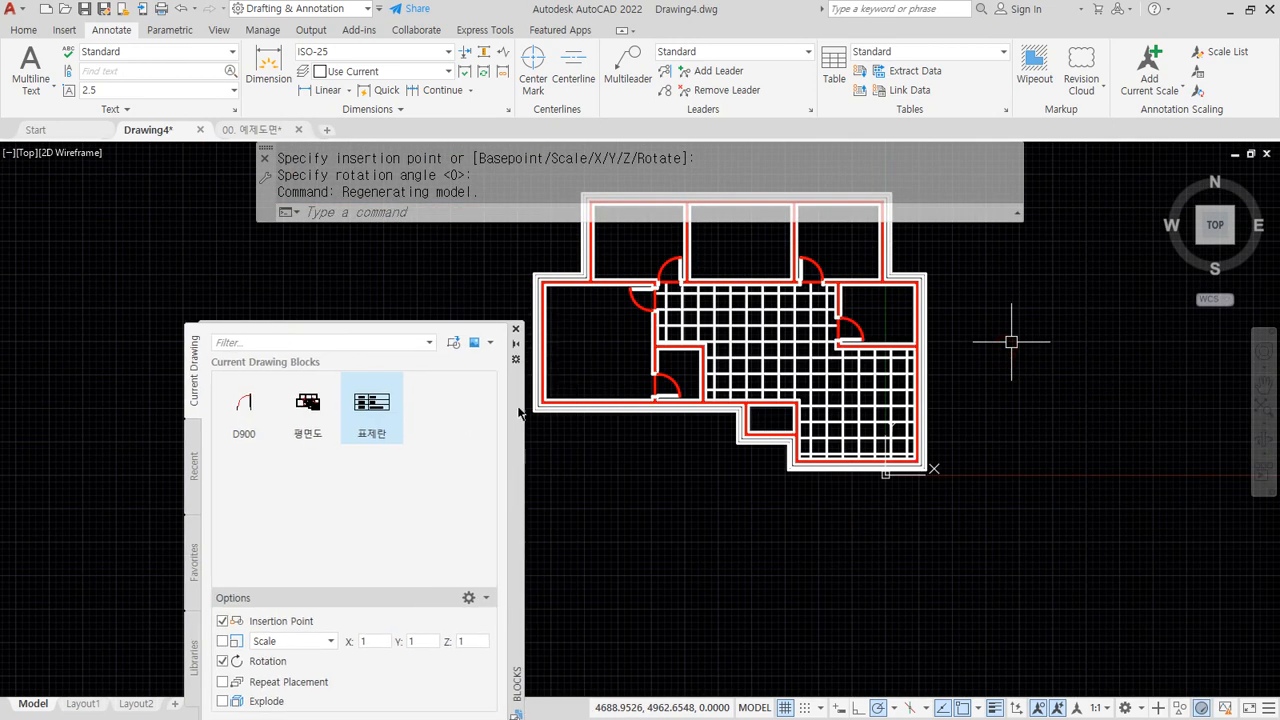
pyautogui.scroll(2, 862, 330)
pyautogui.scroll(-2, 875, 362)
pyautogui.moveTo(960, 430); pyautogui.dragTo(819, 430, button='middle')
# Step: Move the floor plan block about 15,000 units to the right, clear of the Blocks palette
pyautogui.write('m')
pyautogui.press('space')
pyautogui.click(877, 551)
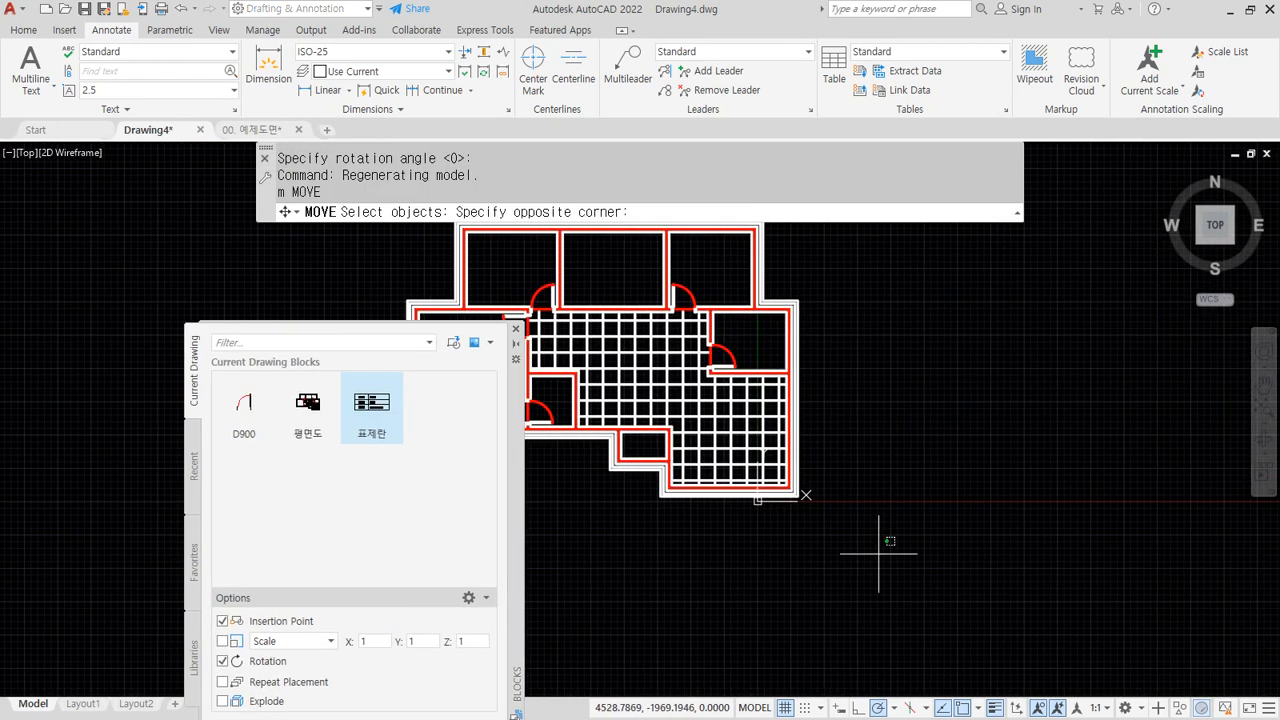
pyautogui.click(740, 430)
pyautogui.press('space')
pyautogui.click(664, 392)
pyautogui.click(1062, 392)
pyautogui.moveTo(1025, 380); pyautogui.dragTo(882, 398, button='middle')
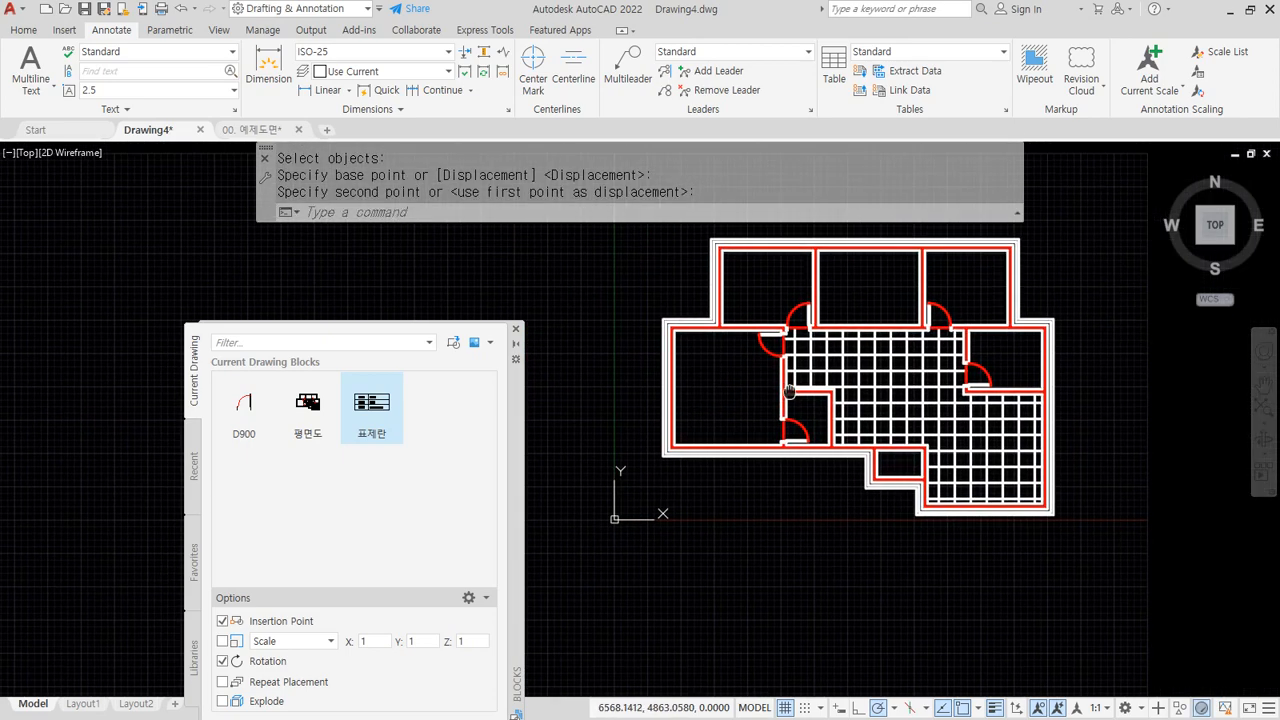
pyautogui.click(891, 377)
pyautogui.press('Escape')
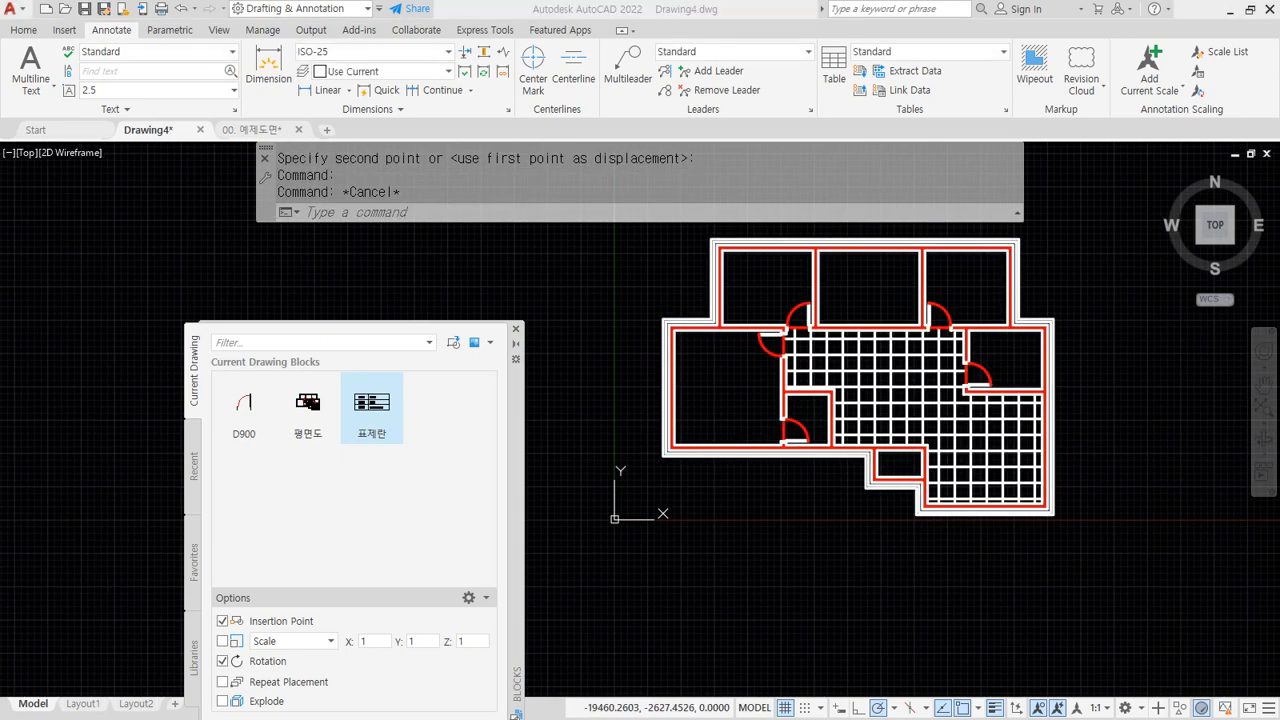
# Step: Switch to the Notepad notes to review the REVCloud, WIPeout and XCip commands, and return to the AutoCAD drawing
pyautogui.hotkey('alt', 'Tab')
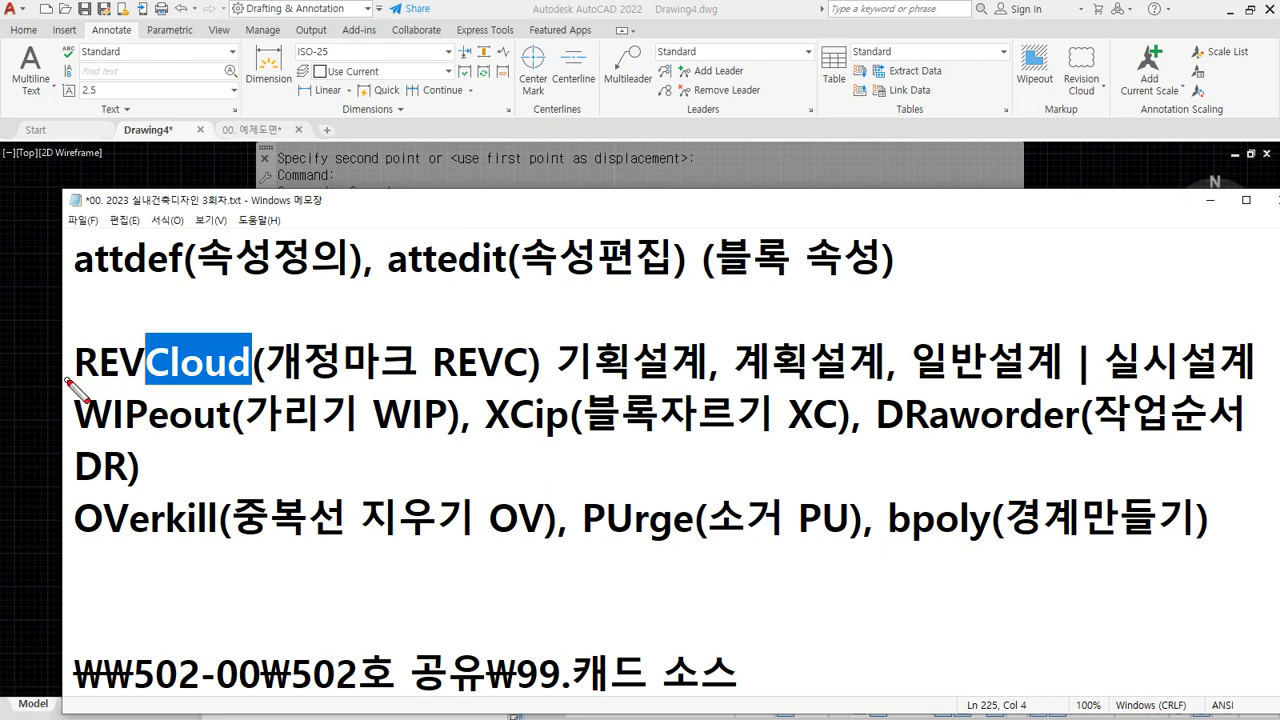
pyautogui.moveTo(72, 380); pyautogui.dragTo(553, 379)
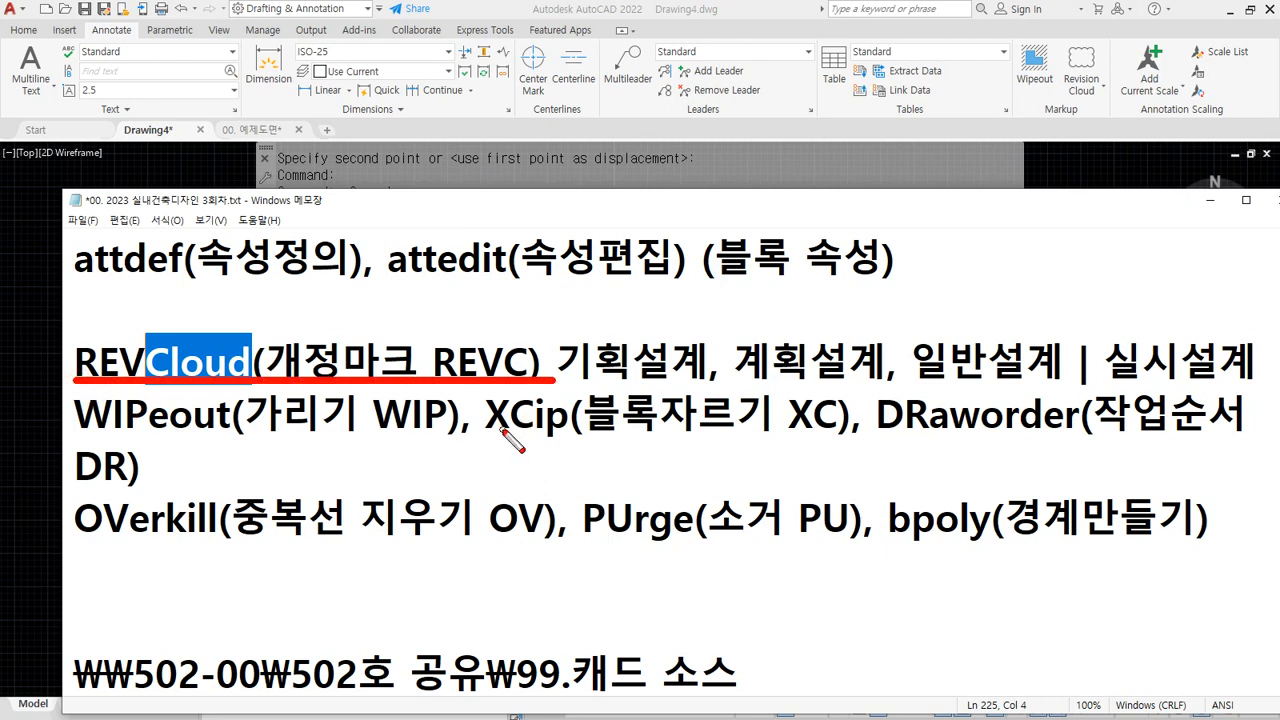
pyautogui.press('e')
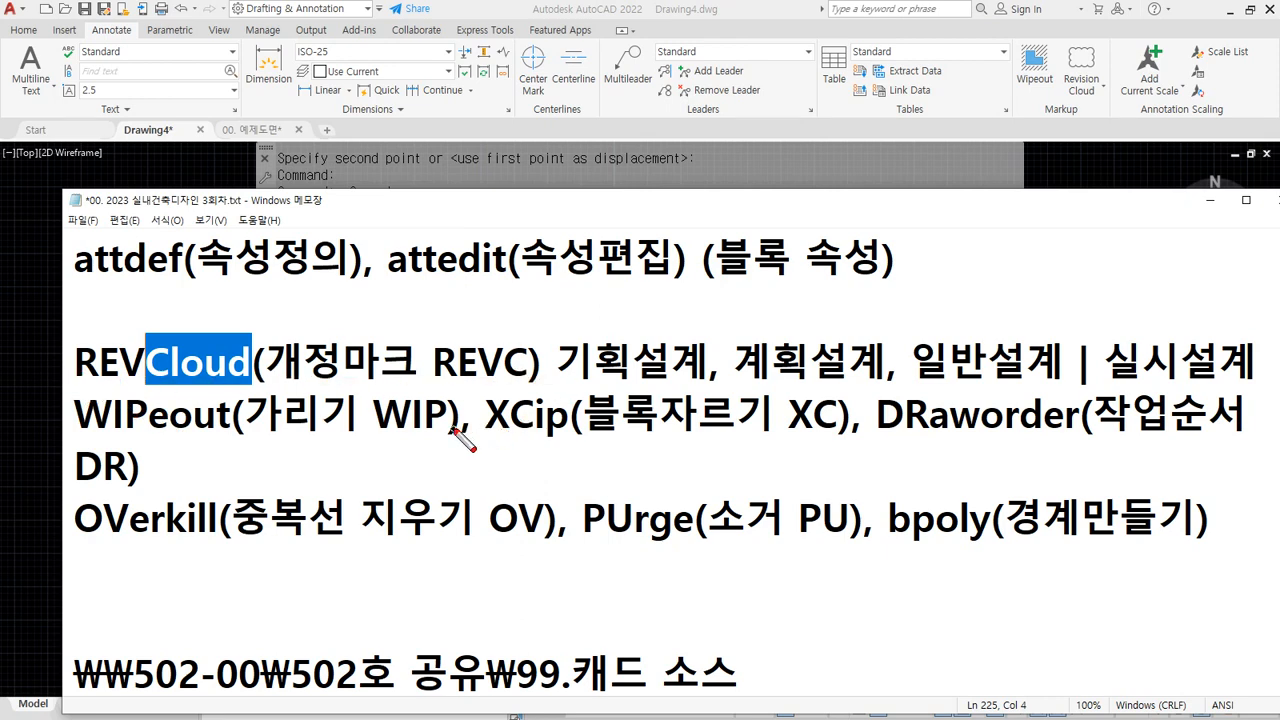
pyautogui.moveTo(440, 432)
pyautogui.mouseDown()
pyautogui.moveTo(52, 434)
pyautogui.moveTo(850, 436)
pyautogui.mouseUp()
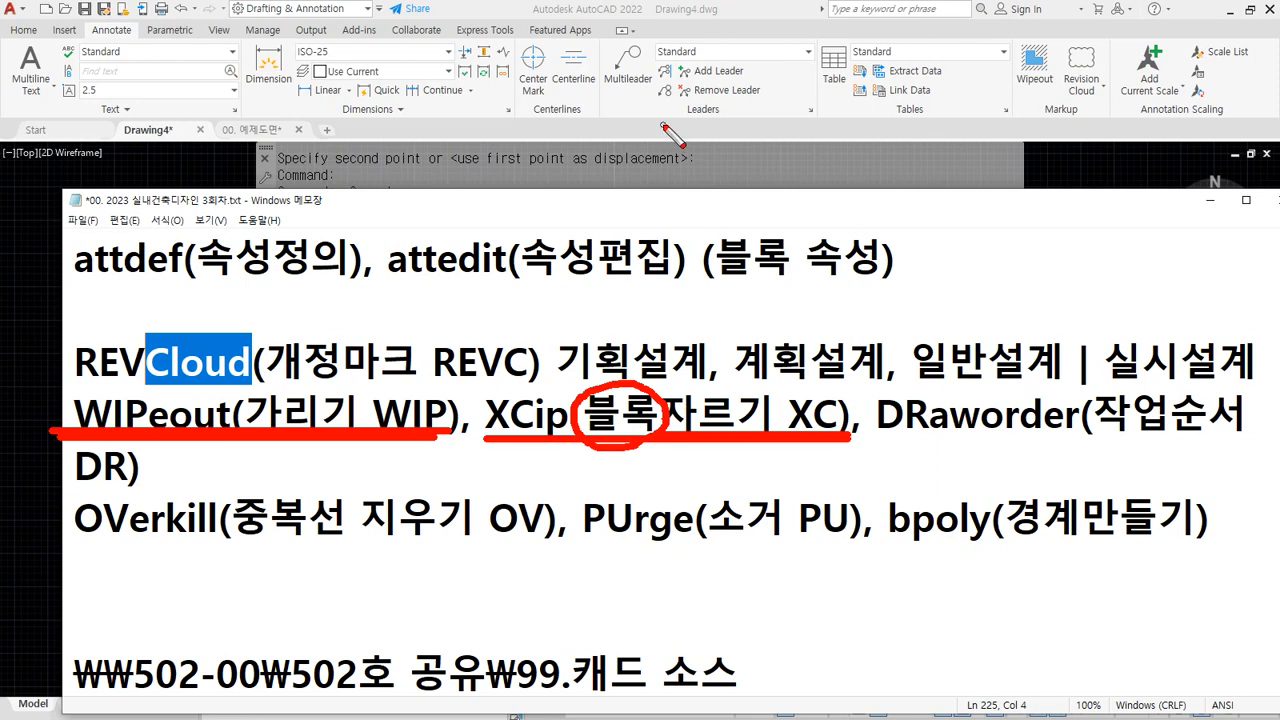
pyautogui.press('Escape')
pyautogui.click(737, 9)
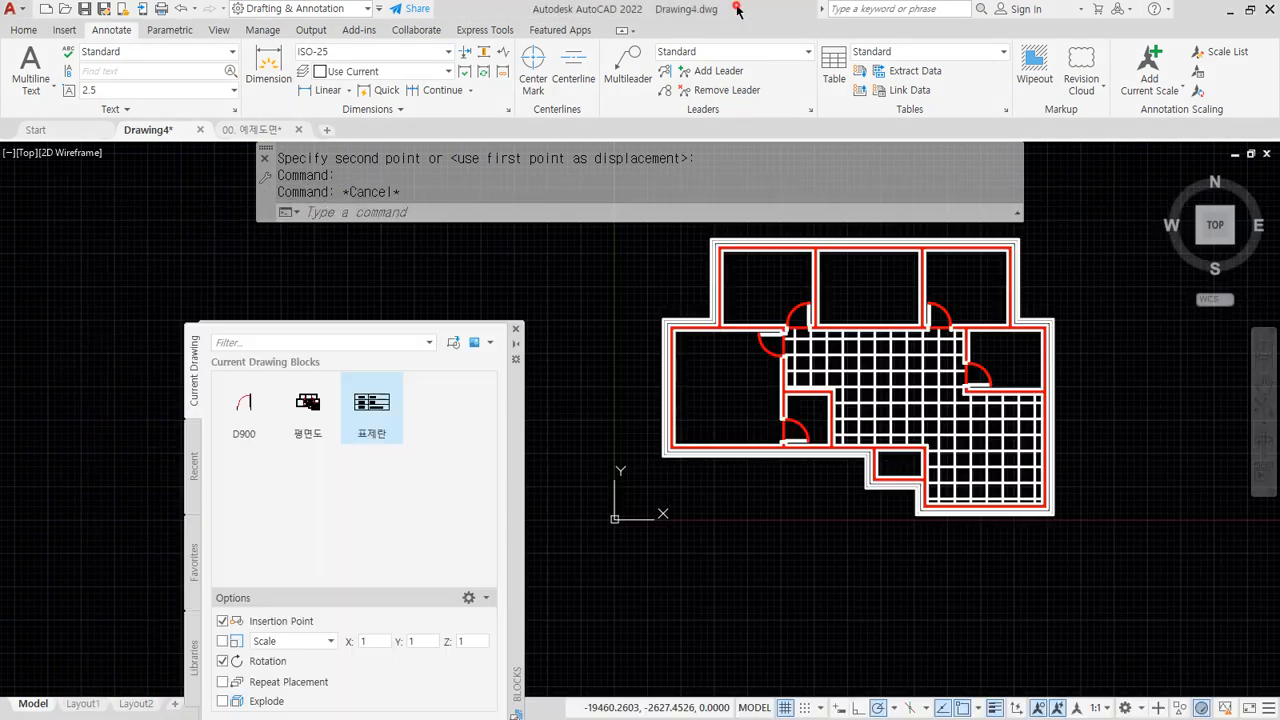
# Step: Try clipping the floor plan block with XCLIP to a new rectangular boundary around its upper middle room, and undo the clip
pyautogui.moveTo(859, 355); pyautogui.dragTo(801, 371, button='middle')
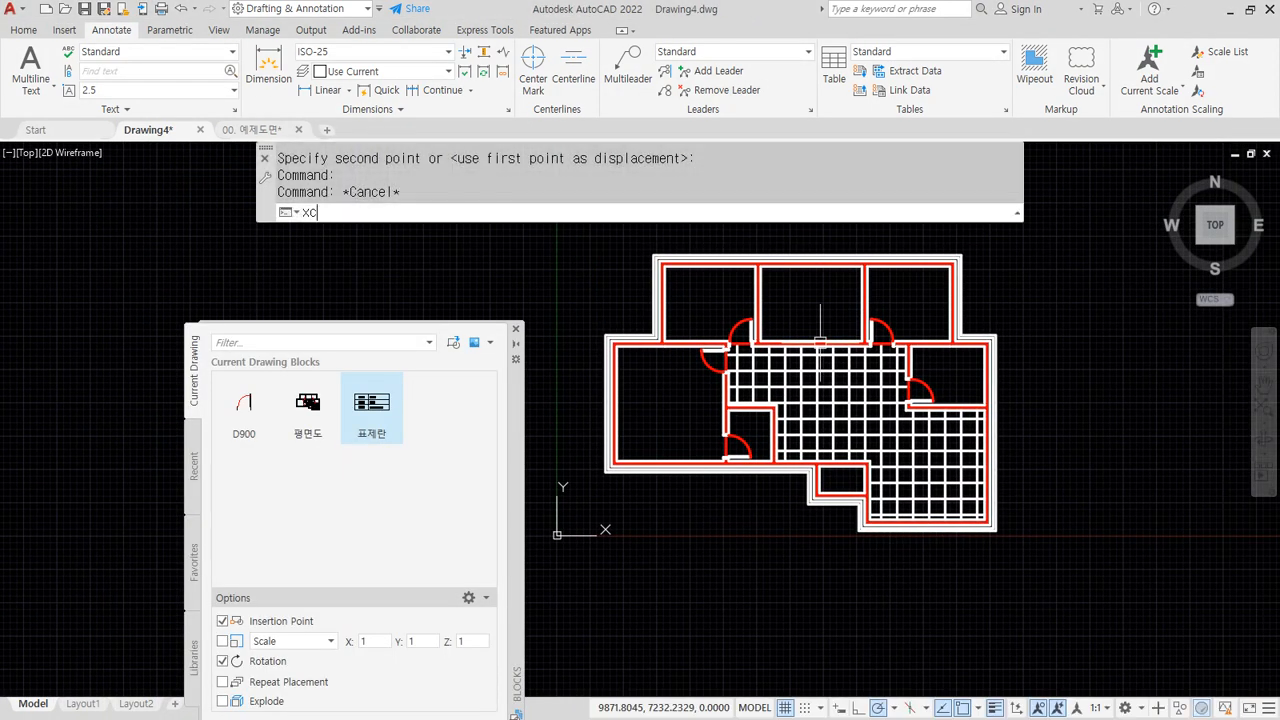
pyautogui.write('XC')
pyautogui.press('Return')
pyautogui.click(808, 352)
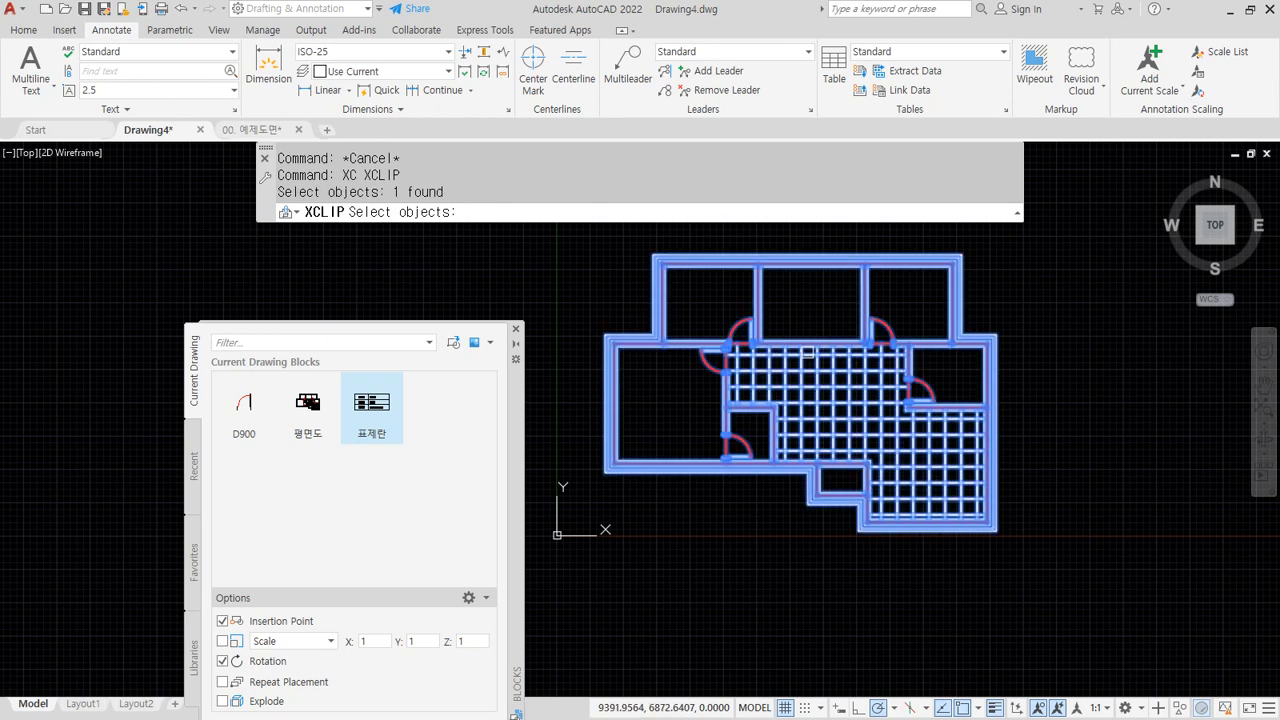
pyautogui.press('Return')
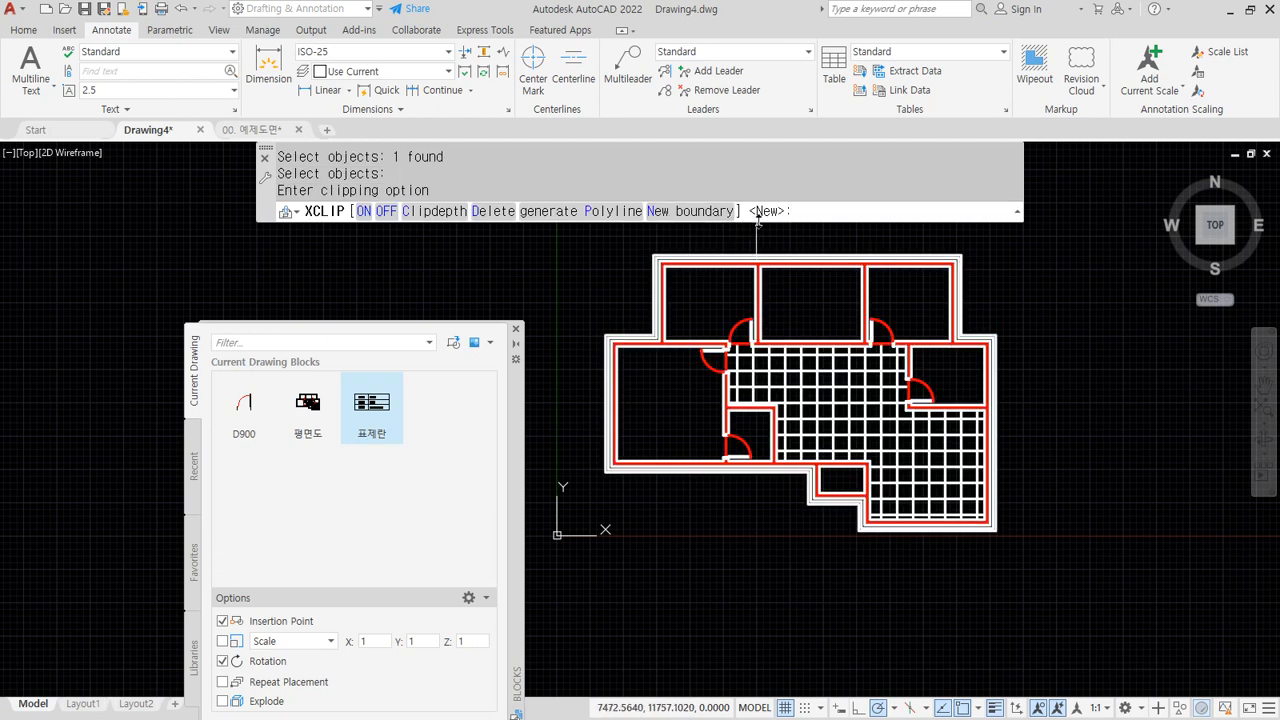
pyautogui.click(689, 209)
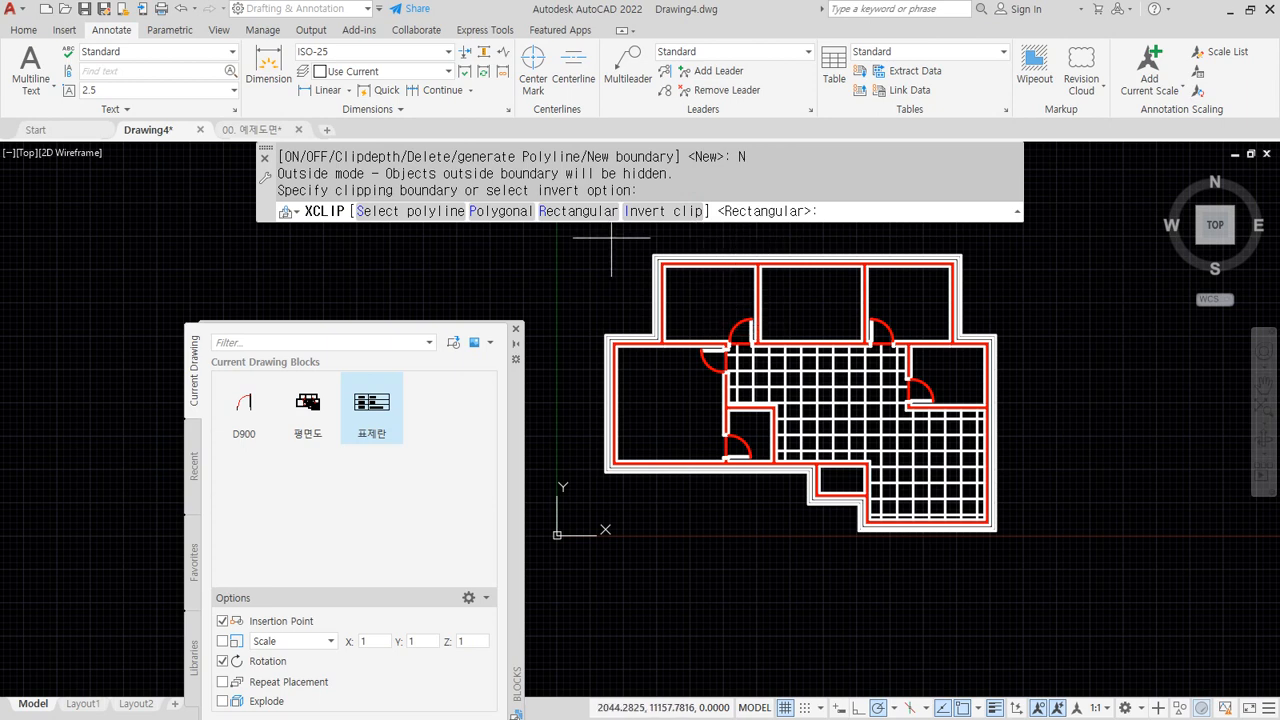
pyautogui.click(573, 211)
pyautogui.click(735, 240)
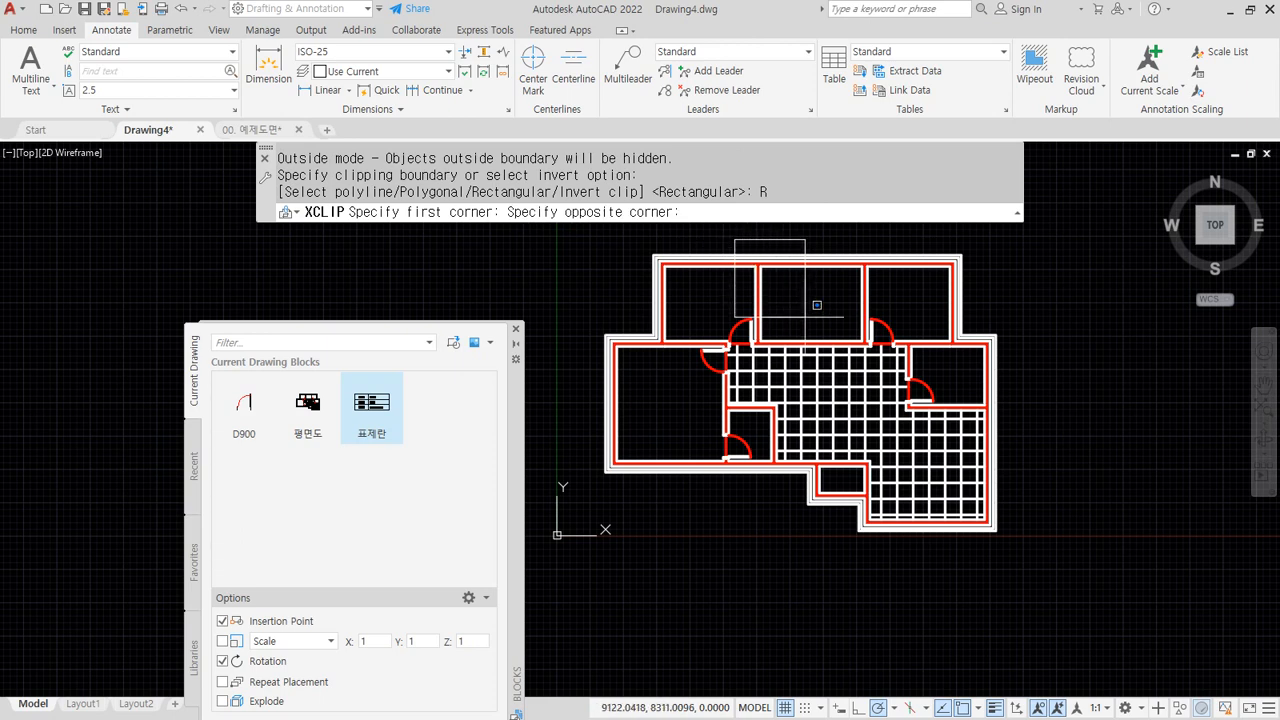
pyautogui.click(881, 373)
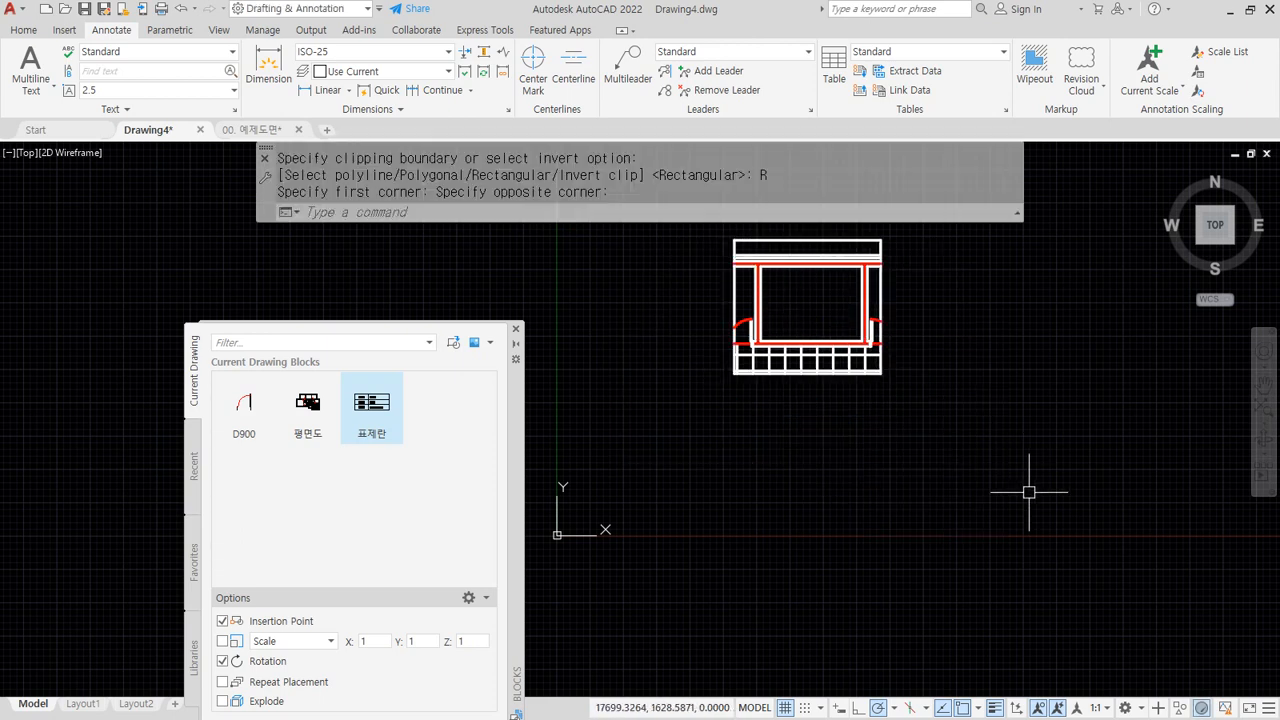
pyautogui.hotkey('ctrl', 'z')
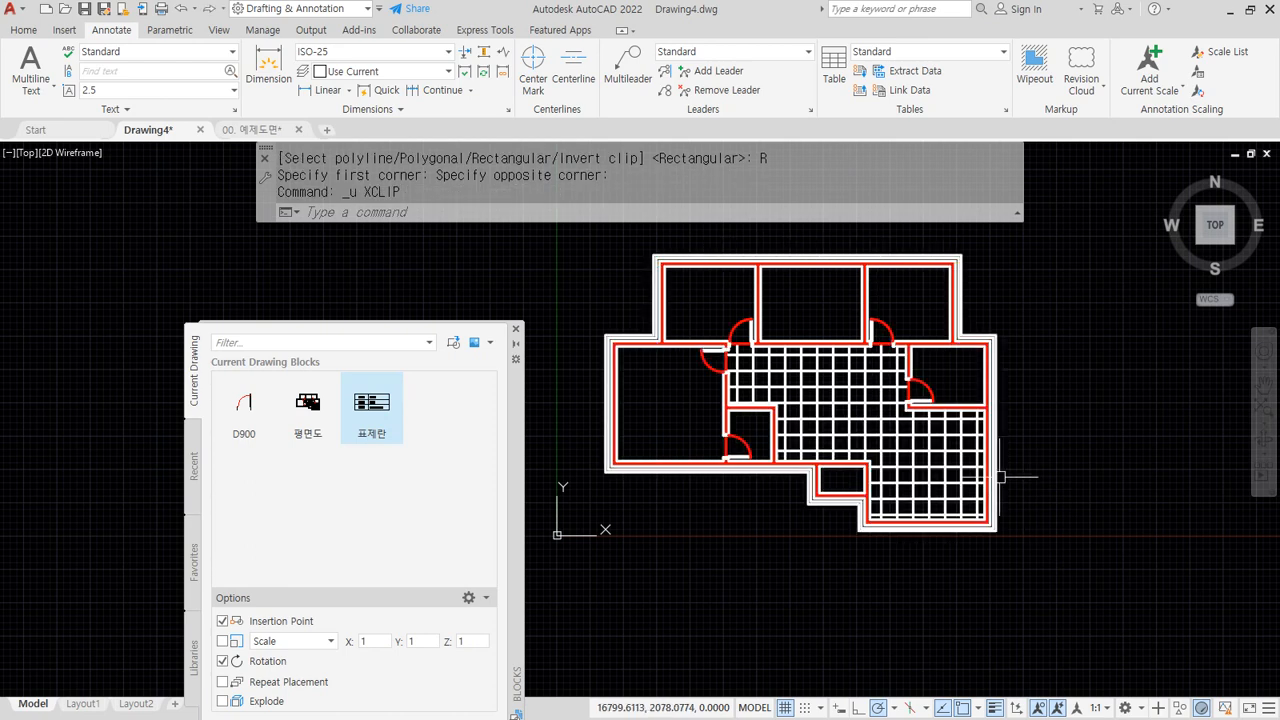
# Step: Clip the floor plan block with a new rectangular boundary from inside the upper-left room to just beyond the plan's lower-right corner
pyautogui.write('XC')
pyautogui.press('Return')
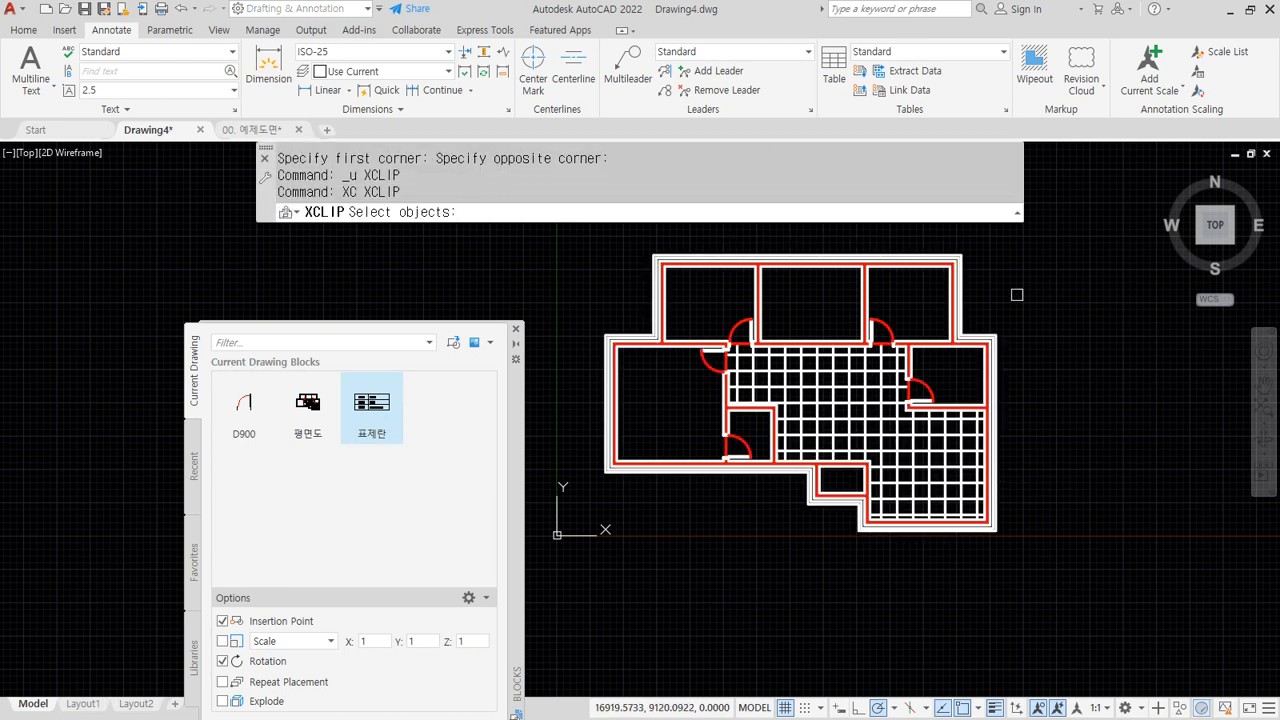
pyautogui.click(845, 381)
pyautogui.press('Return')
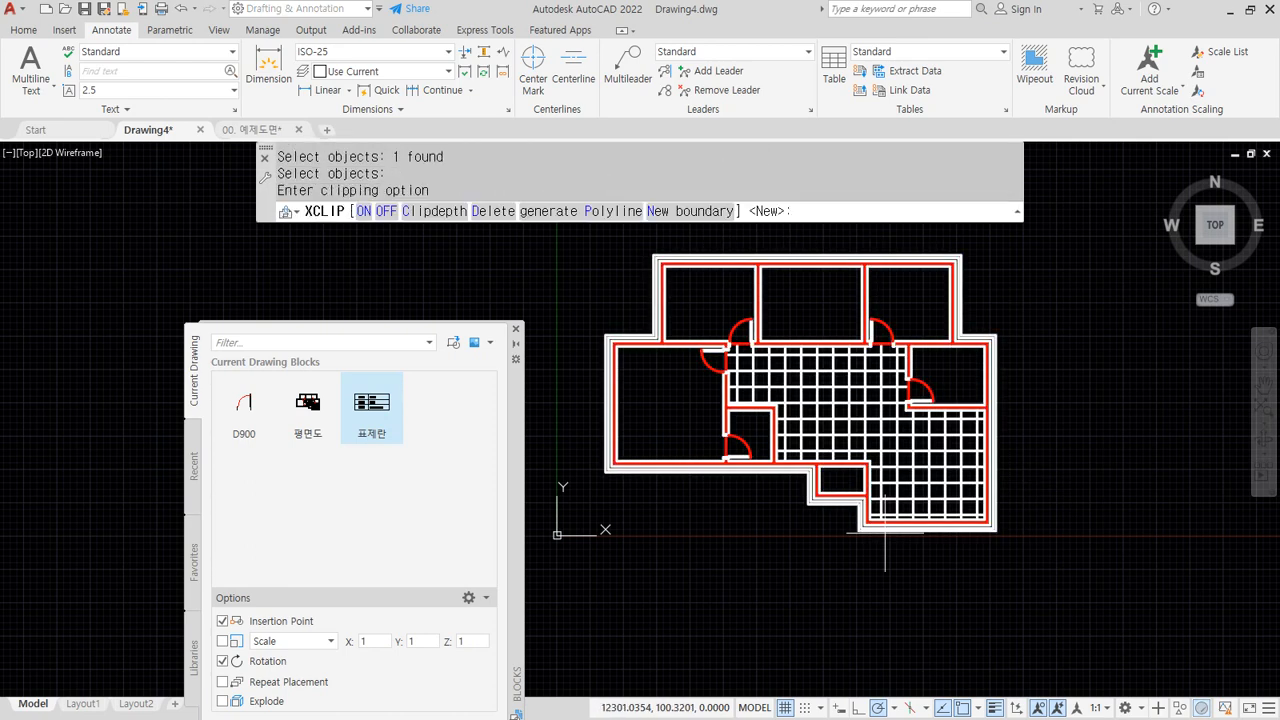
pyautogui.click(697, 212)
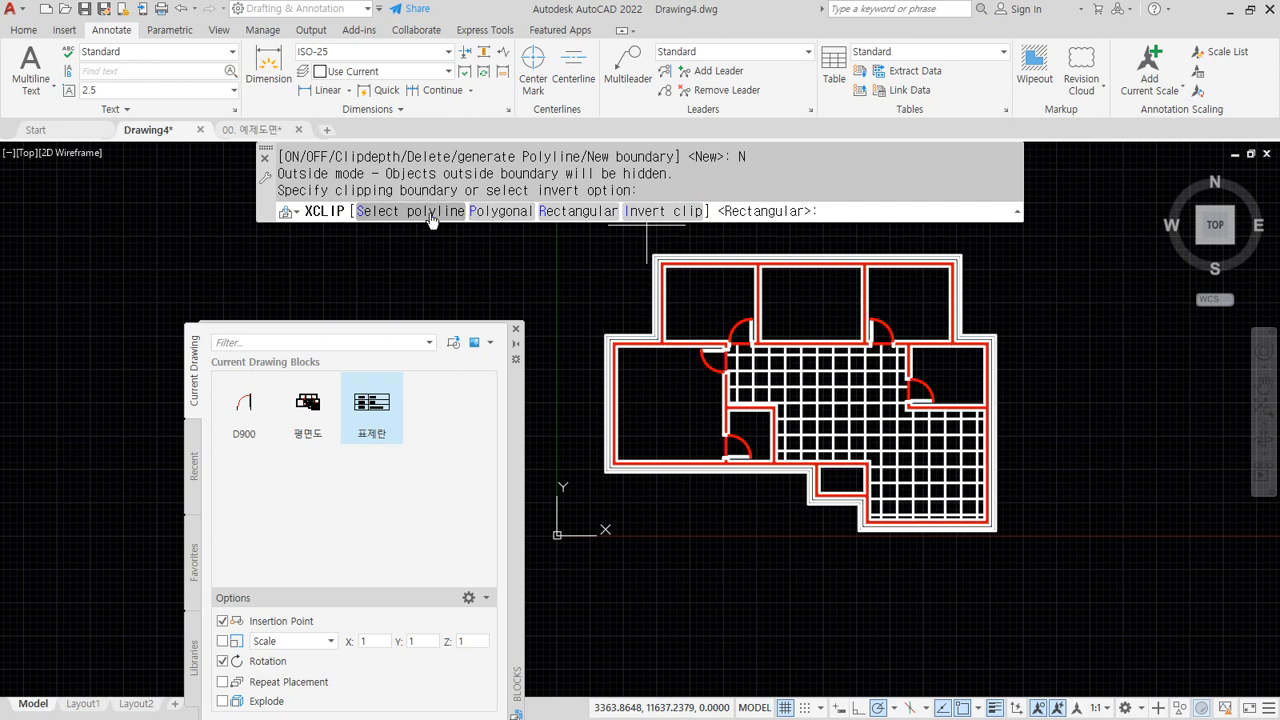
pyautogui.click(580, 213)
pyautogui.click(704, 307)
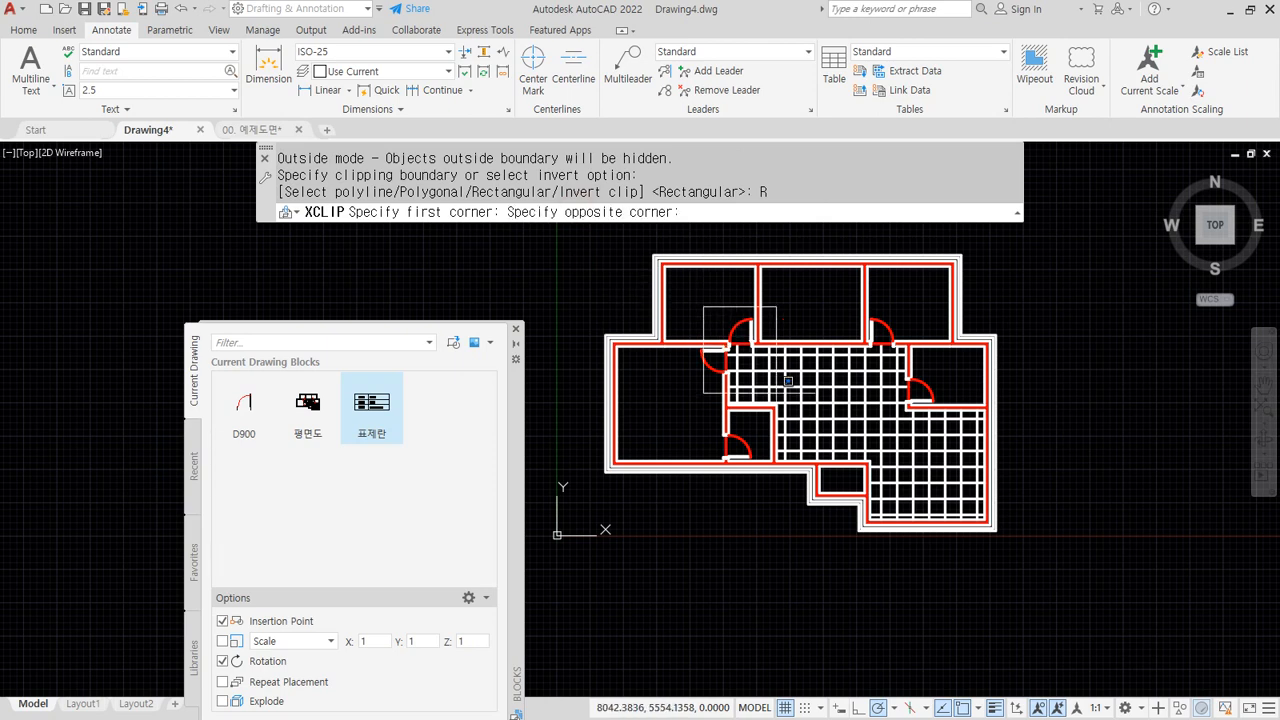
pyautogui.click(1019, 545)
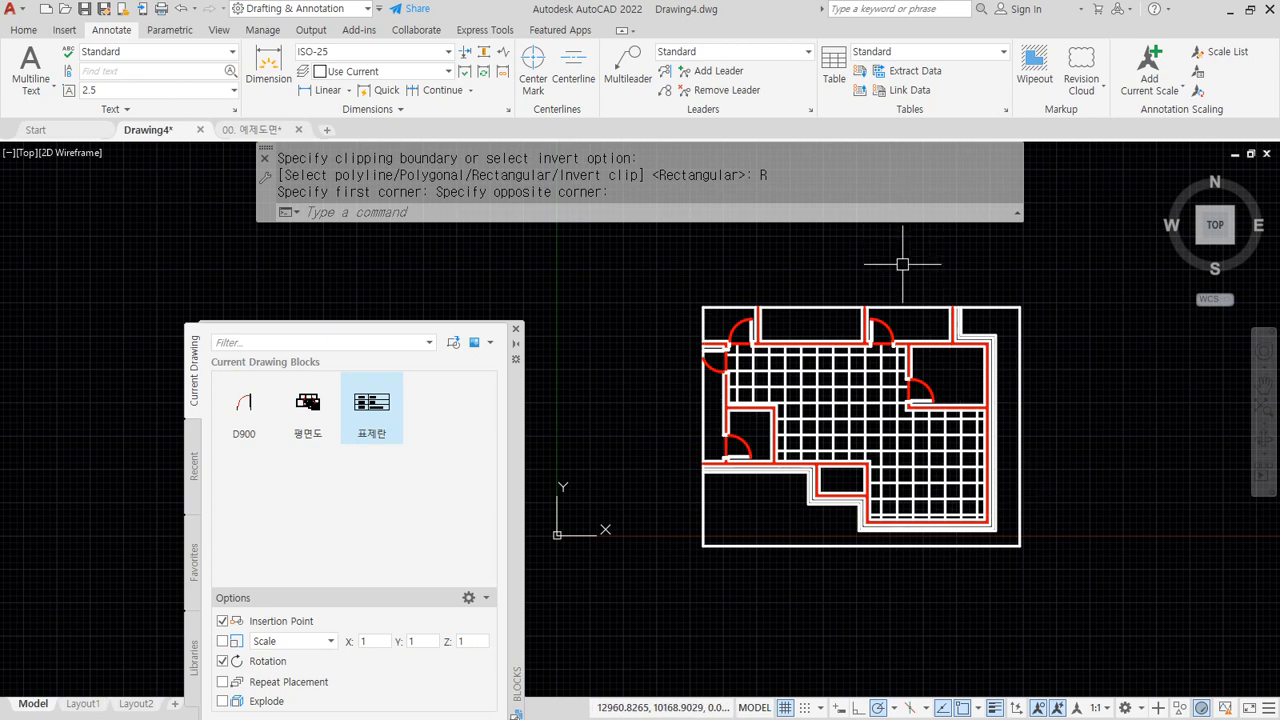
pyautogui.moveTo(936, 238); pyautogui.dragTo(868, 276)
pyautogui.moveTo(703, 276); pyautogui.dragTo(770, 237)
pyautogui.moveTo(690, 238); pyautogui.dragTo(738, 280)
pyautogui.moveTo(590, 330); pyautogui.dragTo(655, 294)
pyautogui.moveTo(578, 294); pyautogui.dragTo(624, 334)
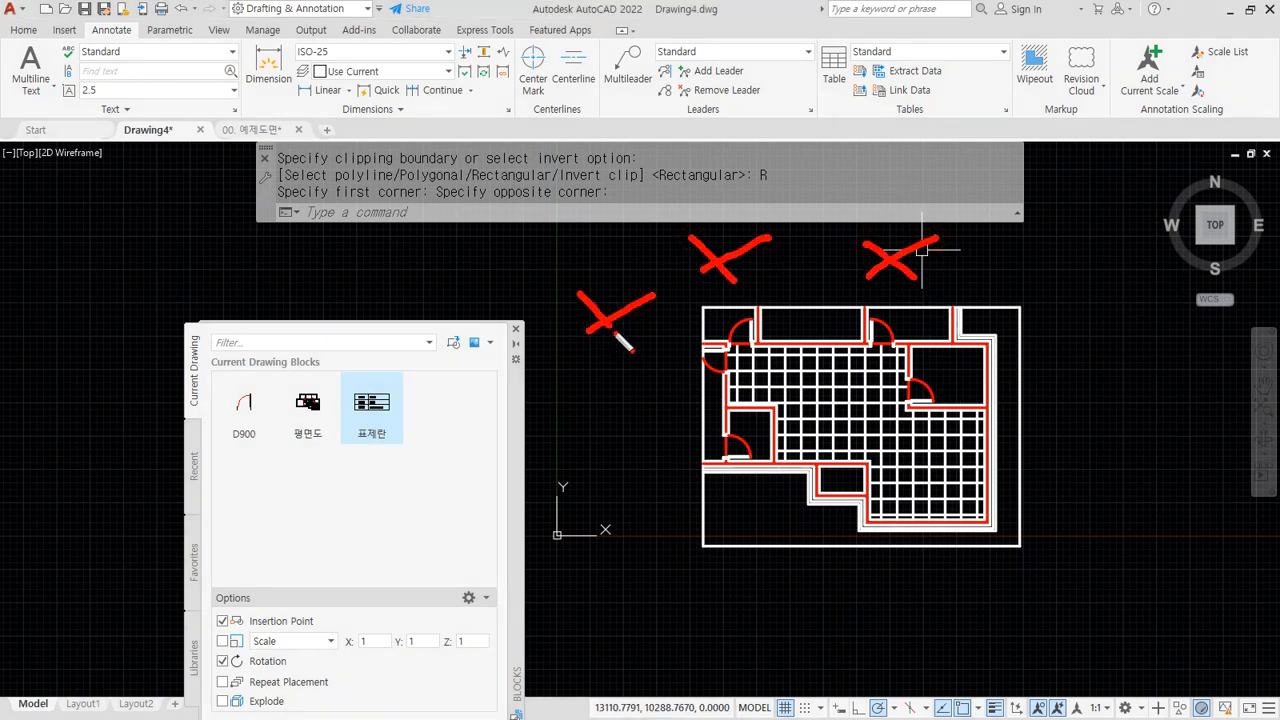
pyautogui.moveTo(595, 398)
pyautogui.mouseDown()
pyautogui.moveTo(595, 470)
pyautogui.moveTo(651, 514)
pyautogui.mouseUp()
pyautogui.press('Escape')
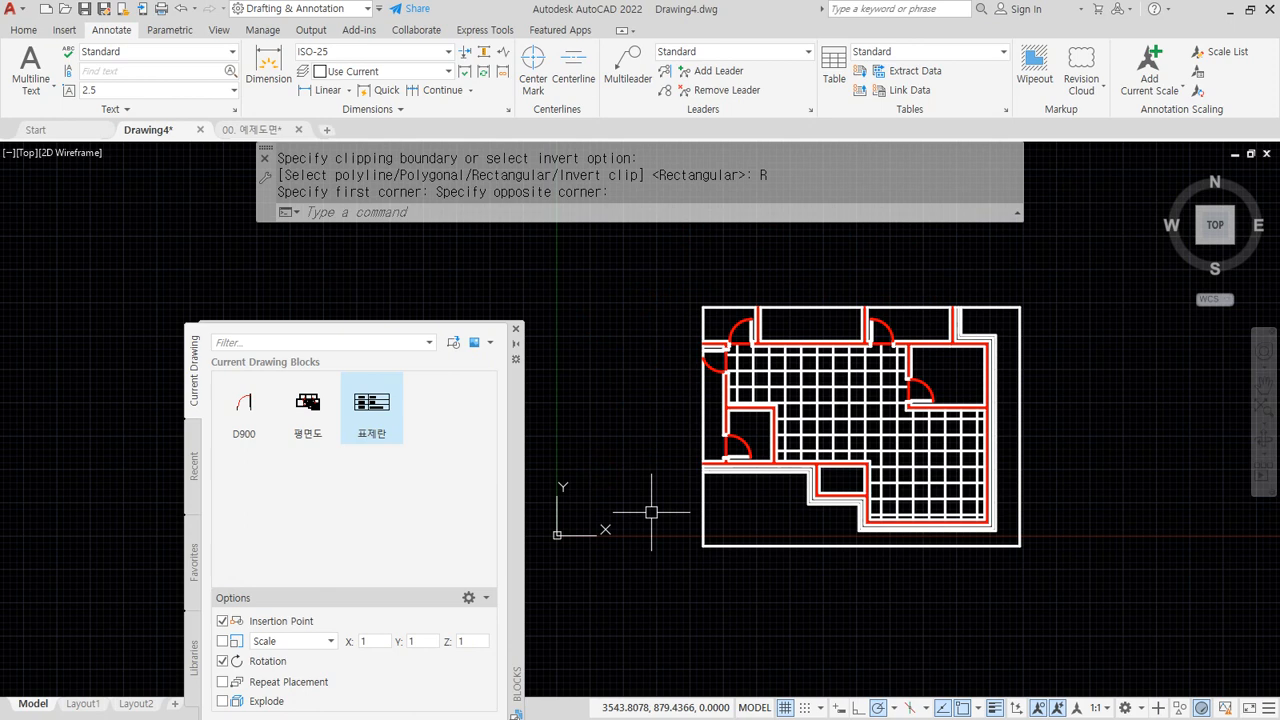
# Step: Delete the rectangular clipping boundary of the floor plan block with XCLIP so the full plan is restored
pyautogui.write('xc')
pyautogui.press('Return')
pyautogui.click(843, 457)
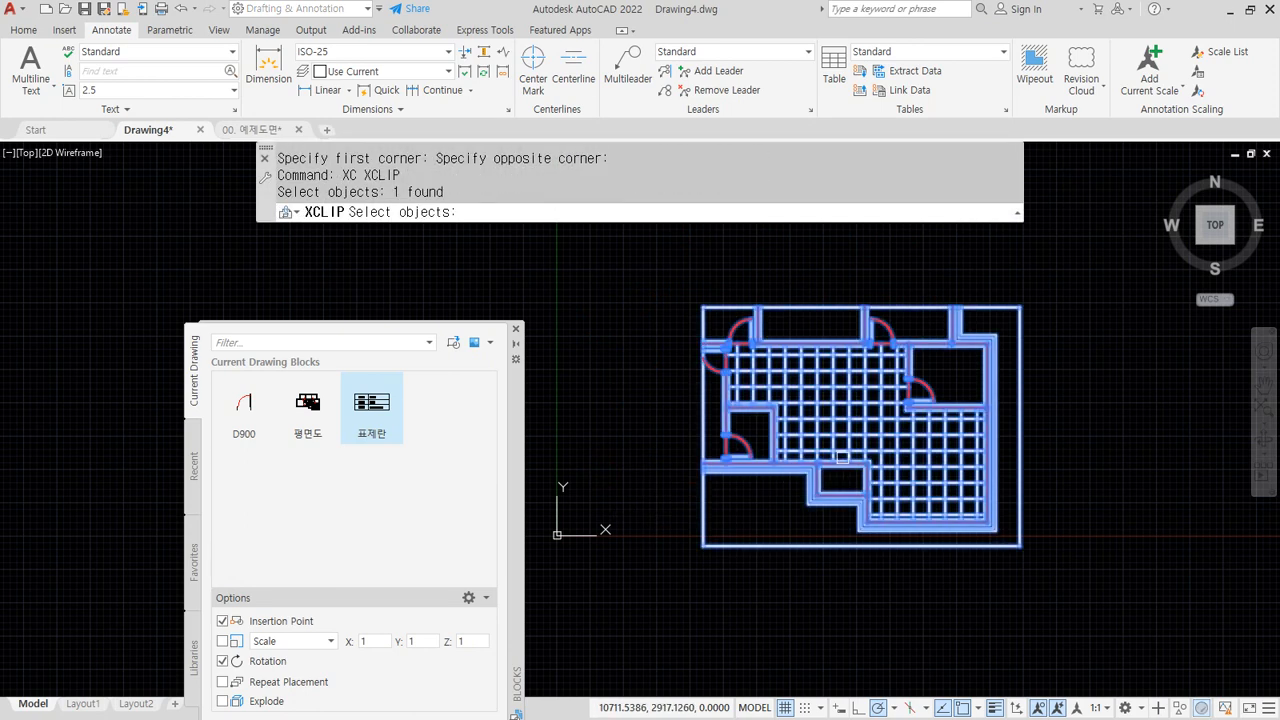
pyautogui.press('Return')
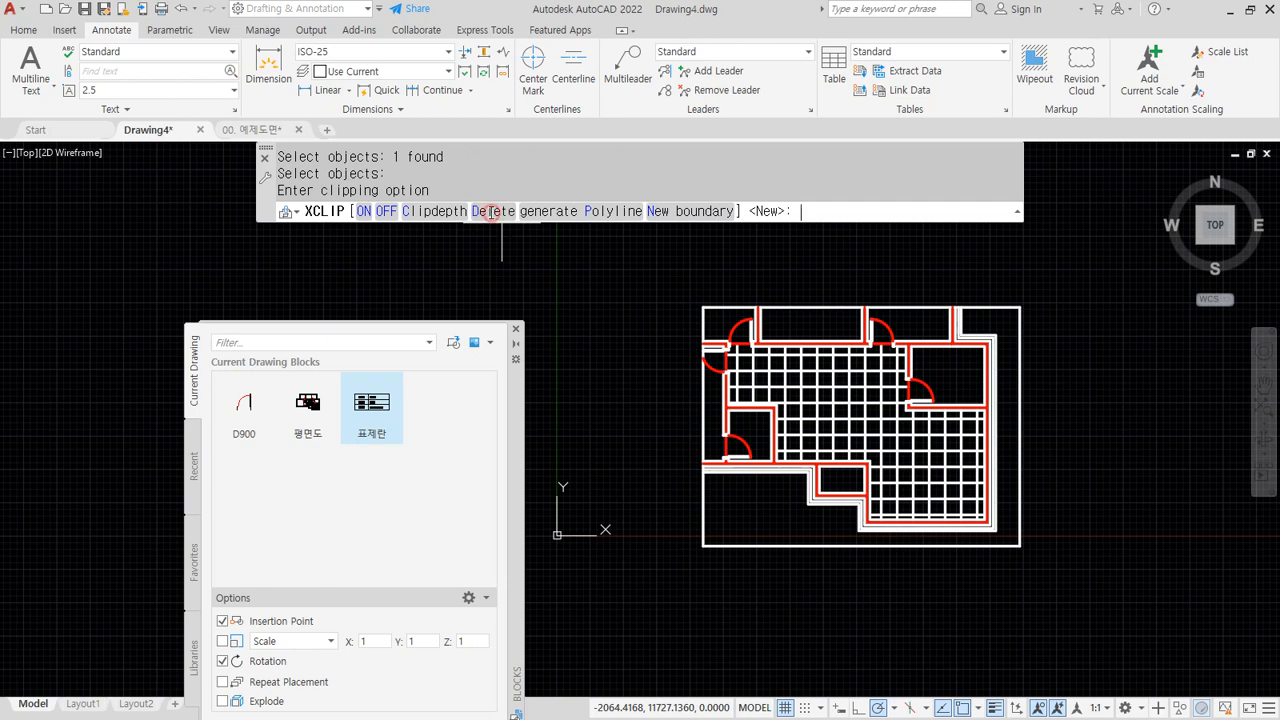
pyautogui.click(491, 212)
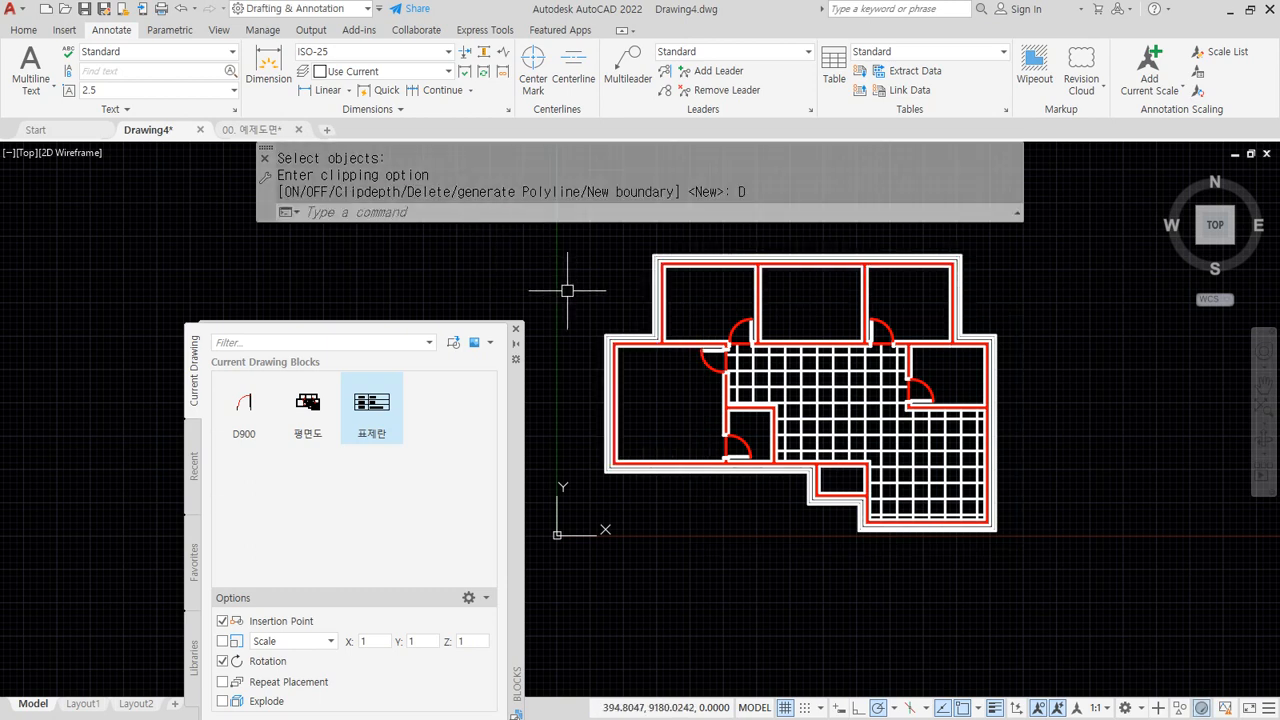
pyautogui.write('xc')
pyautogui.press('Return')
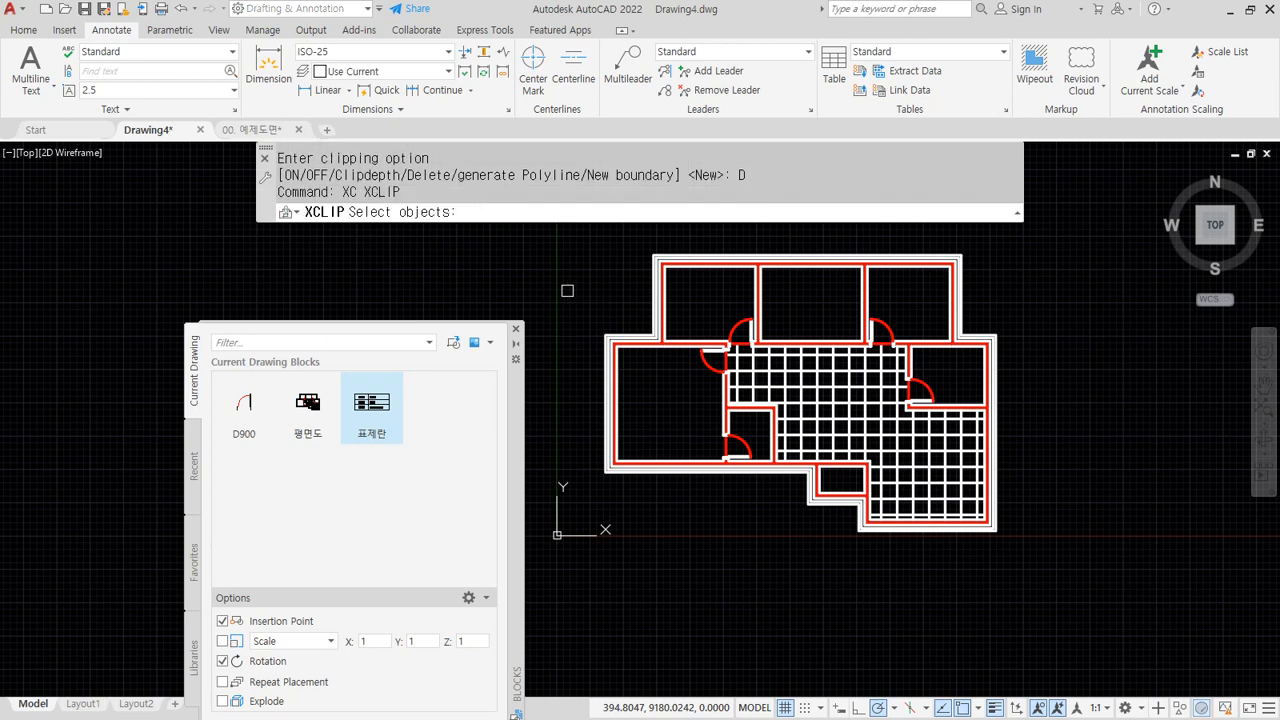
pyautogui.press('Escape')
pyautogui.moveTo(707, 547)
pyautogui.mouseDown()
pyautogui.moveTo(1049, 477)
pyautogui.moveTo(720, 563)
pyautogui.mouseUp()
pyautogui.press('Escape')
# Step: Close the Blocks palette
pyautogui.click(516, 329)
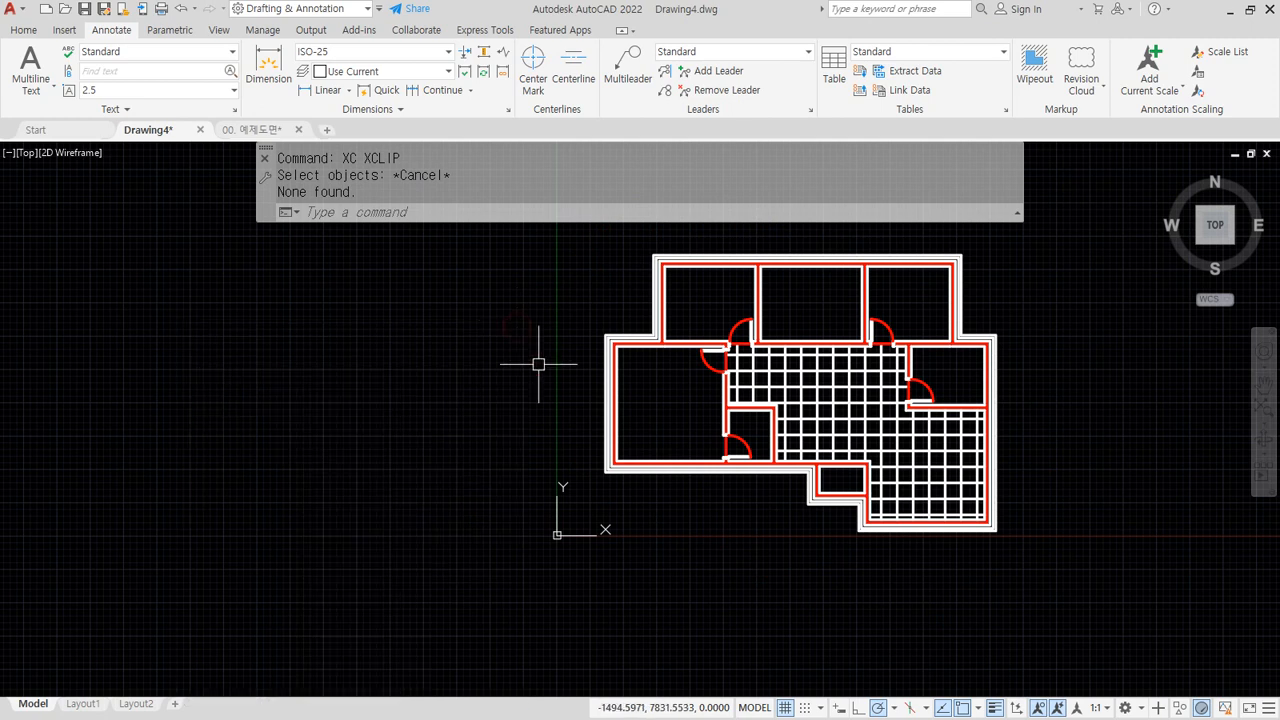
pyautogui.moveTo(734, 236)
pyautogui.mouseDown()
pyautogui.moveTo(694, 531)
pyautogui.moveTo(727, 224)
pyautogui.mouseUp()
pyautogui.press('Escape')
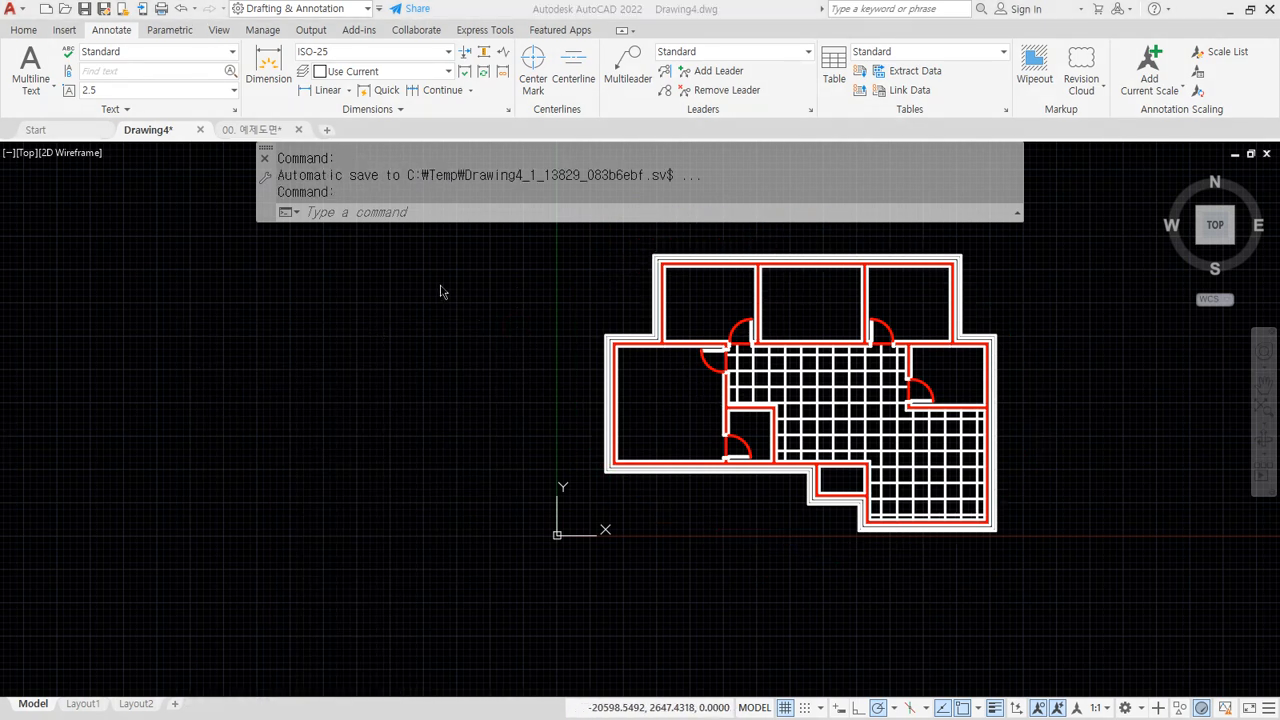
# Step: Clip the floor plan block with a new rectangular boundary from above the upper-left room to beyond the plan's right side at mid-height
pyautogui.write('xc')
pyautogui.press('Return')
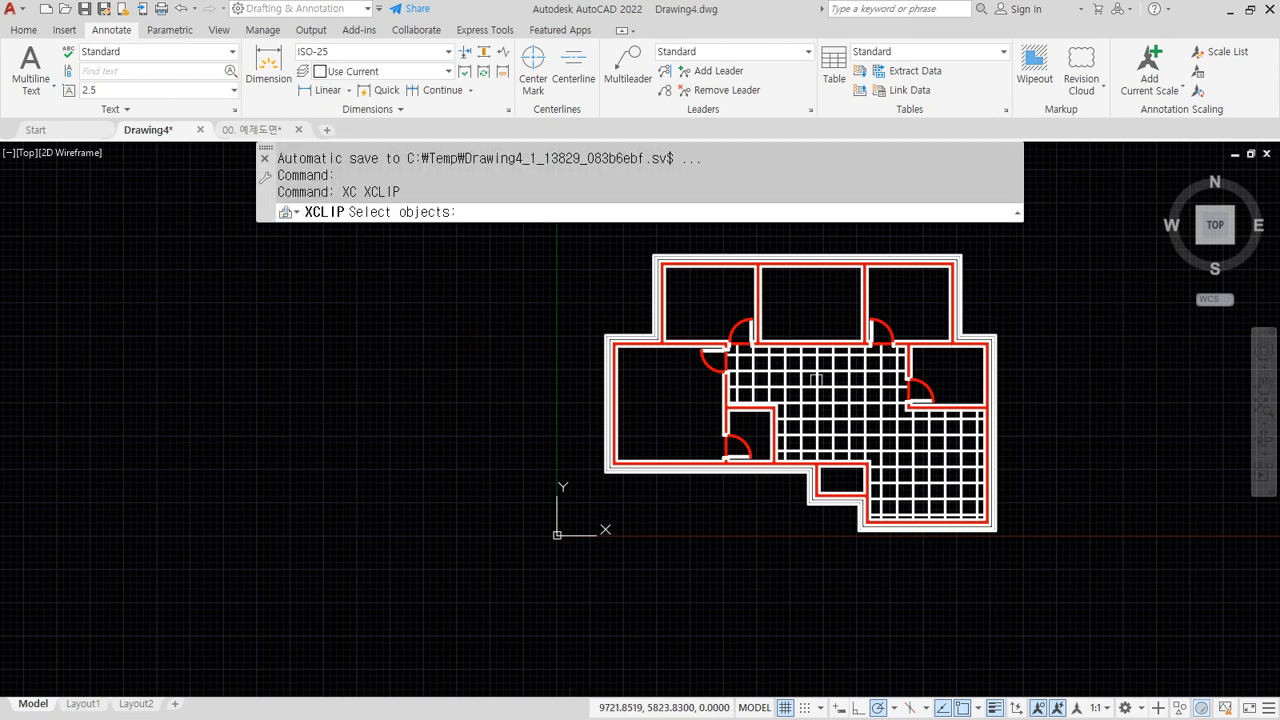
pyautogui.click(816, 379)
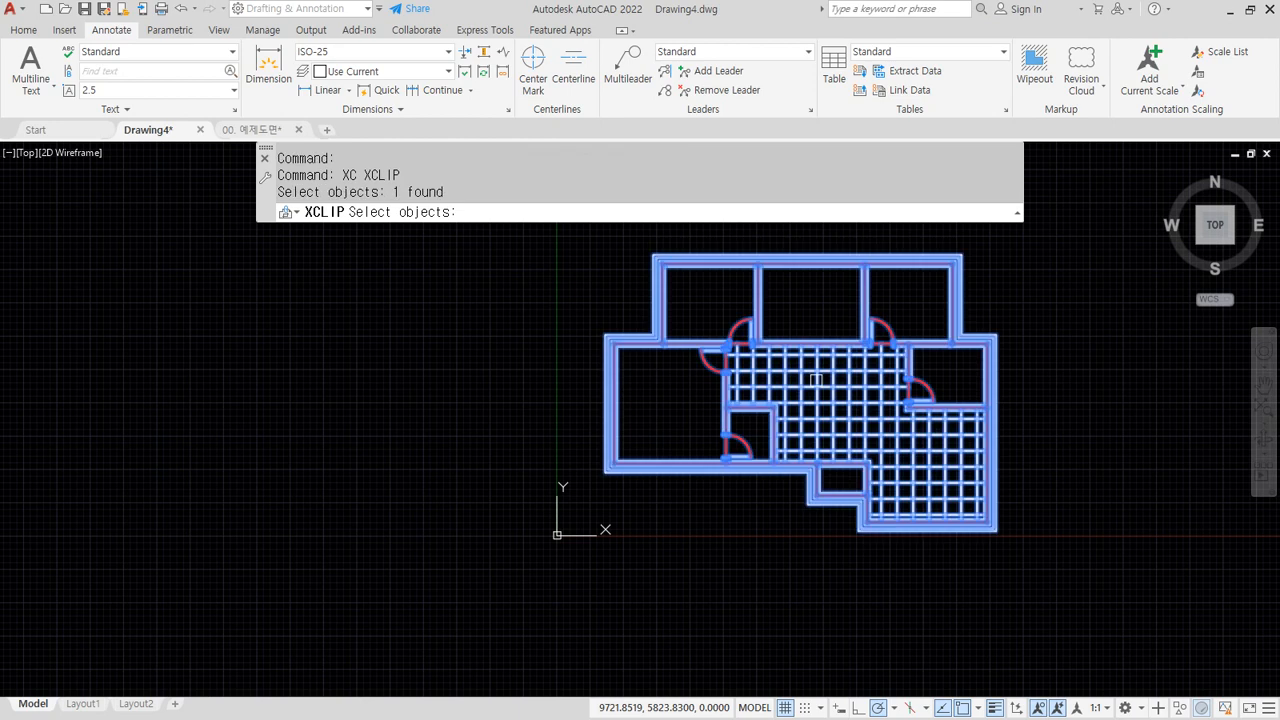
pyautogui.press('Return')
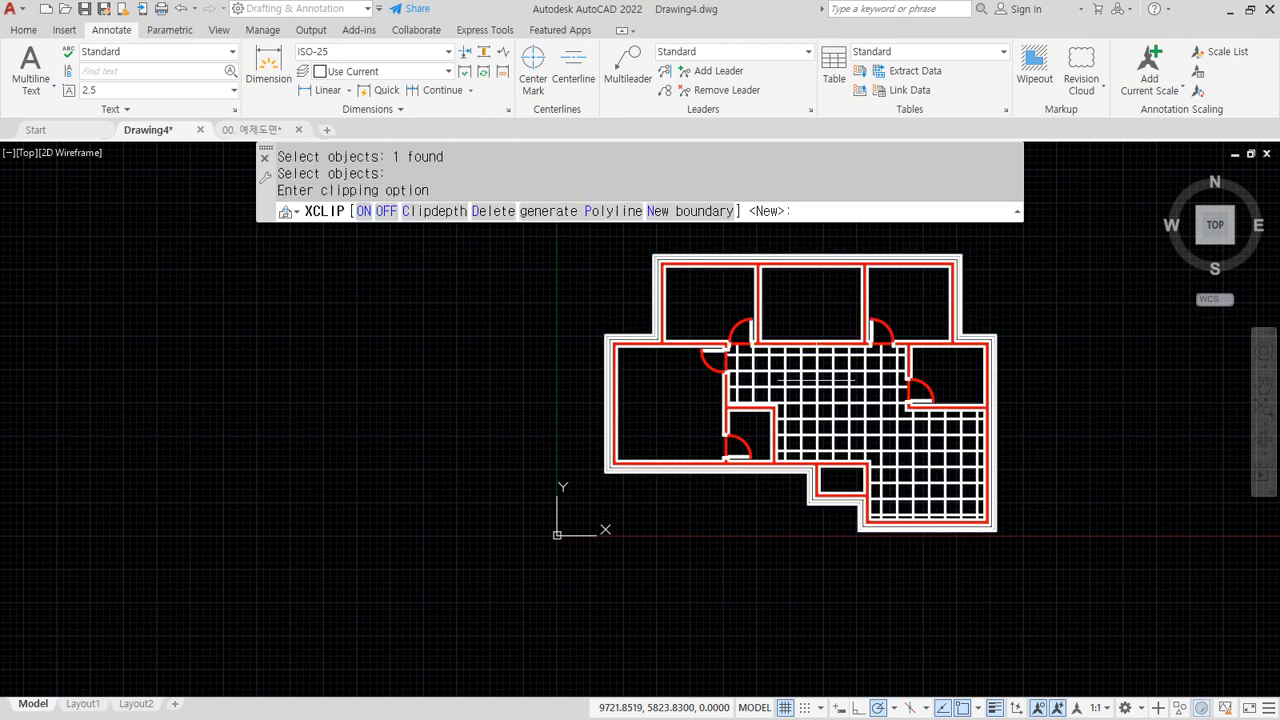
pyautogui.press('Return')
pyautogui.write('r')
pyautogui.press('Return')
pyautogui.click(716, 239)
pyautogui.click(1030, 372)
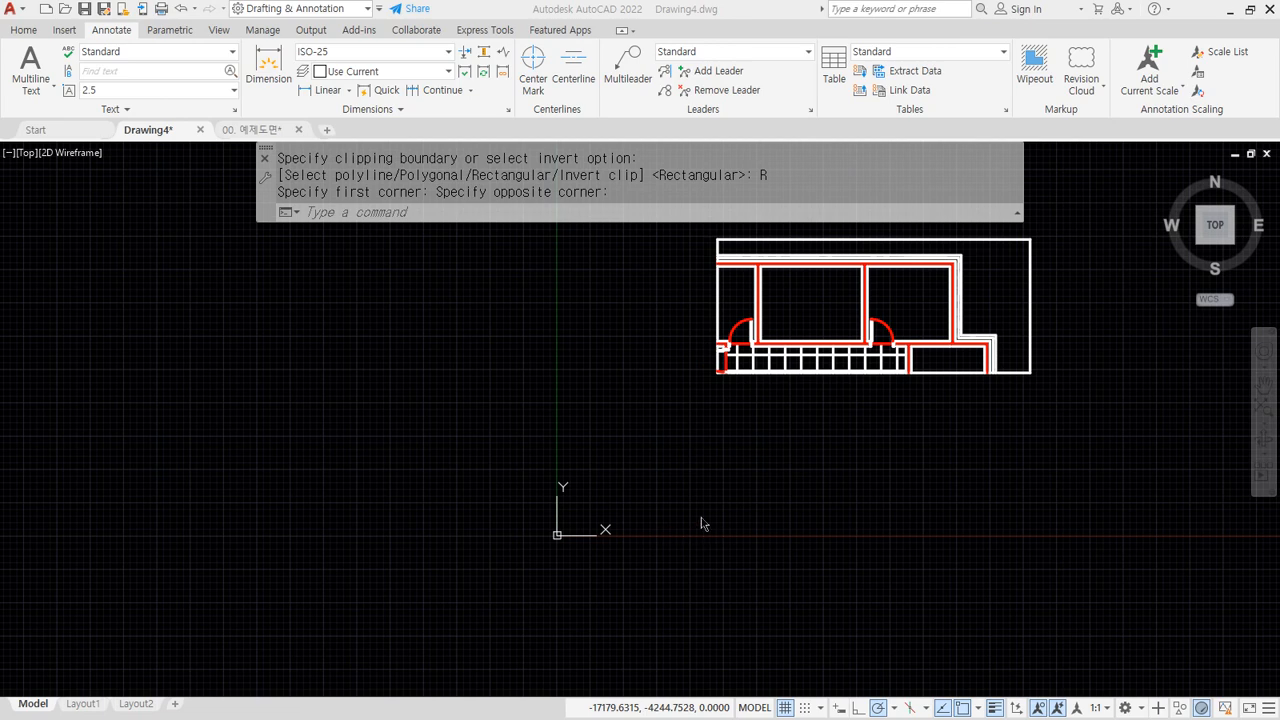
# Step: Remove the clip around the upper rooms using XCLIP's Delete option on the floor plan block
pyautogui.write('xc')
pyautogui.press('Return')
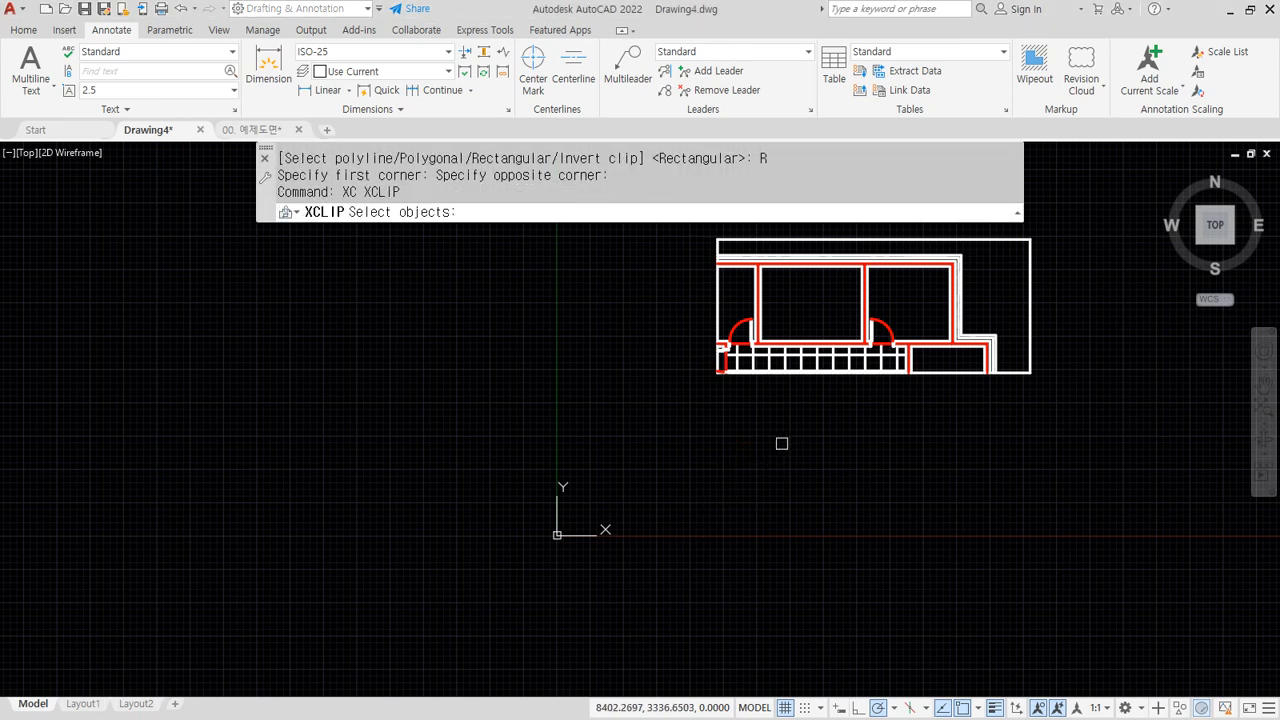
pyautogui.click(781, 373)
pyautogui.press('Return')
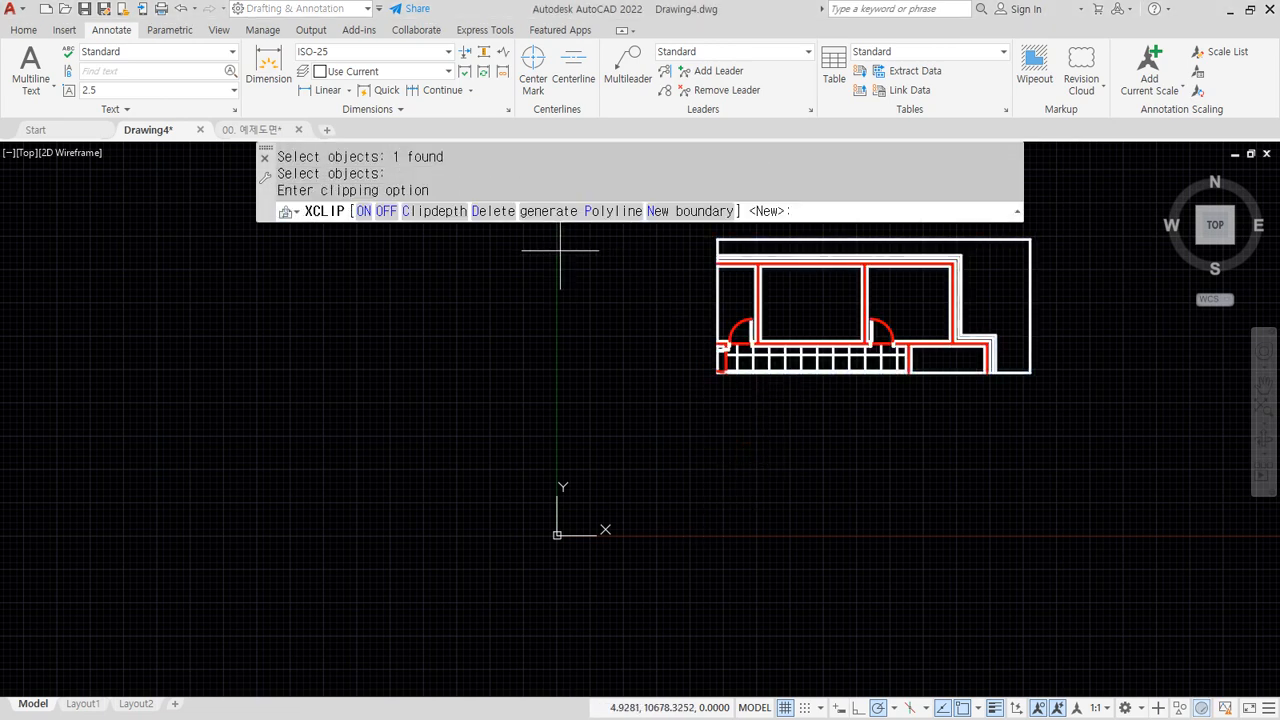
pyautogui.click(493, 212)
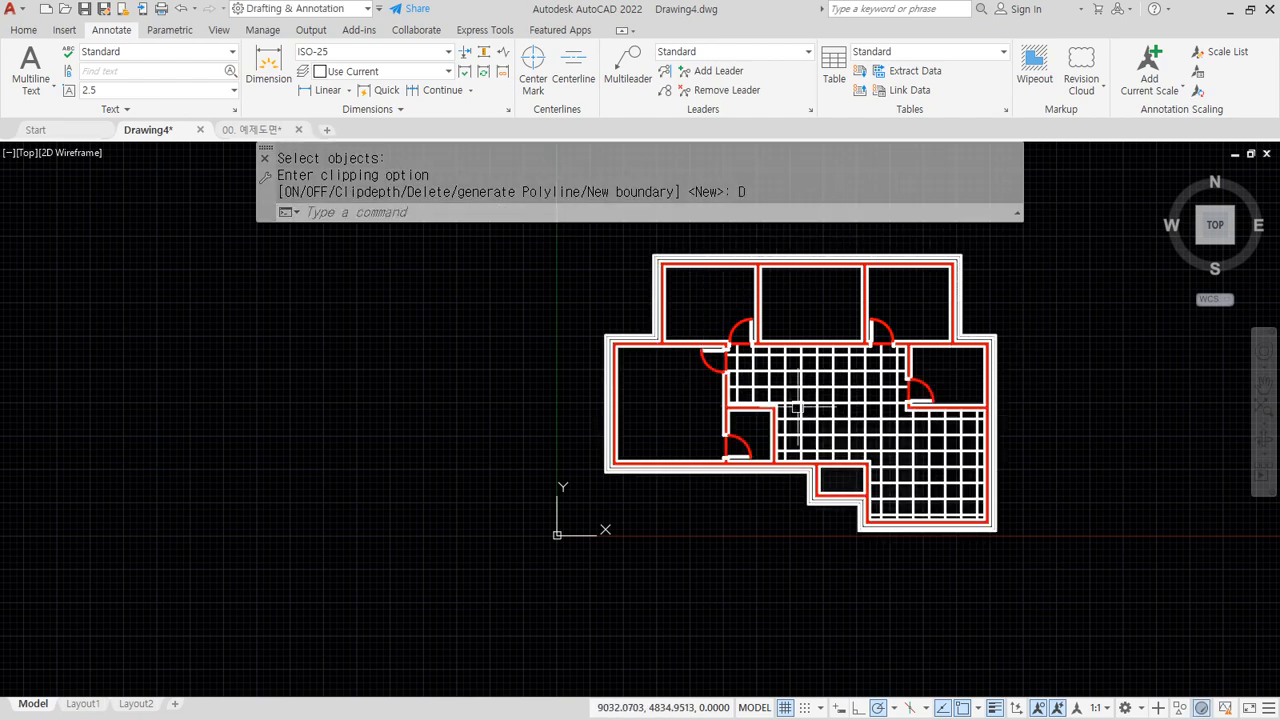
pyautogui.press('Return')
pyautogui.click(455, 450)
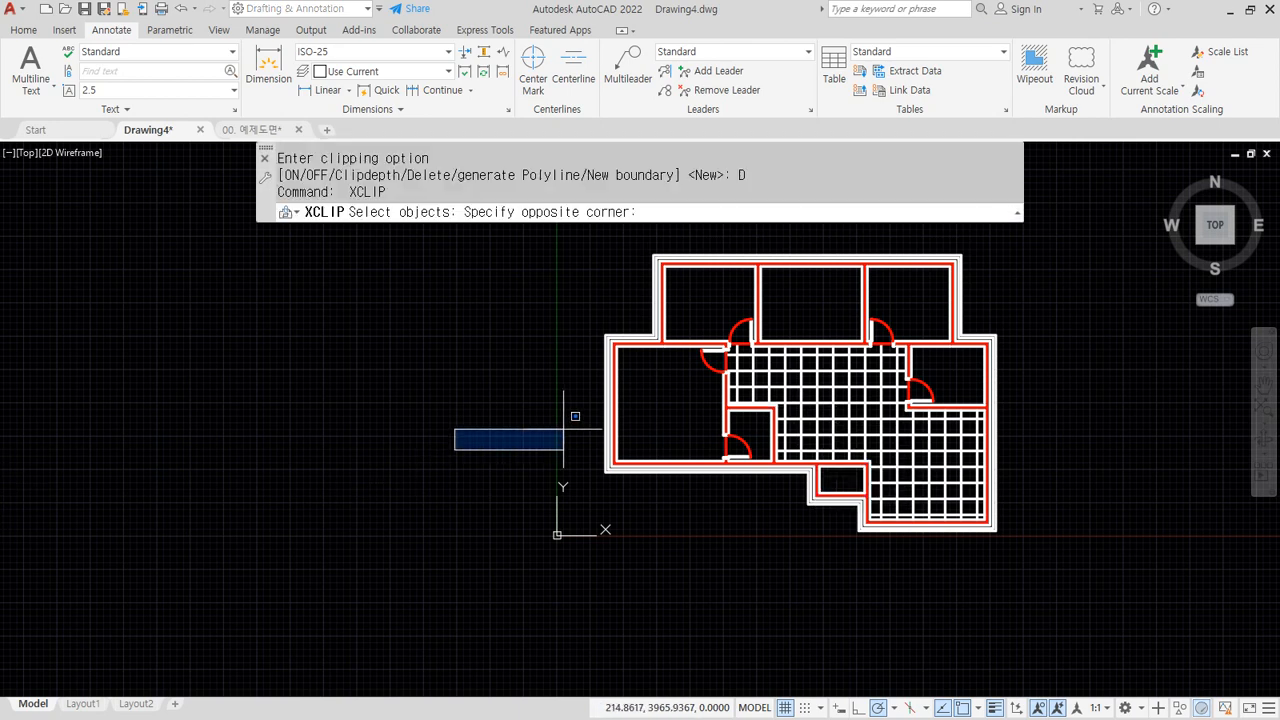
pyautogui.click(563, 430)
pyautogui.press('Escape')
pyautogui.press('Escape')
# Step: Try clipping the floor plan block with a stepped ten-point polygonal boundary around the upper rooms and the small lower-left room, and undo it
pyautogui.press('Return')
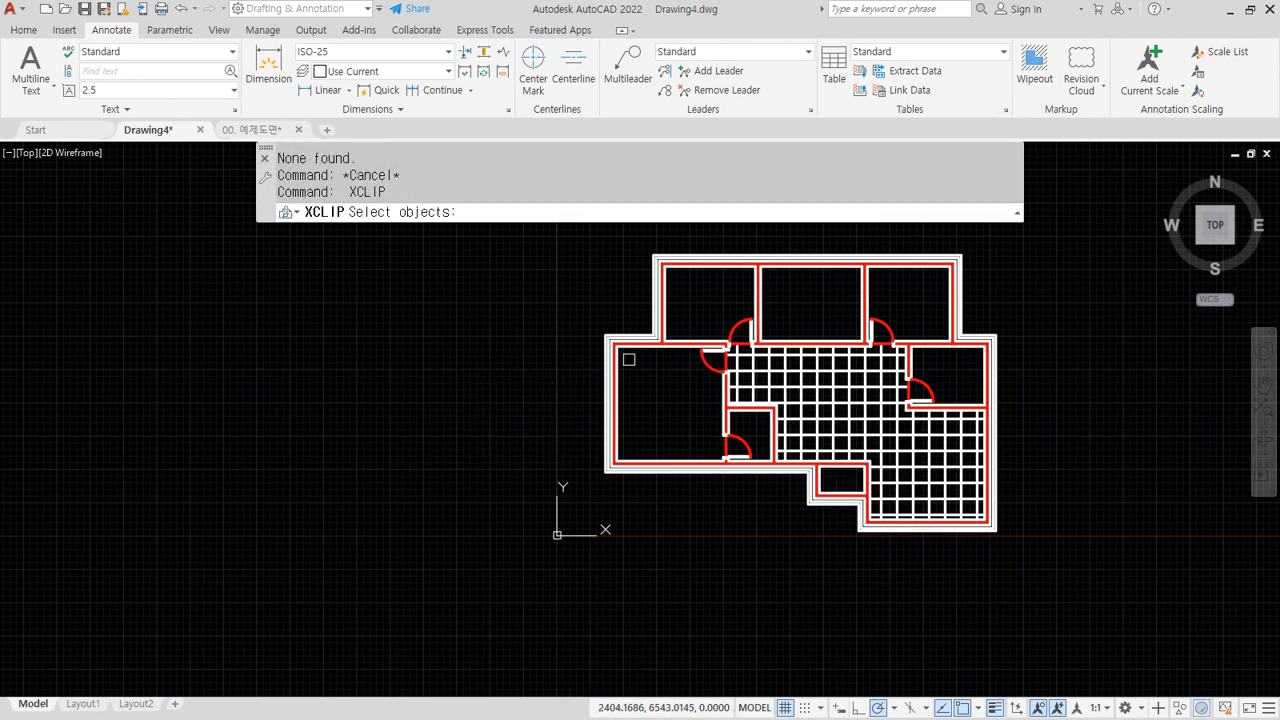
pyautogui.click(807, 367)
pyautogui.press('Return')
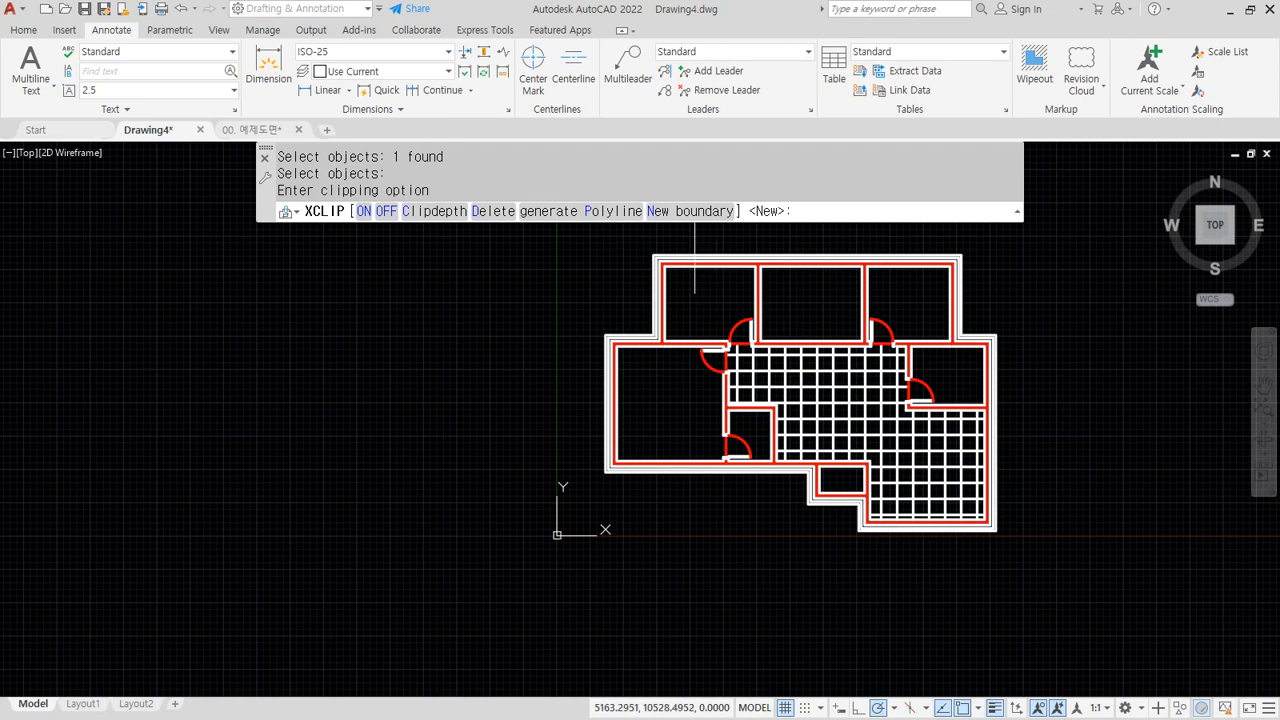
pyautogui.click(690, 211)
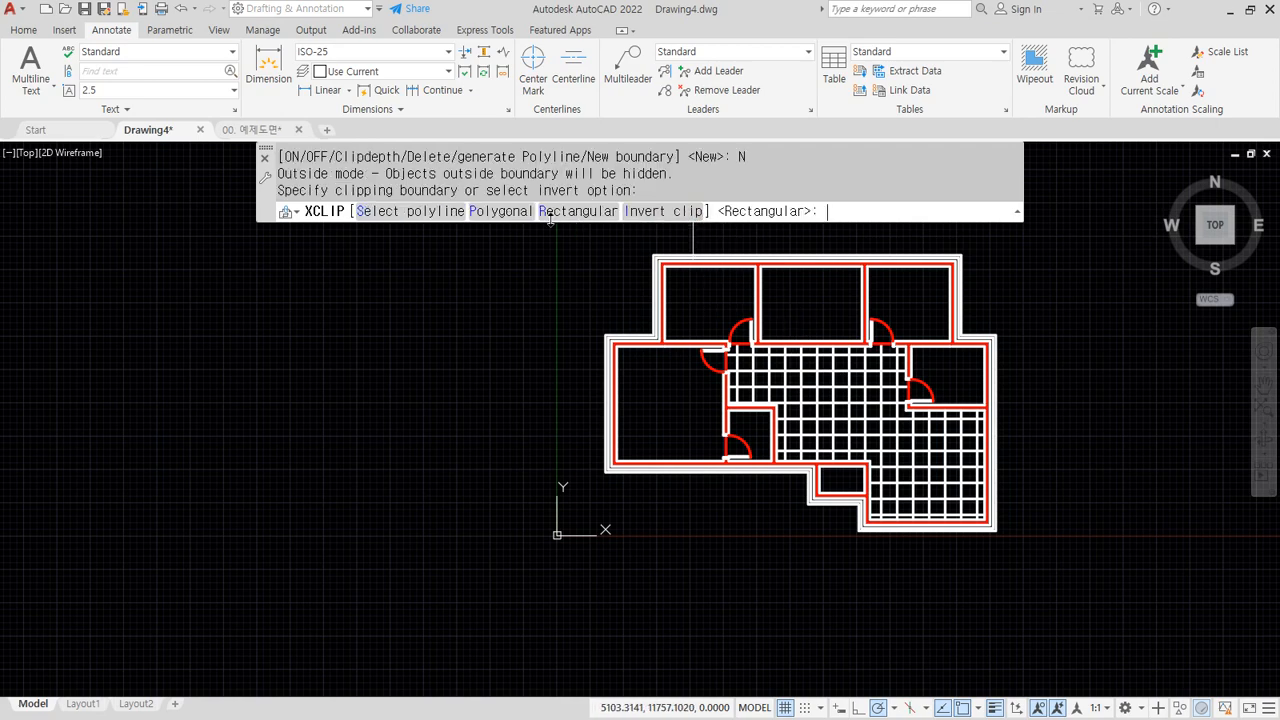
pyautogui.click(509, 213)
pyautogui.moveTo(591, 294); pyautogui.dragTo(499, 337, button='middle')
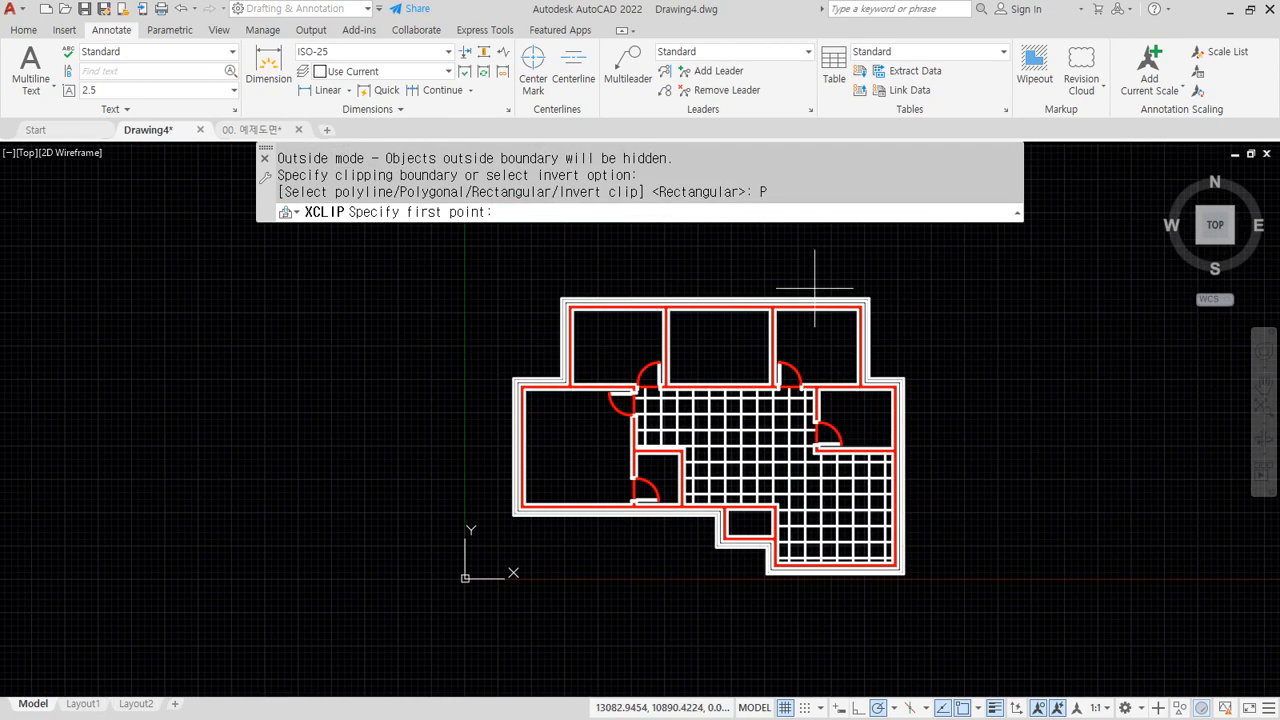
pyautogui.click(879, 277)
pyautogui.click(630, 277)
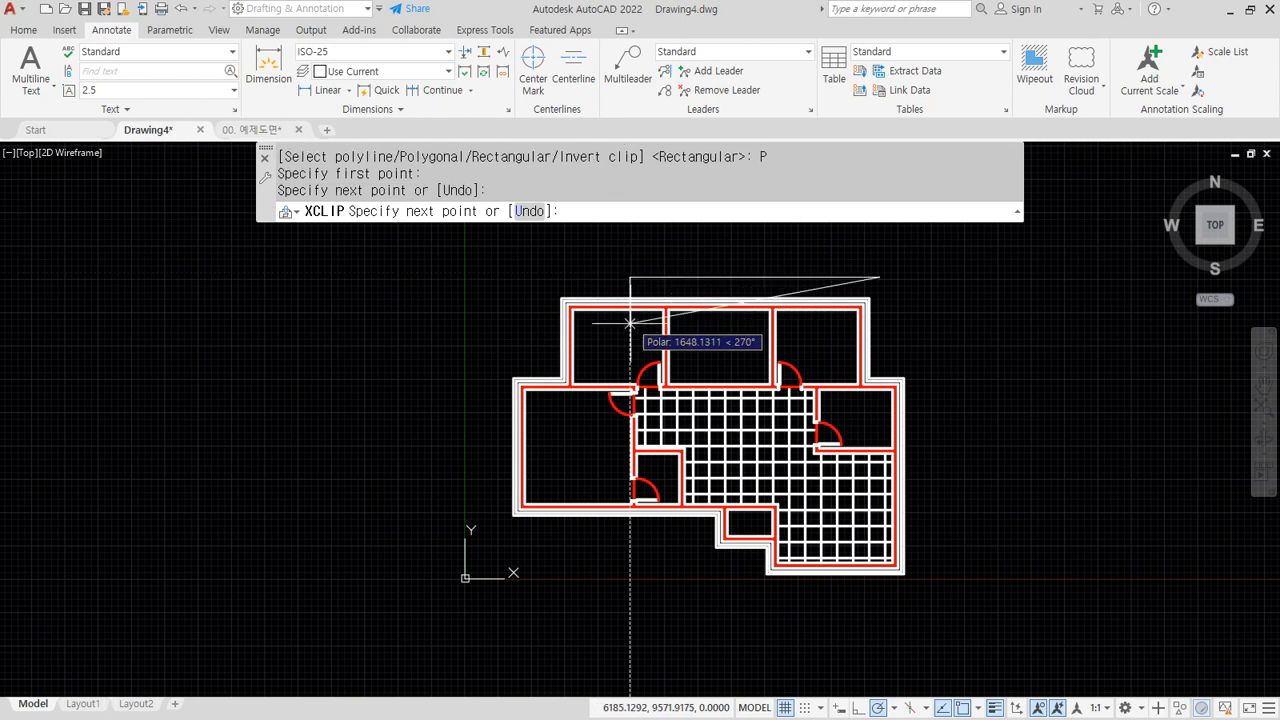
pyautogui.click(621, 540)
pyautogui.click(693, 540)
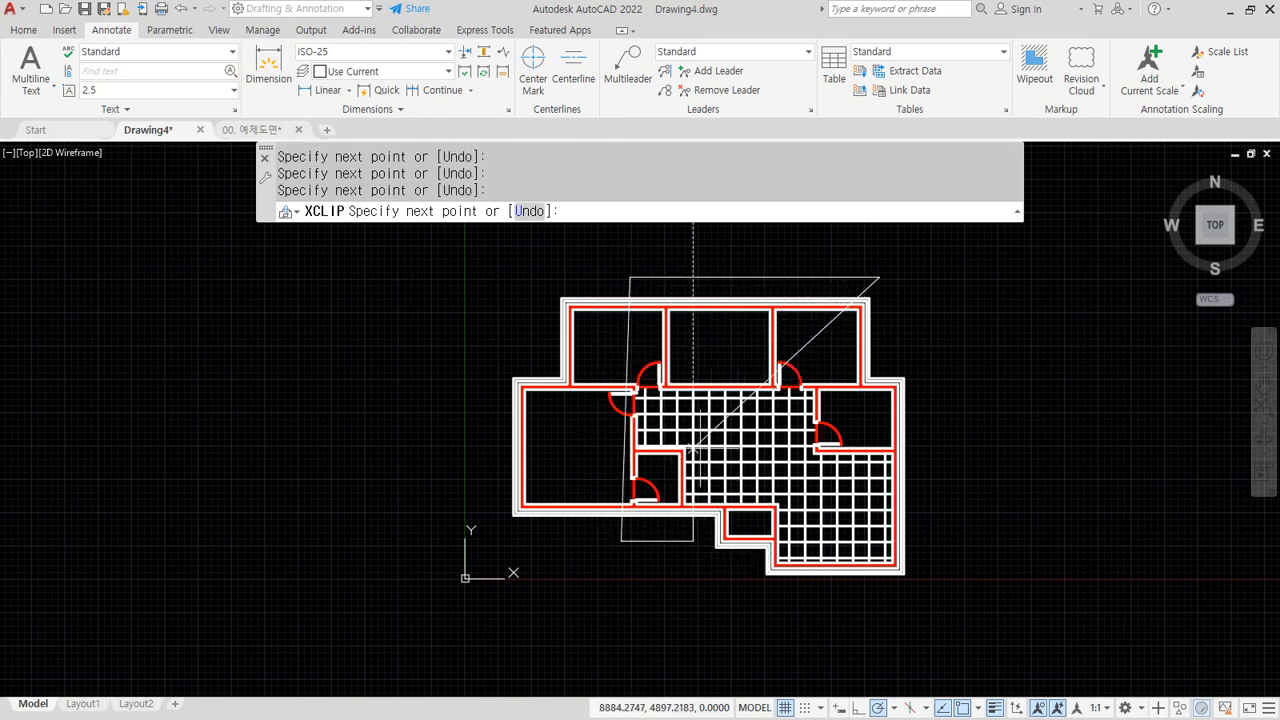
pyautogui.click(693, 438)
pyautogui.click(790, 438)
pyautogui.click(790, 472)
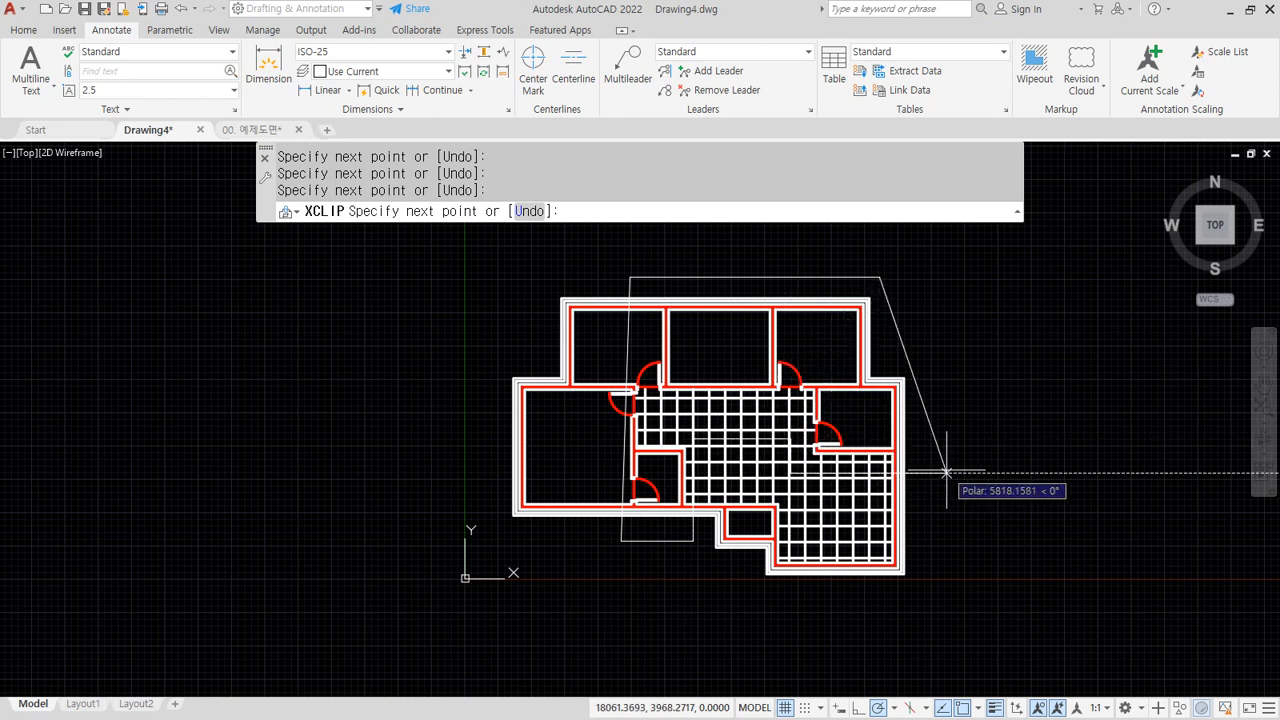
pyautogui.click(946, 472)
pyautogui.click(938, 364)
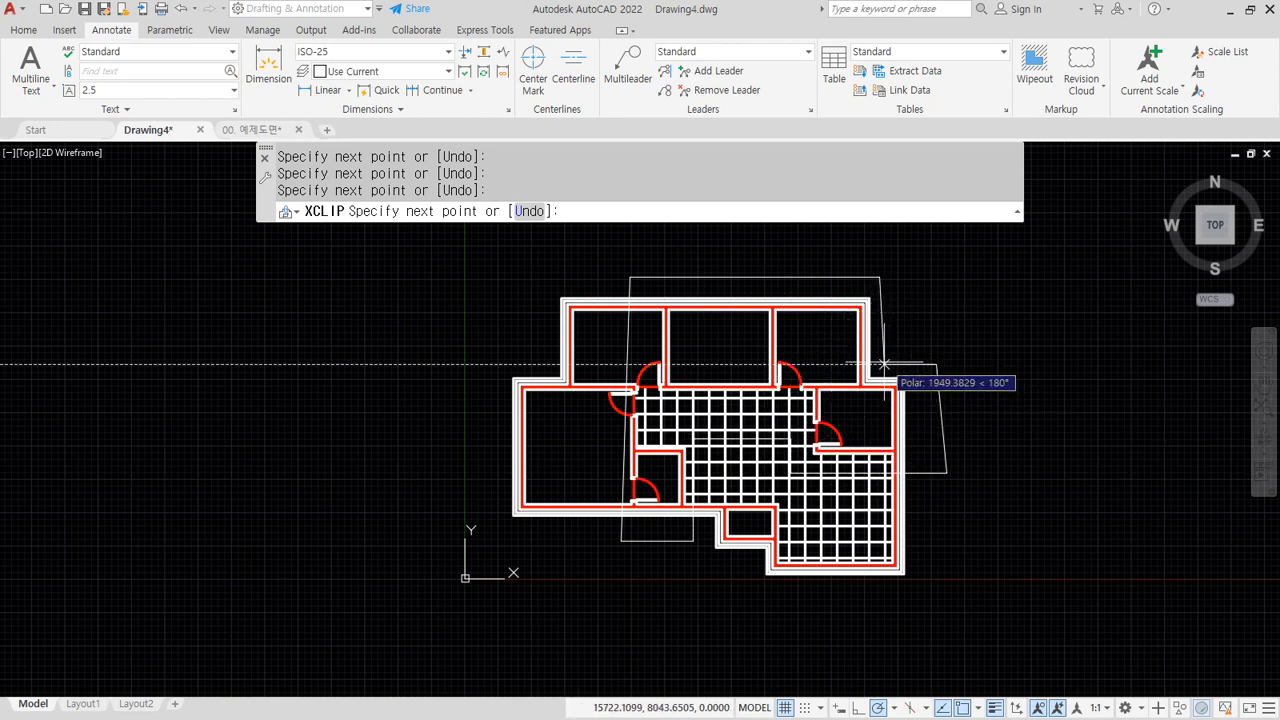
pyautogui.click(886, 362)
pyautogui.press('Return')
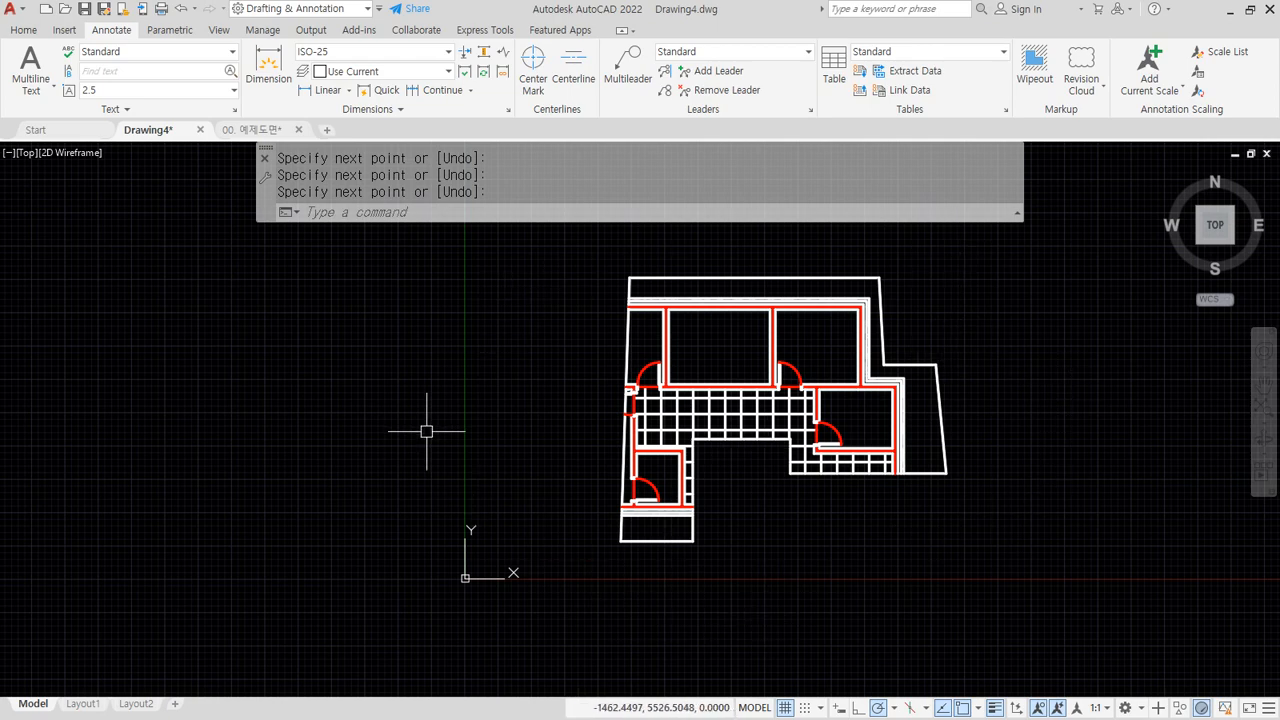
pyautogui.hotkey('ctrl', 'z')
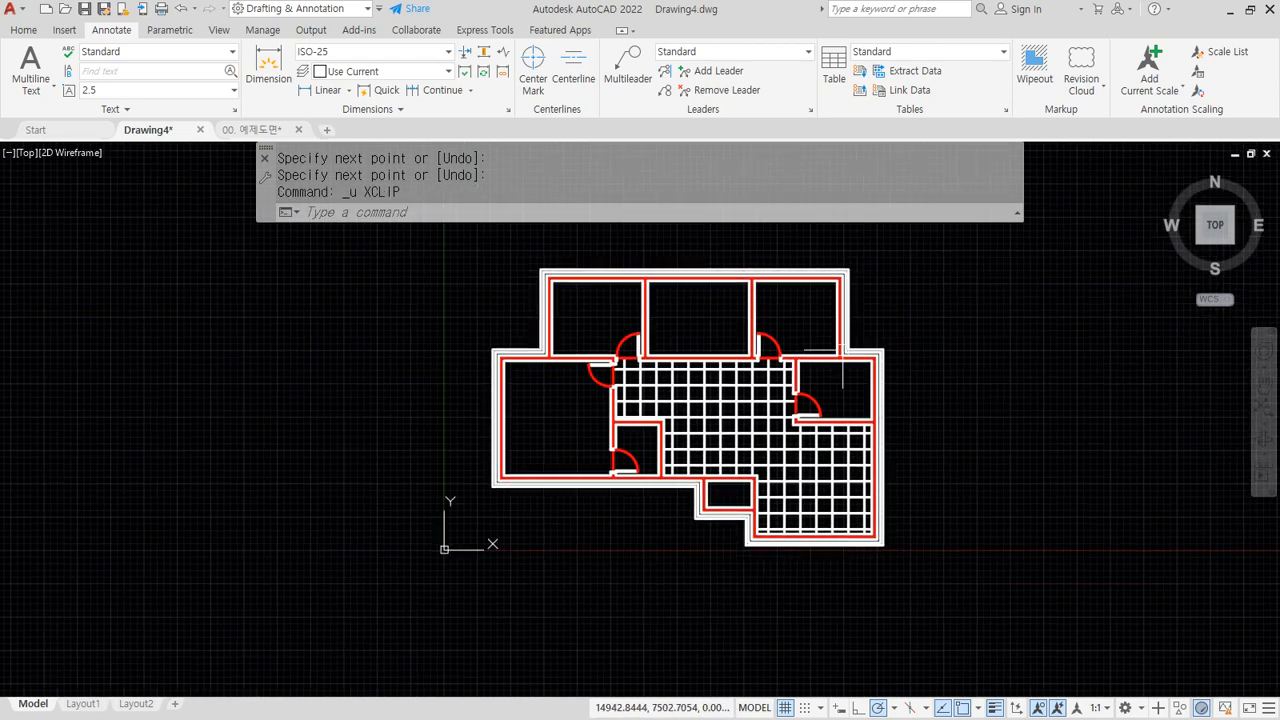
pyautogui.write('c')
pyautogui.press('Return')
pyautogui.press('Escape')
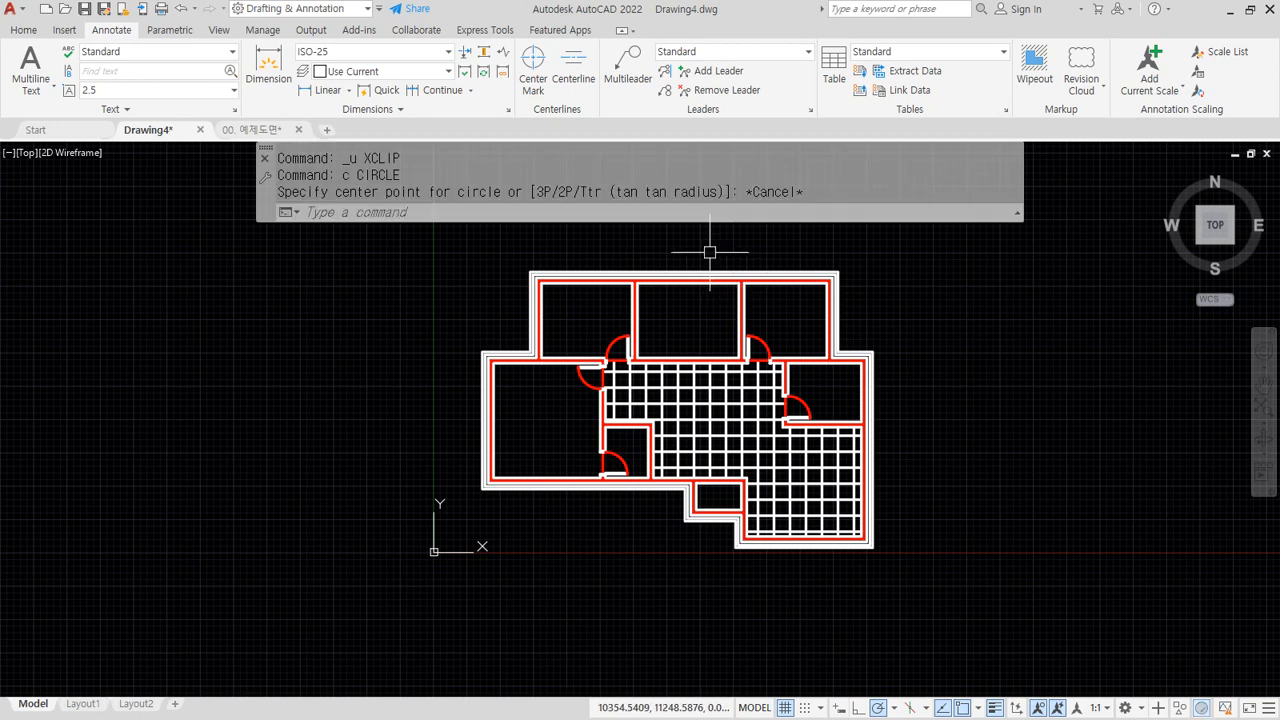
# Step: Draw a rectangle over the plan's upper-right area, from above the upper middle room to just beyond the right outer wall
pyautogui.write('rec')
pyautogui.press('Return')
pyautogui.click(708, 258)
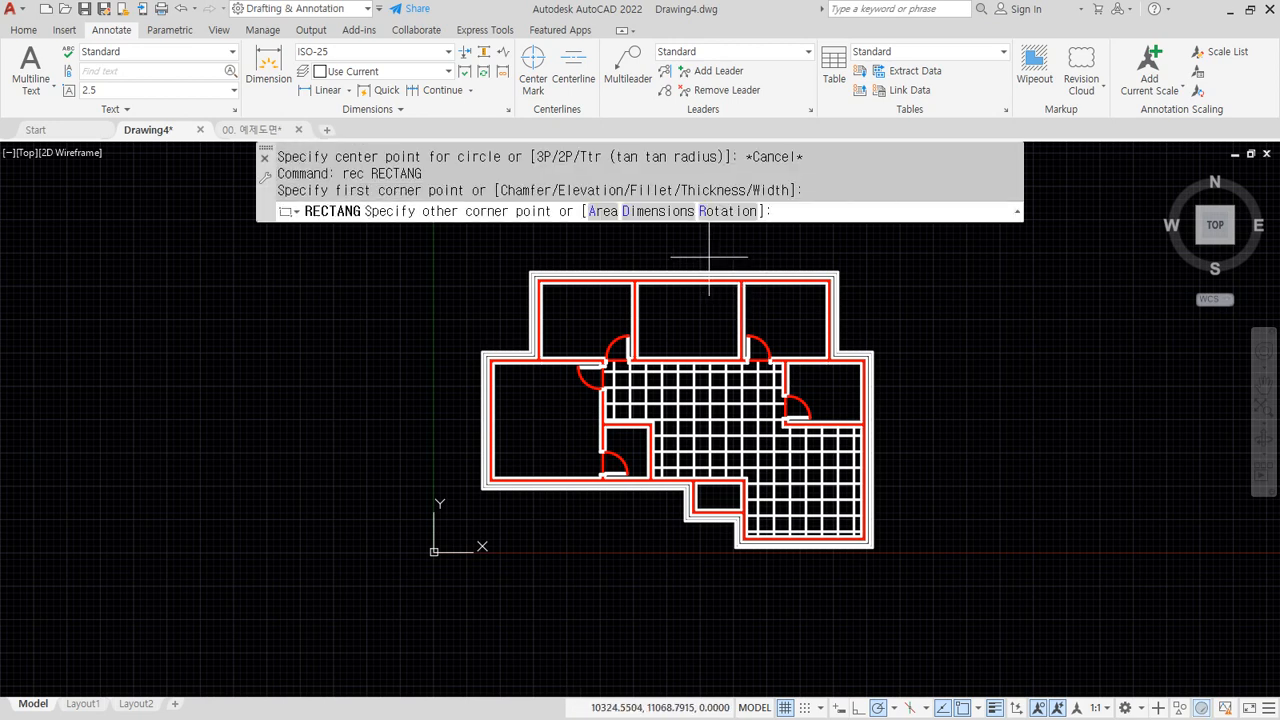
pyautogui.click(889, 459)
pyautogui.click(889, 459)
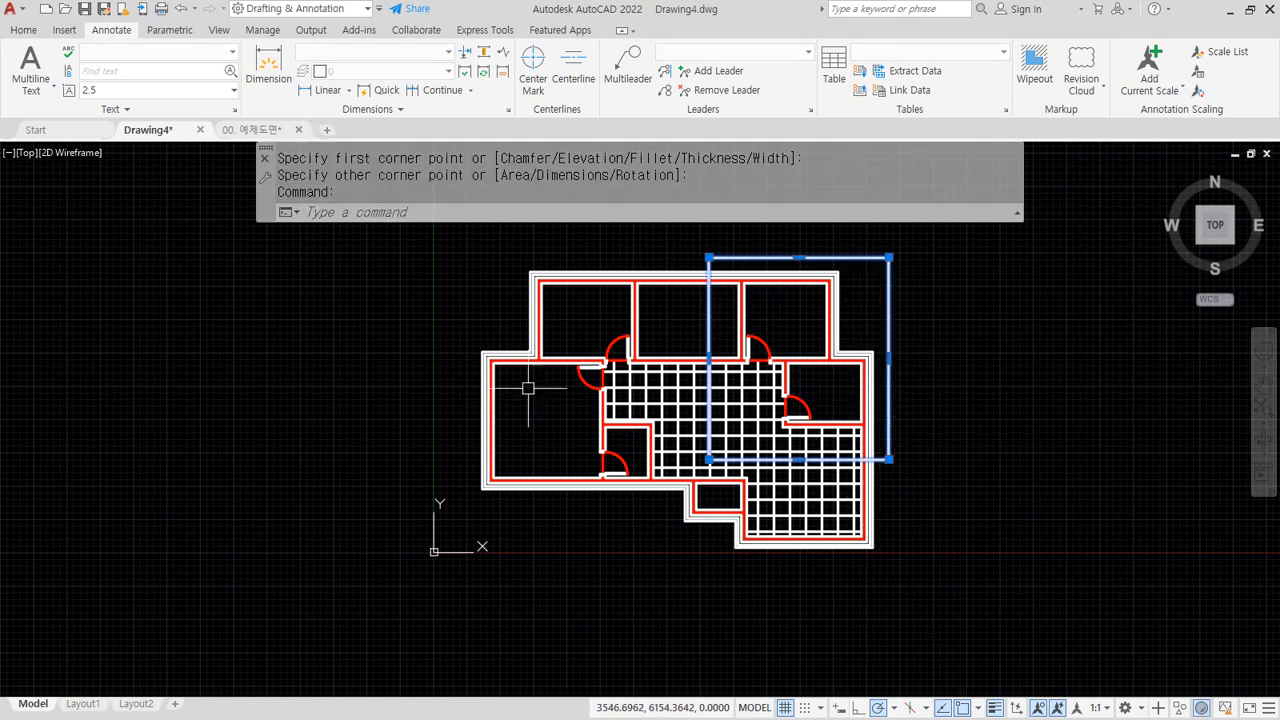
pyautogui.press('Escape')
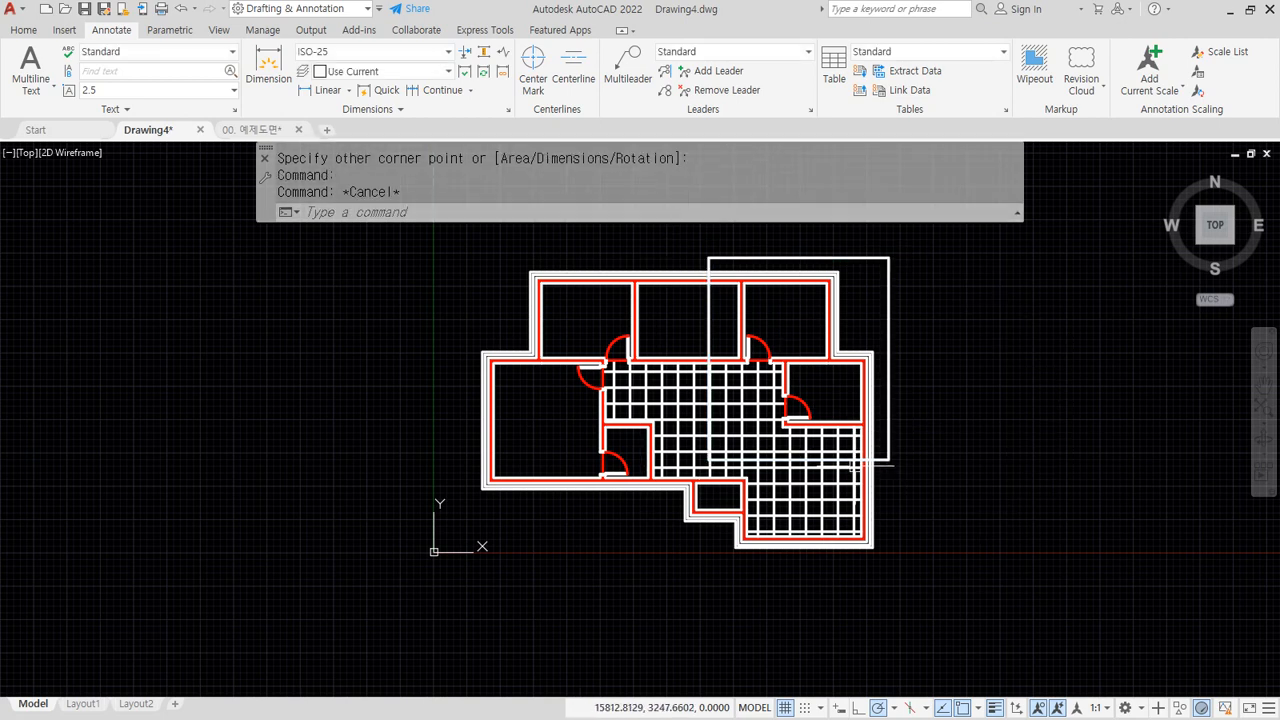
# Step: Try clipping the floor plan block with XCLIP using the drawn rectangle as the selected polyline boundary, and undo the clip
pyautogui.write('xc')
pyautogui.press('Return')
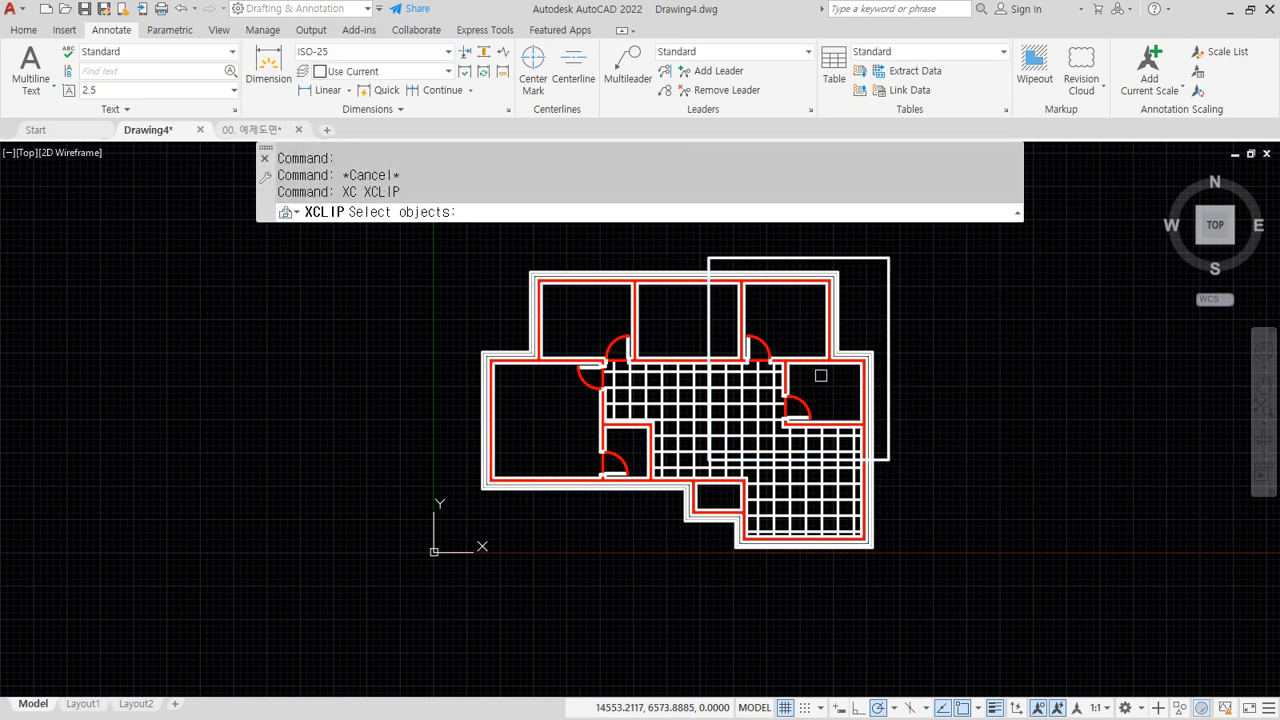
pyautogui.click(809, 359)
pyautogui.press('Return')
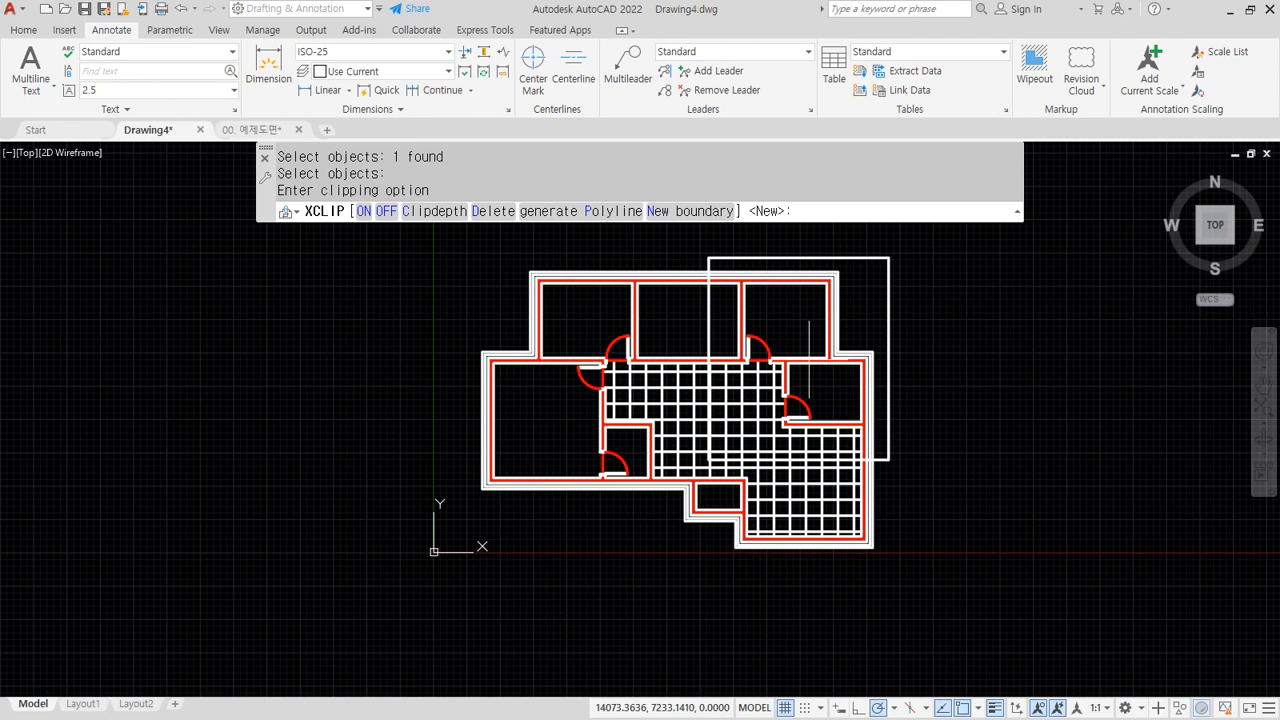
pyautogui.click(692, 212)
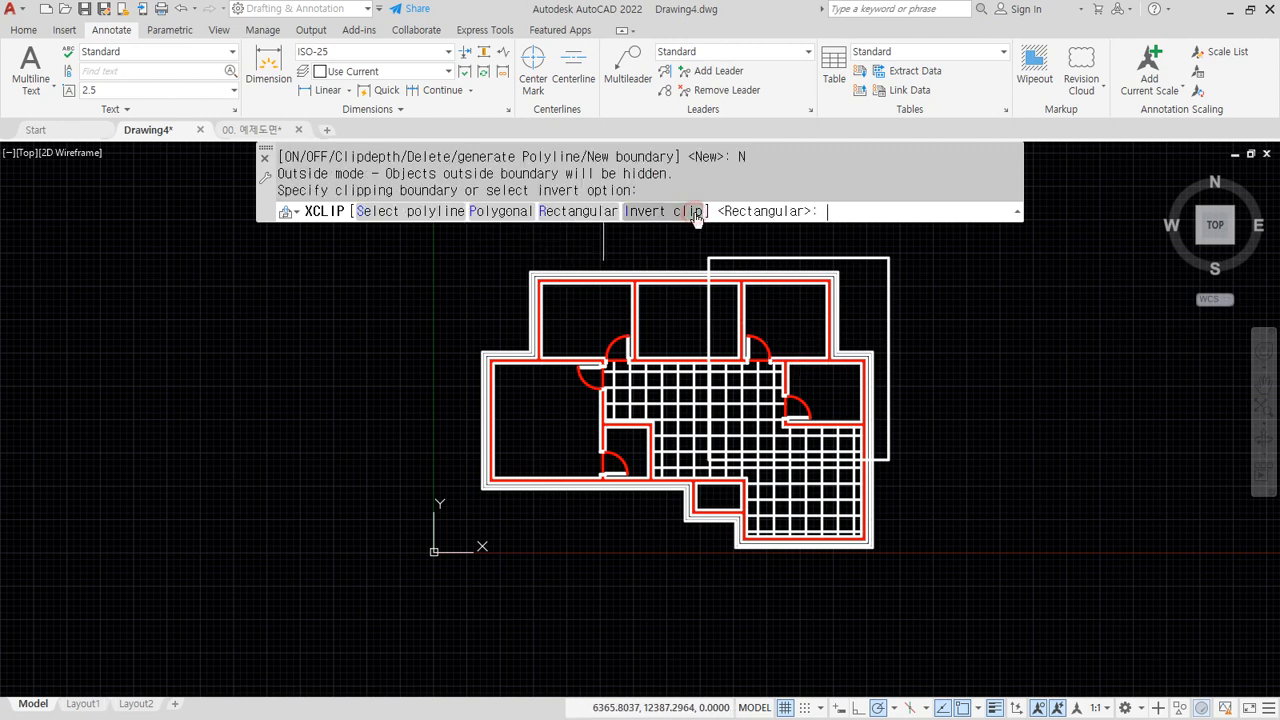
pyautogui.click(417, 213)
pyautogui.click(800, 257)
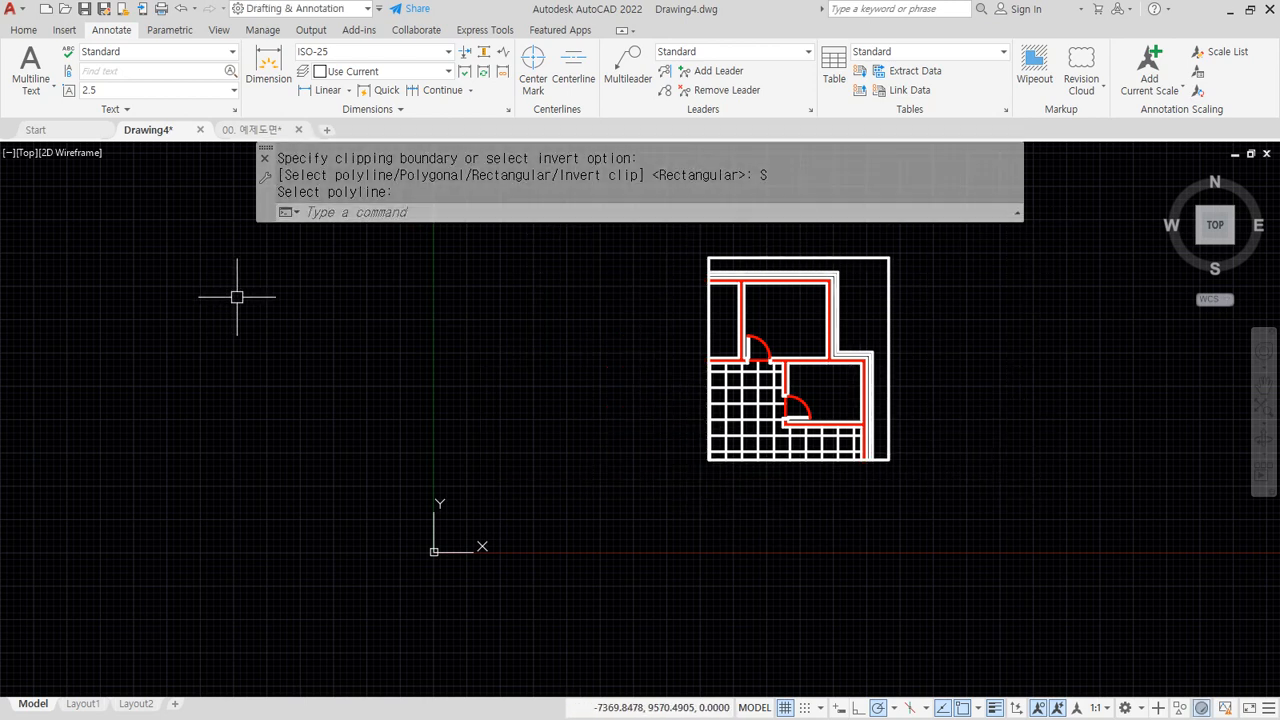
pyautogui.hotkey('ctrl', 'z')
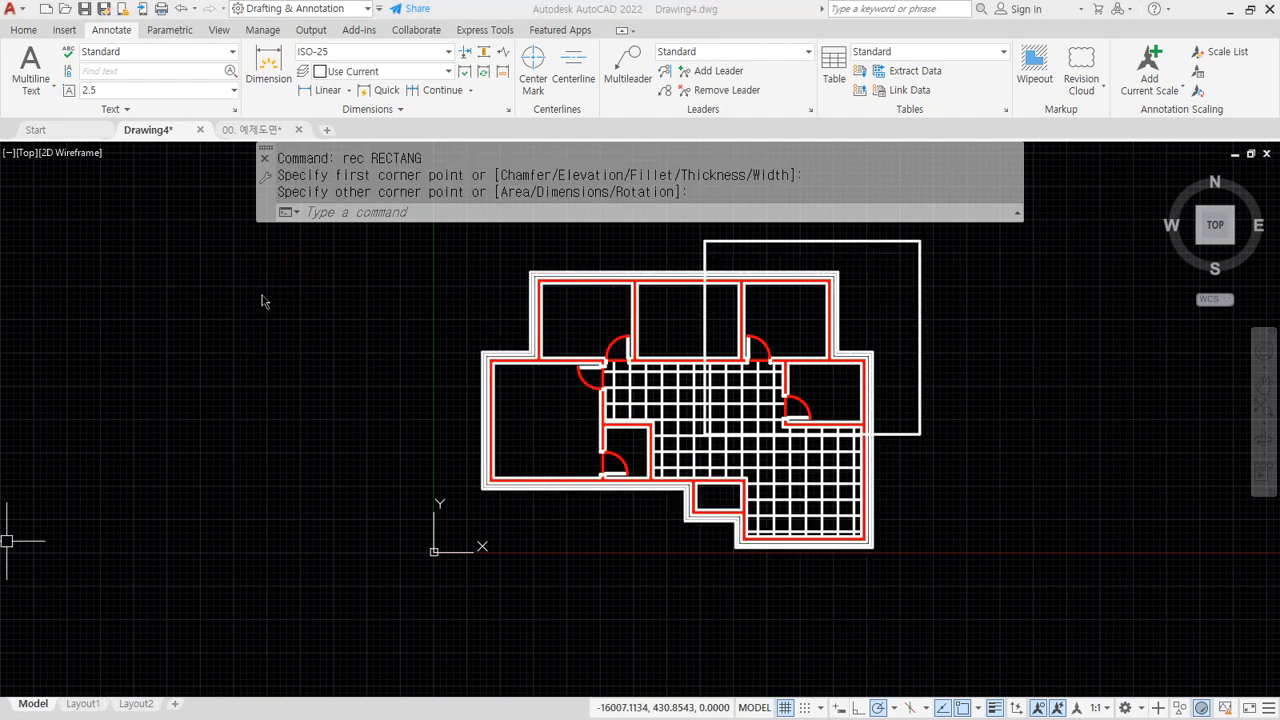
pyautogui.write('re')
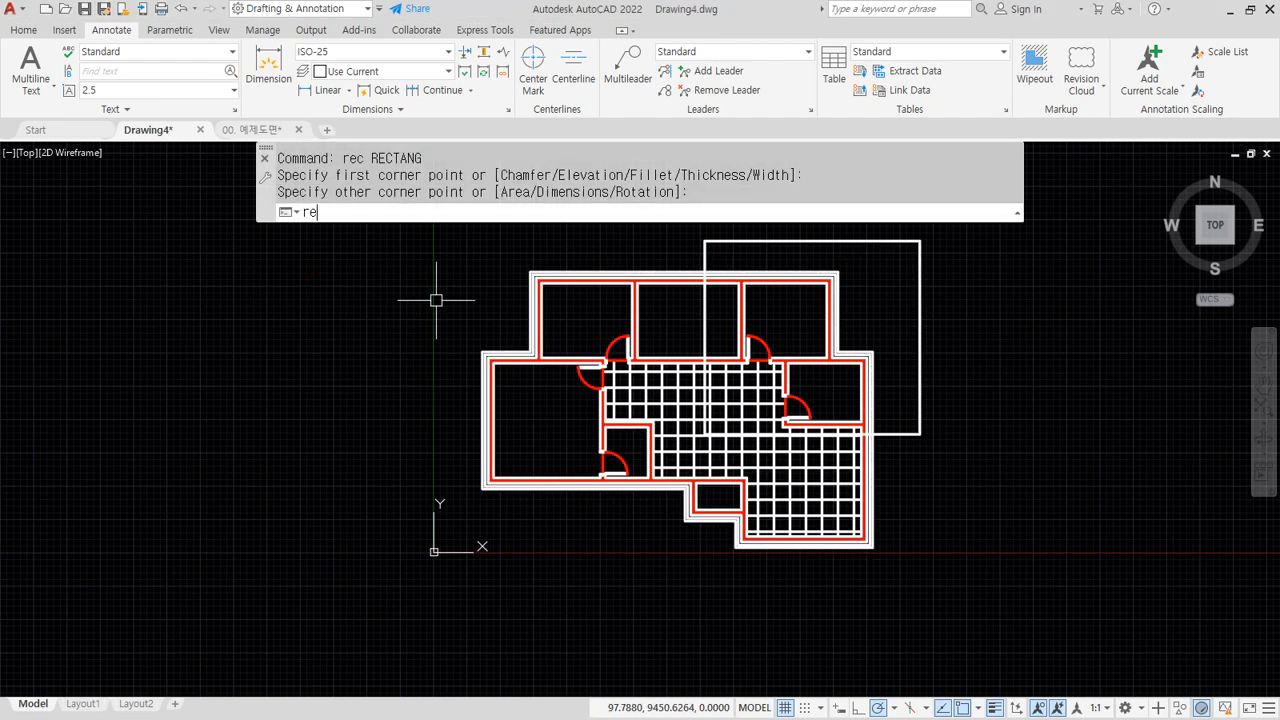
pyautogui.write('revc')
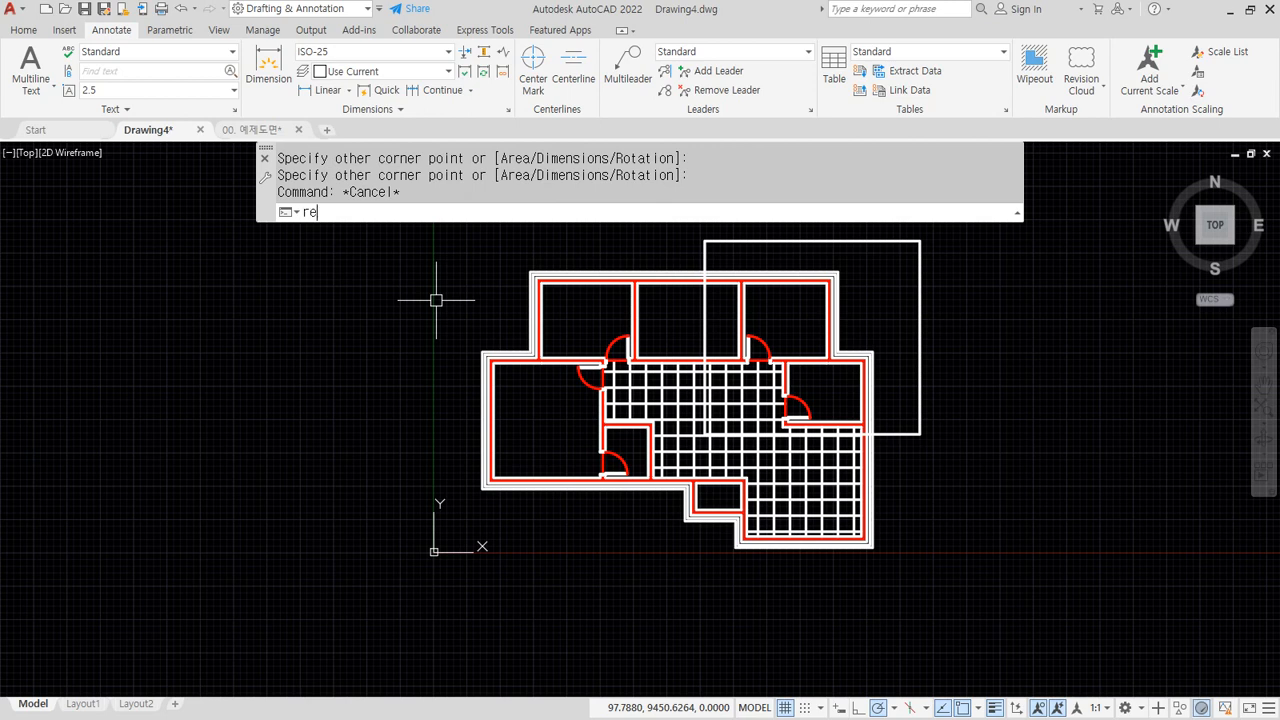
pyautogui.press('Return')
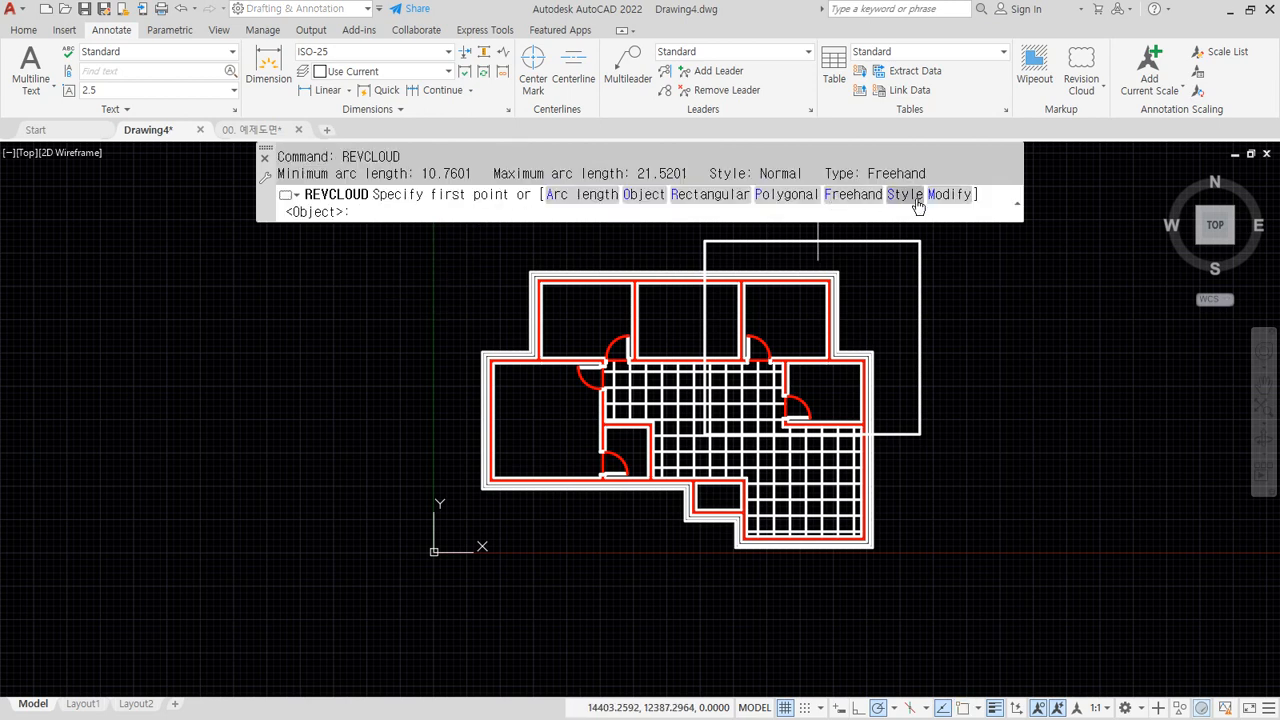
pyautogui.press('Escape')
pyautogui.press('Escape')
pyautogui.press('Escape')
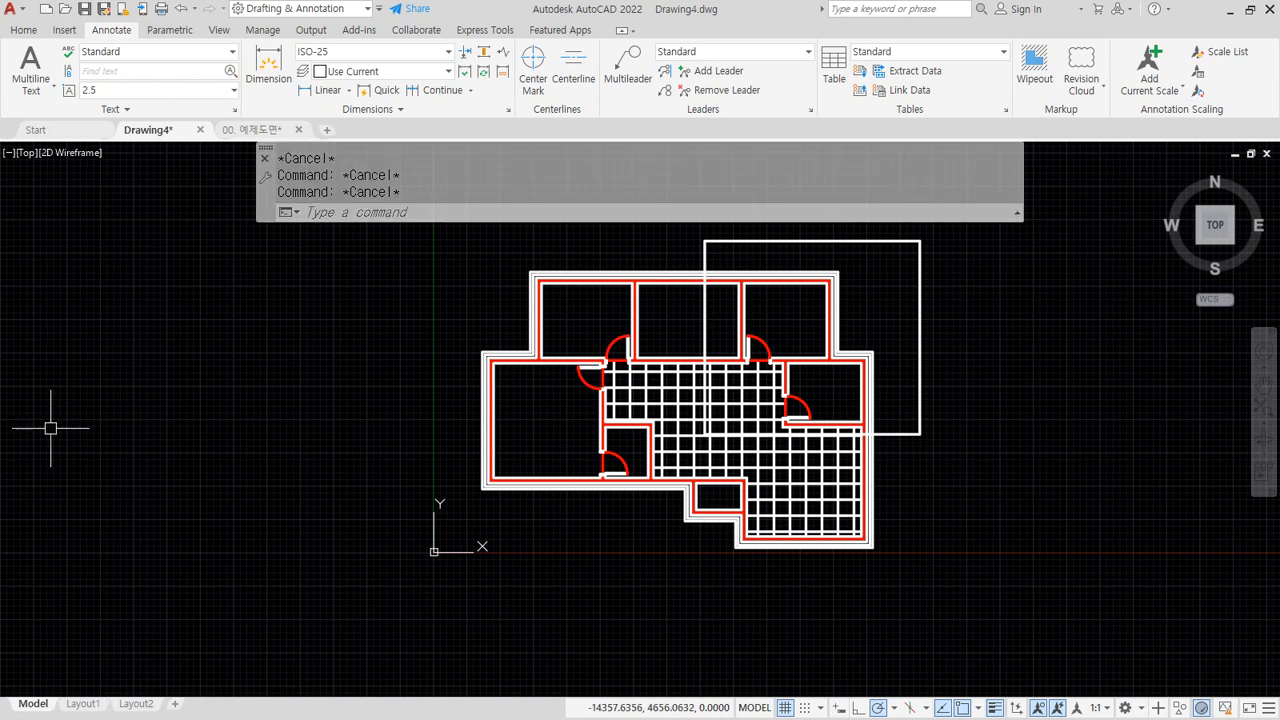
# Step: Hide the part of the floor plan block inside the drawn rectangle using XCLIP with an inverted clip and the Select polyline boundary
pyautogui.write('xc')
pyautogui.press('Return')
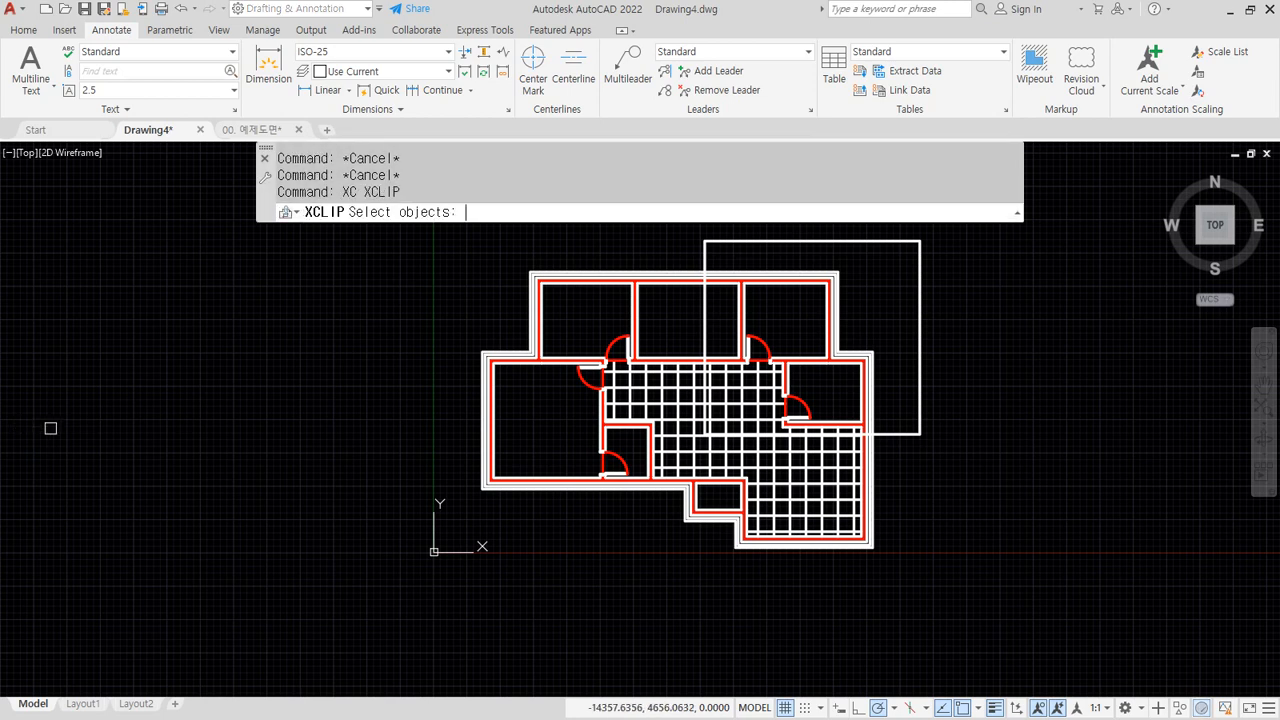
pyautogui.click(688, 286)
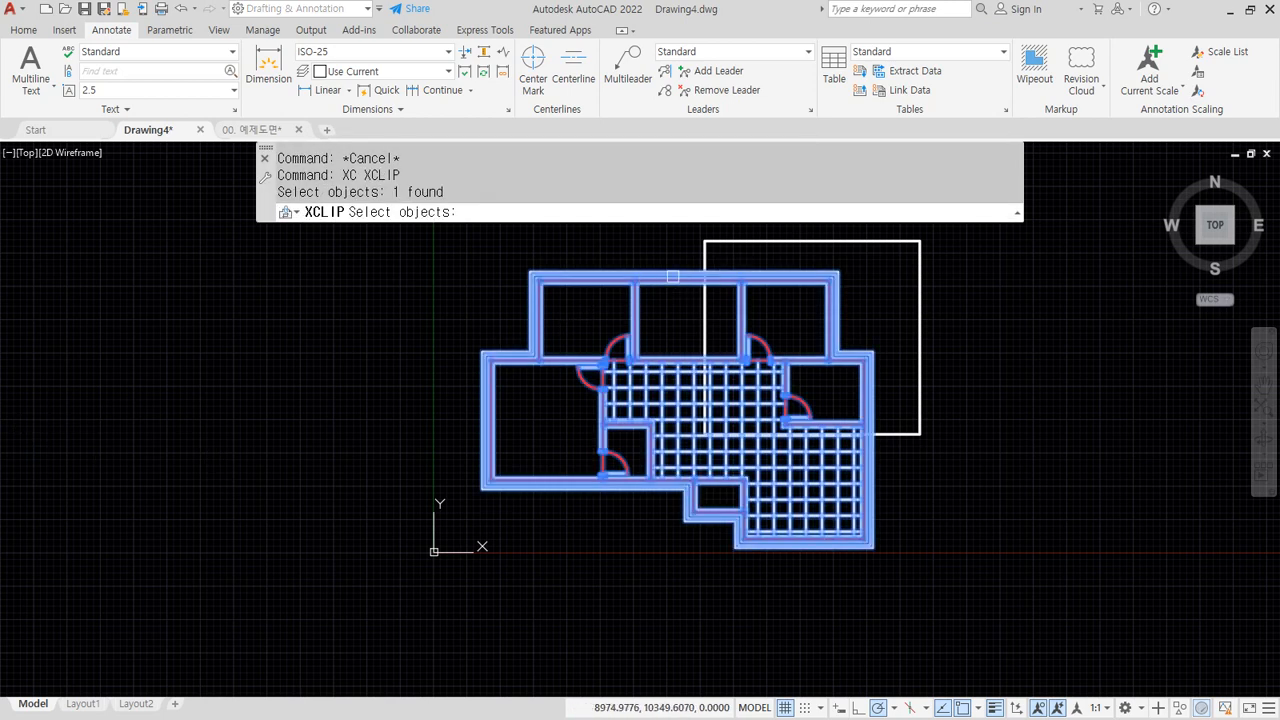
pyautogui.press('Return')
pyautogui.click(702, 210)
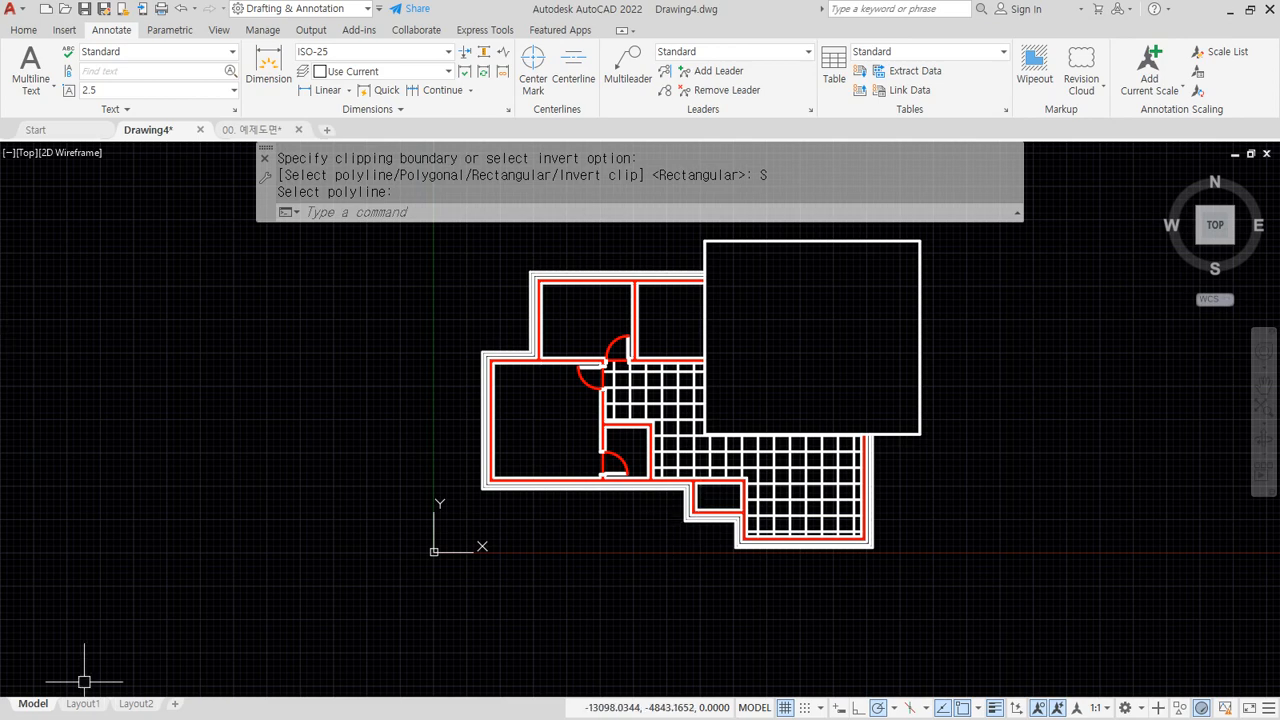
# Step: Switch to the Notepad class notes, read the command list around OVerkill, PUrge and bpoly, and return to AutoCAD
pyautogui.hotkey('alt', 'Tab')
pyautogui.scroll(-1, 636, 429)
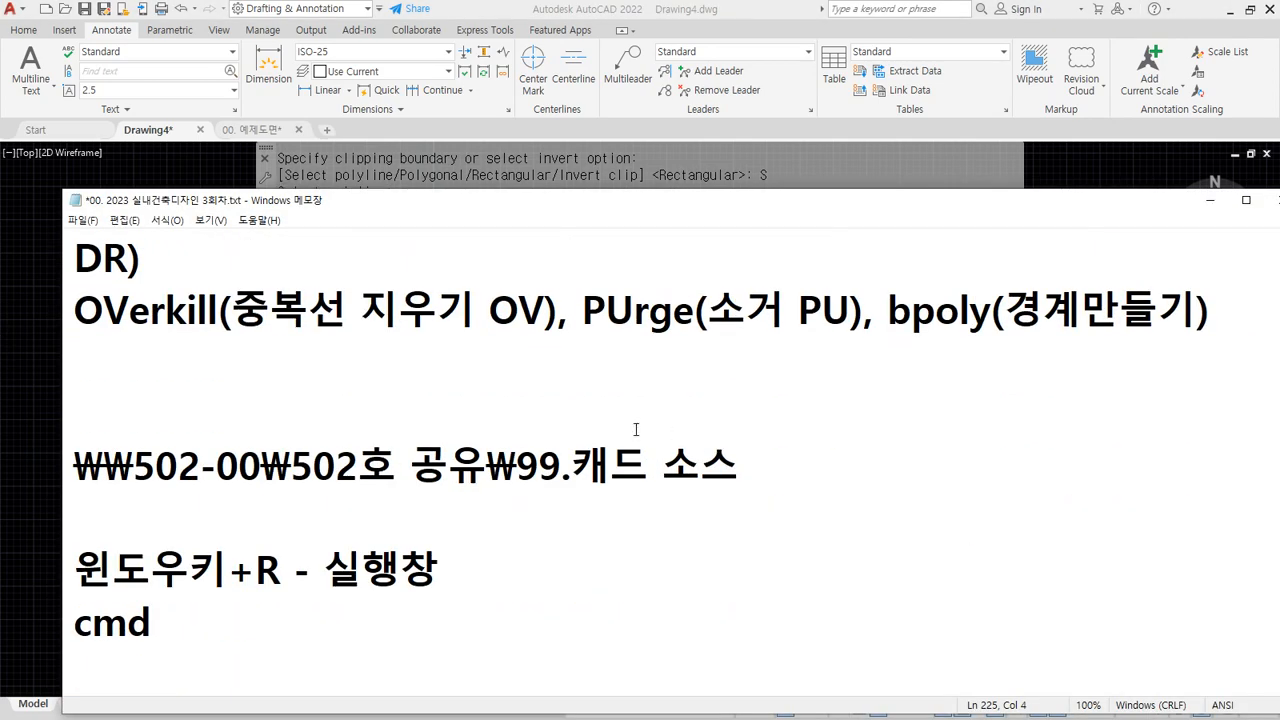
pyautogui.scroll(1, 640, 383)
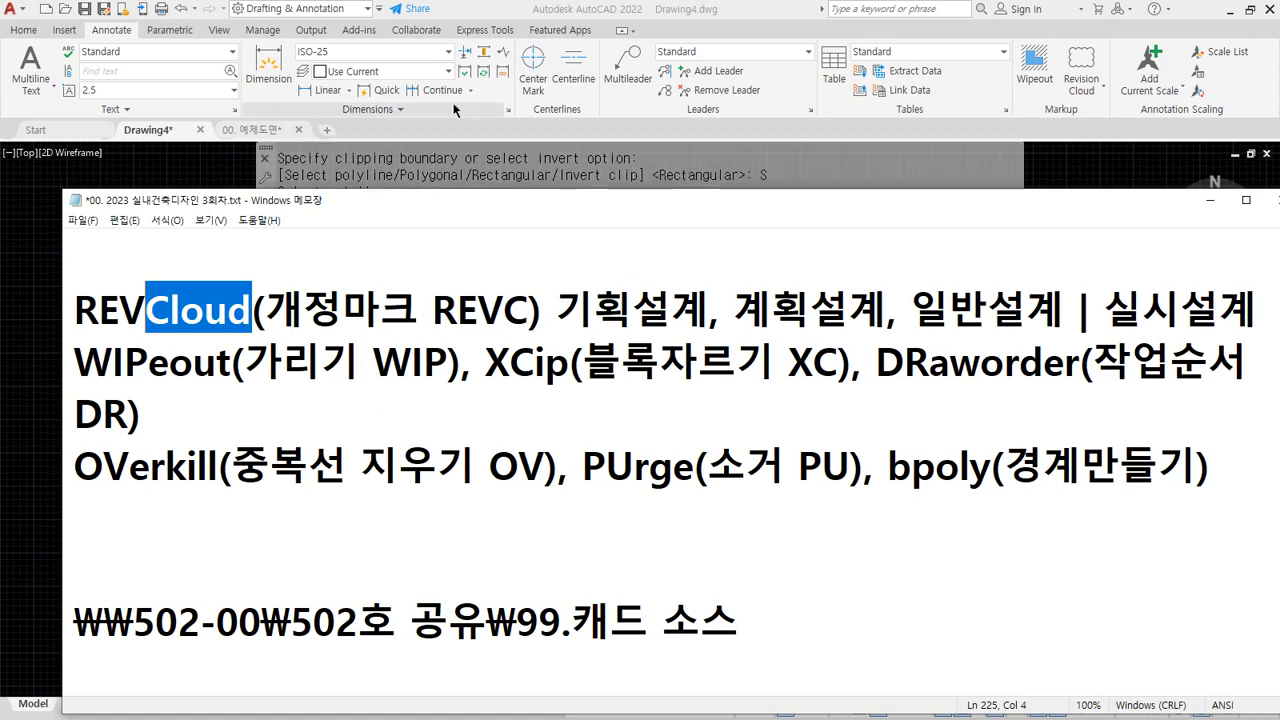
pyautogui.hotkey('alt', 'Tab')
# Step: Erase the clipped floor plan block together with the rectangle used as its clipping boundary
pyautogui.click(964, 538)
pyautogui.click(280, 277)
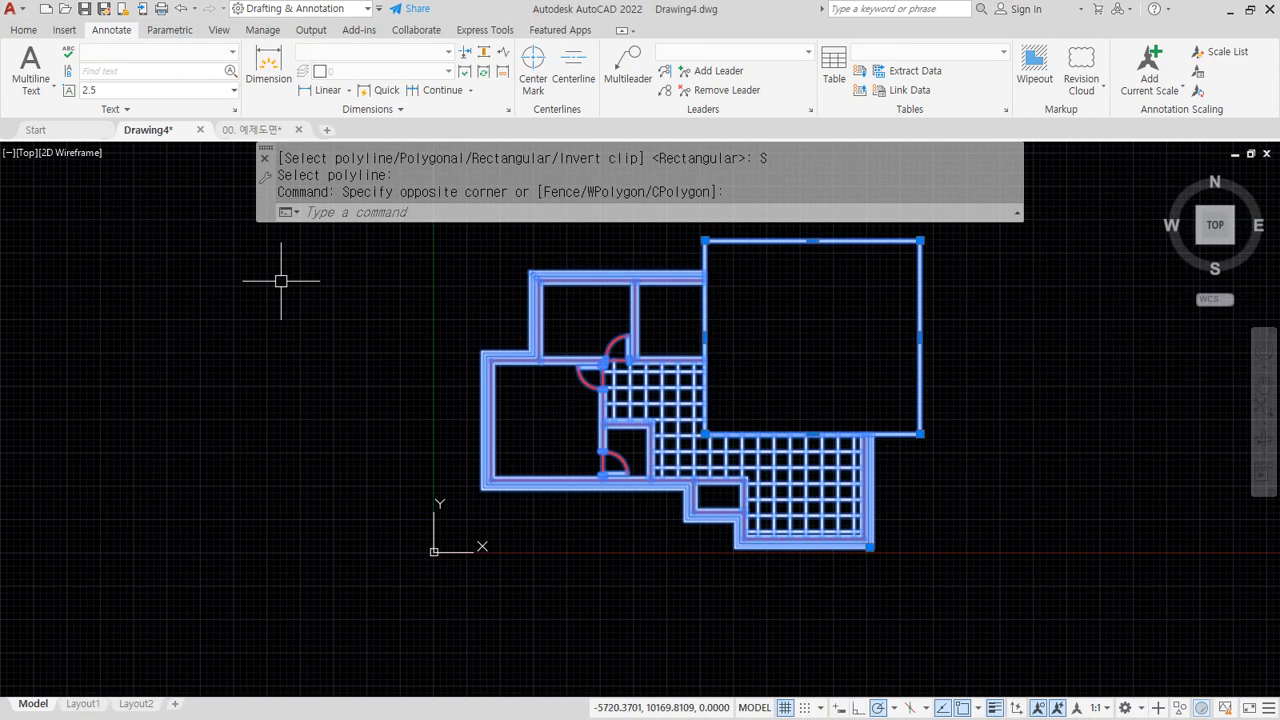
pyautogui.press('e')
pyautogui.press('Return')
# Step: Draw two partially overlapping collinear horizontal lines, the first about 245 units long and the second starting beyond its right end and running back over it
pyautogui.write('z')
pyautogui.press('Return')
pyautogui.write('a')
pyautogui.press('Return')
pyautogui.write('l')
pyautogui.press('Return')
pyautogui.click(264, 373)
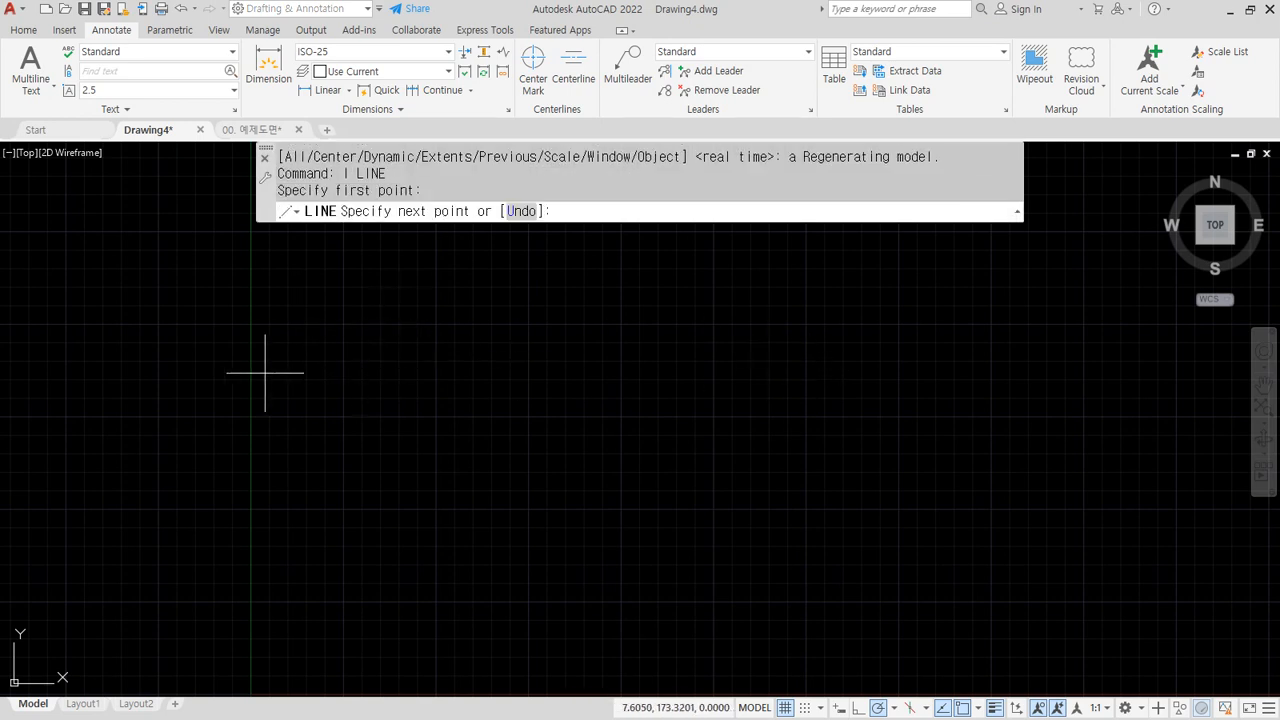
pyautogui.click(718, 373)
pyautogui.press('Return')
pyautogui.press('Return')
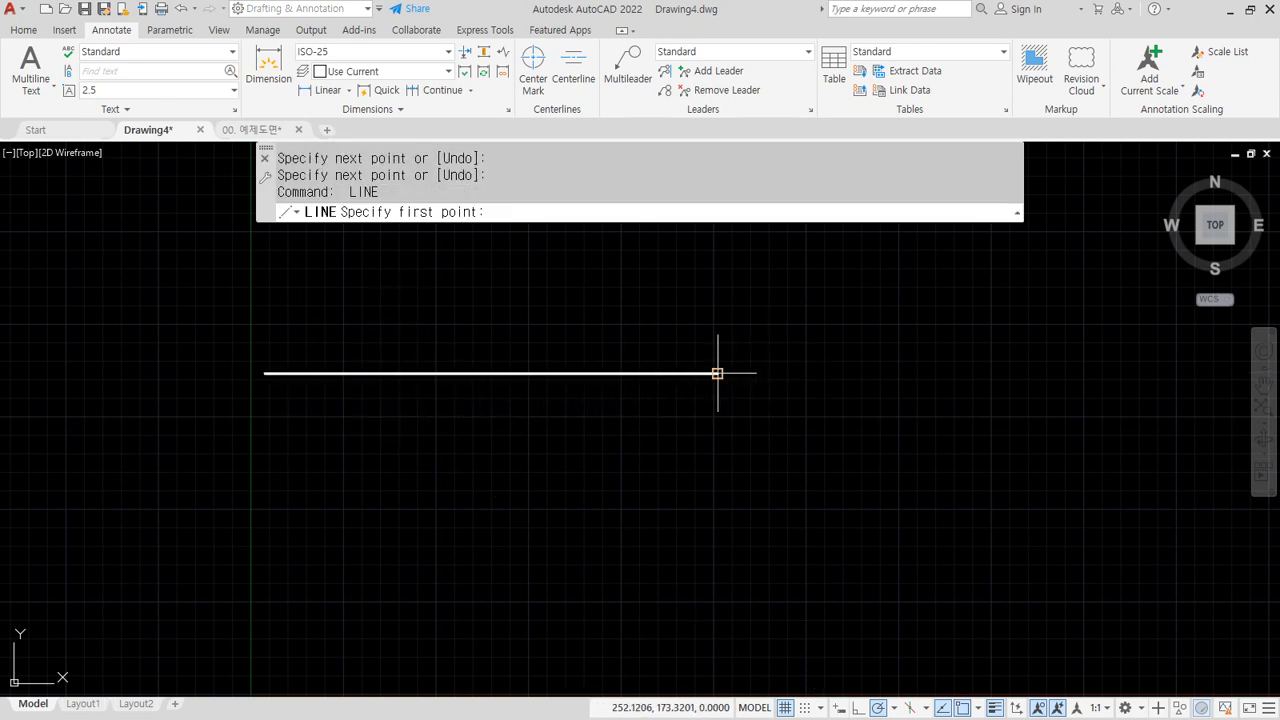
pyautogui.click(969, 373)
pyautogui.click(388, 373)
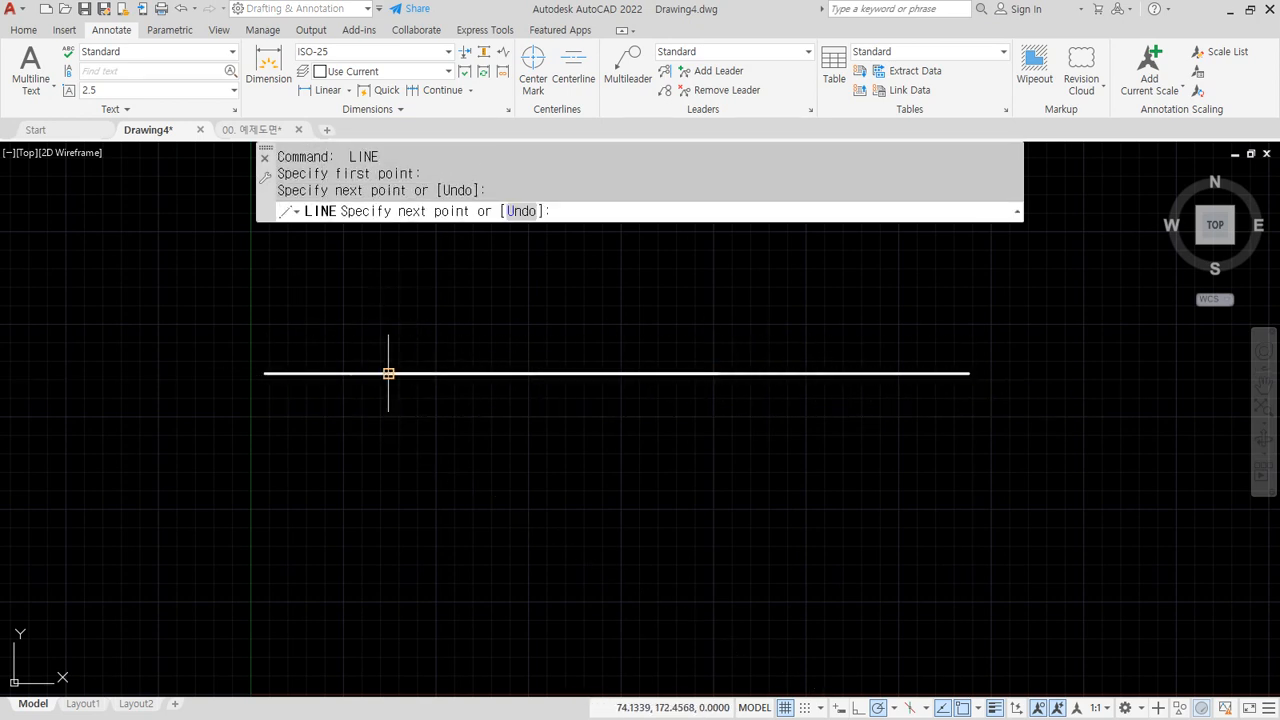
pyautogui.press('Return')
# Step: Try merging the two overlapping lines with OVERKILL using a tolerance of 0.000001 and the collinear combine options, and undo the merge
pyautogui.click(702, 412)
pyautogui.click(483, 290)
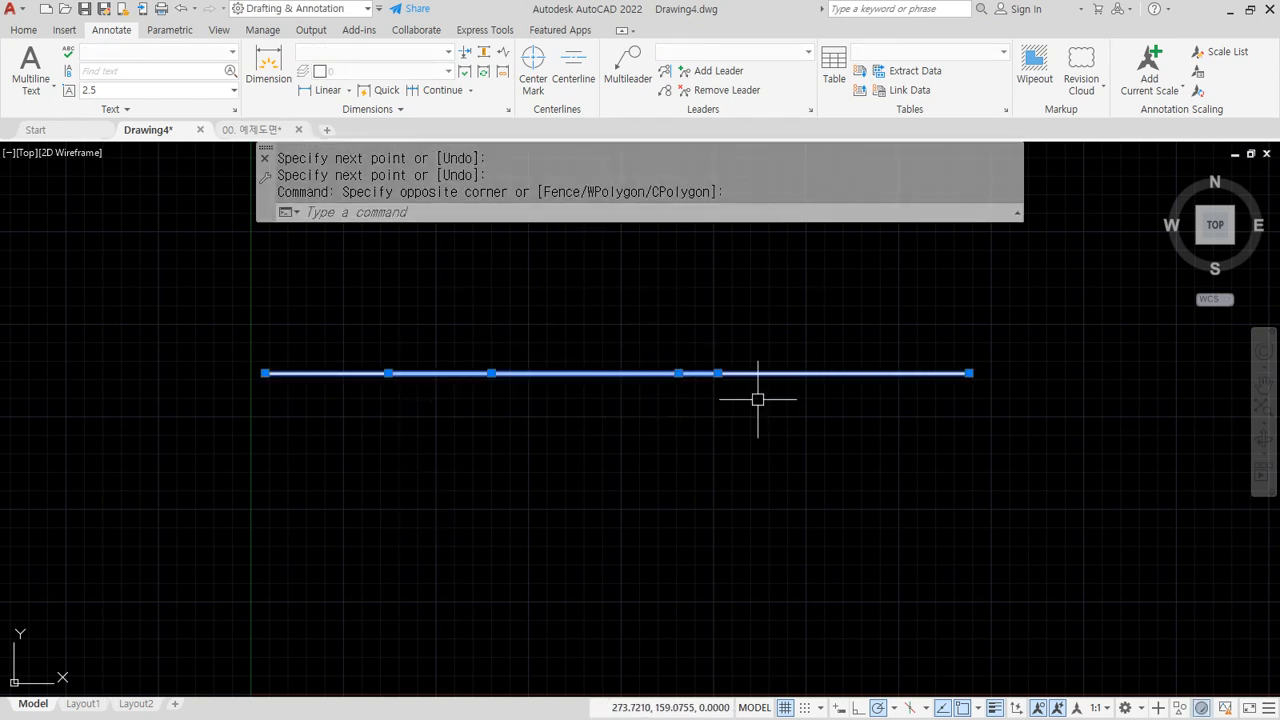
pyautogui.press('Escape')
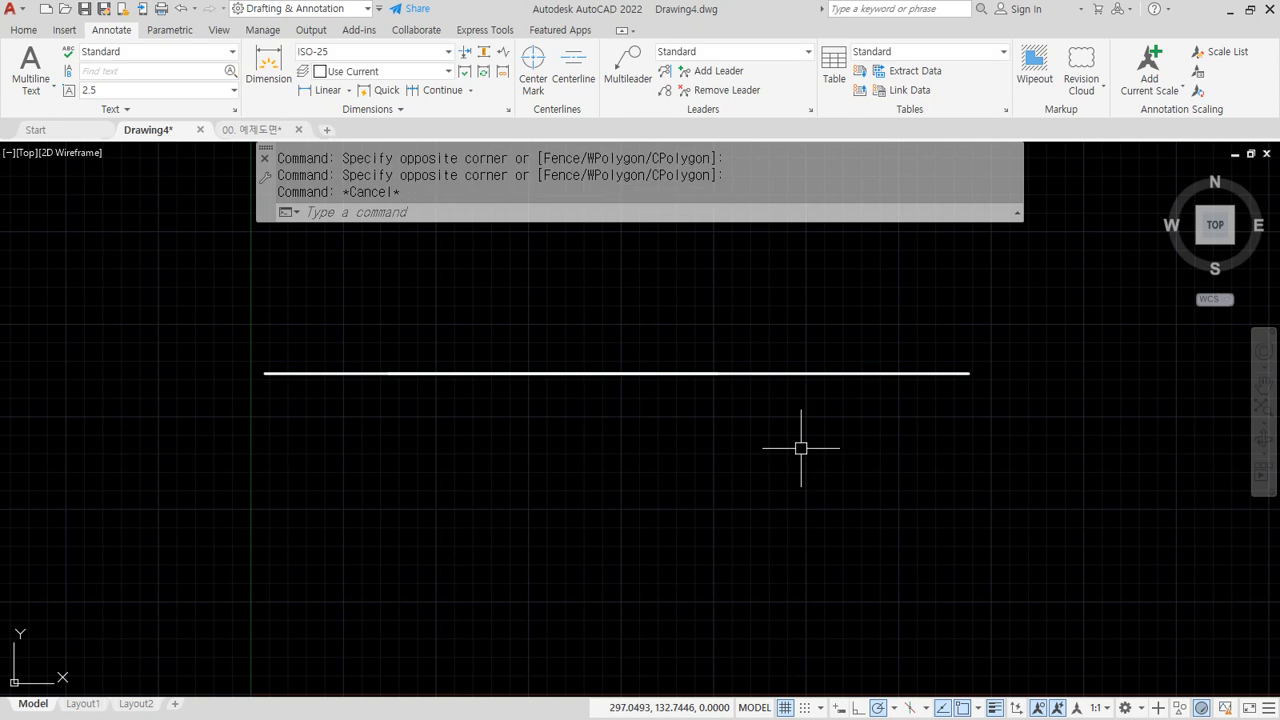
pyautogui.write('ove')
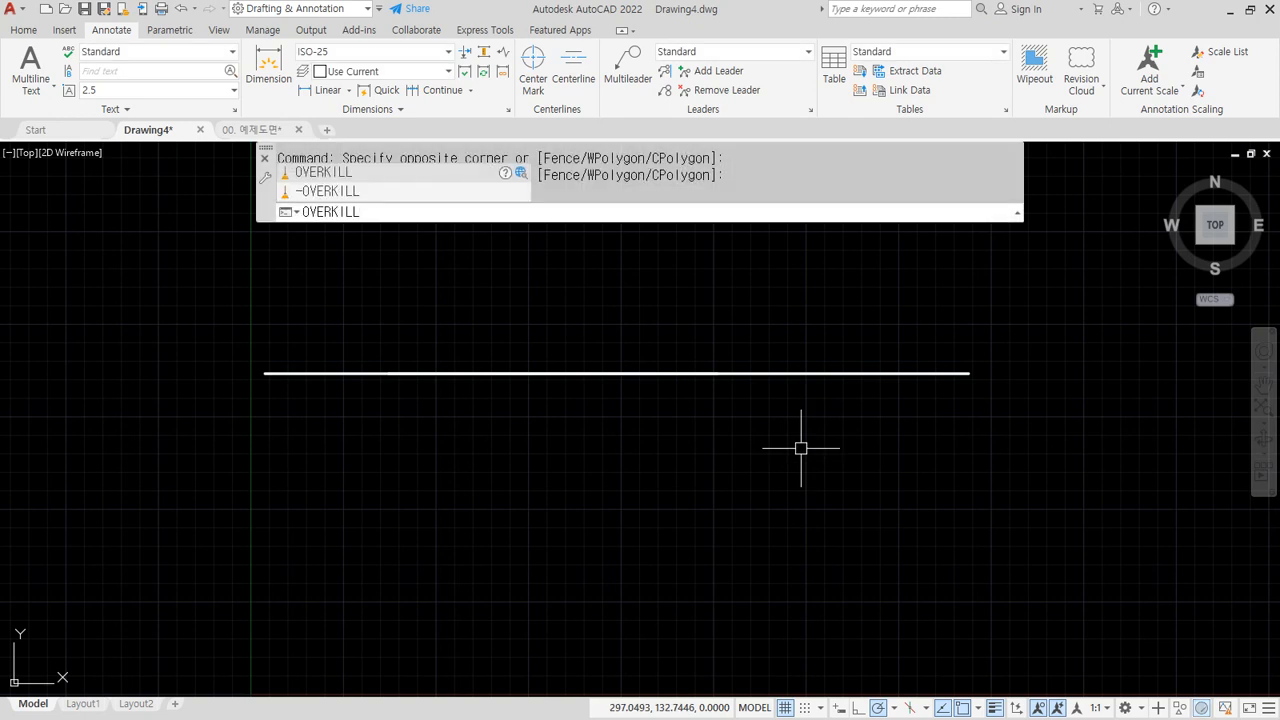
pyautogui.press('Return')
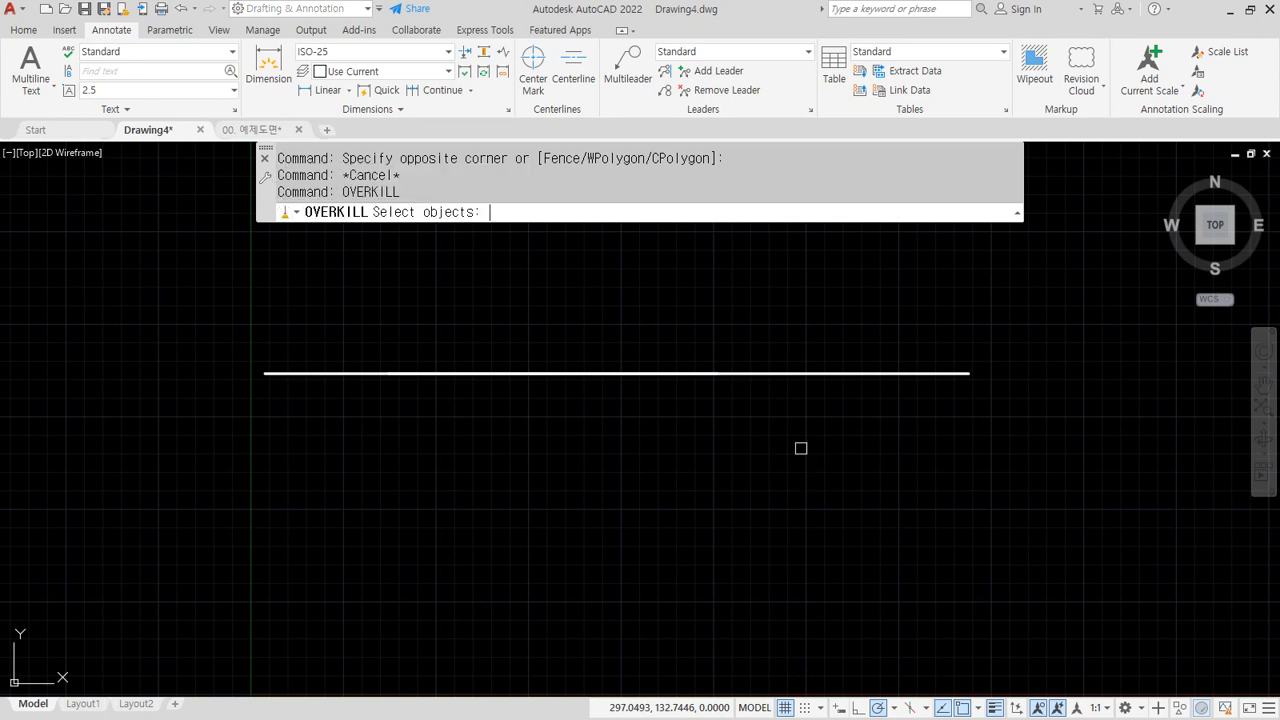
pyautogui.click(777, 446)
pyautogui.click(454, 322)
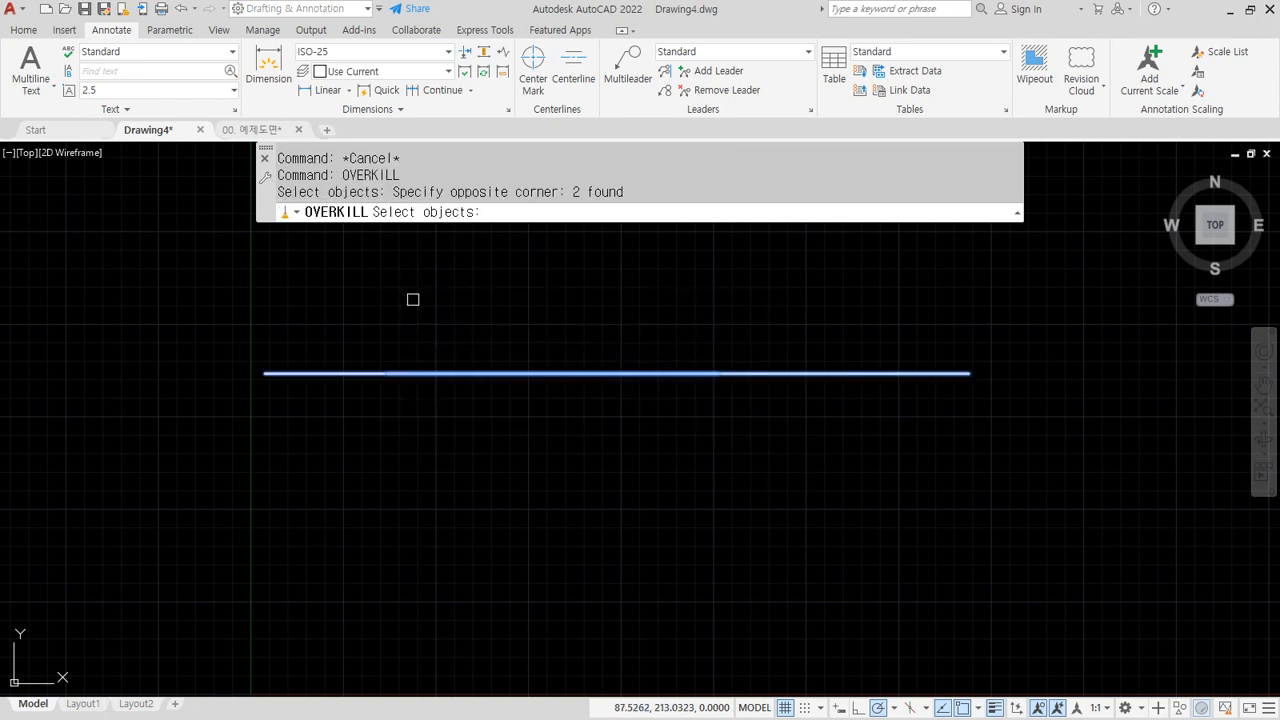
pyautogui.press('Return')
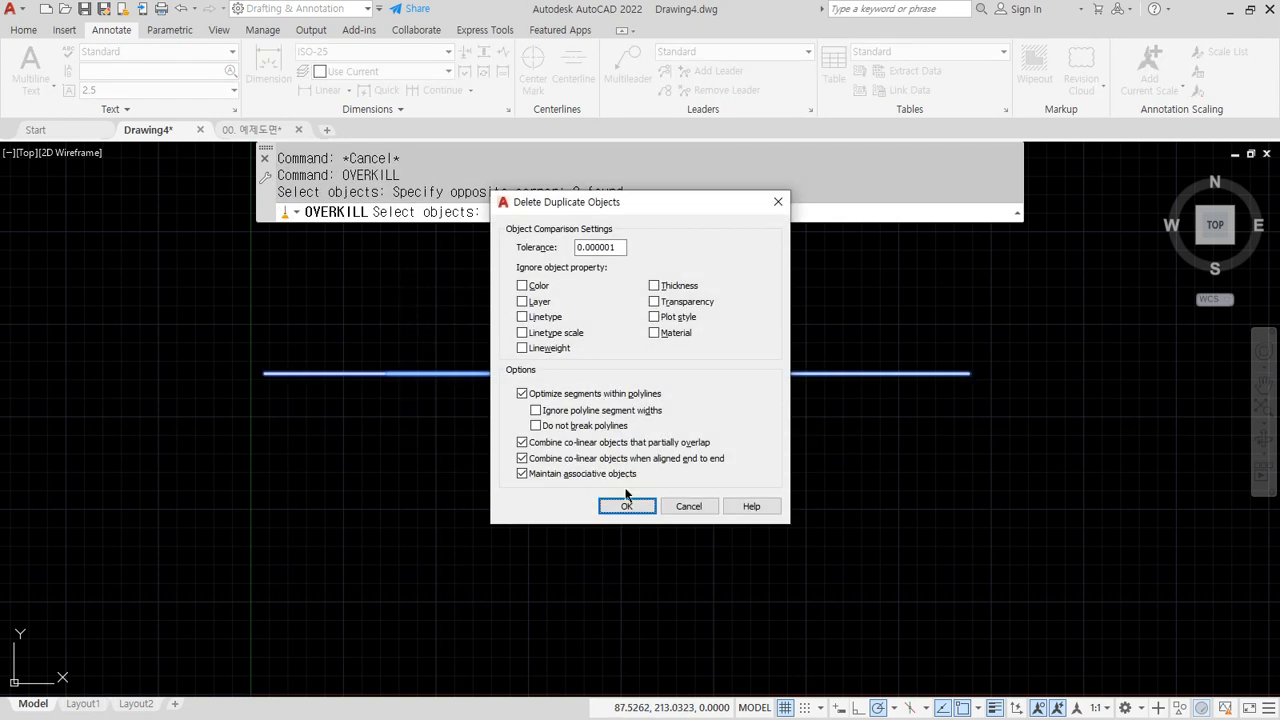
pyautogui.click(627, 507)
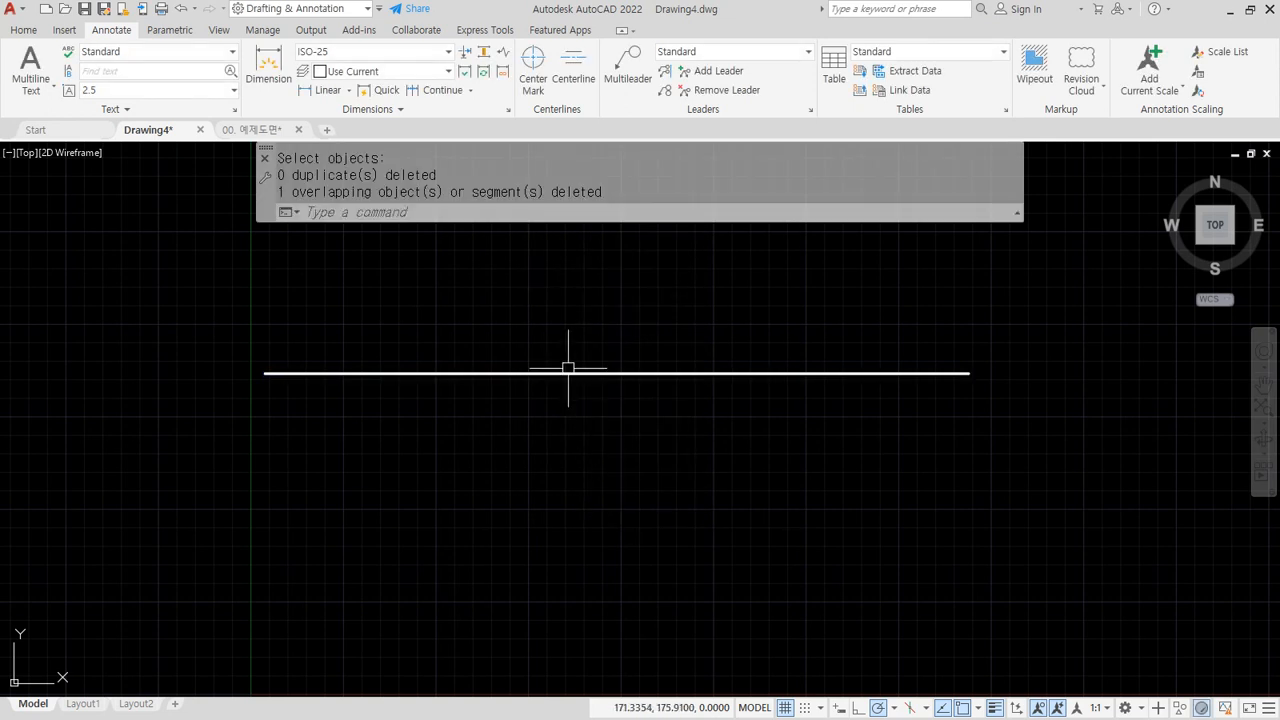
pyautogui.click(568, 372)
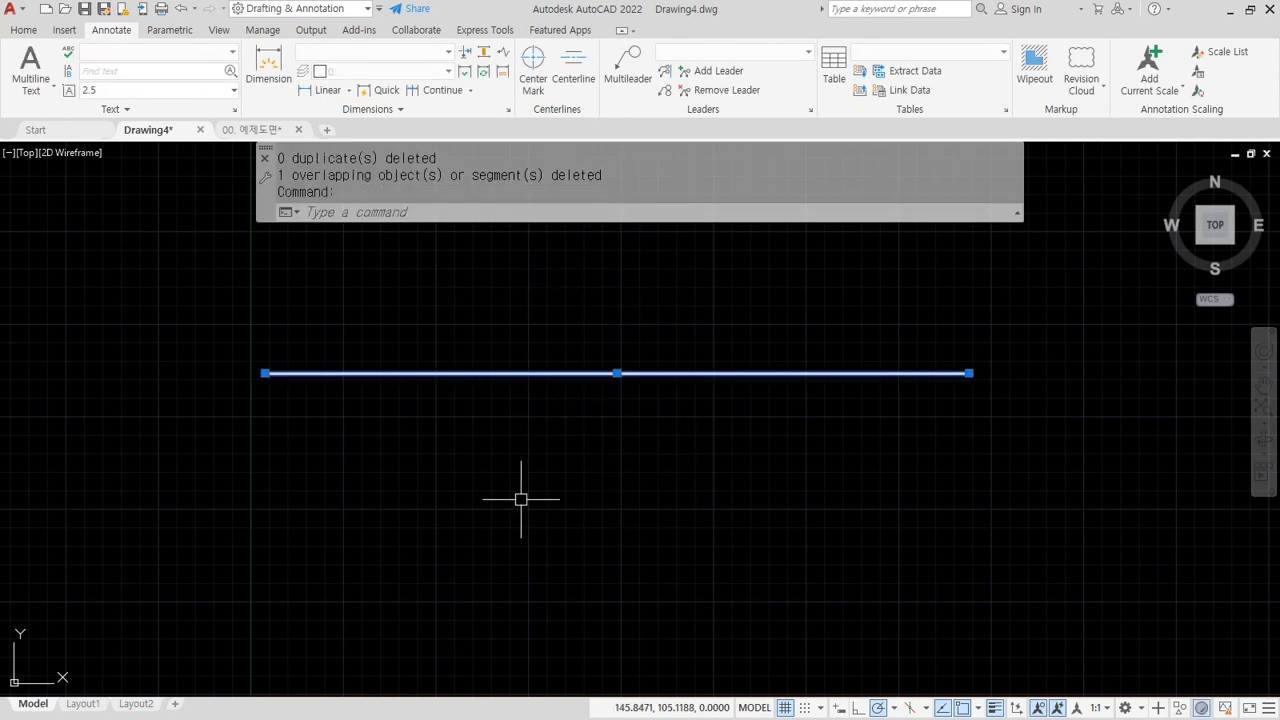
pyautogui.hotkey('ctrl', 'z')
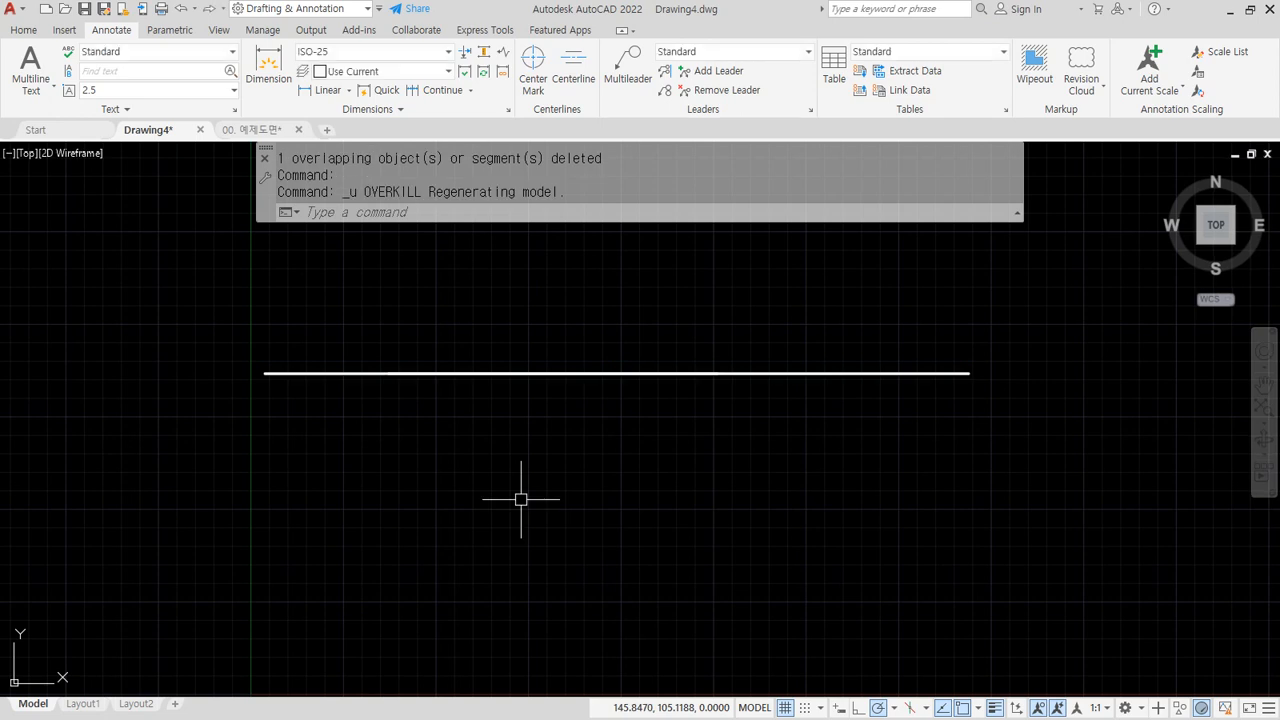
# Step: Assign the line that starts at the left end of the overlapping pair to Layer1
pyautogui.press('Escape')
pyautogui.click(391, 364)
pyautogui.click(376, 372)
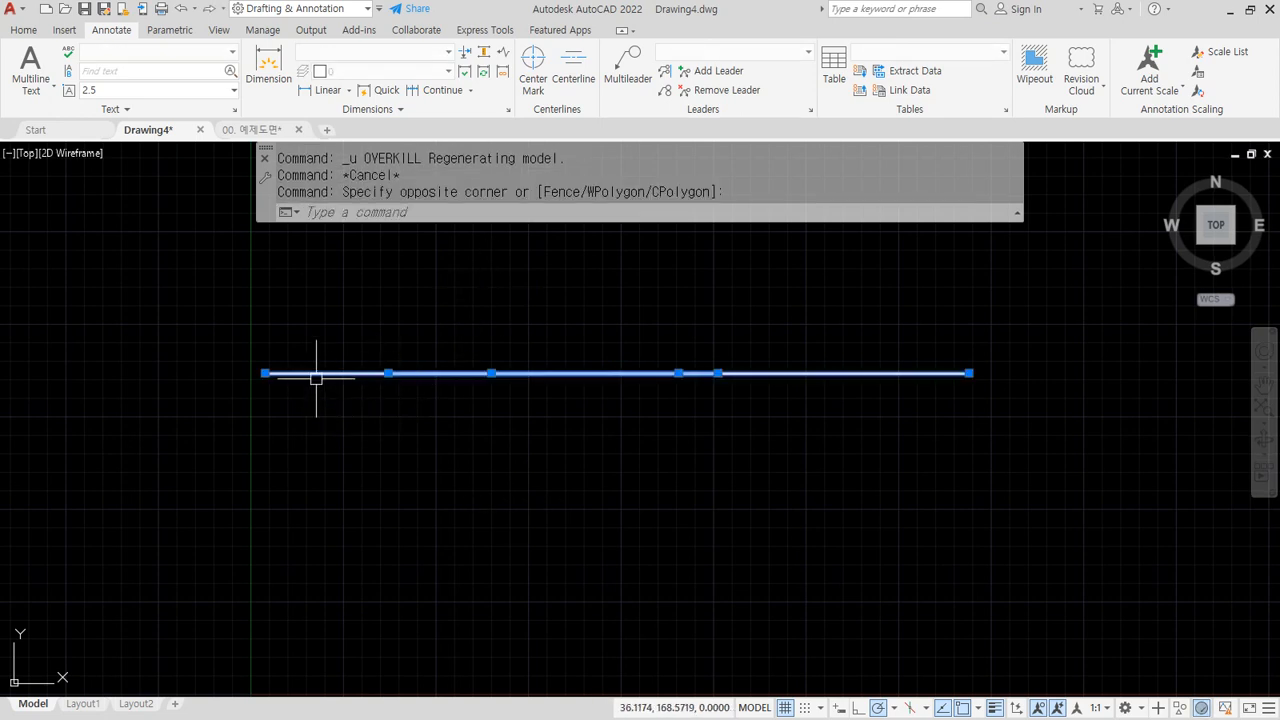
pyautogui.press('Escape')
pyautogui.click(271, 372)
pyautogui.click(23, 30)
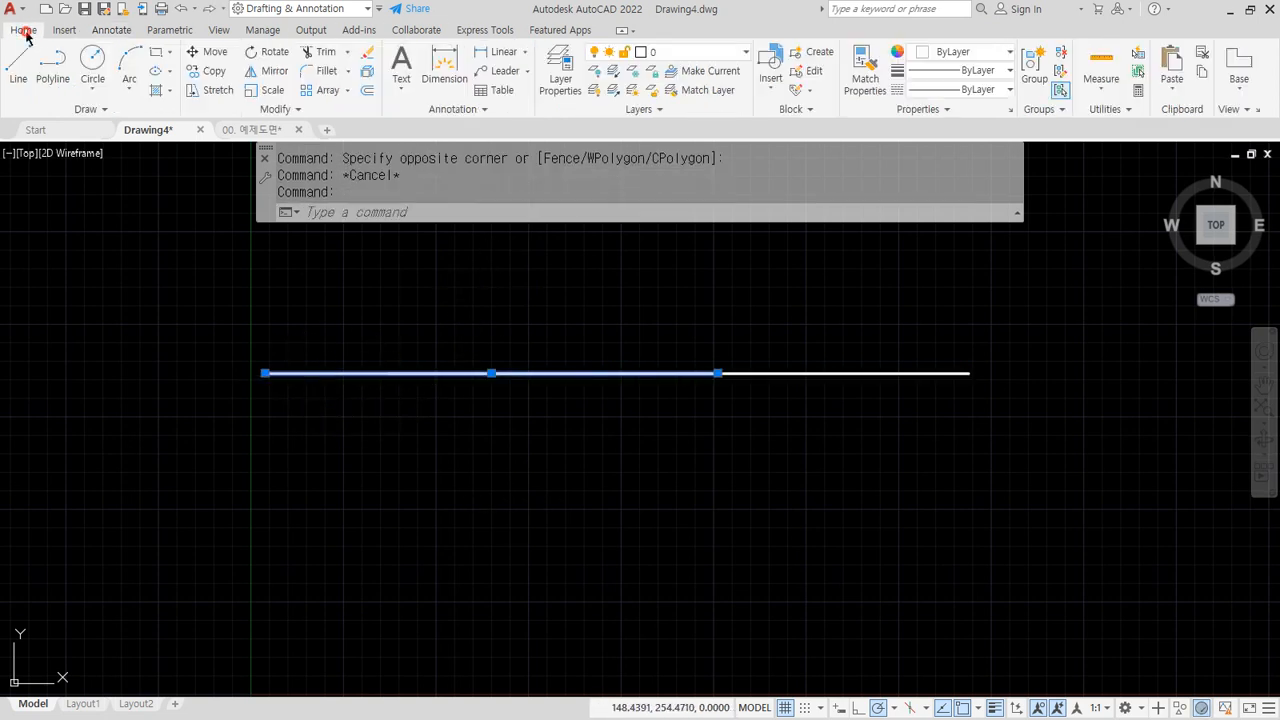
pyautogui.click(706, 52)
pyautogui.click(672, 109)
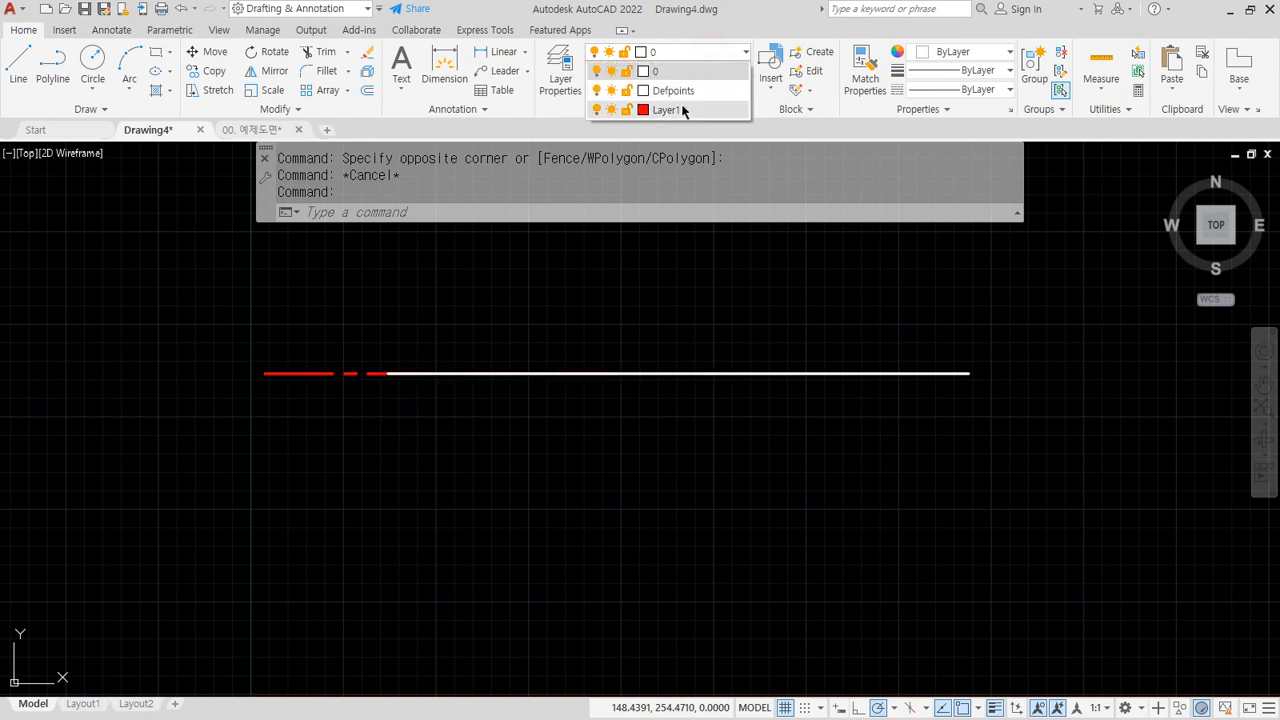
pyautogui.press('Escape')
# Step: Run OVERKILL on the Layer1 line and the layer 0 line with no object properties ignored and a tolerance of 0.000001
pyautogui.click(809, 373)
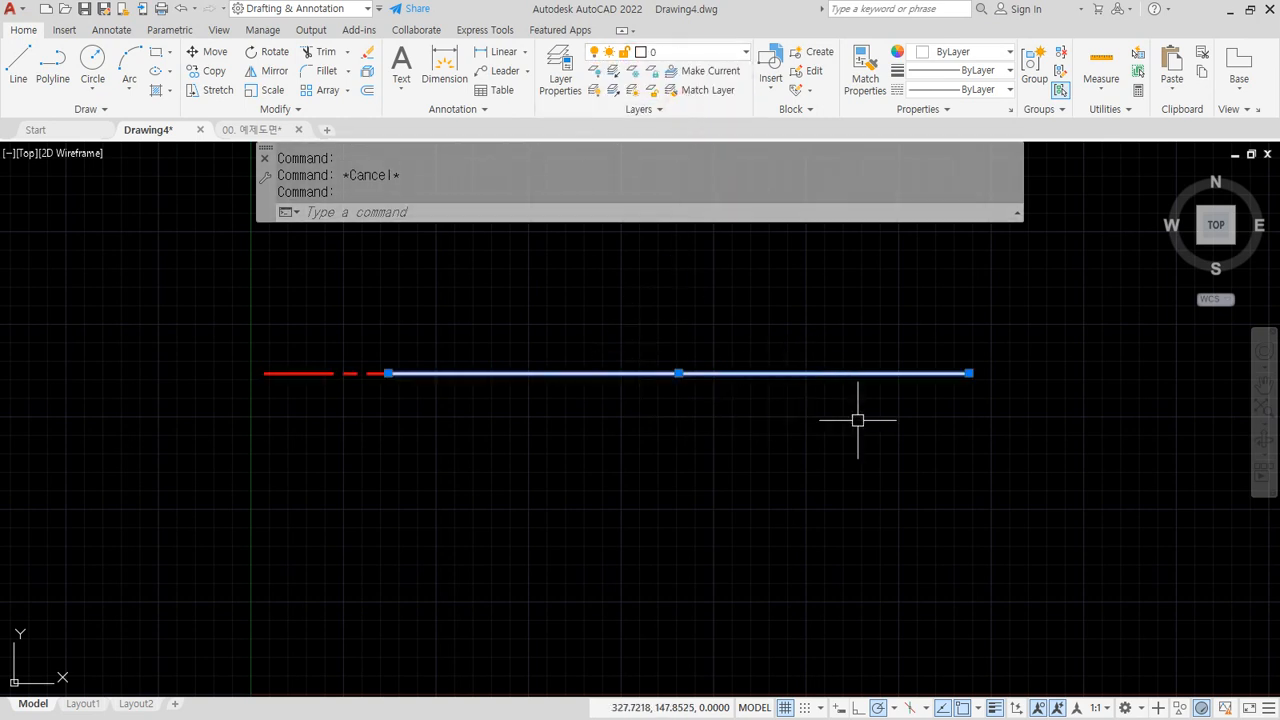
pyautogui.moveTo(275, 349)
pyautogui.mouseDown()
pyautogui.moveTo(309, 371)
pyautogui.moveTo(332, 341)
pyautogui.mouseUp()
pyautogui.moveTo(878, 352); pyautogui.dragTo(914, 345)
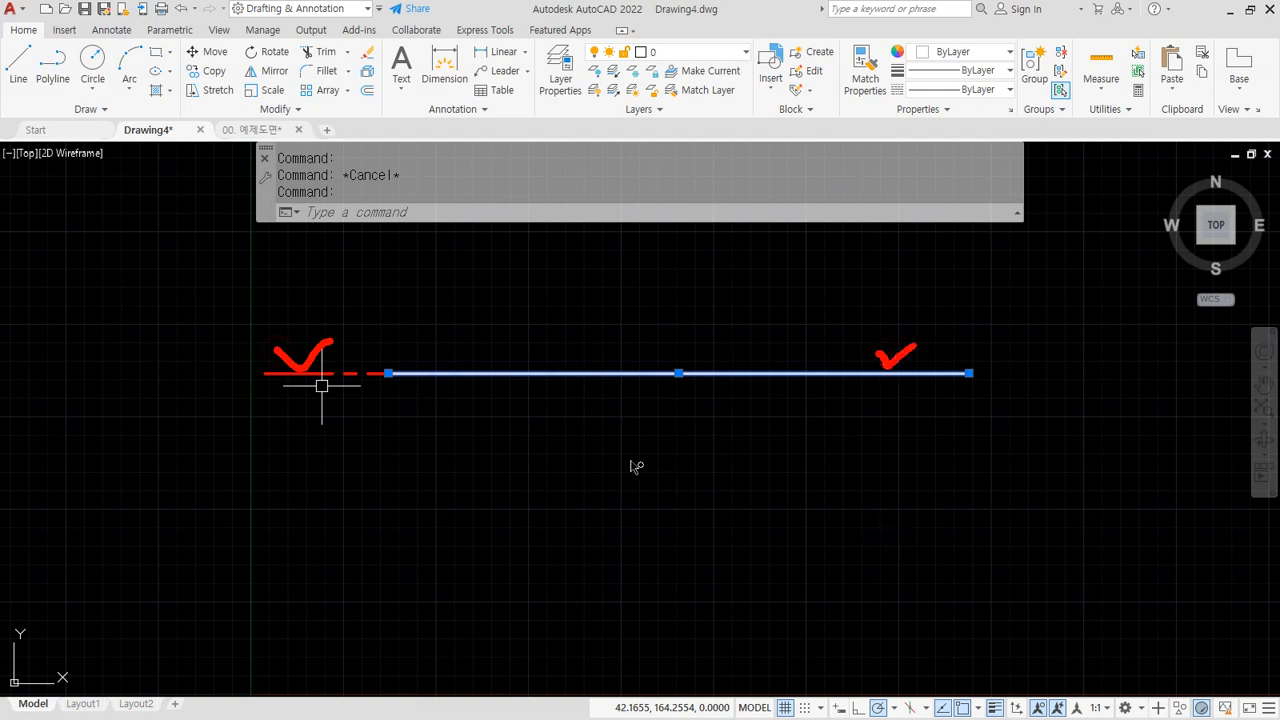
pyautogui.press('Escape')
pyautogui.click(760, 456)
pyautogui.click(330, 288)
pyautogui.rightClick(526, 374)
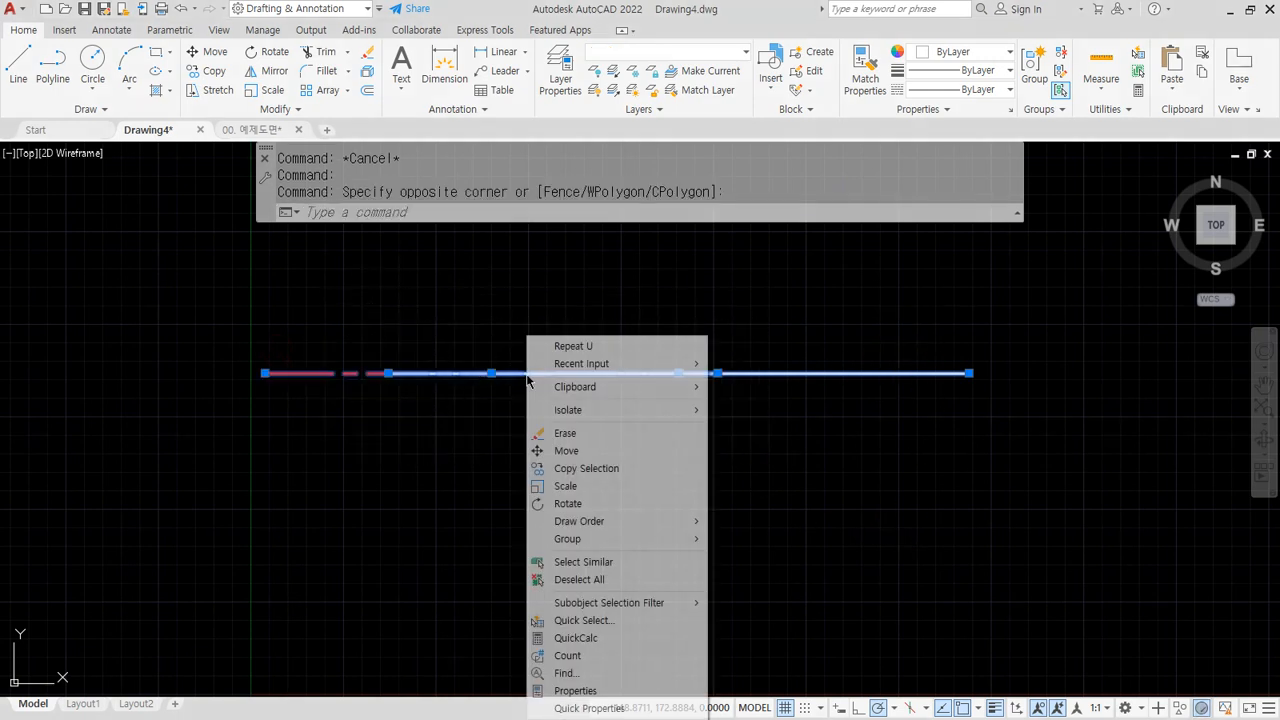
pyautogui.click(649, 40)
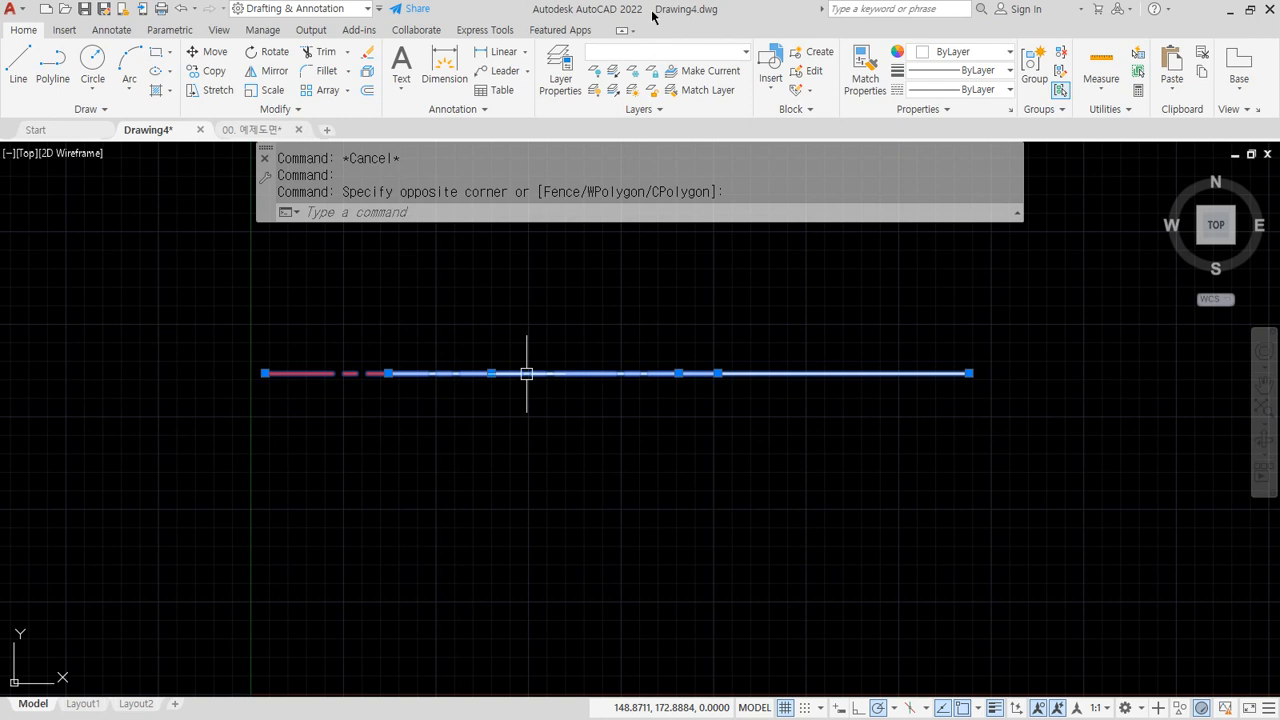
pyautogui.write('OV')
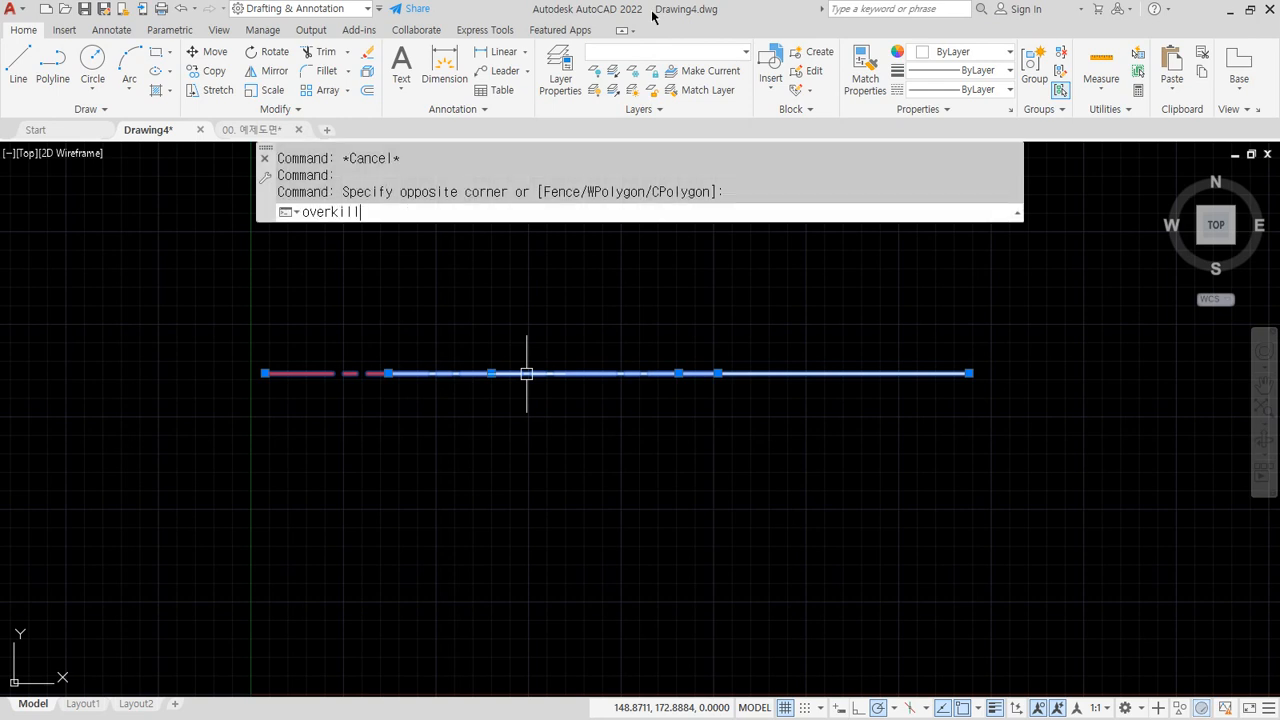
pyautogui.press('Return')
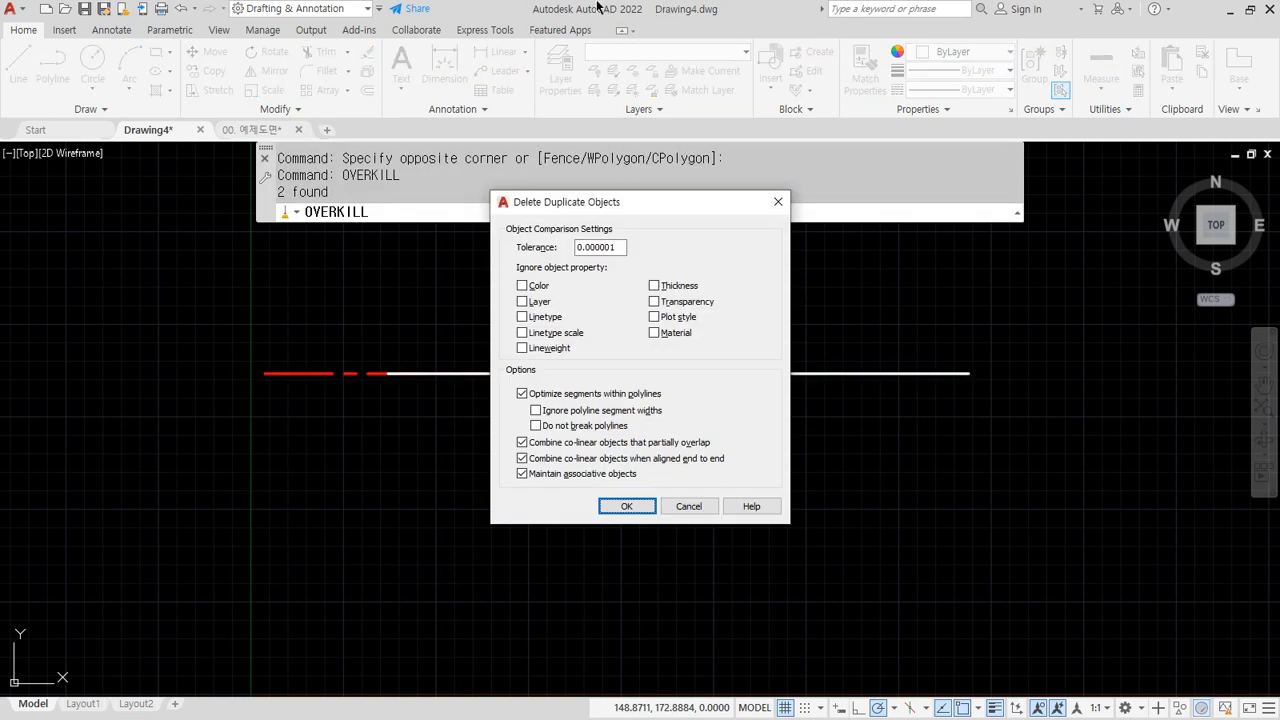
pyautogui.click(625, 505)
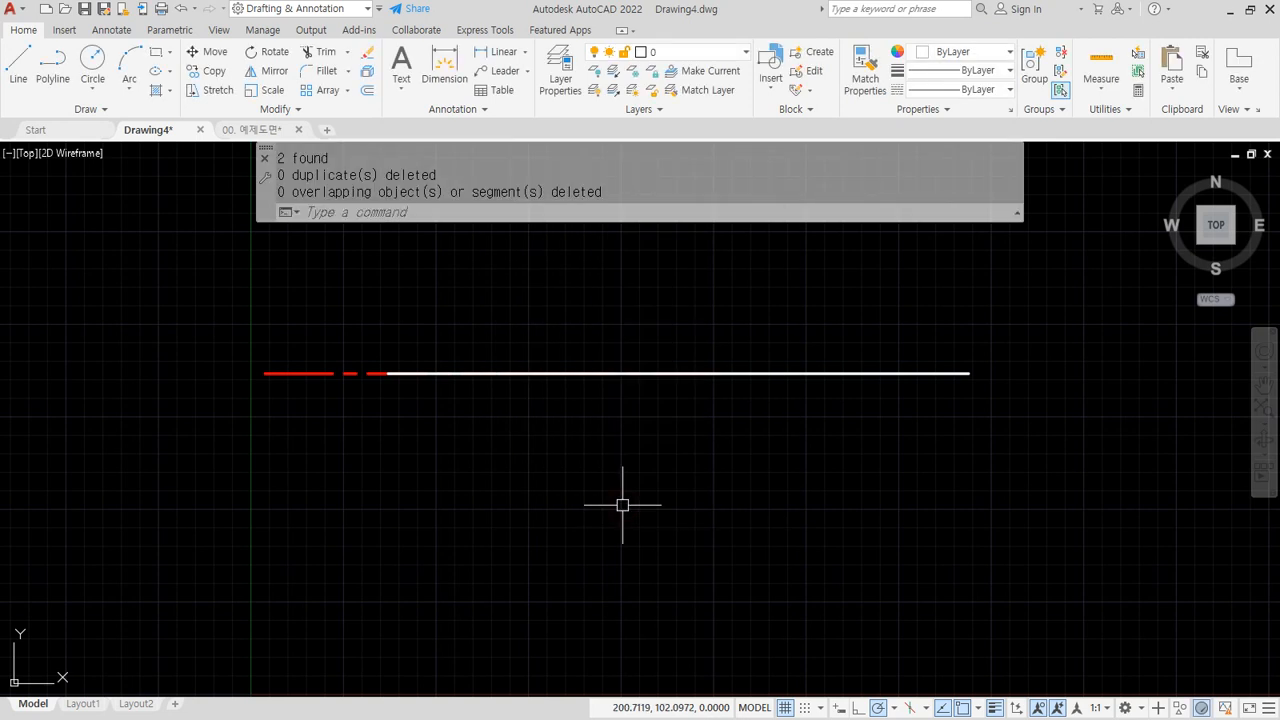
# Step: Select the Layer1 line to check its extent against the overlapping layer 0 line, and clear the selection
pyautogui.click(389, 373)
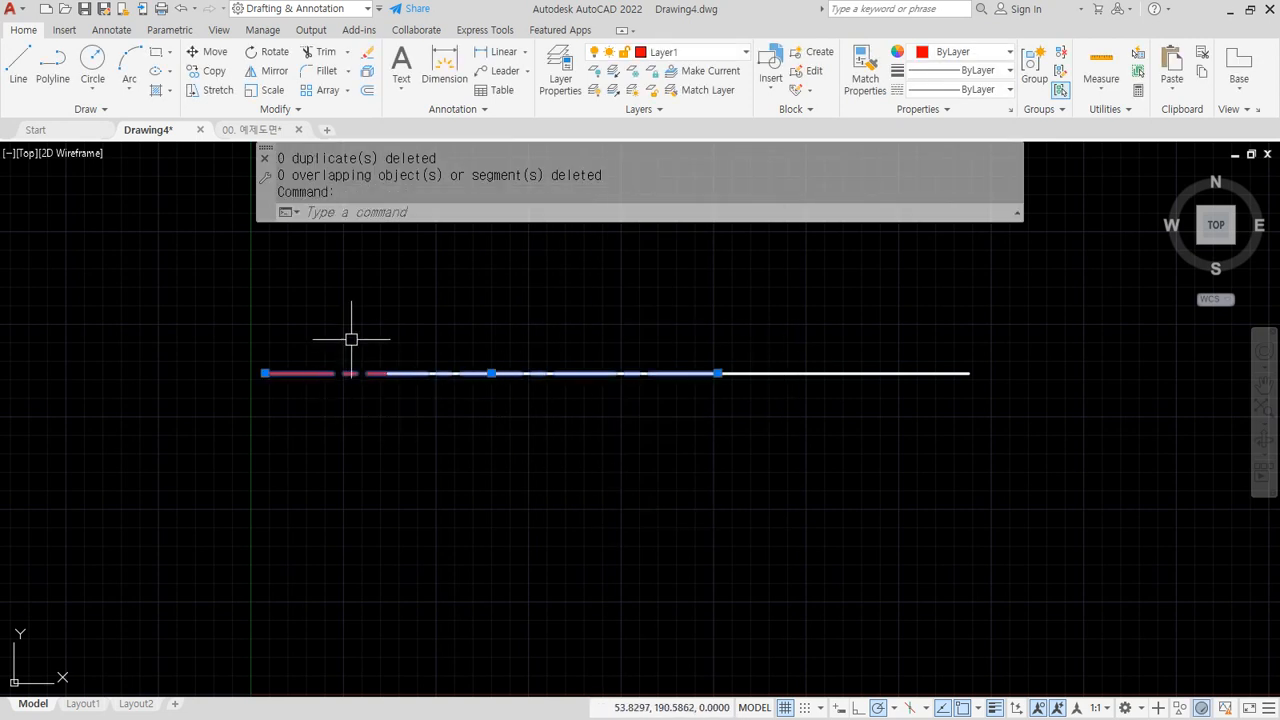
pyautogui.moveTo(350, 317)
pyautogui.mouseDown()
pyautogui.moveTo(333, 341)
pyautogui.moveTo(358, 346)
pyautogui.mouseUp()
pyautogui.moveTo(719, 298)
pyautogui.mouseDown()
pyautogui.moveTo(757, 322)
pyautogui.moveTo(735, 322)
pyautogui.mouseUp()
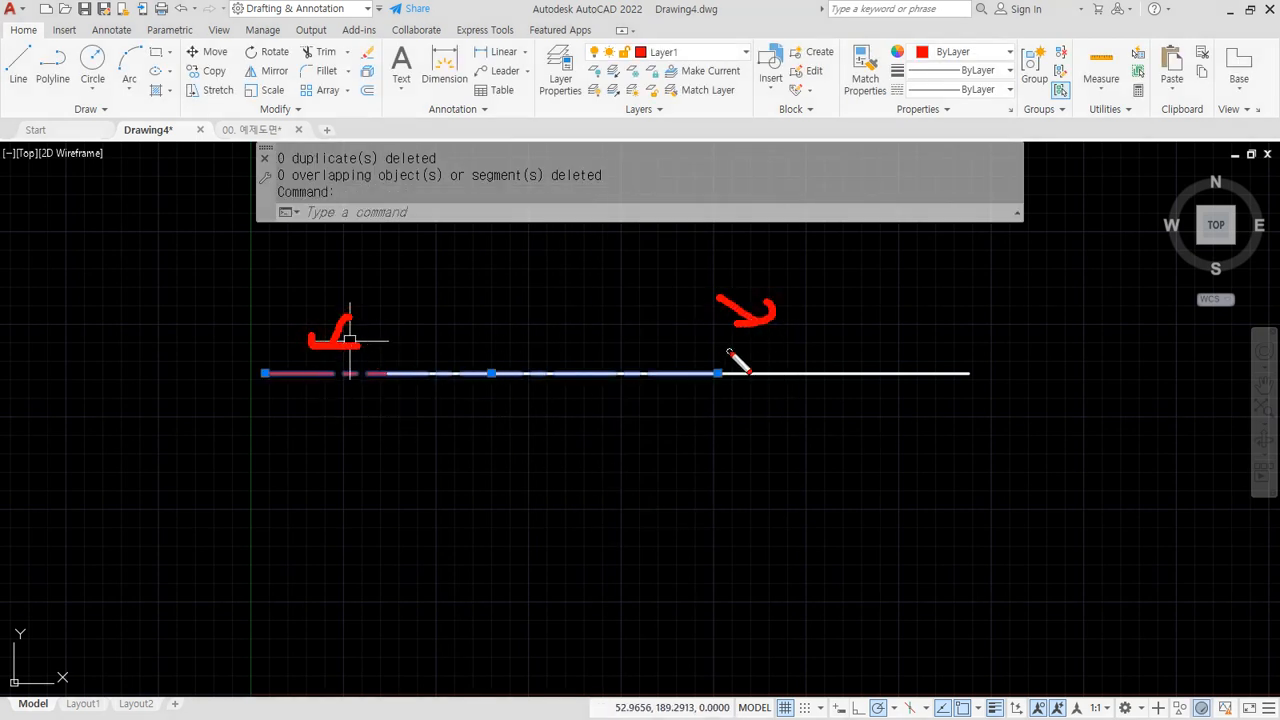
pyautogui.press('Escape')
pyautogui.press('Escape')
pyautogui.press('Escape')
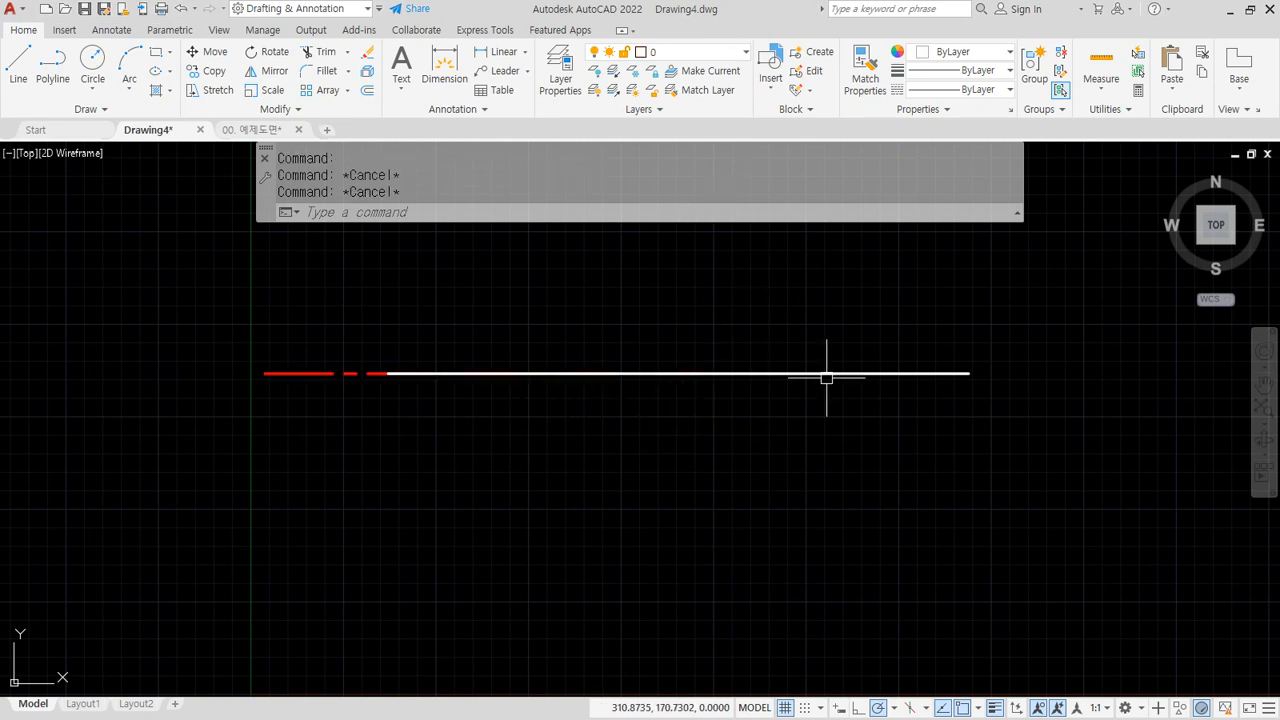
# Step: Match the properties of the Layer1 line to the overlapping layer 0 line
pyautogui.write('ma')
pyautogui.press('Return')
pyautogui.click(874, 373)
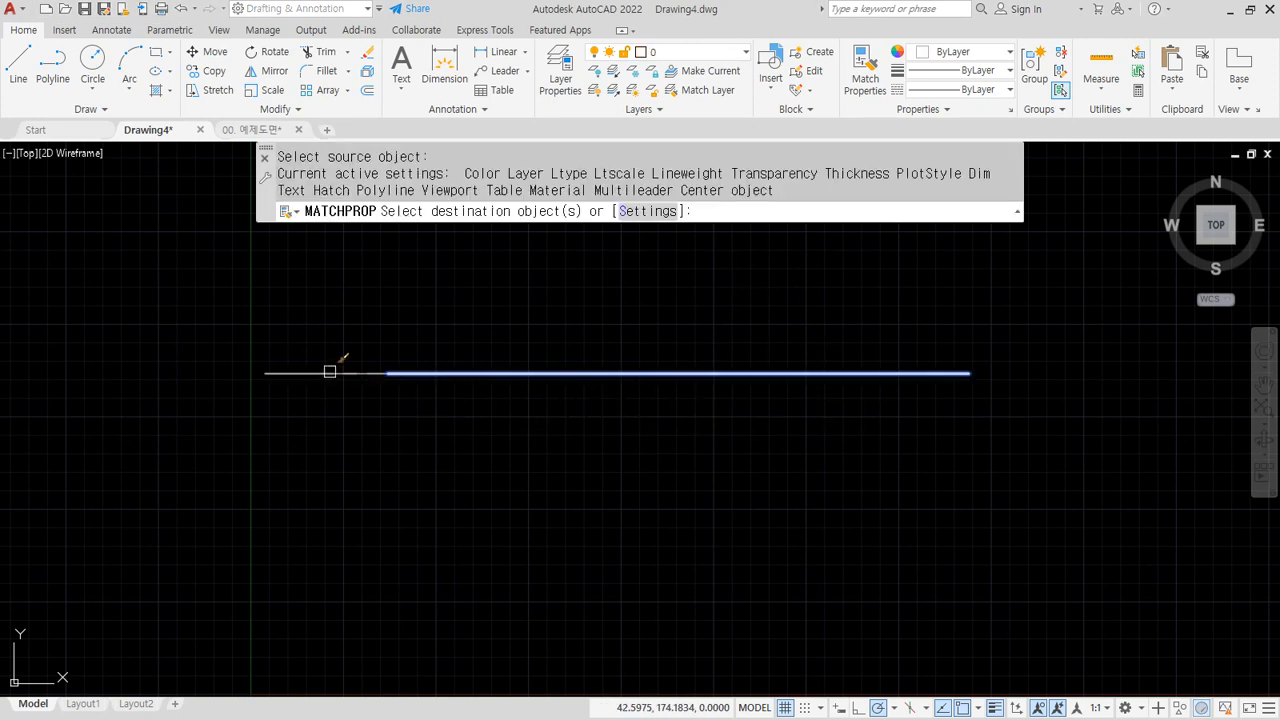
pyautogui.click(309, 373)
pyautogui.press('Return')
# Step: Run OVERKILL on the two overlapping lines with a tolerance of 0.000001, no properties ignored and the collinear combine options enabled
pyautogui.write('o')
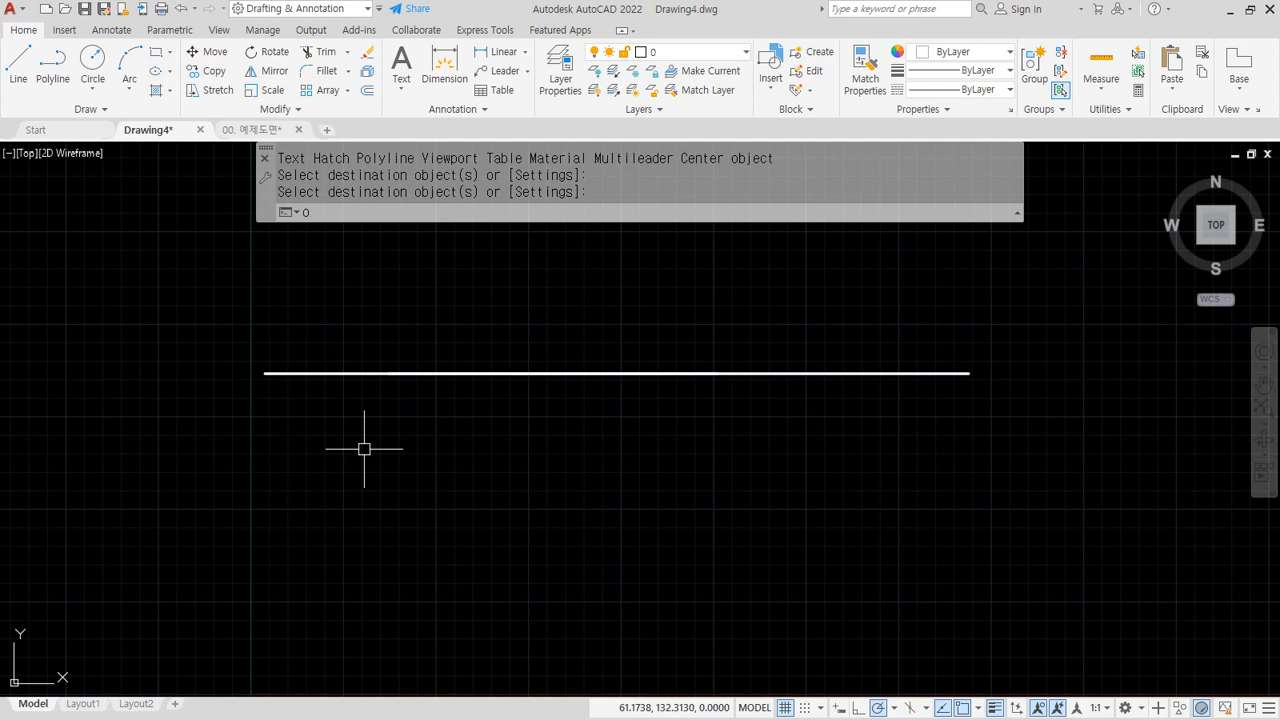
pyautogui.write('verkill')
pyautogui.press('Return')
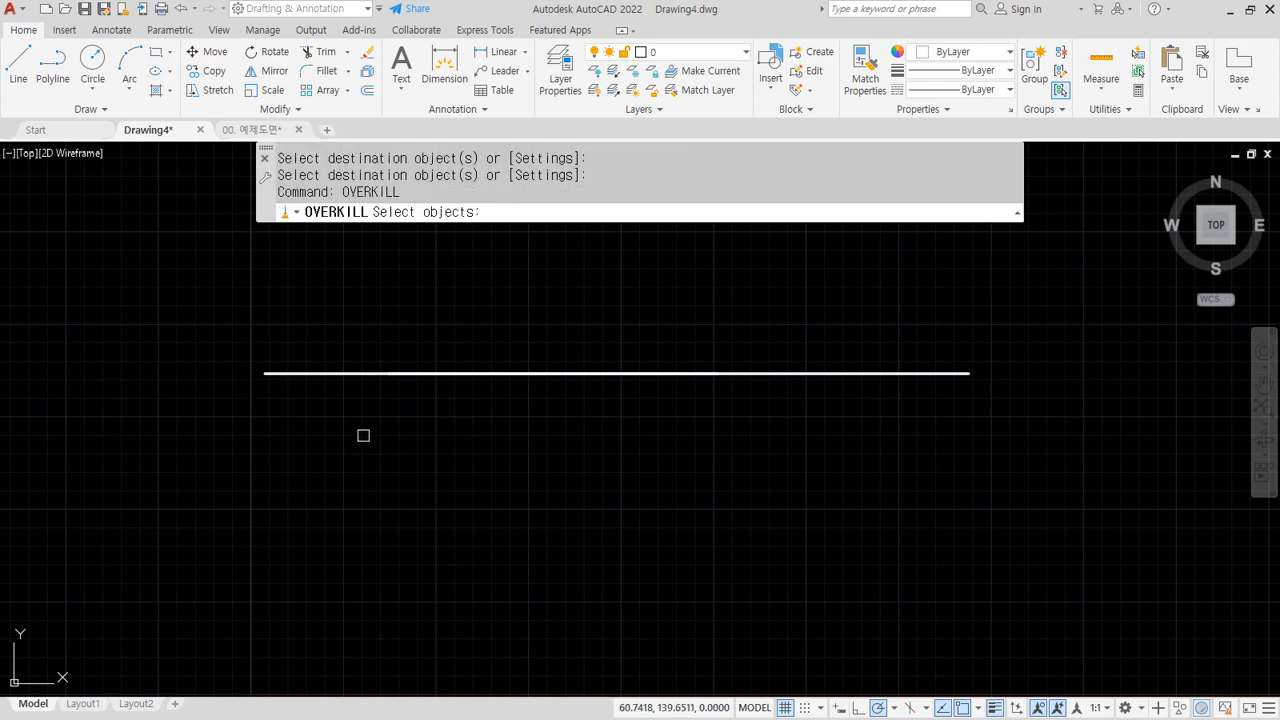
pyautogui.click(814, 271)
pyautogui.click(271, 466)
pyautogui.press('Return')
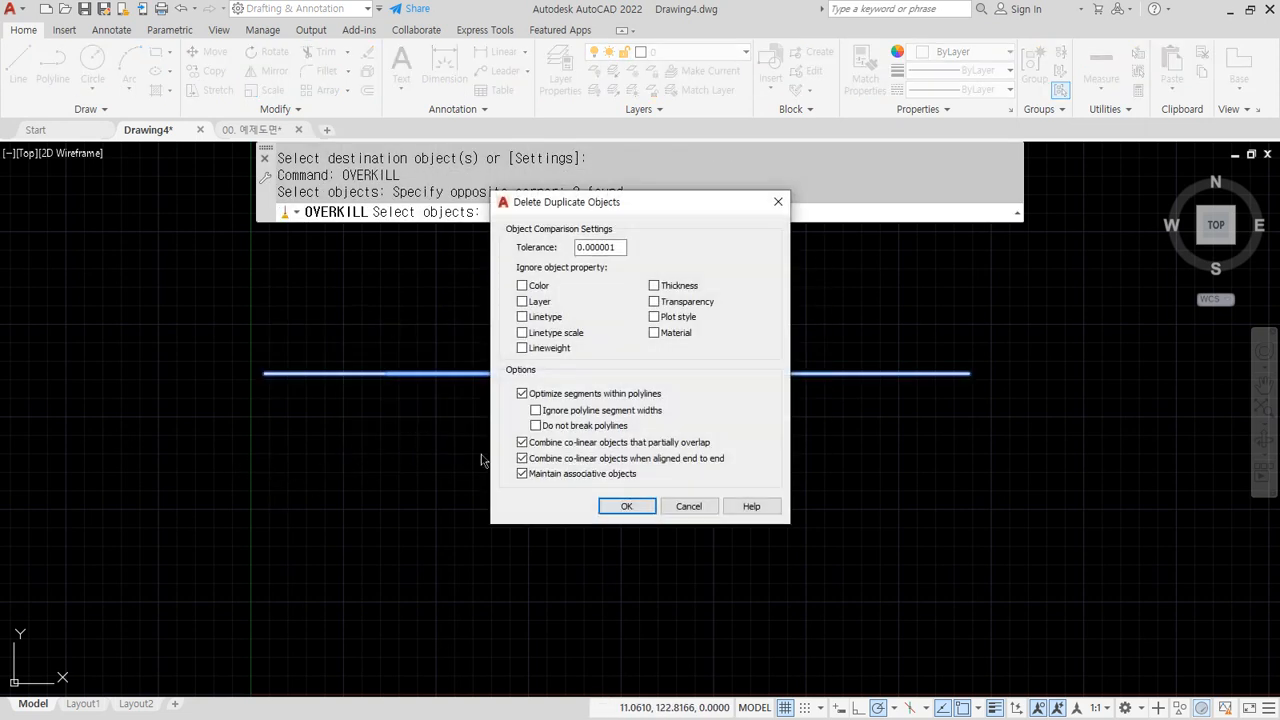
pyautogui.click(612, 509)
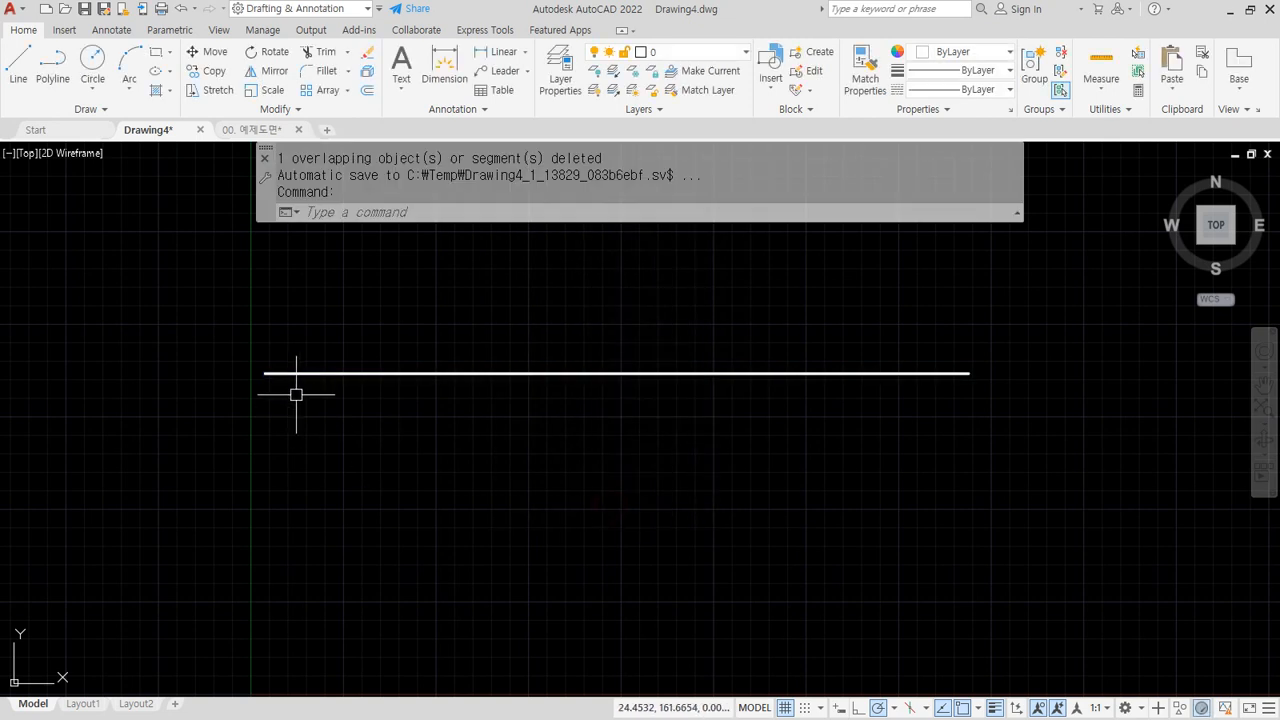
# Step: Select the merged line to check its full extent, and clear the selection
pyautogui.click(277, 374)
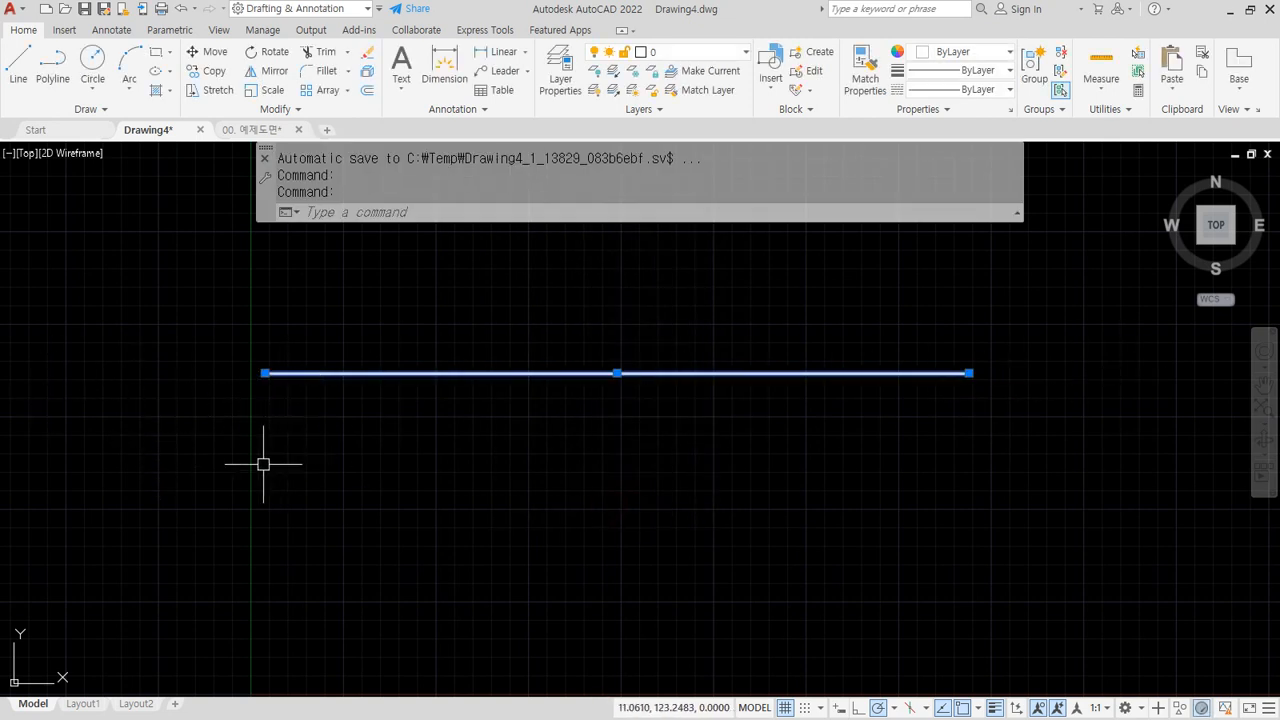
pyautogui.moveTo(245, 452)
pyautogui.mouseDown()
pyautogui.moveTo(814, 271)
pyautogui.moveTo(941, 460)
pyautogui.moveTo(230, 432)
pyautogui.mouseUp()
pyautogui.moveTo(269, 458)
pyautogui.mouseDown()
pyautogui.moveTo(192, 338)
pyautogui.moveTo(999, 337)
pyautogui.moveTo(573, 463)
pyautogui.moveTo(363, 449)
pyautogui.moveTo(297, 483)
pyautogui.mouseUp()
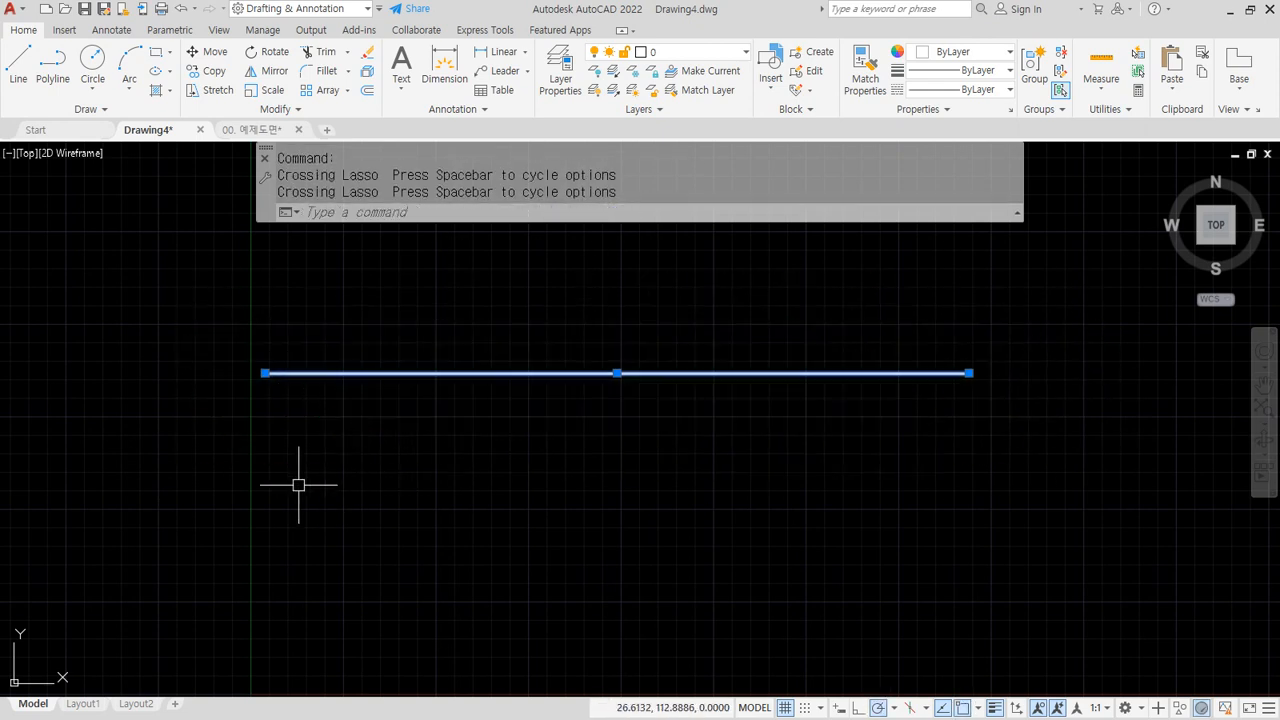
pyautogui.press('Escape')
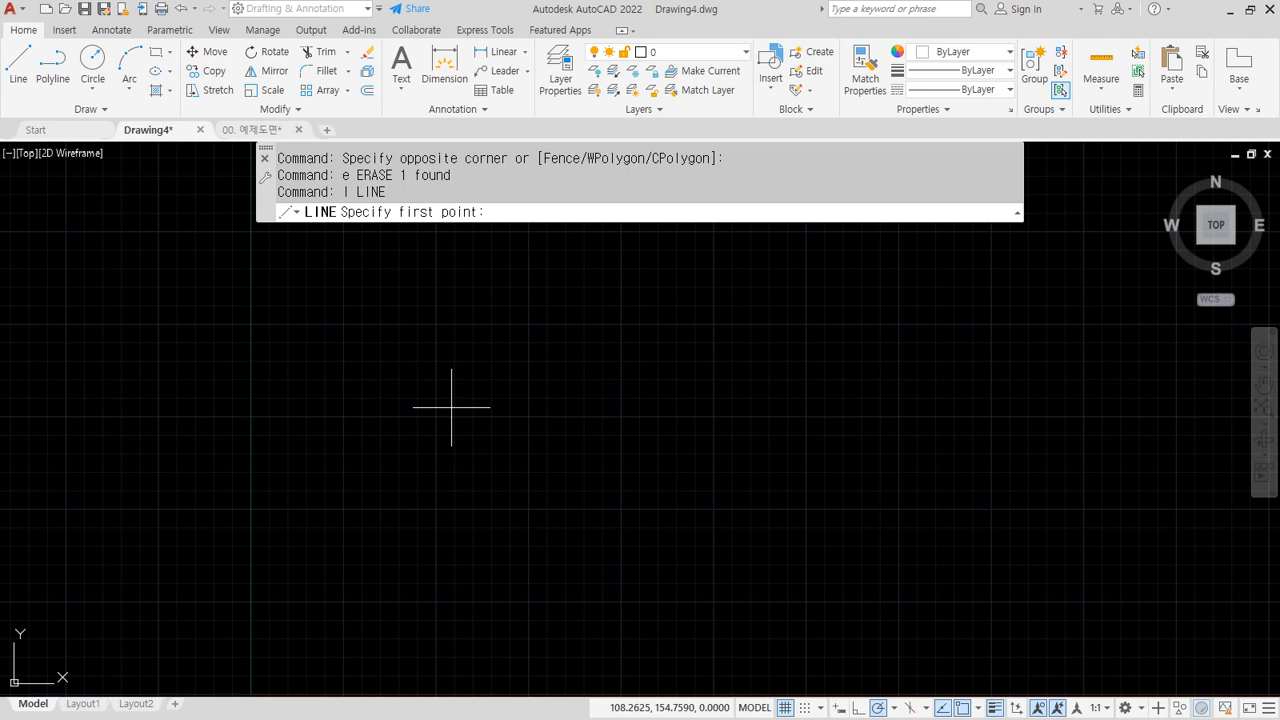
# Step: Draw a horizontal line and a second collinear line running from its midpoint to beyond its right end
pyautogui.click(332, 402)
pyautogui.click(690, 402)
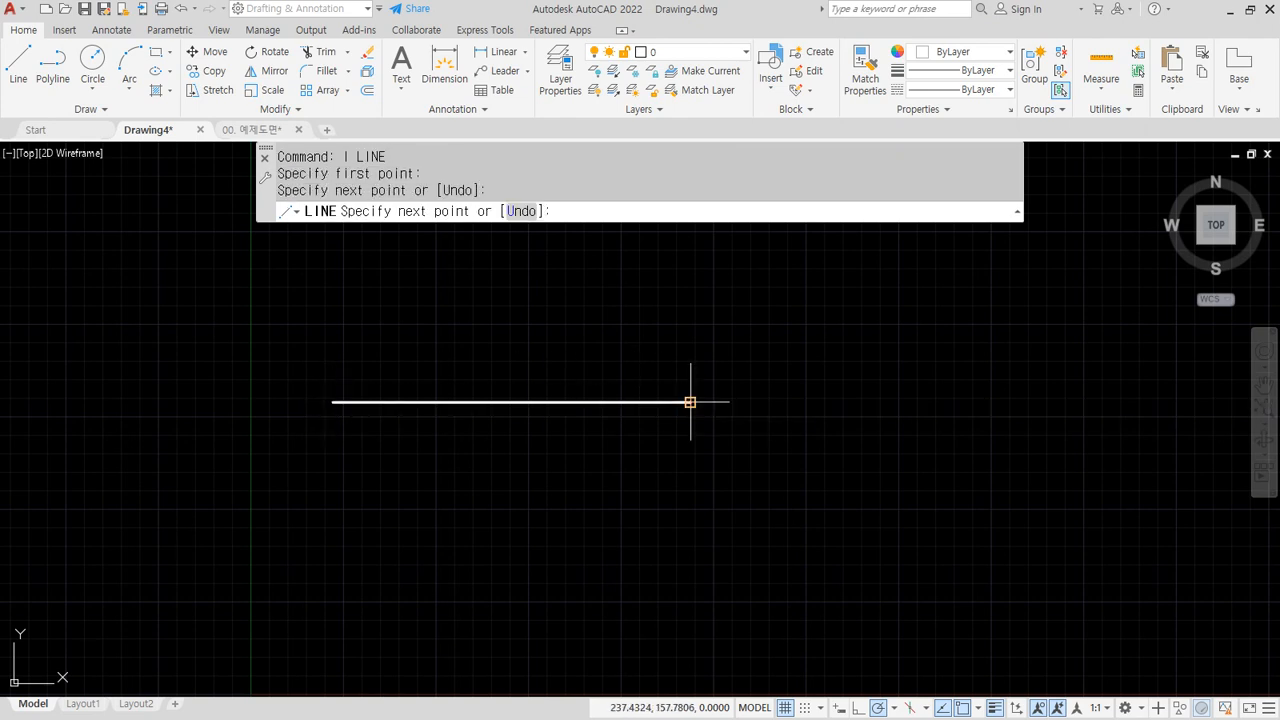
pyautogui.press('Return')
pyautogui.press('Return')
pyautogui.click(511, 402)
pyautogui.click(912, 402)
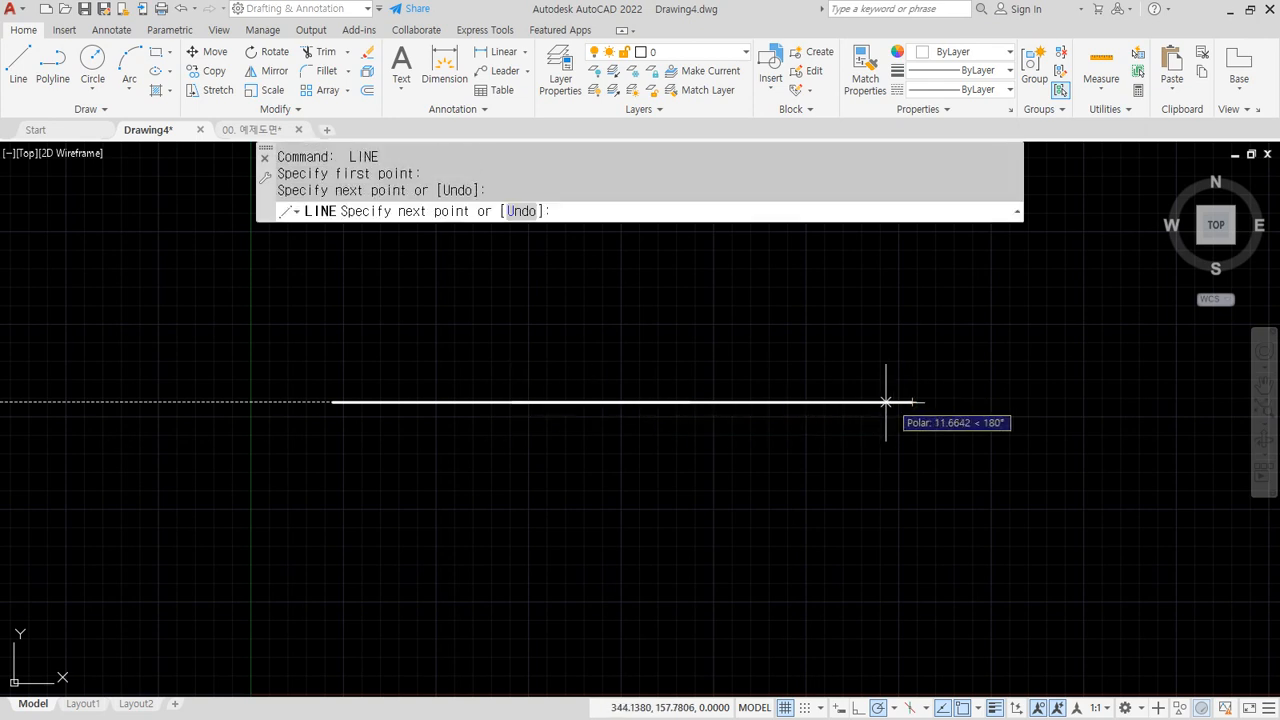
pyautogui.press('Escape')
# Step: Assign the line that extends to the right to Layer1 and clear the selection
pyautogui.click(807, 402)
pyautogui.click(720, 51)
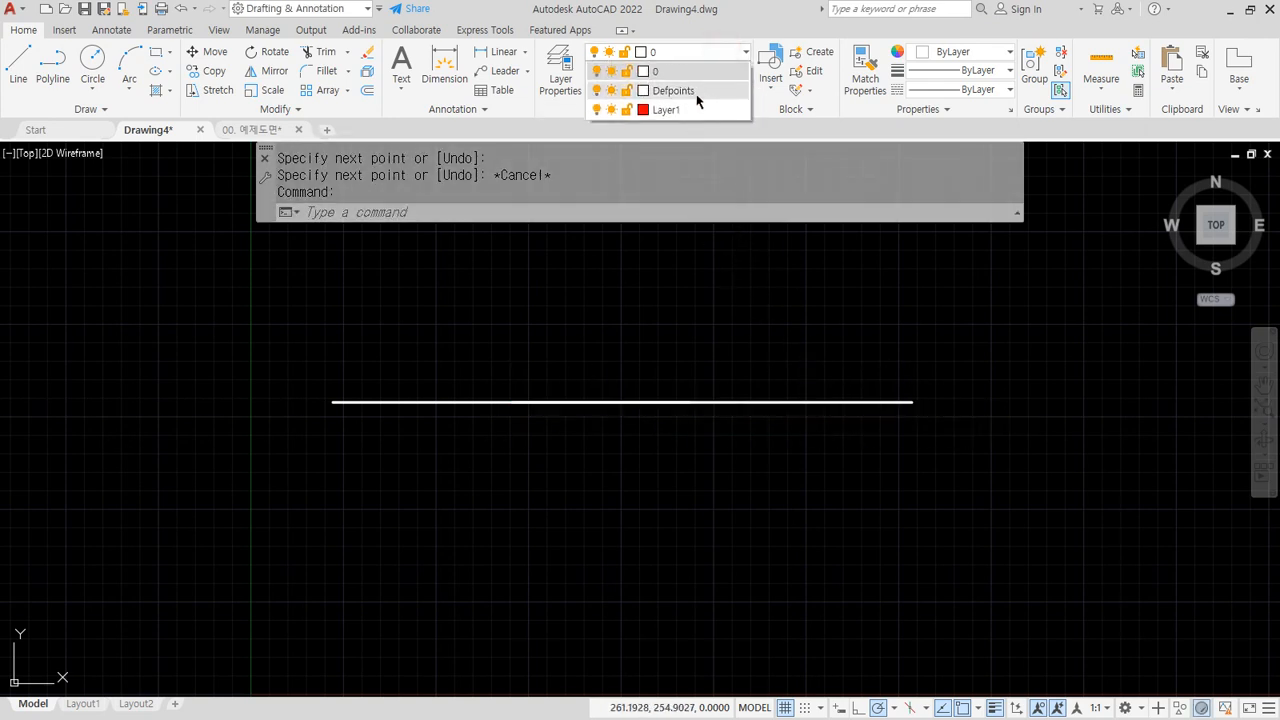
pyautogui.click(666, 110)
pyautogui.press('Escape')
pyautogui.press('Escape')
pyautogui.scroll(2, 674, 414)
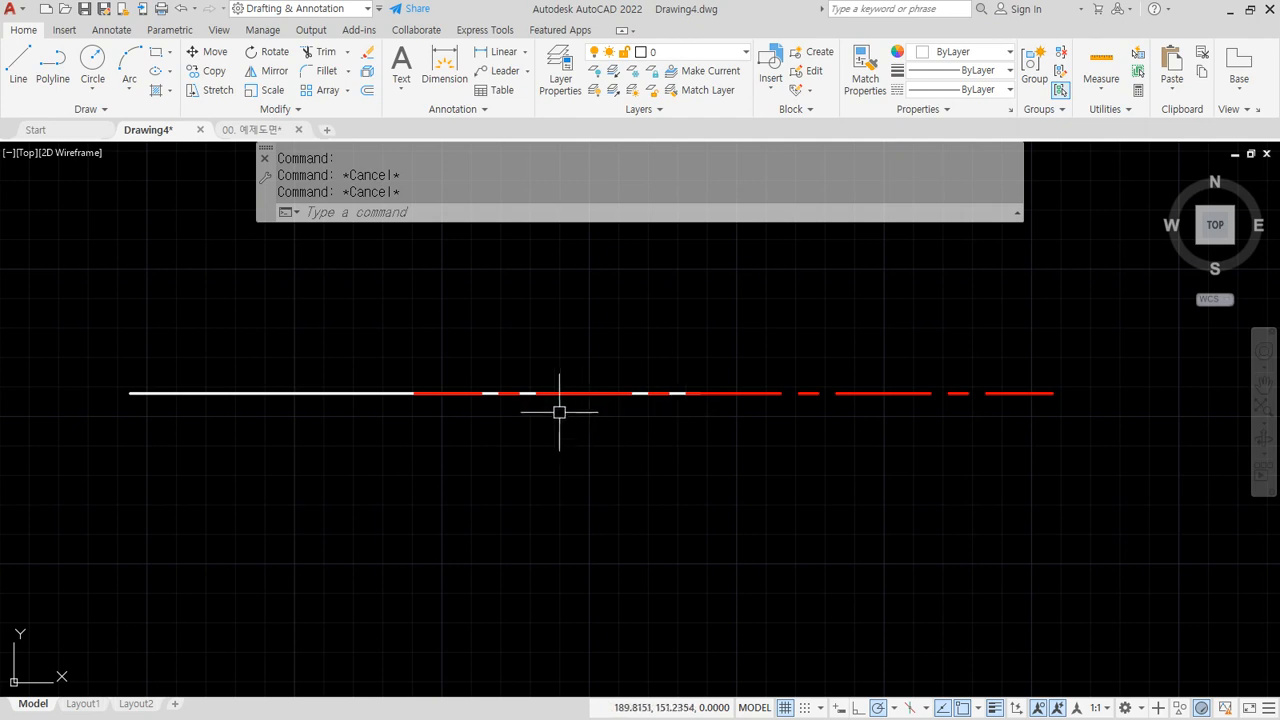
pyautogui.moveTo(558, 428)
pyautogui.mouseDown()
pyautogui.moveTo(352, 384)
pyautogui.moveTo(737, 374)
pyautogui.moveTo(480, 443)
pyautogui.mouseUp()
pyautogui.press('Escape')
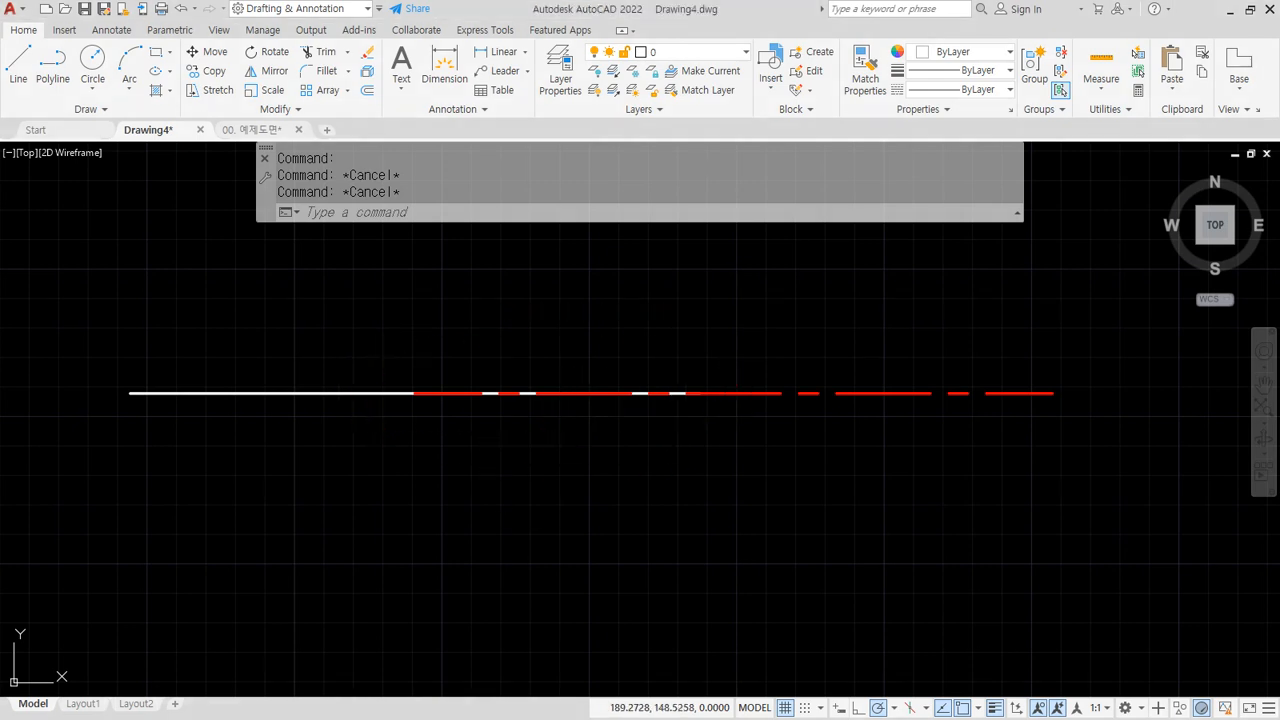
# Step: Start OVERKILL on the layer 0 line and the Layer1 line, with the layer property ignored in the comparison
pyautogui.click(281, 109)
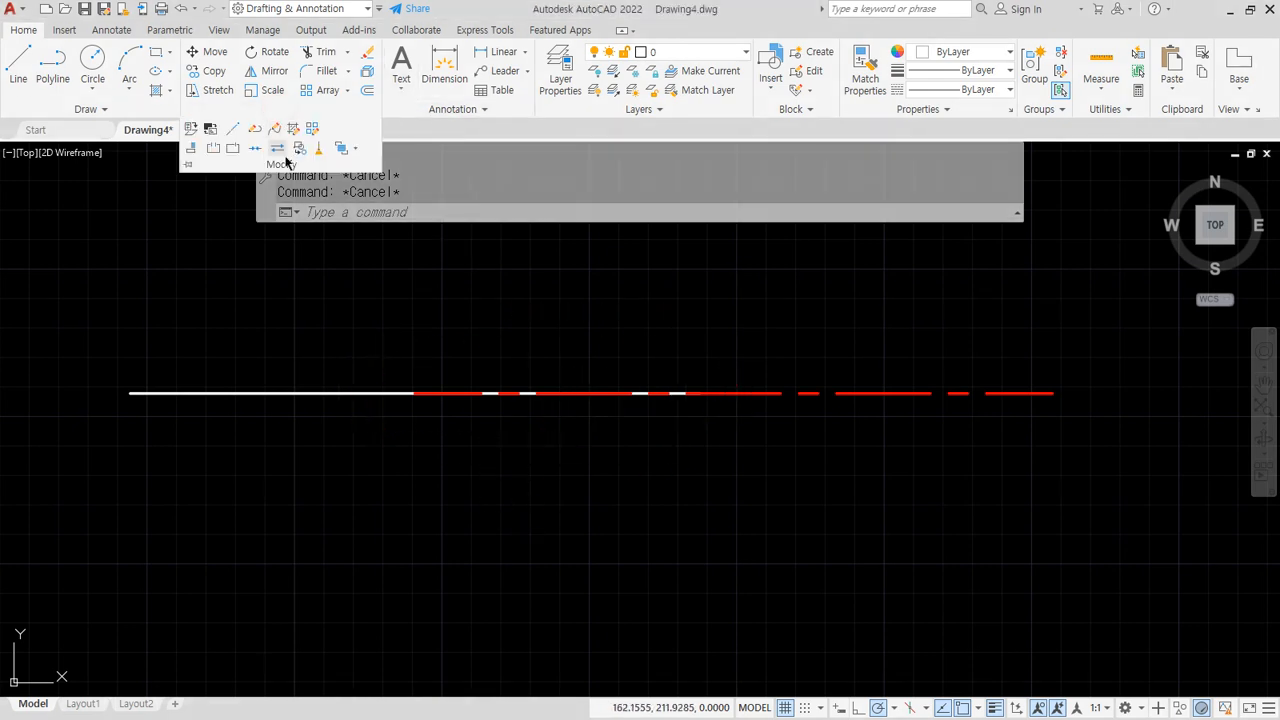
pyautogui.click(319, 149)
pyautogui.click(702, 320)
pyautogui.click(462, 438)
pyautogui.press('Return')
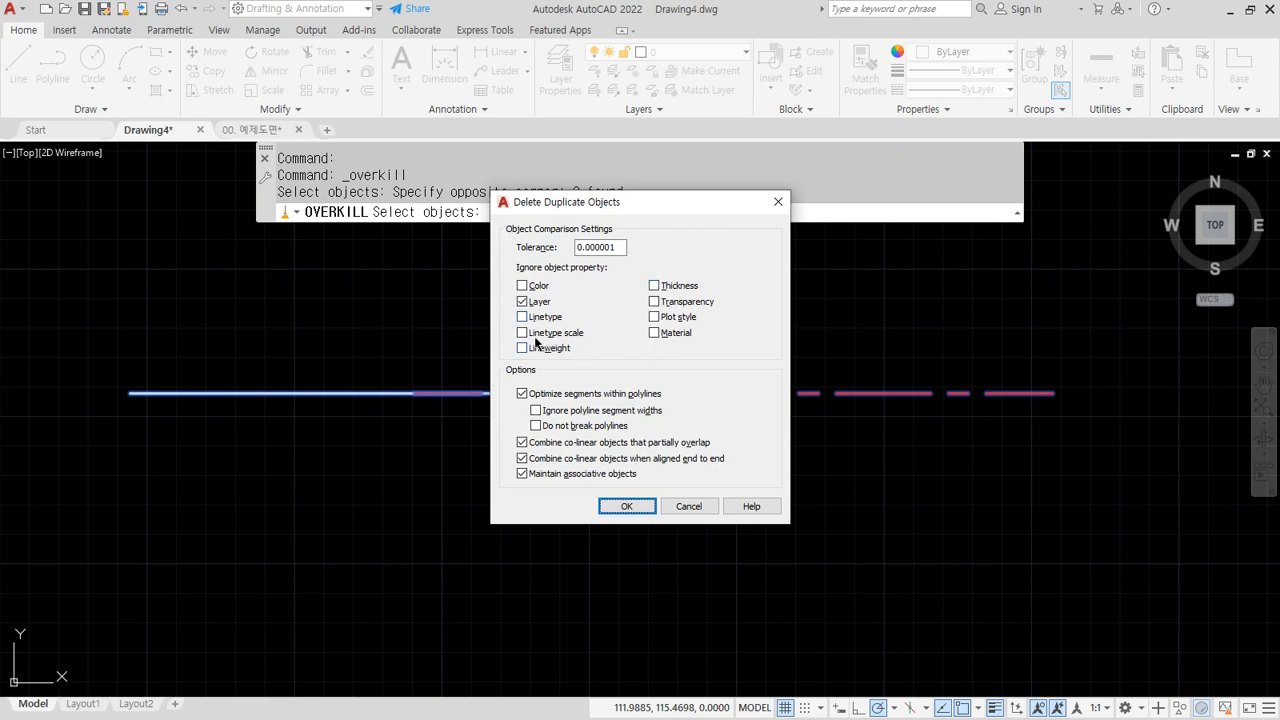
# Step: Also ignore color, linetype, linetype scale, lineweight, thickness, transparency, plot style and material in the duplicate comparison
pyautogui.click(523, 286)
pyautogui.click(525, 318)
pyautogui.click(552, 347)
pyautogui.click(530, 332)
pyautogui.click(670, 332)
pyautogui.click(672, 316)
pyautogui.click(670, 301)
pyautogui.click(673, 285)
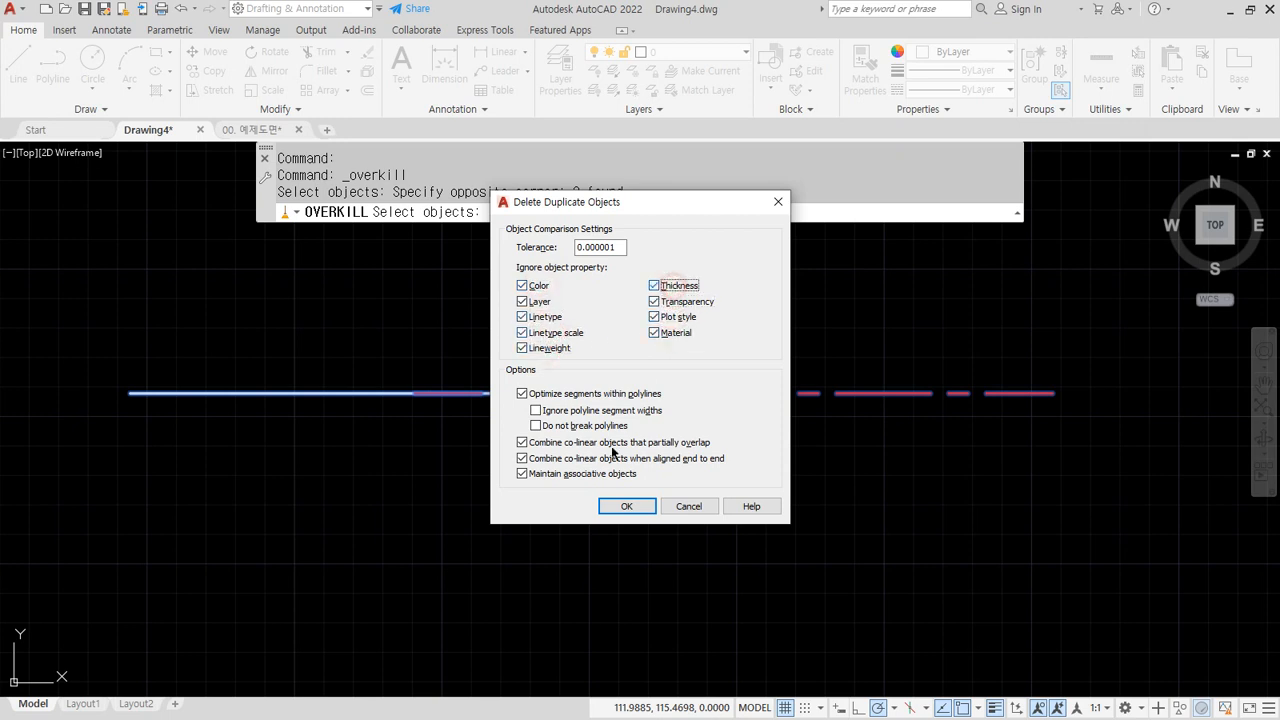
# Step: Restrict the ignored properties to layer only and run OVERKILL with a tolerance of 0.000001
pyautogui.click(672, 335)
pyautogui.click(672, 316)
pyautogui.click(670, 301)
pyautogui.click(673, 285)
pyautogui.click(537, 285)
pyautogui.click(545, 316)
pyautogui.click(550, 333)
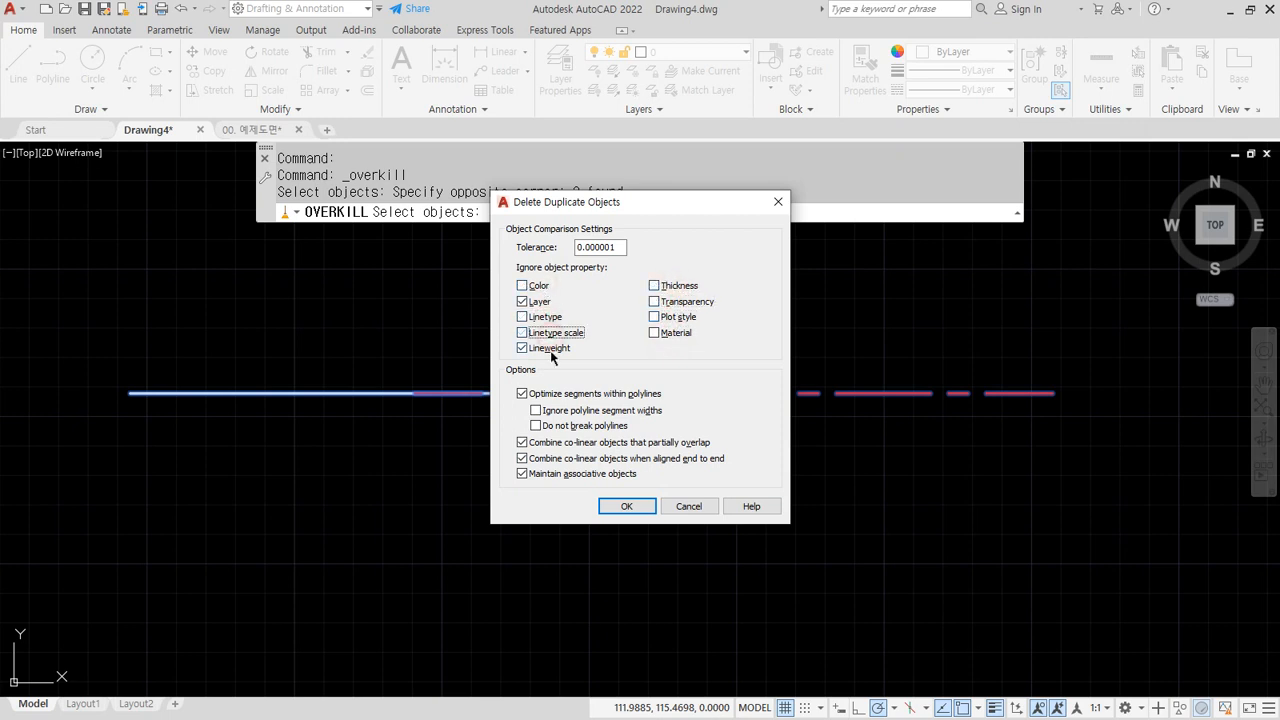
pyautogui.click(550, 348)
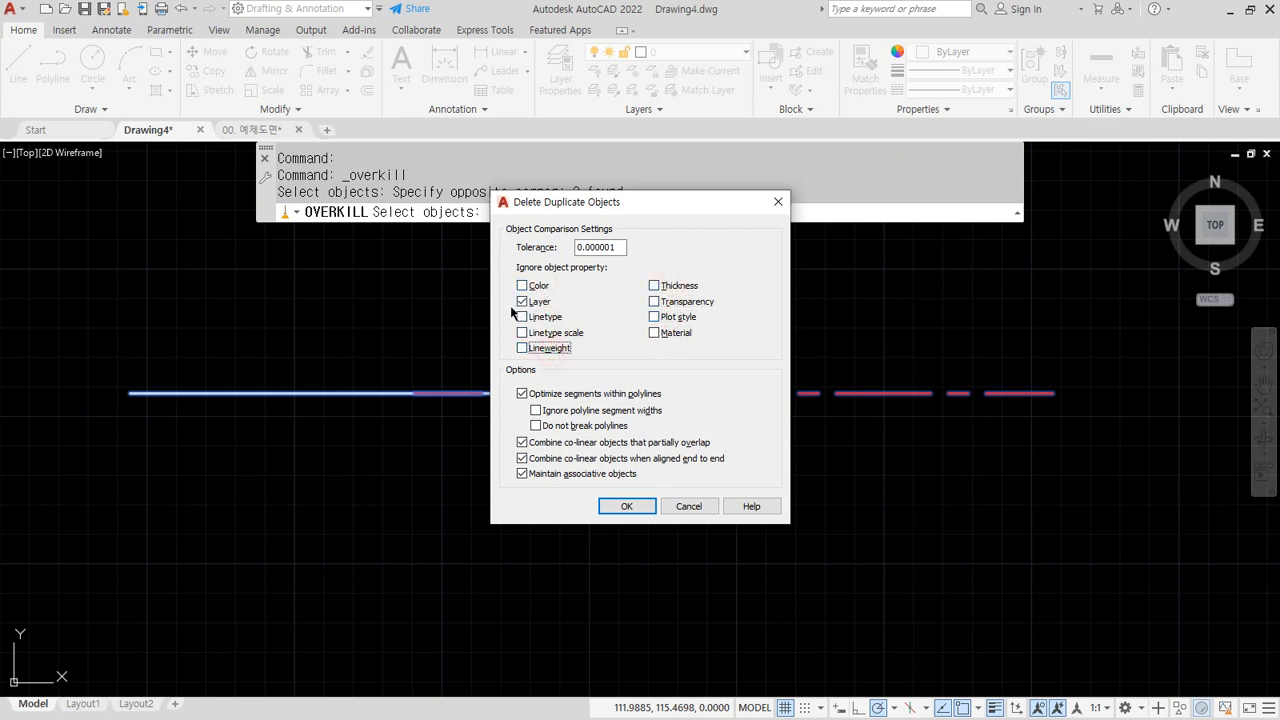
pyautogui.click(627, 506)
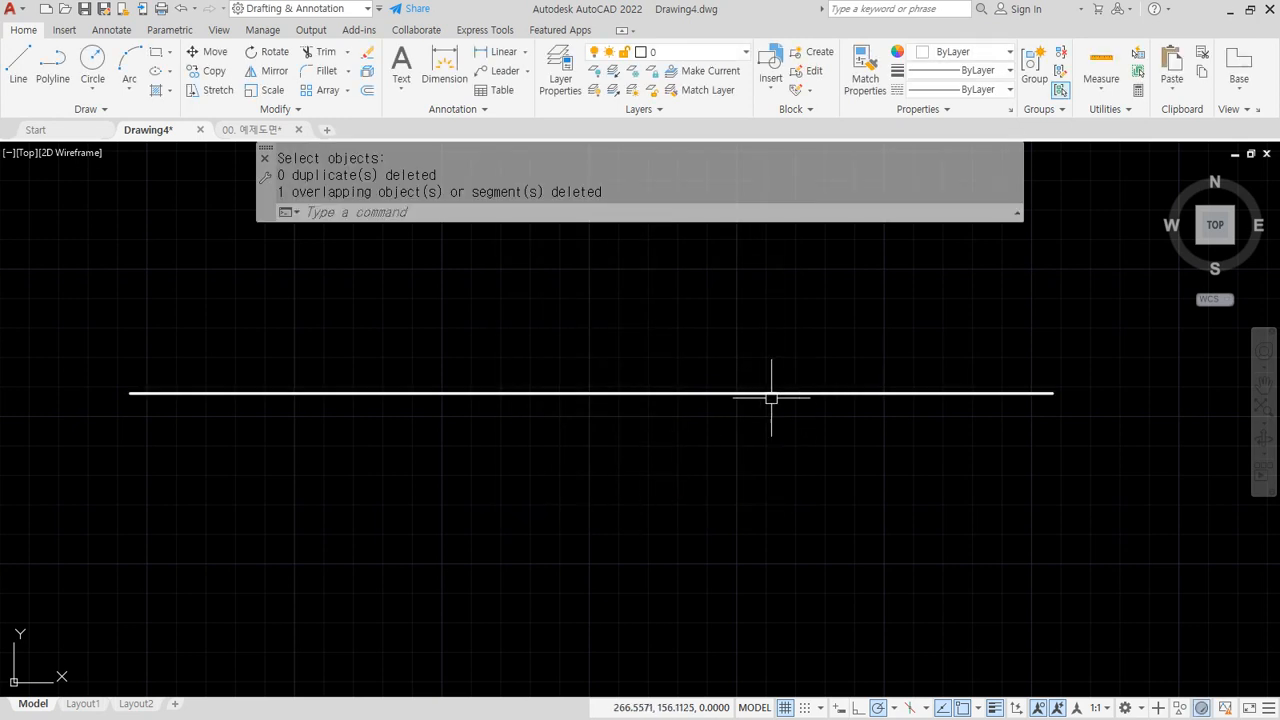
# Step: Select the merged line to check its extent, and undo the OVERKILL merge
pyautogui.click(237, 393)
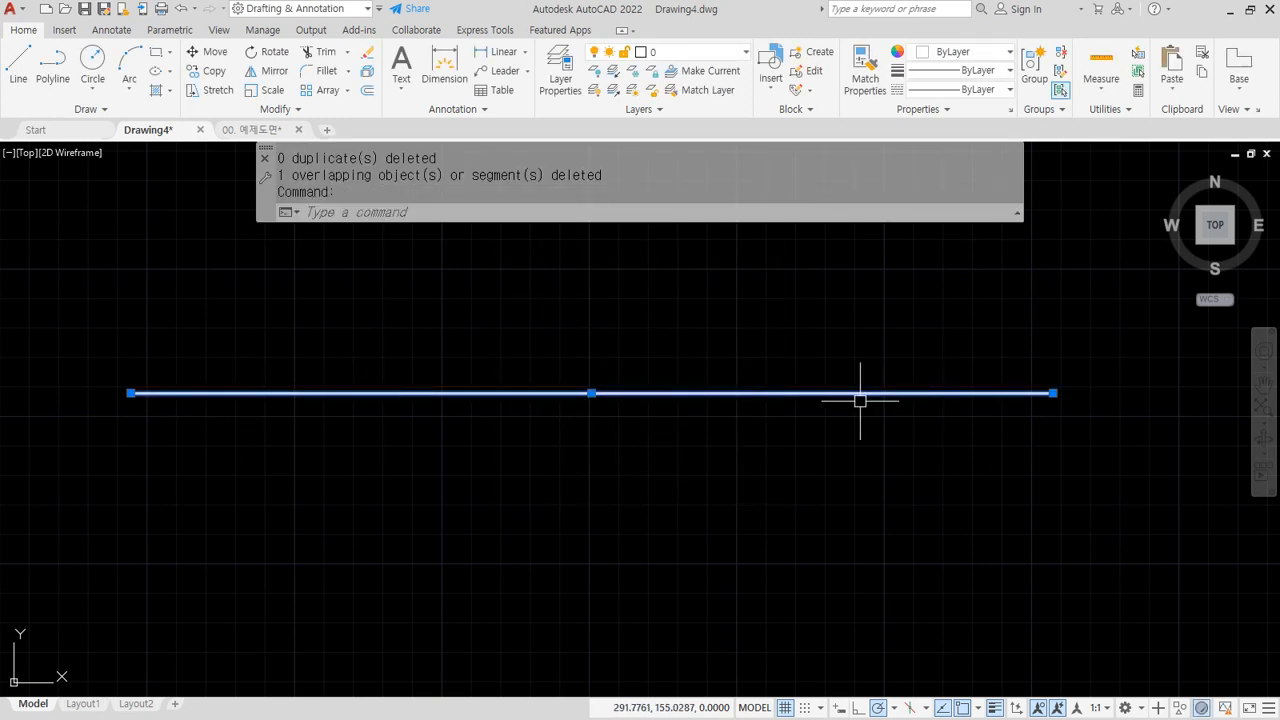
pyautogui.hotkey('ctrl', 'z')
pyautogui.press('Escape')
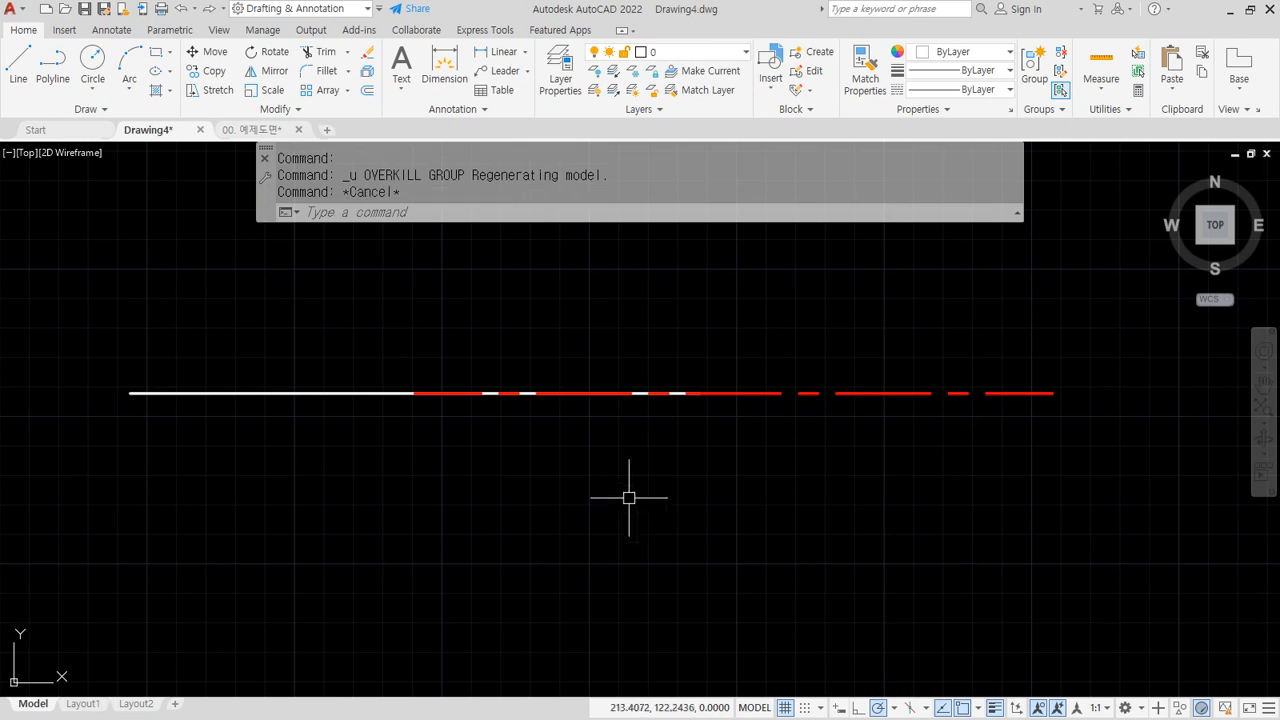
pyautogui.press('Escape')
# Step: Switch to the Notepad command notes to look at the PUrge entry, and return to AutoCAD
pyautogui.hotkey('alt', 'Tab')
pyautogui.hotkey('ctrl', '2')
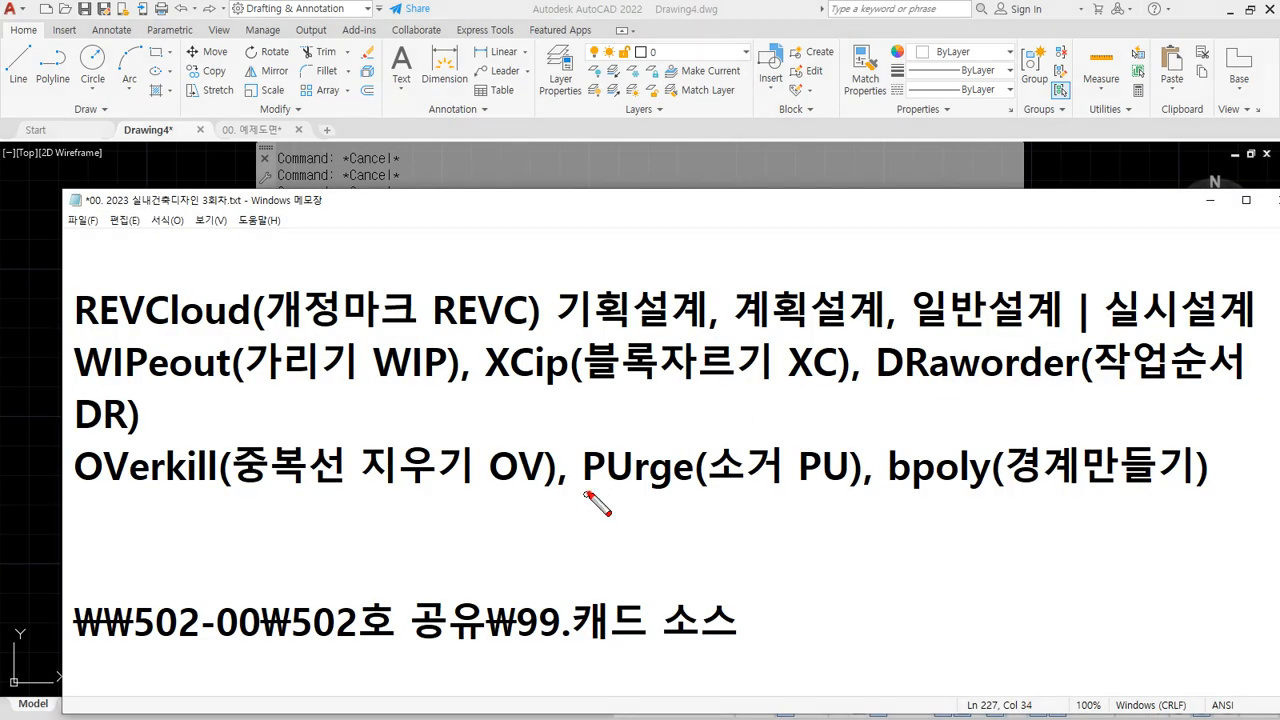
pyautogui.moveTo(586, 491); pyautogui.dragTo(888, 490)
pyautogui.press('Escape')
pyautogui.click(684, 4)
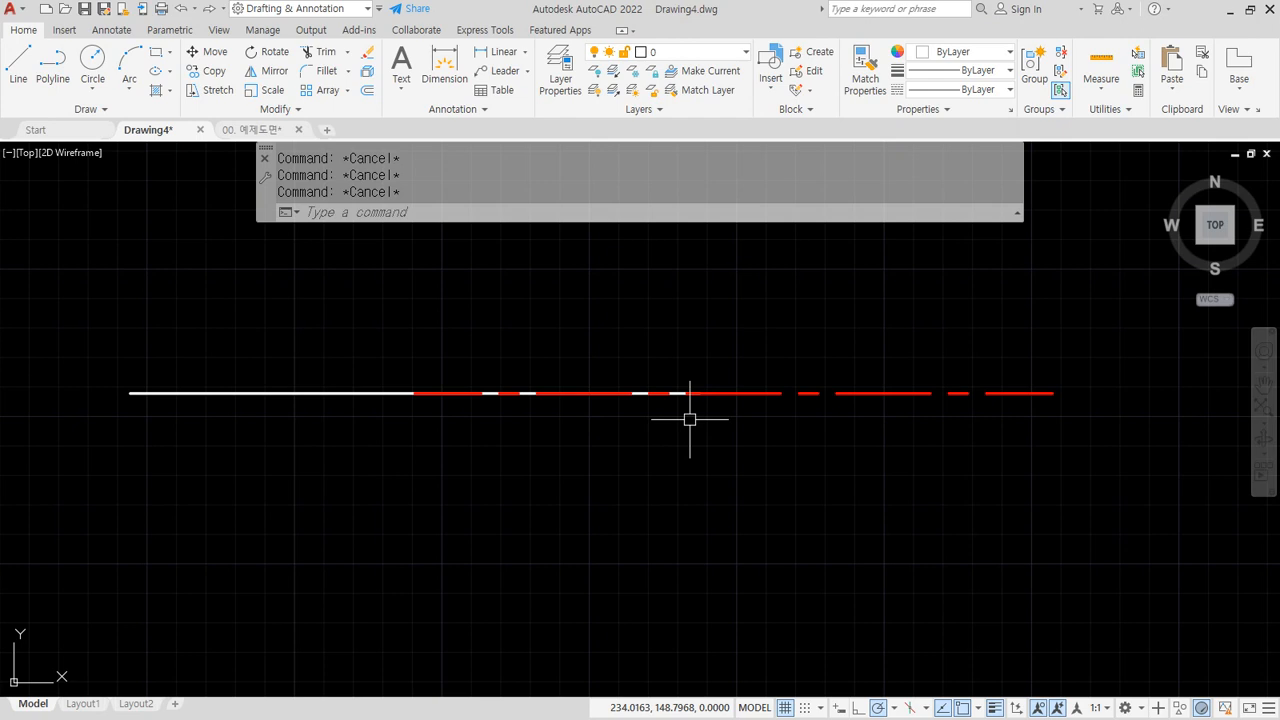
# Step: Erase both overlapping lines
pyautogui.click(456, 358)
pyautogui.write('e')
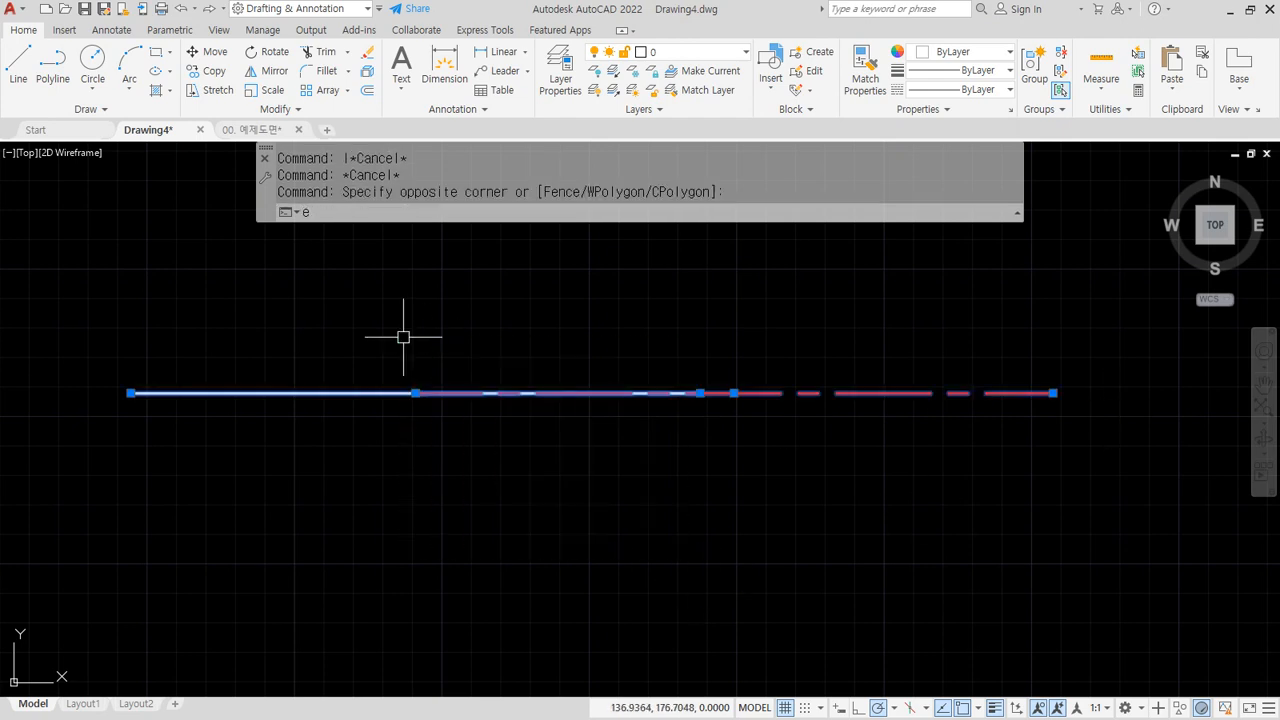
pyautogui.press('Return')
# Step: Review the drawing's layers in the Layer Properties Manager and close it
pyautogui.write('la')
pyautogui.press('Return')
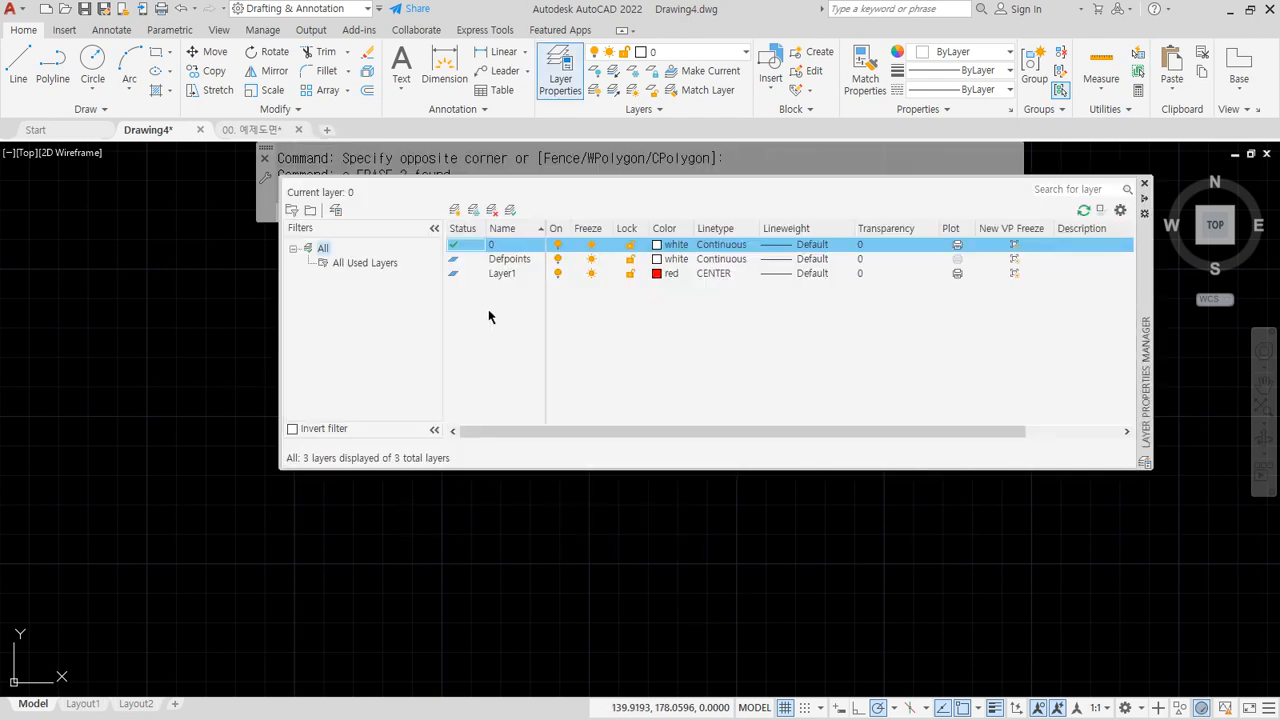
pyautogui.moveTo(563, 294)
pyautogui.mouseDown()
pyautogui.moveTo(538, 252)
pyautogui.moveTo(518, 310)
pyautogui.mouseUp()
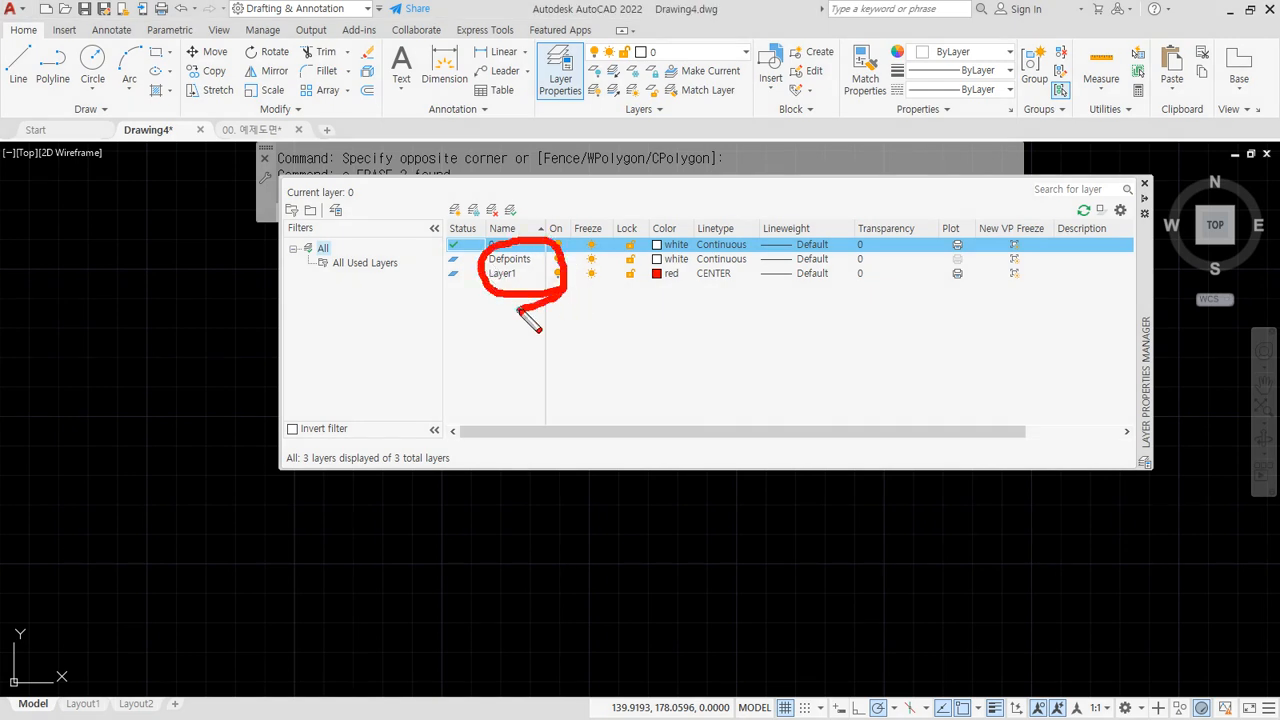
pyautogui.click(1145, 183)
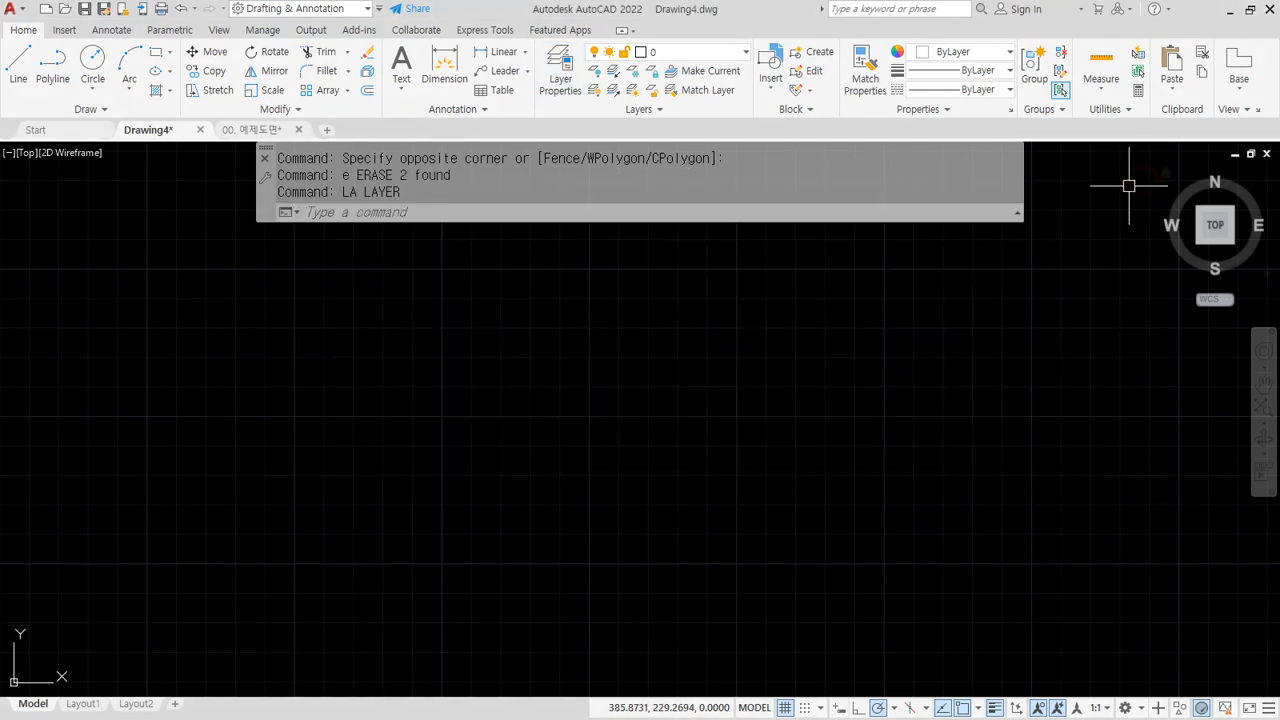
# Step: Review the blocks available for insertion in the drawing and close the list without inserting one
pyautogui.click(62, 30)
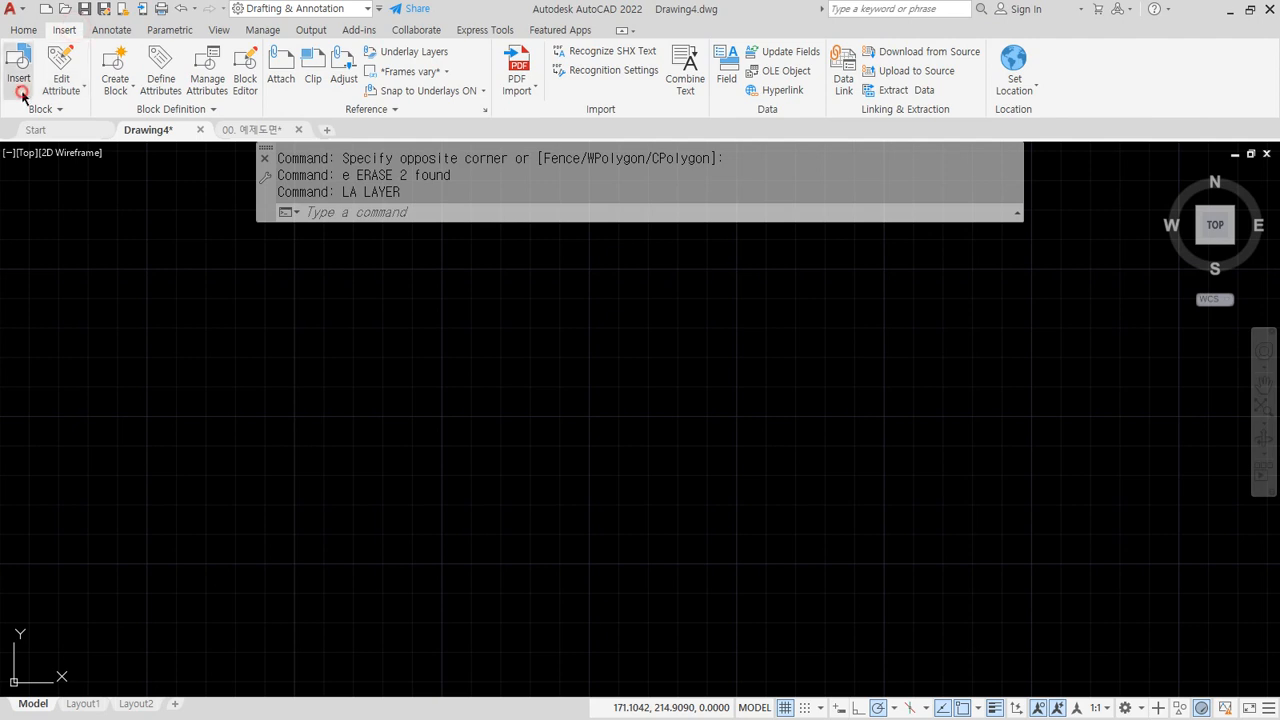
pyautogui.click(18, 82)
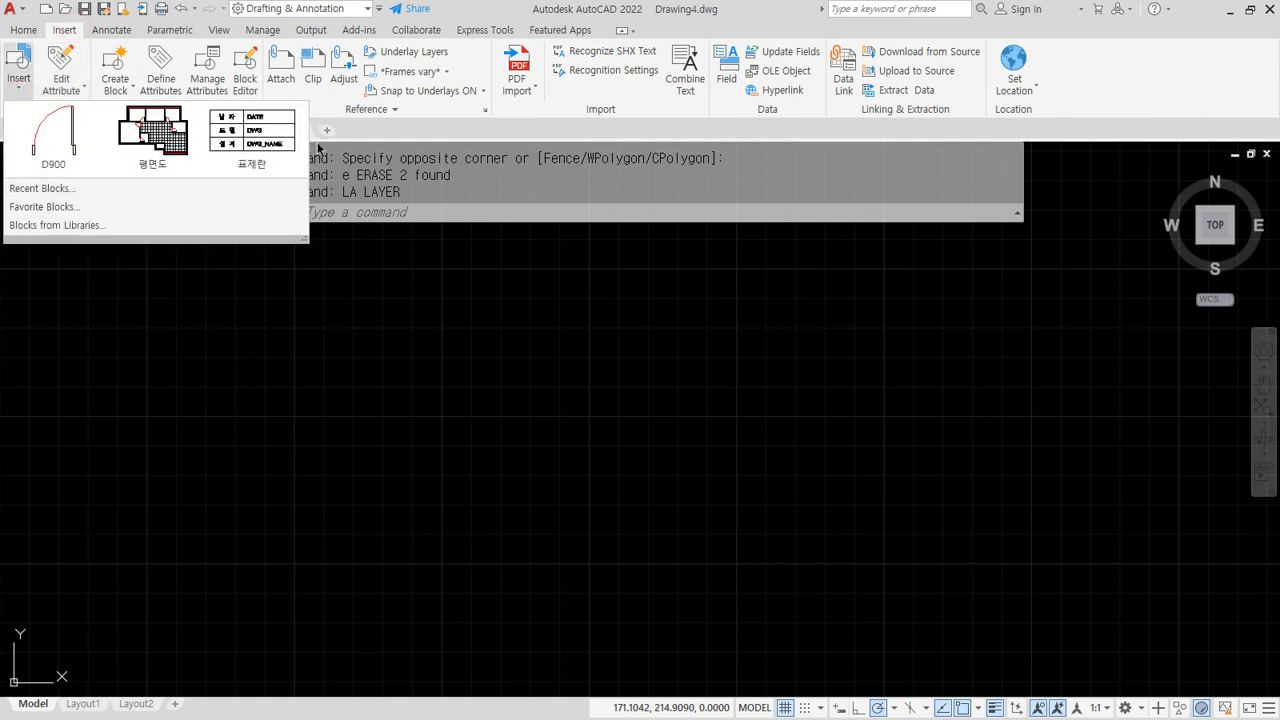
pyautogui.click(510, 384)
pyautogui.press('Escape')
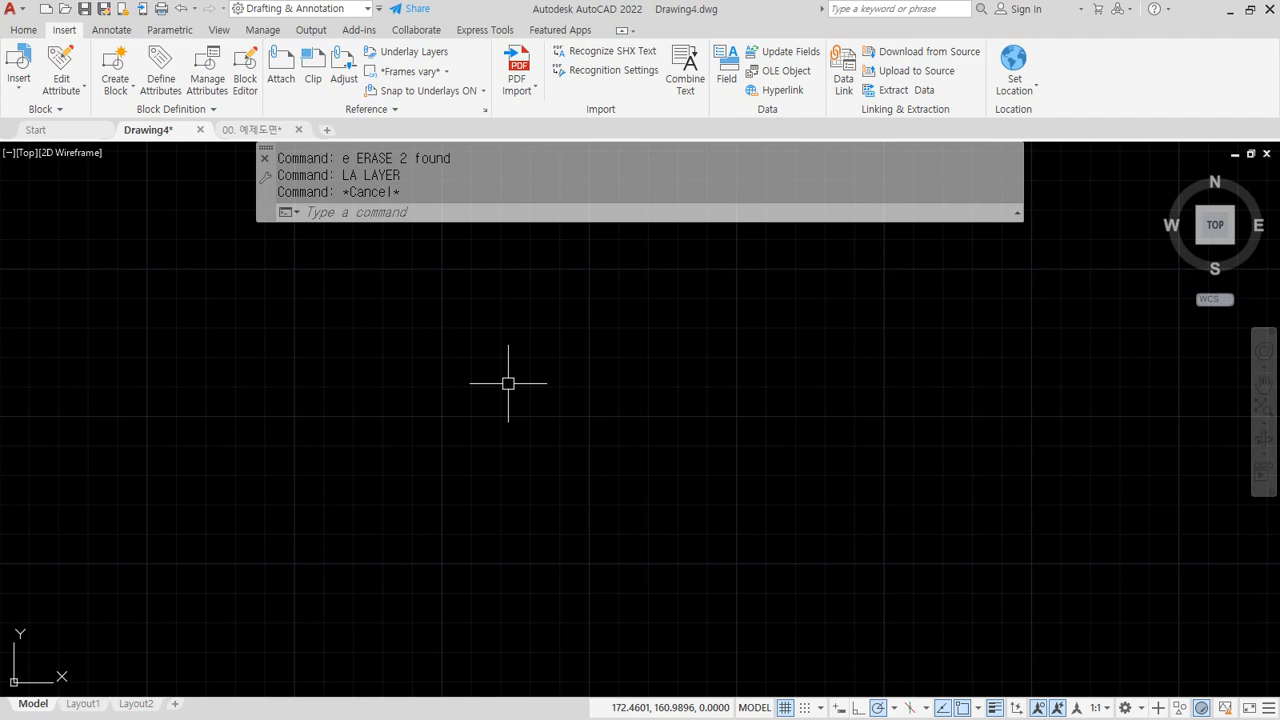
# Step: Start PURGE and list the individual unused blocks
pyautogui.write('purge')
pyautogui.press('Return')
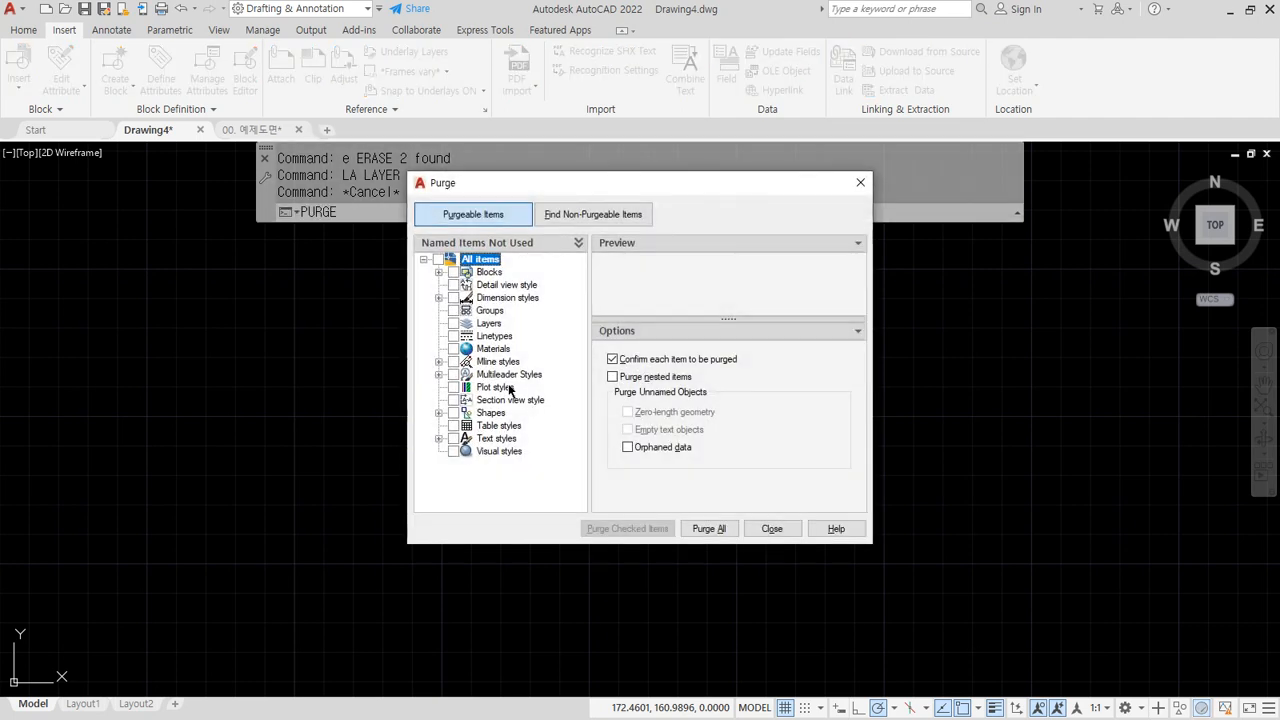
pyautogui.click(439, 272)
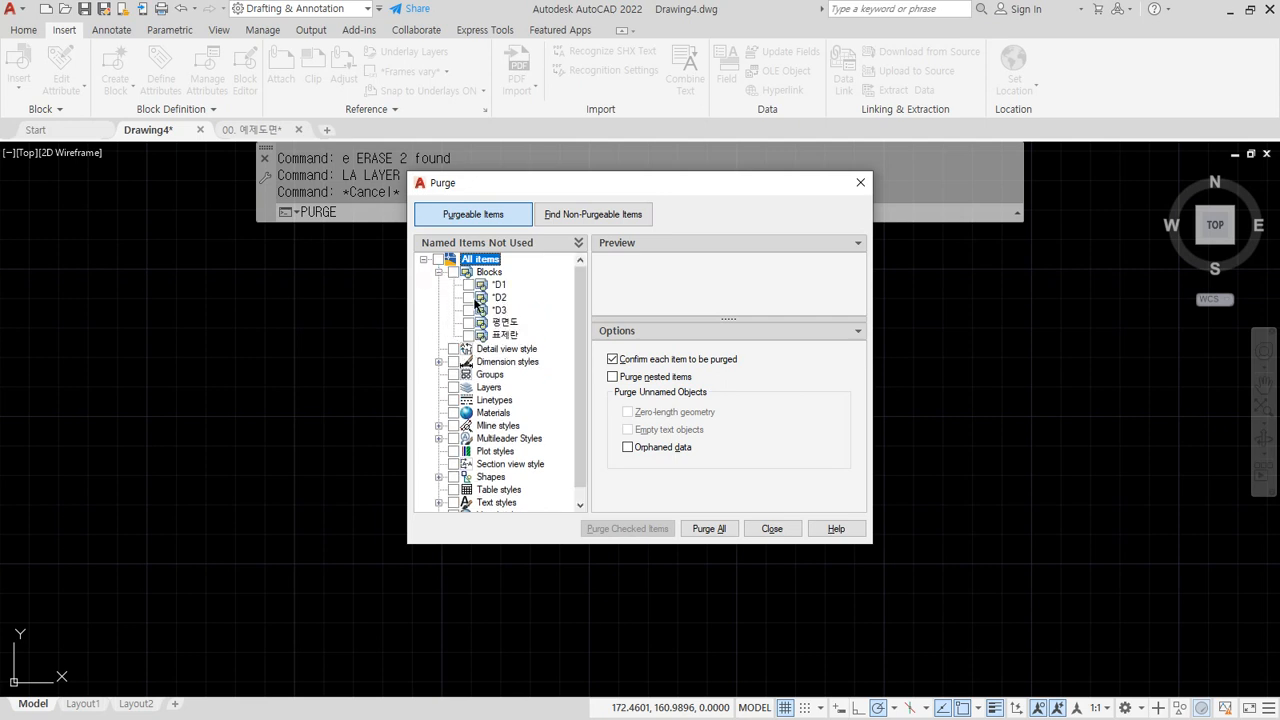
# Step: Mark the unused blocks *D1, *D2, *D3, 평면도 and 표제란 for purging, collapse the block list, and clear the marks
pyautogui.click(469, 285)
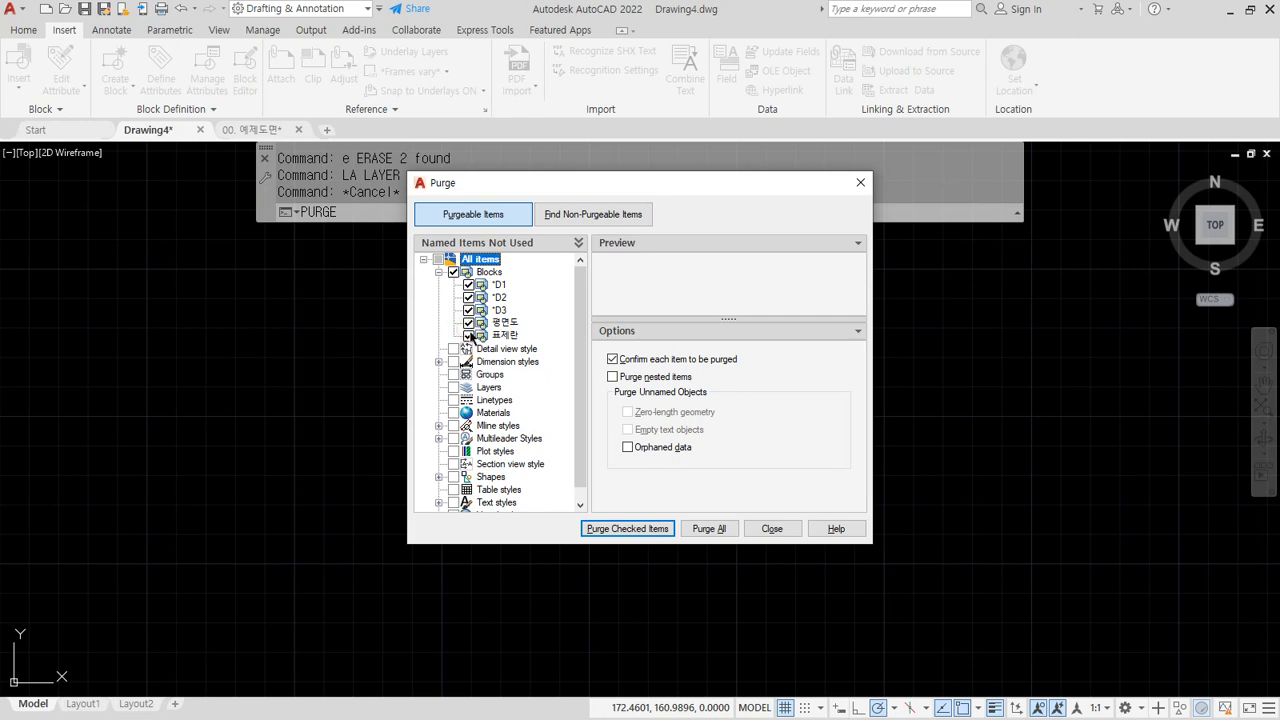
pyautogui.click(439, 272)
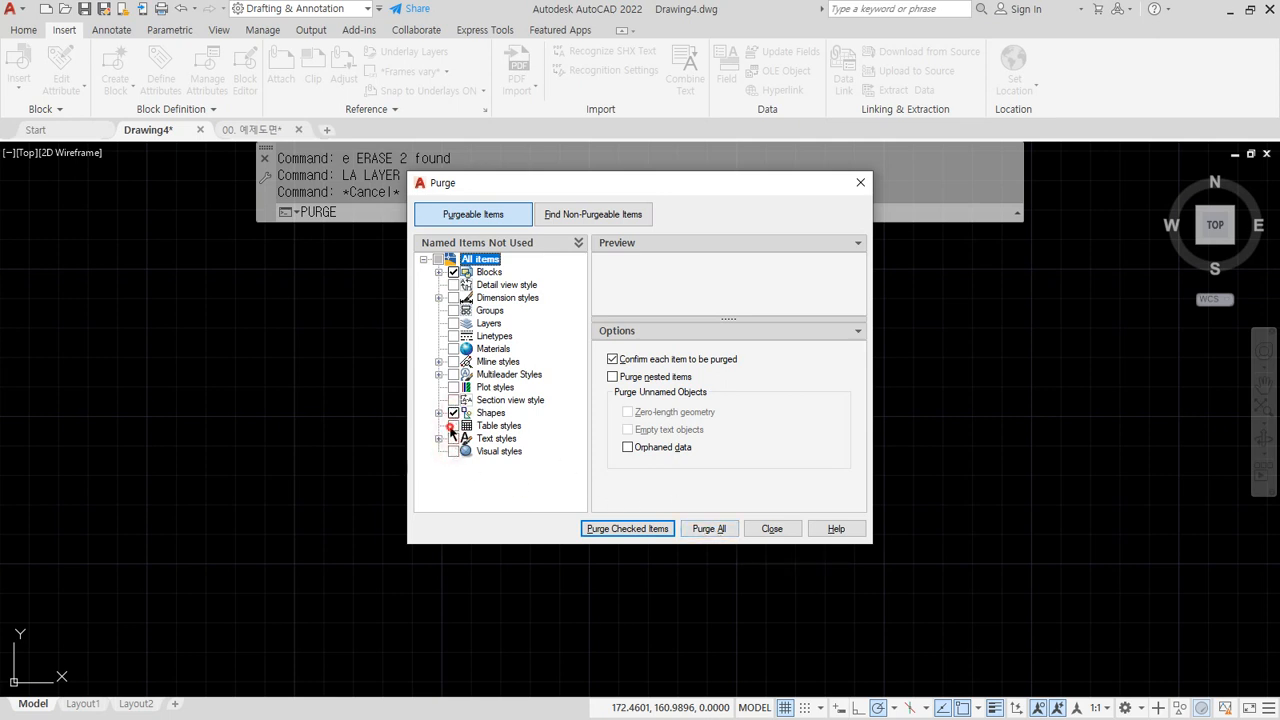
pyautogui.click(453, 273)
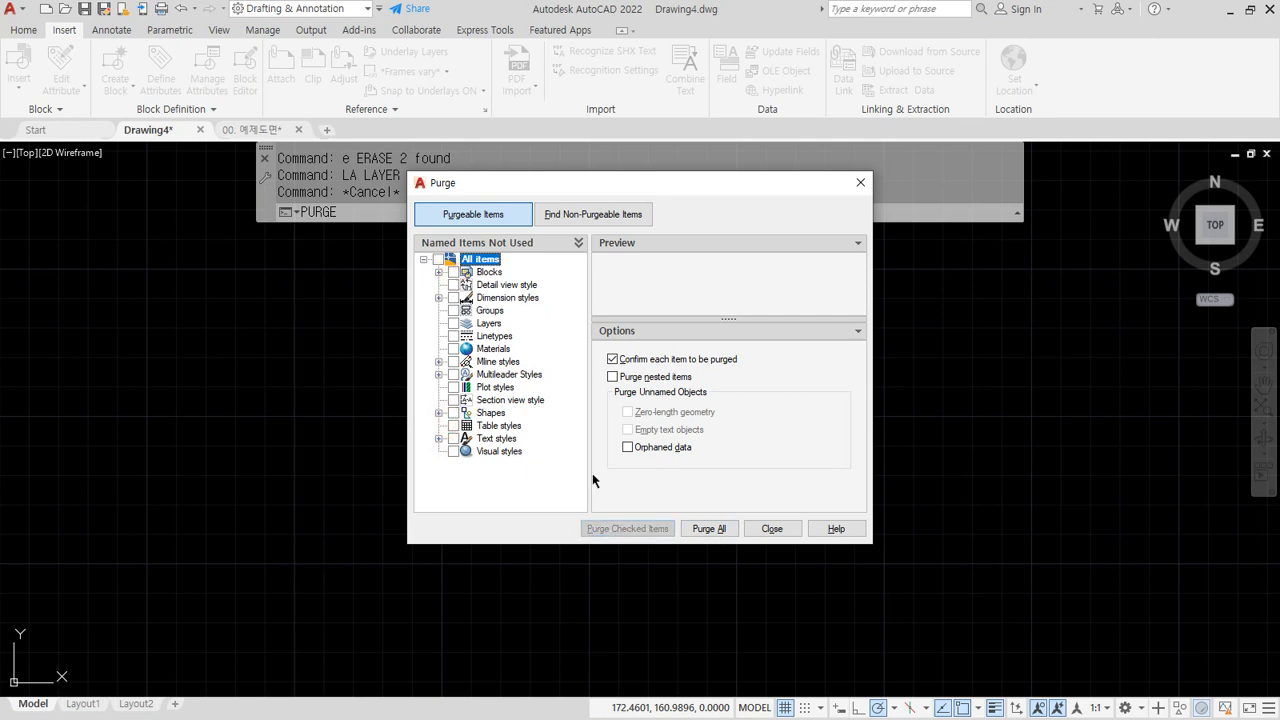
# Step: Purge all checked unused items, repeat the purge for block D900 and layer Layer1, and close Purge
pyautogui.click(719, 533)
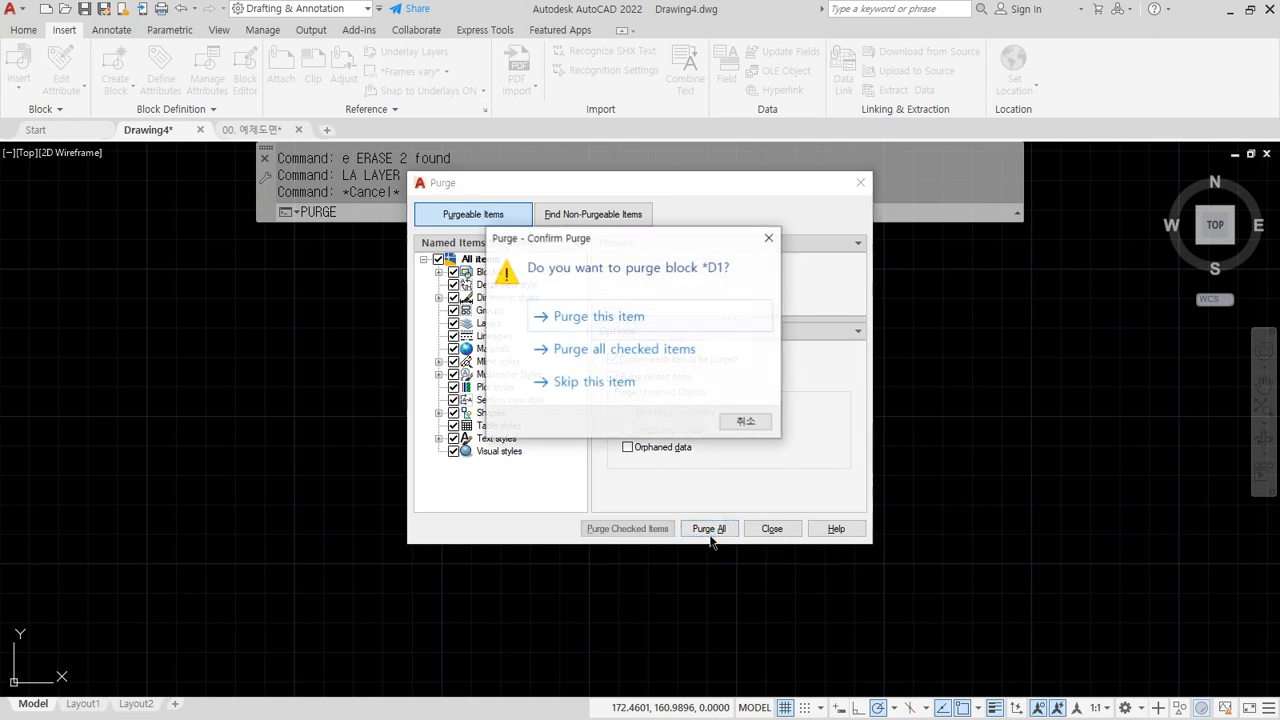
pyautogui.click(638, 357)
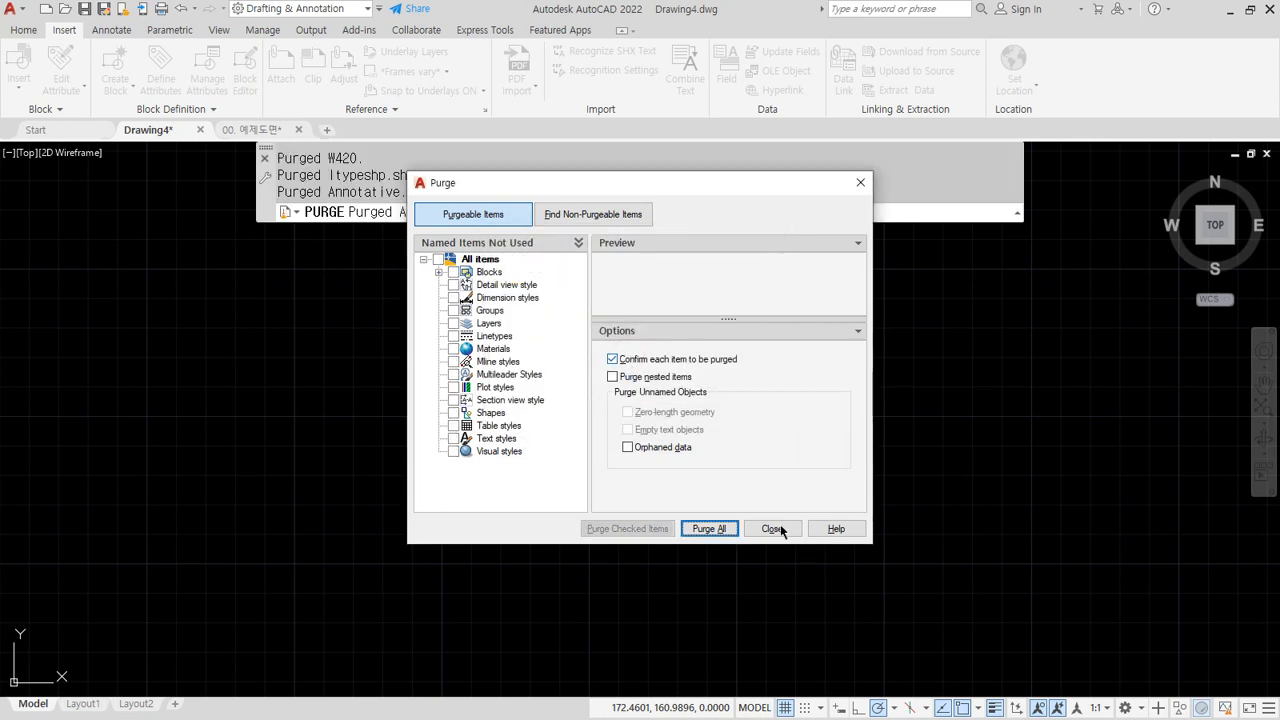
pyautogui.click(718, 533)
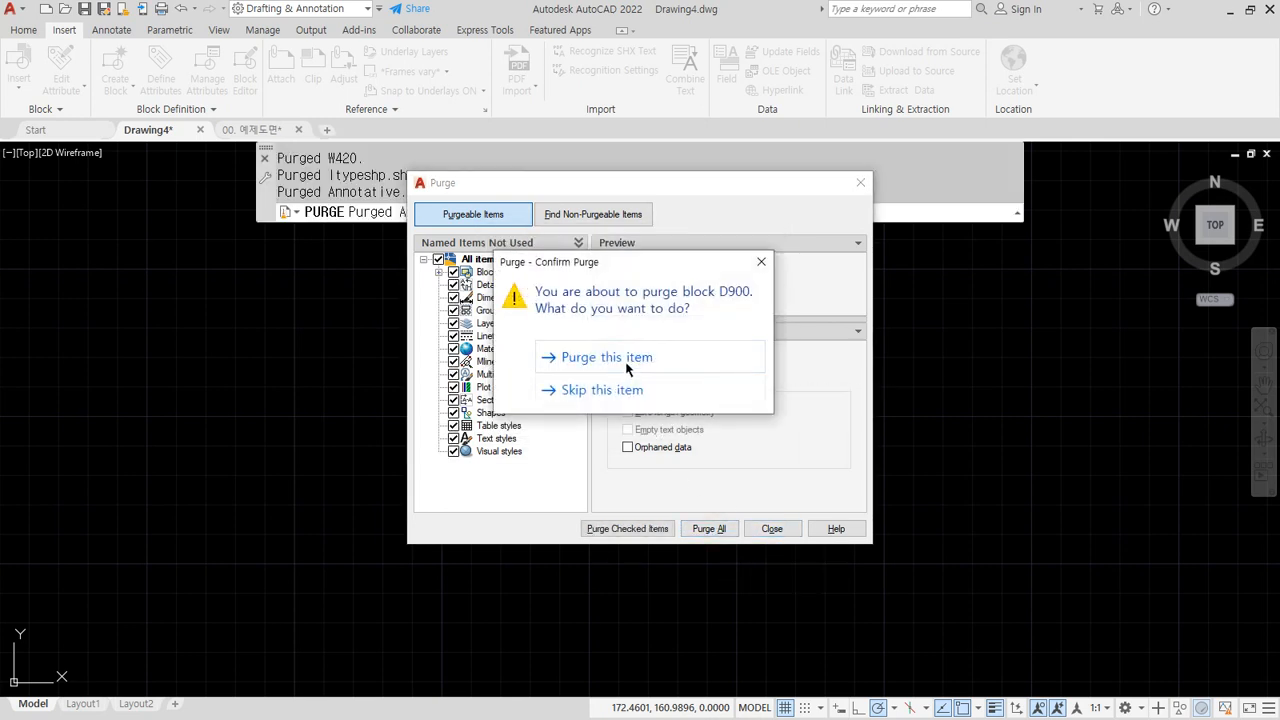
pyautogui.click(627, 362)
pyautogui.click(708, 530)
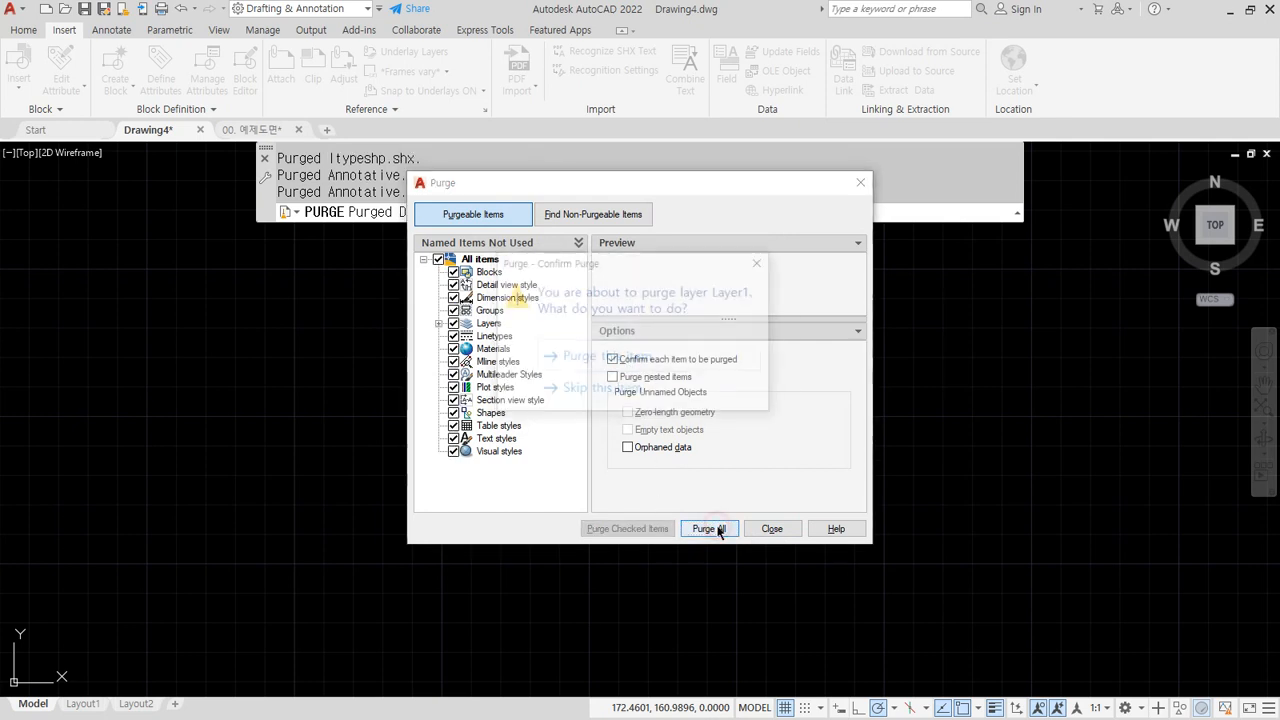
pyautogui.click(609, 360)
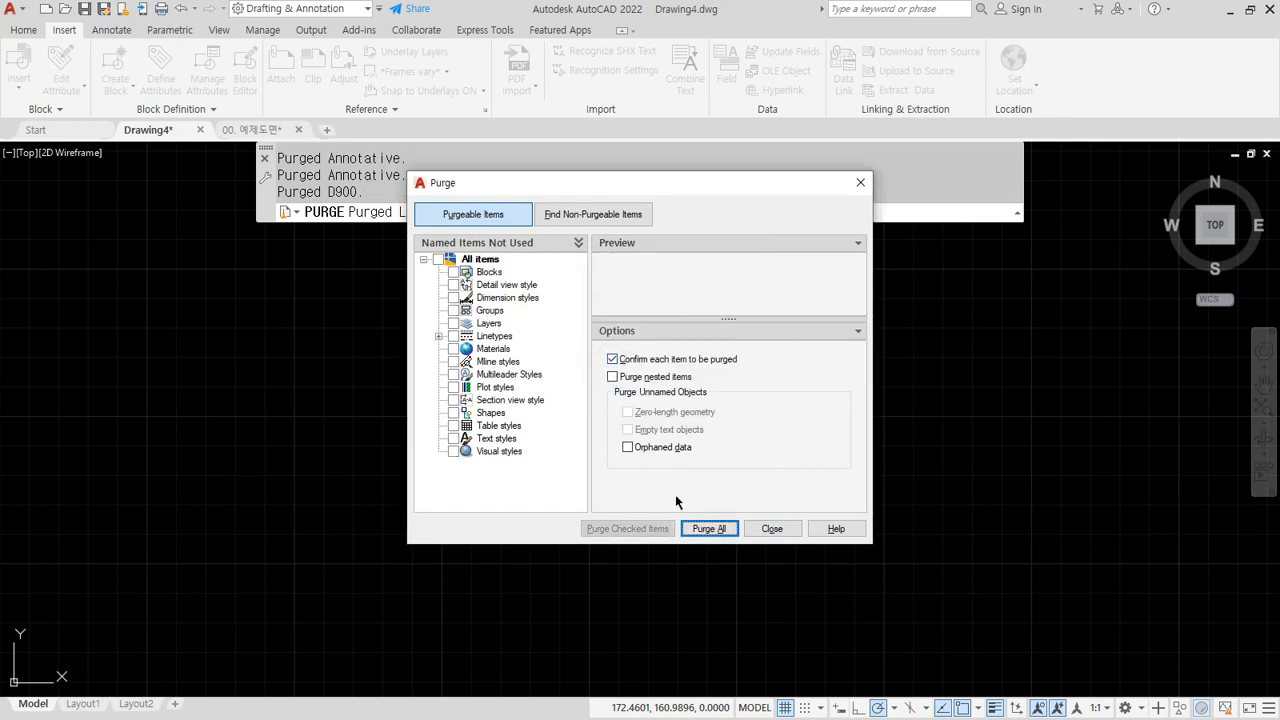
pyautogui.click(772, 530)
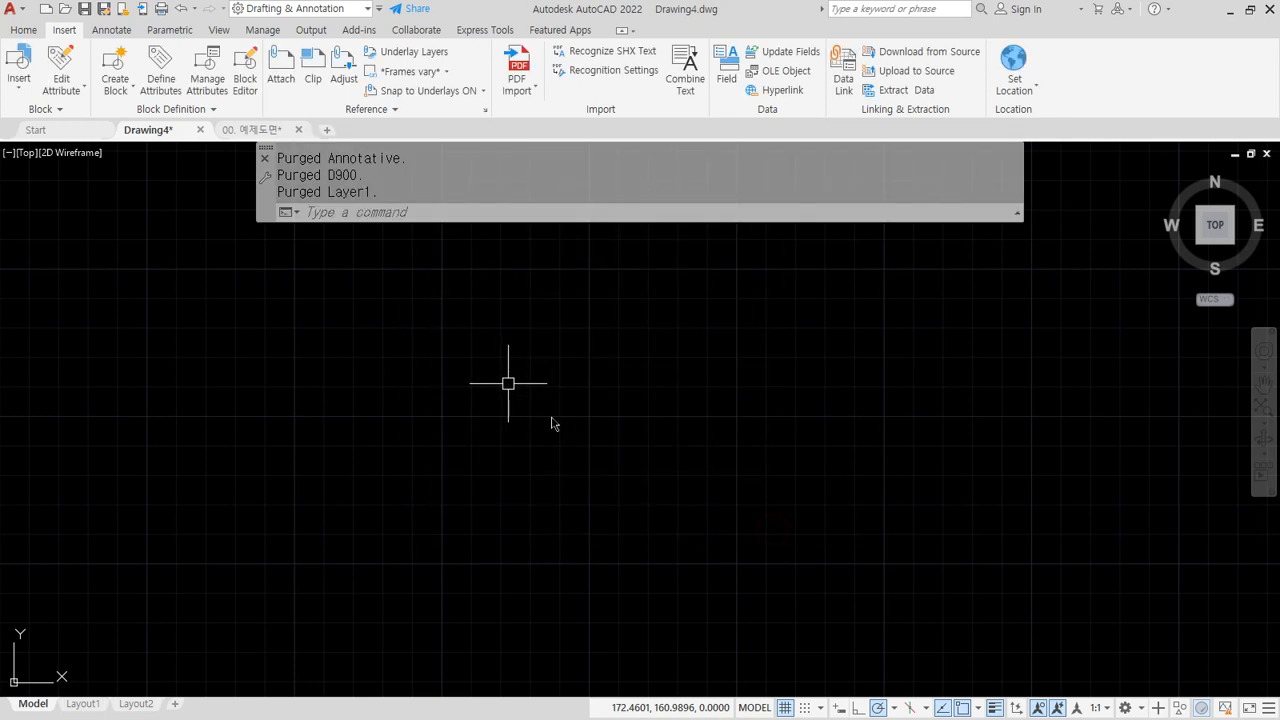
# Step: Check the list of insertable blocks and the layer list for what remains in the drawing after purging
pyautogui.click(20, 80)
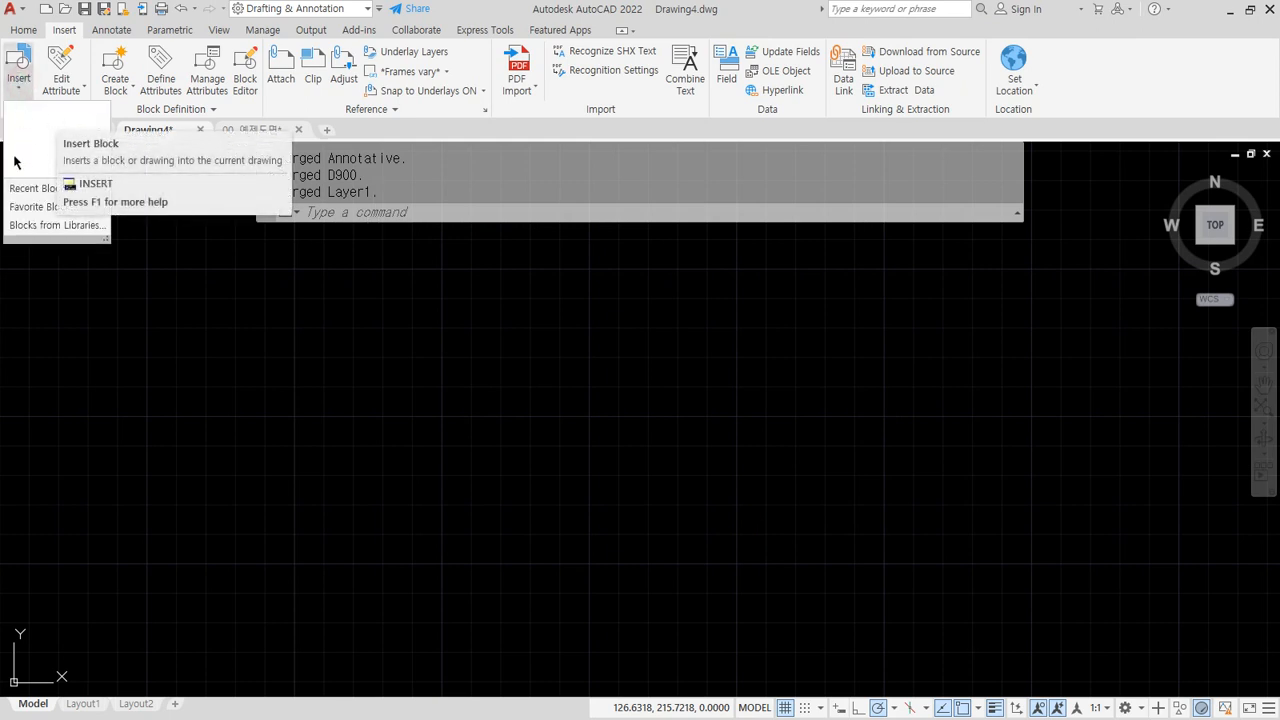
pyautogui.click(23, 29)
pyautogui.click(693, 52)
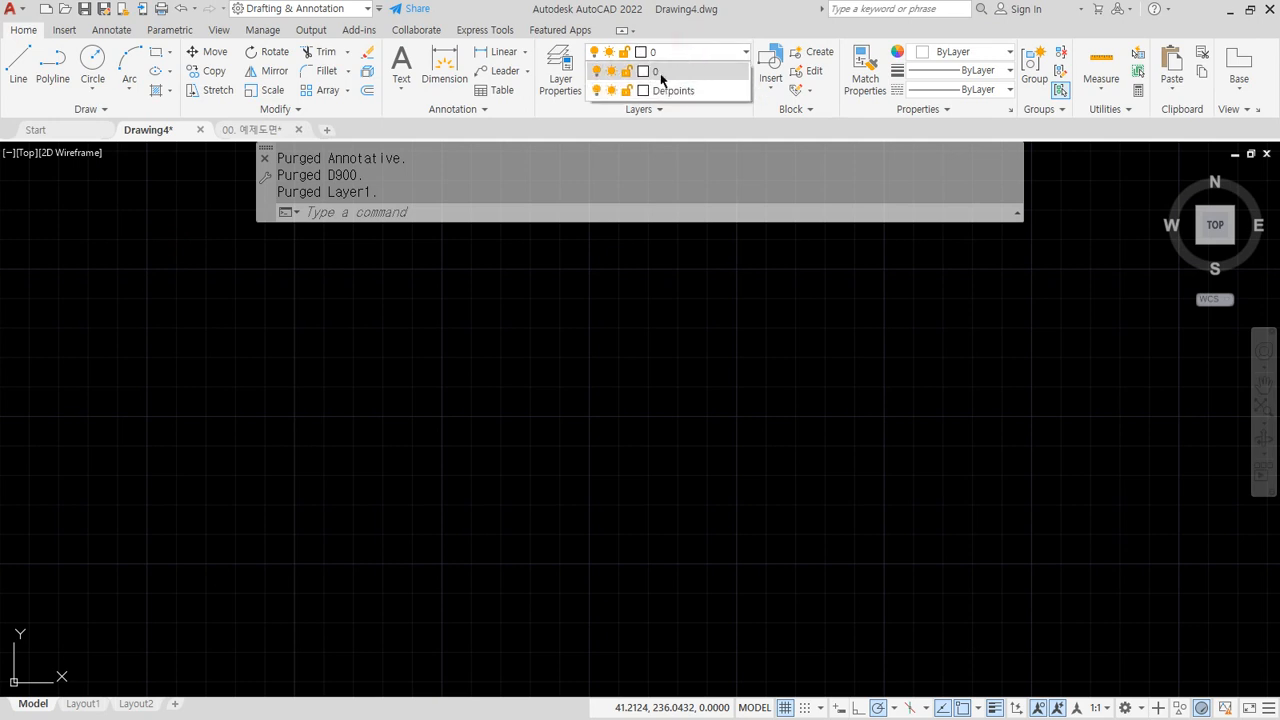
pyautogui.click(697, 527)
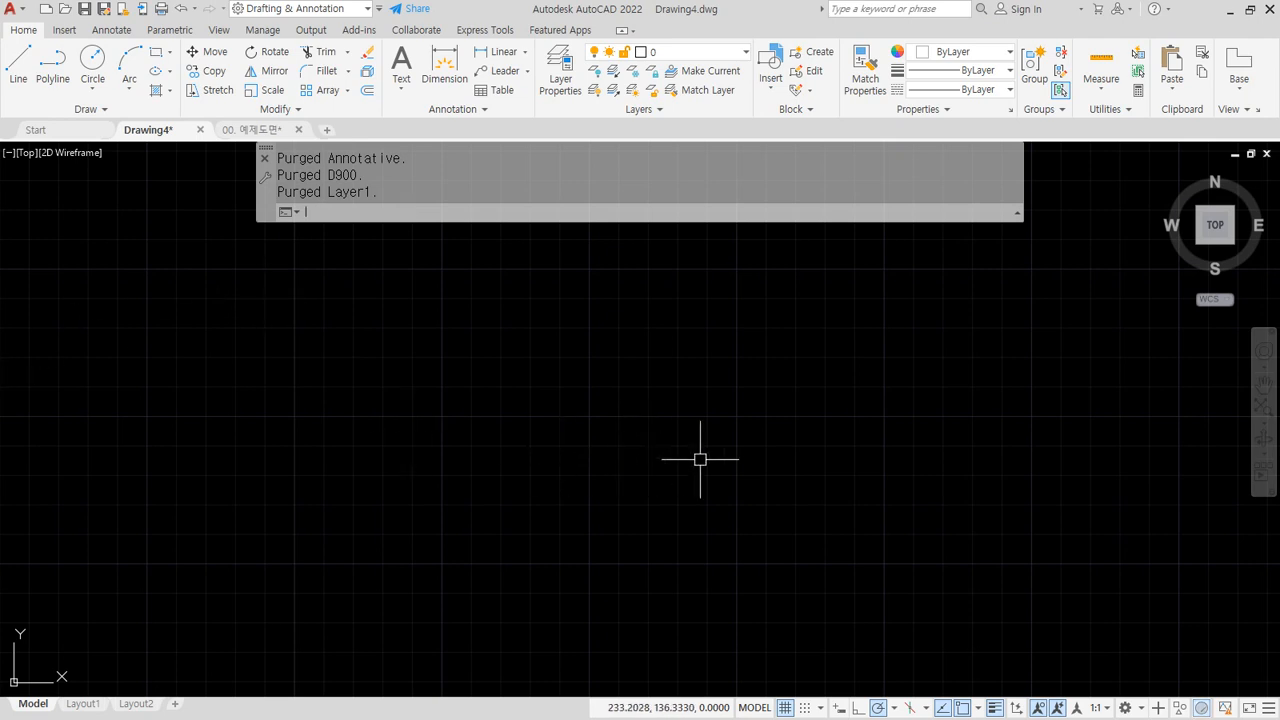
# Step: Draw an irregular multi-sided outline from connected line segments, letting the first and last segments cross each other
pyautogui.write('l')
pyautogui.press('Return')
pyautogui.click(640, 375)
pyautogui.click(391, 298)
pyautogui.click(328, 497)
pyautogui.click(505, 497)
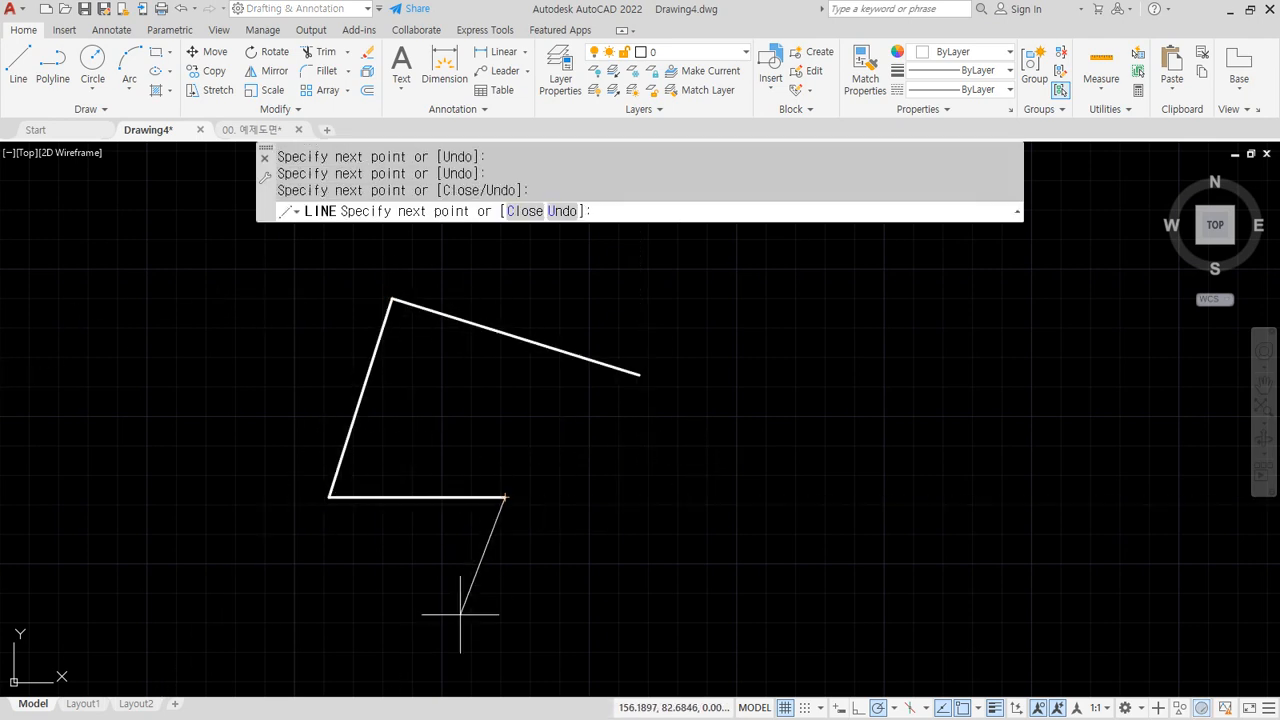
pyautogui.click(460, 614)
pyautogui.click(726, 614)
pyautogui.click(726, 501)
pyautogui.click(904, 501)
pyautogui.click(922, 344)
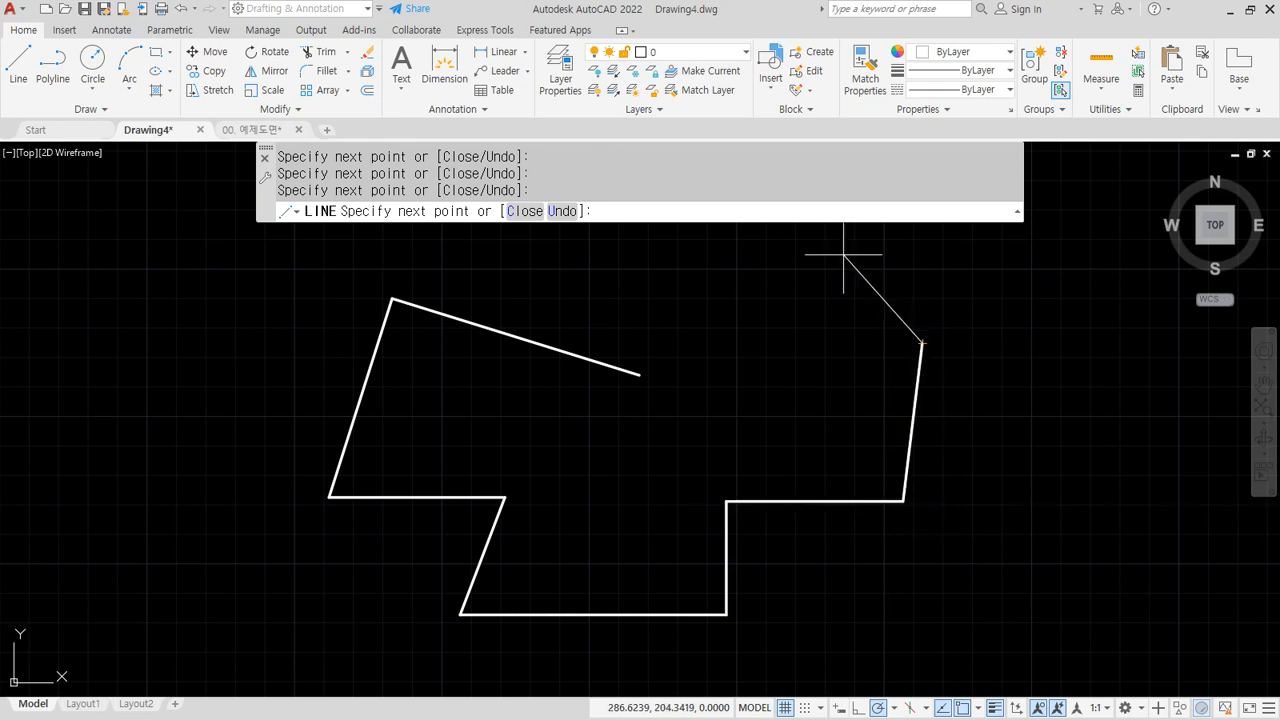
pyautogui.click(841, 254)
pyautogui.click(640, 235)
pyautogui.press('Return')
# Step: Trim the two overshooting line ends where the first and last segments cross, leaving a clean corner
pyautogui.write('tr')
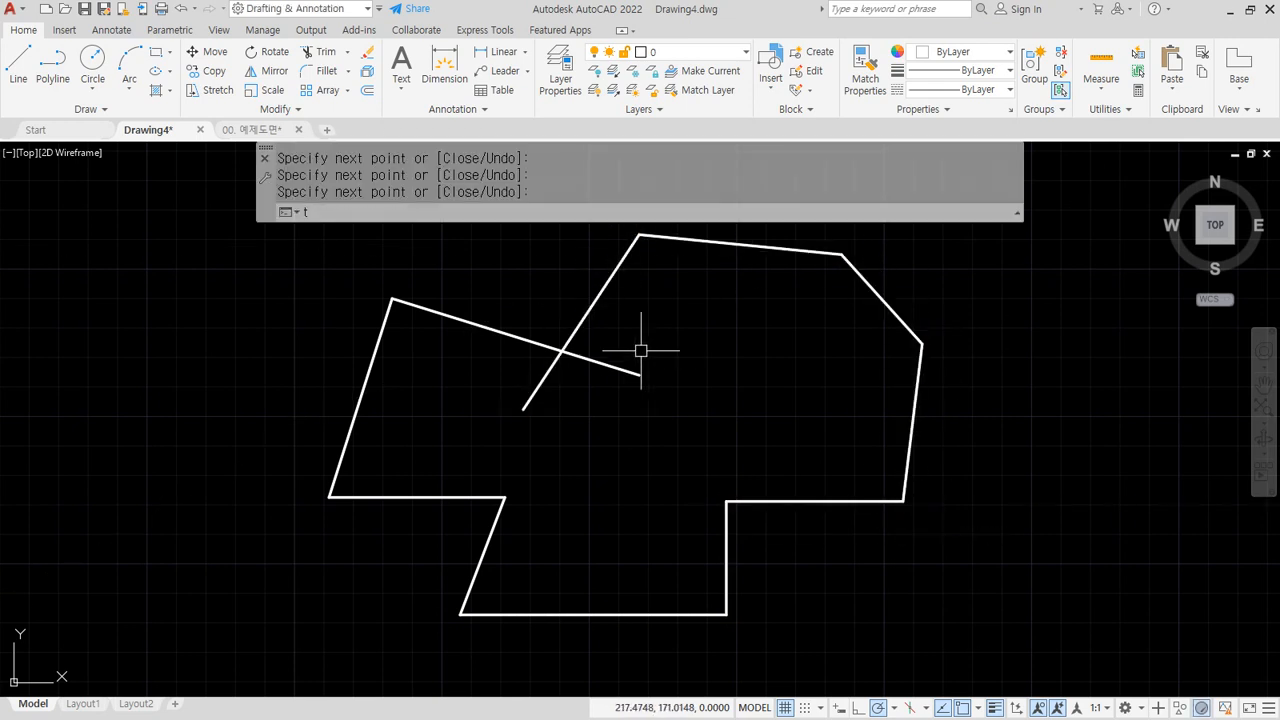
pyautogui.press('Return')
pyautogui.click(650, 341)
pyautogui.click(576, 386)
pyautogui.click(574, 386)
pyautogui.click(508, 382)
pyautogui.press('Return')
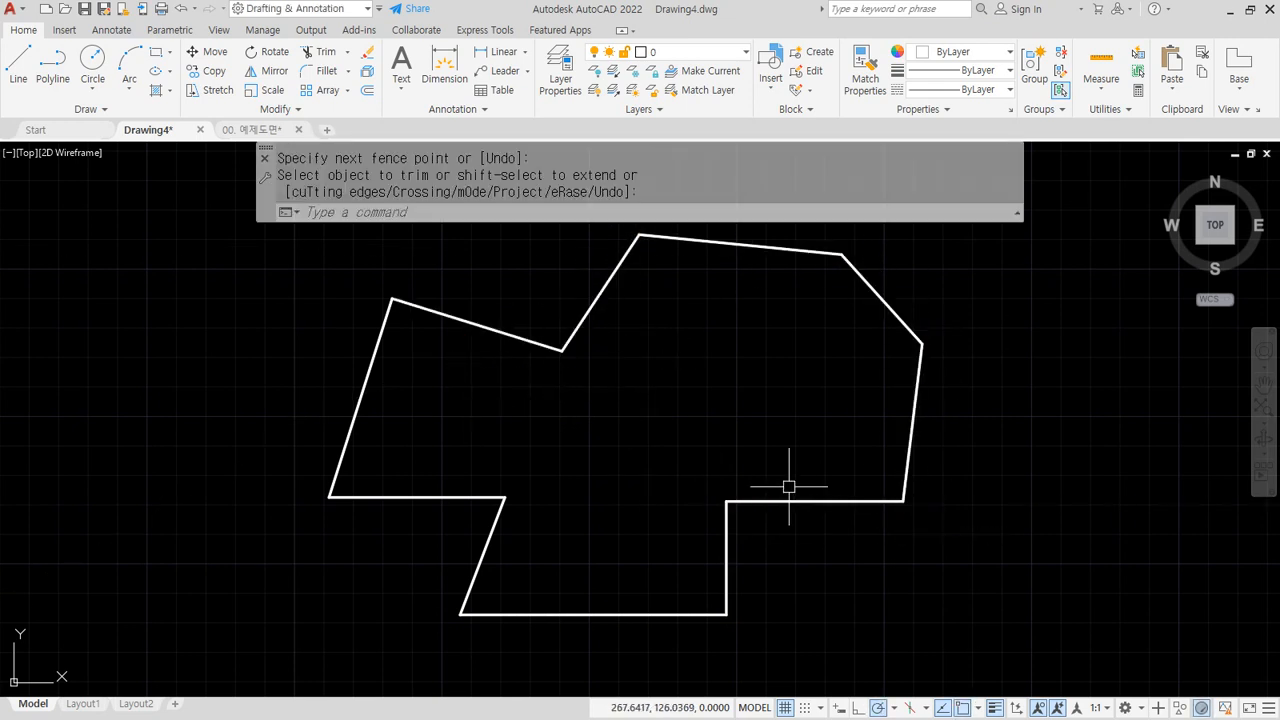
# Step: Draw a circle centred on the midpoint of the outline's lower-right horizontal edge, smaller than the edge's length
pyautogui.write('c')
pyautogui.press('Return')
pyautogui.click(815, 501)
pyautogui.click(881, 501)
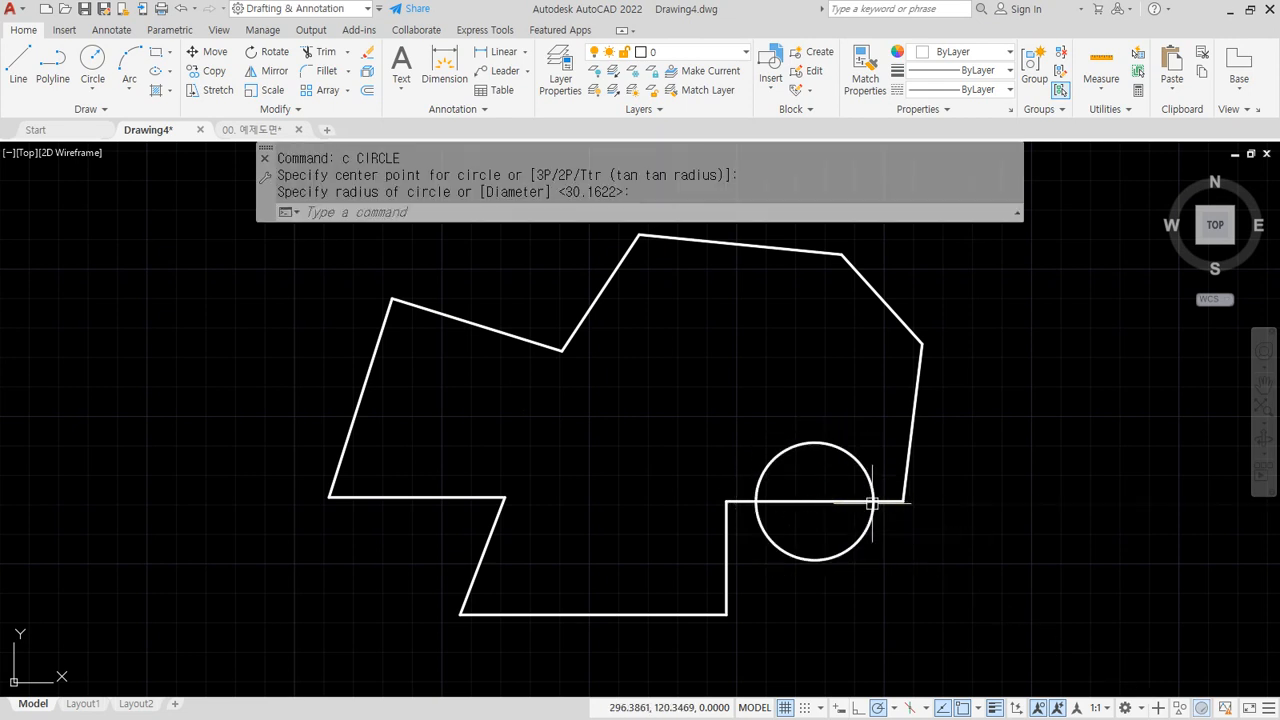
# Step: Trim the circle's upper half and the edge segment inside it, leaving a downward semicircular bulge in the outline
pyautogui.write('tr')
pyautogui.press('Return')
pyautogui.click(815, 408)
pyautogui.click(810, 526)
pyautogui.press('Return')
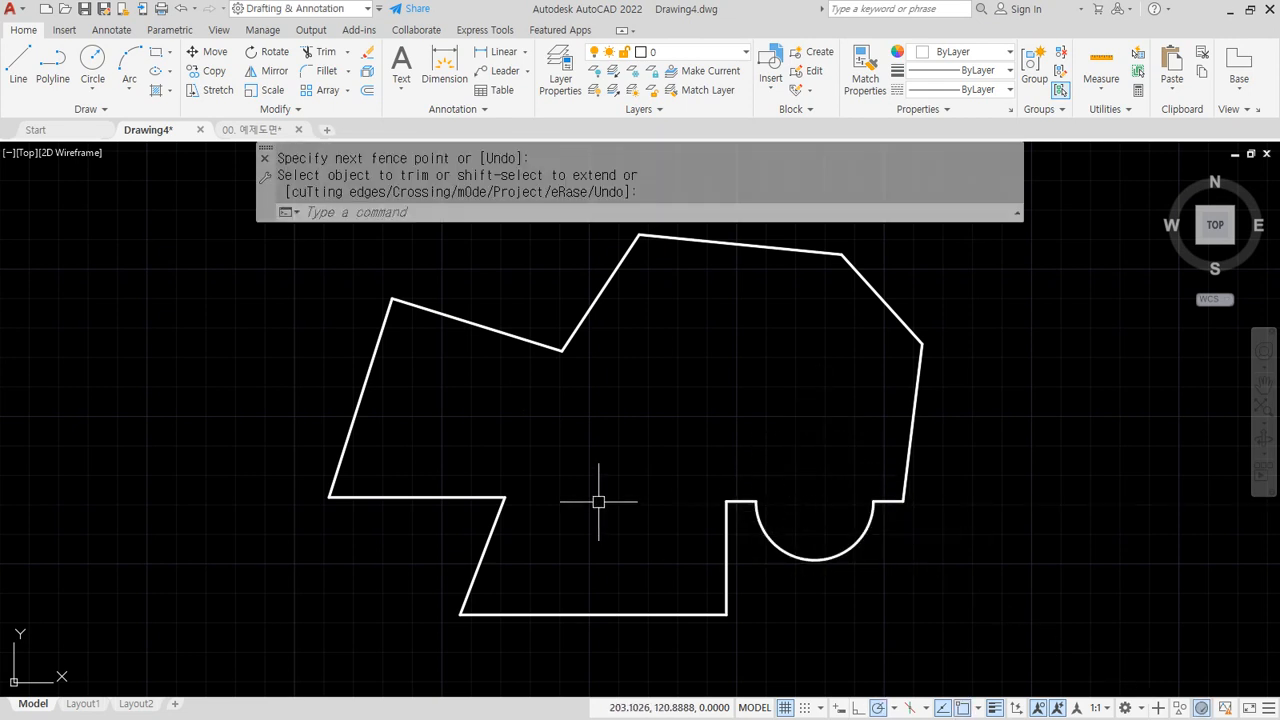
# Step: Create a polyline boundary with BPOLY from a point inside the closed outline, keeping island detection on
pyautogui.moveTo(405, 313)
pyautogui.mouseDown()
pyautogui.moveTo(520, 580)
pyautogui.moveTo(747, 507)
pyautogui.moveTo(943, 298)
pyautogui.moveTo(380, 374)
pyautogui.moveTo(340, 410)
pyautogui.mouseUp()
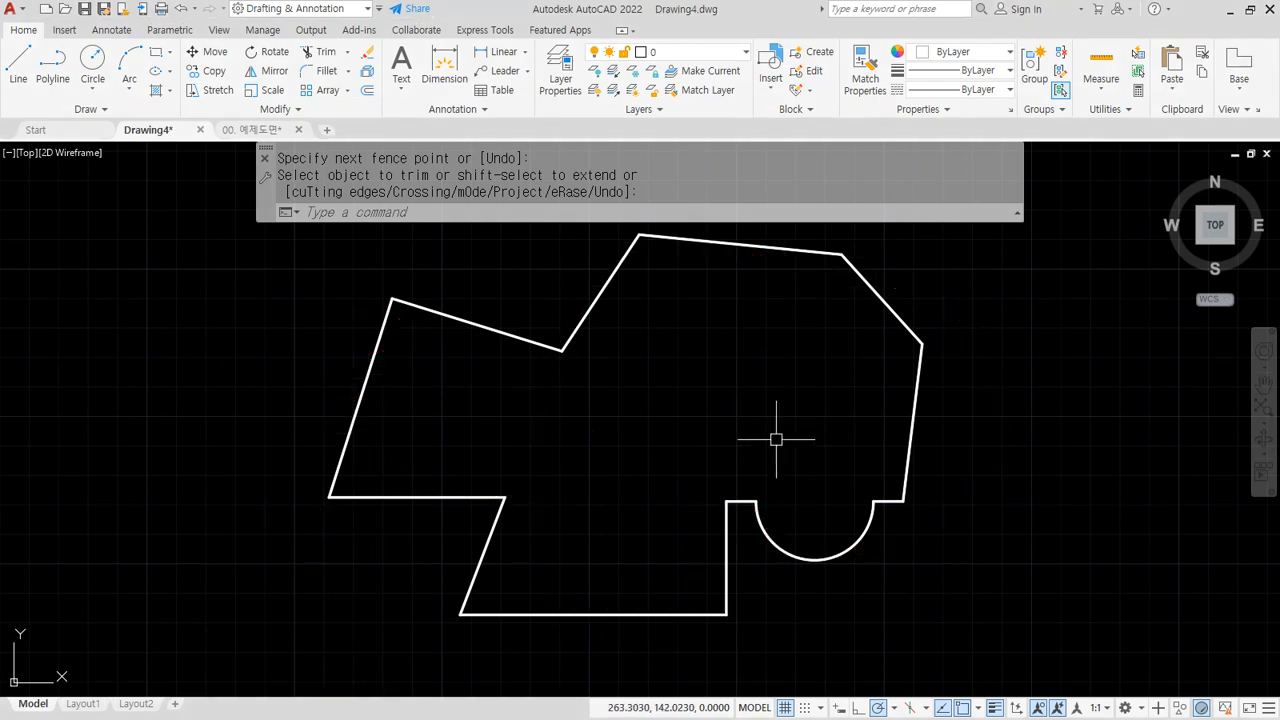
pyautogui.write('bpoly')
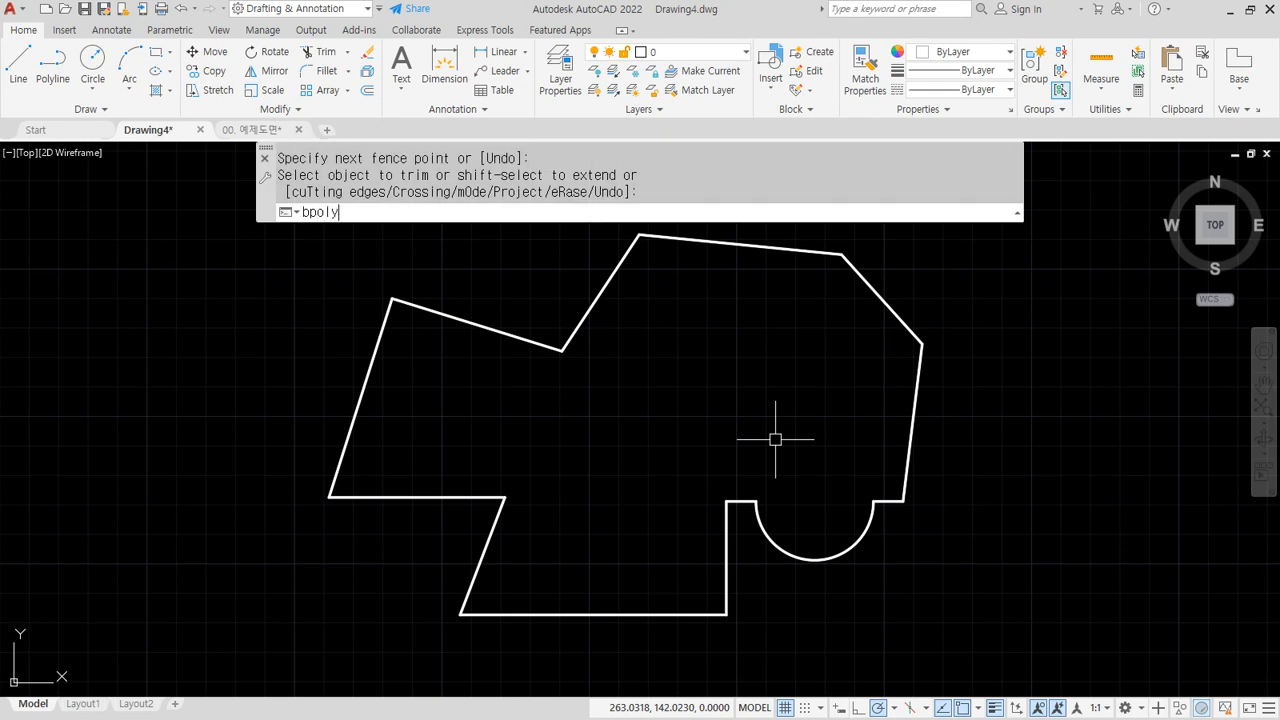
pyautogui.press('Return')
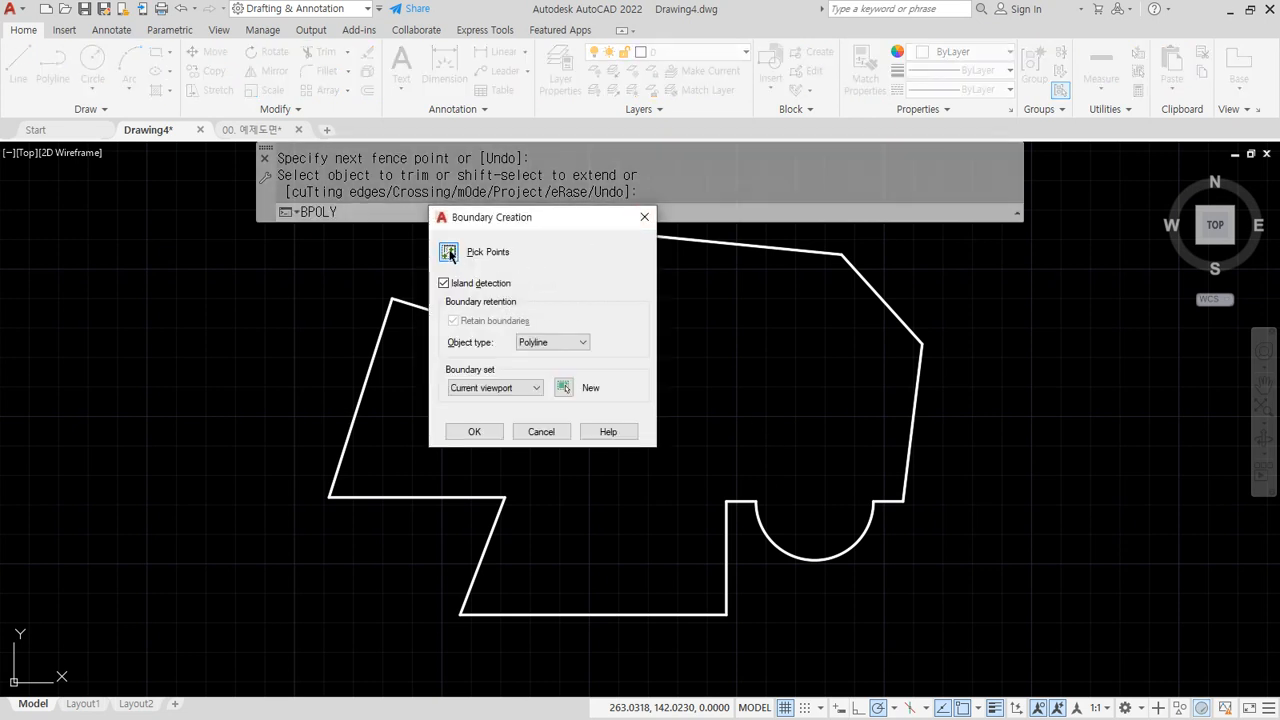
pyautogui.click(449, 252)
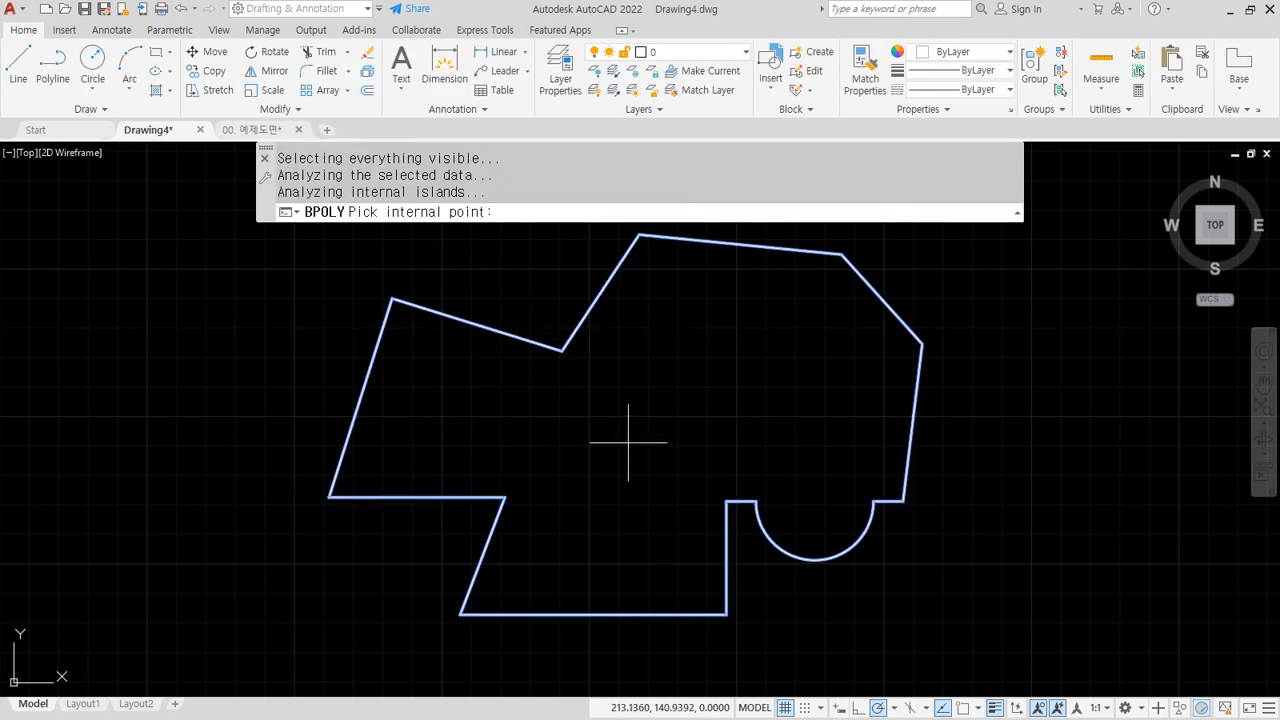
pyautogui.press('Return')
# Step: Move the boundary polyline horizontally to the right, clear of the original outline
pyautogui.write('m')
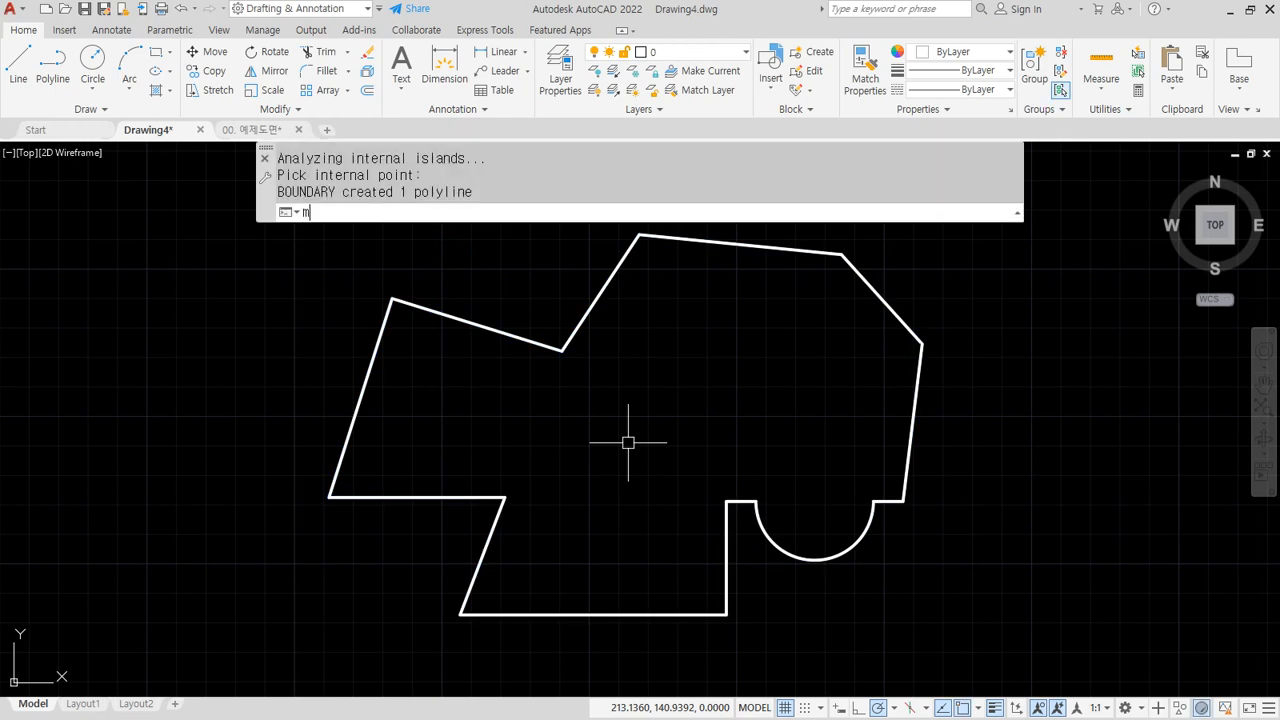
pyautogui.press('Return')
pyautogui.click(370, 371)
pyautogui.press('Return')
pyautogui.click(430, 404)
pyautogui.scroll(-3, 495, 404)
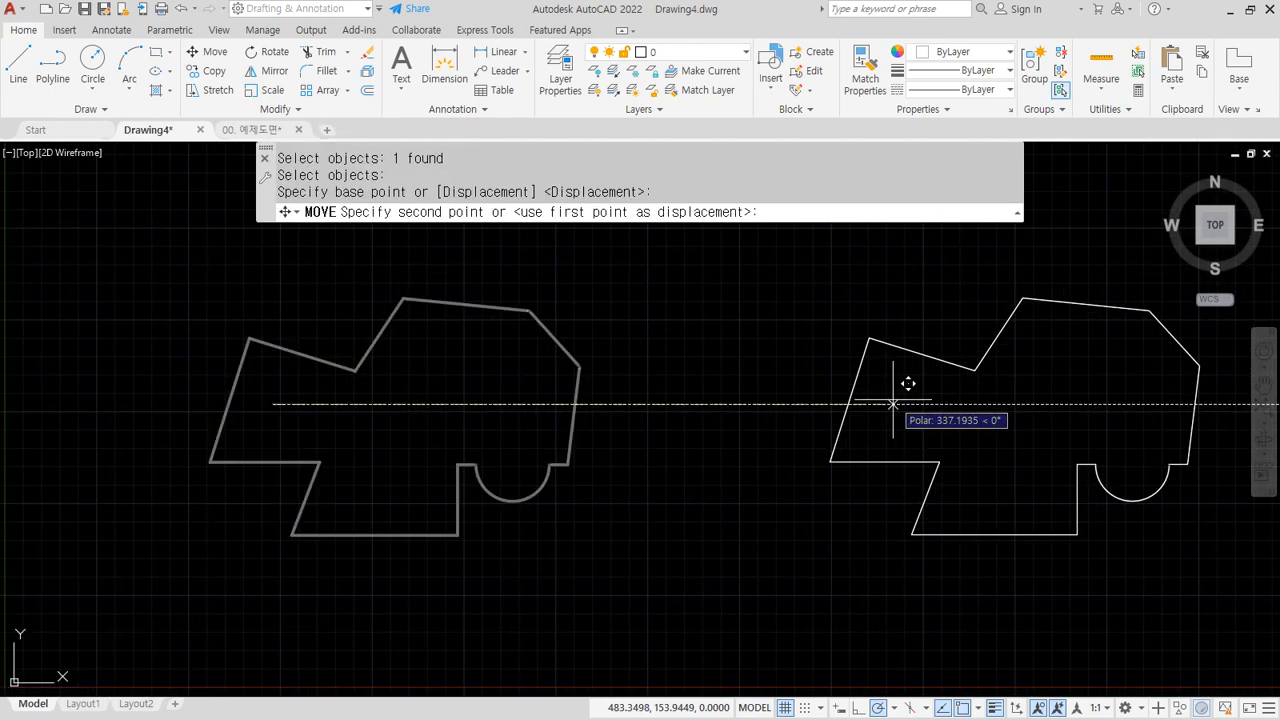
pyautogui.scroll(1, 906, 380)
pyautogui.click(580, 392)
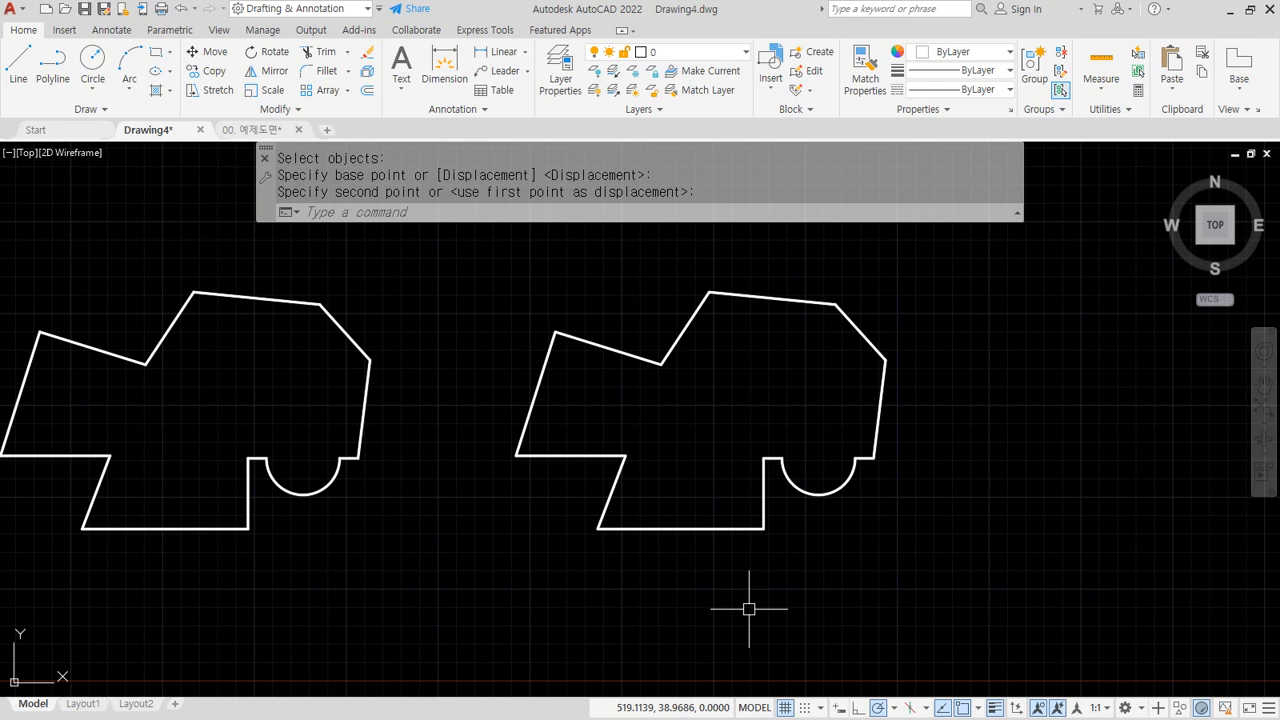
# Step: Compare the original outline's separate objects with the moved boundary polyline by selecting parts of each and clearing the selection
pyautogui.moveTo(491, 563); pyautogui.dragTo(651, 557, button='middle')
pyautogui.click(433, 447)
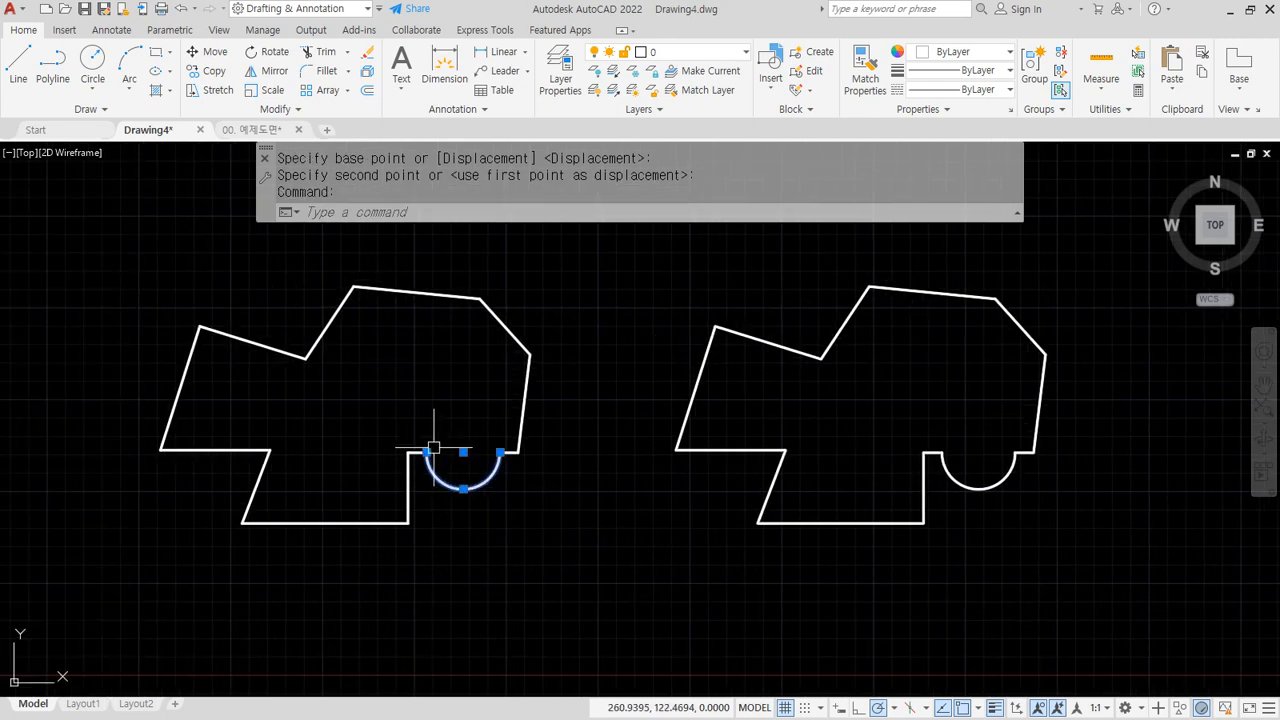
pyautogui.press('Escape')
pyautogui.moveTo(202, 328)
pyautogui.mouseDown()
pyautogui.moveTo(266, 452)
pyautogui.moveTo(372, 500)
pyautogui.moveTo(450, 498)
pyautogui.moveTo(520, 458)
pyautogui.moveTo(488, 308)
pyautogui.moveTo(205, 330)
pyautogui.mouseUp()
pyautogui.press('Escape')
pyautogui.click(766, 342)
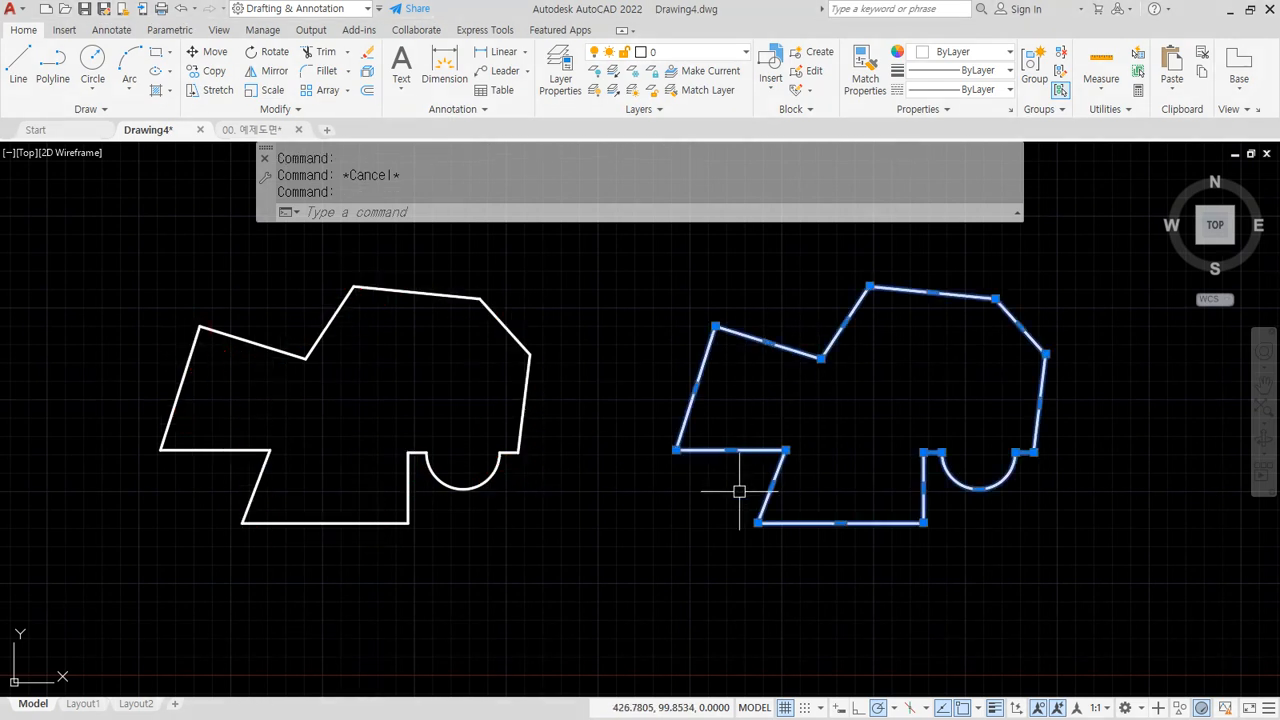
pyautogui.press('Escape')
# Step: Generate another BPOLY polyline boundary from a point inside the original left outline
pyautogui.write('b')
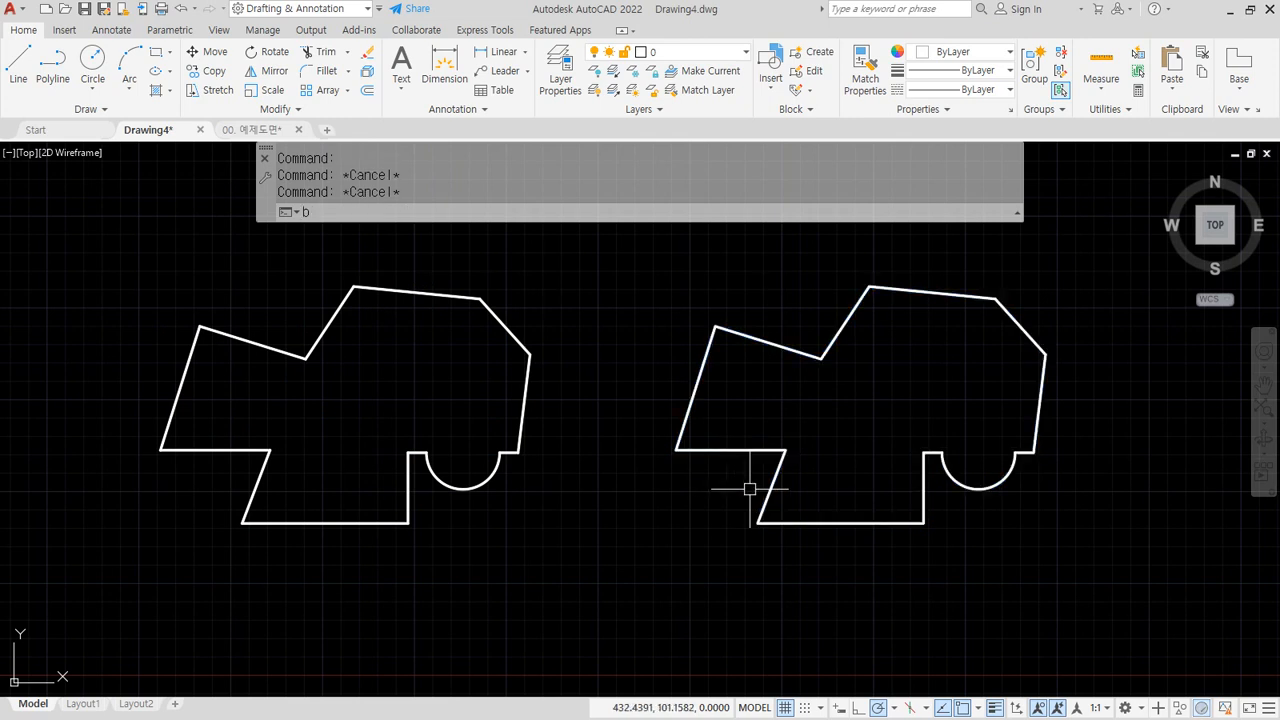
pyautogui.write('poly')
pyautogui.press('Return')
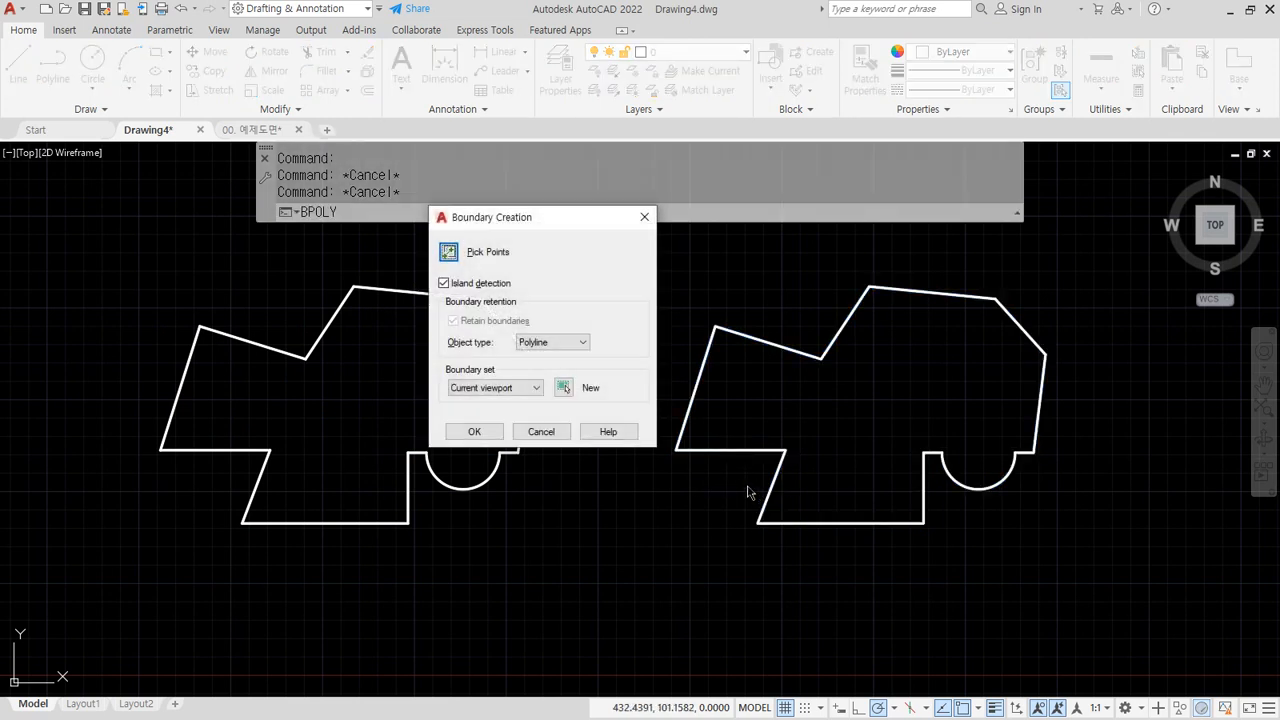
pyautogui.click(449, 252)
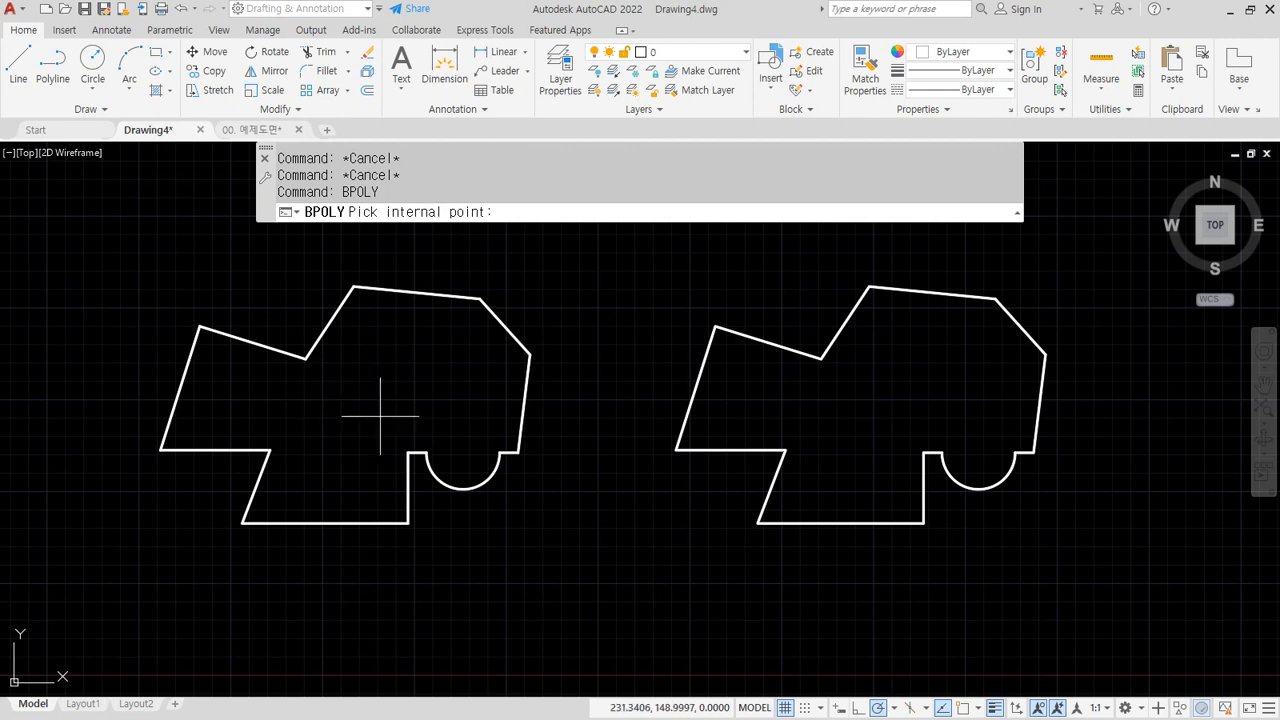
pyautogui.click(350, 413)
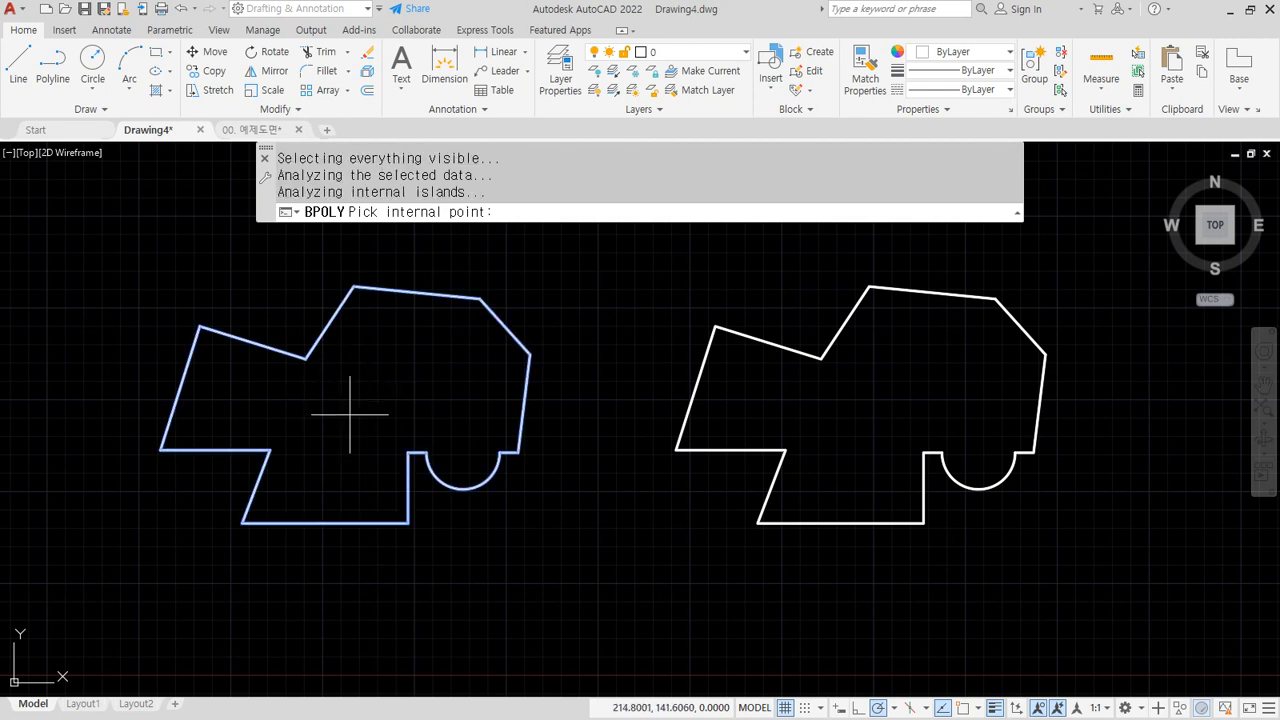
pyautogui.press('Return')
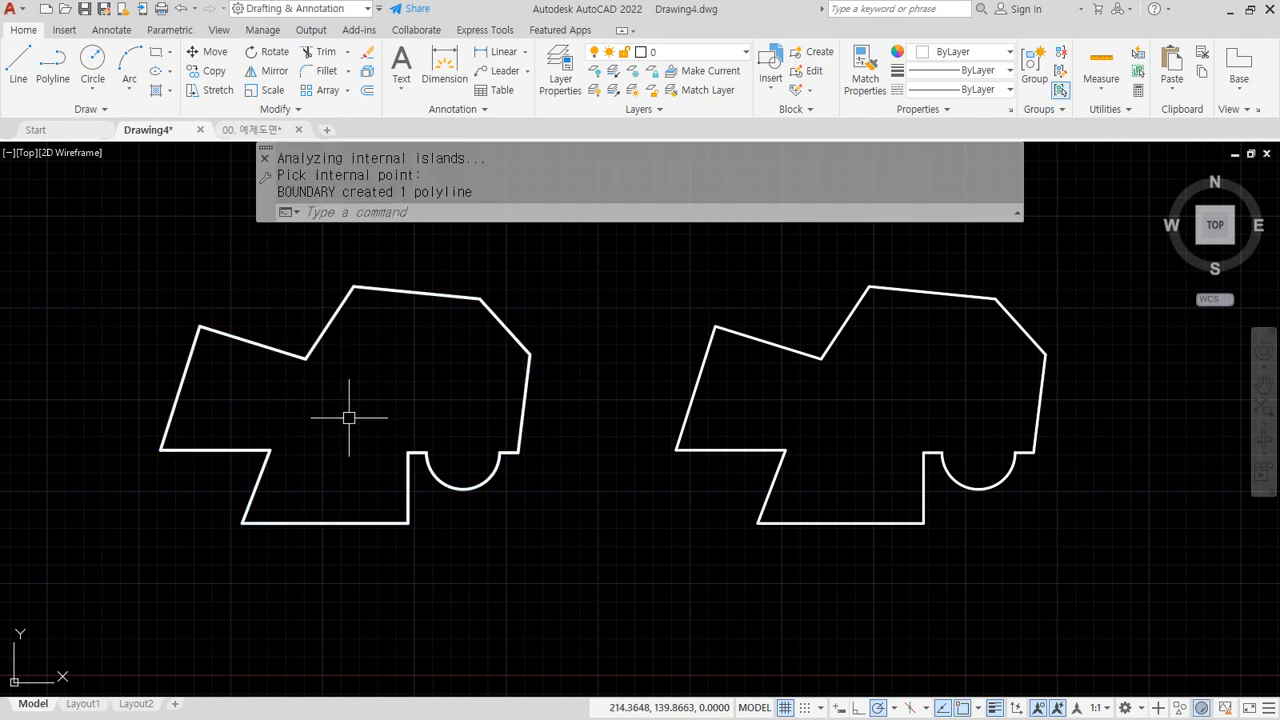
# Step: Move the new boundary polyline diagonally down to the right, below and between the two existing outlines
pyautogui.write('m')
pyautogui.press('Return')
pyautogui.click(310, 358)
pyautogui.press('Return')
pyautogui.click(325, 417)
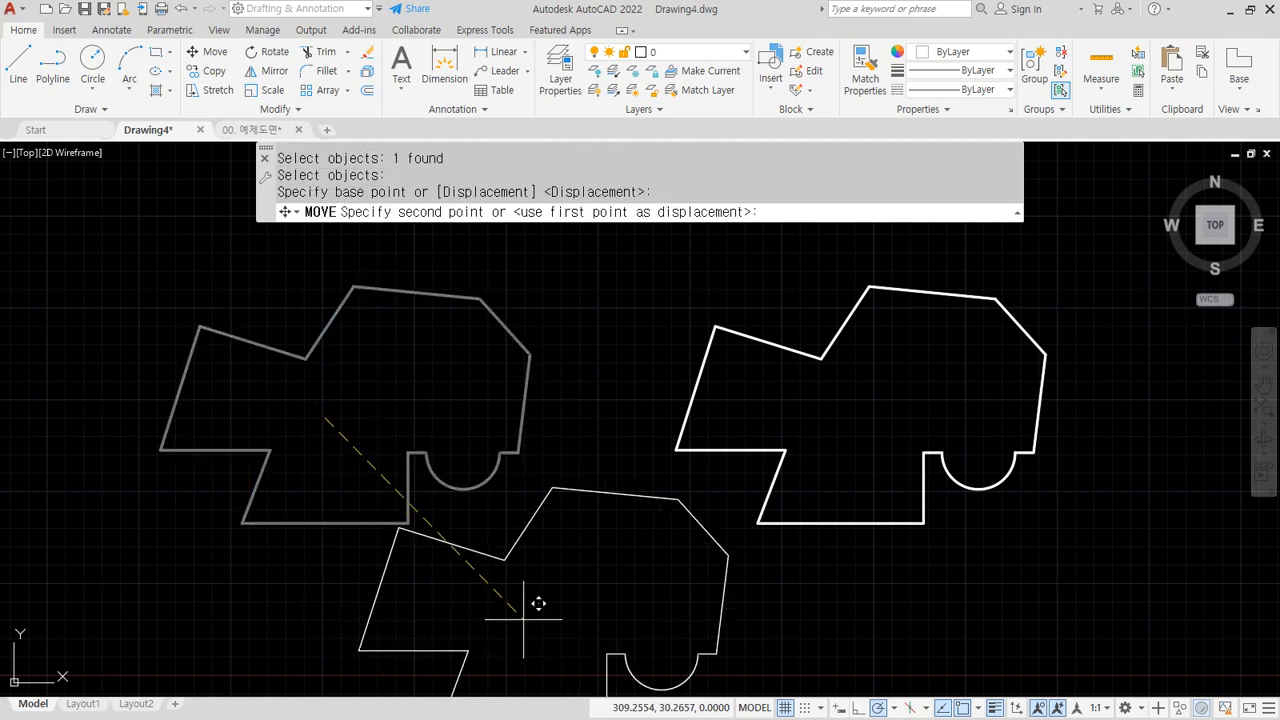
pyautogui.moveTo(529, 606); pyautogui.dragTo(514, 551, button='middle')
pyautogui.click(507, 580)
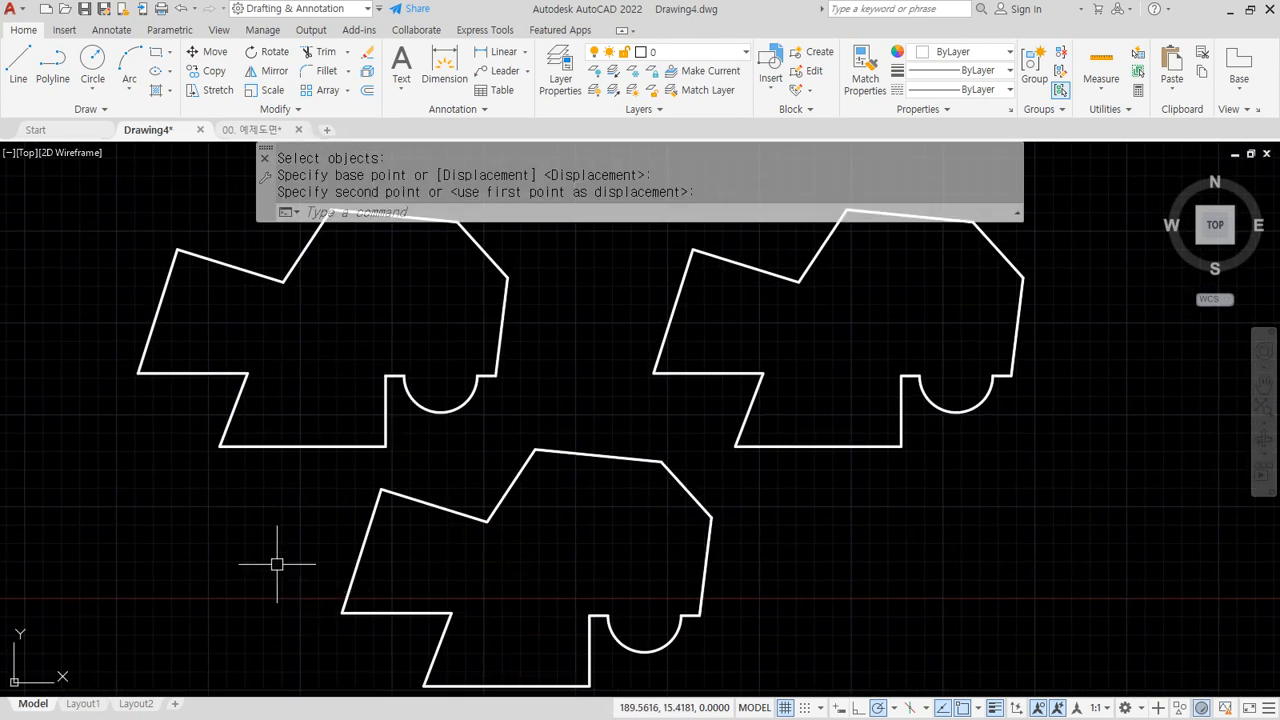